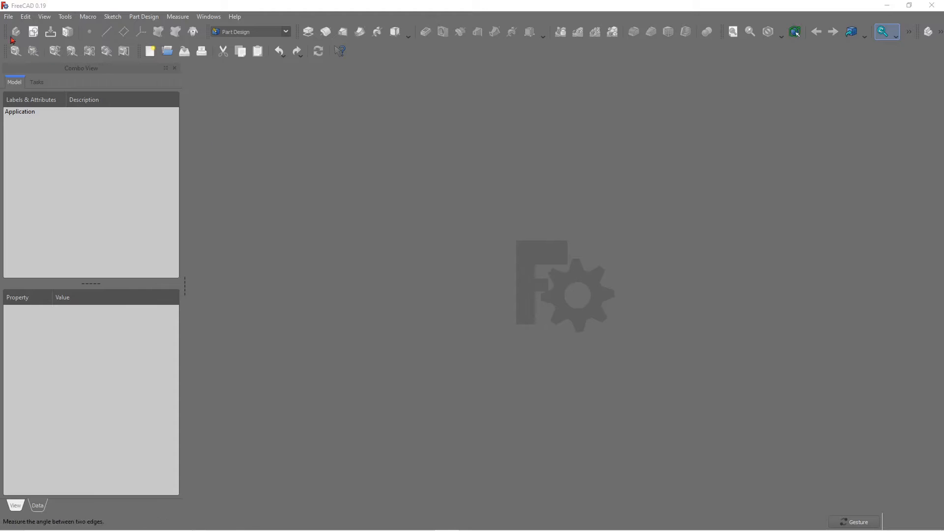
Create a new empty document.
click(9, 16)
click(27, 27)
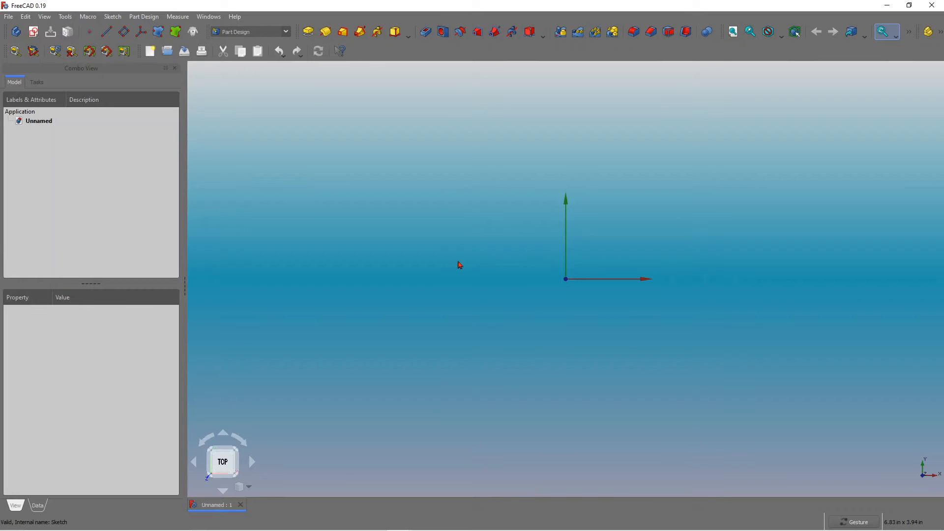
Create a new sketch on the XY_Plane.
click(33, 32)
click(41, 152)
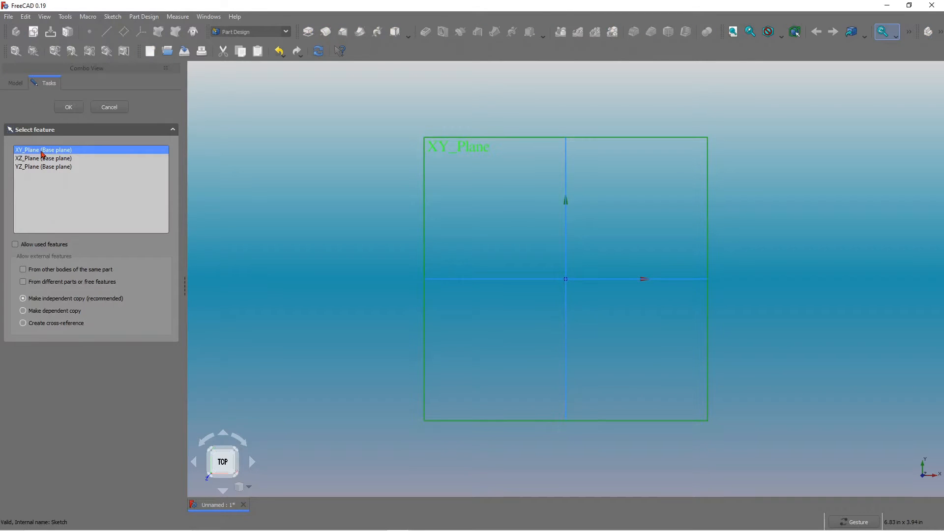
click(69, 107)
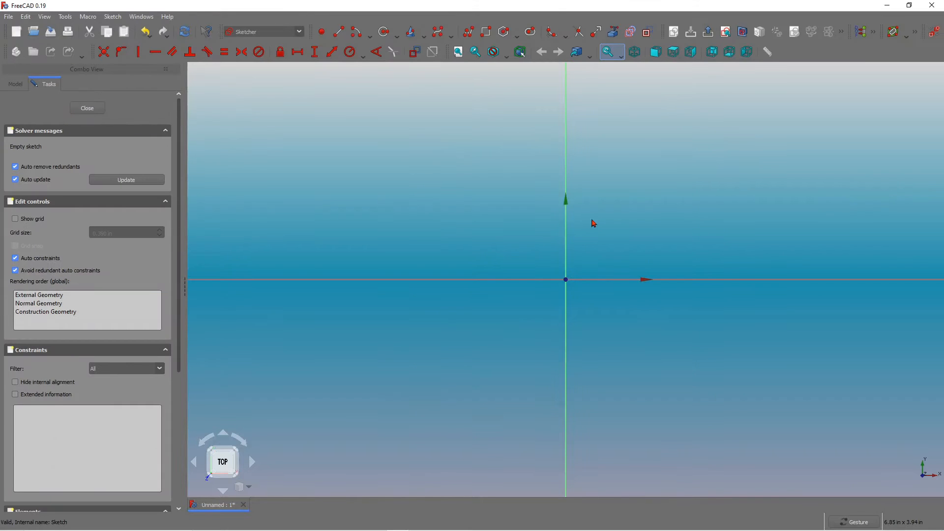
Draw a center-point arc with its center on the horizontal axis, right of the origin, opening toward the origin.
scroll(593, 223, down, 3)
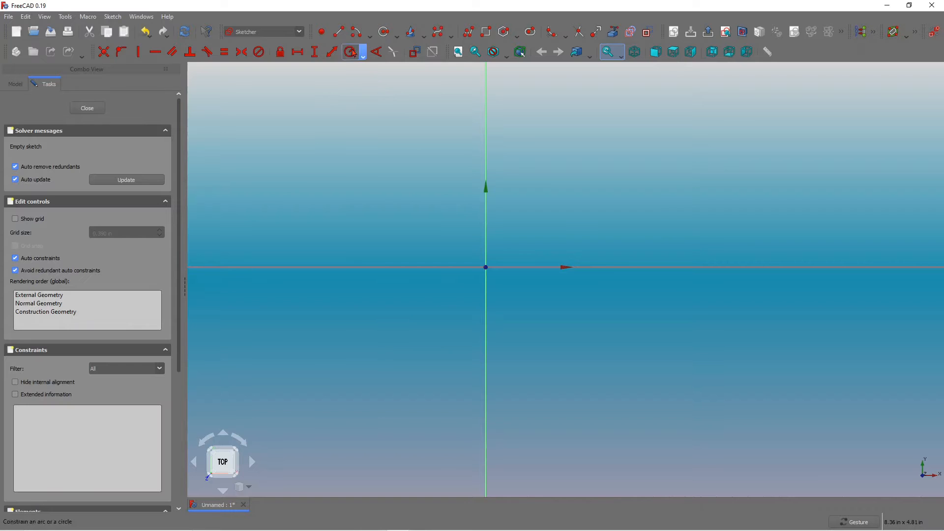
click(360, 36)
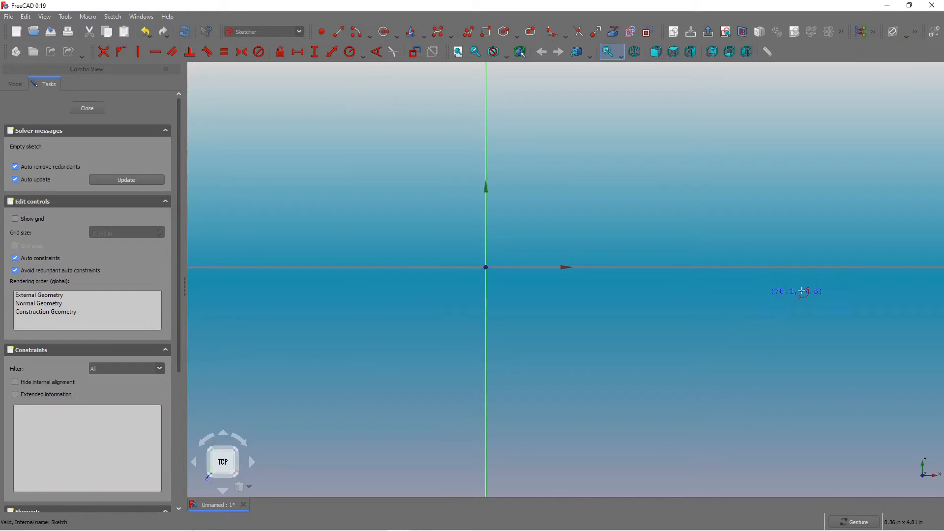
scroll(500, 152, down, 2)
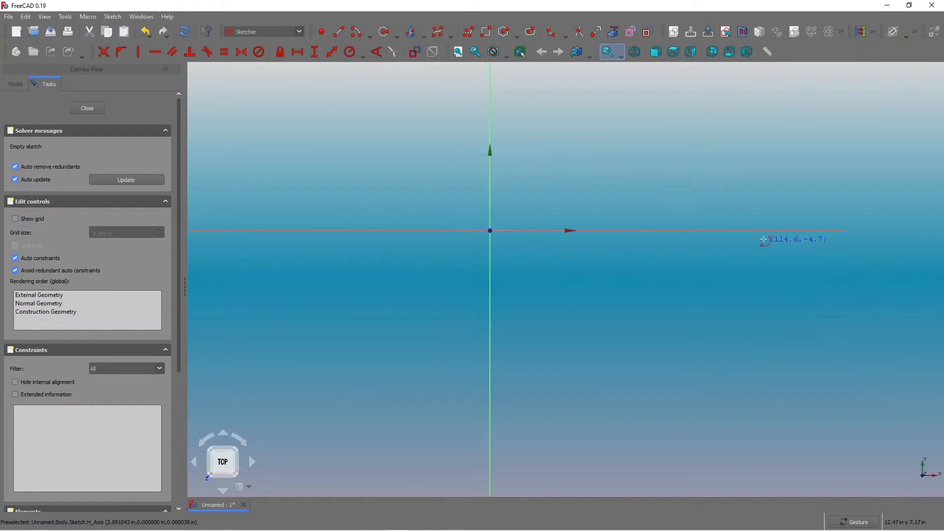
scroll(781, 239, up, 4)
scroll(708, 237, down, 3)
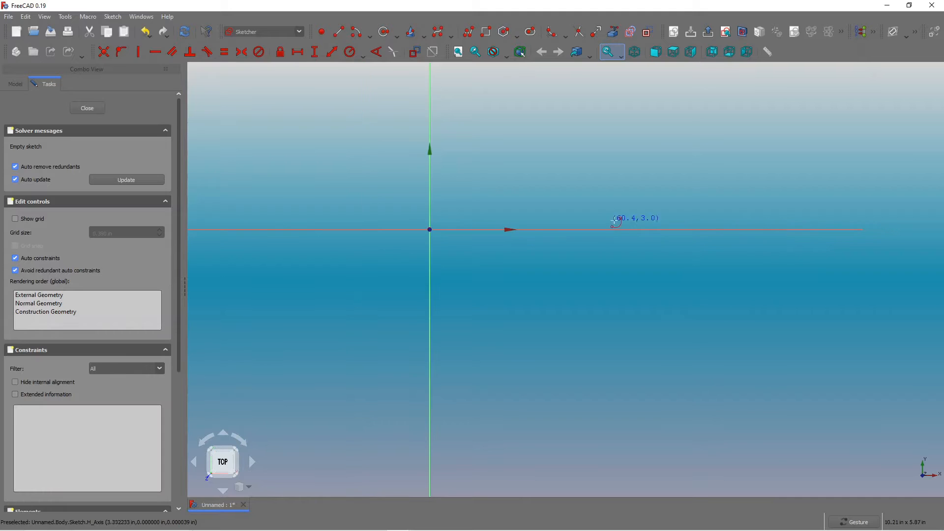
scroll(640, 227, up, 1)
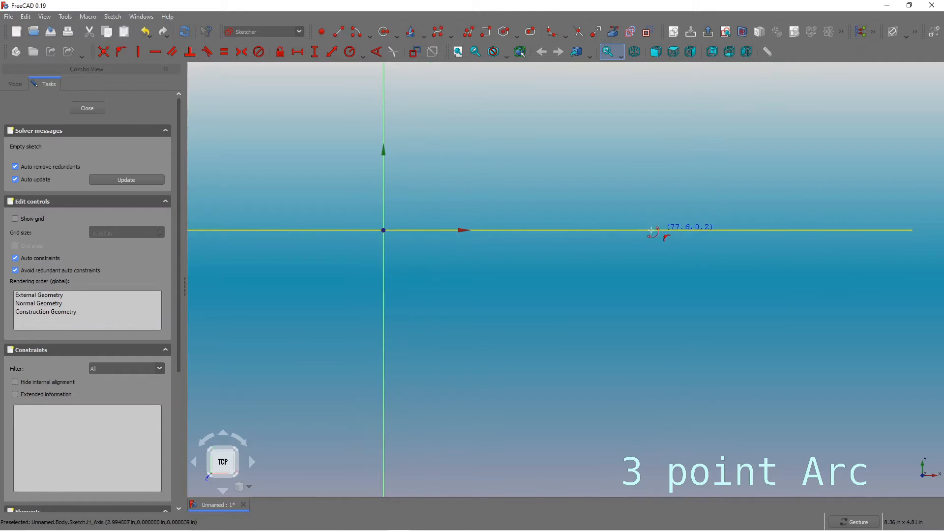
click(611, 229)
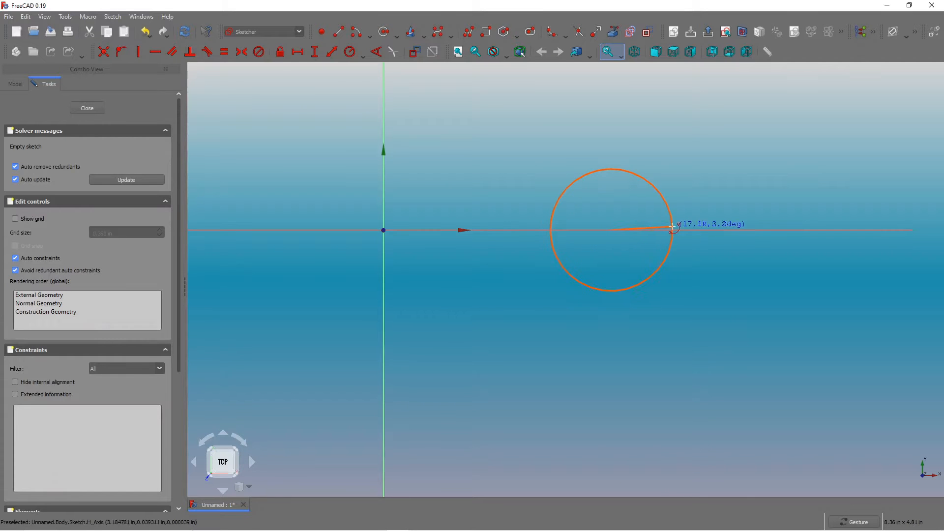
click(680, 188)
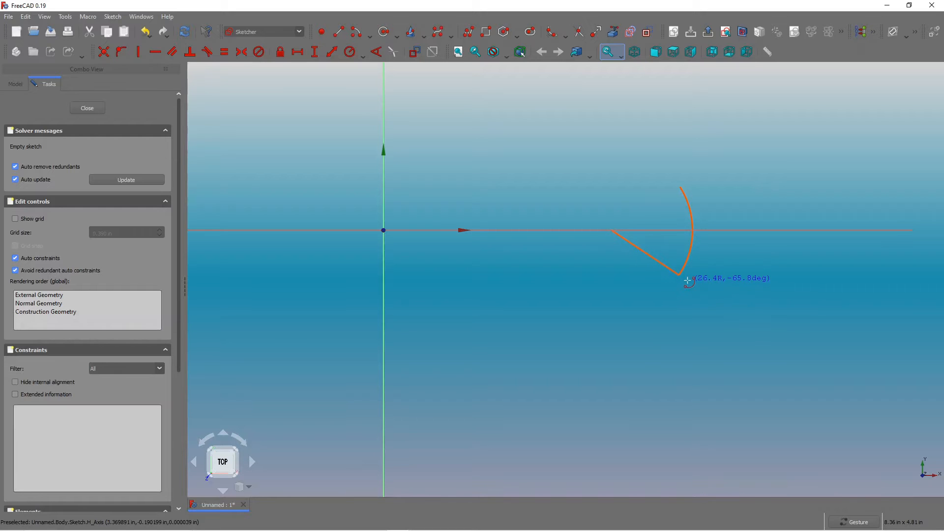
click(687, 280)
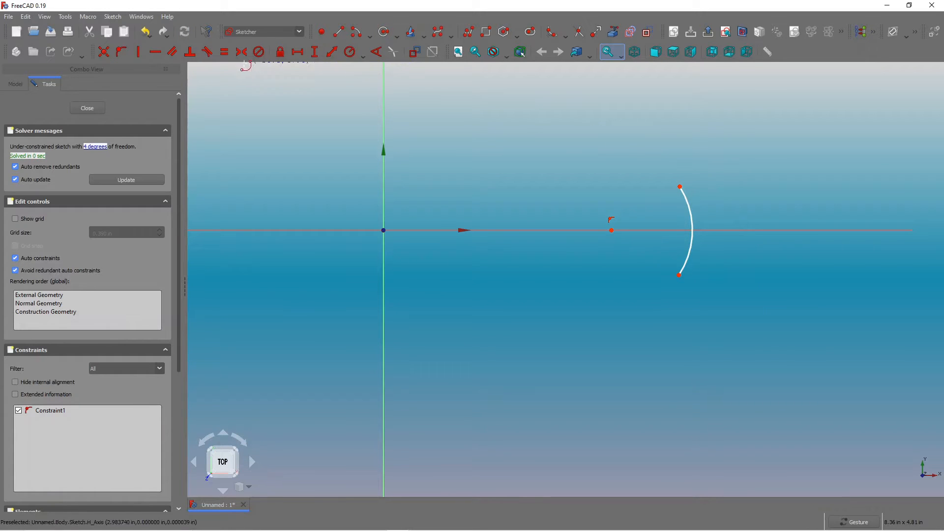
Make the arc's two endpoints symmetric about the horizontal axis.
click(241, 57)
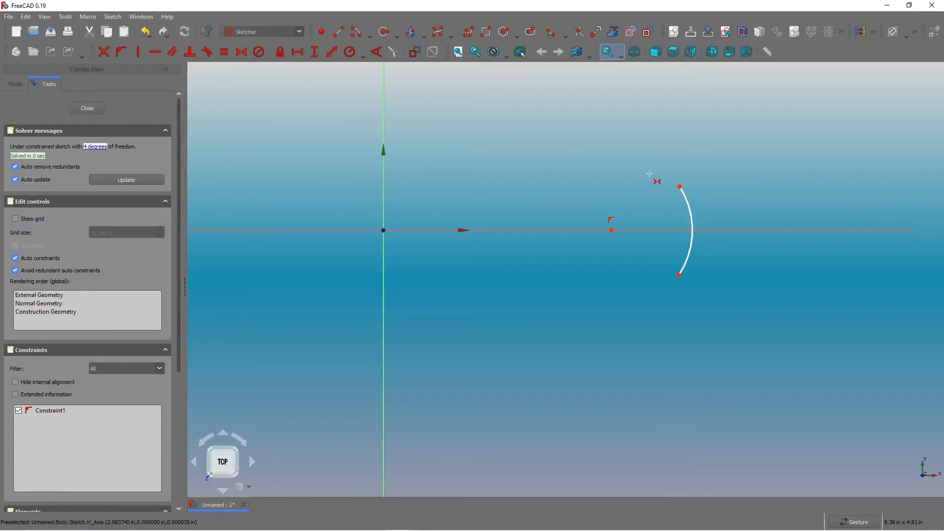
click(681, 187)
click(679, 275)
click(676, 230)
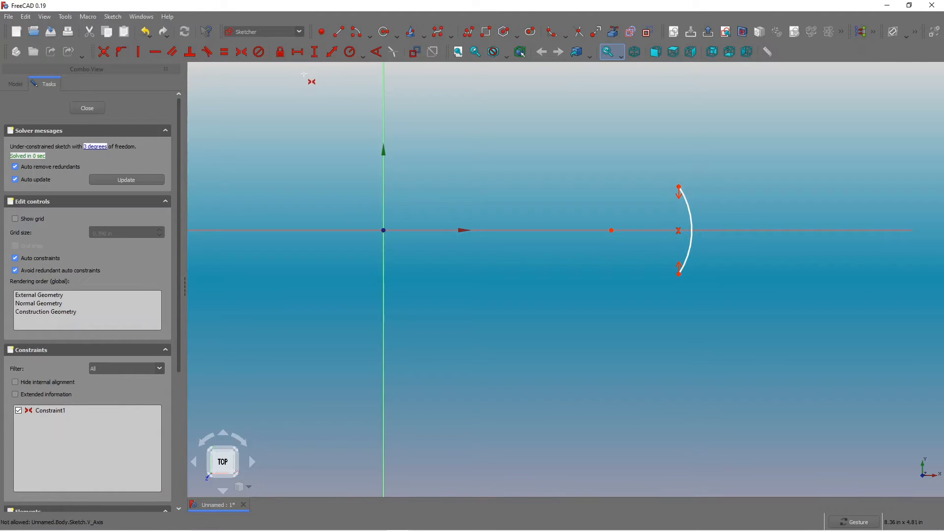
Set the vertical distance between the arc's endpoints to 0.3 in.
click(315, 53)
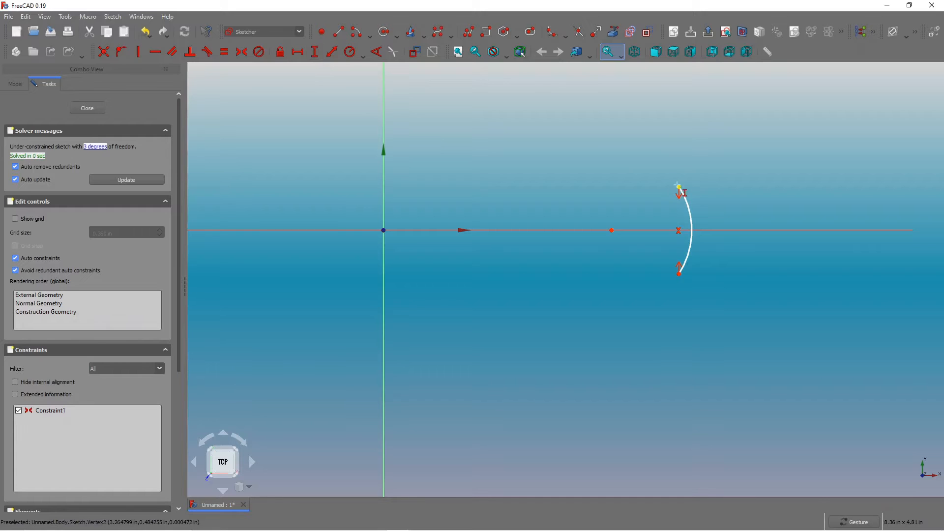
click(679, 187)
click(679, 274)
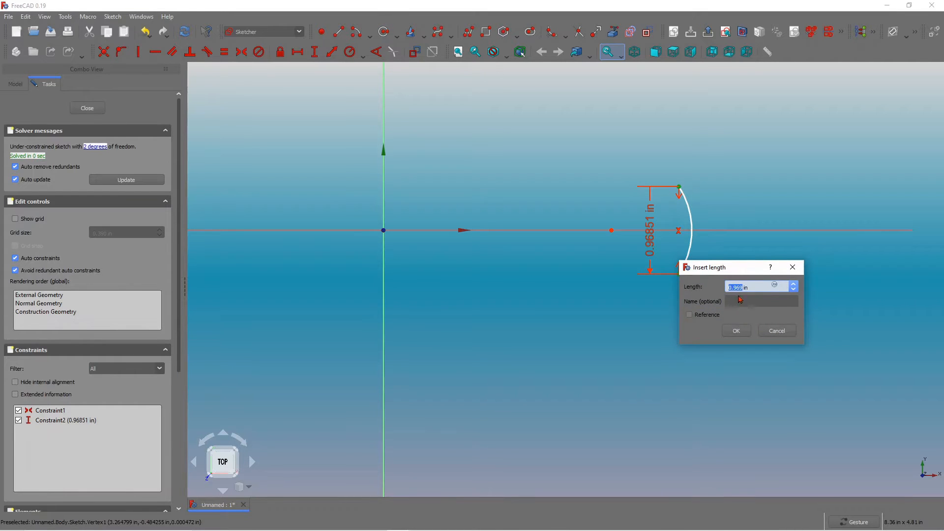
text(0.3)
key(Return)
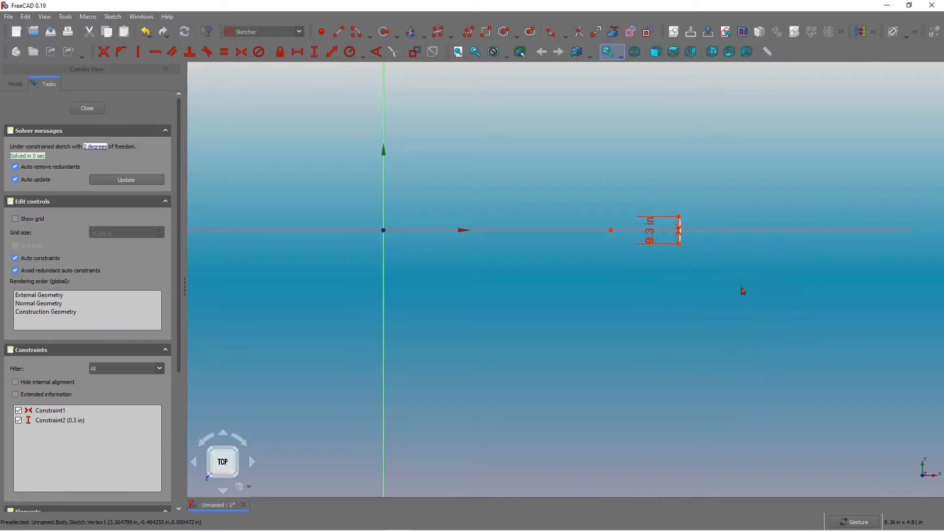
Set the horizontal distance from the origin to the arc's center to 1 in.
scroll(615, 222, up, 5)
scroll(649, 212, down, 1)
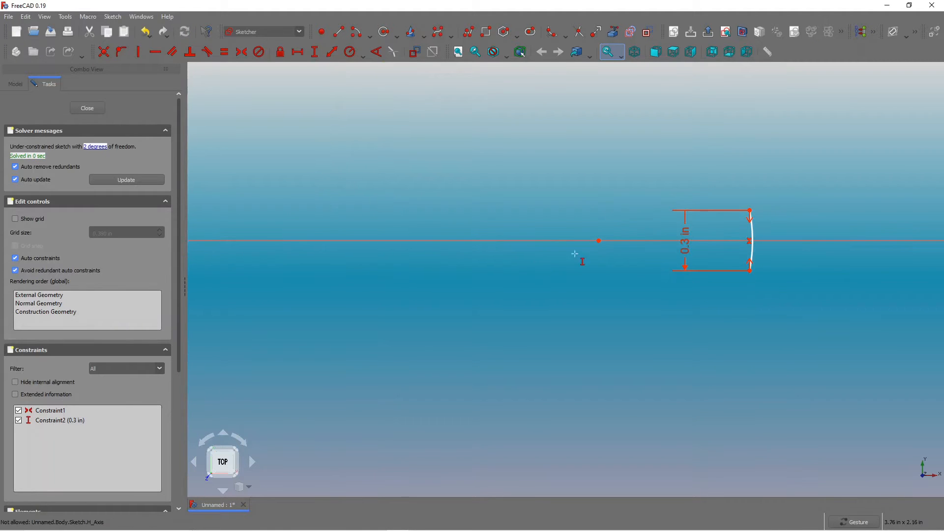
scroll(583, 258, down, 1)
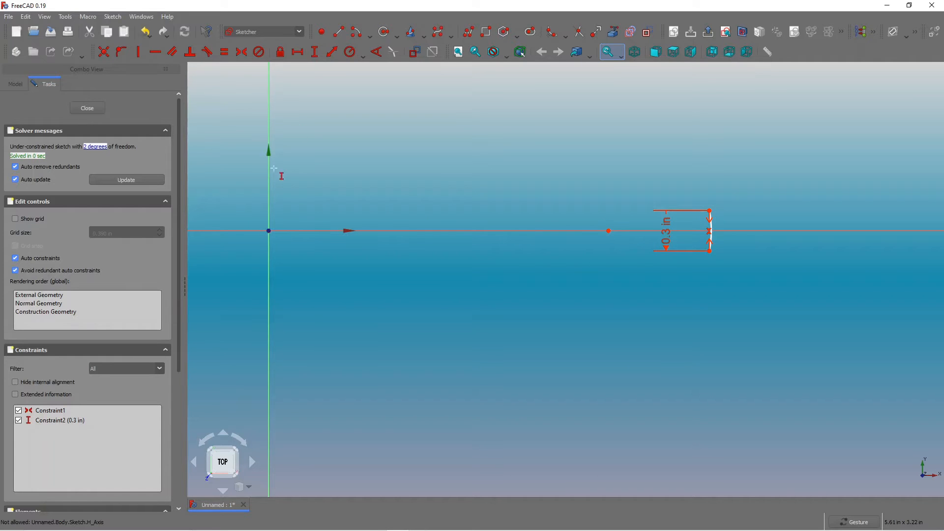
click(298, 52)
click(607, 232)
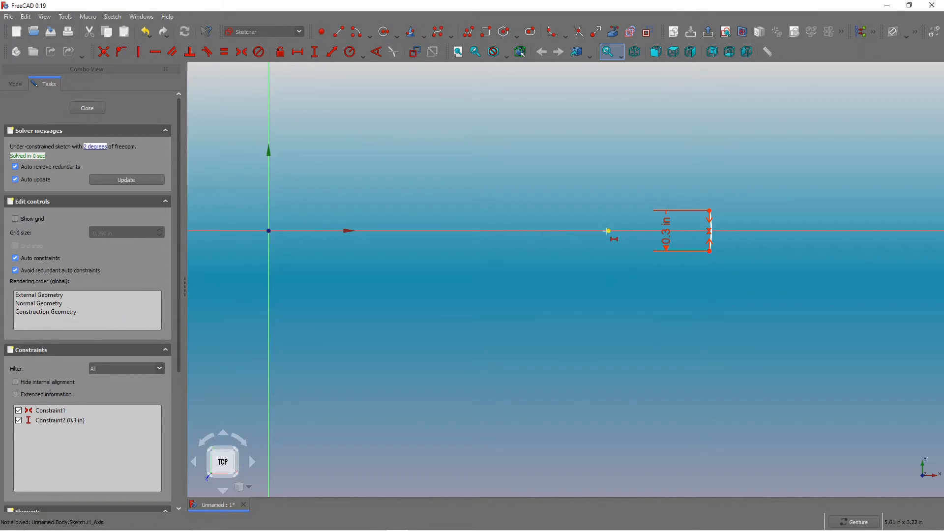
click(269, 231)
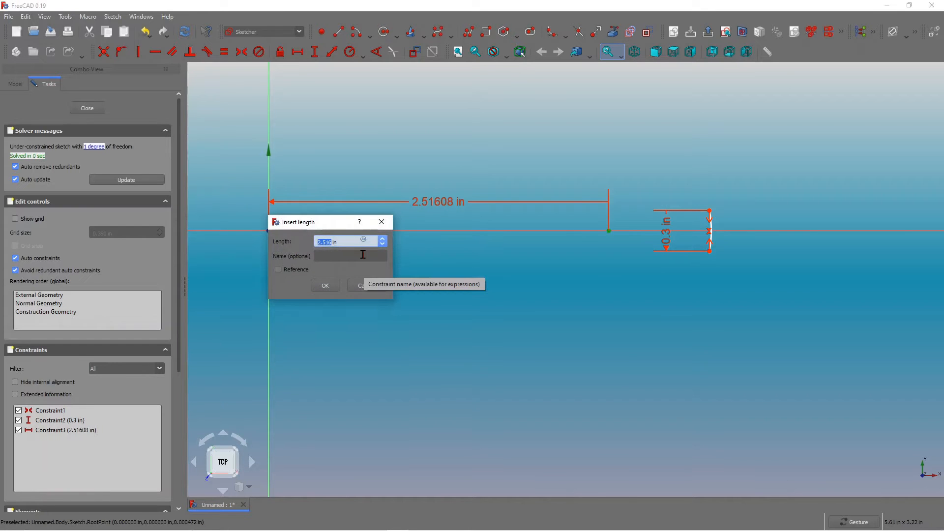
text(1)
click(332, 289)
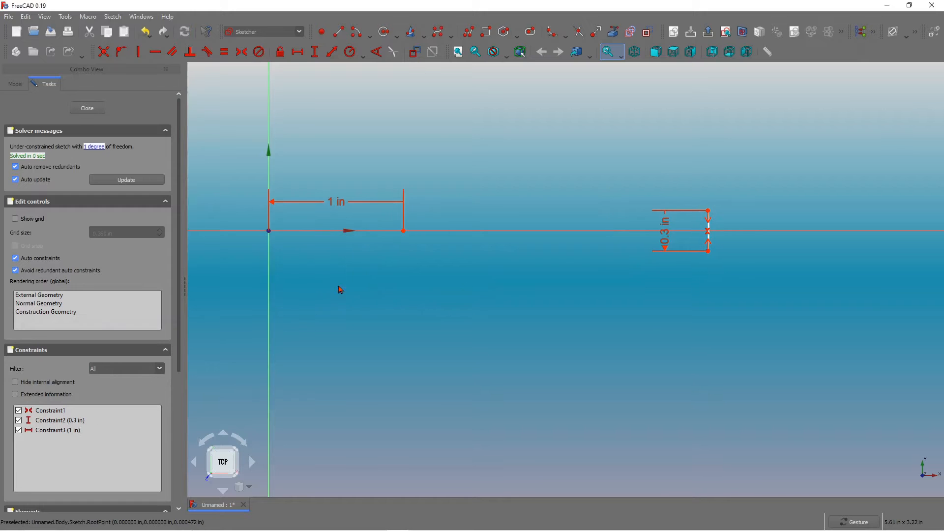
scroll(500, 228, down, 2)
scroll(595, 194, up, 3)
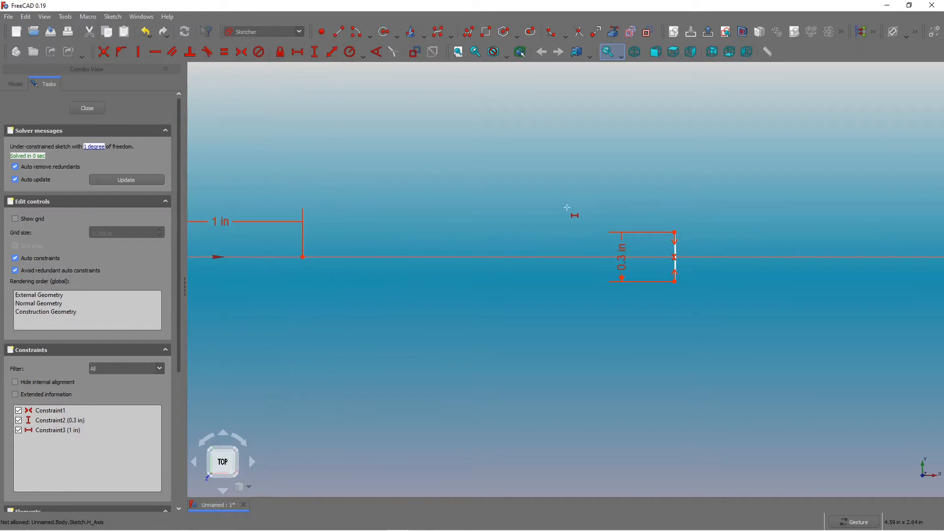
scroll(566, 209, up, 2)
scroll(565, 209, down, 4)
key(Escape)
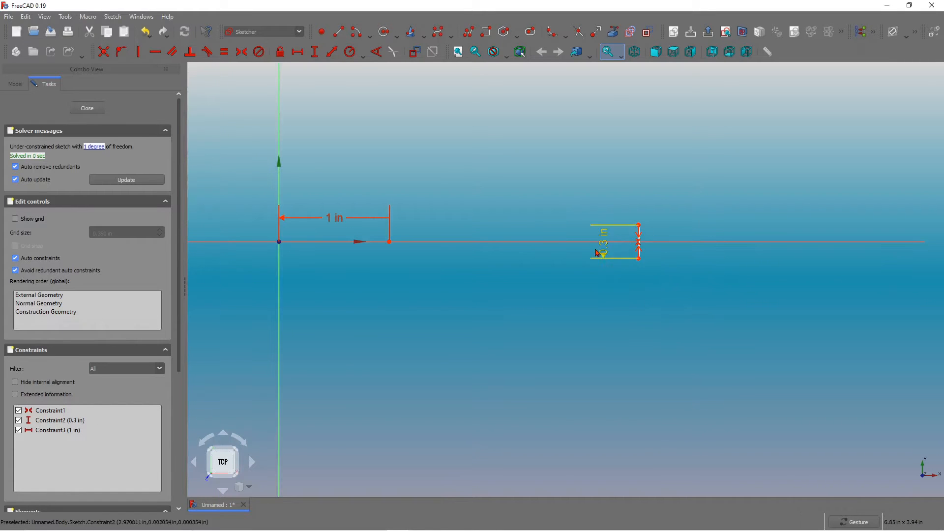
Set the arc's radius to 0.6 in.
mouse_move(604, 241)
right_down()
mouse_move(595, 258)
mouse_move(626, 257)
mouse_move(639, 297)
right_up()
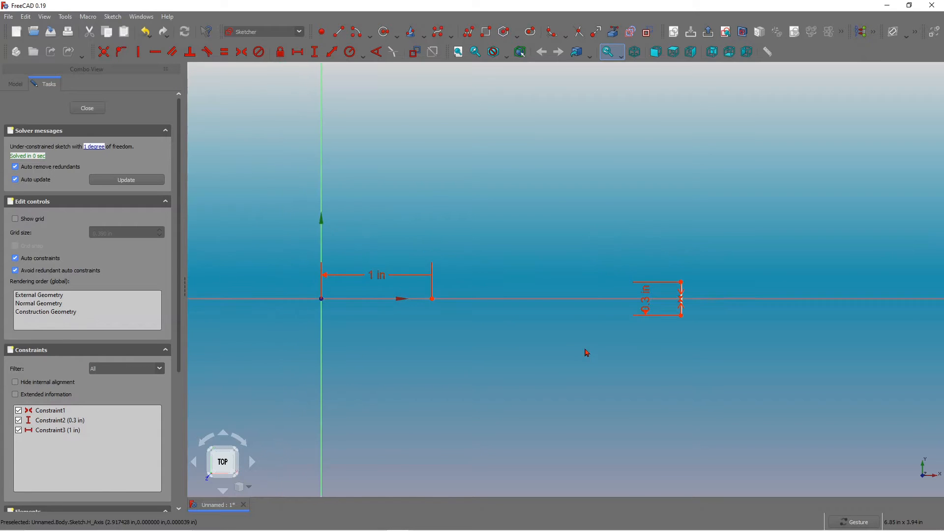
scroll(611, 338, up, 4)
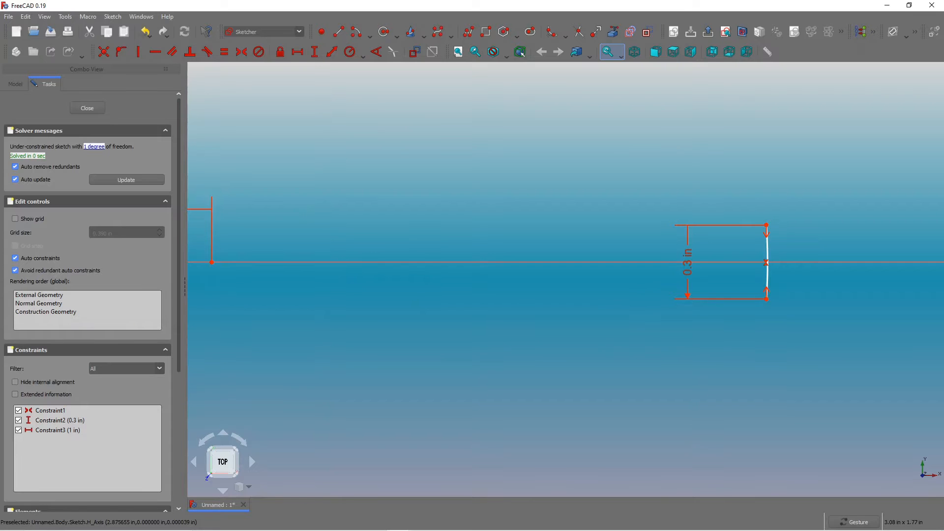
scroll(845, 295, down, 3)
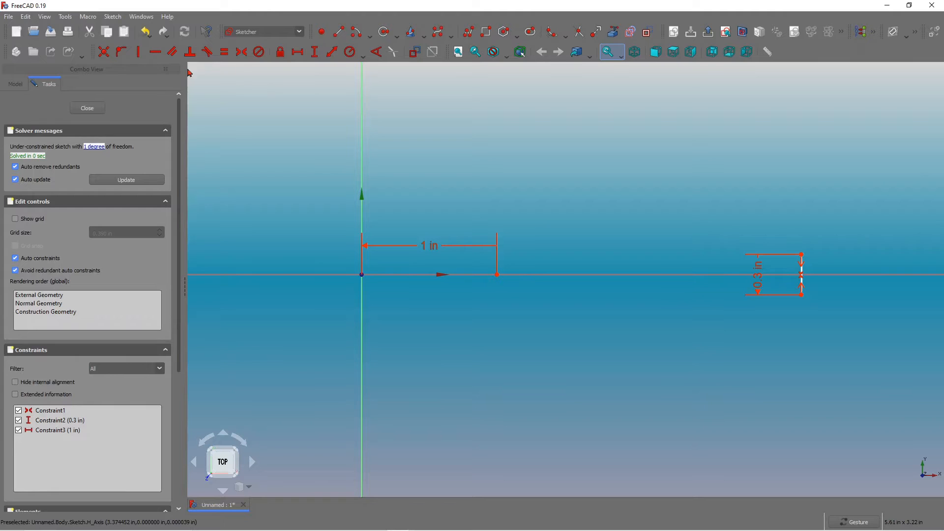
click(394, 36)
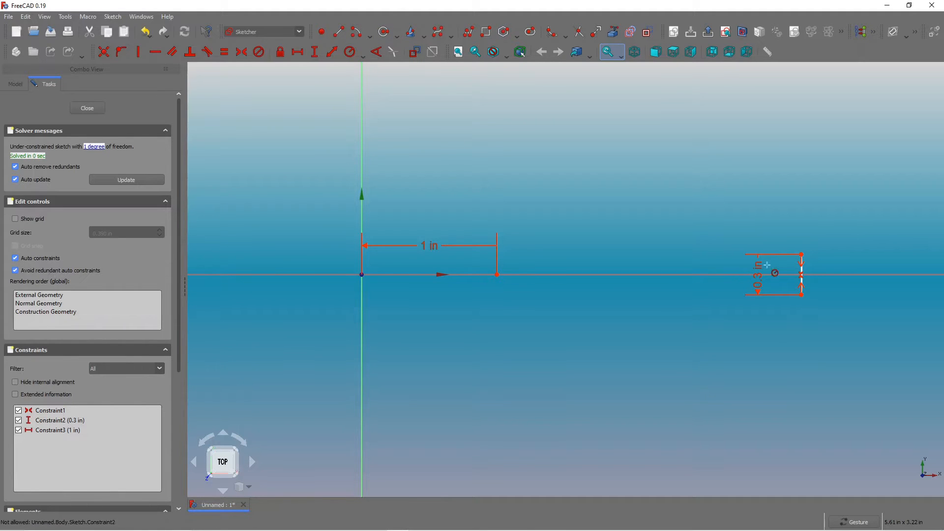
click(802, 275)
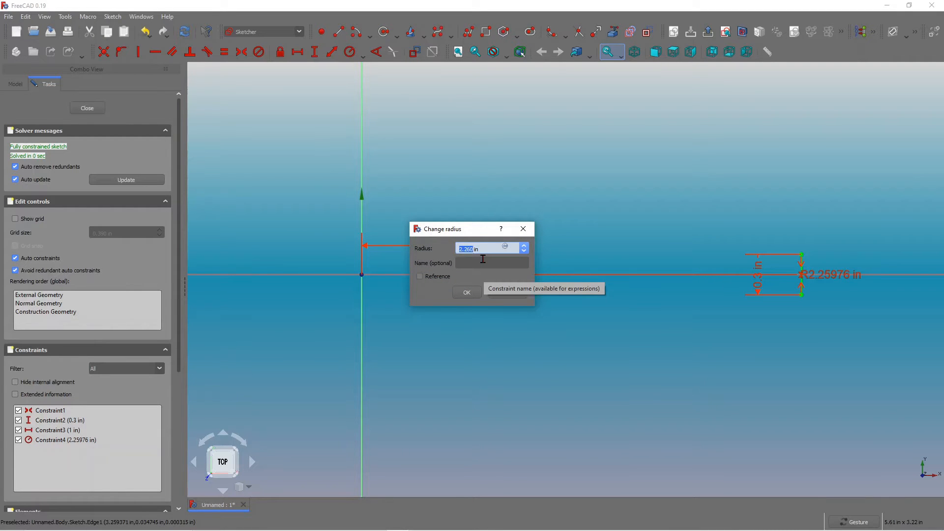
text(0.)
click(468, 294)
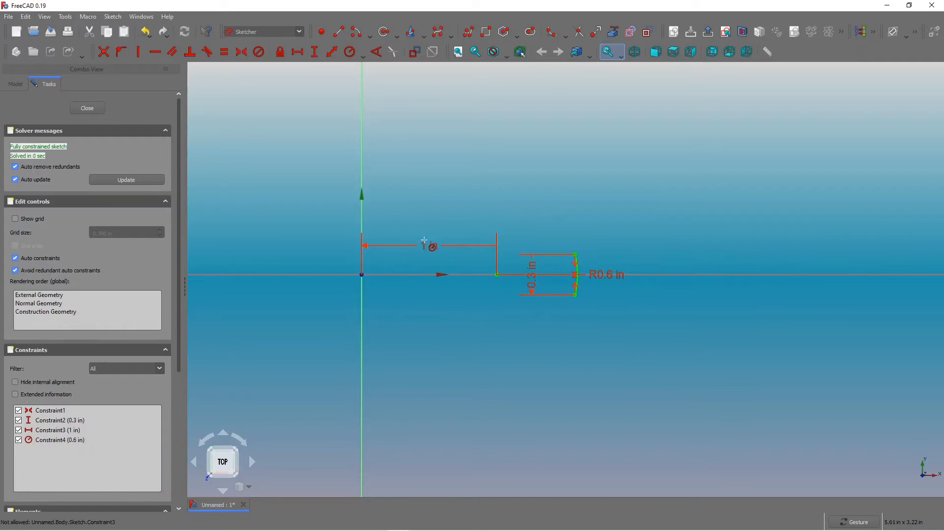
Copy and paste the arc to create a second arc beside it with an equal radius.
scroll(428, 251, up, 5)
scroll(714, 318, down, 2)
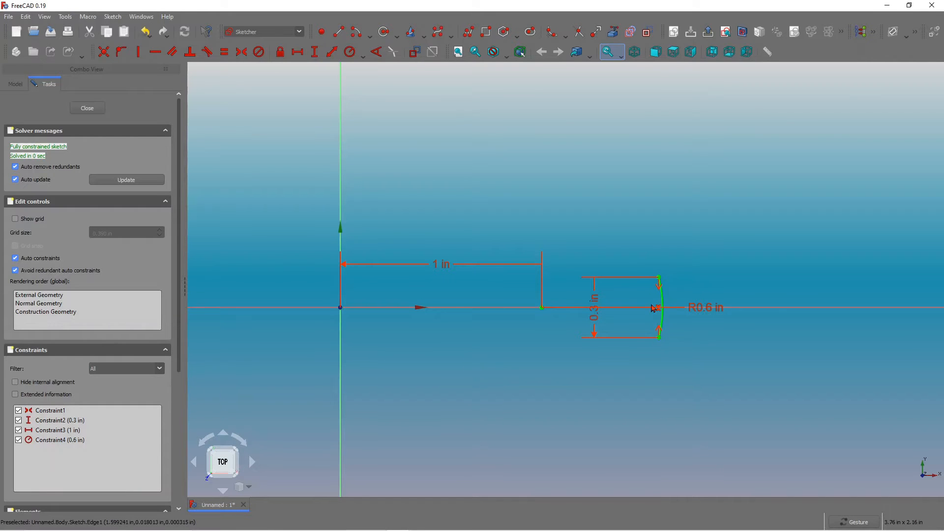
click(663, 323)
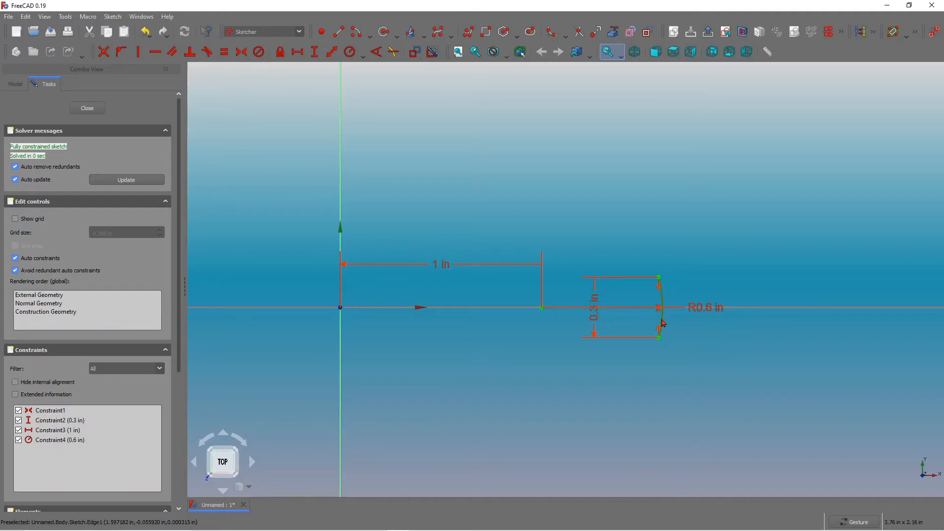
key(ctrl+c)
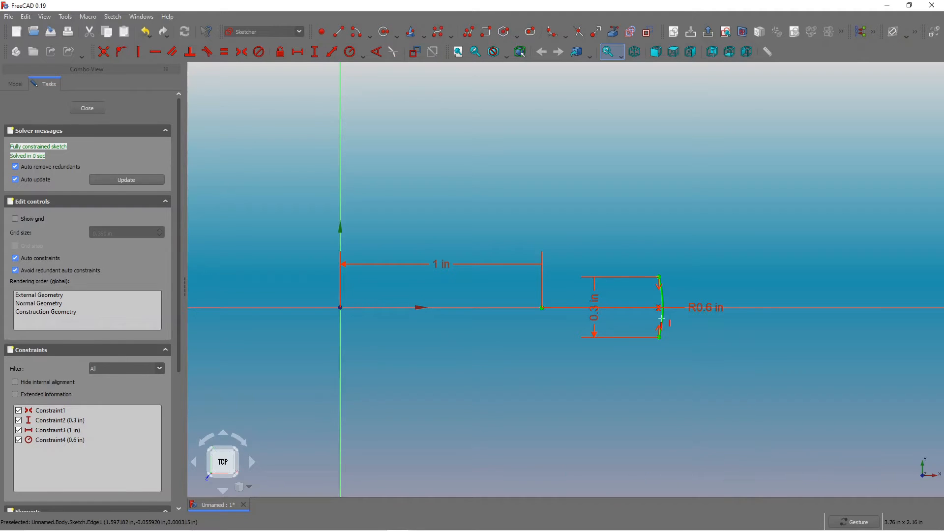
key(ctrl+v)
click(660, 318)
click(648, 338)
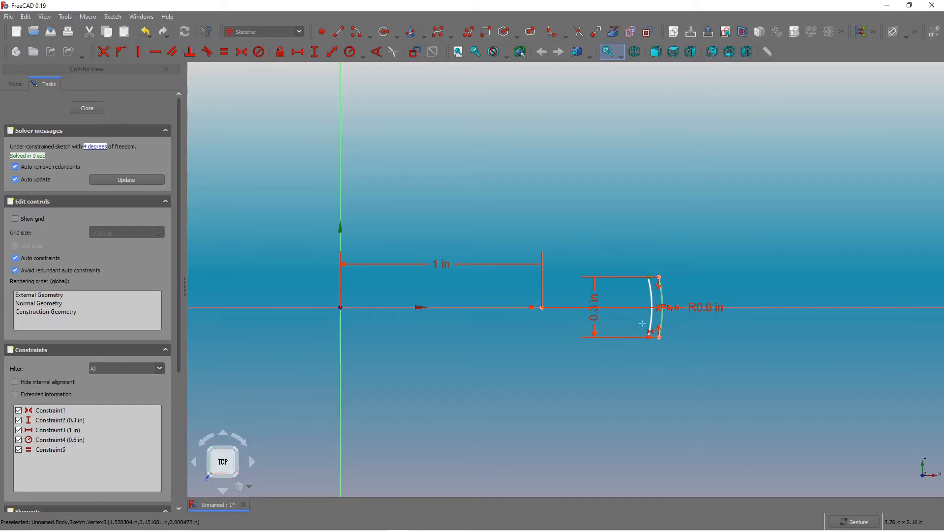
Make the copied arc's endpoints symmetric about the horizontal axis.
click(648, 337)
click(632, 308)
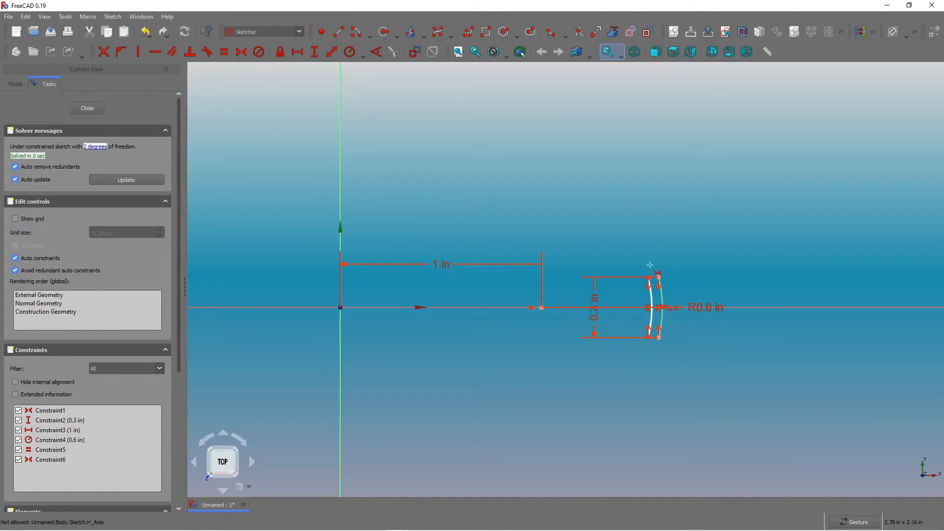
Set the vertical distance between the second arc's top and bottom endpoints to 0.3 in.
click(315, 58)
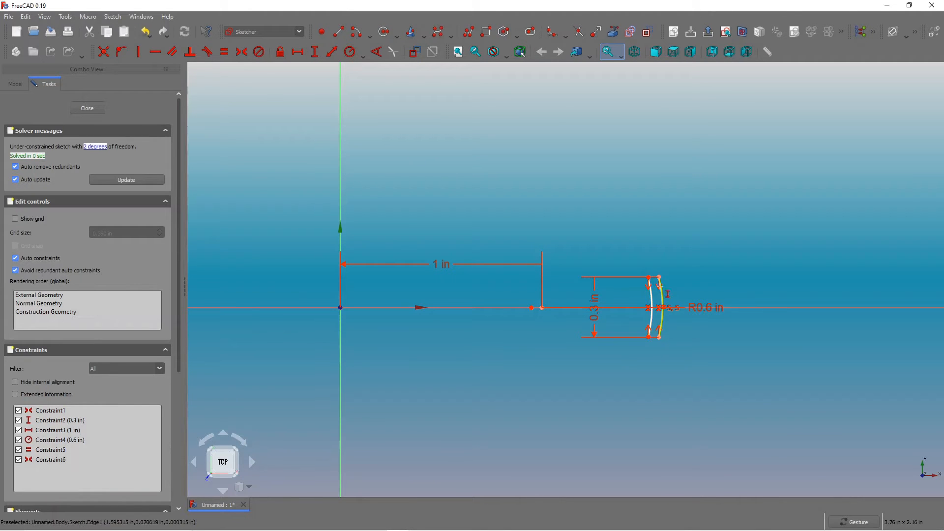
click(650, 282)
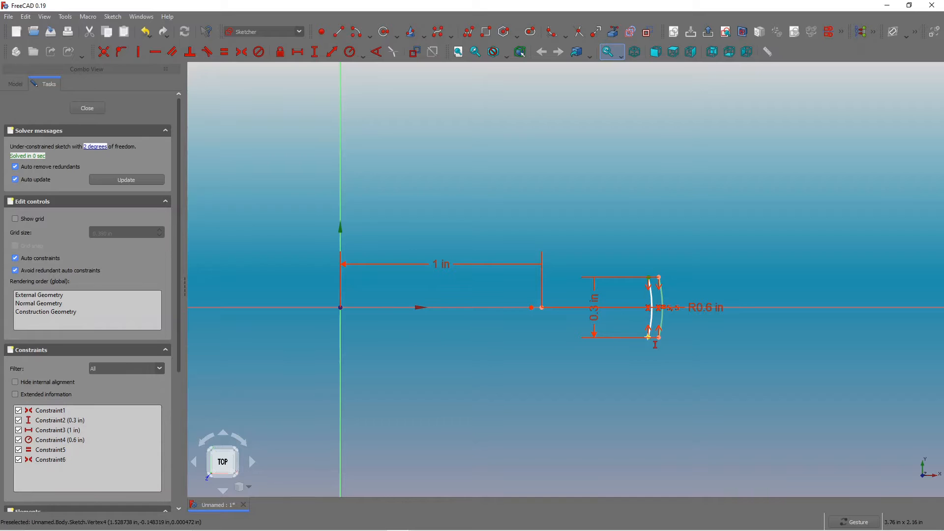
click(649, 337)
text(0.3)
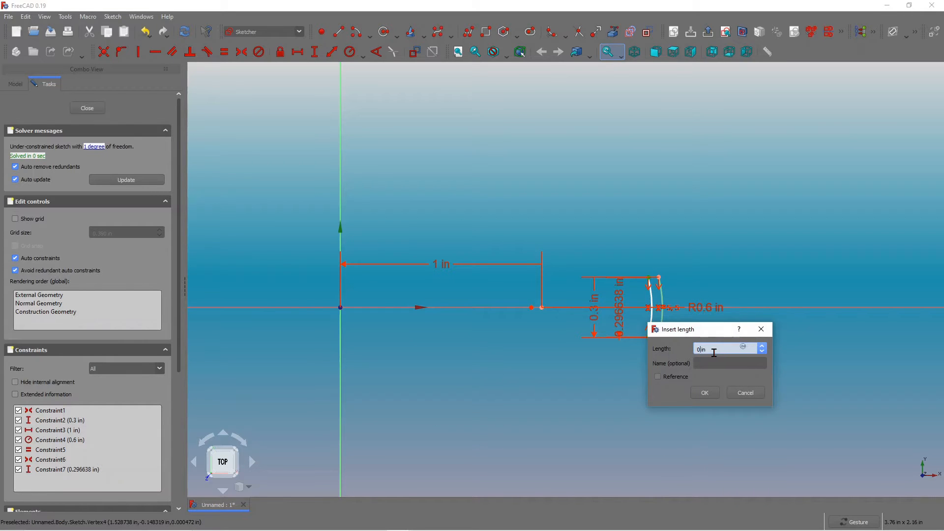
click(704, 392)
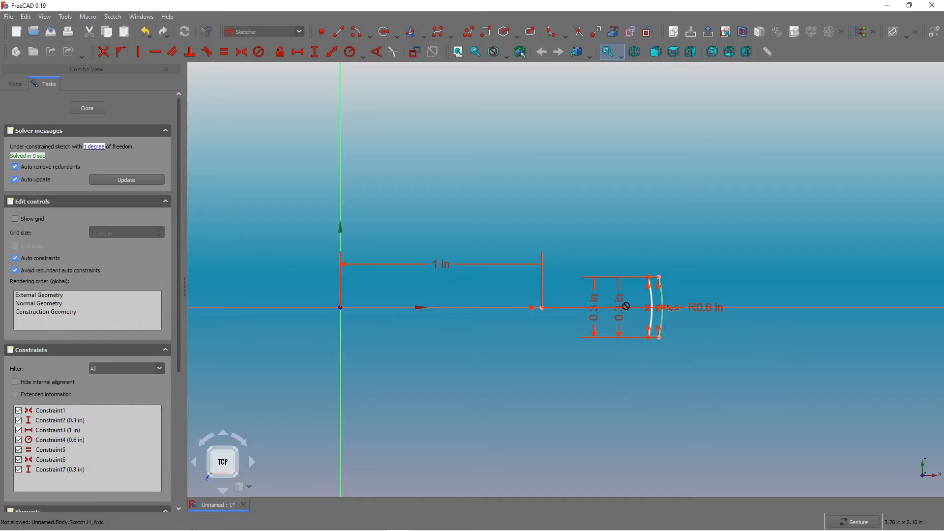
Move the two 0.3 in dimension labels off to the side of the arcs.
drag(621, 305, 757, 302)
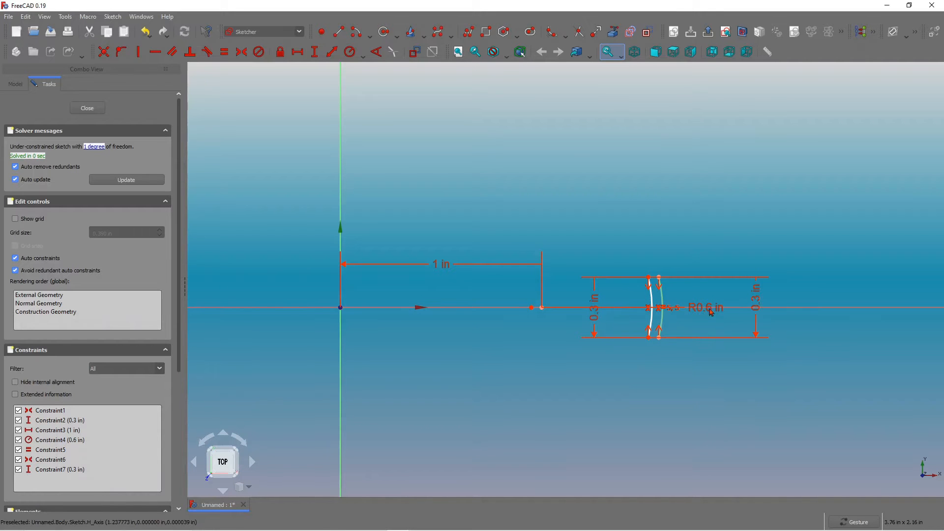
drag(769, 304, 802, 305)
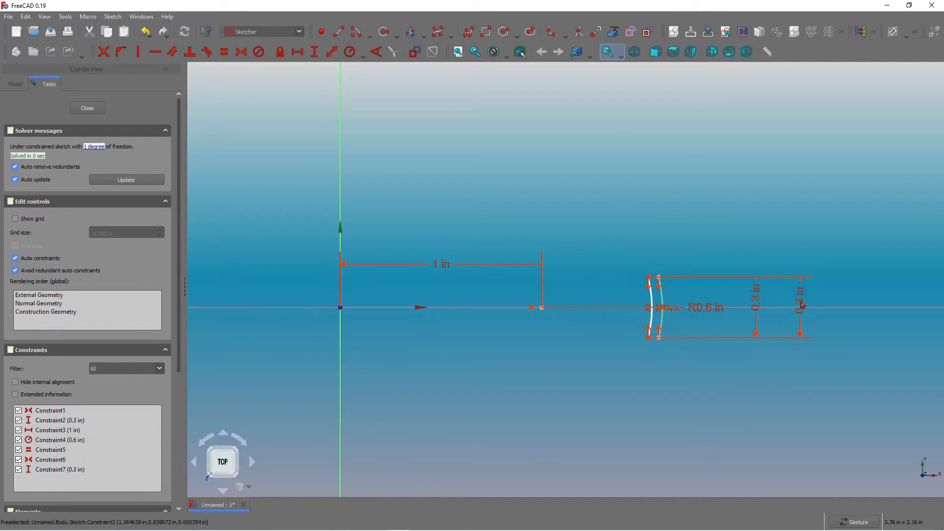
scroll(681, 277, up, 3)
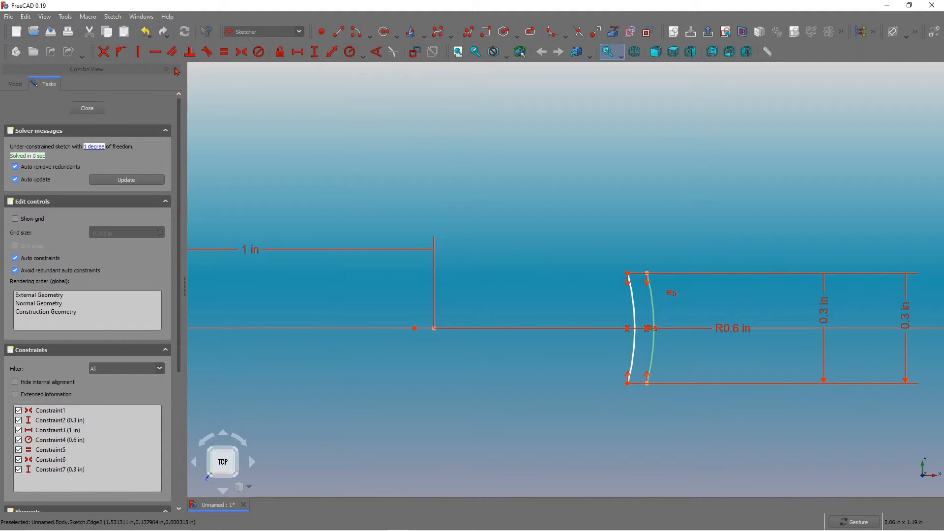
Constrain the horizontal distance between the two arcs' top endpoints to 0.04 in.
click(350, 51)
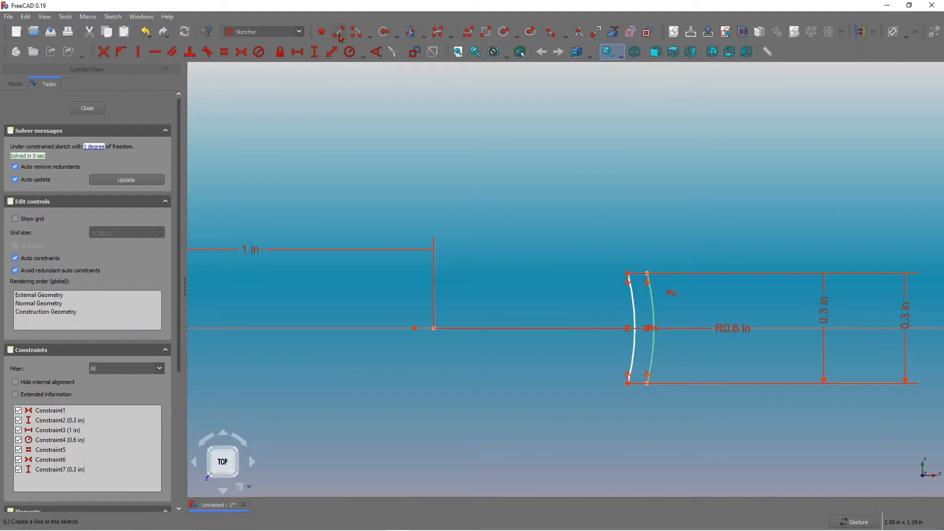
click(648, 272)
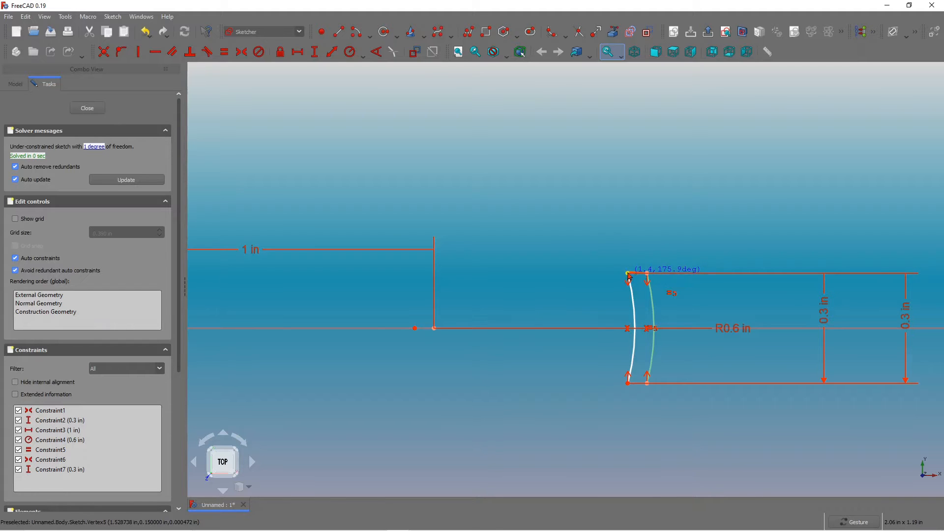
click(629, 274)
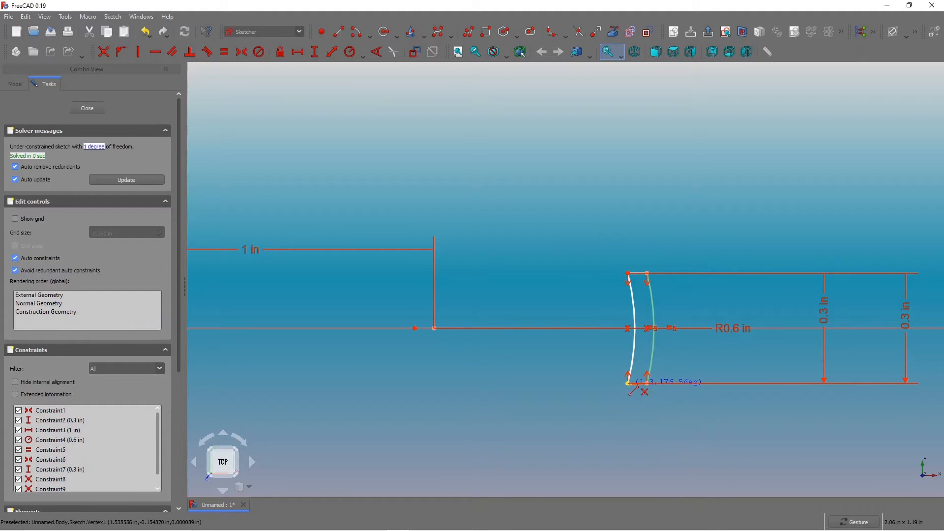
click(629, 384)
scroll(673, 294, down, 2)
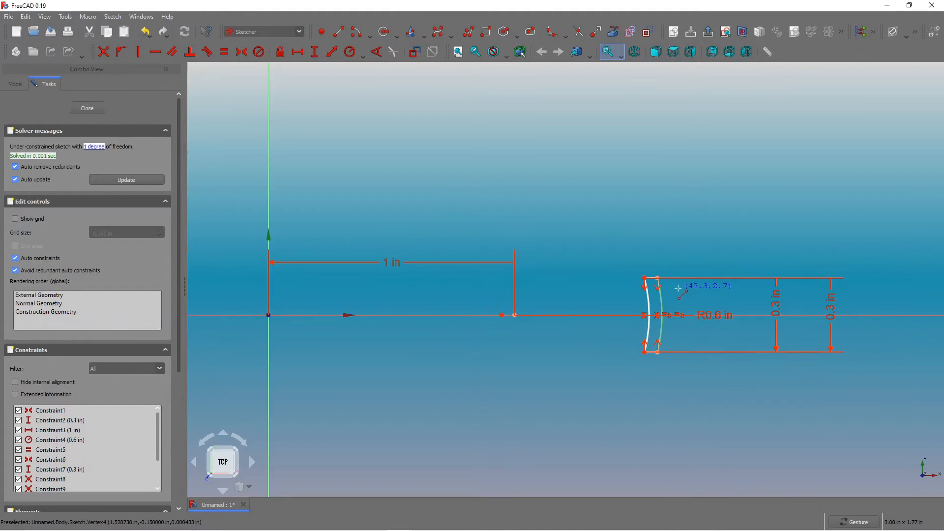
scroll(654, 290, up, 1)
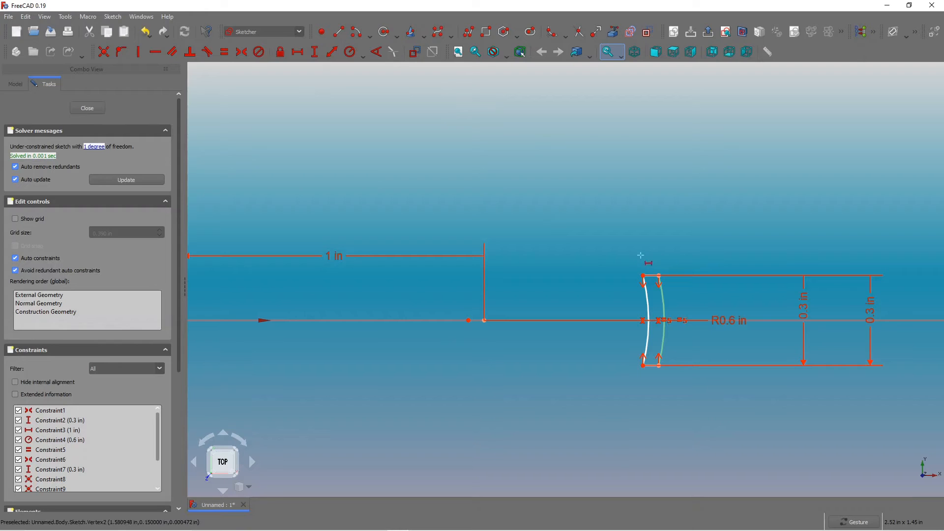
click(643, 276)
click(659, 276)
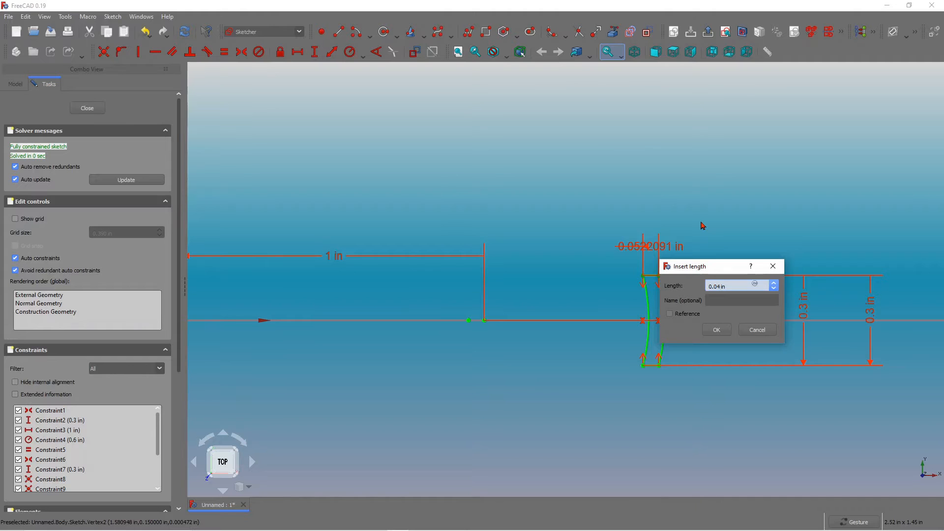
text(0.04)
key(Return)
Close the fully constrained sketch.
scroll(664, 296, down, 3)
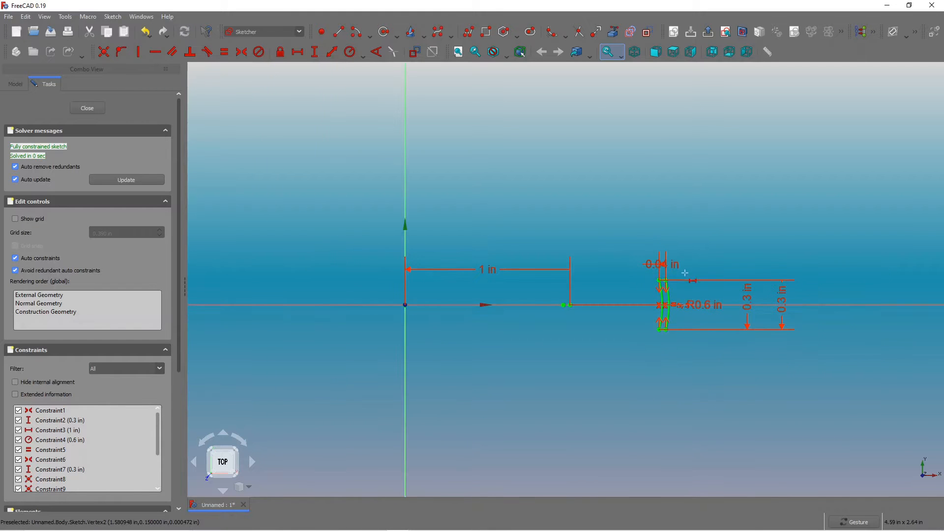
scroll(688, 265, up, 1)
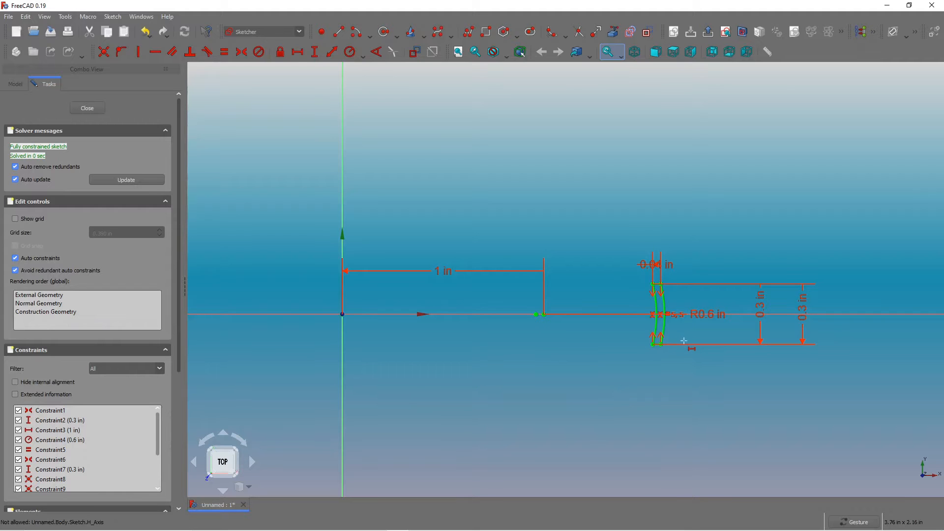
scroll(684, 344, down, 2)
scroll(684, 347, up, 3)
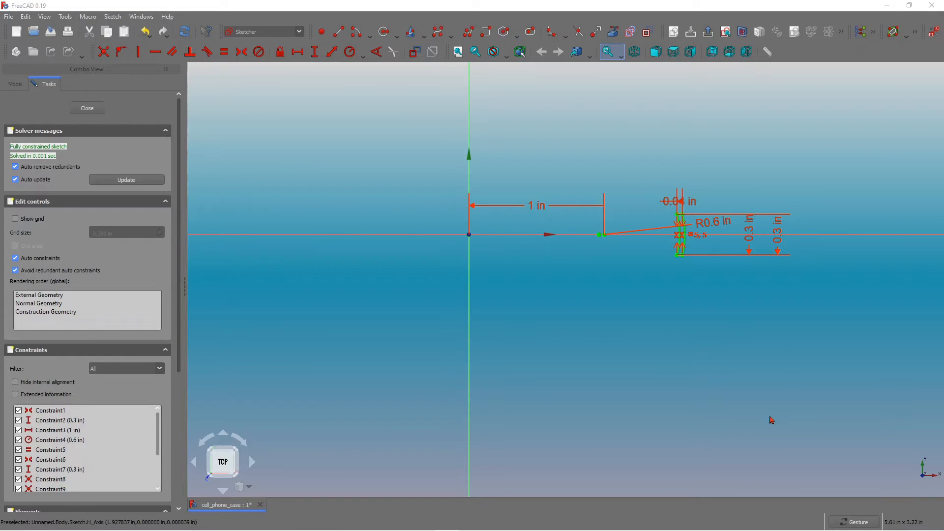
click(87, 109)
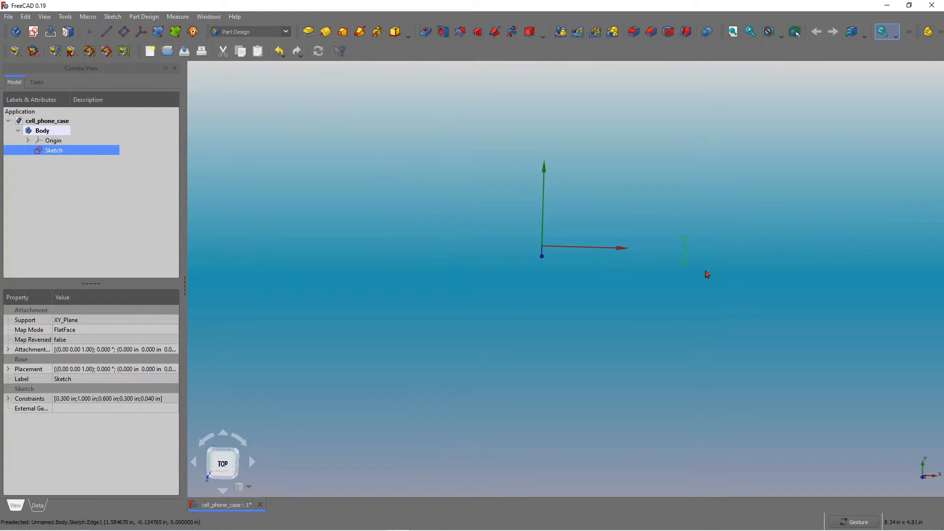
Create a new sketch on the XZ plane.
scroll(707, 274, up, 2)
mouse_move(707, 263)
mouse_down()
mouse_move(735, 255)
mouse_move(699, 249)
mouse_move(624, 276)
mouse_move(621, 299)
mouse_up()
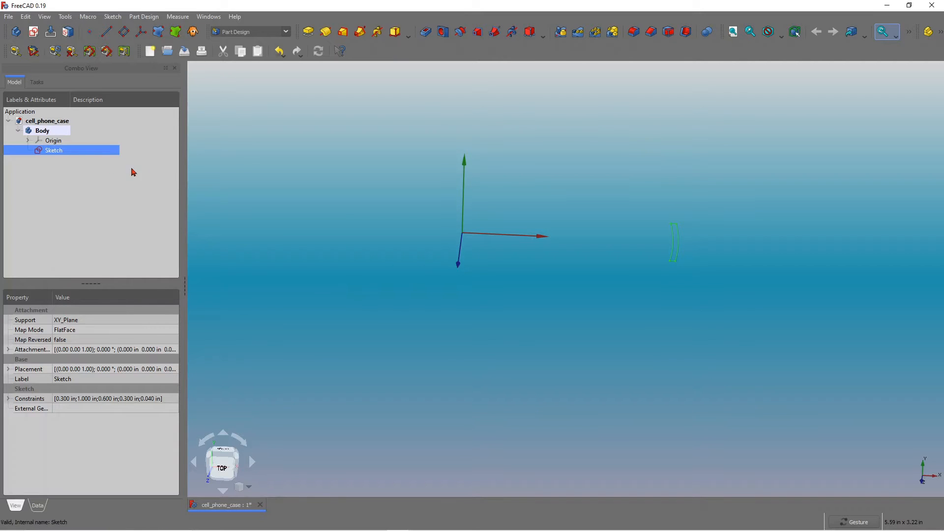
click(33, 34)
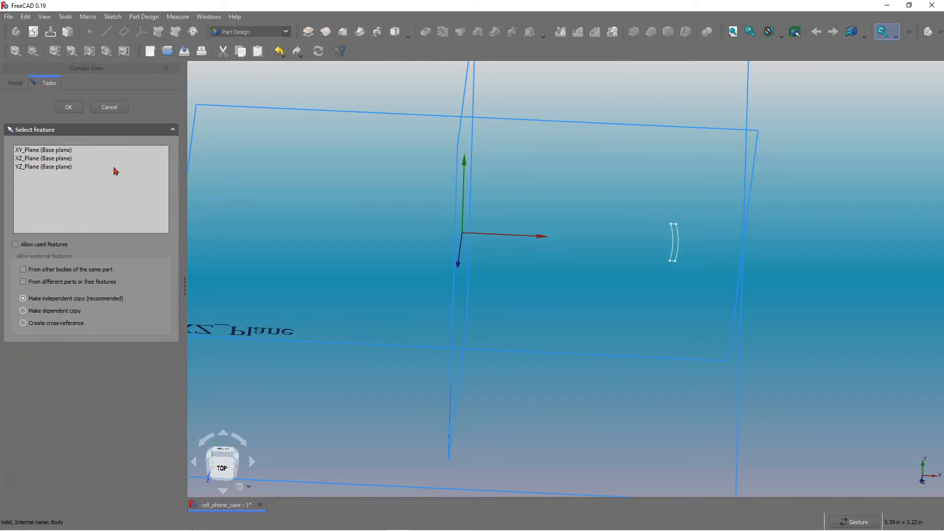
click(54, 159)
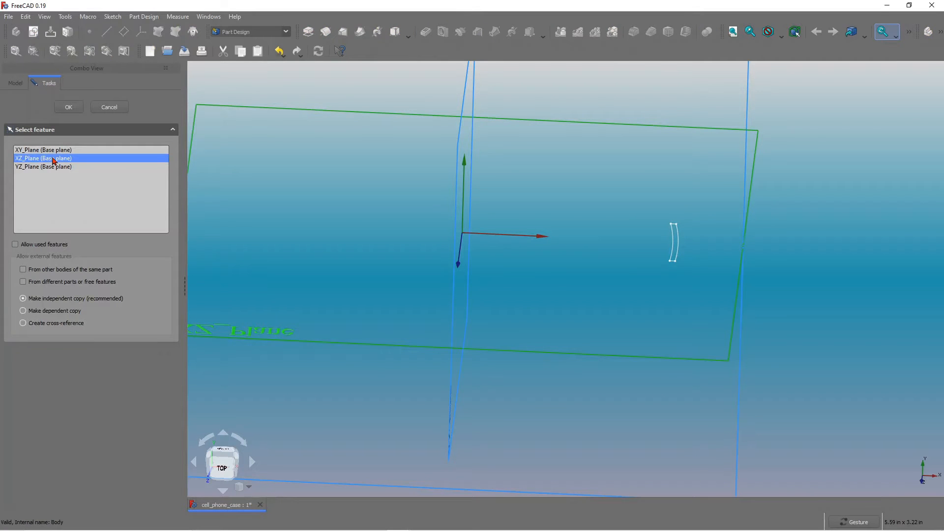
click(71, 107)
Draw a vertical line upward from a point on the horizontal axis beneath the arcs.
scroll(677, 315, up, 5)
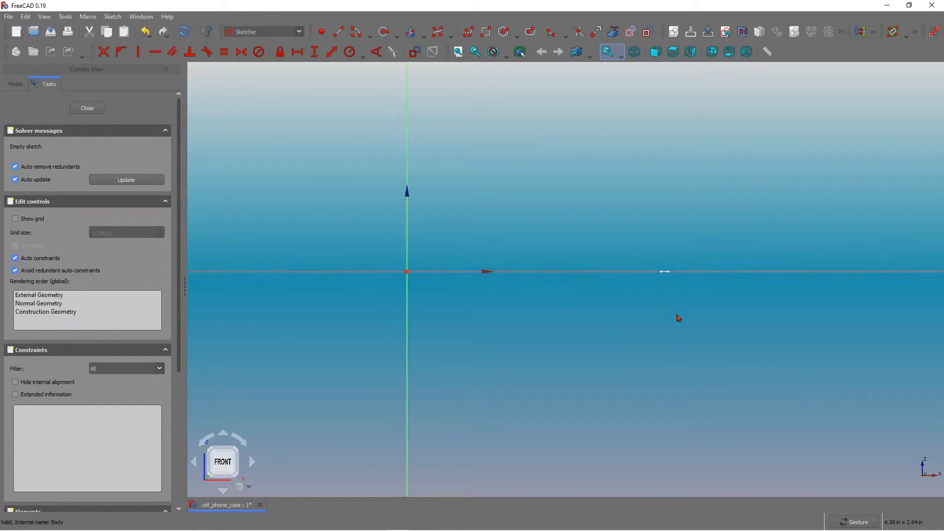
scroll(668, 277, down, 3)
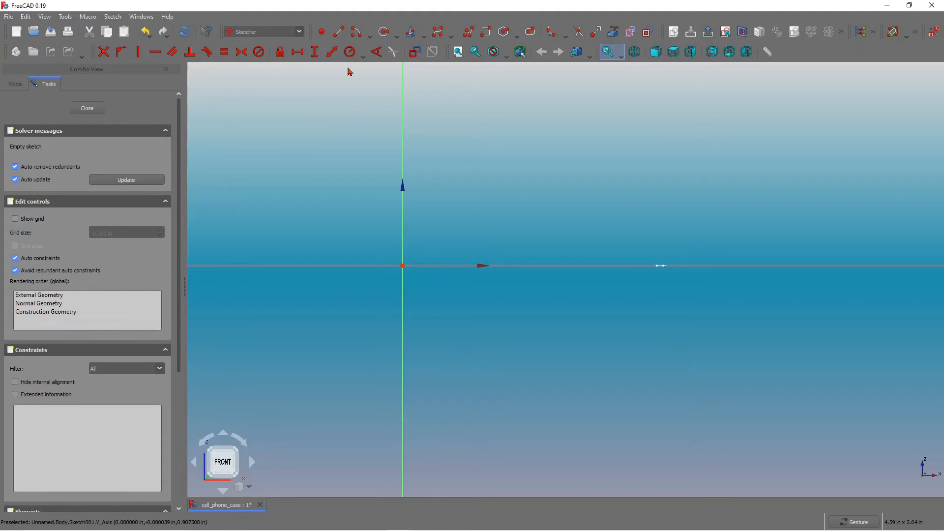
click(339, 34)
scroll(656, 264, up, 1)
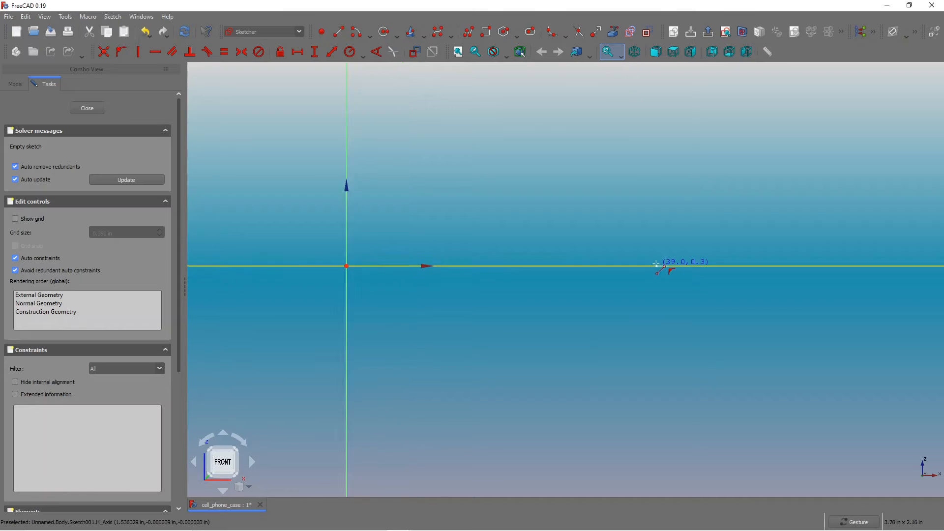
scroll(657, 264, up, 4)
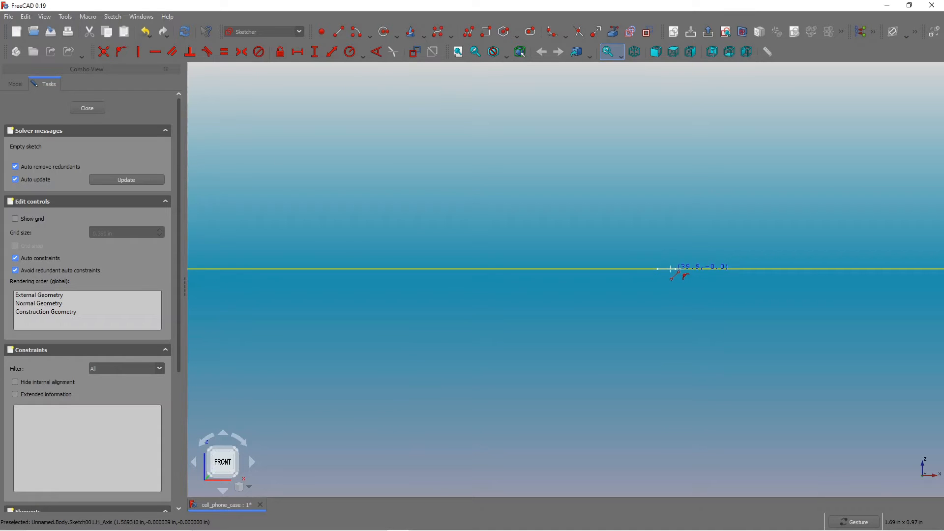
click(671, 268)
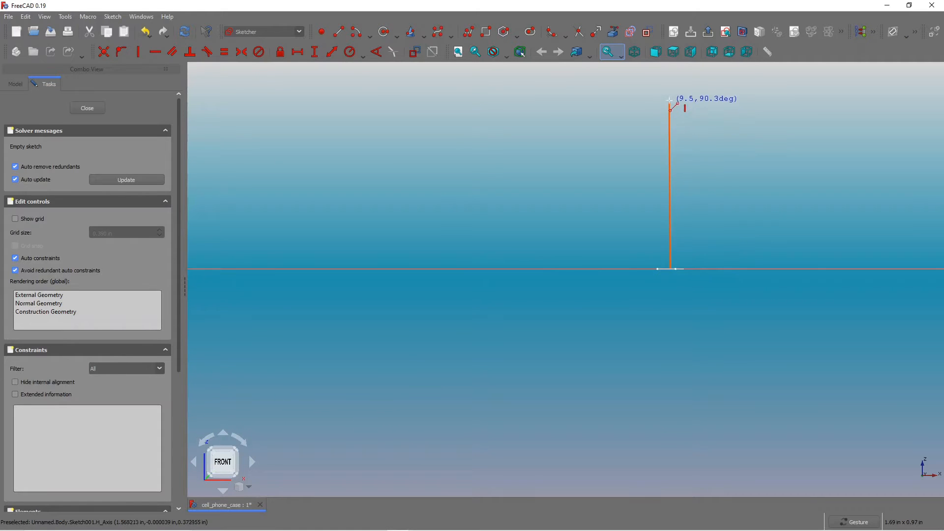
scroll(669, 109, down, 8)
scroll(669, 112, up, 12)
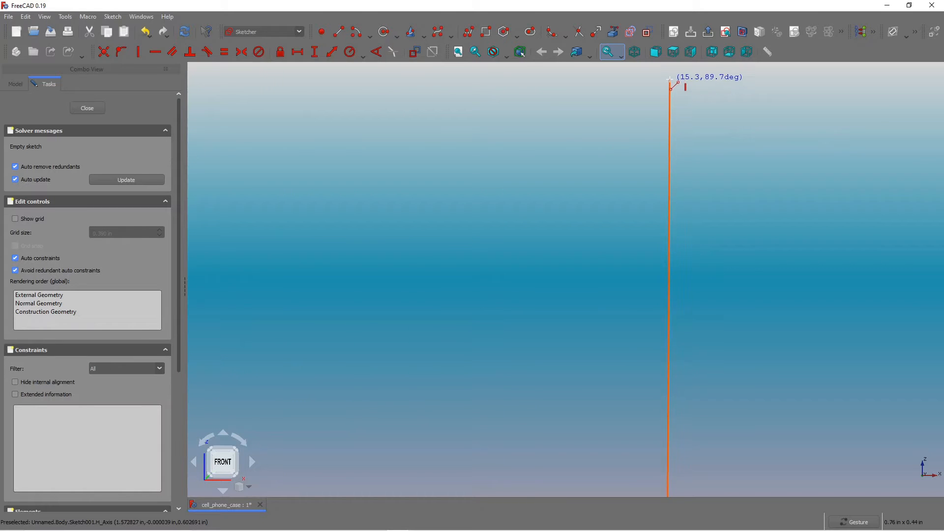
click(668, 81)
Draw a second vertical line downward from the same point on the horizontal axis.
scroll(683, 105, down, 6)
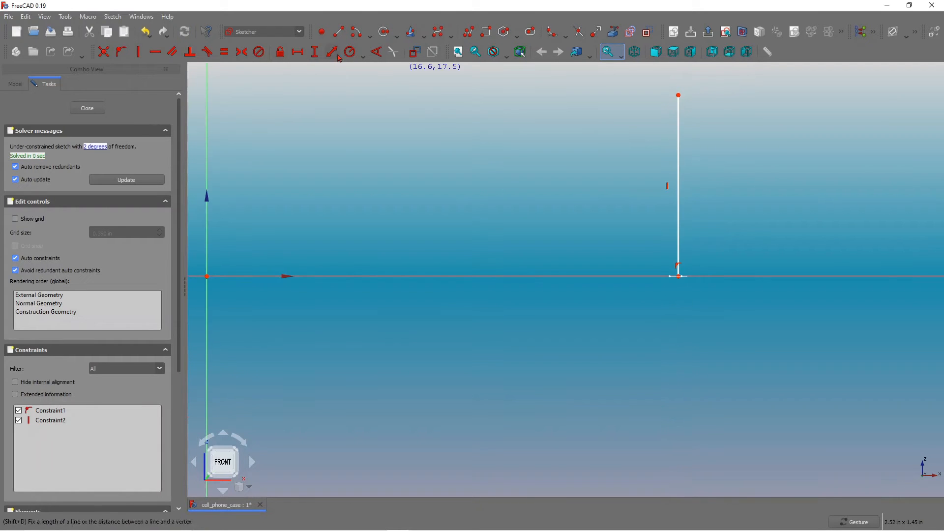
click(679, 276)
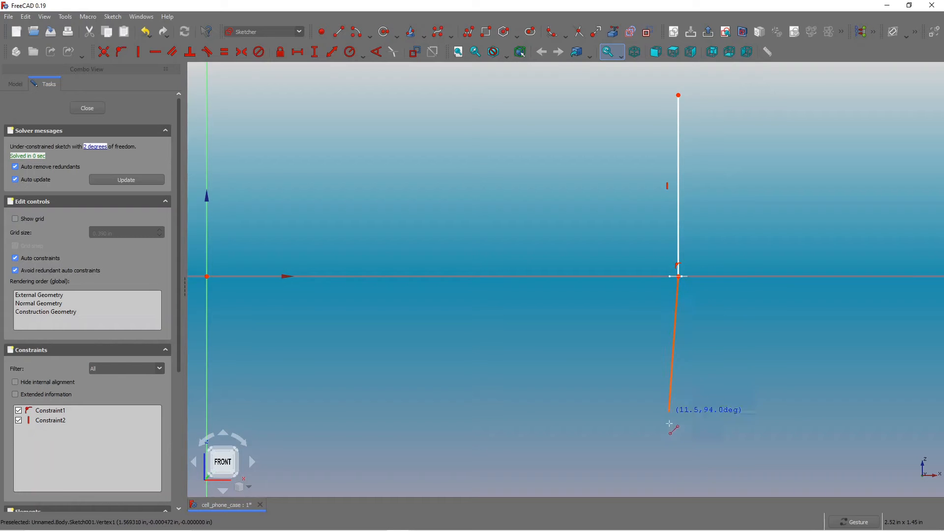
click(681, 483)
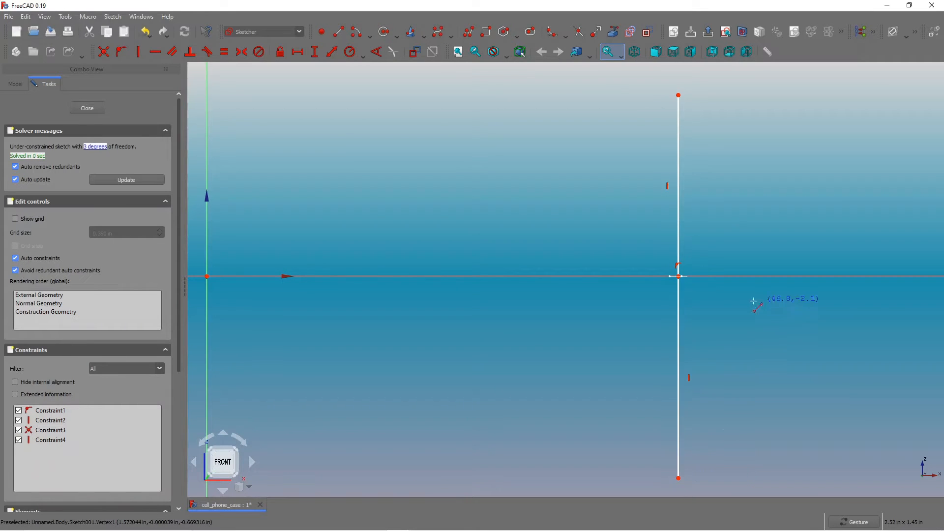
Rotate the view to inspect the lines' position relative to the arcs of the first sketch.
scroll(727, 301, down, 2)
scroll(722, 272, up, 3)
scroll(667, 291, up, 4)
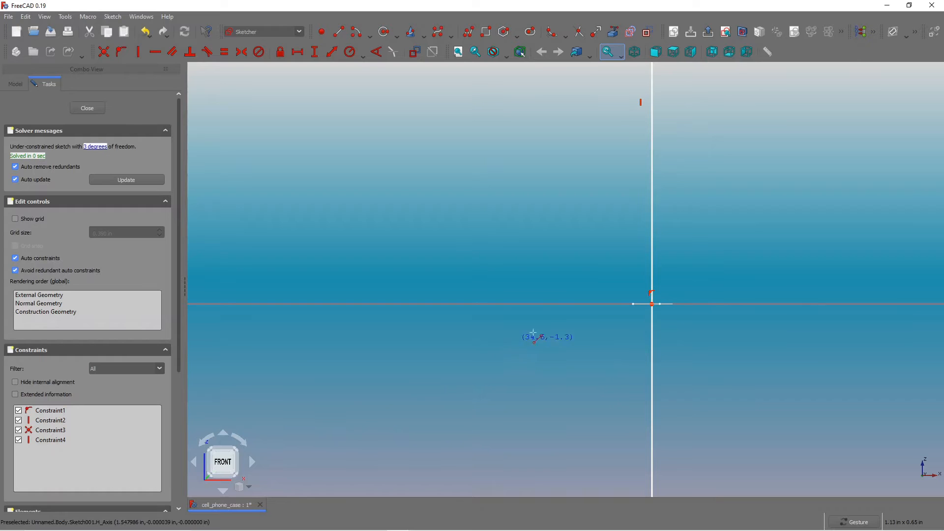
scroll(631, 307, down, 5)
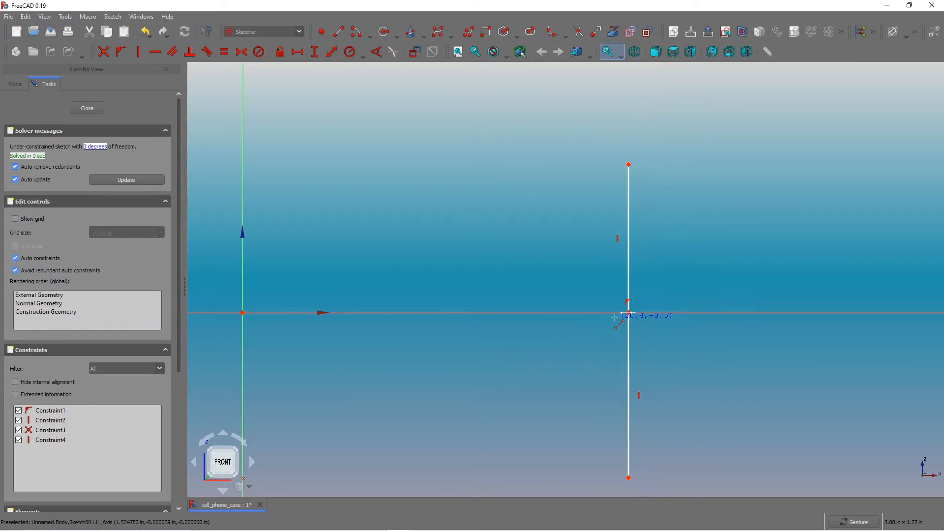
click(227, 436)
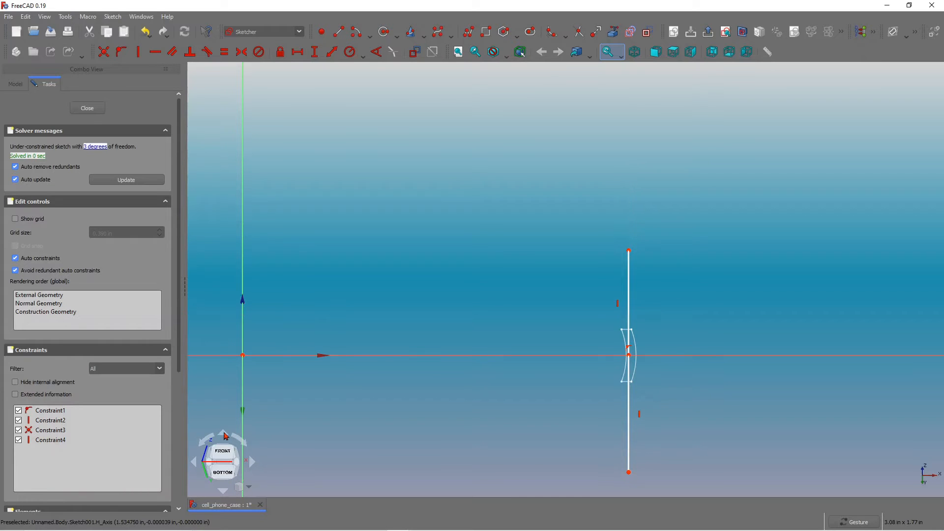
right_click(635, 360)
click(696, 290)
right_click(632, 356)
click(629, 357)
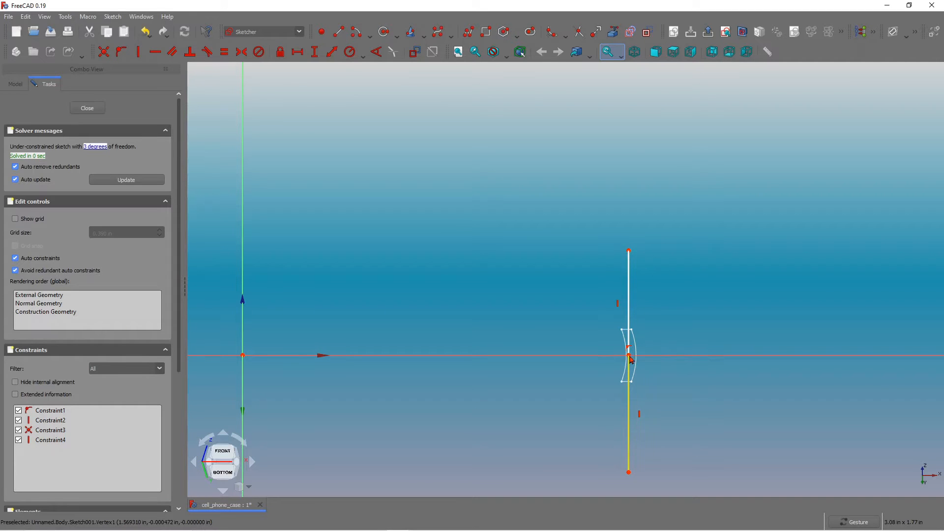
scroll(635, 361, up, 4)
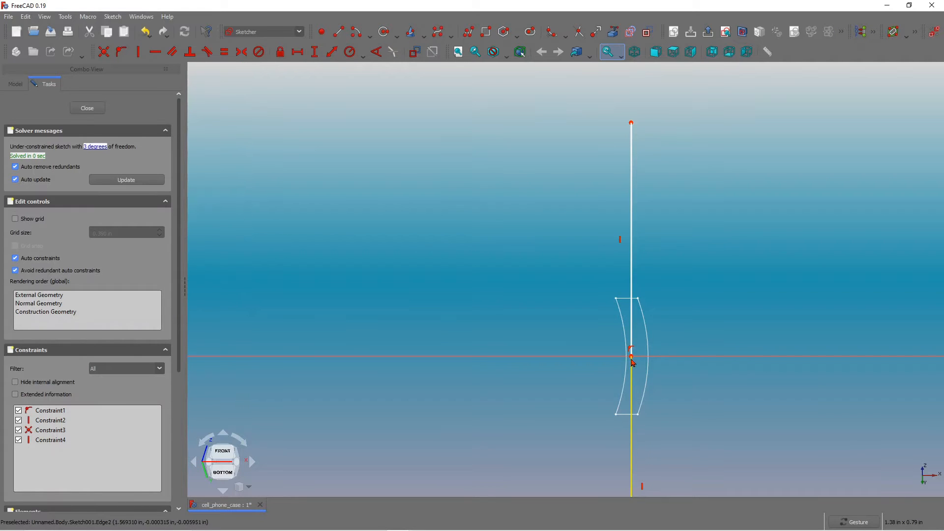
Nudge the lines' shared endpoint slightly to line up with the arcs and return to the front view.
drag(633, 359, 638, 359)
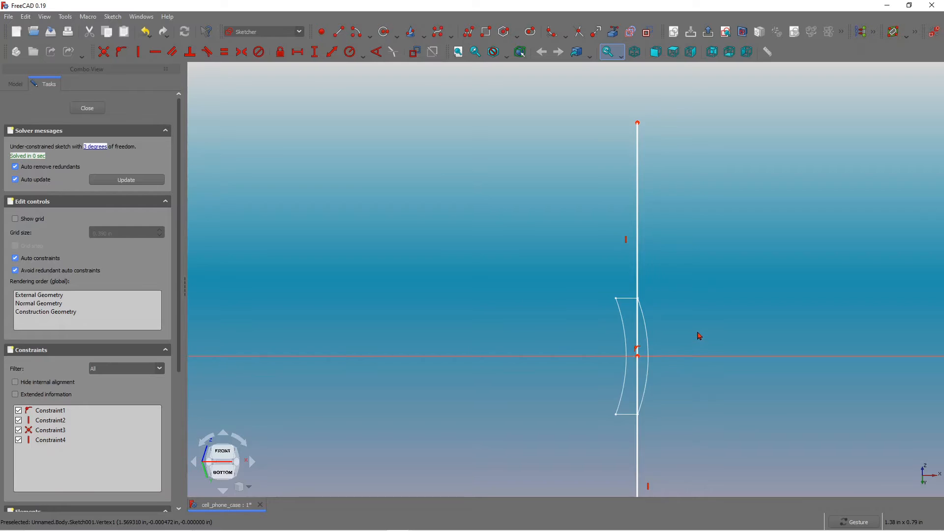
scroll(700, 338, down, 5)
scroll(700, 338, down, 1)
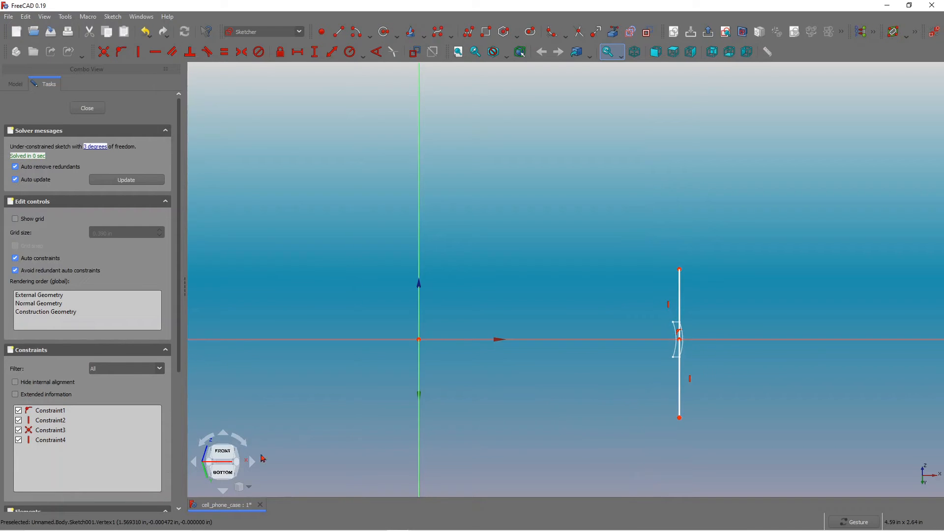
click(224, 486)
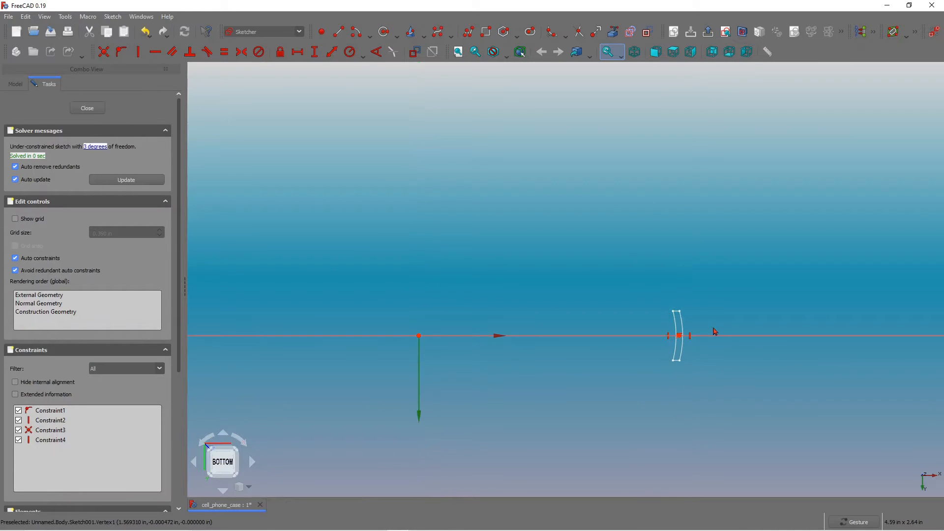
click(224, 492)
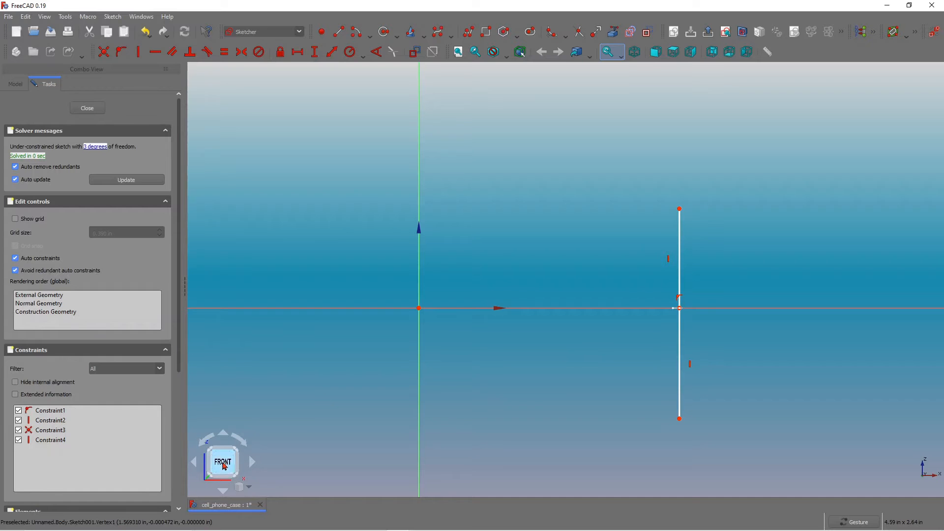
Constrain the horizontal distance from the sketch origin to the lines' shared endpoint to 1.580 in.
scroll(683, 282, up, 2)
scroll(683, 283, up, 2)
scroll(682, 282, down, 3)
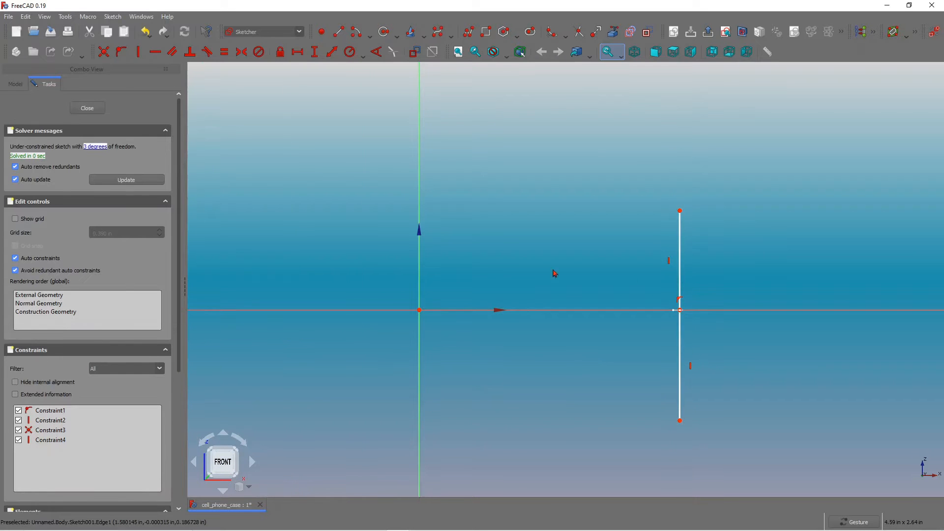
scroll(617, 247, up, 1)
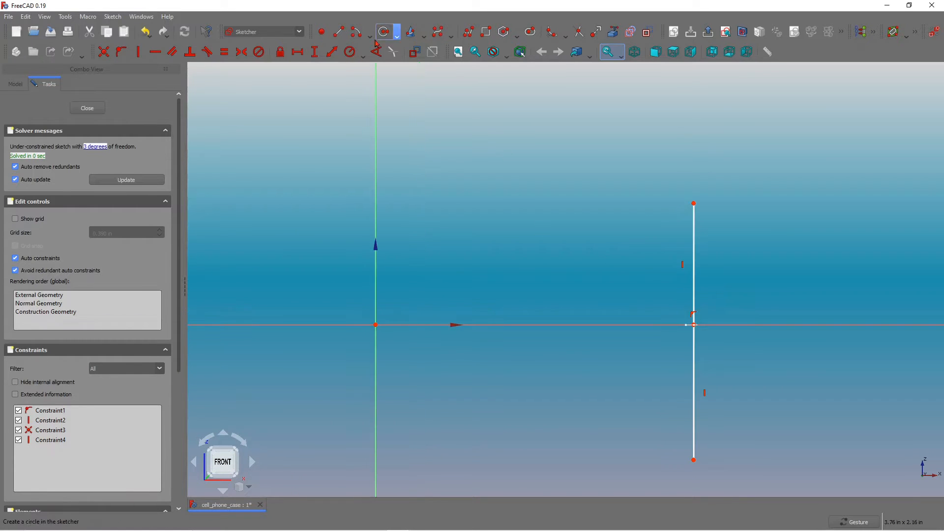
click(297, 52)
click(376, 324)
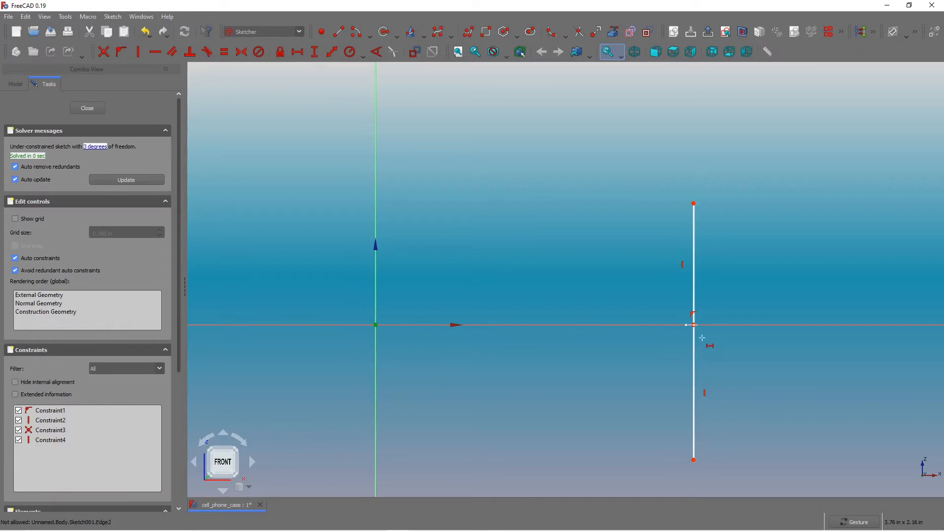
scroll(703, 338, up, 6)
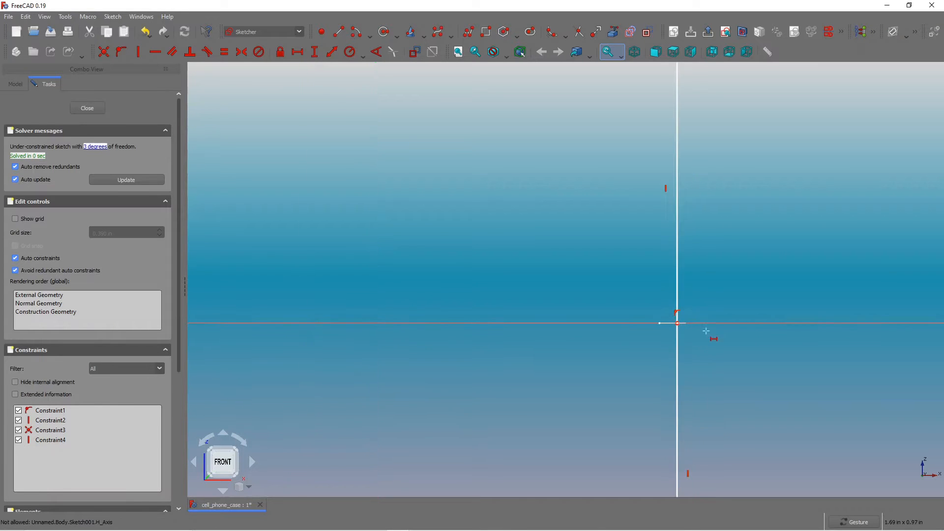
click(672, 321)
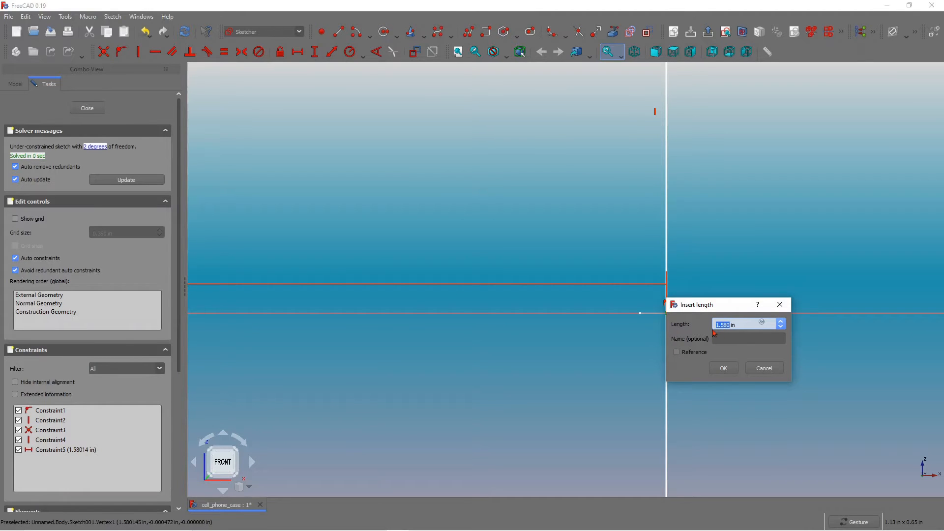
click(725, 370)
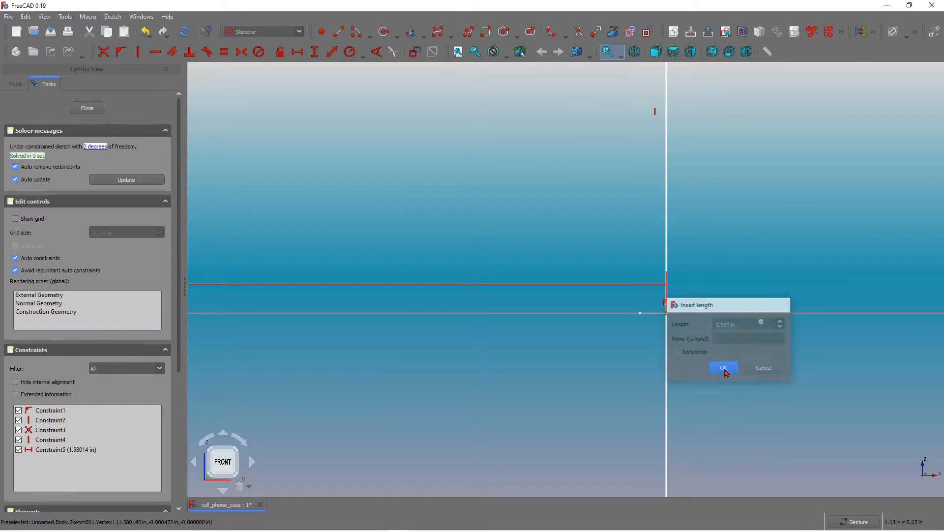
Lengthen the upper and lower vertical lines by pulling their outer endpoints farther out.
scroll(710, 343, down, 7)
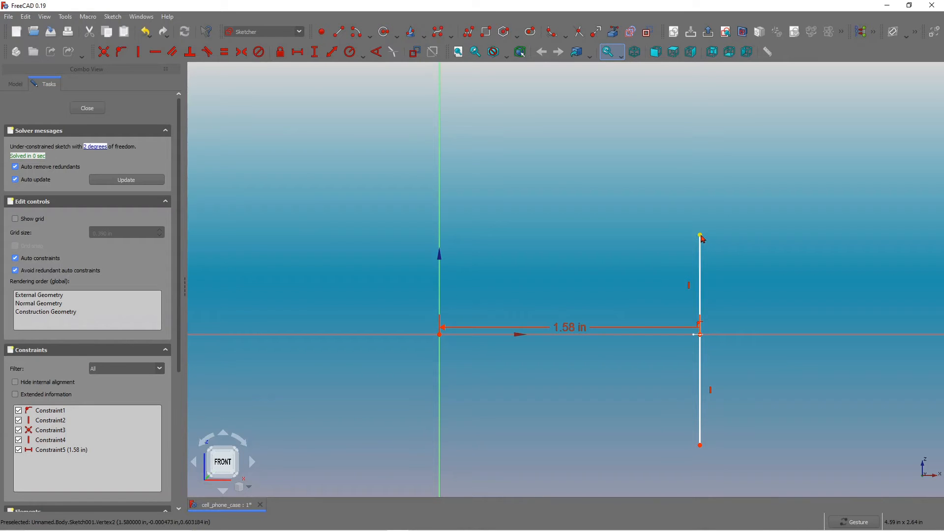
drag(699, 213, 700, 176)
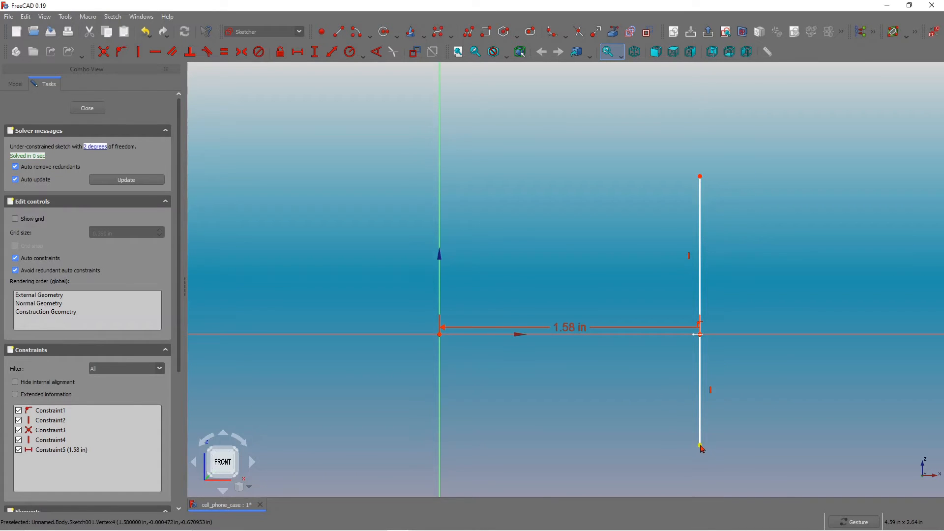
drag(700, 446, 700, 489)
Draw a polyline from the top endpoint left, down, and back to the bottom endpoint to close a rectangle.
scroll(755, 322, down, 5)
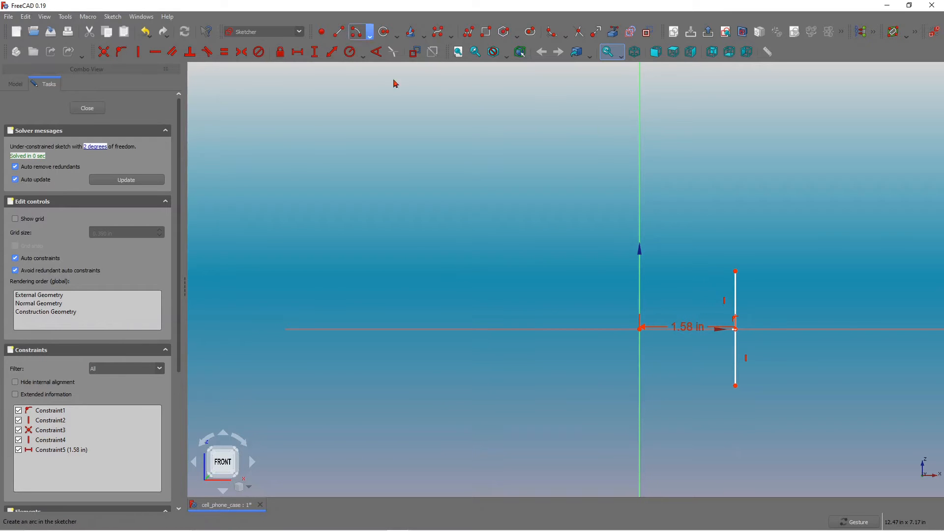
click(736, 271)
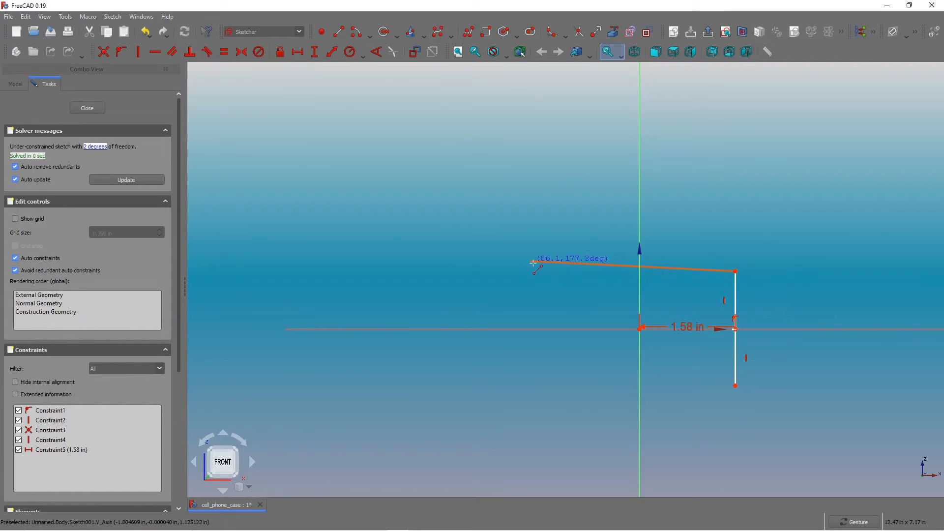
click(541, 271)
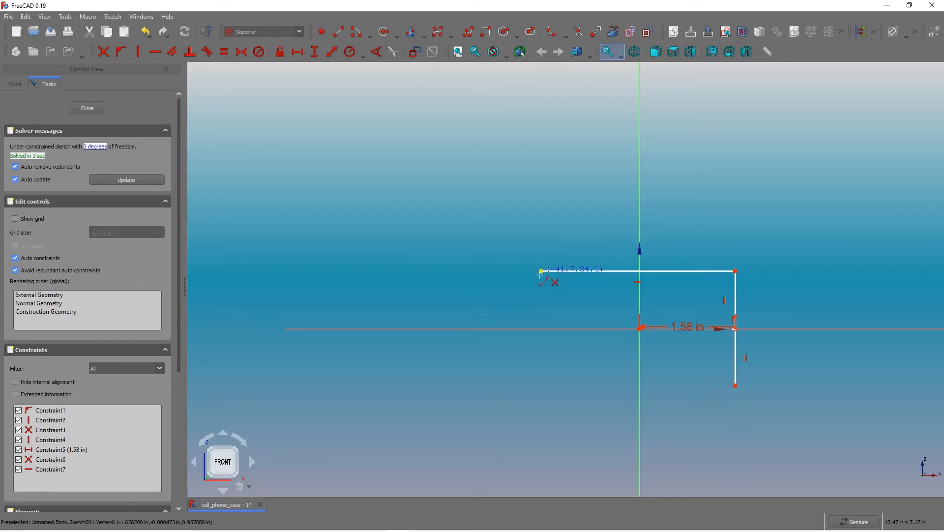
click(541, 391)
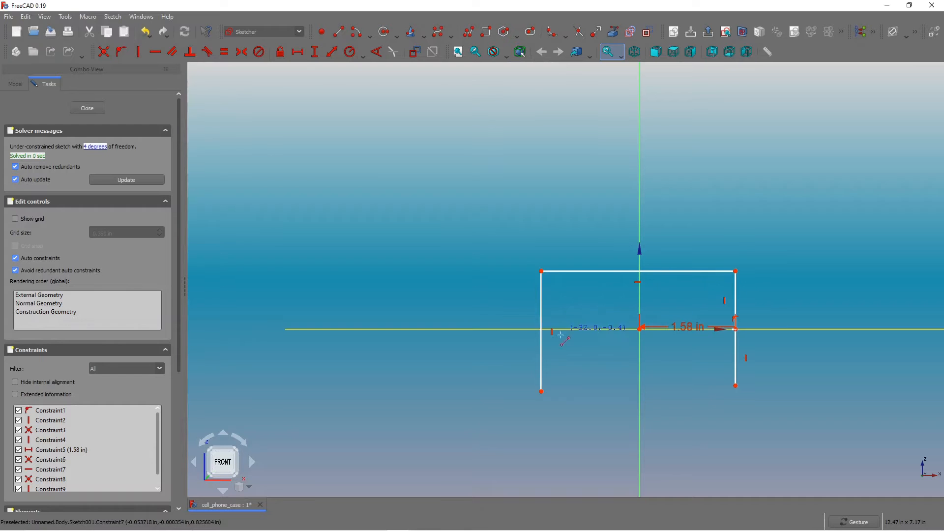
click(542, 391)
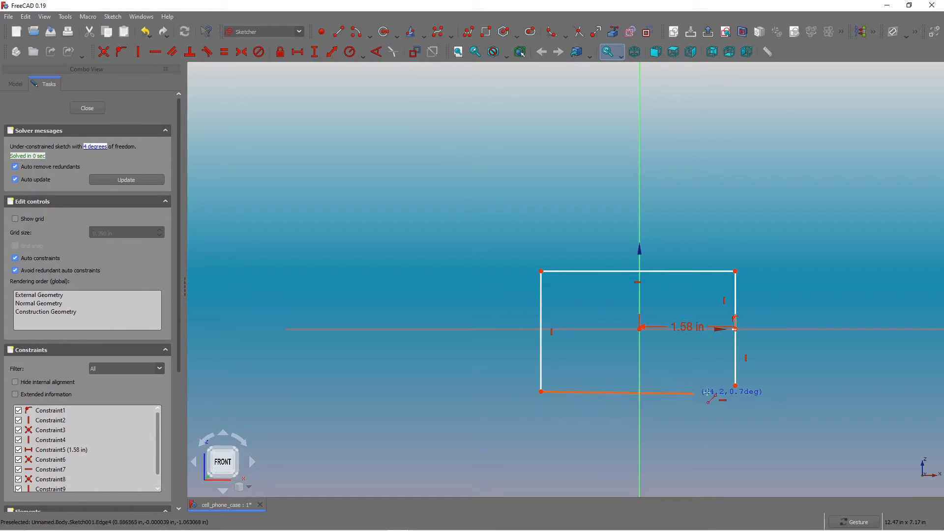
click(736, 388)
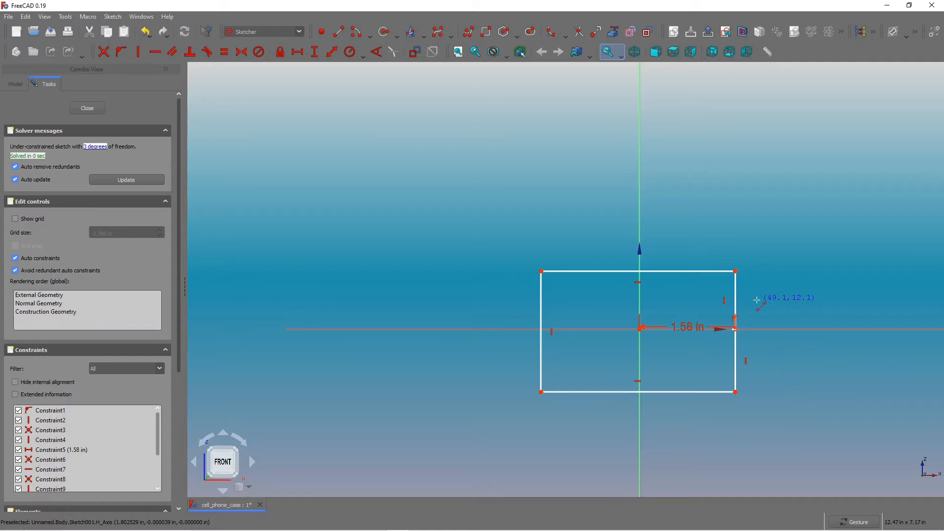
scroll(757, 300, up, 1)
scroll(757, 300, down, 2)
scroll(752, 310, up, 1)
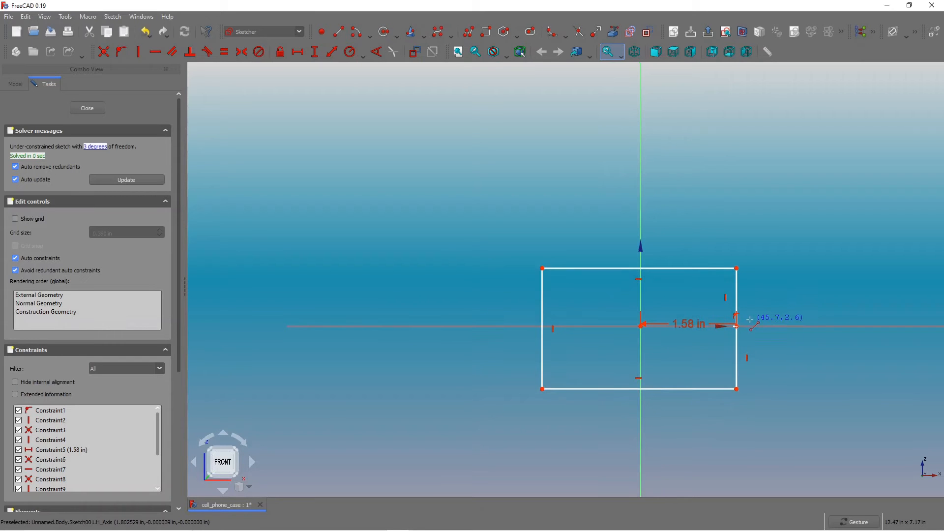
scroll(749, 319, down, 1)
scroll(745, 318, up, 3)
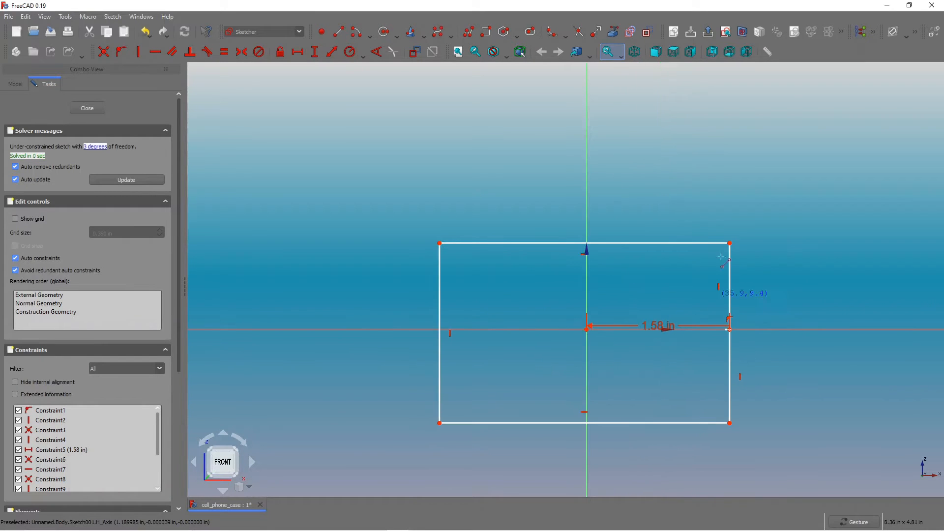
scroll(693, 310, down, 2)
scroll(733, 383, up, 2)
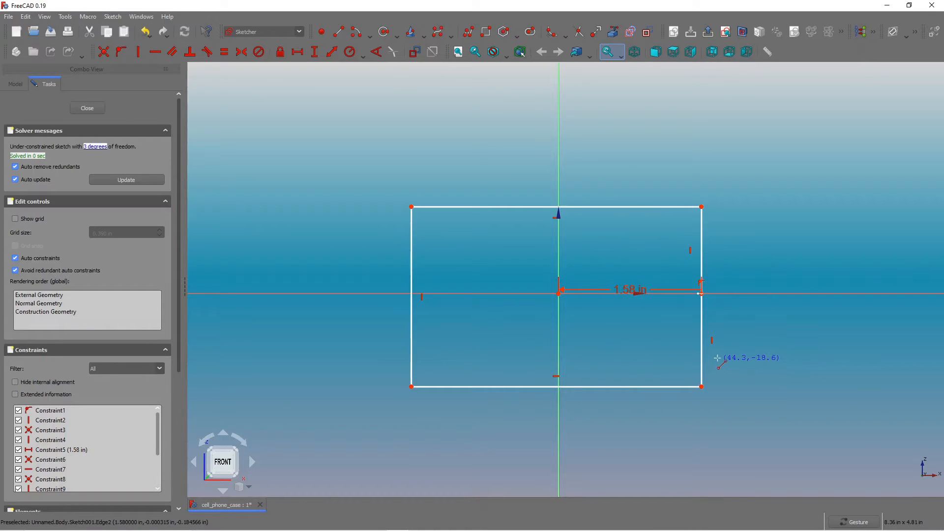
key(Escape)
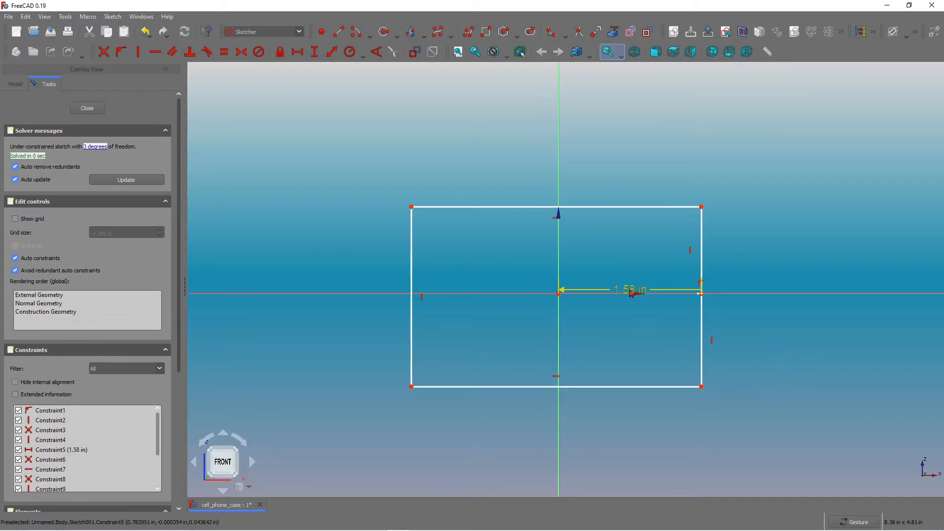
Make the upper and lower vertical line segments on the right side equal in length.
drag(633, 291, 634, 332)
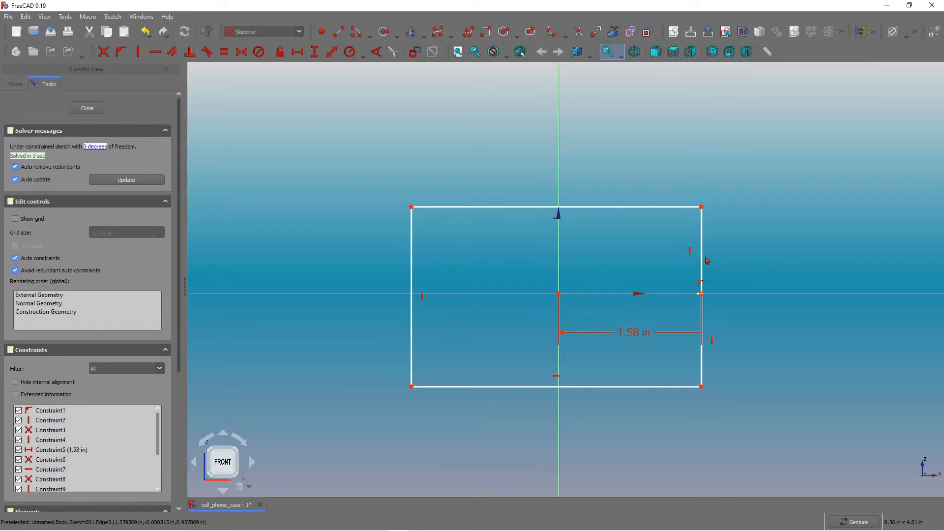
scroll(639, 251, down, 2)
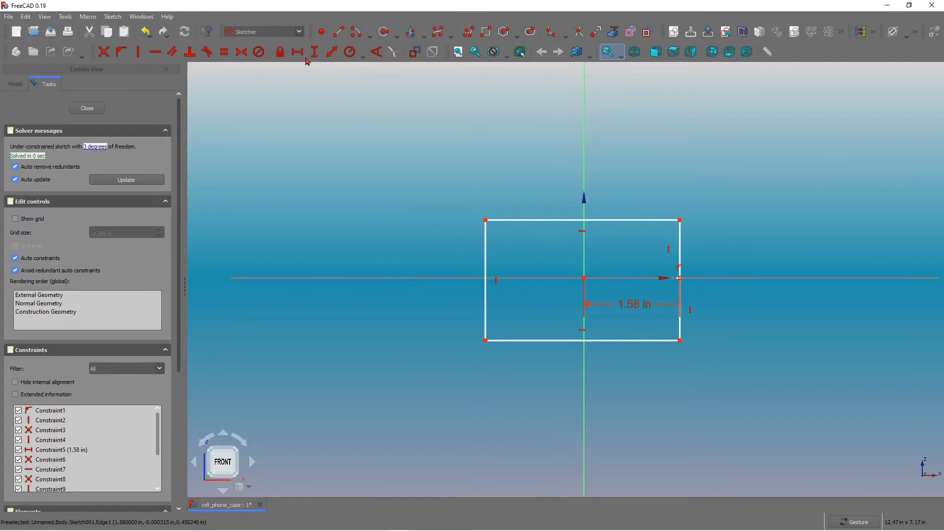
click(224, 52)
click(679, 325)
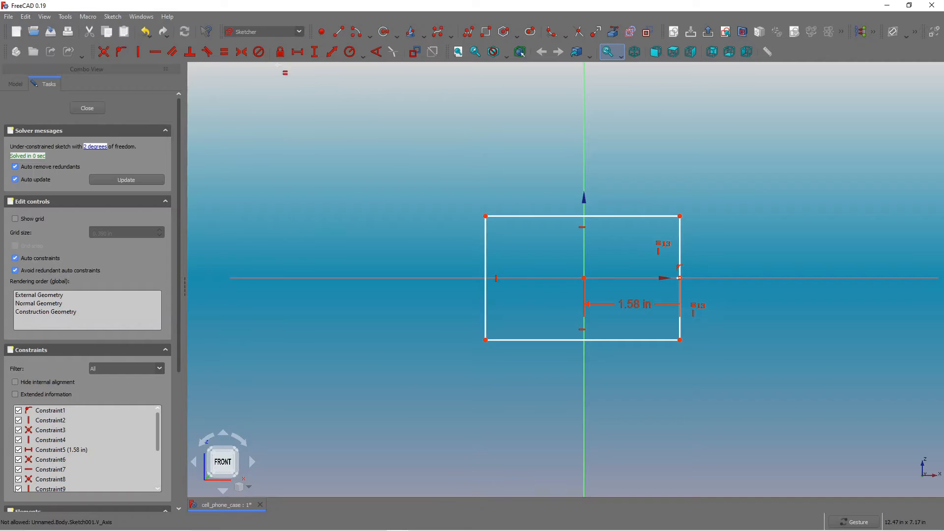
Make the two top corners and the two bottom corners each symmetric about the vertical axis.
click(242, 52)
click(486, 216)
click(680, 216)
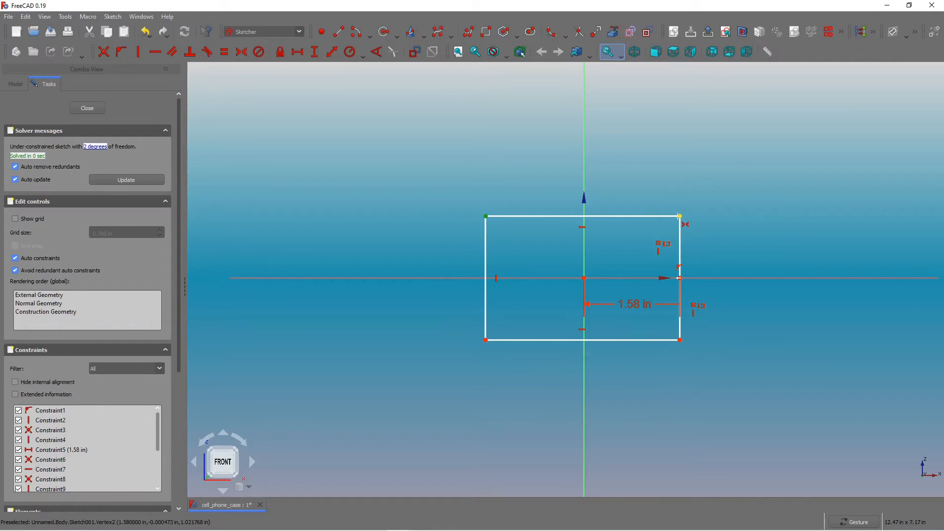
click(584, 144)
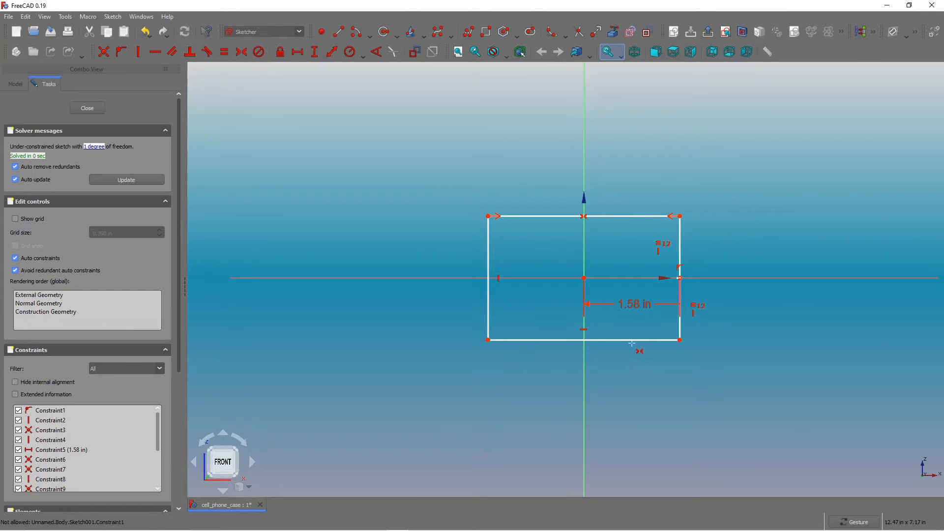
click(680, 340)
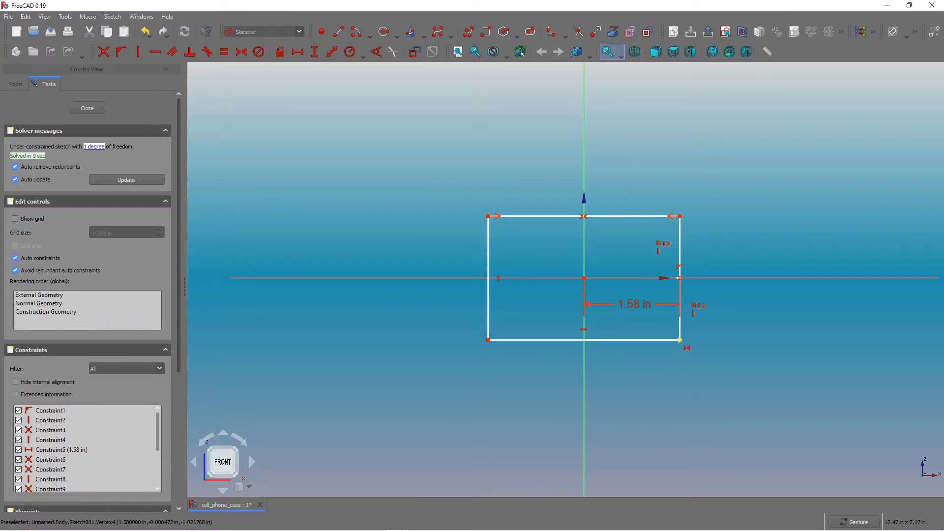
click(488, 340)
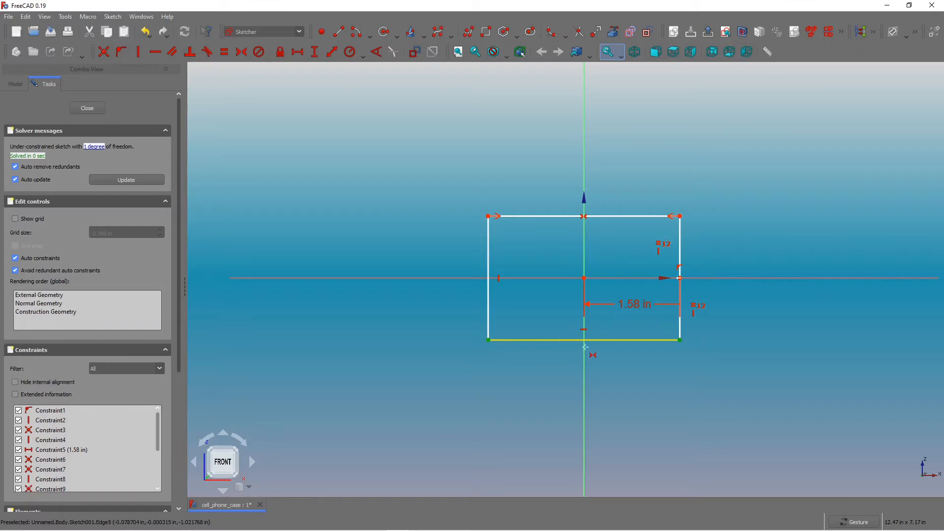
click(593, 363)
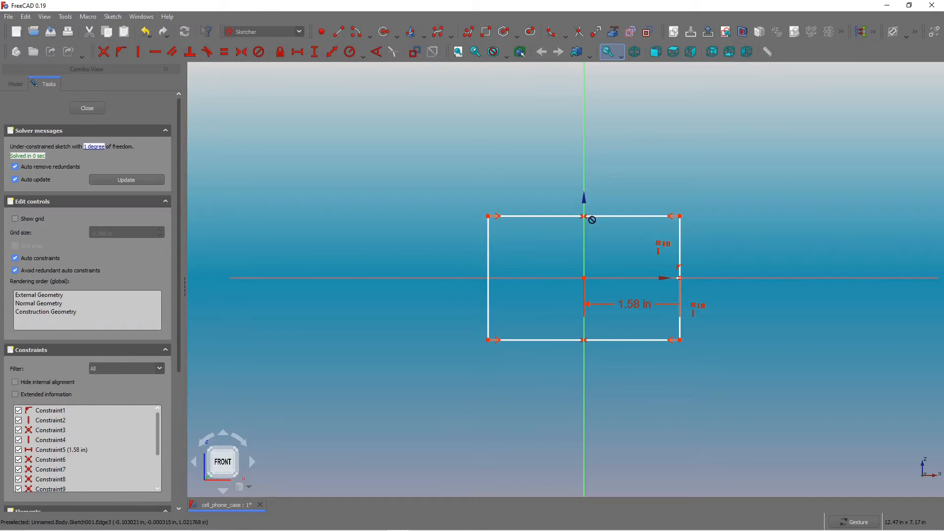
scroll(678, 262, down, 1)
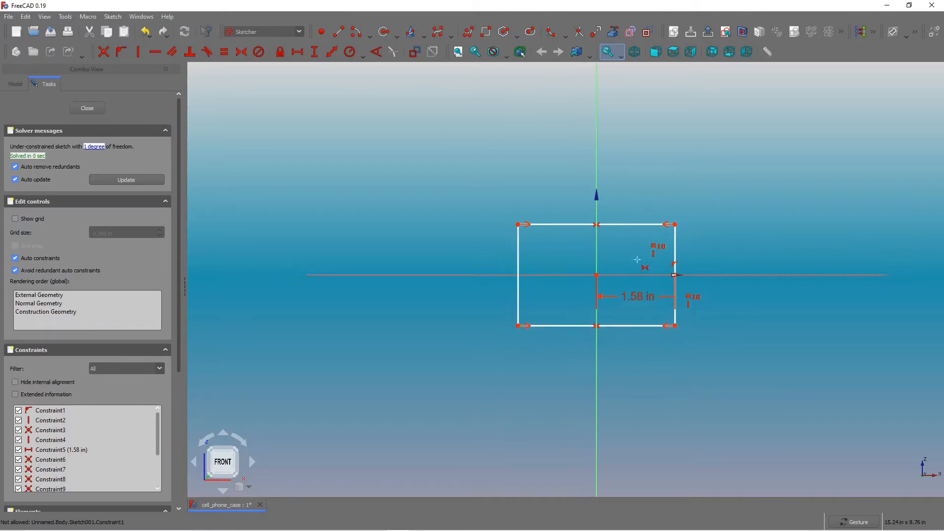
scroll(634, 236, up, 2)
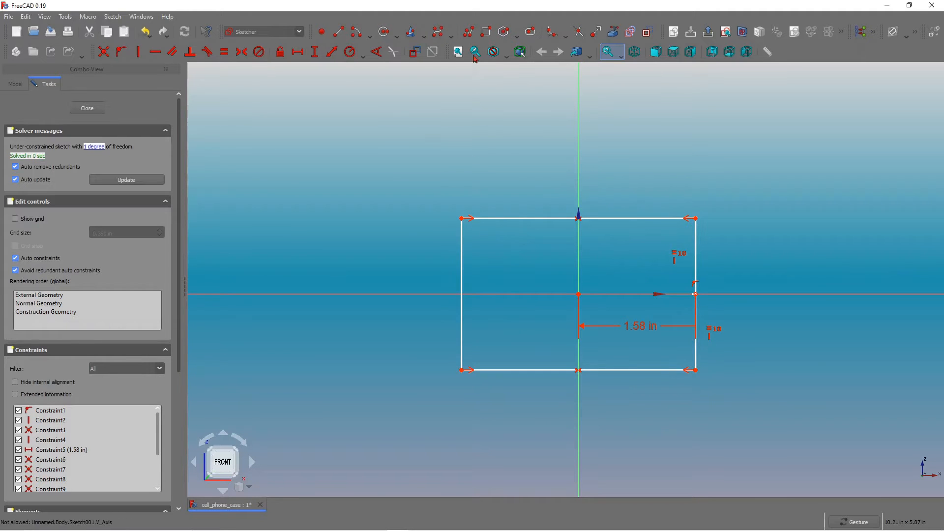
Fillet all four corners of the rectangle and constrain the top edge to stay horizontal.
click(553, 34)
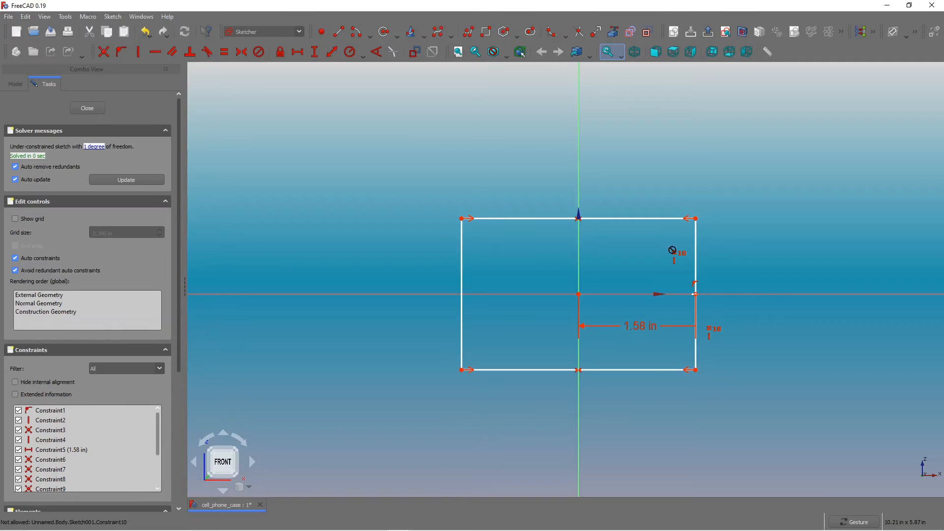
click(696, 235)
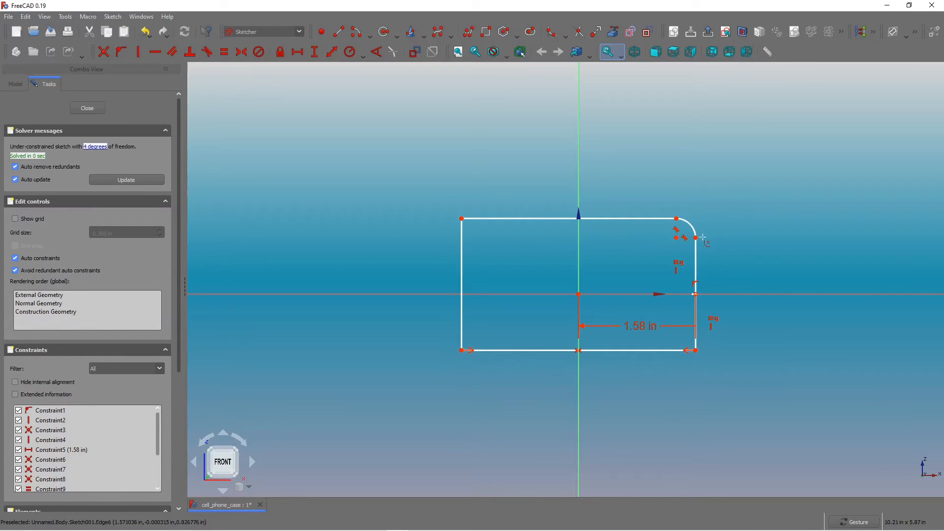
click(505, 219)
click(462, 310)
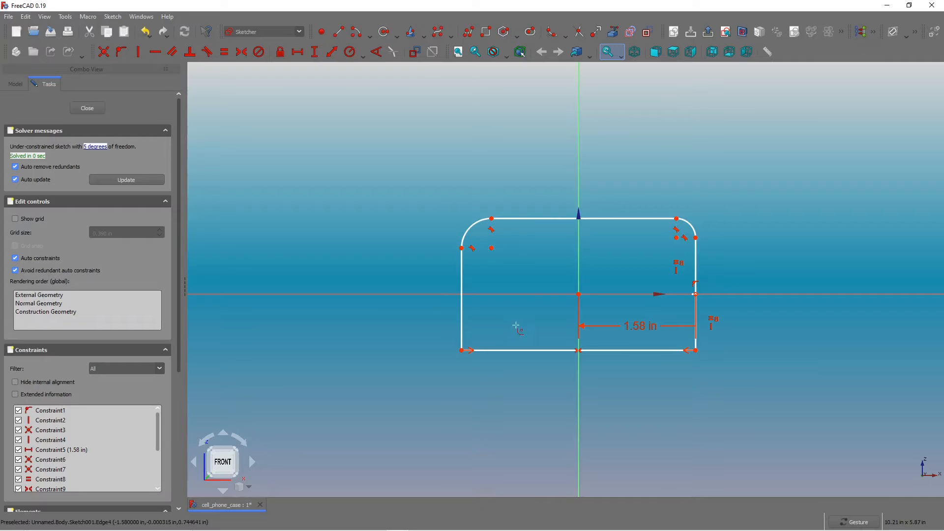
click(462, 327)
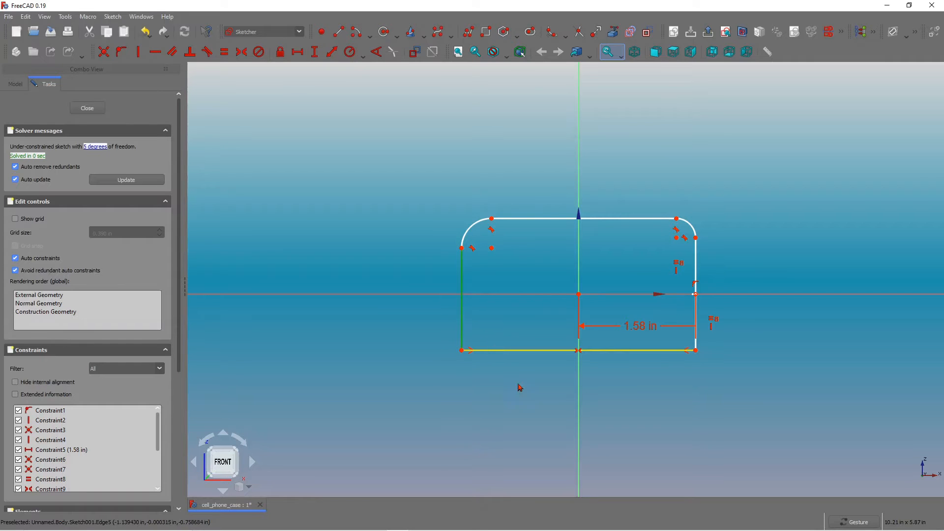
click(520, 350)
click(663, 350)
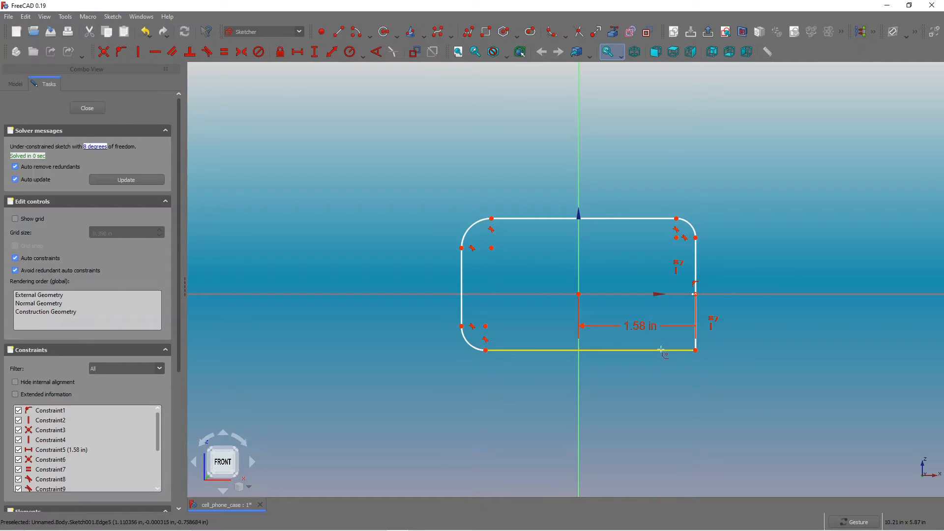
click(695, 340)
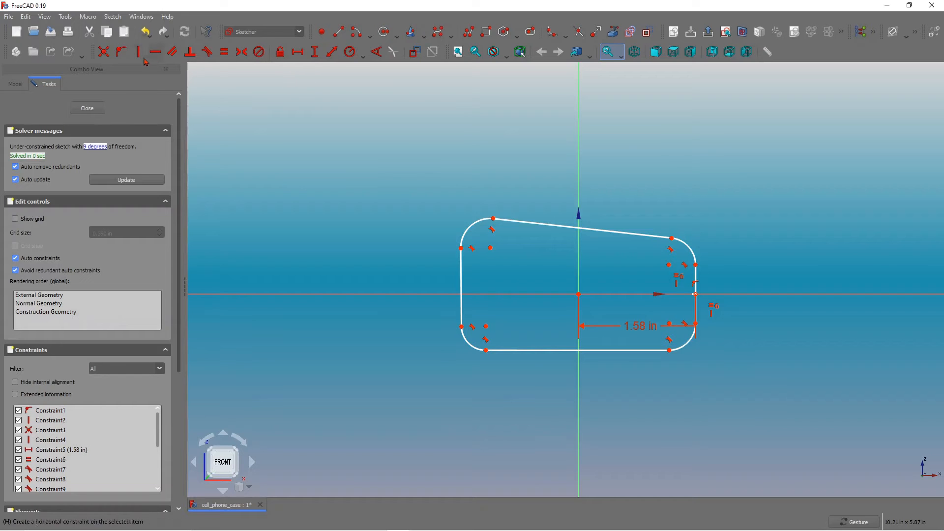
click(636, 234)
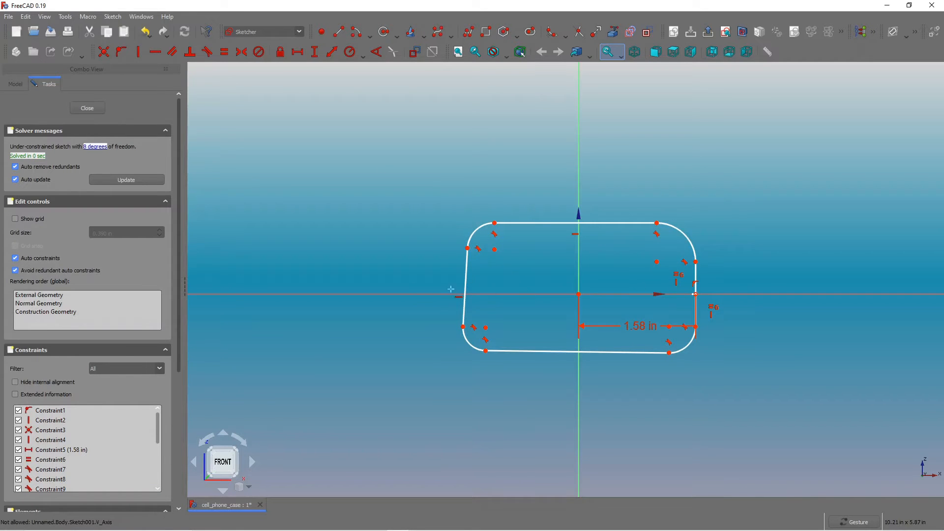
Constrain the rectangle's left edge to be vertical and its bottom edge to be horizontal.
click(139, 51)
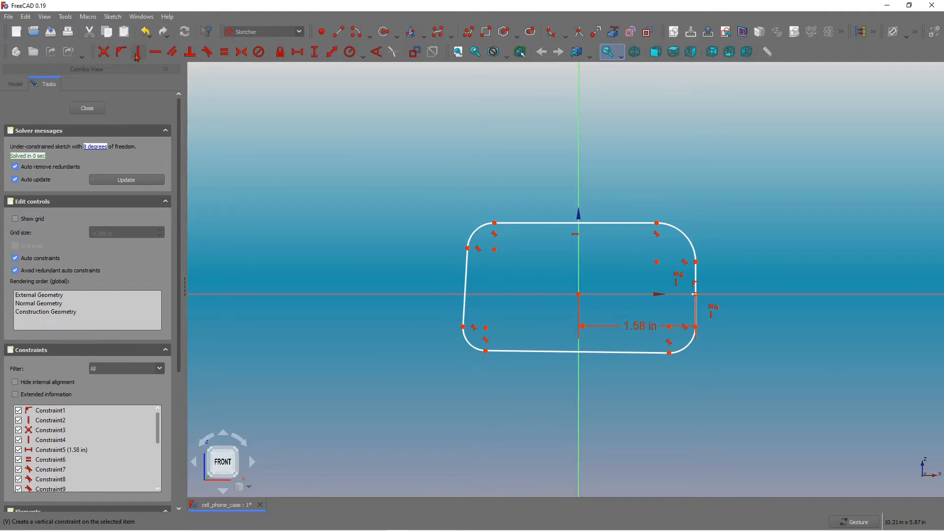
click(466, 279)
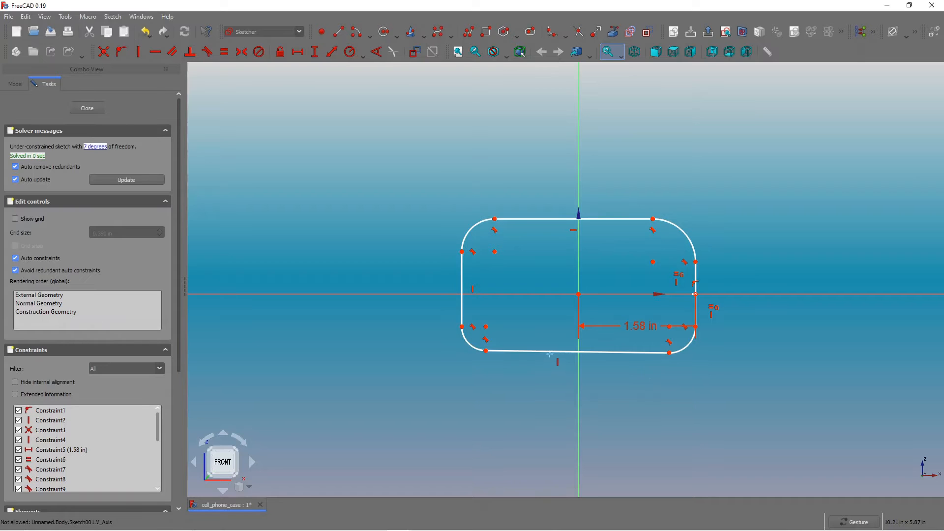
click(156, 52)
click(549, 352)
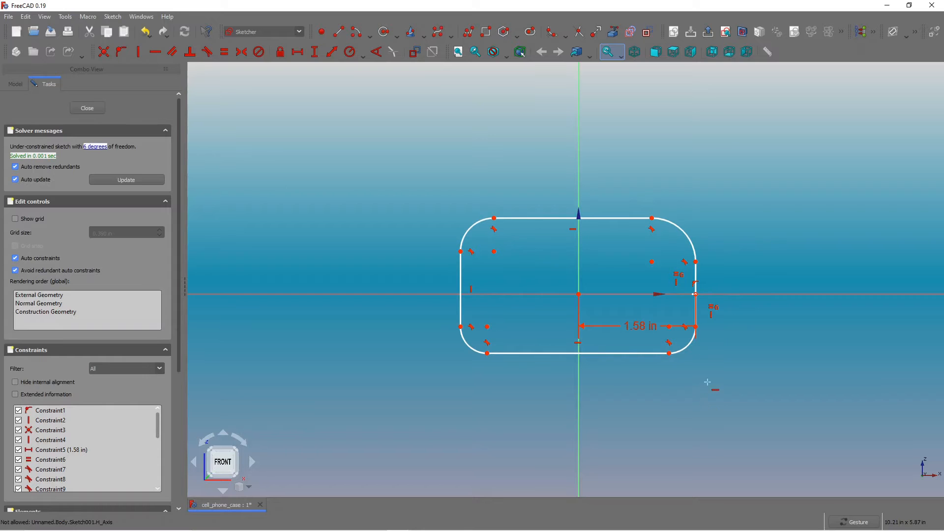
key(Escape)
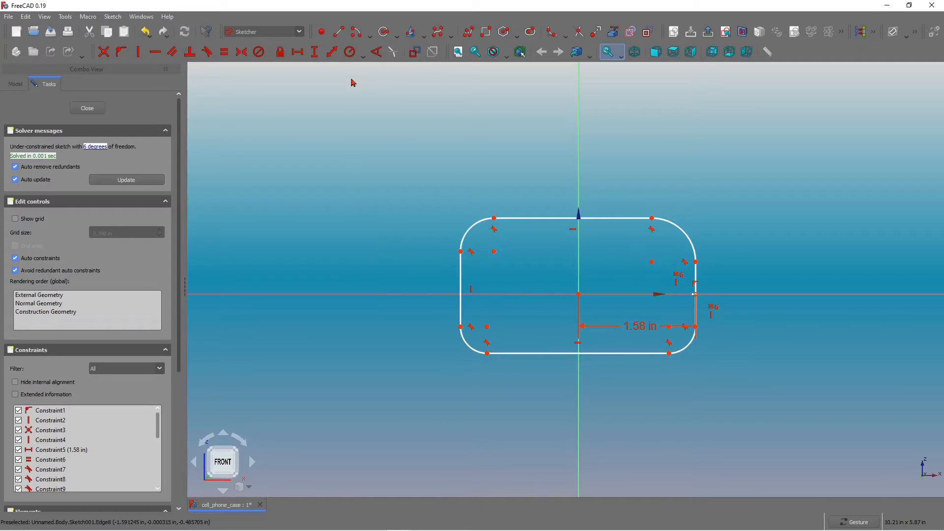
Make all four corner fillet arcs equal to each other.
click(224, 52)
click(469, 228)
click(683, 231)
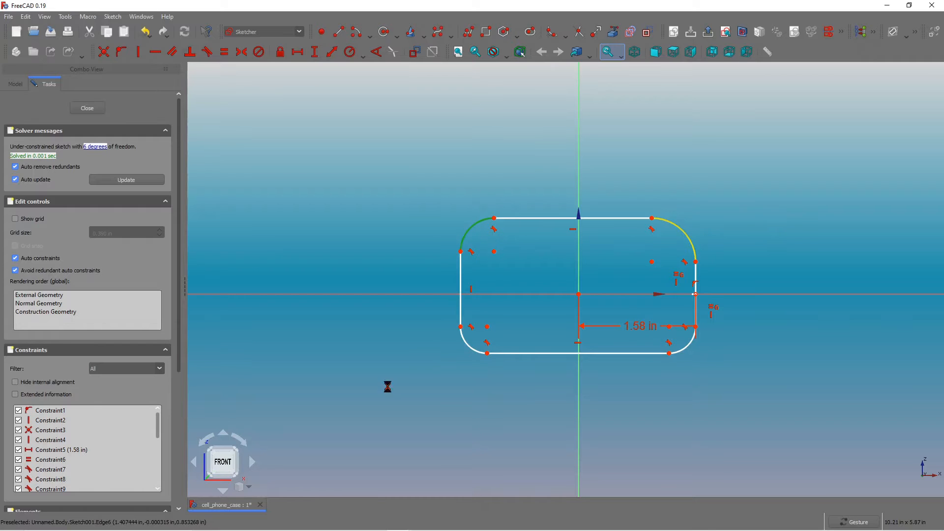
click(691, 238)
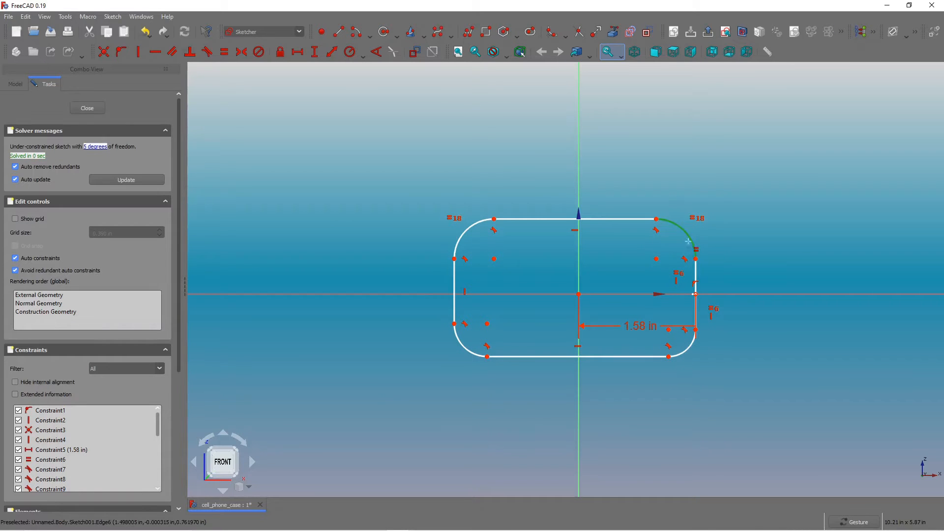
click(687, 343)
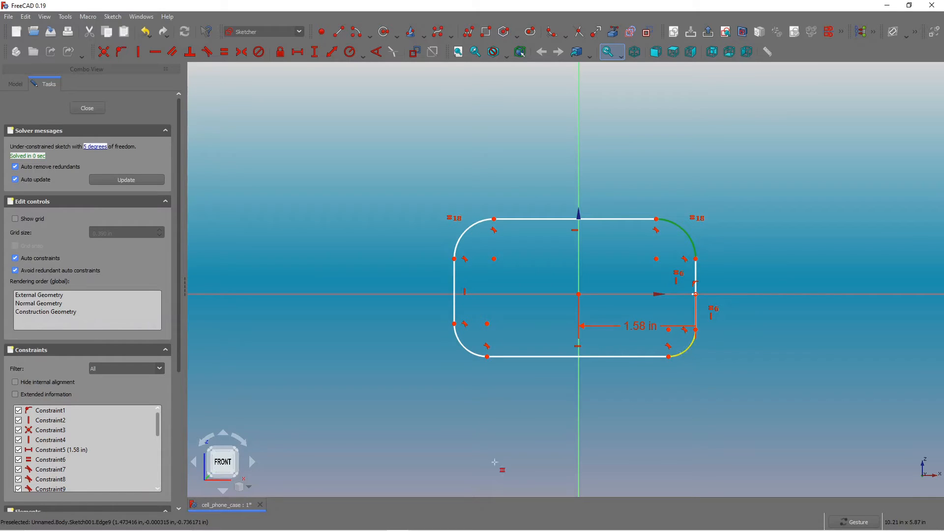
click(678, 357)
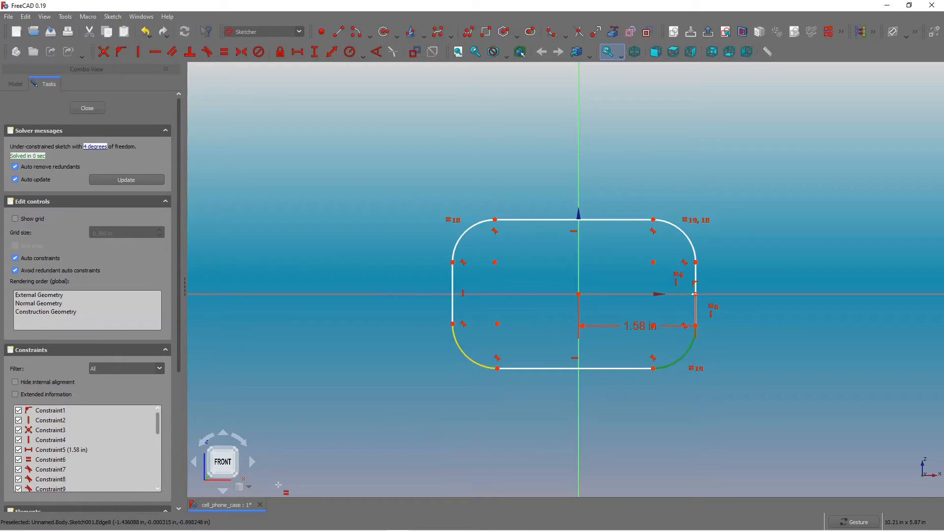
click(472, 360)
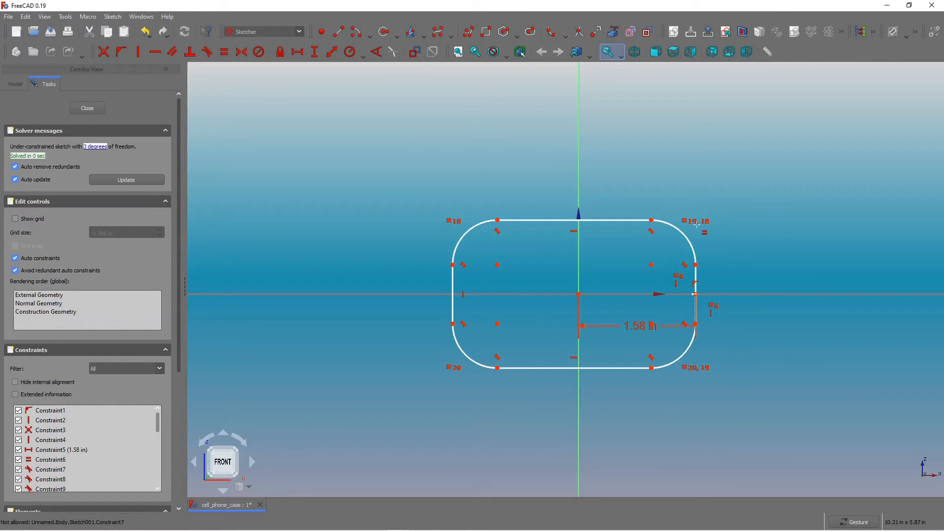
Set the vertical distance between the top-right and bottom-right arc endpoints to 6.2 in.
scroll(628, 276, down, 2)
scroll(637, 272, up, 2)
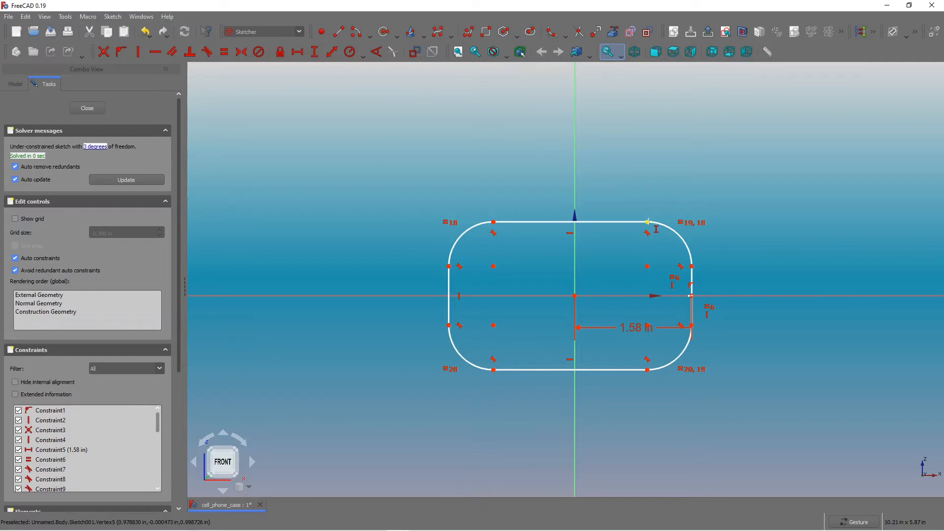
click(647, 223)
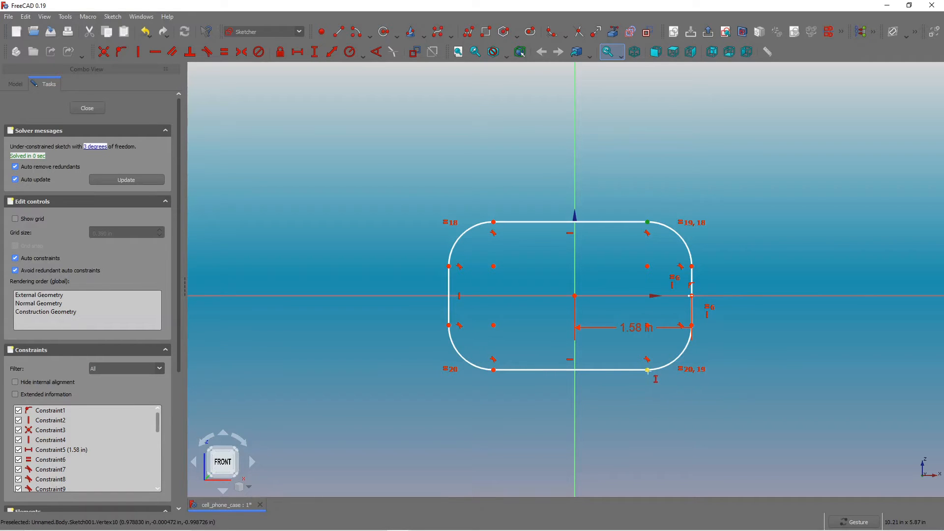
click(654, 374)
key(i)
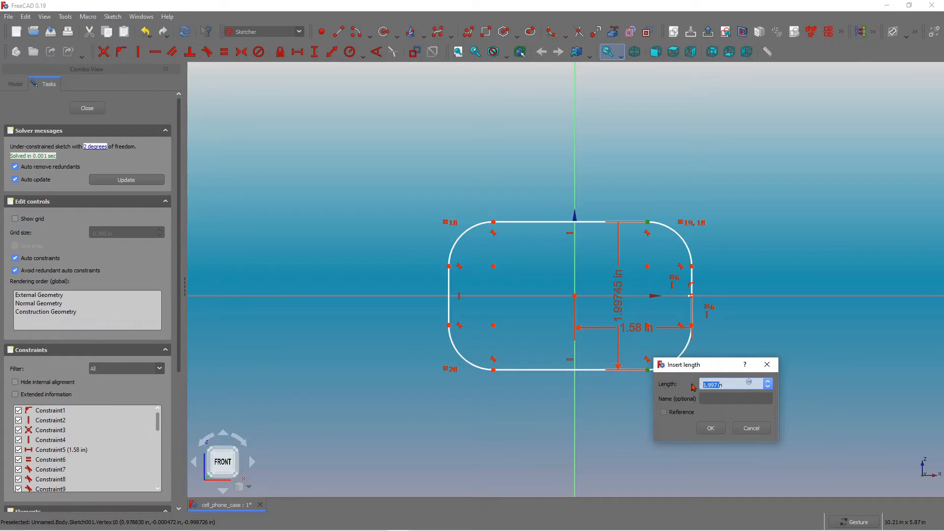
text(6.2)
key(Return)
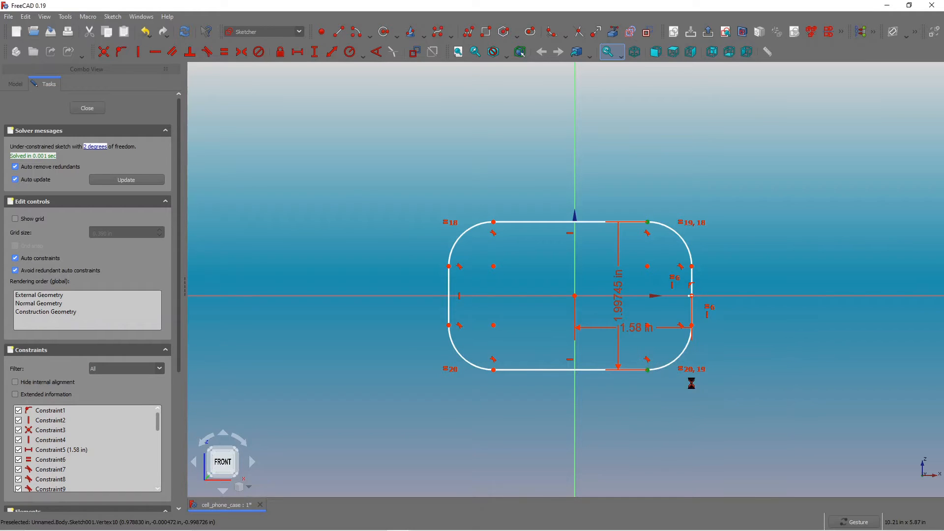
double_click(620, 311)
key(BackSpace)
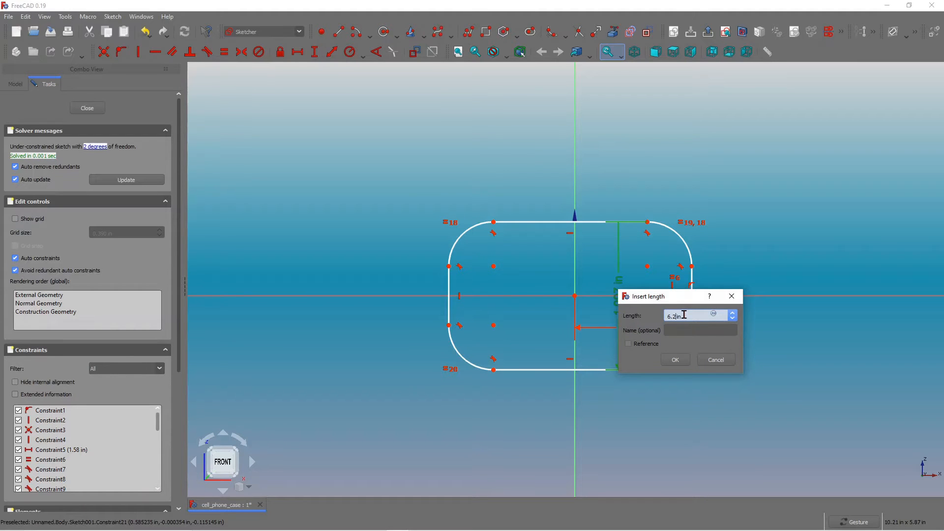
key(Return)
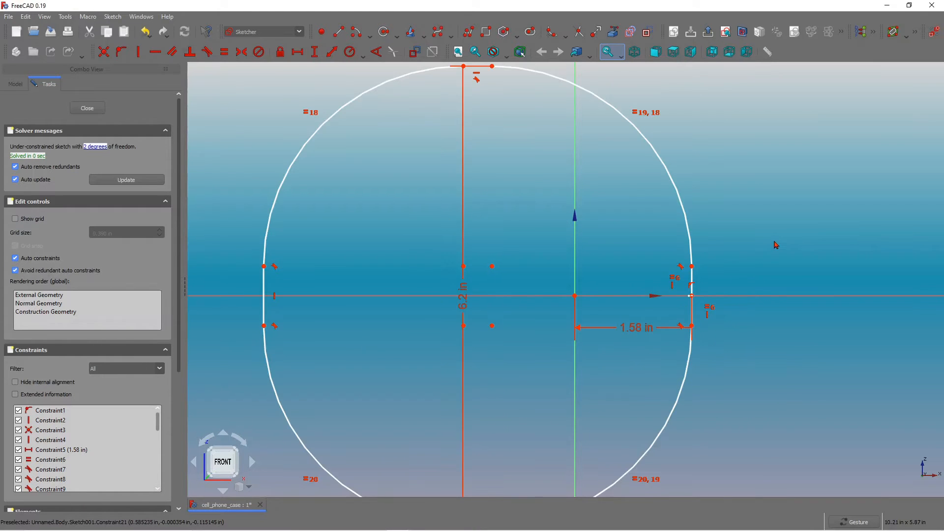
Set the radius of the top-right corner fillet to 0.32 in.
scroll(776, 246, down, 4)
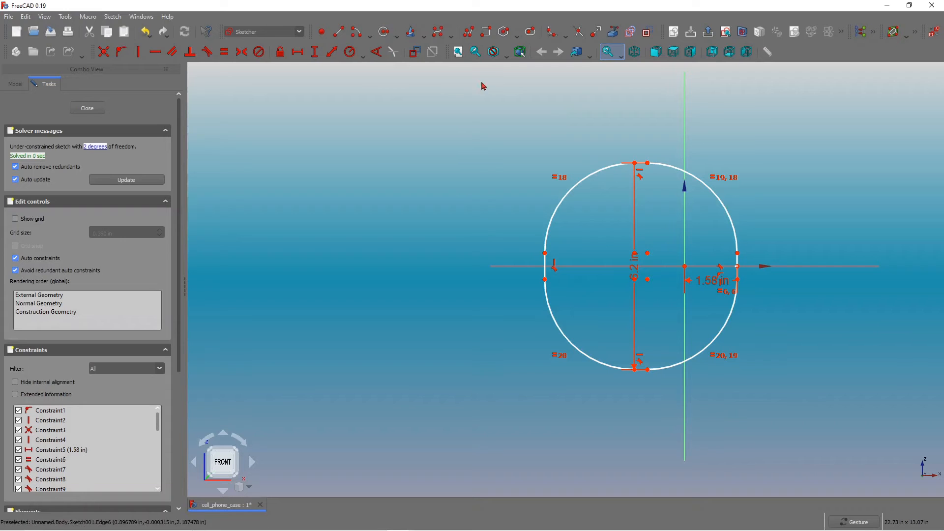
click(349, 52)
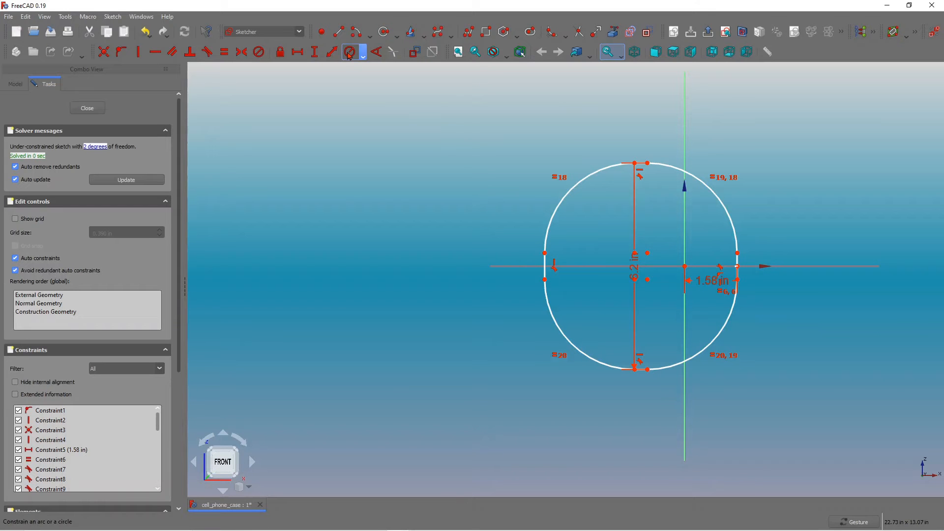
click(713, 195)
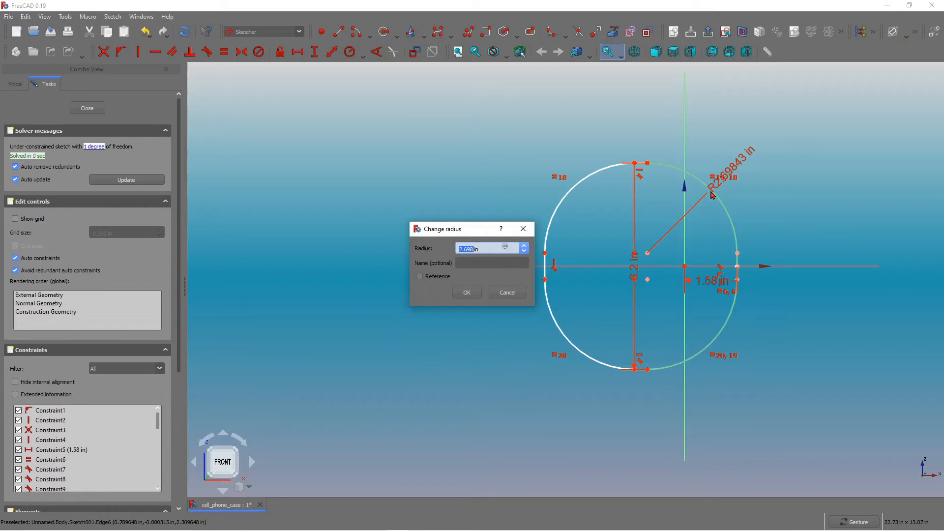
text(0.3)
key(Return)
key(Return)
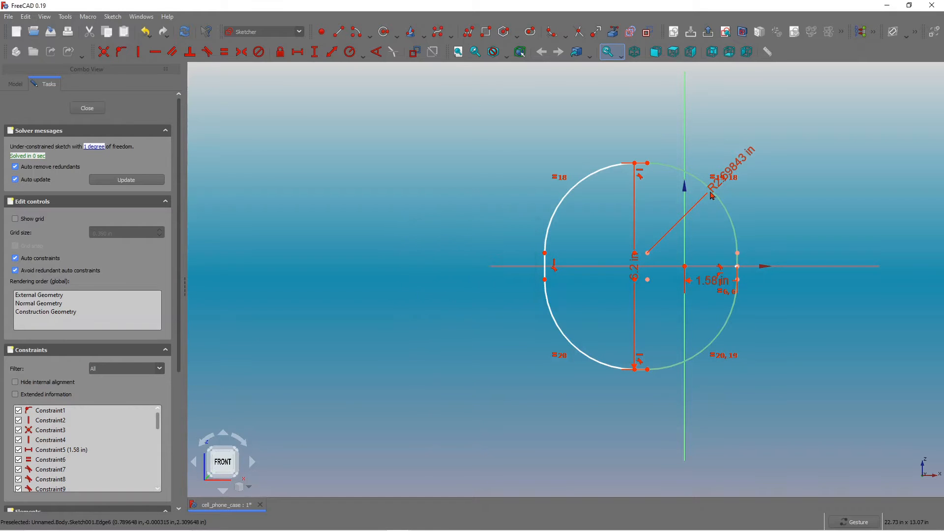
Move the radius and 1.58 in dimension labels clear of the sketch outline.
scroll(782, 181, up, 2)
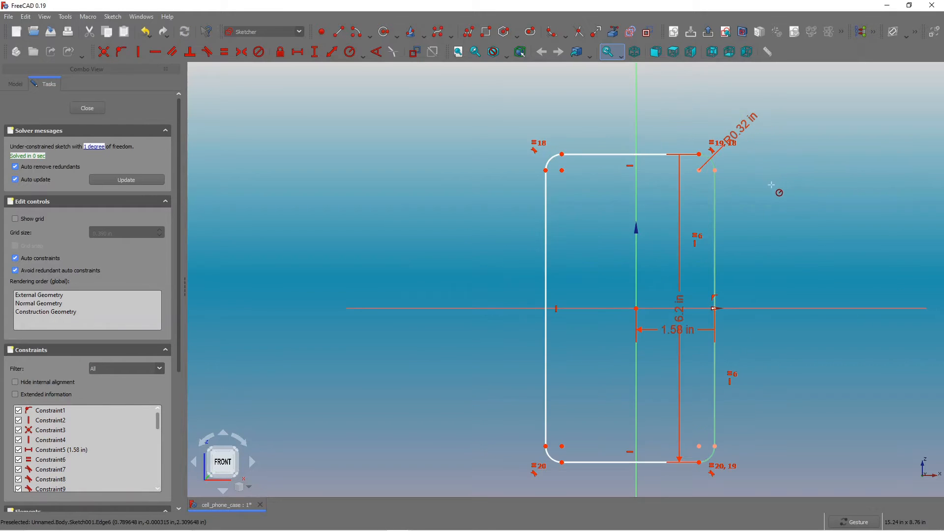
scroll(782, 183, down, 3)
scroll(782, 180, up, 2)
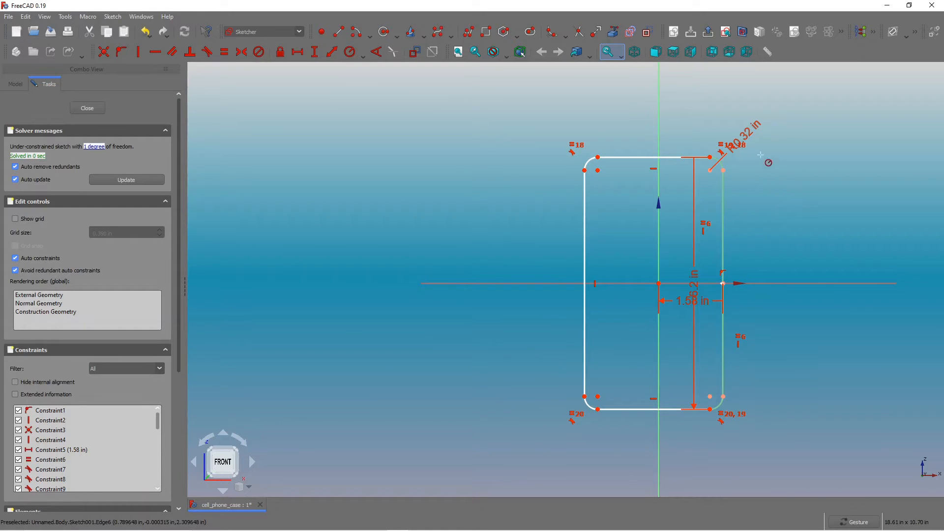
drag(778, 122, 809, 150)
scroll(736, 301, up, 1)
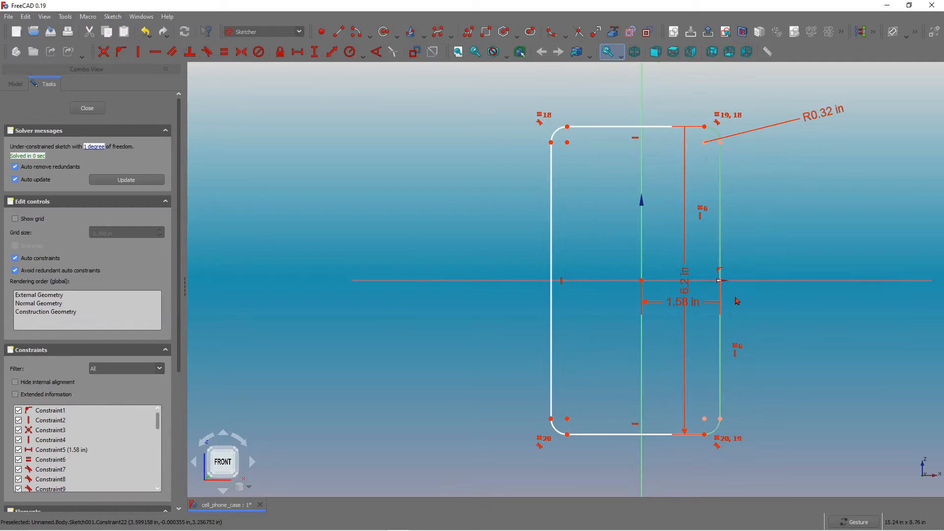
scroll(736, 301, down, 1)
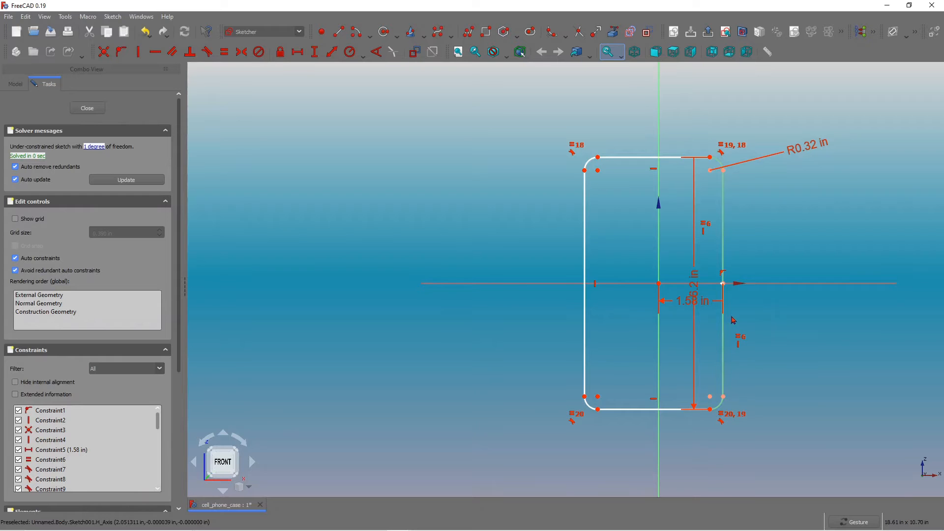
drag(715, 304, 847, 319)
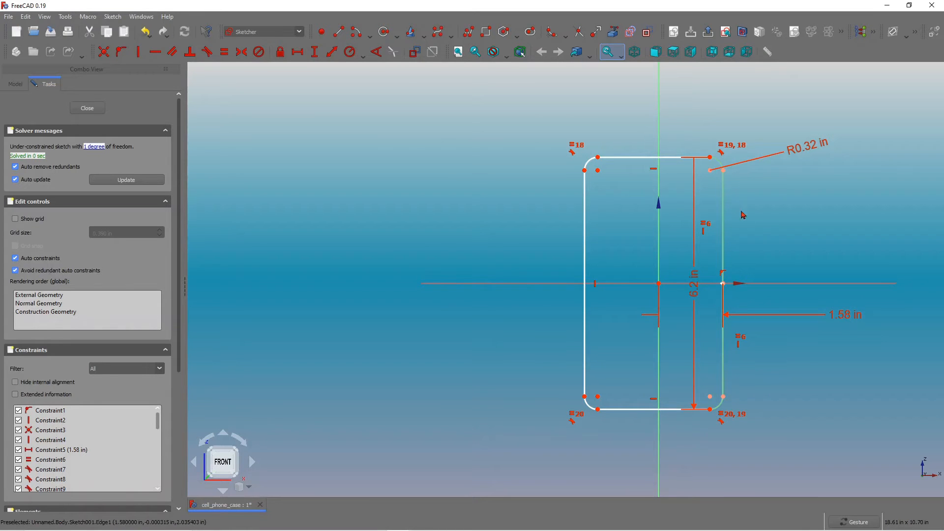
right_drag(740, 340, 697, 335)
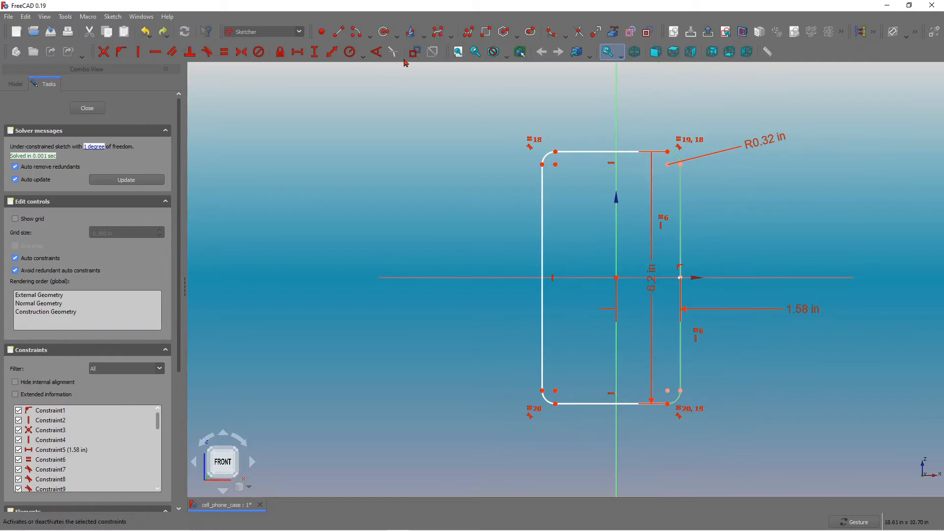
Constrain the horizontal distance between the two bottom fillet centres to 2.522 in and close the sketch.
click(297, 53)
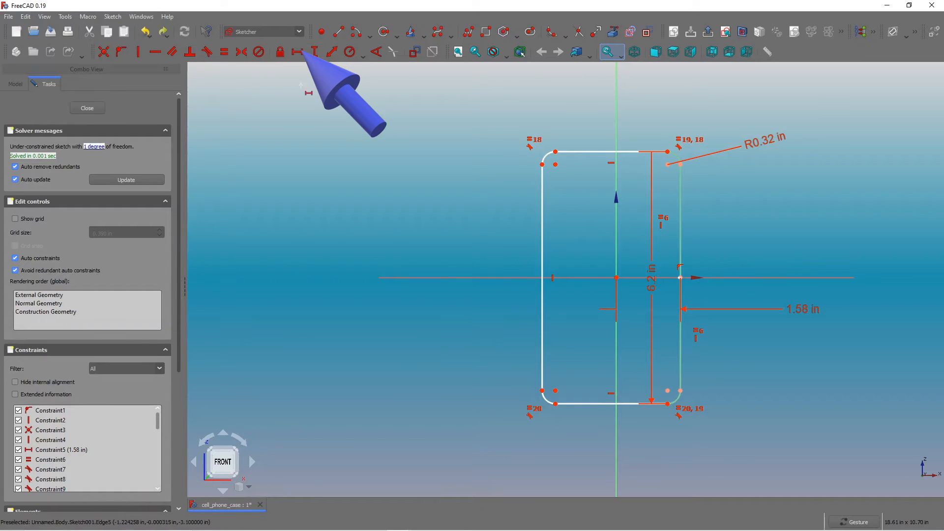
click(555, 391)
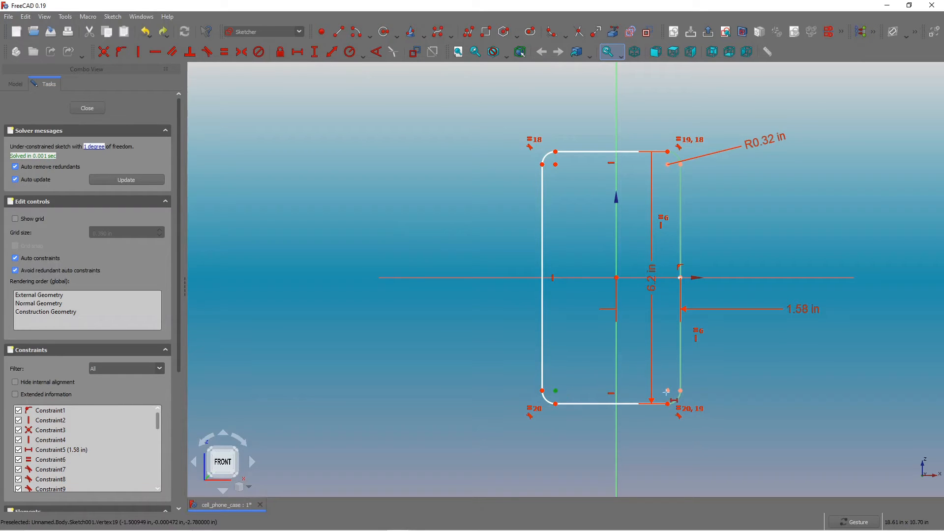
click(667, 391)
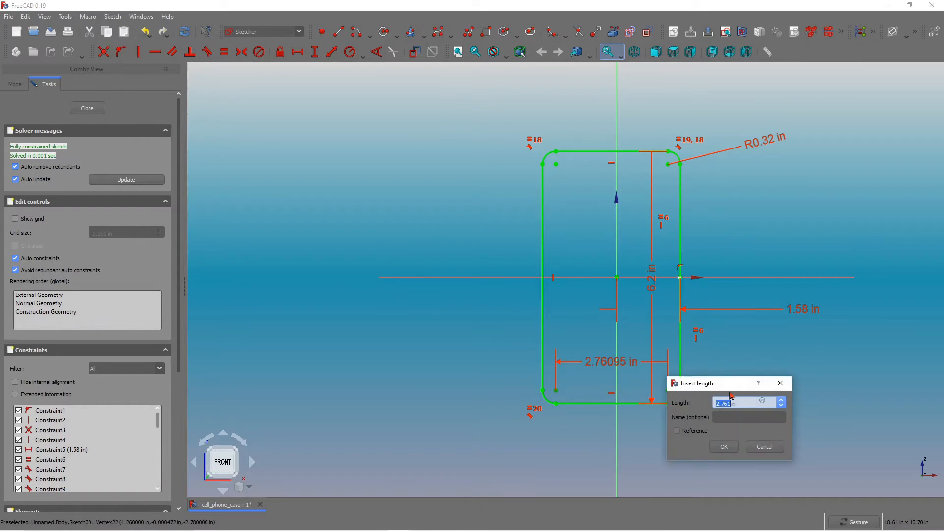
text(22)
key(Return)
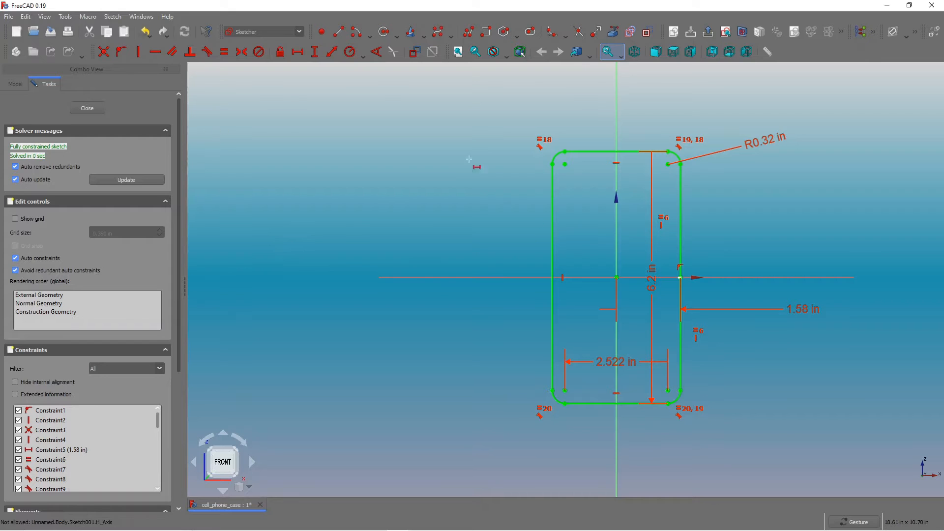
click(87, 109)
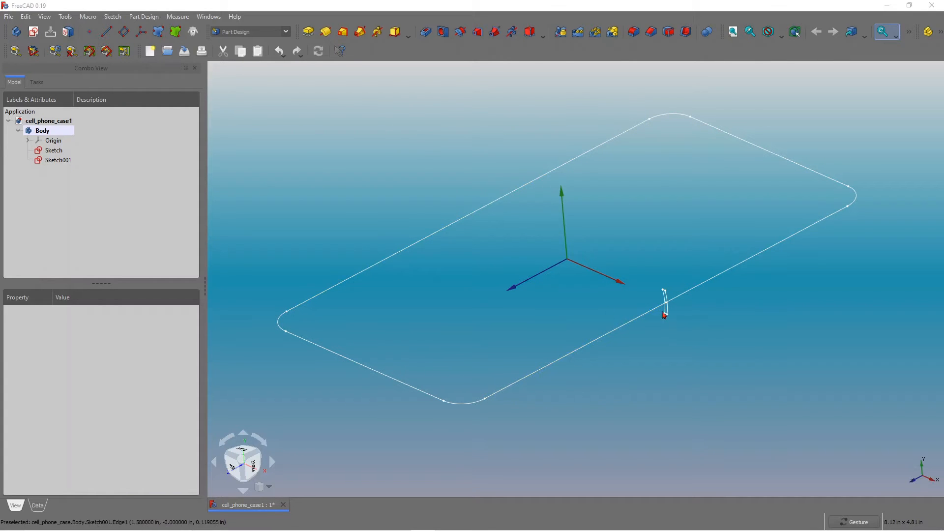
Start an Additive Pipe using Sketch as the profile and add Sketch001's front straight edge to the sweep path.
click(55, 152)
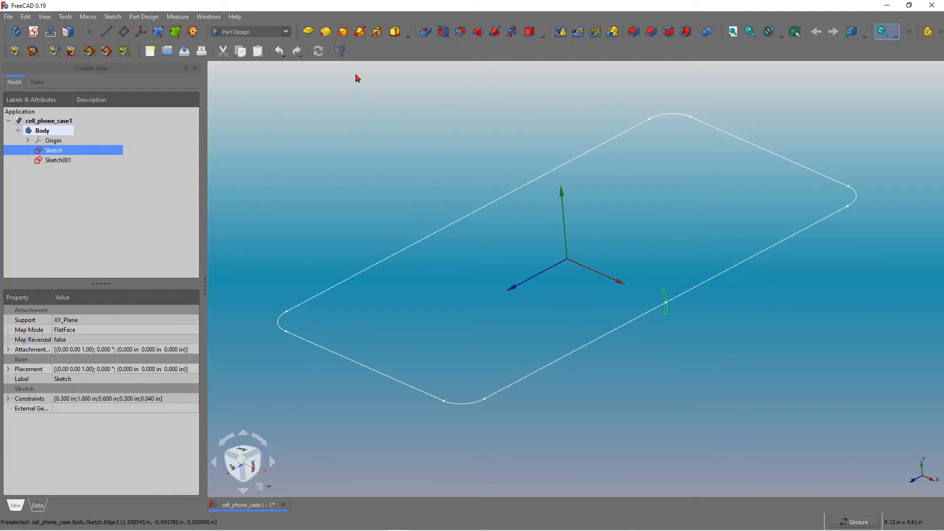
click(360, 33)
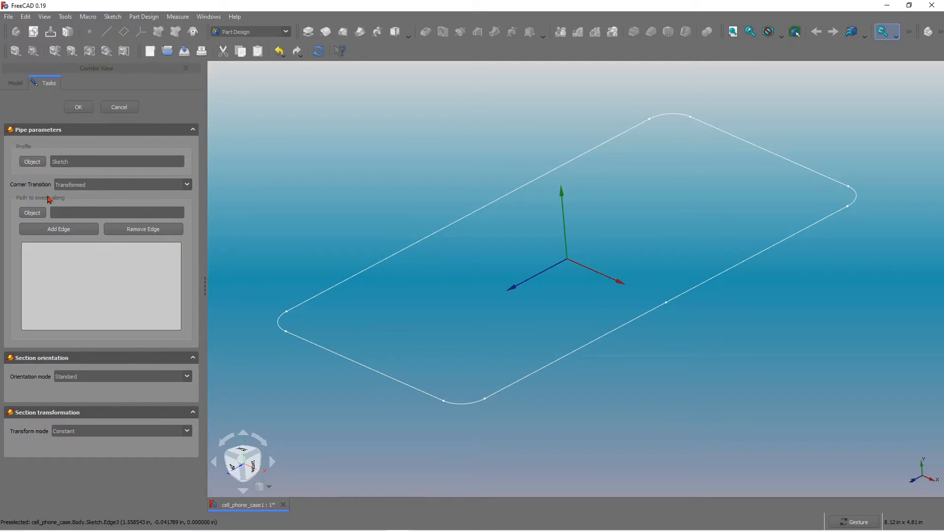
click(50, 233)
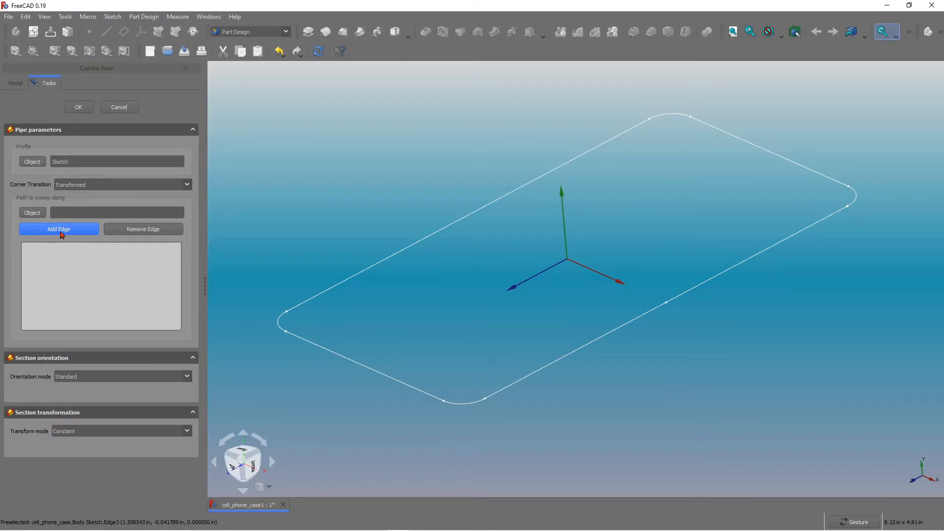
click(618, 330)
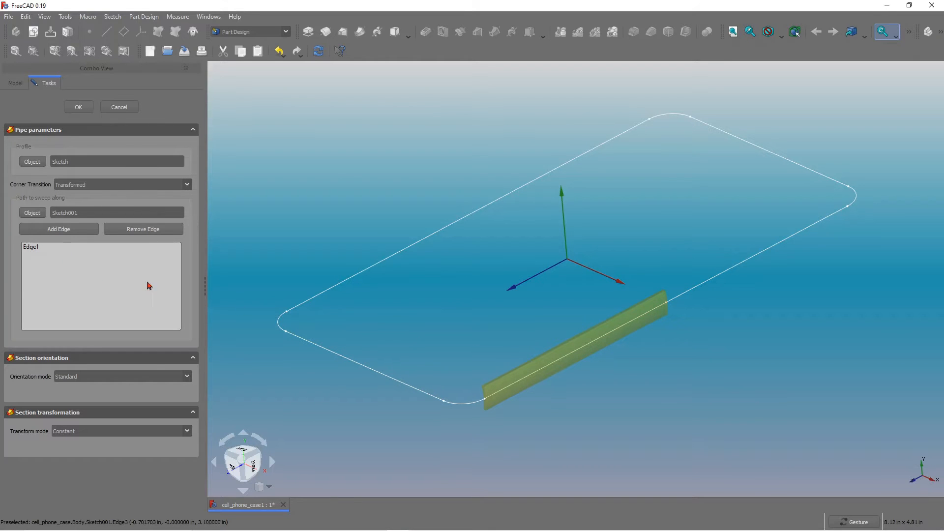
Add the bottom-left corner arc, left side and next path edges of Sketch001 to the Additive Pipe path.
click(69, 230)
click(461, 408)
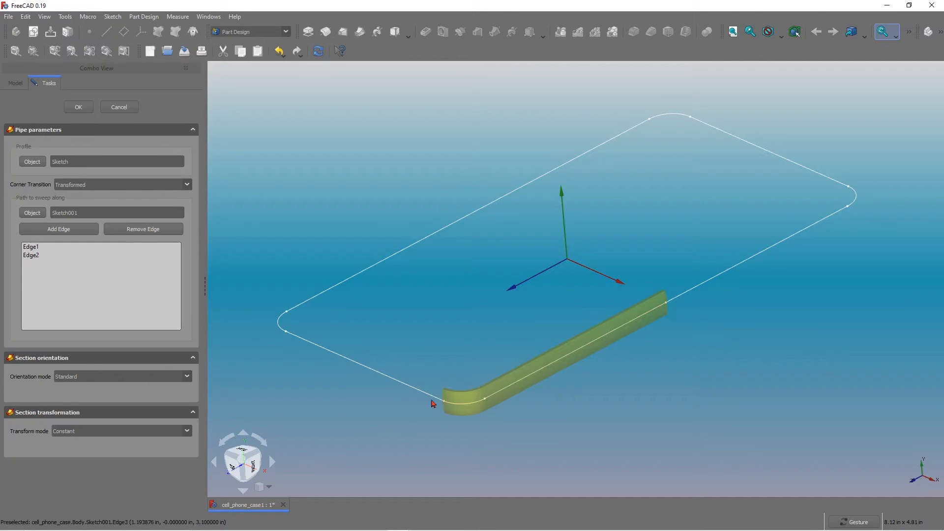
click(63, 229)
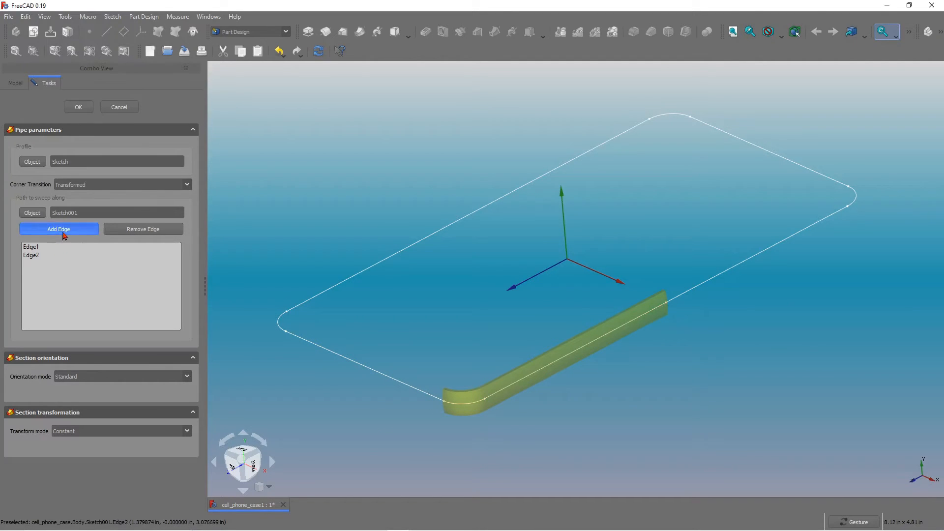
click(376, 375)
click(69, 230)
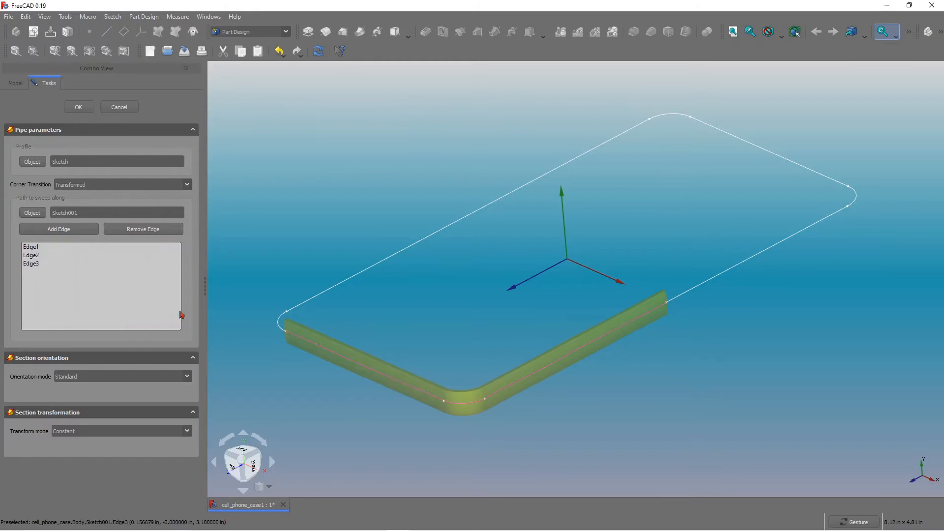
click(278, 328)
click(59, 229)
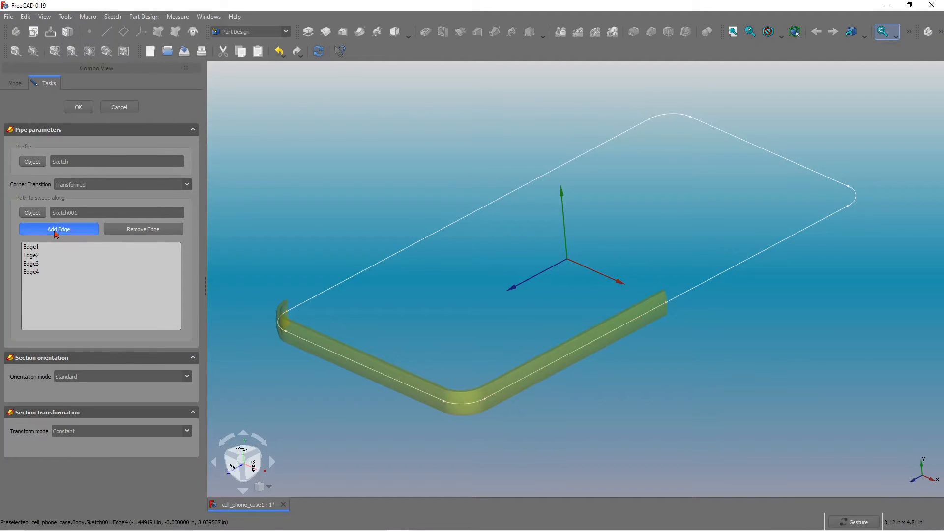
click(389, 263)
Add the remaining top and right-side edges of the rounded rectangle to the pipe path to close the loop.
click(58, 229)
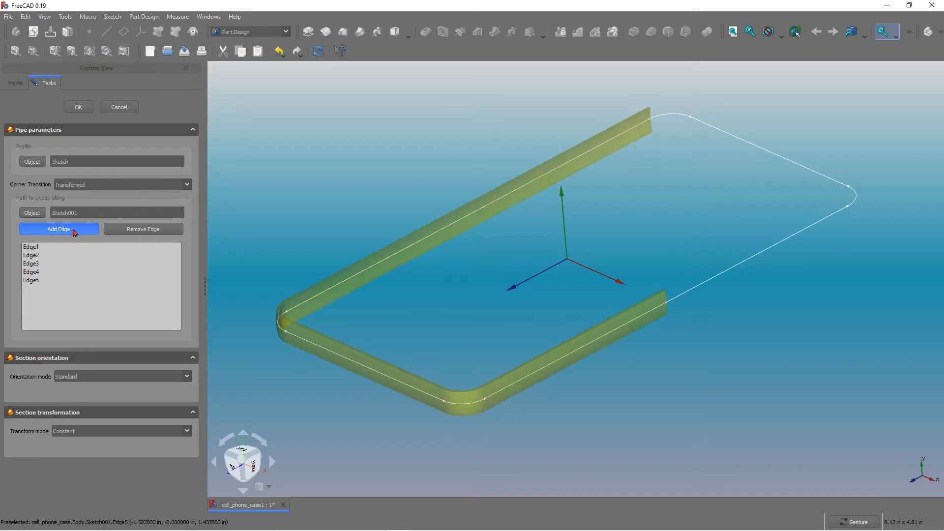
click(664, 116)
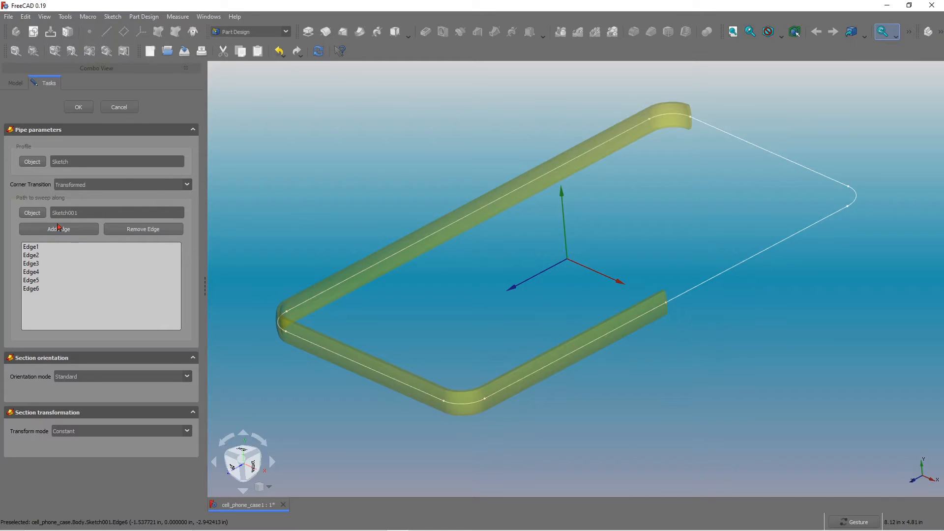
click(58, 229)
click(765, 155)
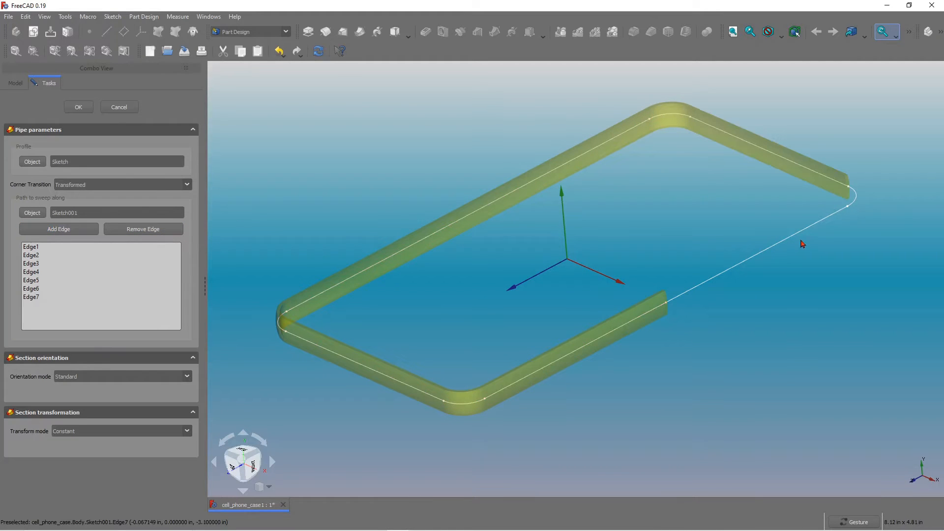
click(87, 231)
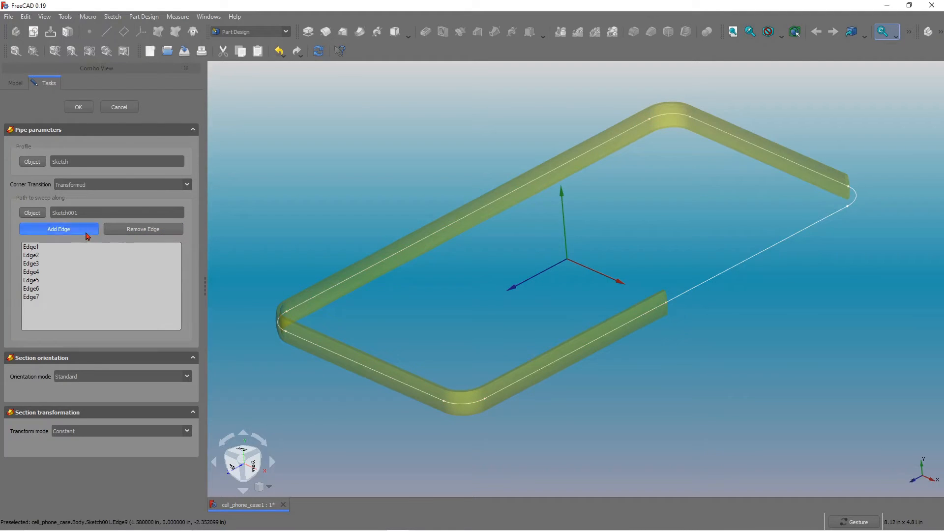
click(857, 200)
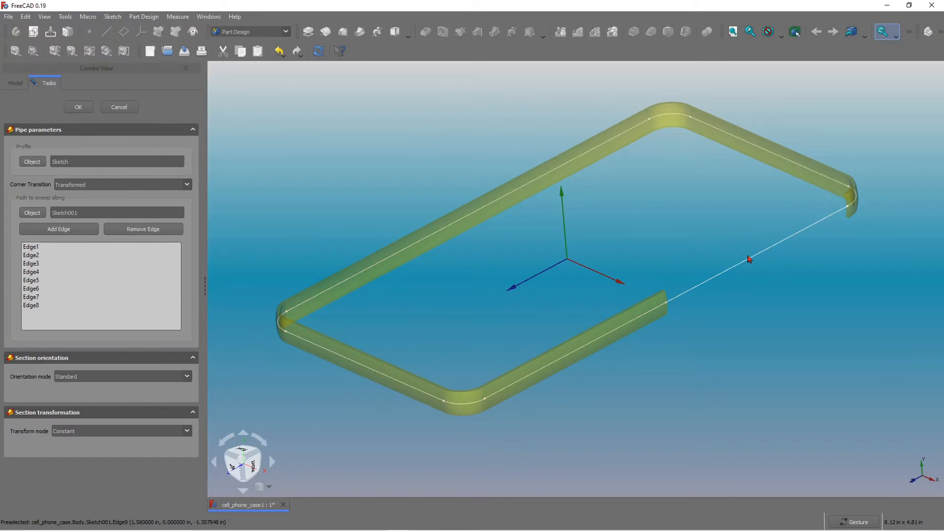
click(69, 229)
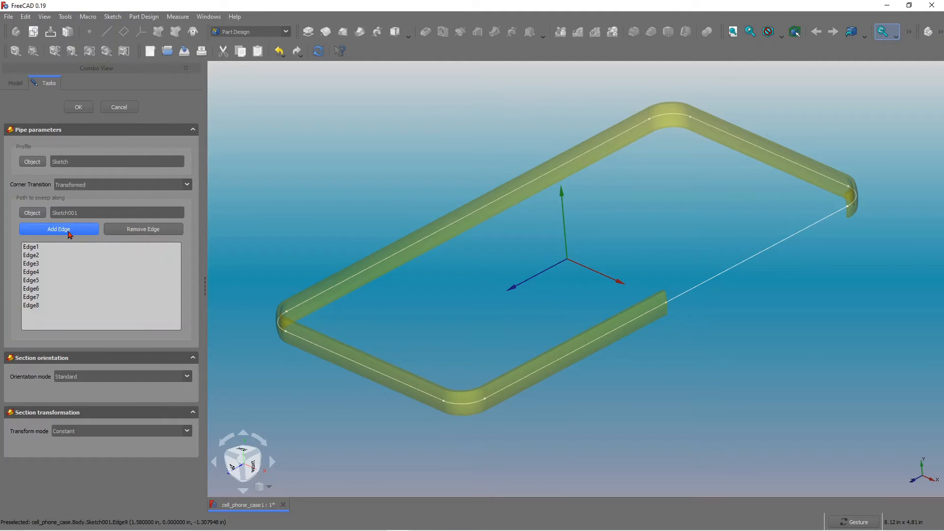
click(762, 257)
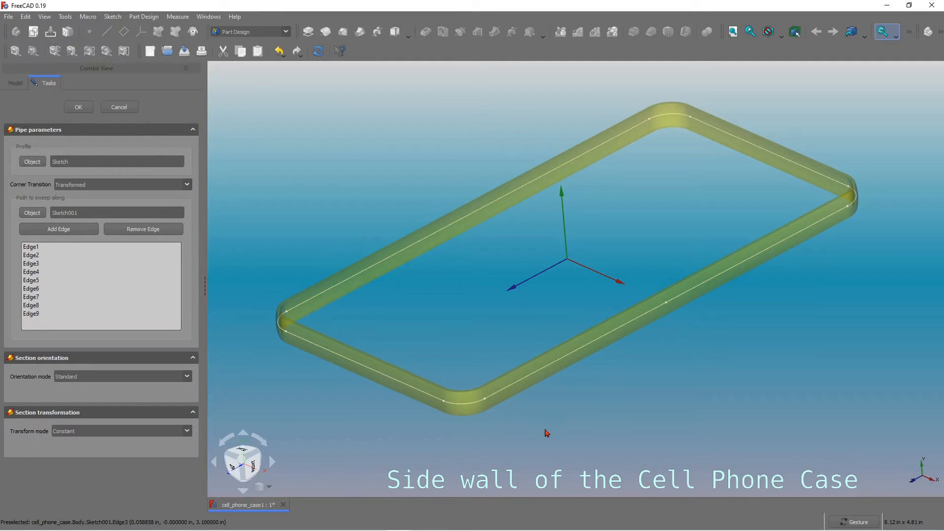
Confirm the Additive Pipe to create the case's side wall.
drag(547, 429, 459, 435)
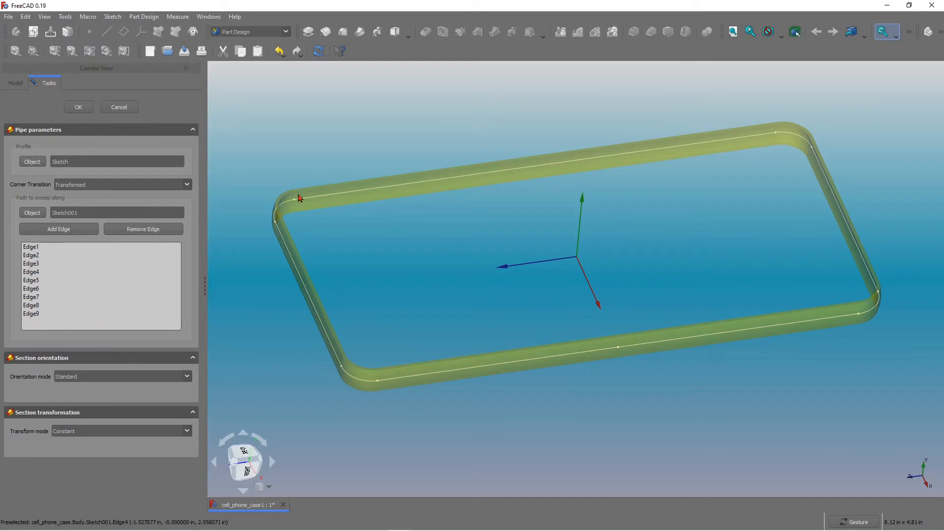
mouse_move(852, 360)
mouse_down()
mouse_move(841, 338)
mouse_move(854, 344)
mouse_up()
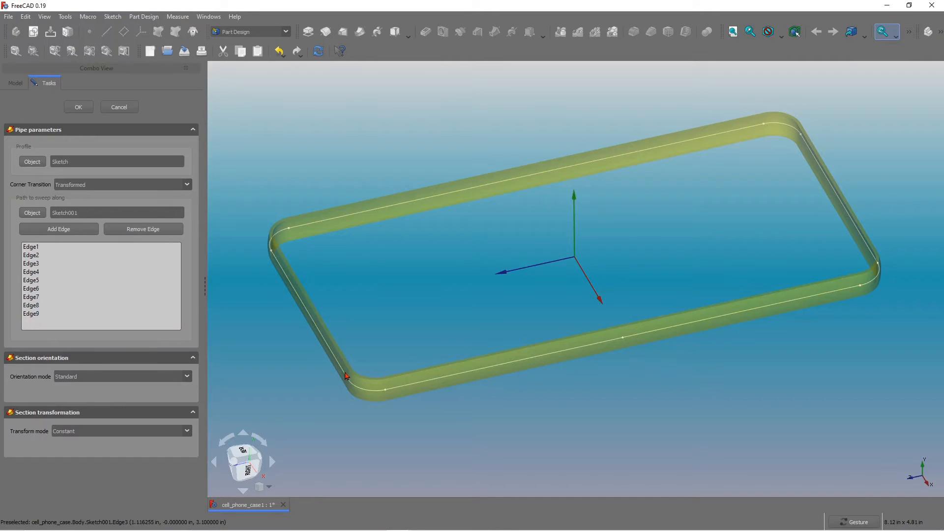
click(79, 109)
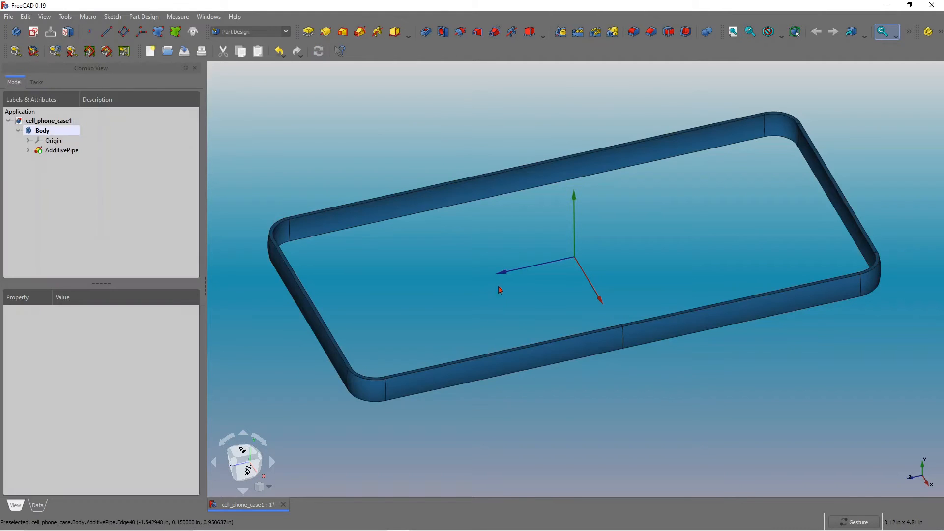
Inspect the swept side wall from several angles and zoom levels.
mouse_move(499, 287)
mouse_down()
mouse_move(517, 292)
mouse_move(507, 302)
mouse_up()
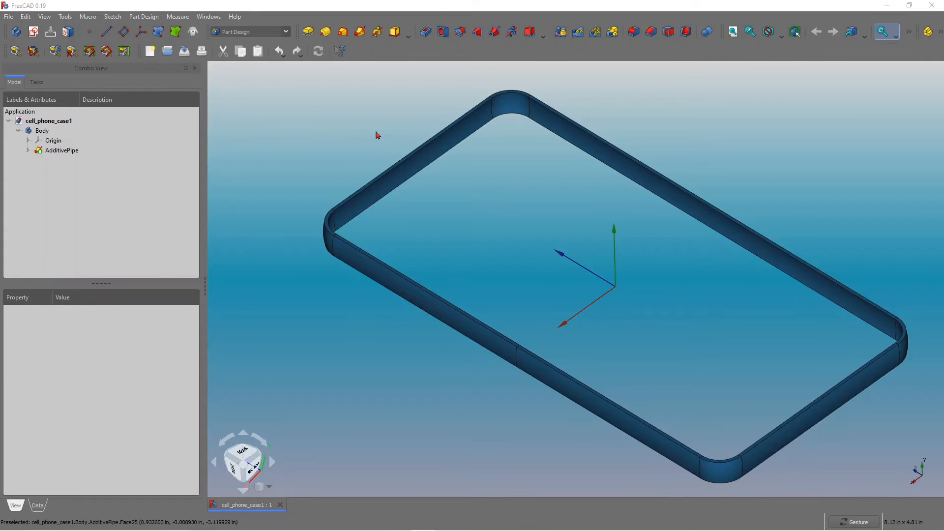
drag(685, 277, 653, 251)
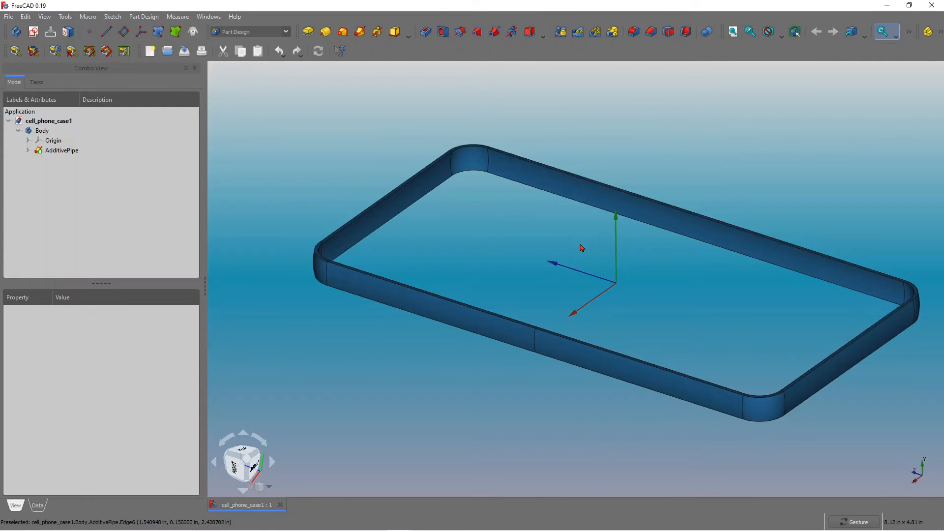
drag(582, 246, 568, 271)
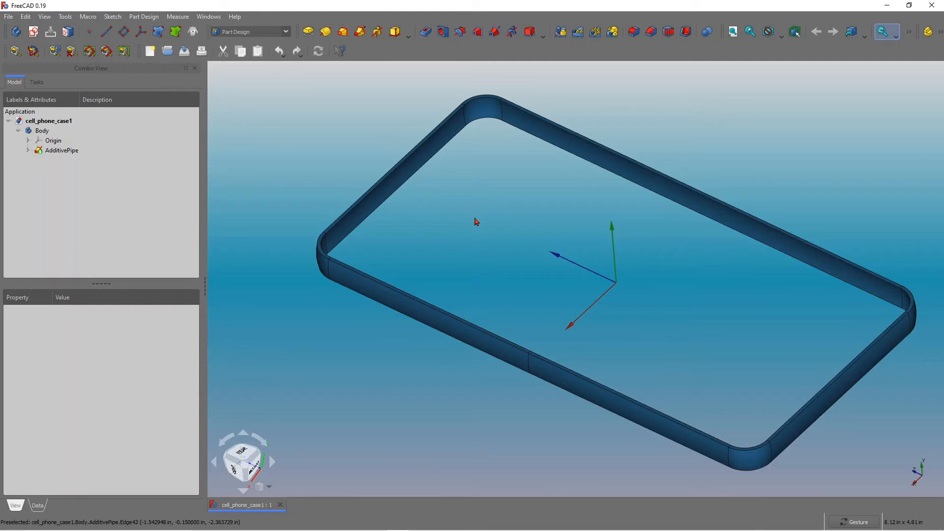
drag(491, 191, 455, 203)
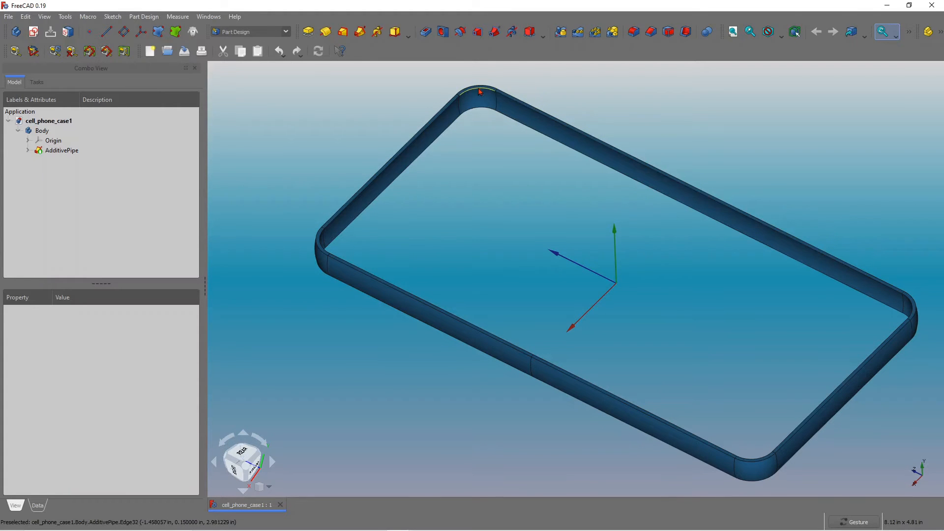
scroll(539, 99, up, 3)
click(558, 125)
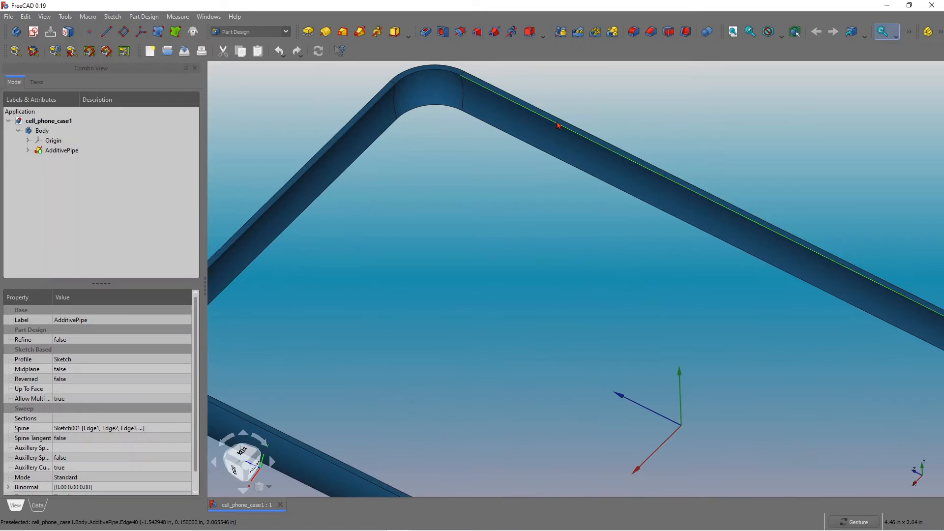
scroll(663, 131, down, 6)
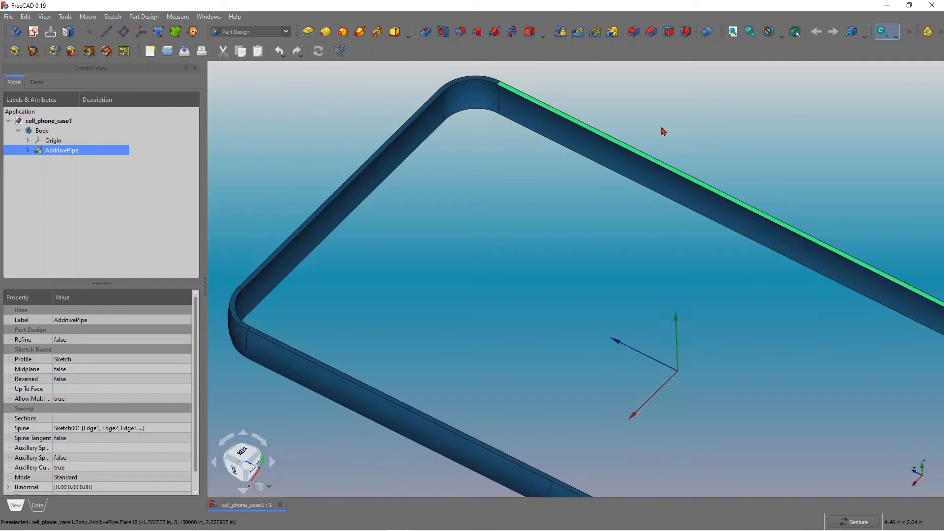
scroll(726, 179, up, 2)
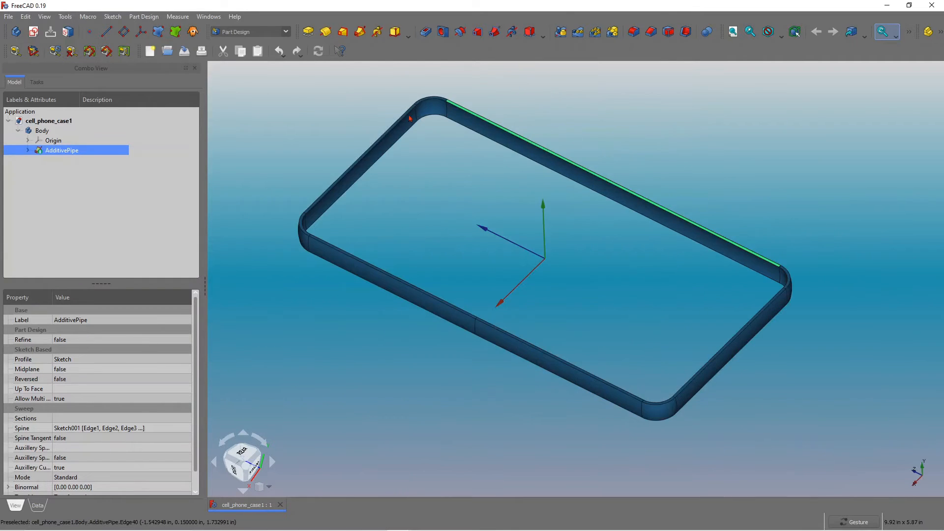
Create a new sketch in the body viewed from the rear.
click(34, 34)
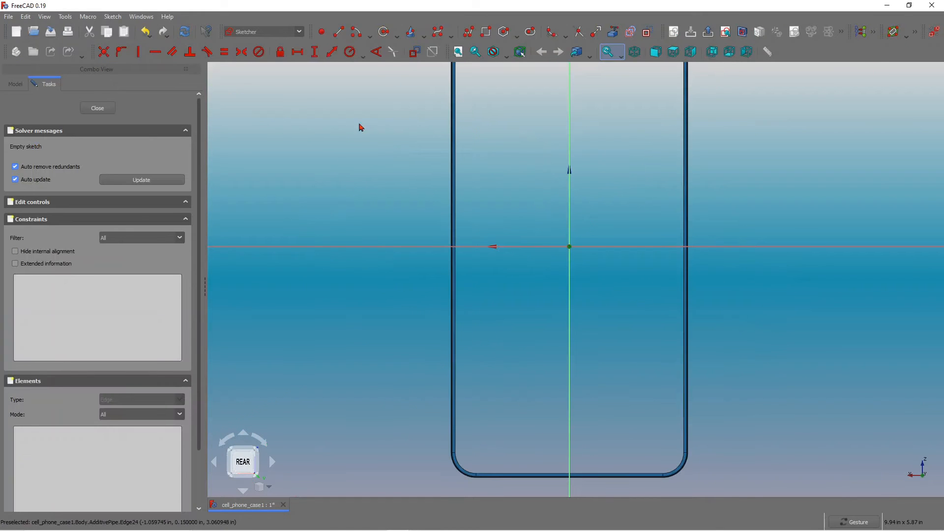
scroll(748, 213, down, 3)
scroll(670, 78, up, 2)
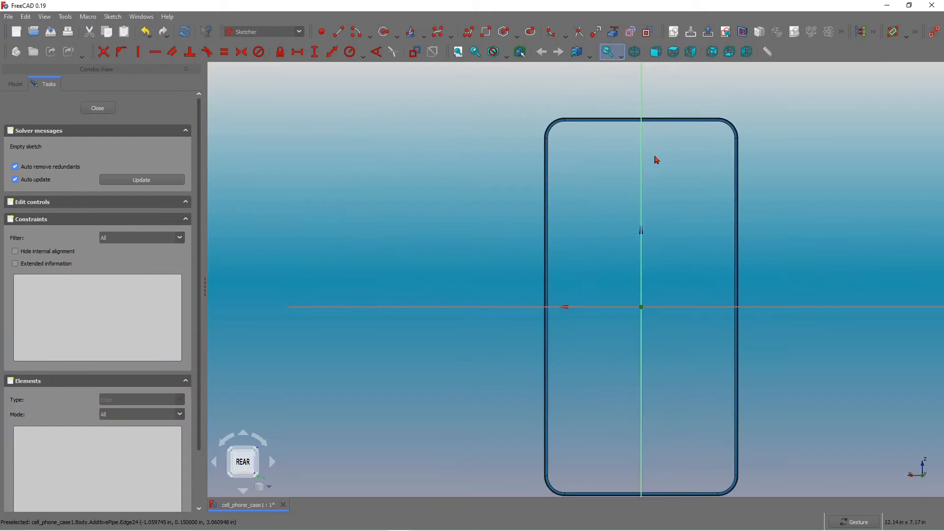
scroll(657, 158, down, 1)
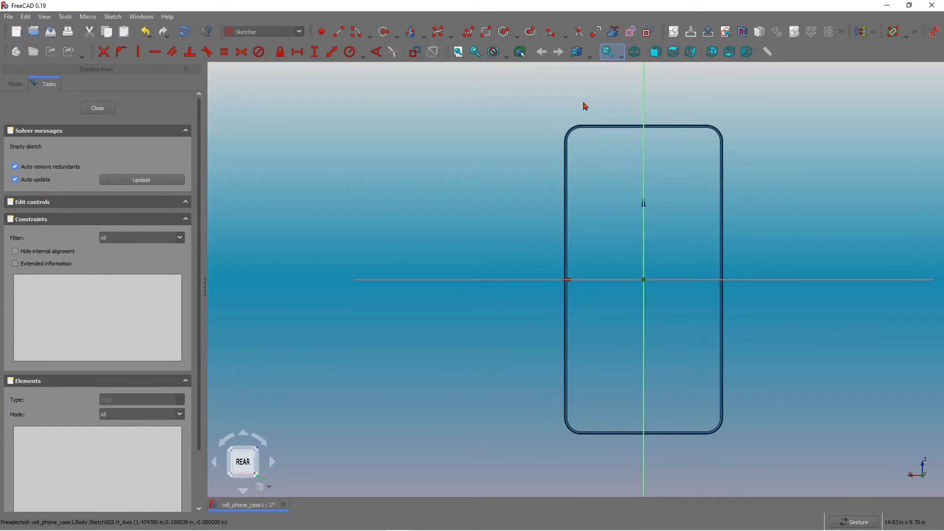
scroll(586, 106, up, 8)
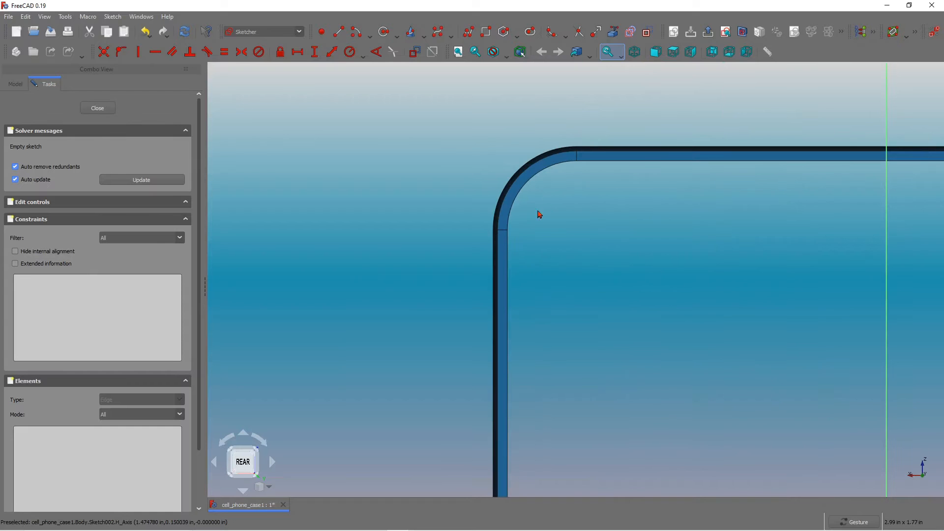
scroll(467, 175, down, 3)
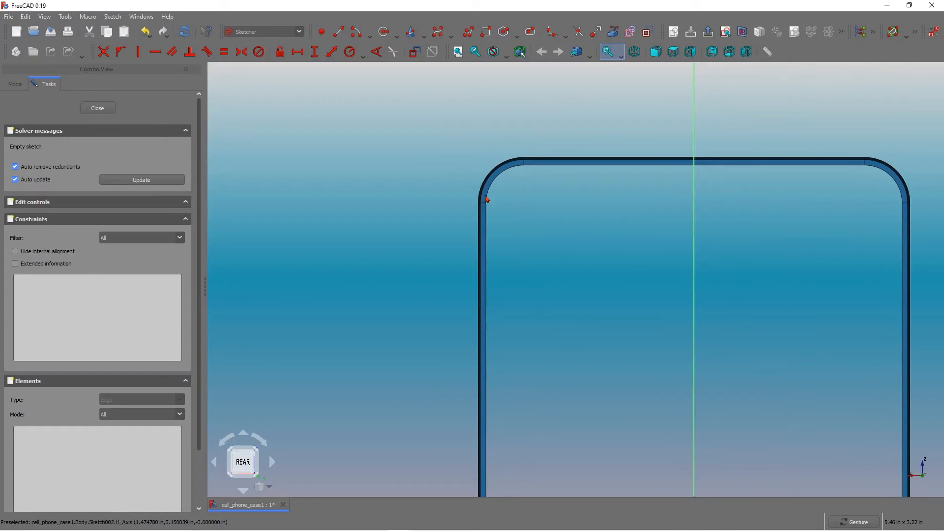
scroll(468, 188, up, 2)
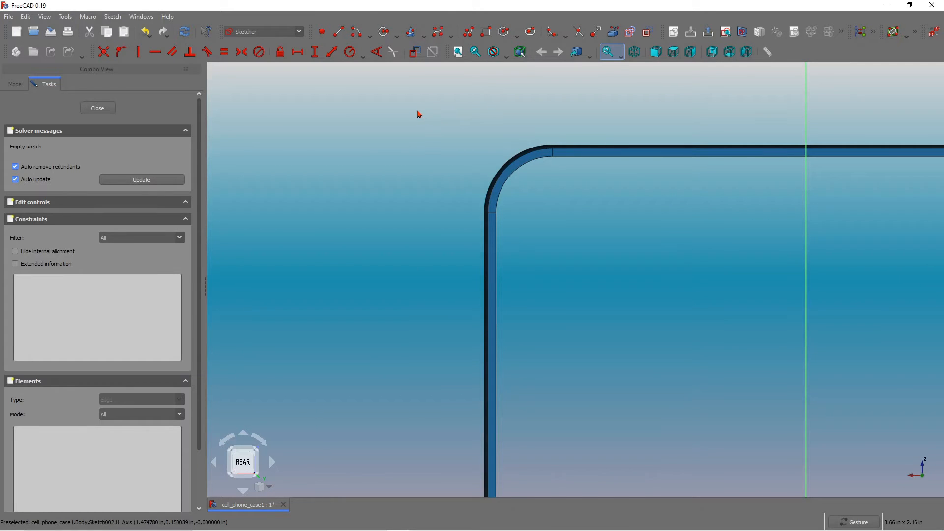
Link the side wall's top-left corner arc and top edge into the sketch as external geometry.
click(610, 35)
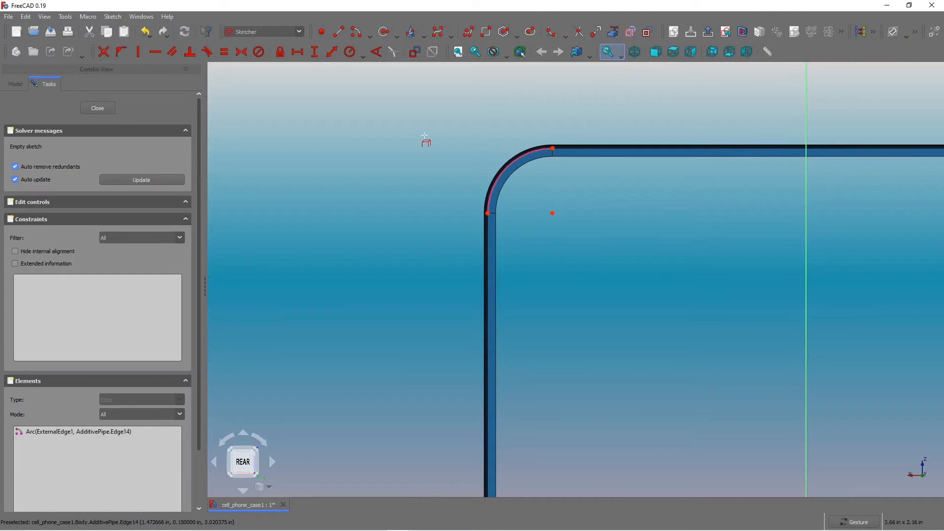
scroll(427, 133, down, 5)
scroll(508, 129, up, 7)
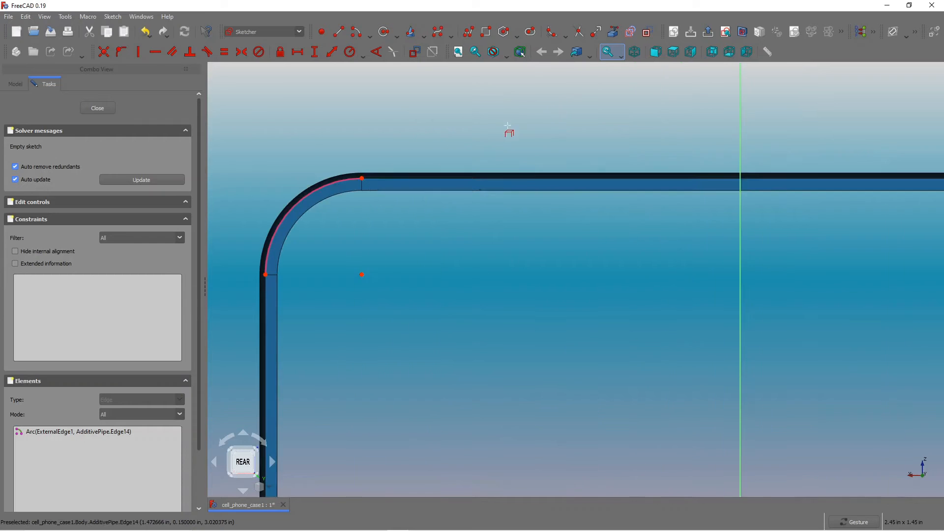
scroll(494, 138, up, 2)
scroll(487, 153, down, 3)
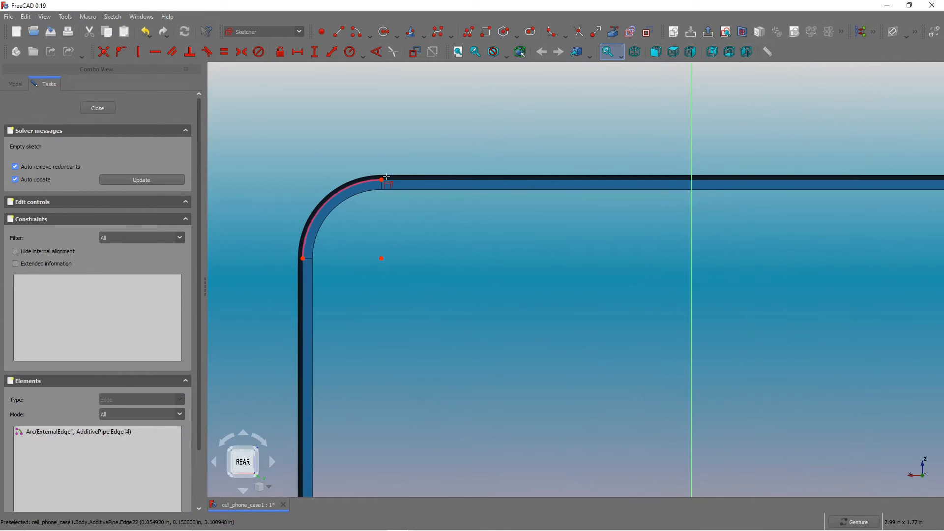
click(414, 182)
scroll(407, 135, down, 5)
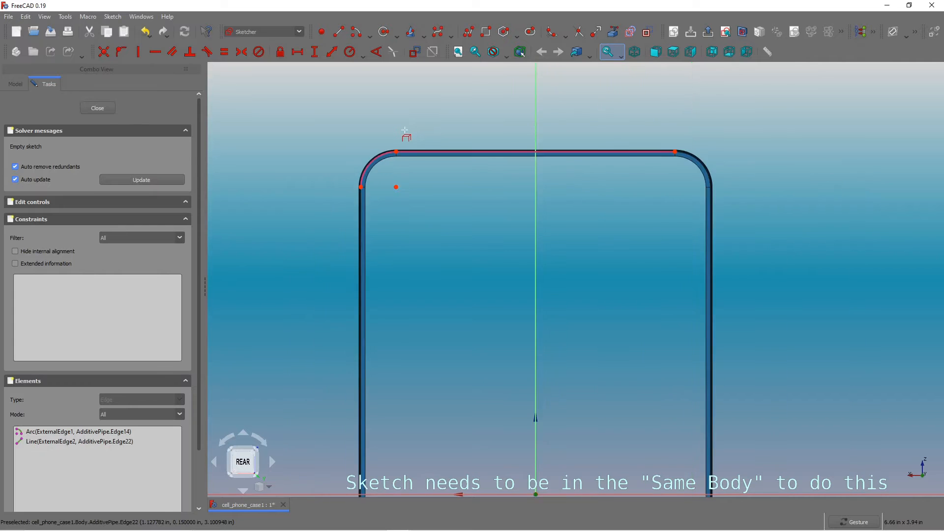
Link the remaining corner arcs and straight edges of the side wall's outline into the sketch as external geometry.
scroll(641, 137, up, 5)
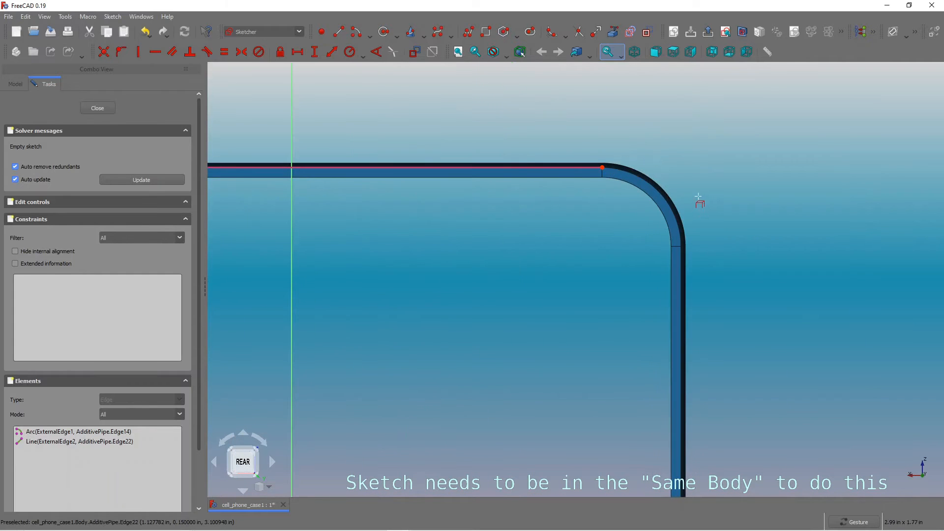
scroll(686, 158, down, 6)
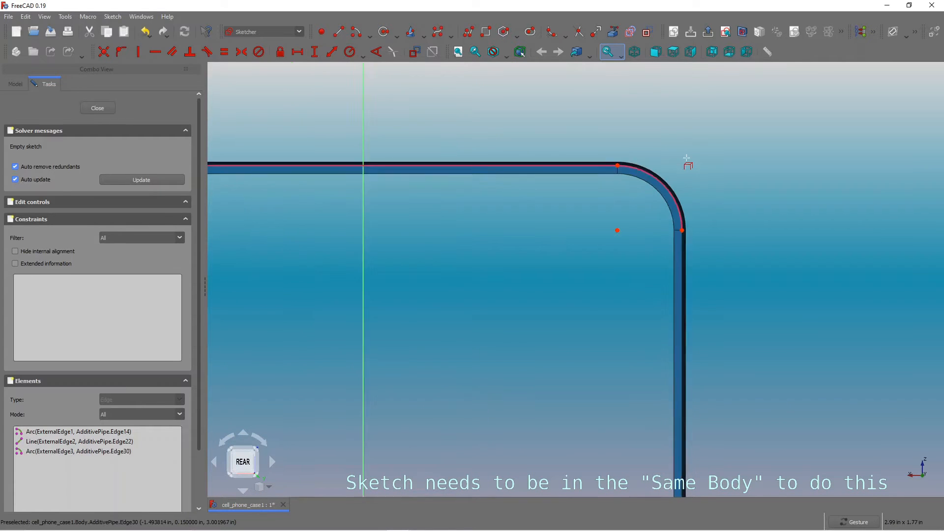
scroll(694, 199, up, 1)
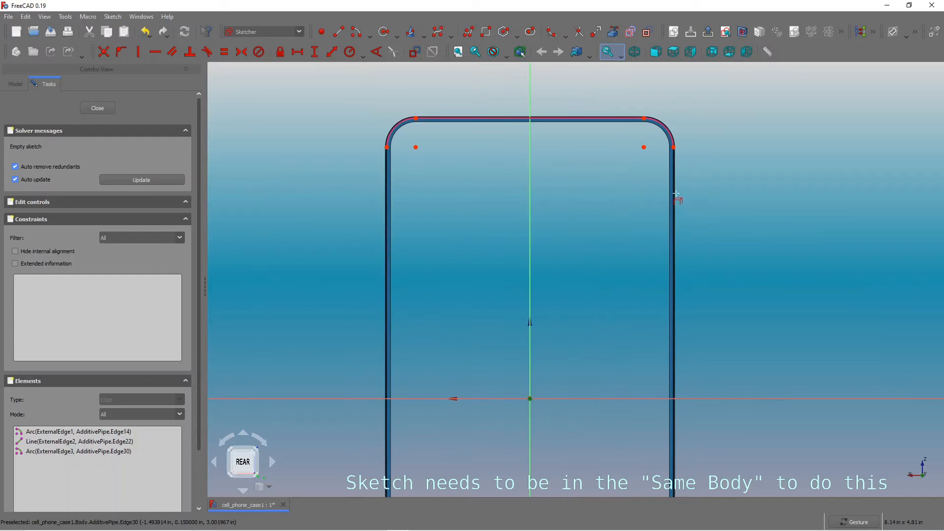
scroll(718, 176, down, 4)
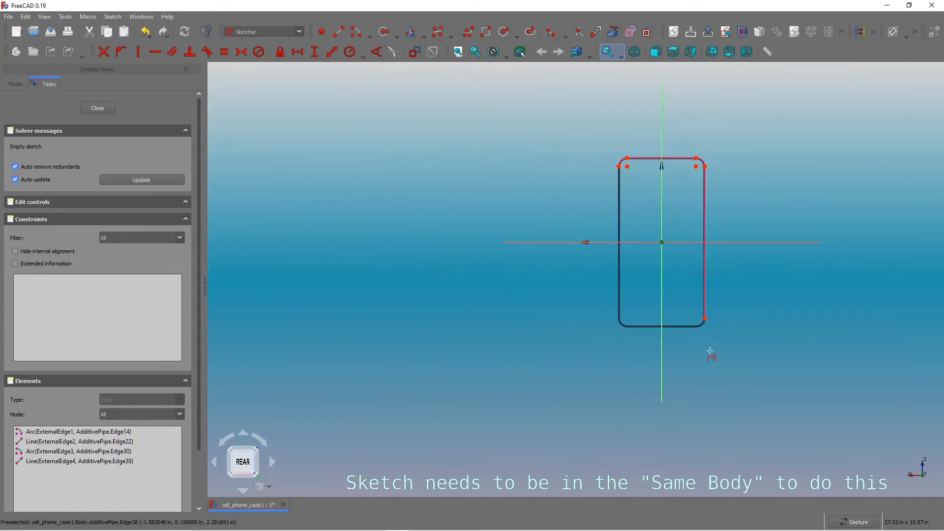
scroll(693, 339, up, 6)
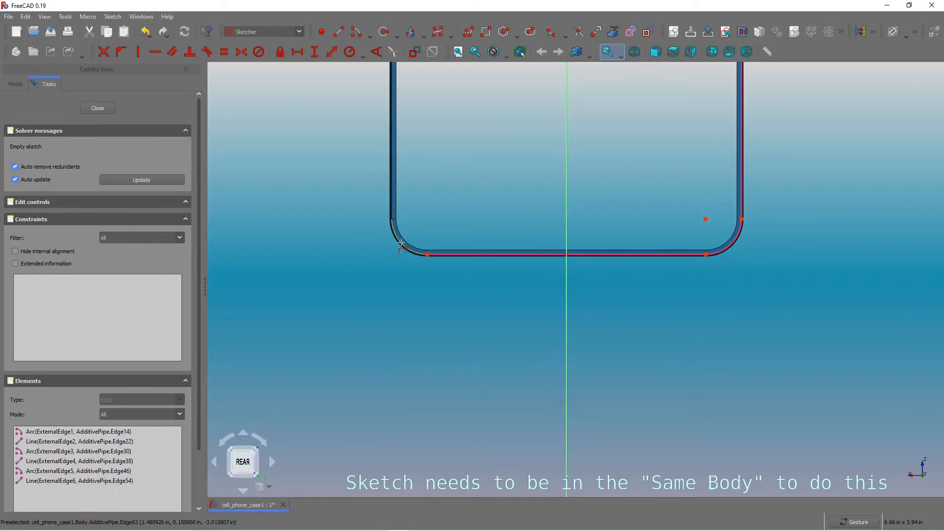
scroll(439, 184, down, 5)
scroll(449, 161, up, 2)
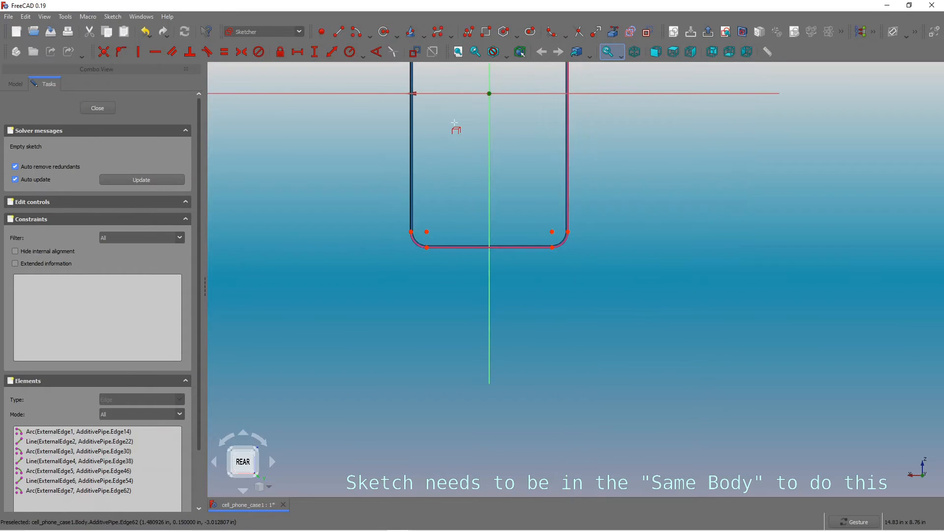
scroll(456, 129, down, 2)
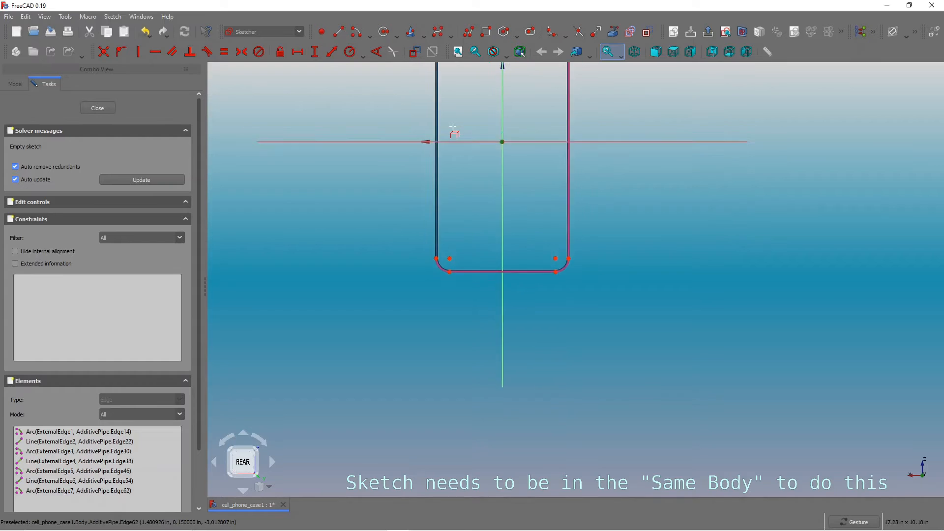
scroll(467, 113, up, 3)
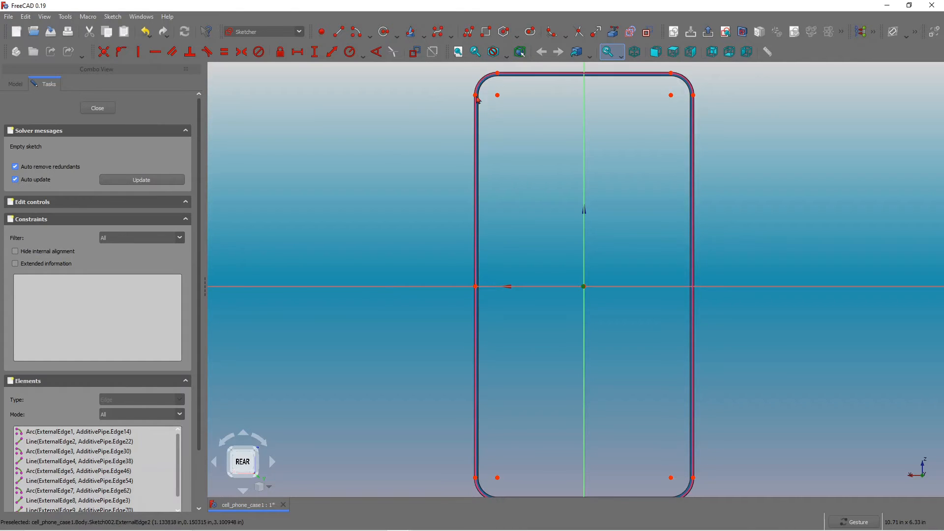
Draw an arc at the top-left corner, centred on the external arc's centre, from the left edge end to the top edge end.
scroll(452, 76, up, 2)
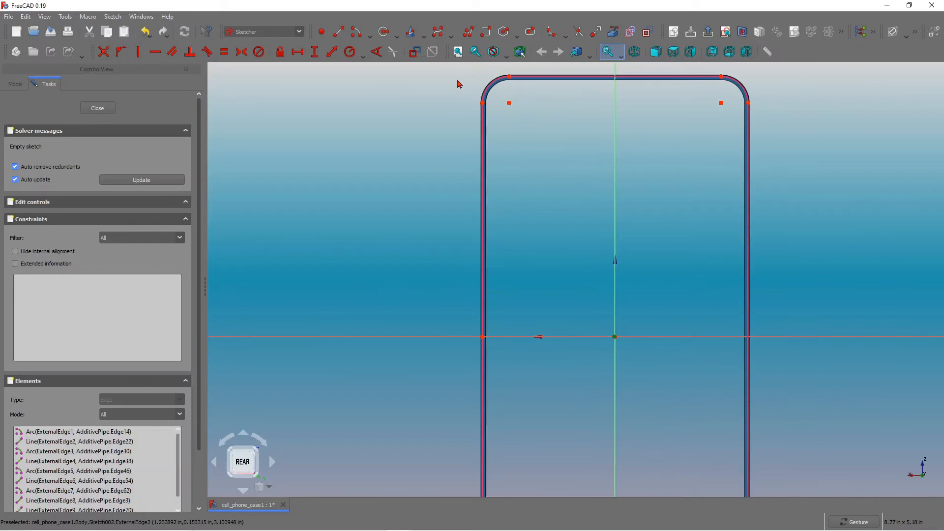
scroll(458, 84, down, 1)
scroll(476, 73, up, 4)
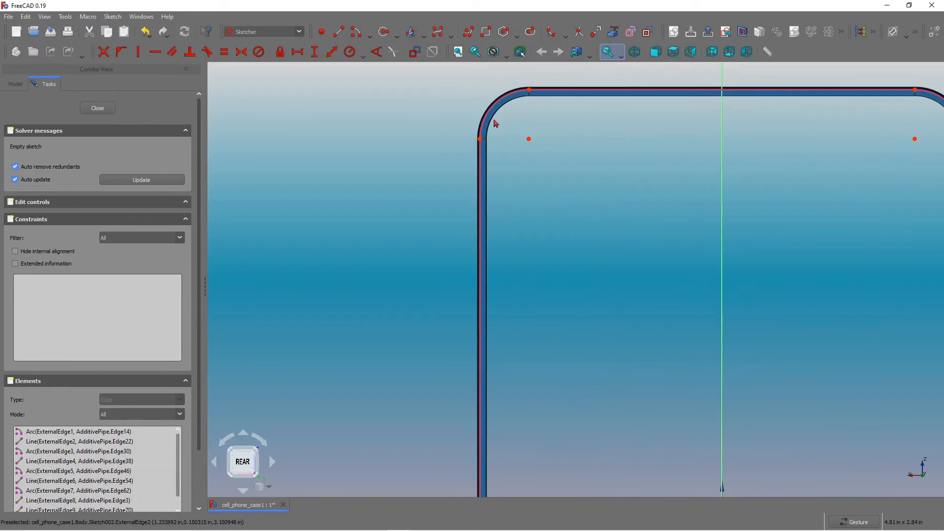
scroll(562, 78, up, 2)
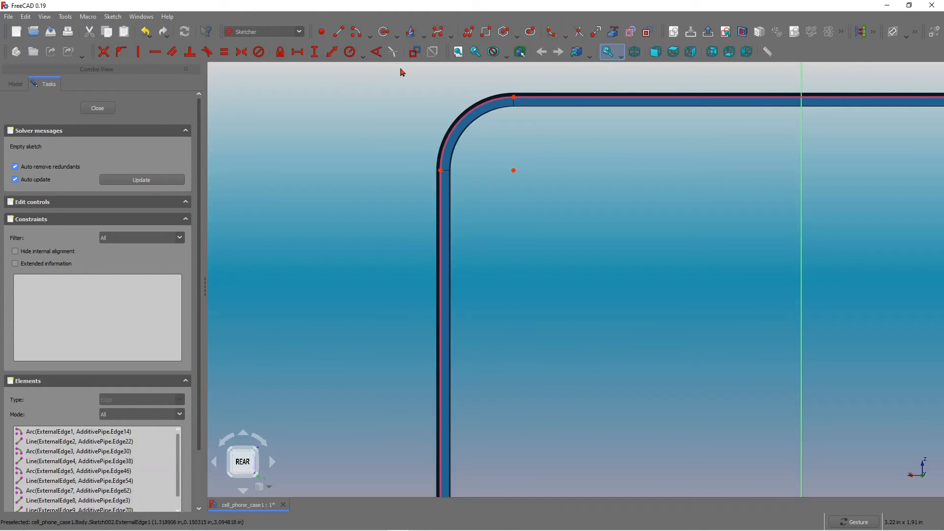
scroll(338, 86, down, 1)
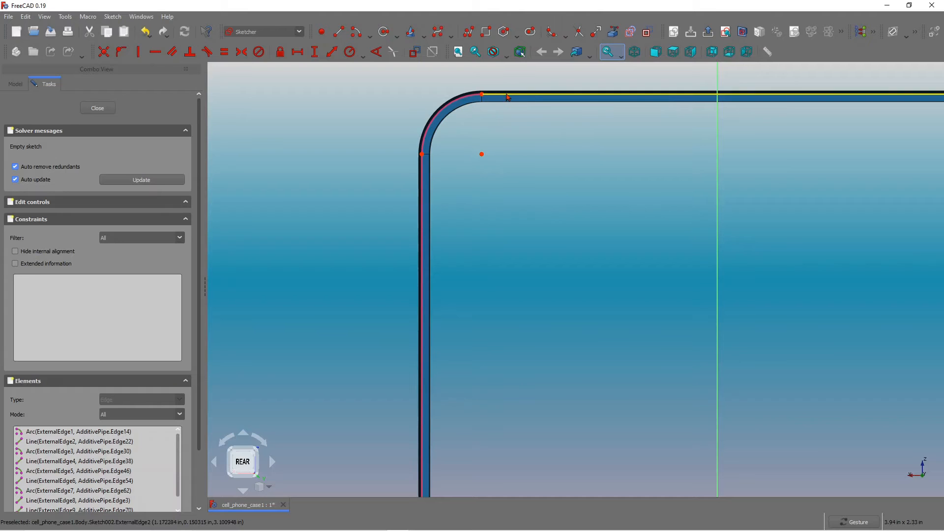
click(354, 35)
click(481, 154)
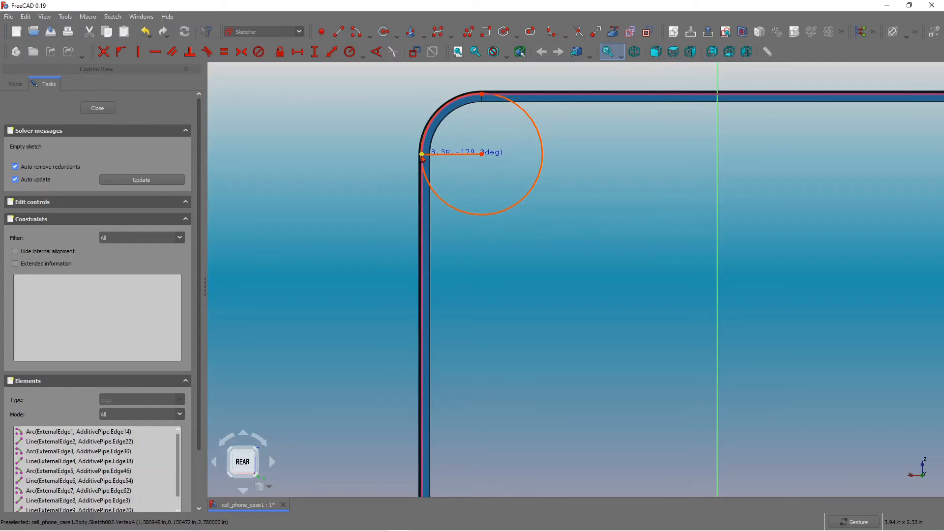
click(421, 154)
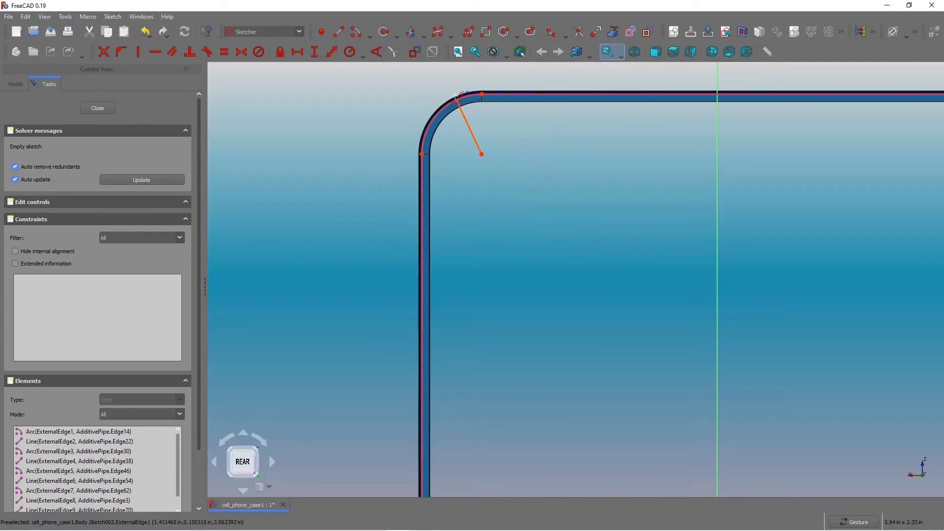
click(481, 94)
Draw a matching arc at the top-right corner, centred on the external corner's centre, between its edge ends.
scroll(426, 112, down, 4)
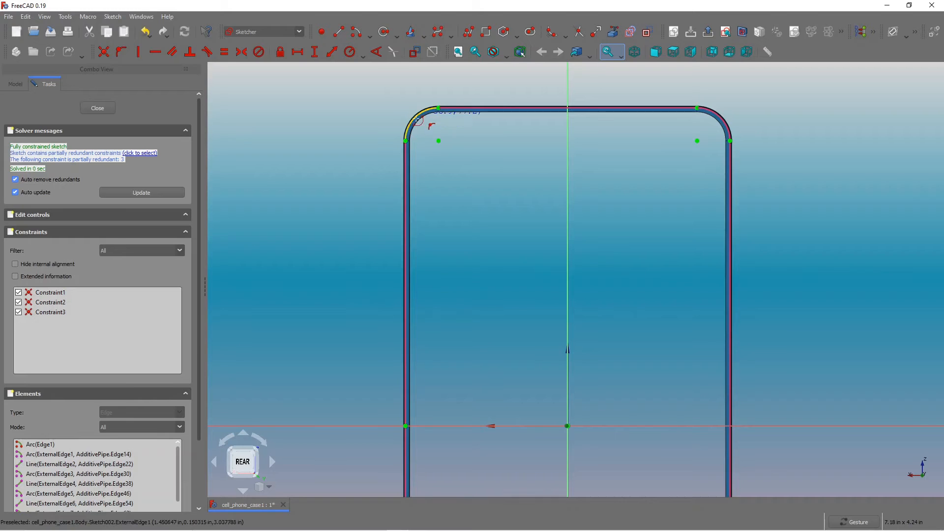
click(697, 141)
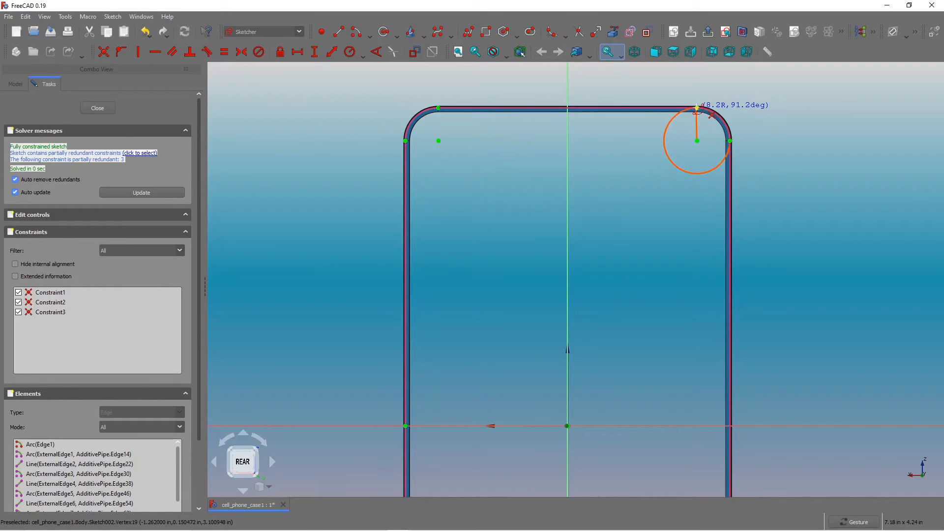
click(697, 107)
click(729, 141)
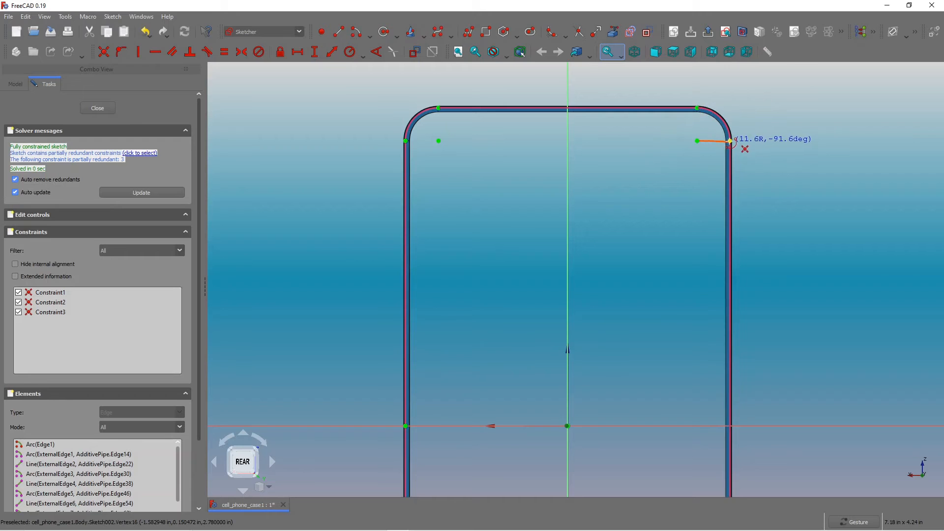
Draw a matching arc at the bottom-right corner, snapping to the external corner's centre and end points.
scroll(754, 144, down, 3)
scroll(755, 145, down, 2)
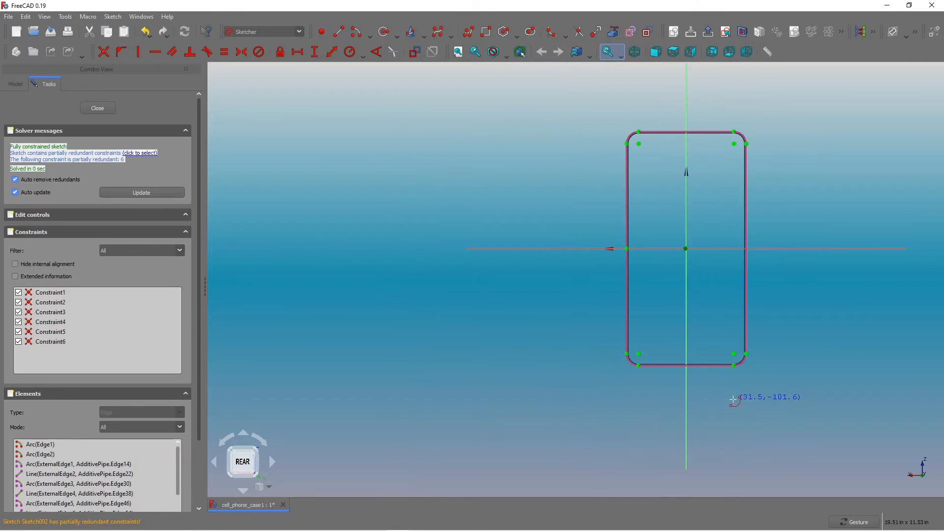
scroll(727, 391, up, 5)
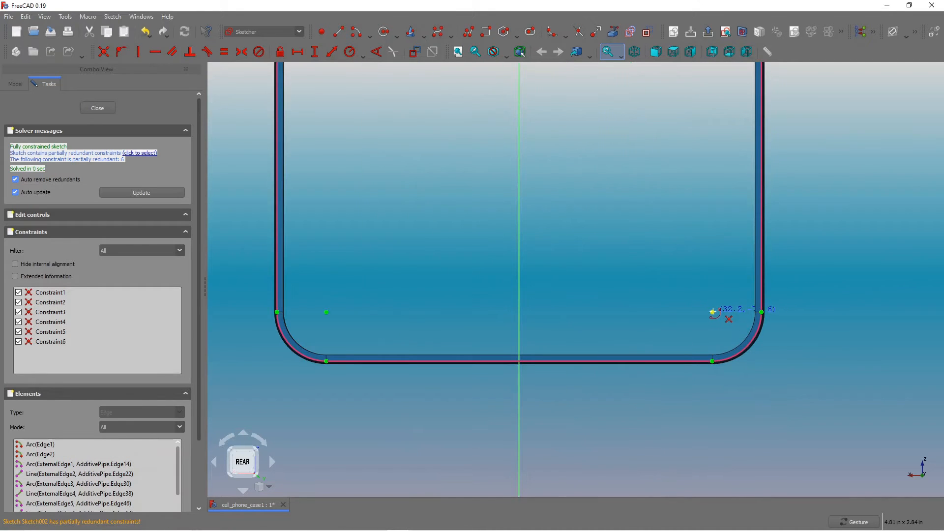
click(712, 312)
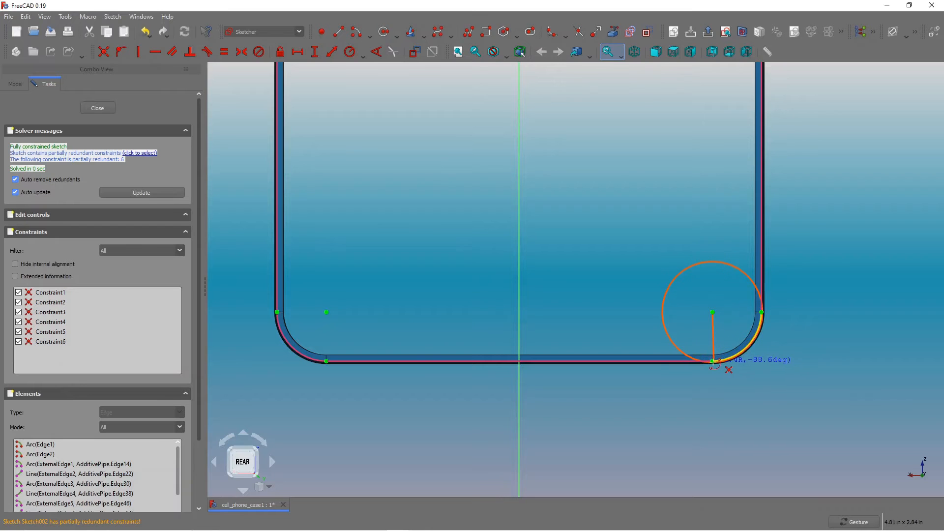
click(712, 361)
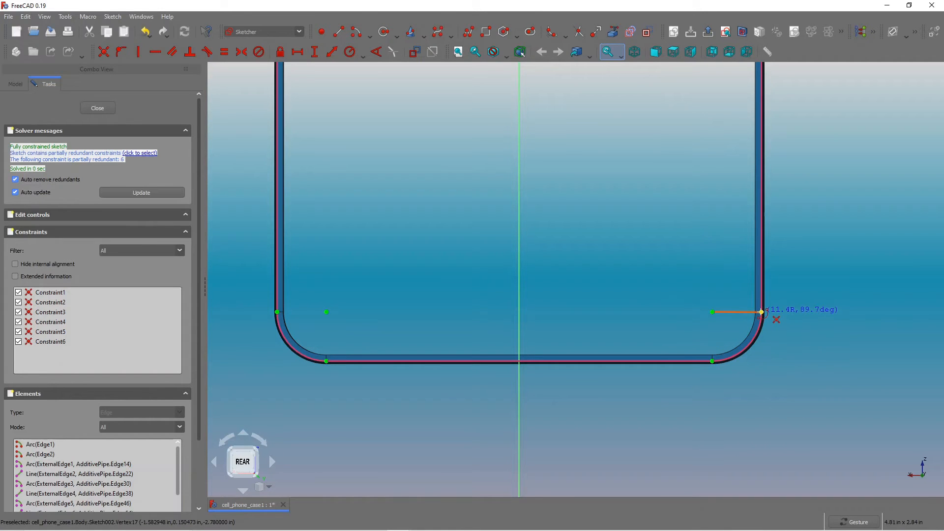
click(751, 339)
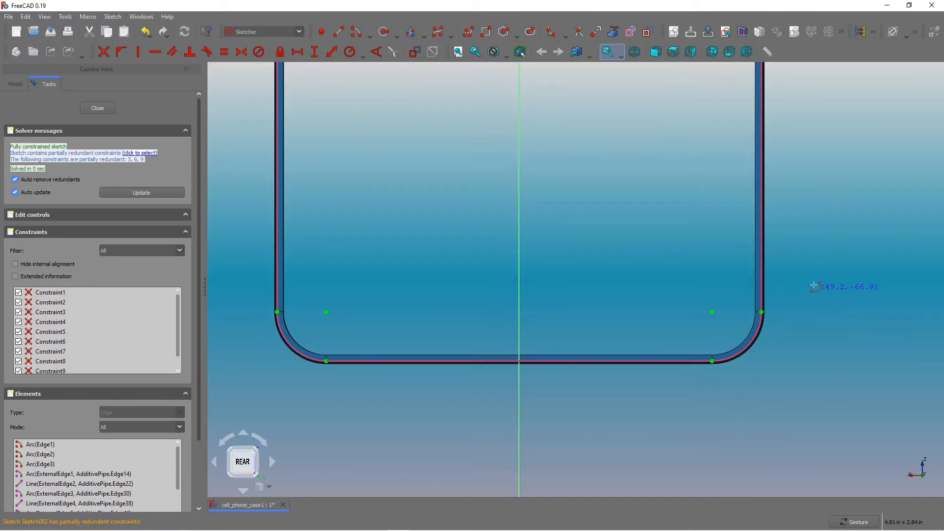
Draw a matching arc at the bottom-left corner, snapping to the external corner's centre and end points.
scroll(817, 288, down, 3)
scroll(566, 302, up, 5)
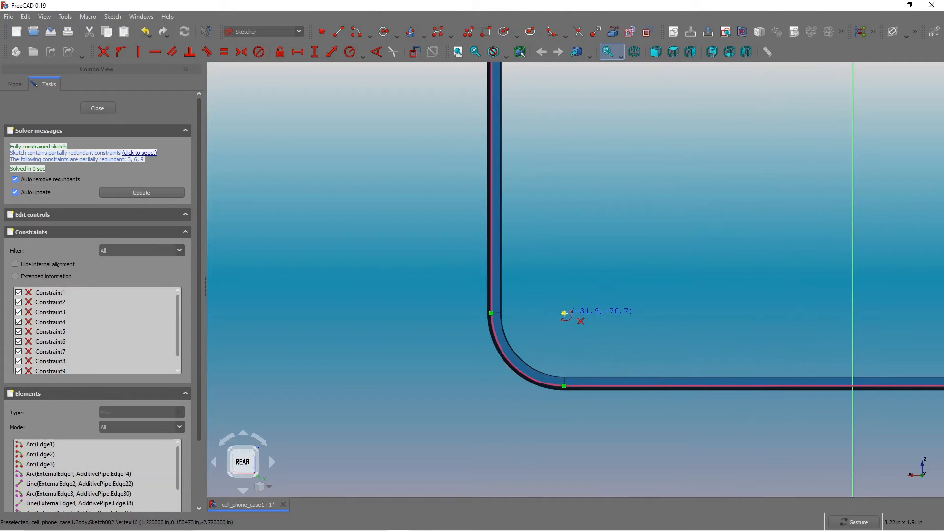
click(564, 313)
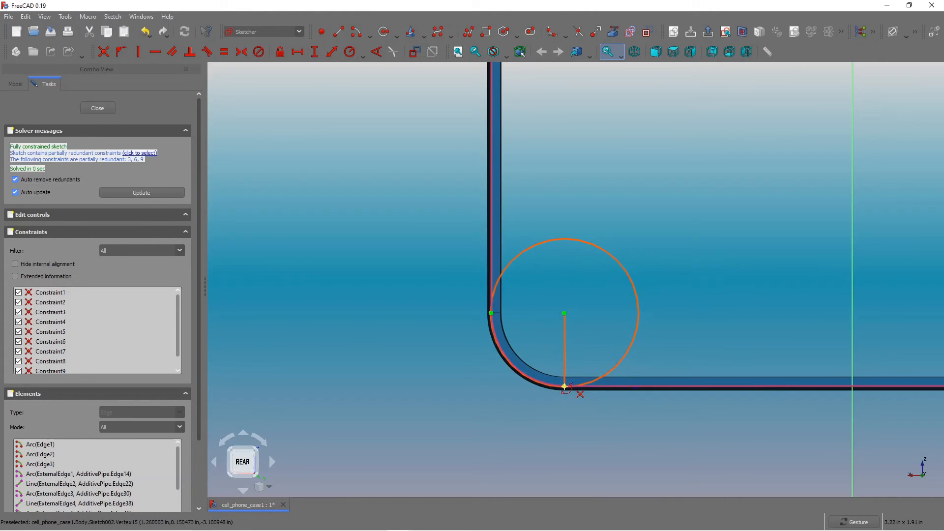
click(564, 385)
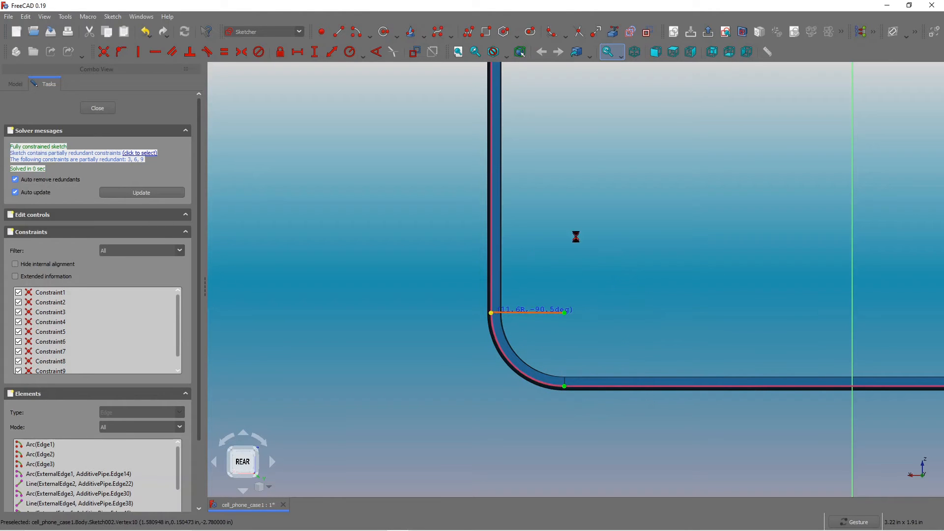
click(491, 313)
Draw a line along the top edge joining the ends of the two top corner arcs.
scroll(539, 234, down, 8)
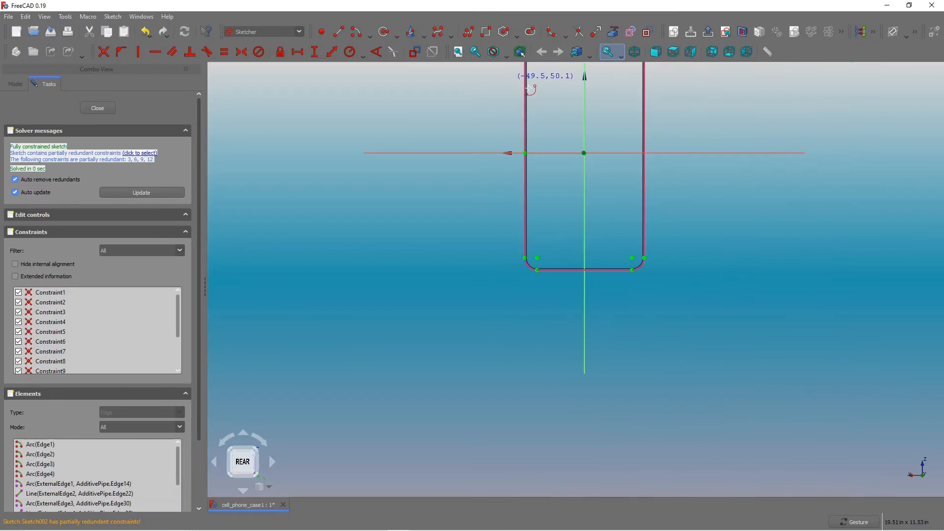
scroll(545, 113, down, 2)
scroll(524, 66, up, 6)
scroll(574, 102, down, 3)
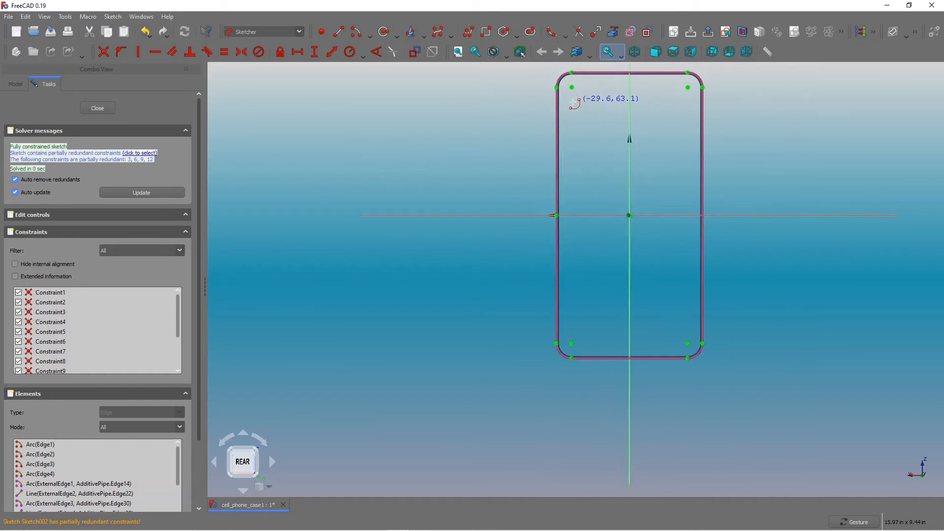
scroll(574, 102, up, 10)
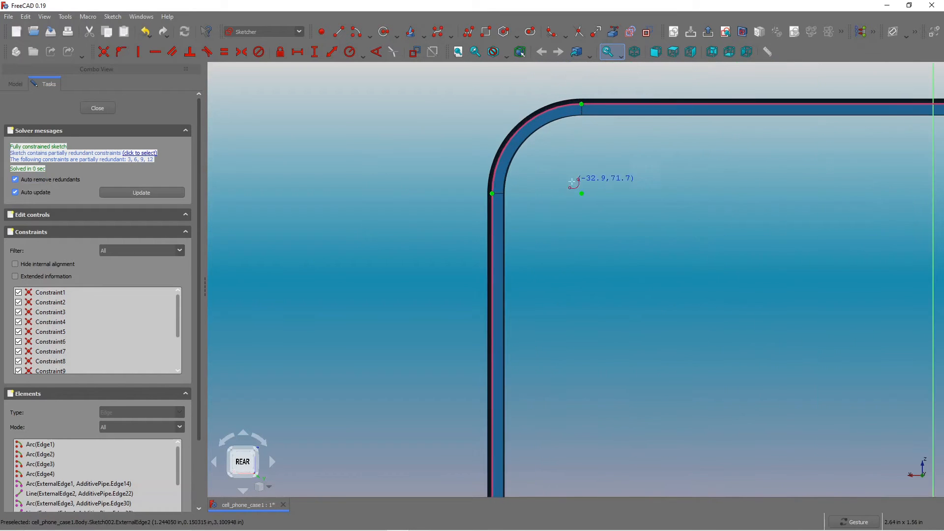
scroll(575, 189, down, 6)
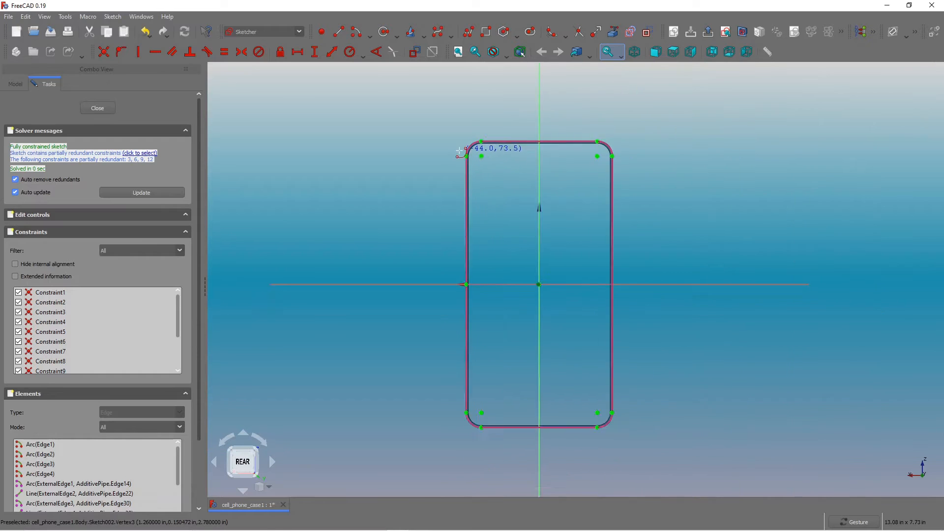
scroll(453, 223, down, 1)
scroll(488, 211, up, 3)
scroll(481, 205, down, 2)
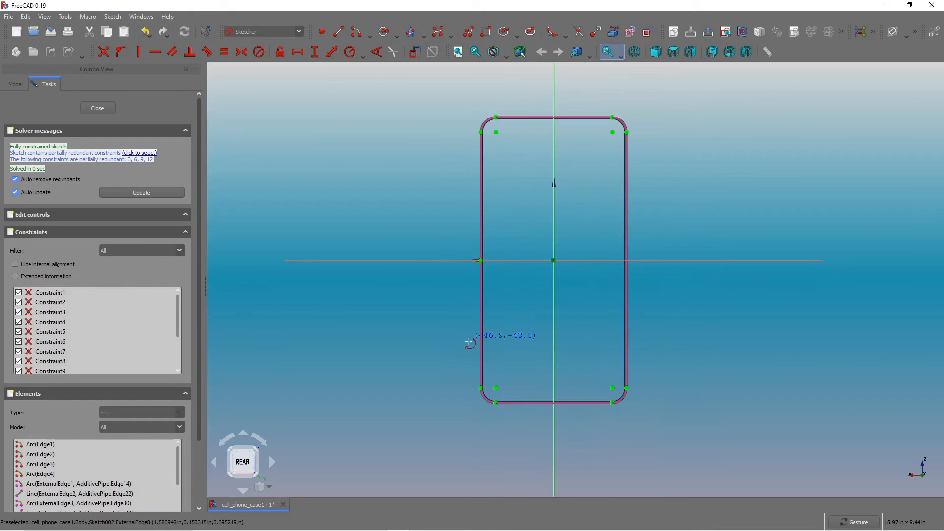
scroll(469, 341, up, 1)
scroll(517, 290, down, 2)
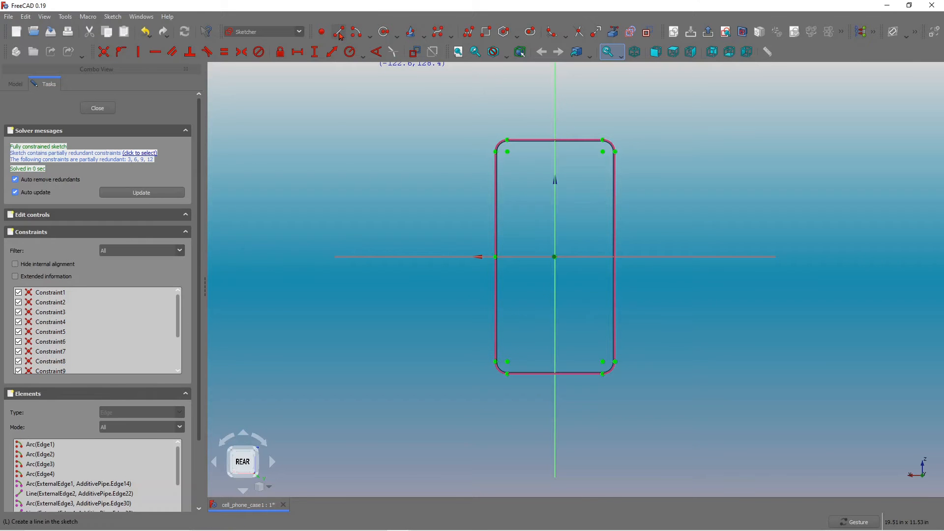
scroll(498, 121, up, 5)
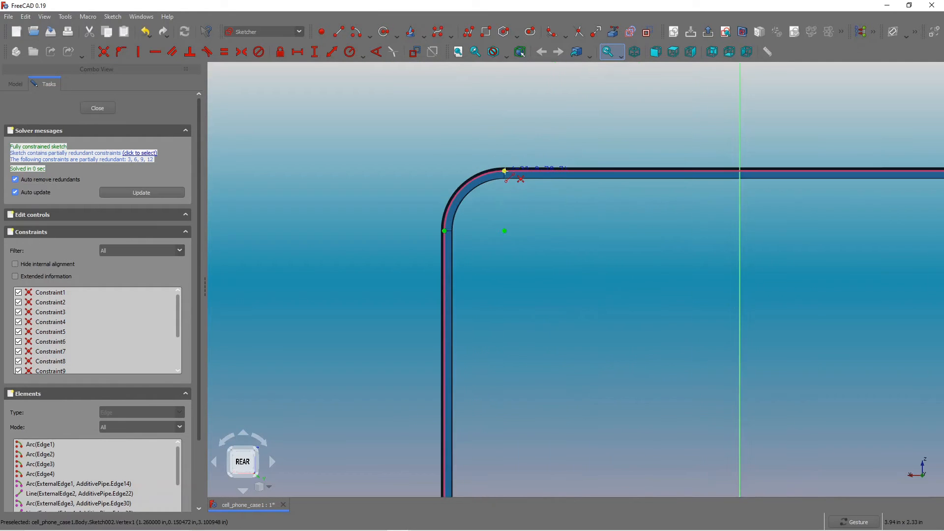
click(504, 171)
scroll(470, 131, down, 4)
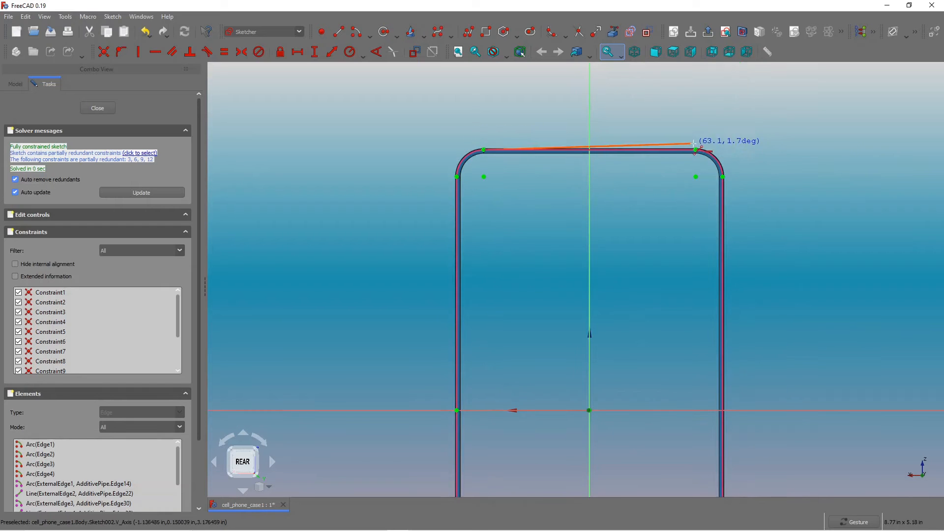
scroll(725, 156, down, 3)
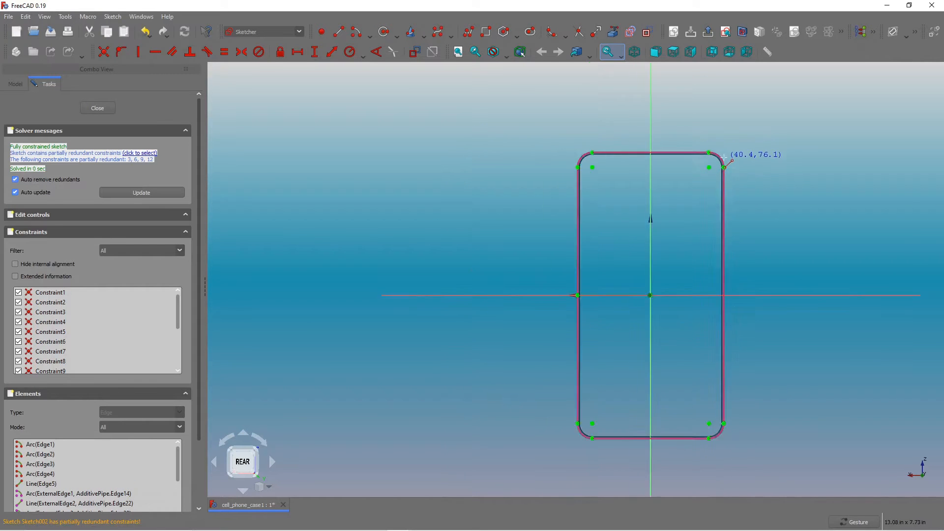
Draw lines along the right and left sides joining the ends of the corner arcs.
scroll(731, 168, up, 2)
scroll(726, 169, down, 3)
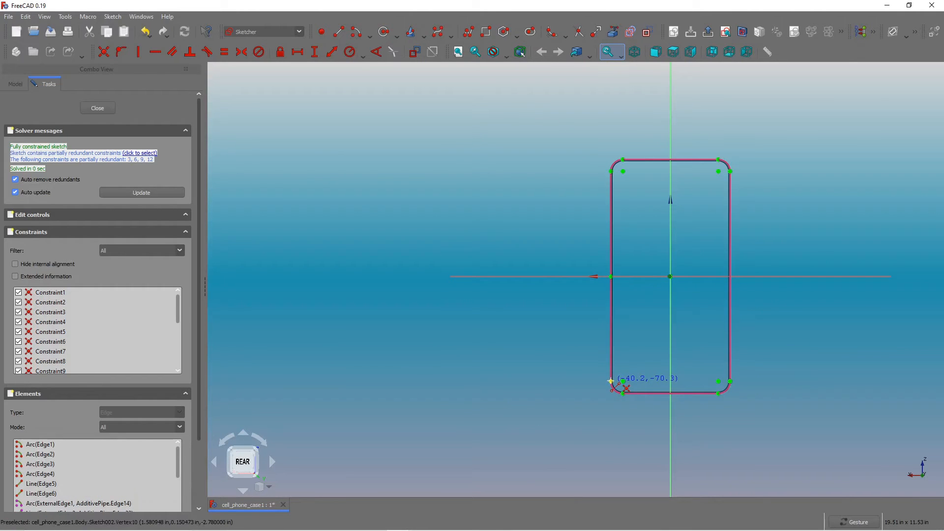
click(611, 381)
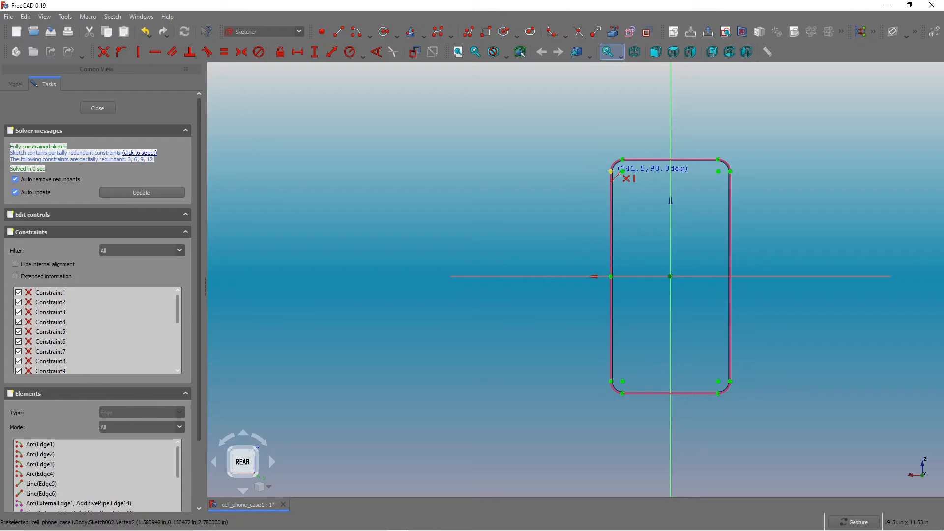
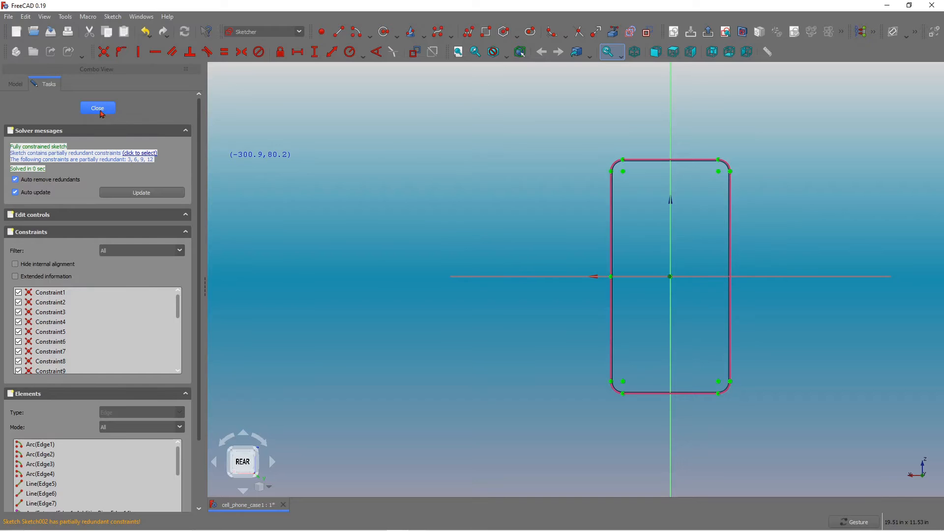
Close the sketch and hide the swept wall so only the new sketch outline shows.
click(99, 111)
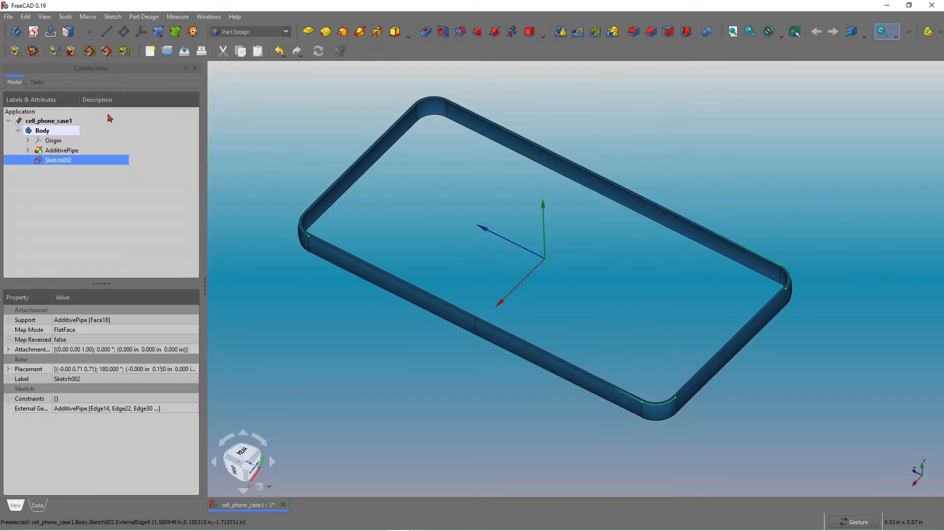
click(42, 131)
key(space)
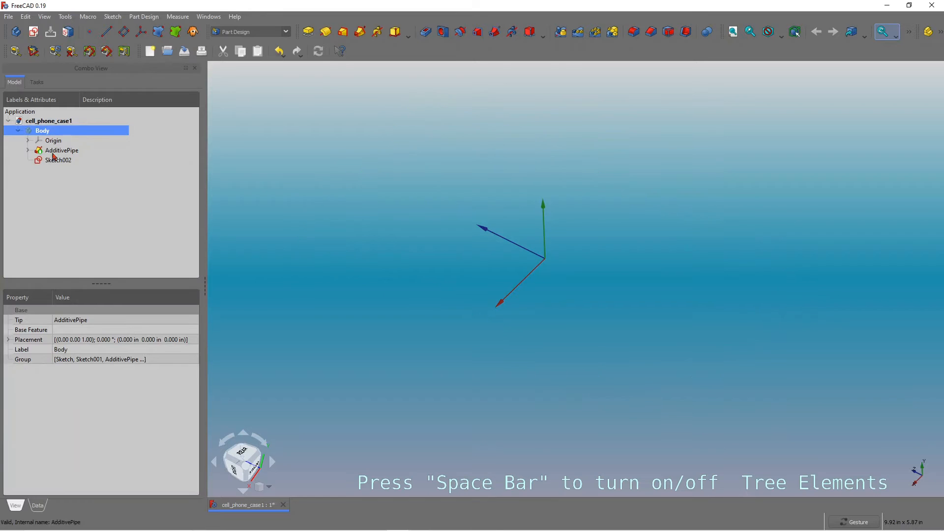
click(52, 153)
click(54, 160)
click(58, 152)
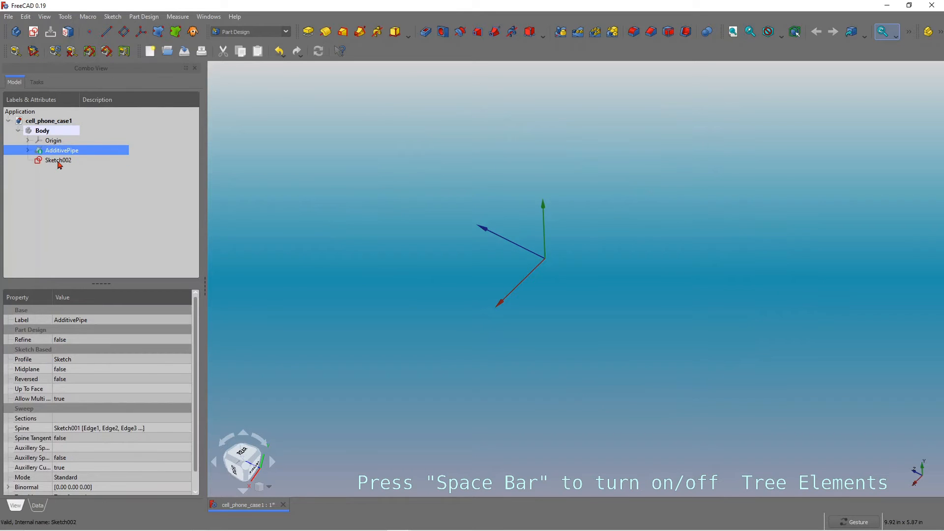
click(58, 161)
key(space)
click(48, 133)
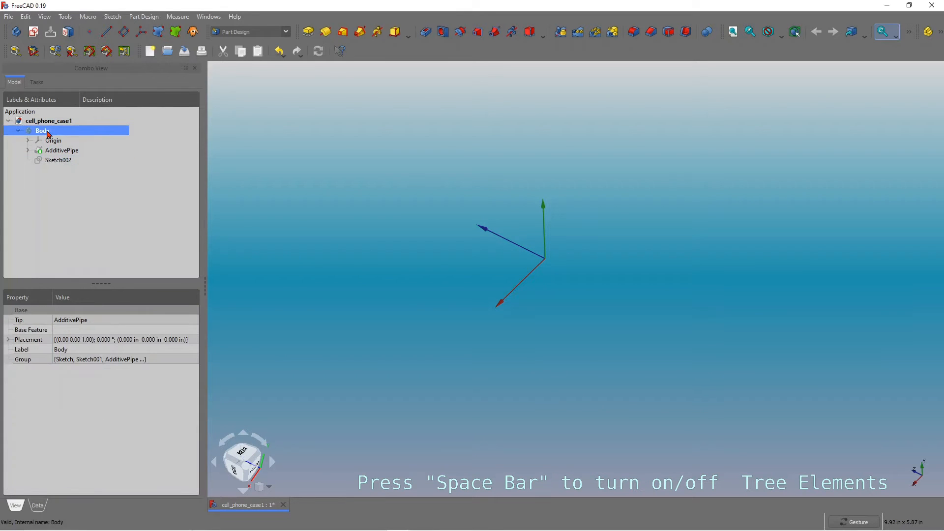
click(57, 160)
key(space)
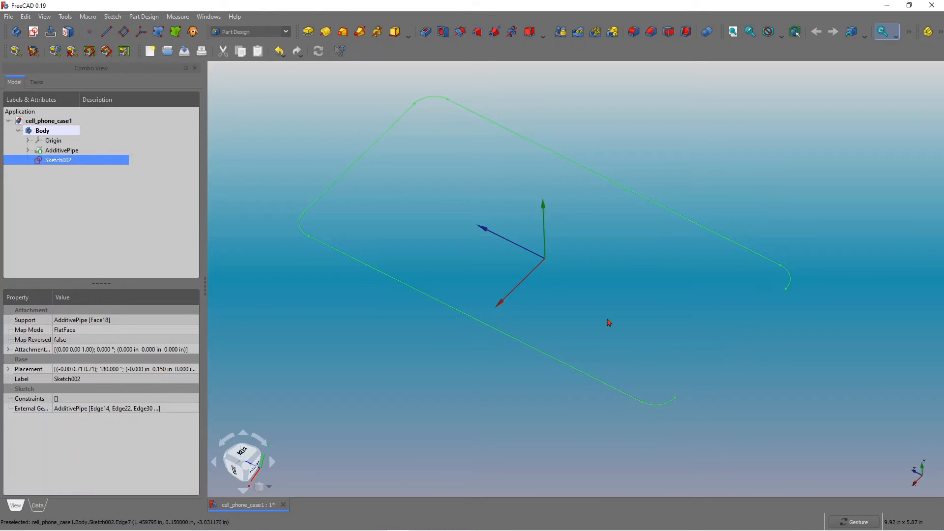
Reopen the sketch, draw a line along the bottom edge joining the two bottom corner arcs, and close it.
double_click(49, 160)
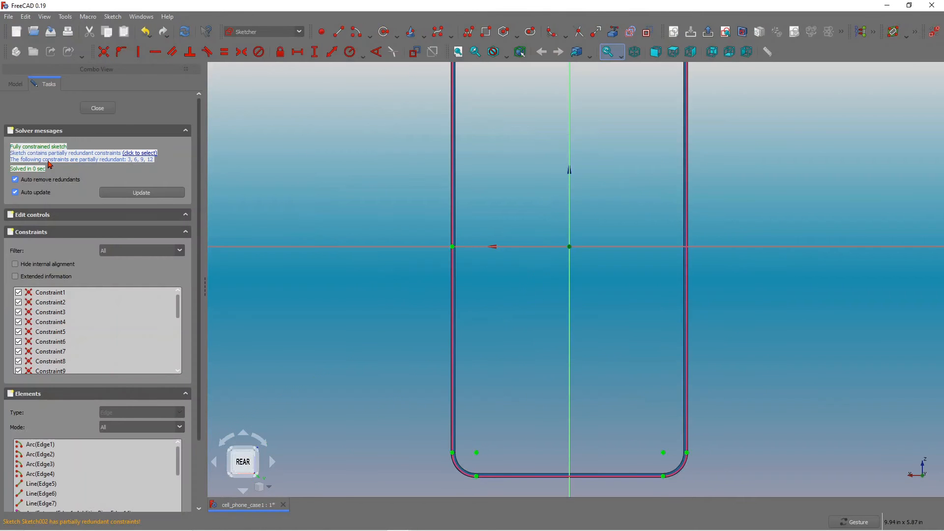
scroll(470, 358, down, 3)
scroll(527, 411, up, 3)
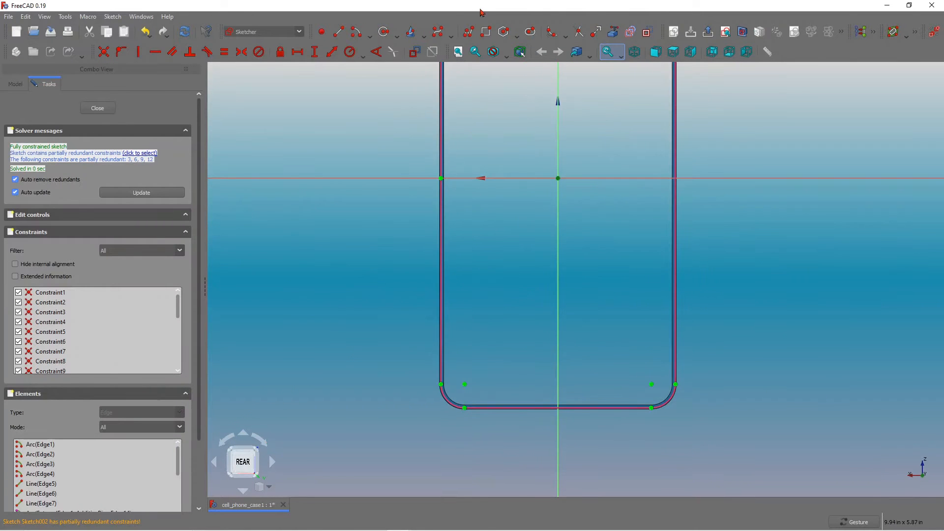
click(338, 31)
click(465, 408)
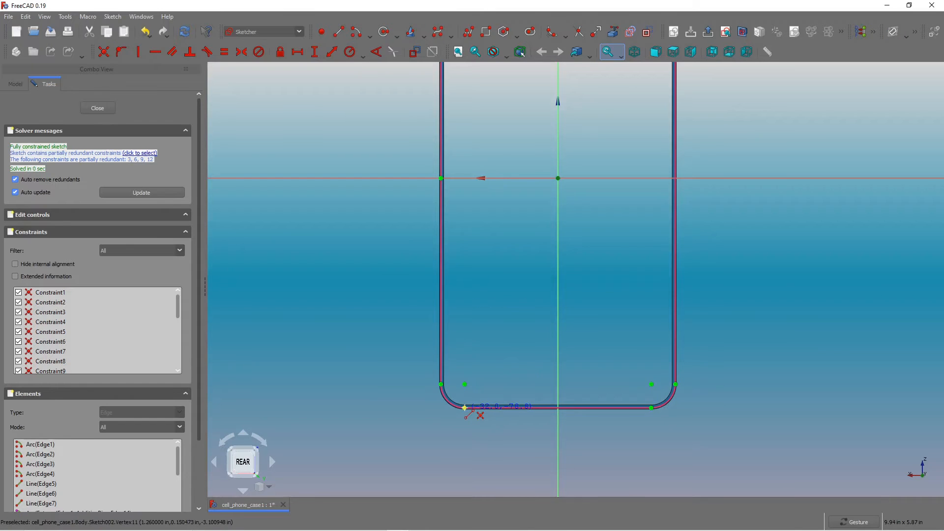
click(652, 408)
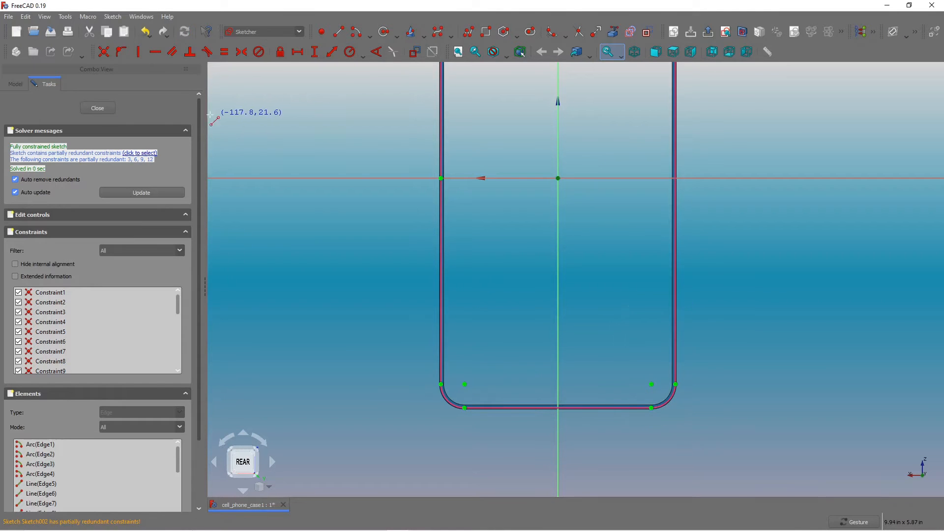
click(98, 108)
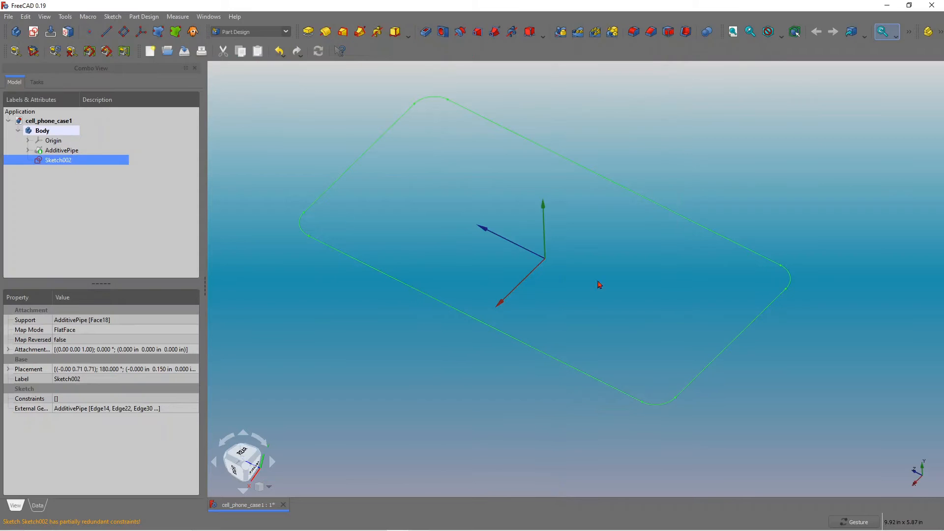
Reopen the sketch and draw a rectangle from the top-left corner arc's centre to the bottom-right corner arc's centre.
double_click(59, 161)
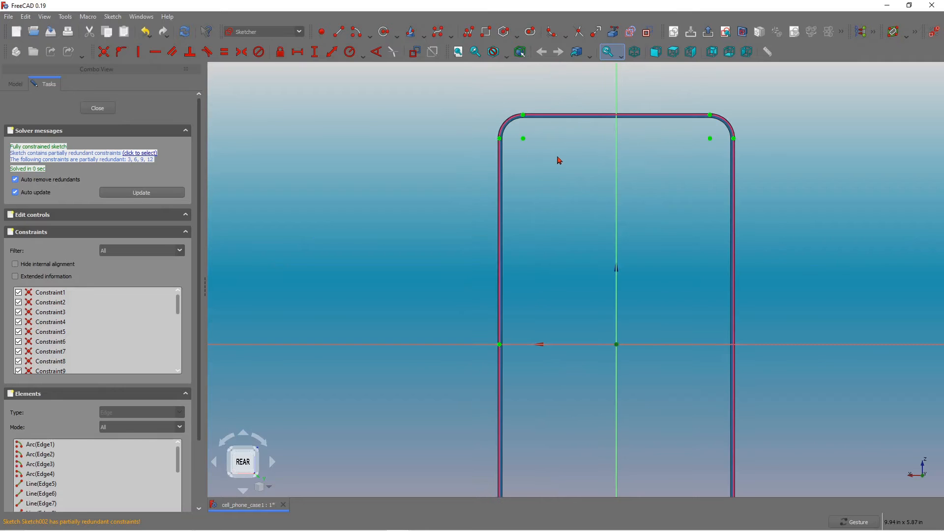
scroll(545, 159, down, 3)
scroll(543, 160, up, 1)
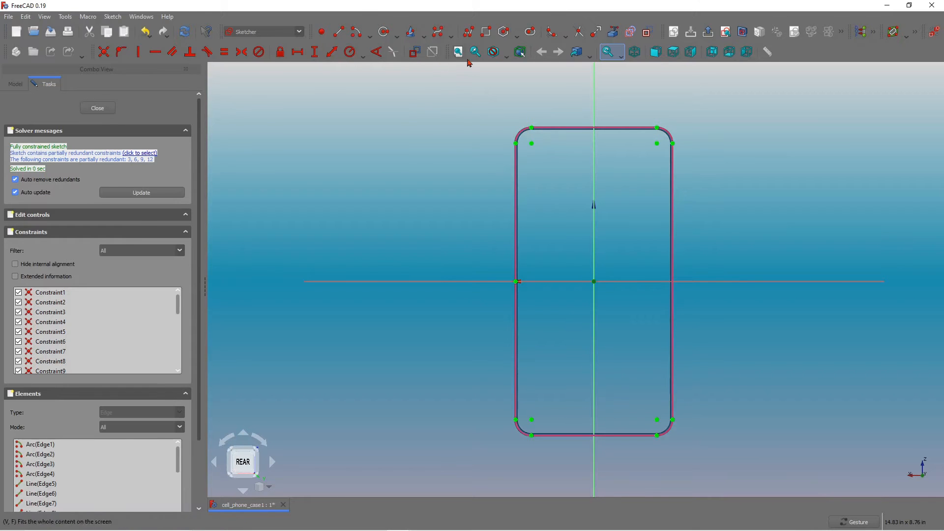
click(486, 33)
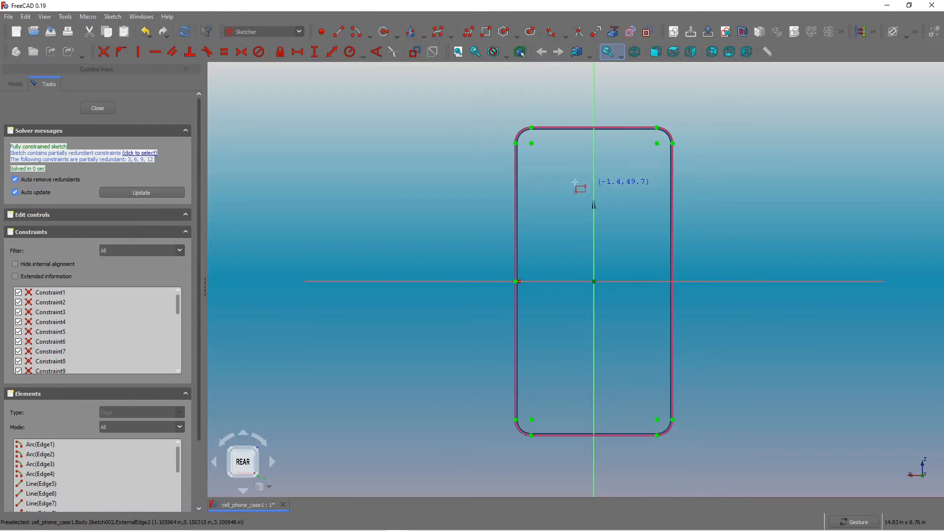
click(526, 136)
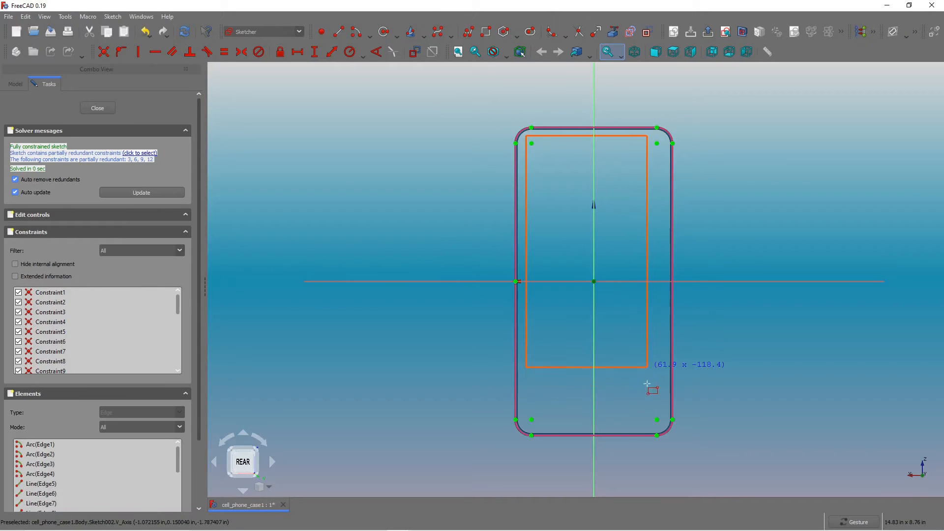
click(663, 427)
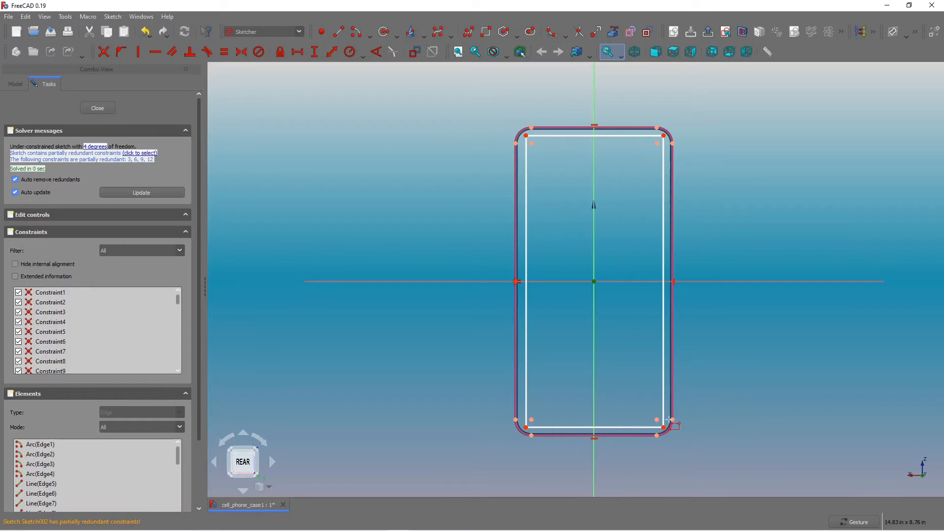
Fillet the inner rectangle's two top corners.
scroll(526, 111, up, 2)
scroll(560, 153, down, 2)
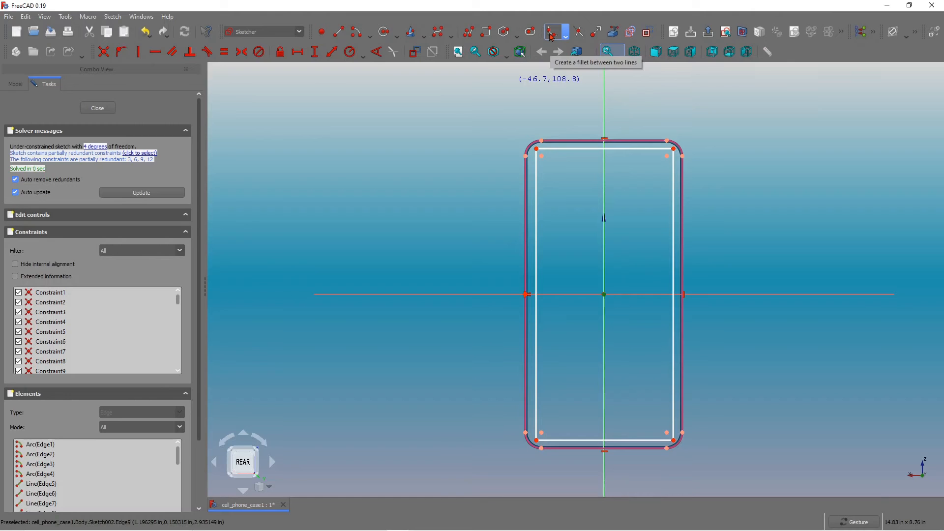
scroll(548, 158, up, 2)
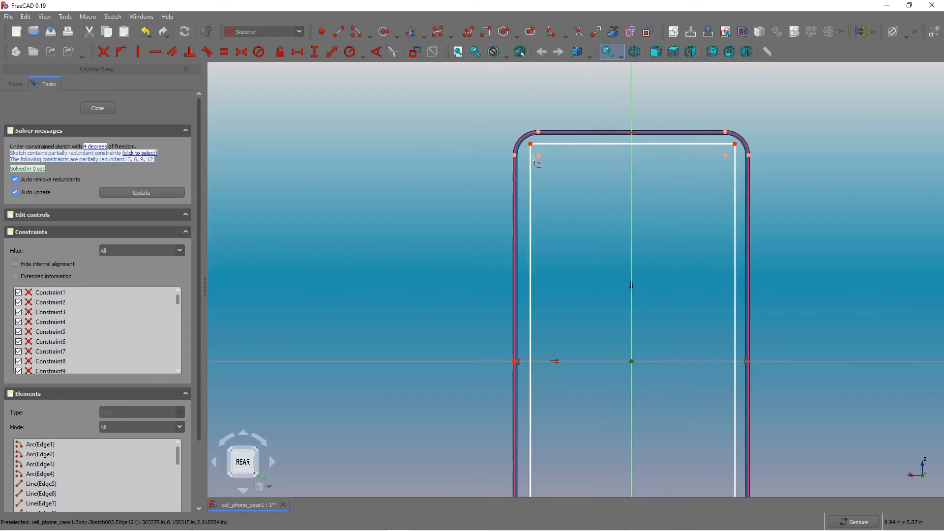
click(531, 162)
click(544, 144)
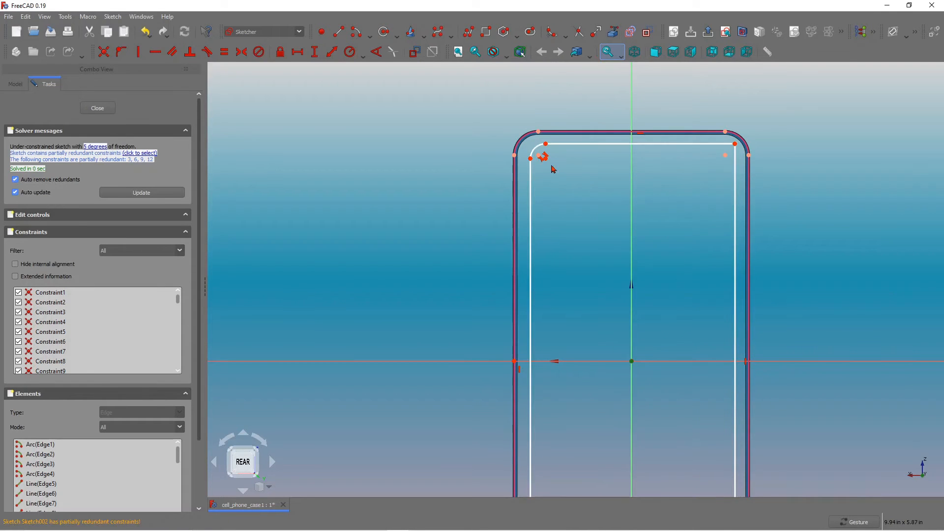
click(721, 145)
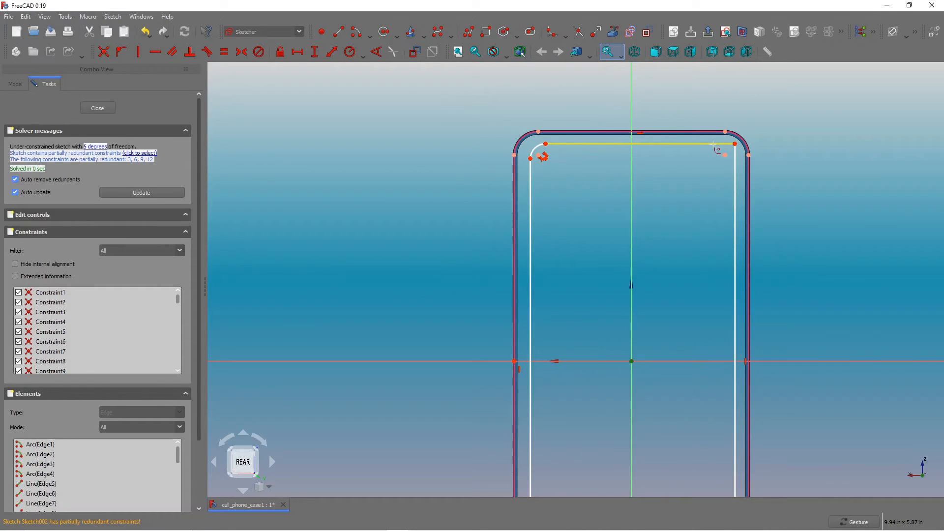
click(736, 170)
Fillet the inner rectangle's two bottom corners.
scroll(712, 161, down, 3)
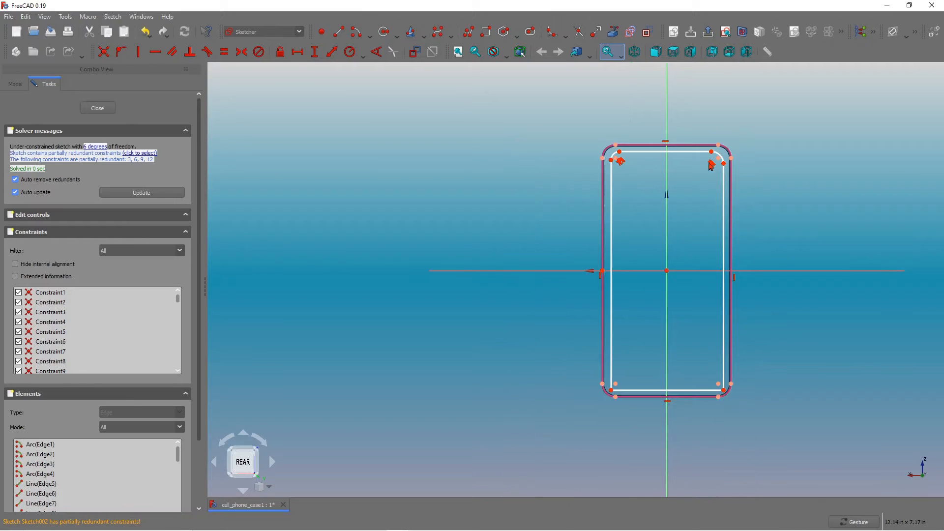
click(714, 390)
click(724, 369)
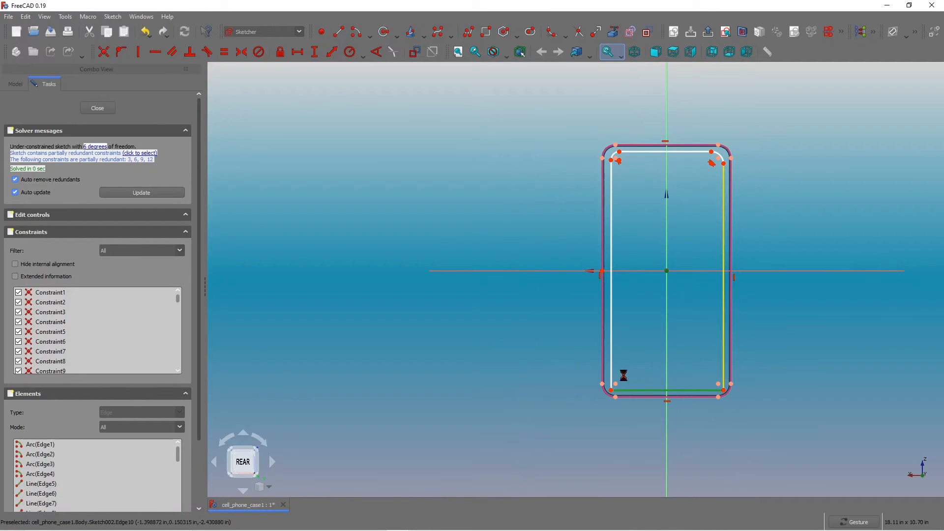
click(628, 391)
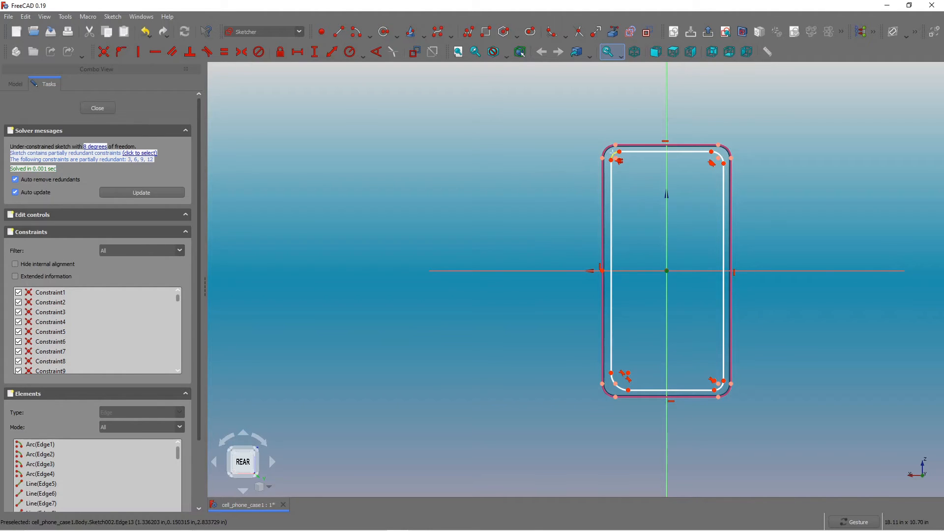
Constrain the four inner fillet arcs to be equal to one another.
click(614, 156)
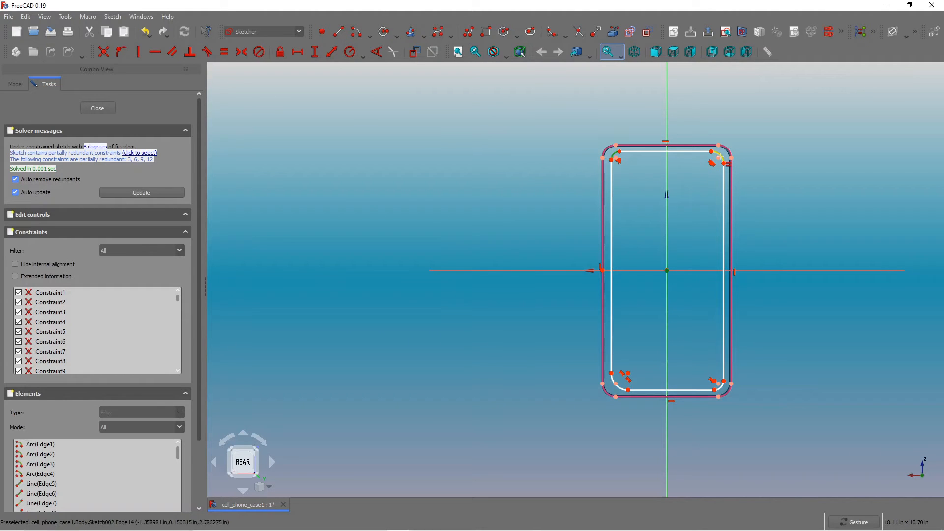
click(721, 159)
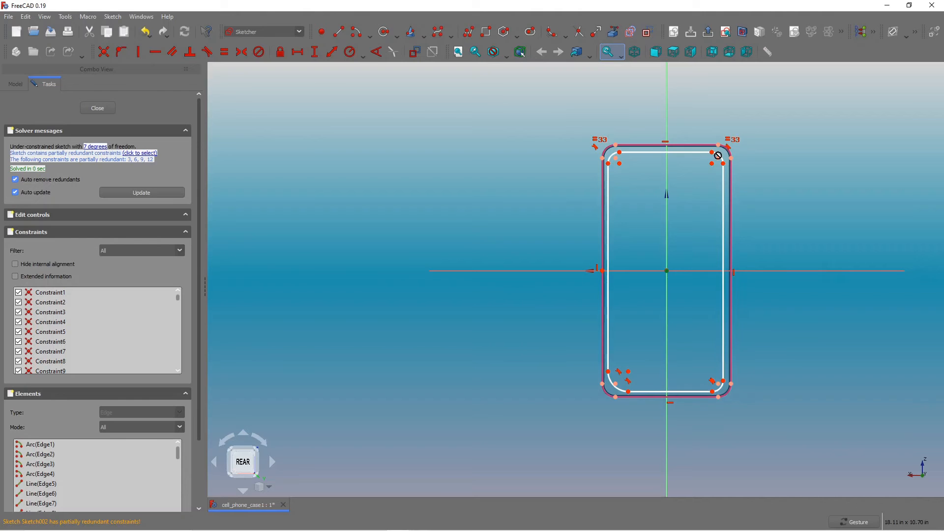
click(719, 158)
click(719, 388)
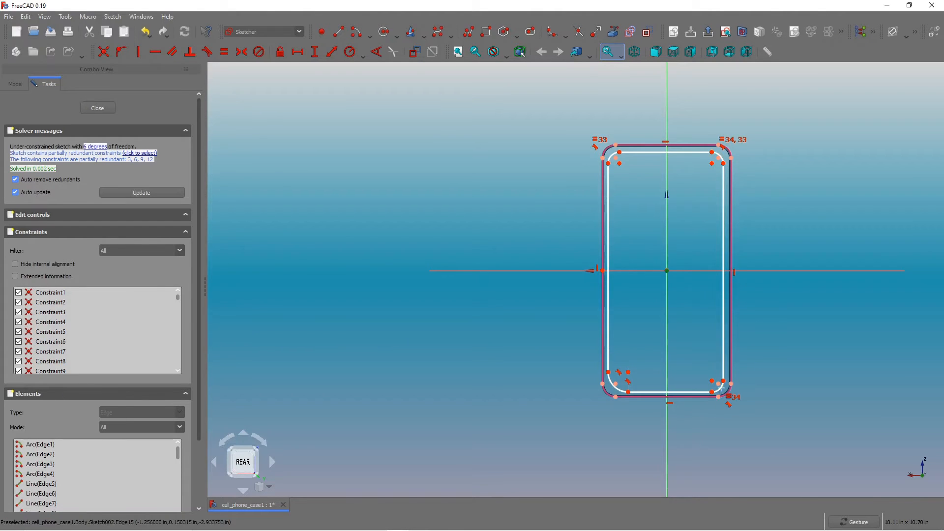
click(618, 388)
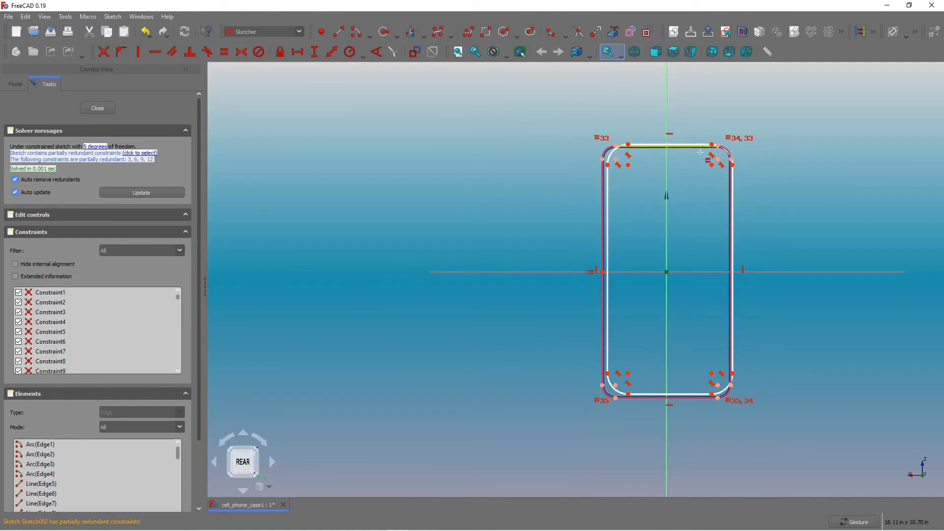
Set the radius of the top-left inner fillet arc to 0.25 in.
scroll(647, 143, up, 3)
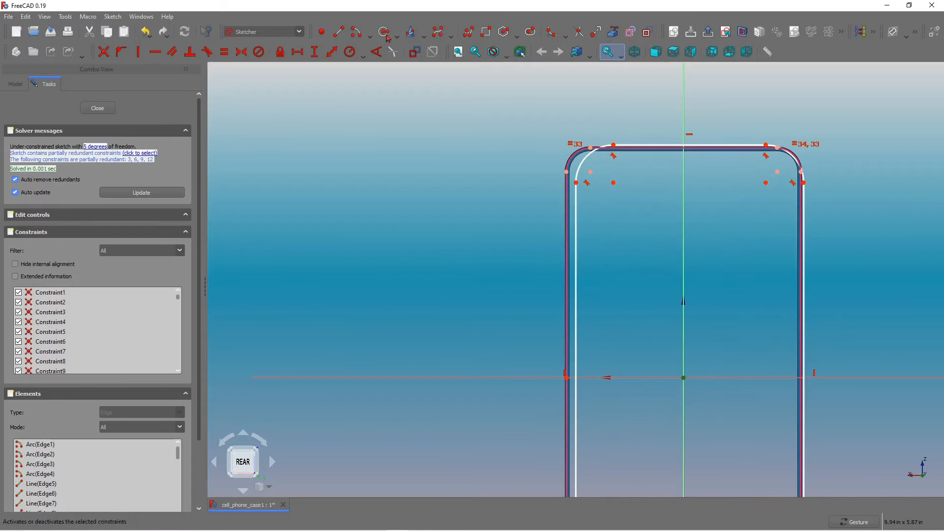
click(350, 51)
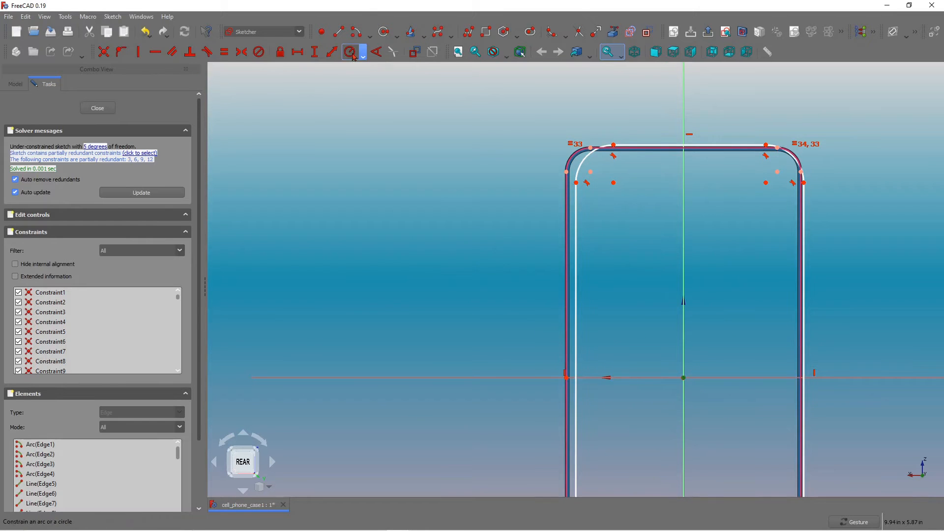
click(588, 158)
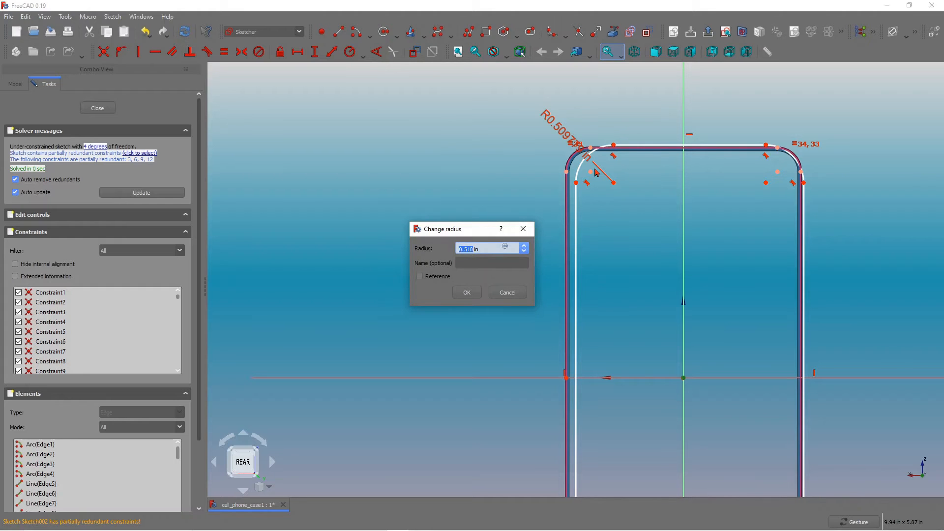
text(0.)
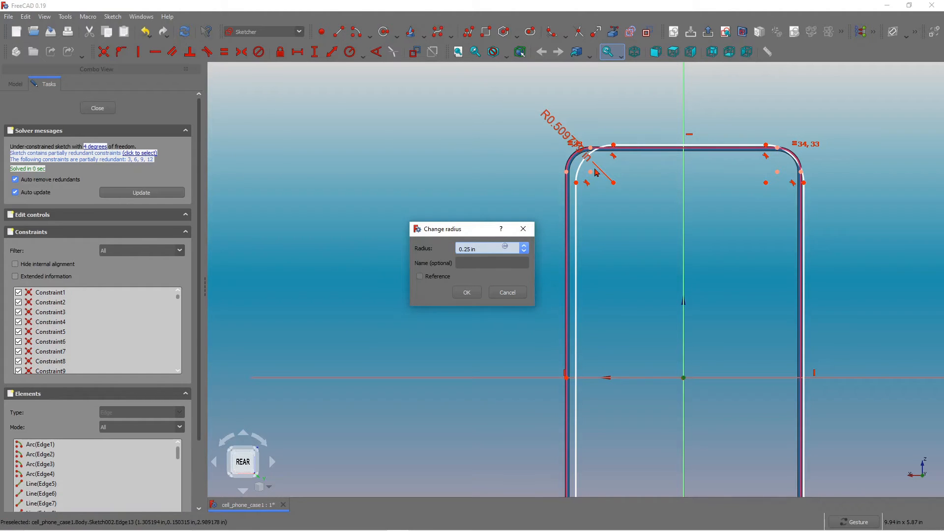
key(Return)
scroll(595, 175, down, 2)
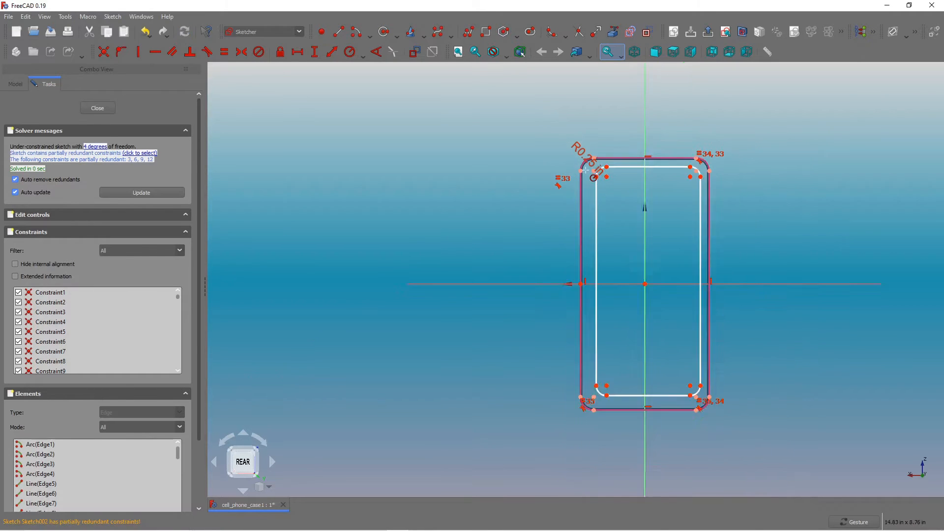
scroll(585, 169, down, 1)
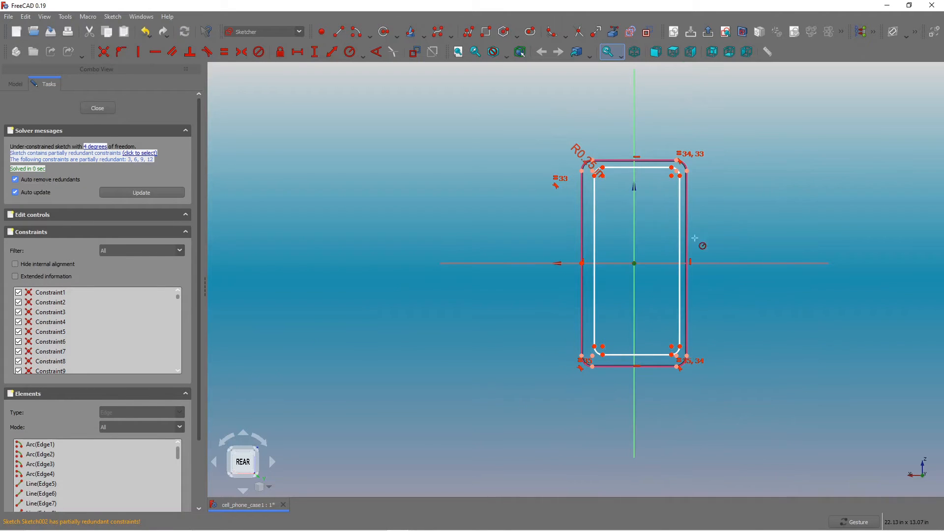
scroll(627, 193, up, 3)
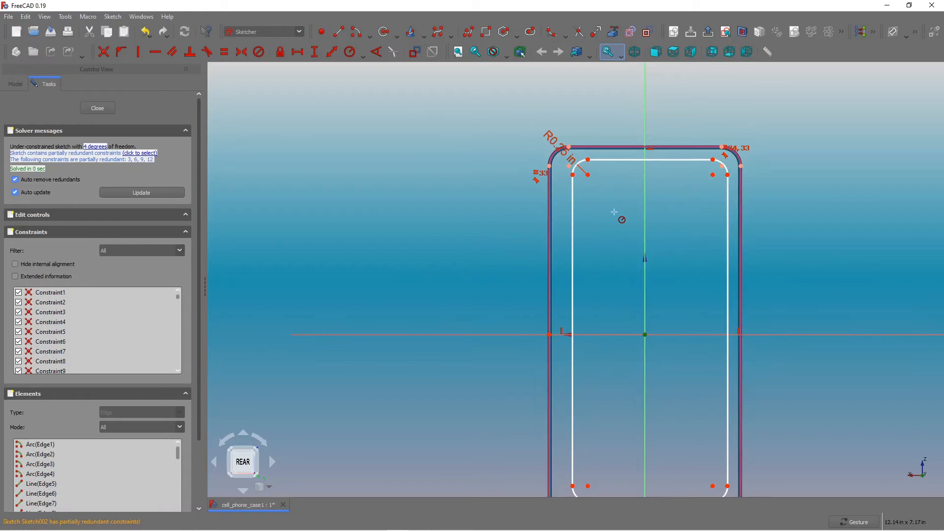
scroll(648, 240, down, 1)
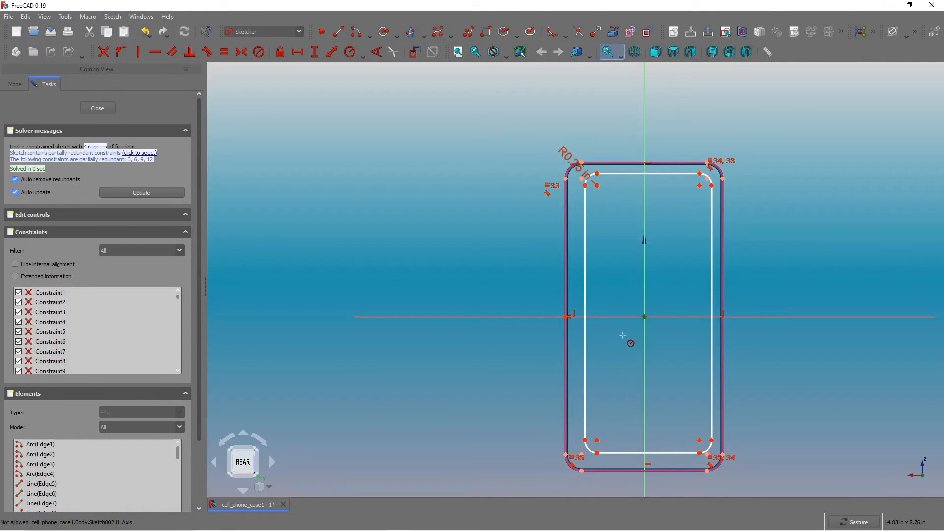
scroll(624, 336, up, 1)
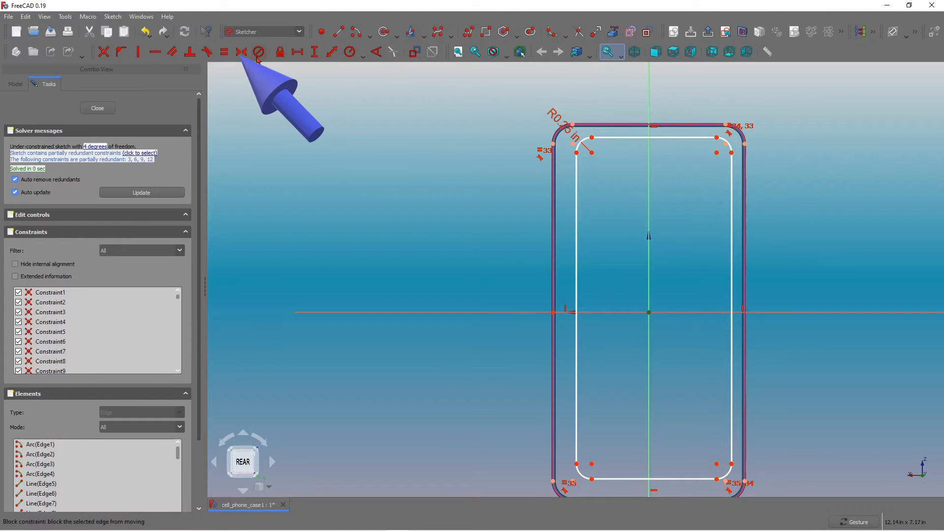
Make the inner rectangle's two top fillet endpoints symmetric about the vertical axis.
click(241, 52)
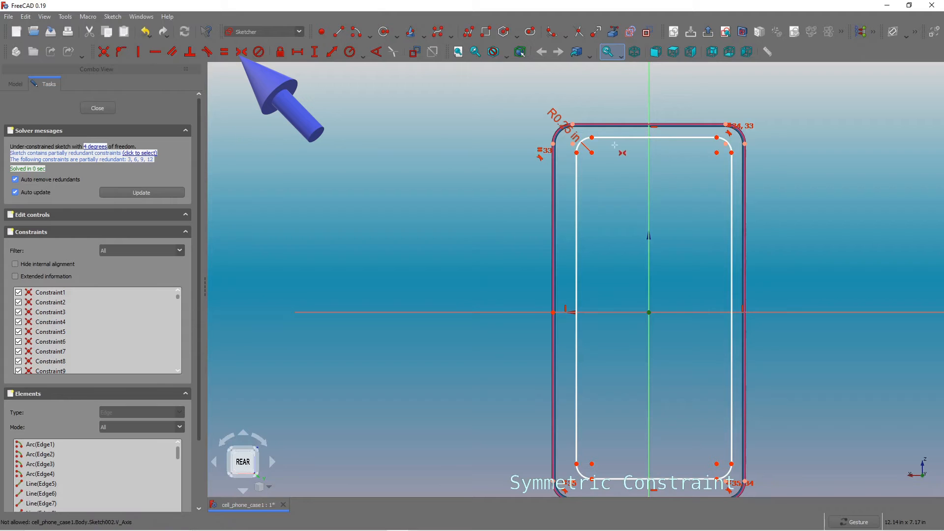
click(592, 137)
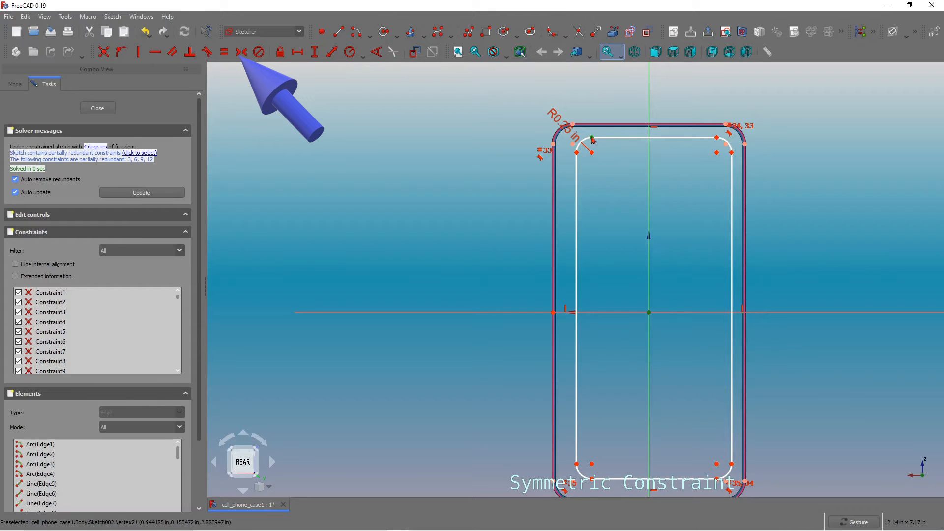
click(716, 137)
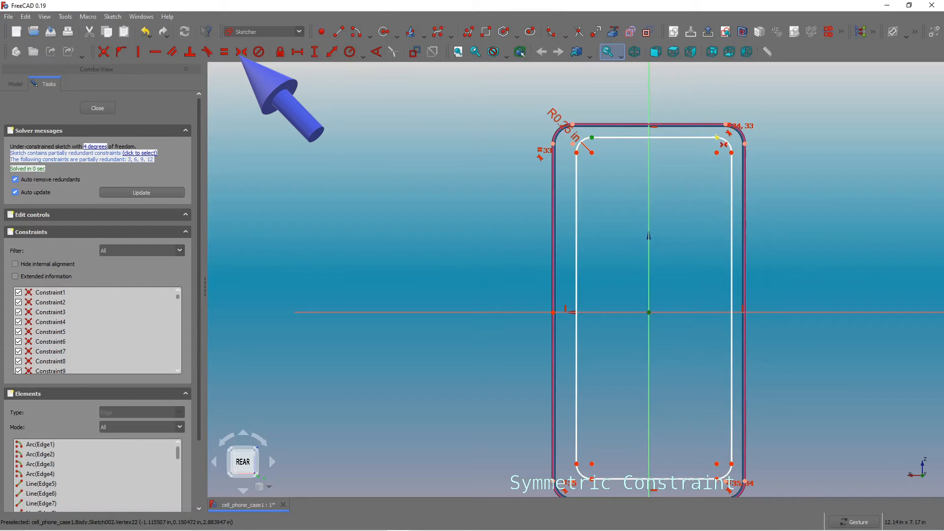
click(649, 176)
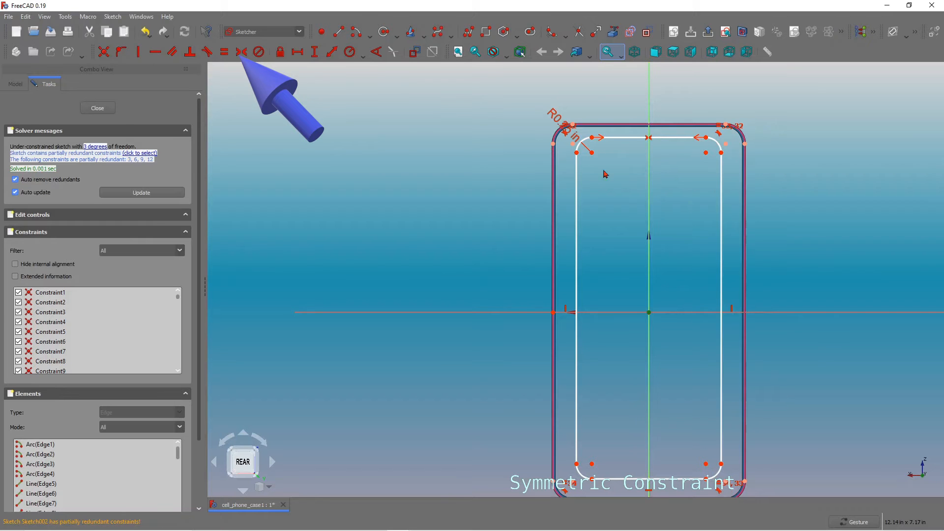
Make the inner rectangle's two right-side fillet endpoints symmetric about the horizontal axis.
click(722, 464)
click(722, 153)
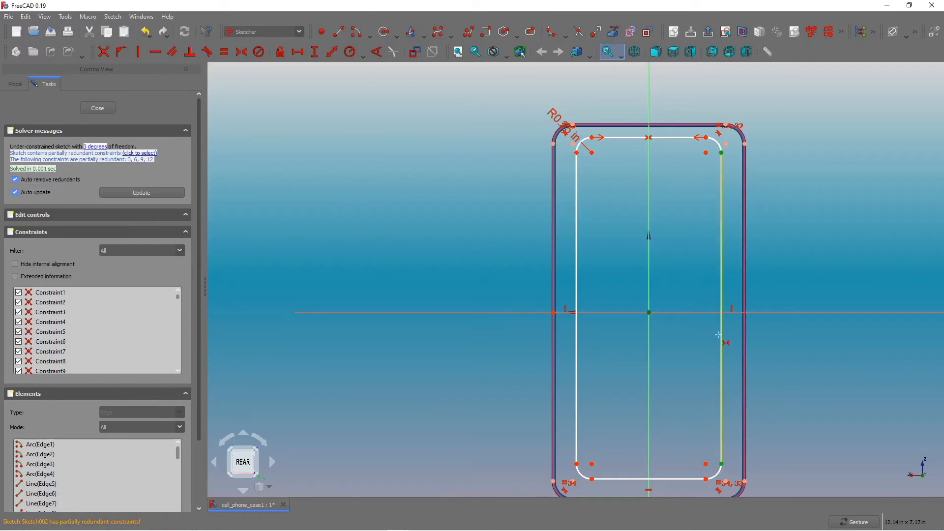
click(706, 313)
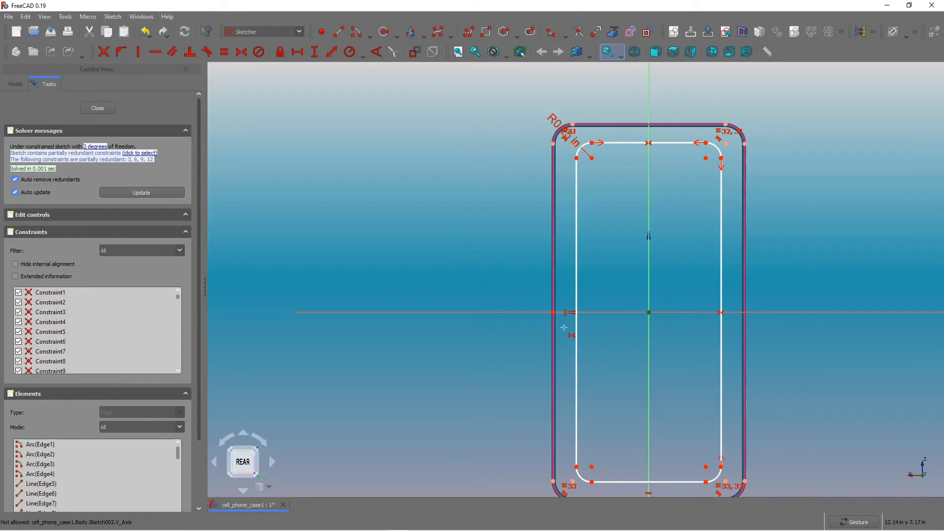
Set the vertical distance from the origin to the inner top edge to 3 in.
scroll(662, 369, down, 2)
scroll(656, 365, up, 2)
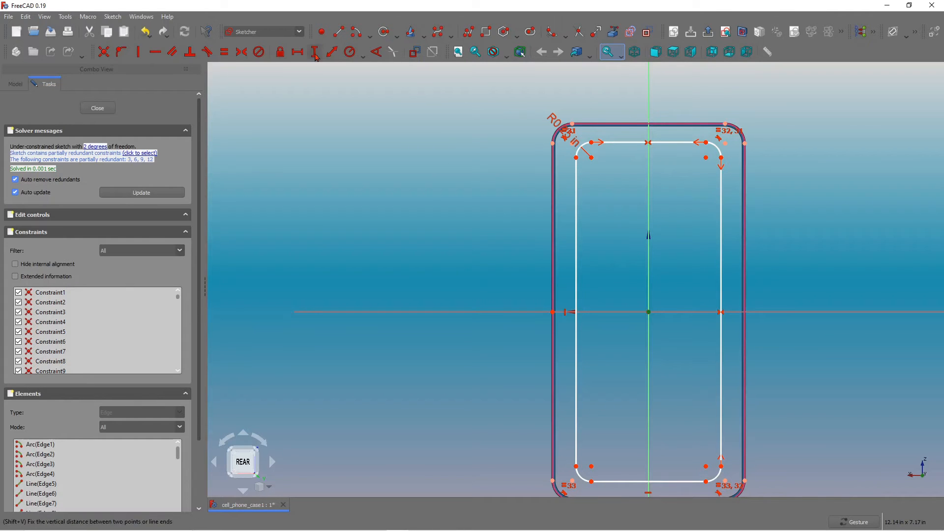
click(707, 143)
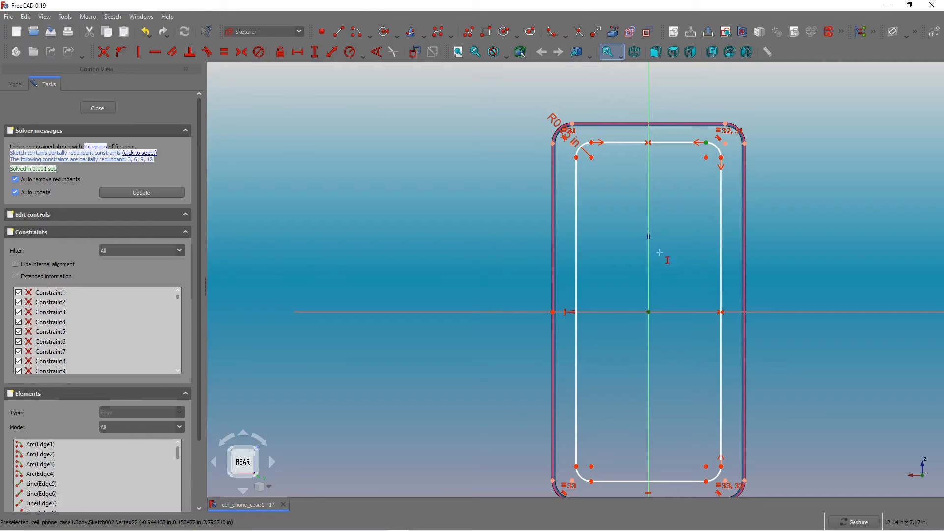
click(648, 312)
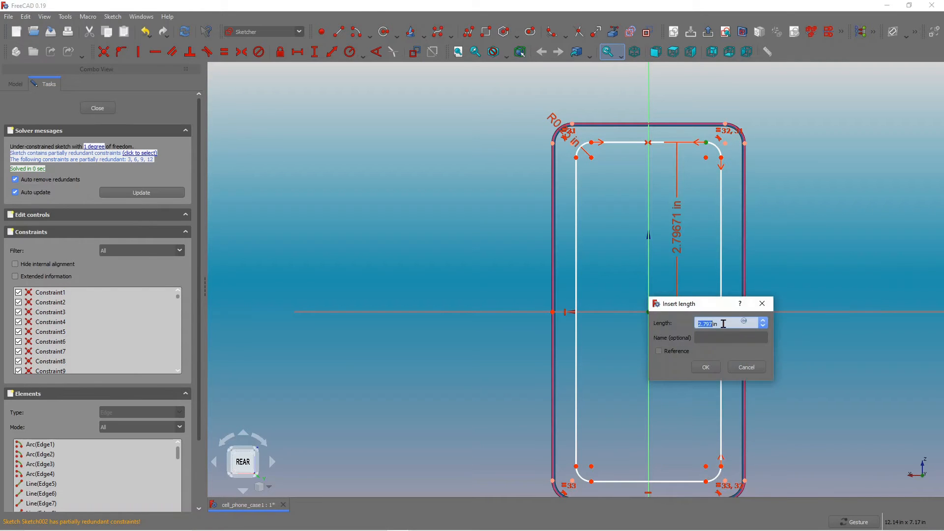
text(3.)
text(0)
key(Return)
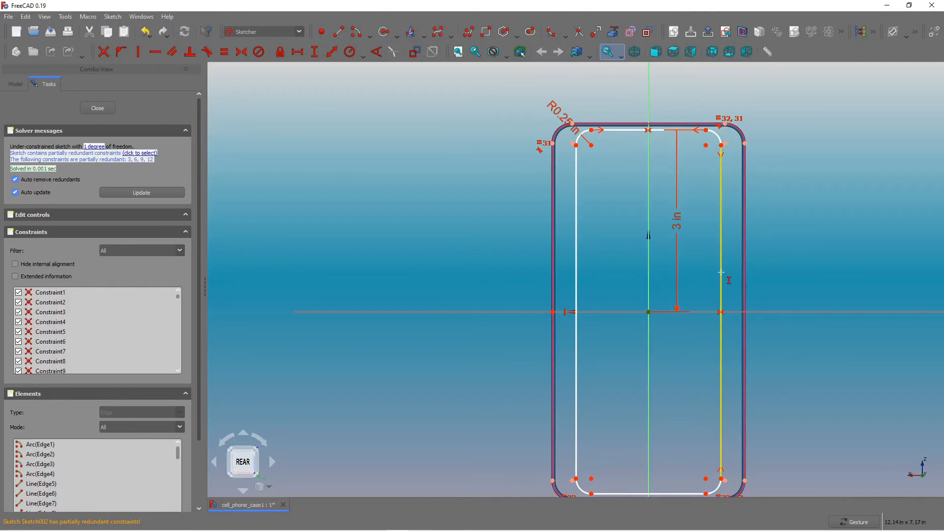
Set the horizontal distance from the origin to the inner left edge to 1.5 in.
click(301, 55)
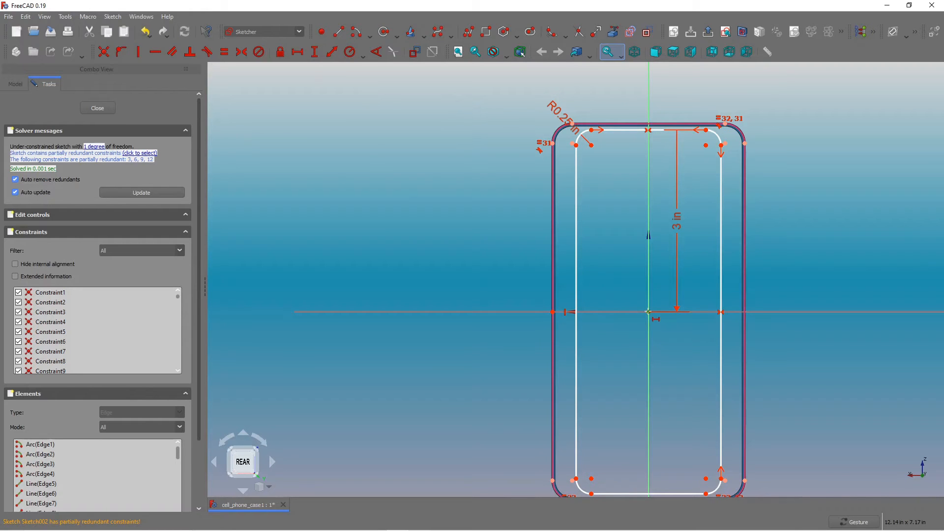
click(648, 312)
click(577, 146)
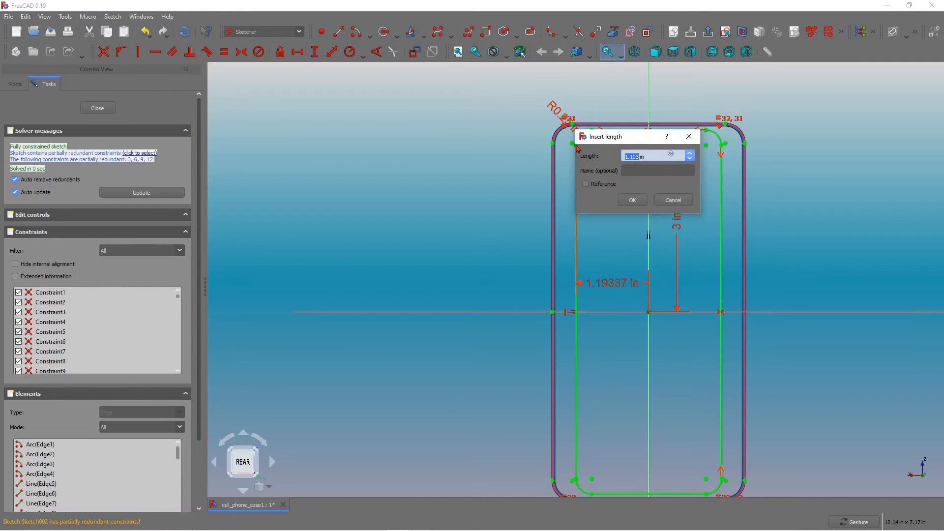
text(1.5)
key(Return)
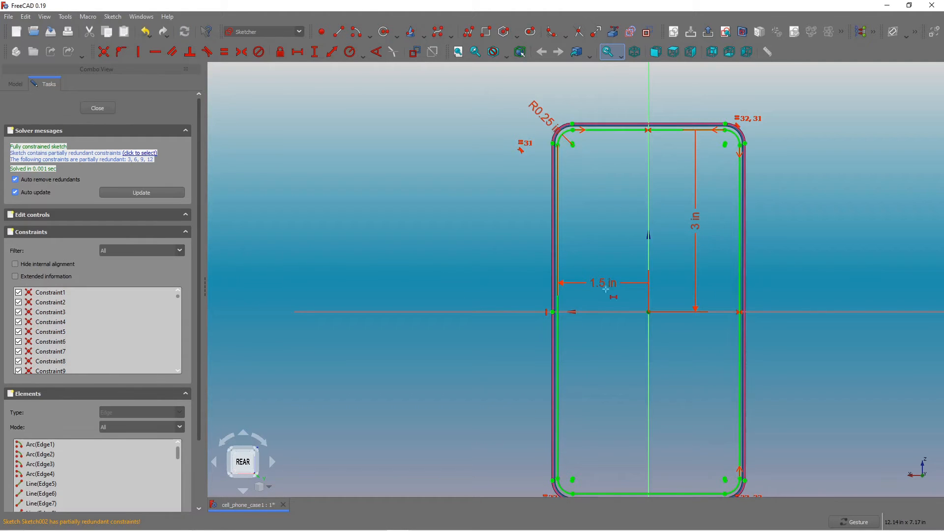
Change the vertical distance dimension to 3.02 in.
scroll(573, 108, up, 3)
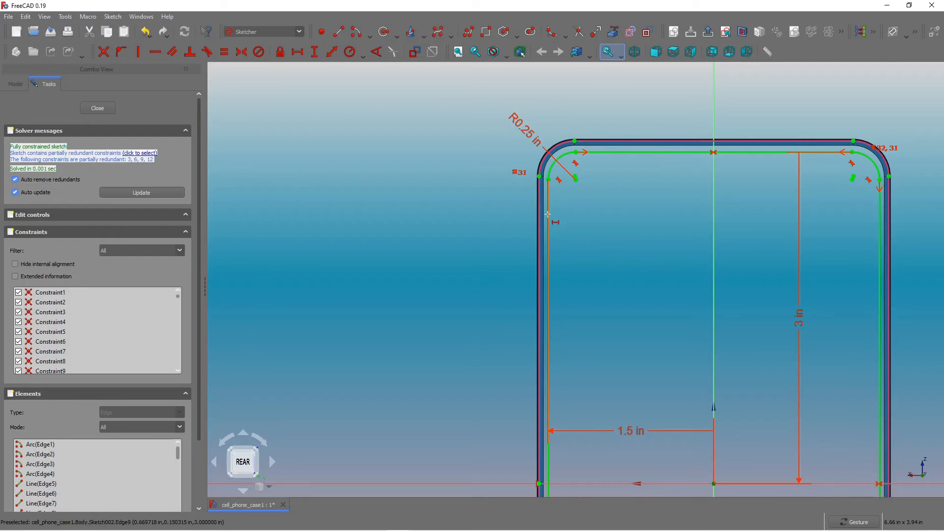
scroll(644, 175, down, 2)
key(Escape)
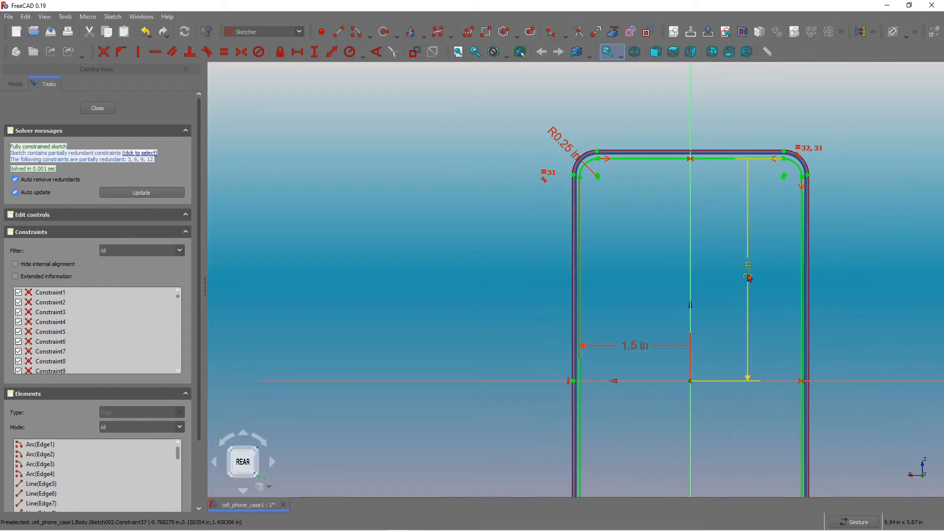
click(748, 276)
double_click(748, 278)
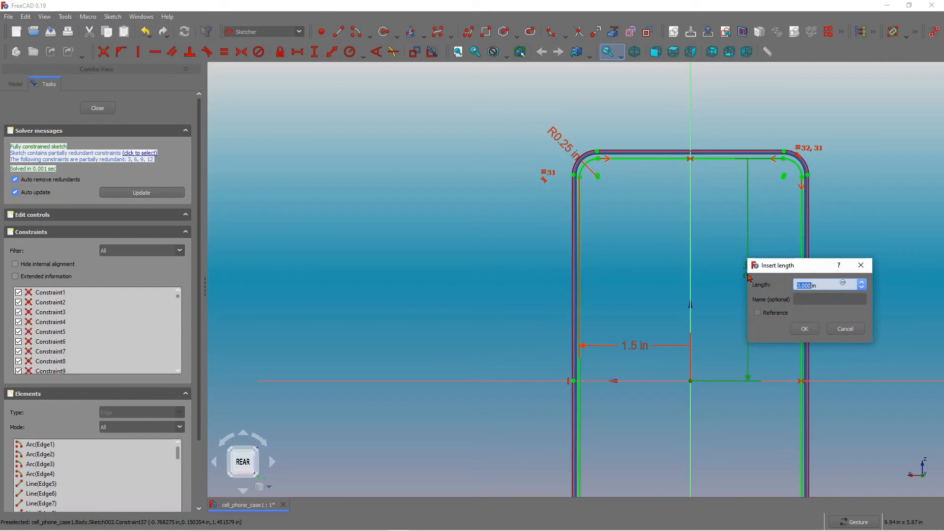
text(3.)
key(Return)
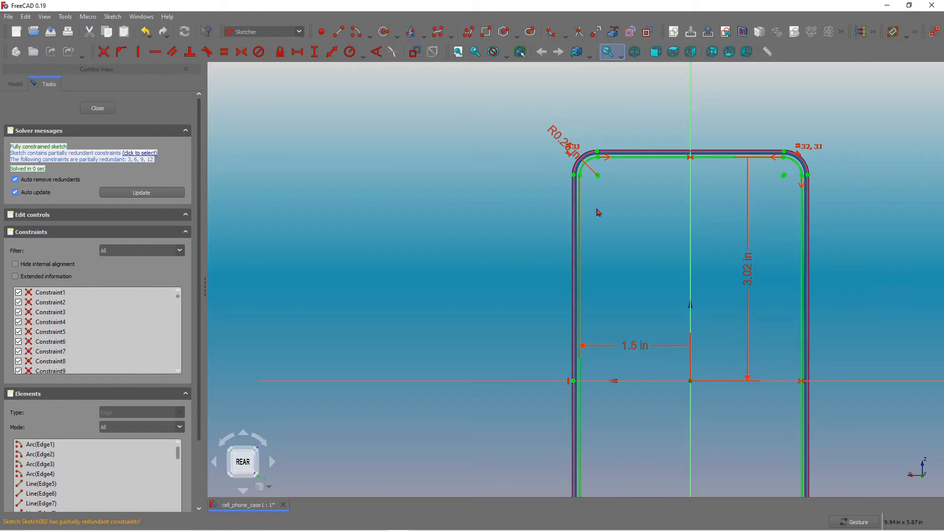
Close the sketch editor.
scroll(598, 213, down, 5)
scroll(593, 358, up, 5)
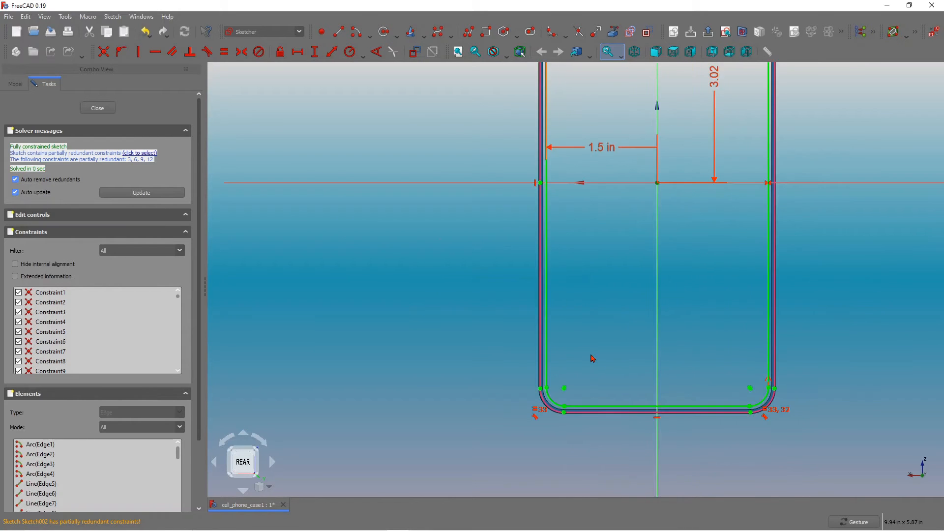
scroll(605, 334, down, 3)
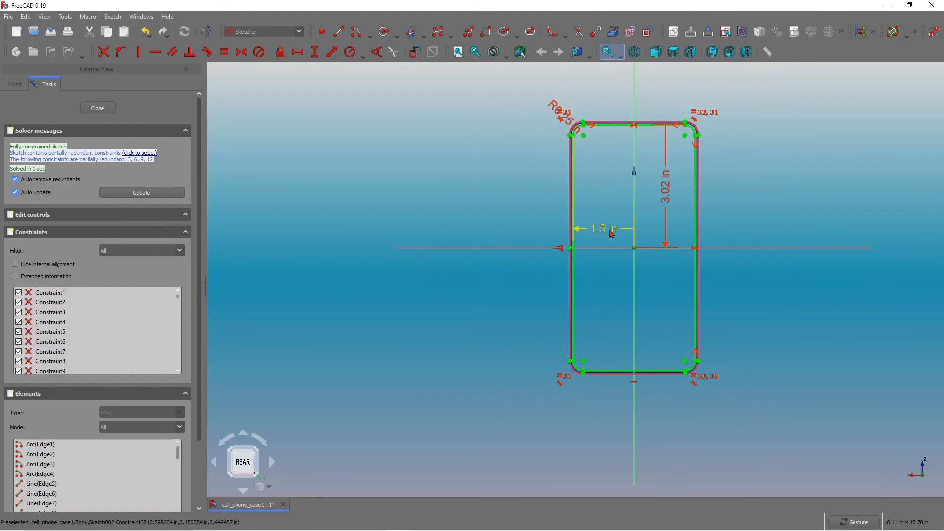
scroll(602, 228, up, 1)
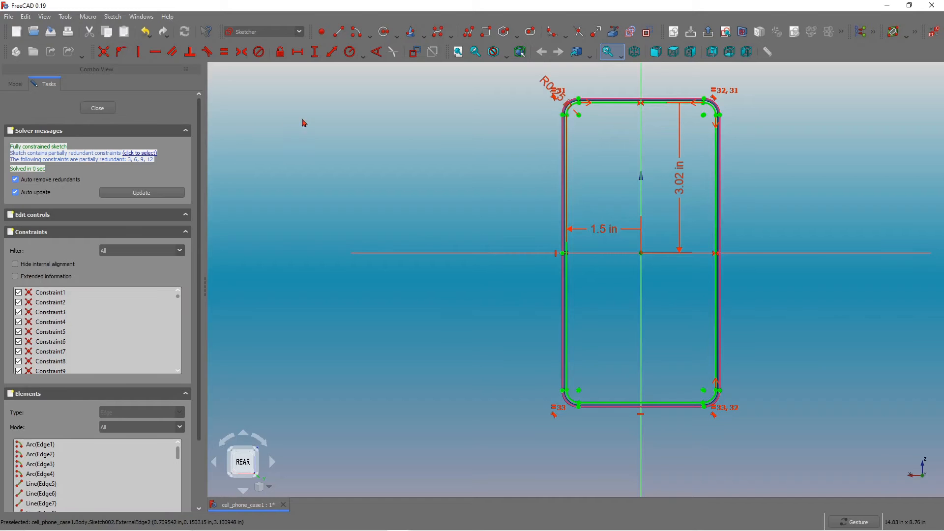
click(102, 109)
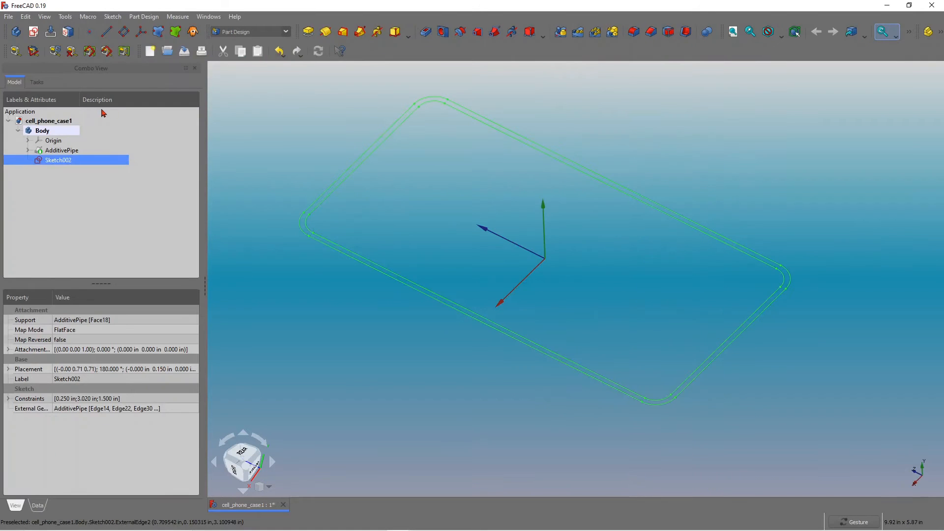
Select the AdditivePipe and toggle its visibility off and on to compare it with the new sketch.
click(68, 154)
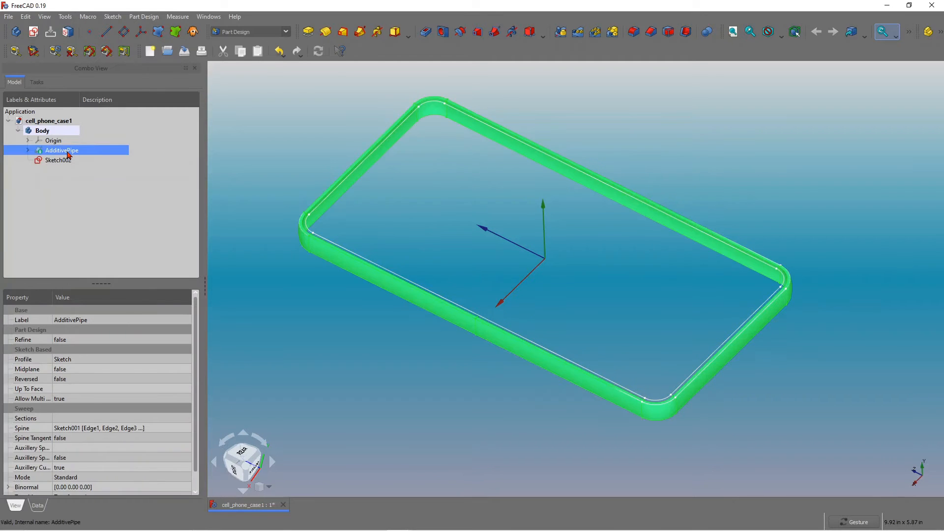
click(294, 157)
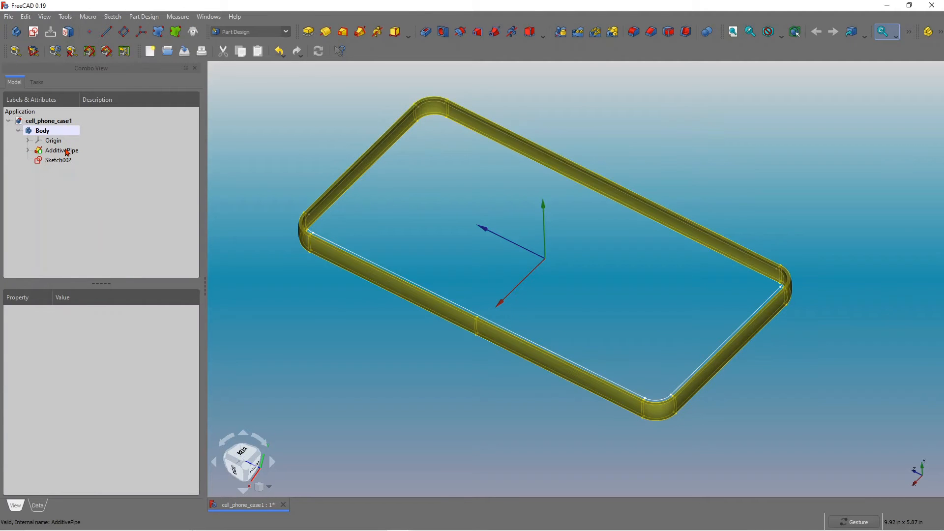
click(67, 153)
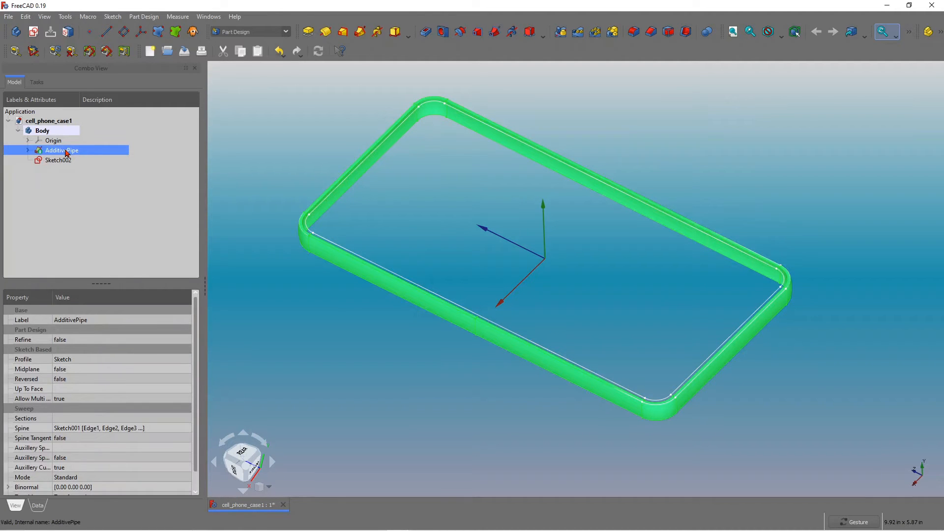
key(space)
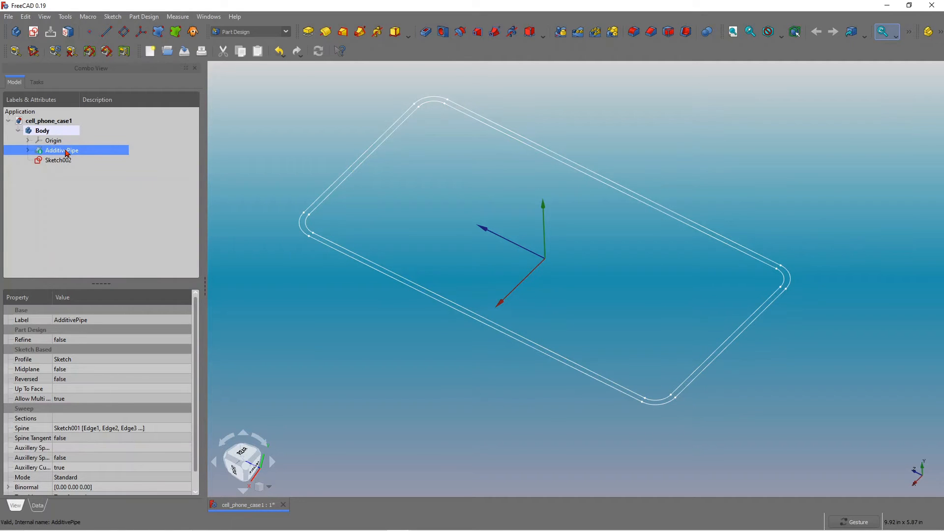
key(space)
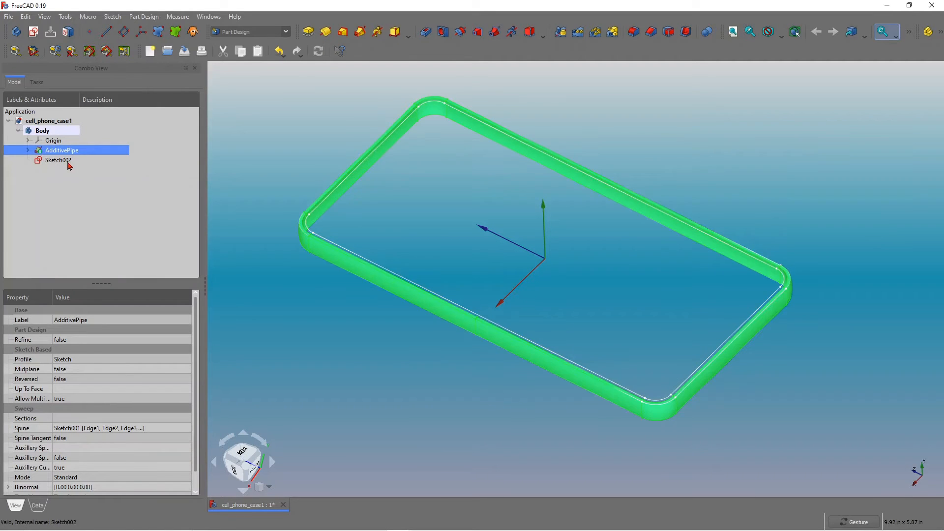
Pad Sketch002 with a length of 0.050 in.
click(66, 162)
mouse_move(586, 272)
mouse_down()
mouse_move(553, 281)
mouse_move(597, 301)
mouse_move(571, 293)
mouse_move(571, 276)
mouse_move(560, 284)
mouse_up()
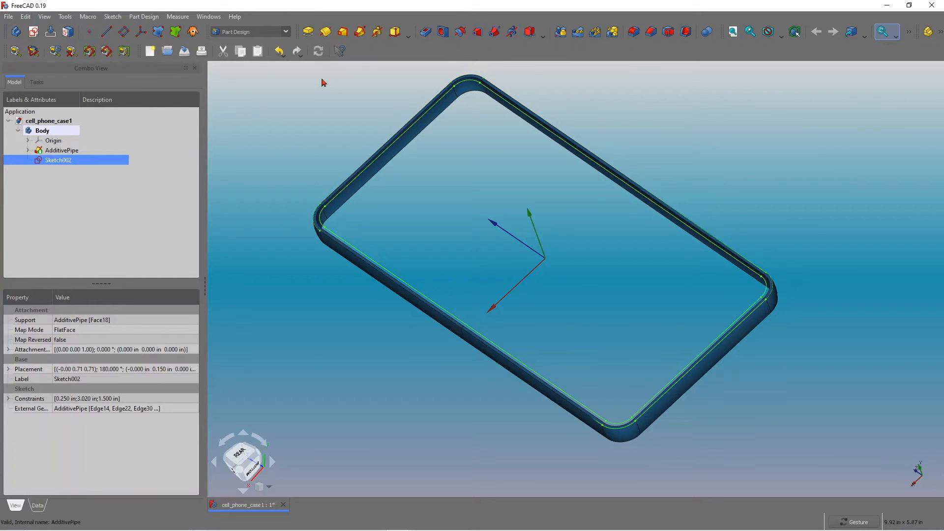
click(309, 33)
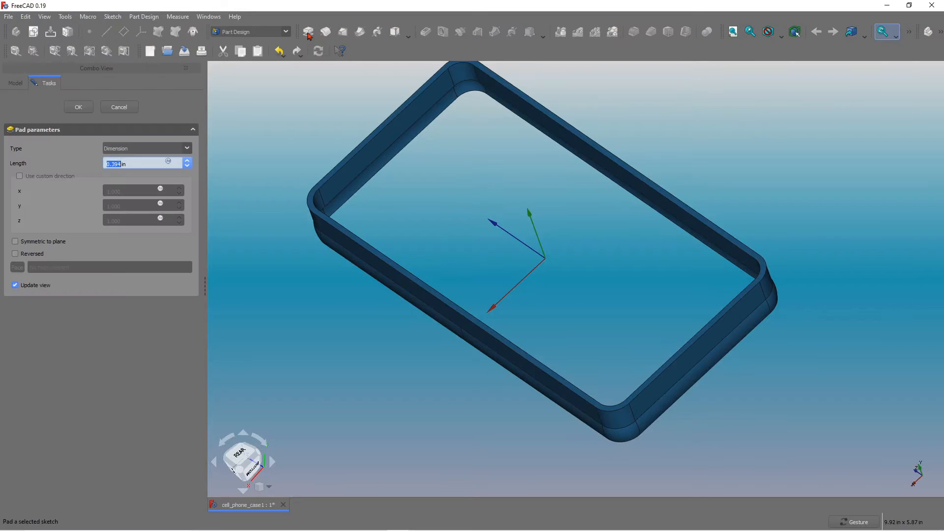
drag(495, 250, 526, 196)
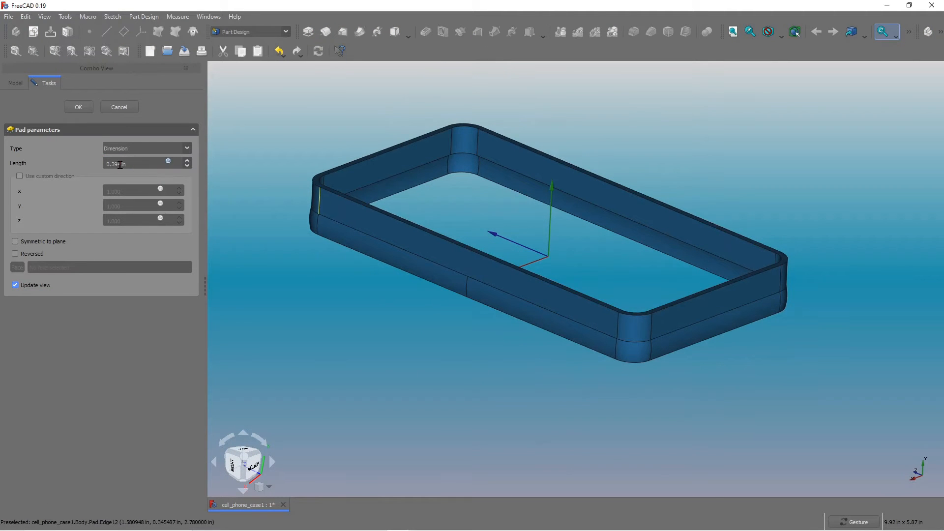
click(121, 165)
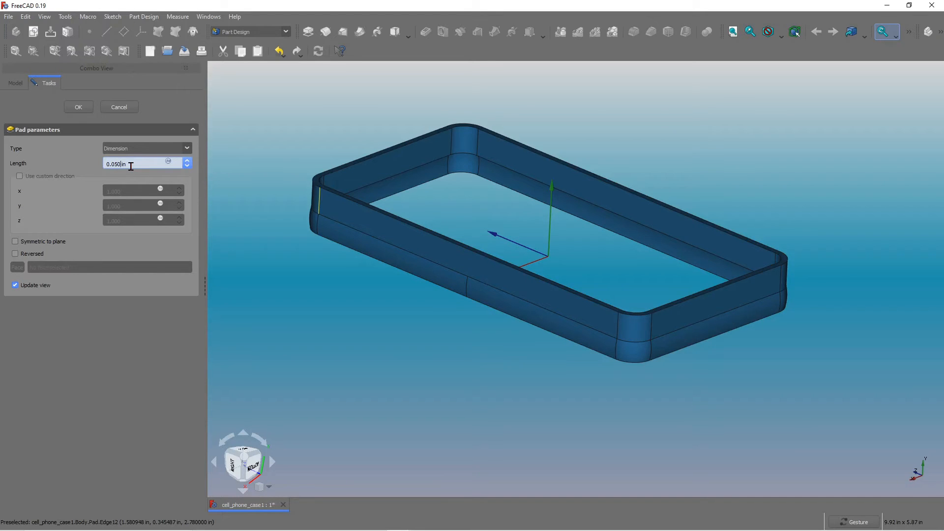
key(Return)
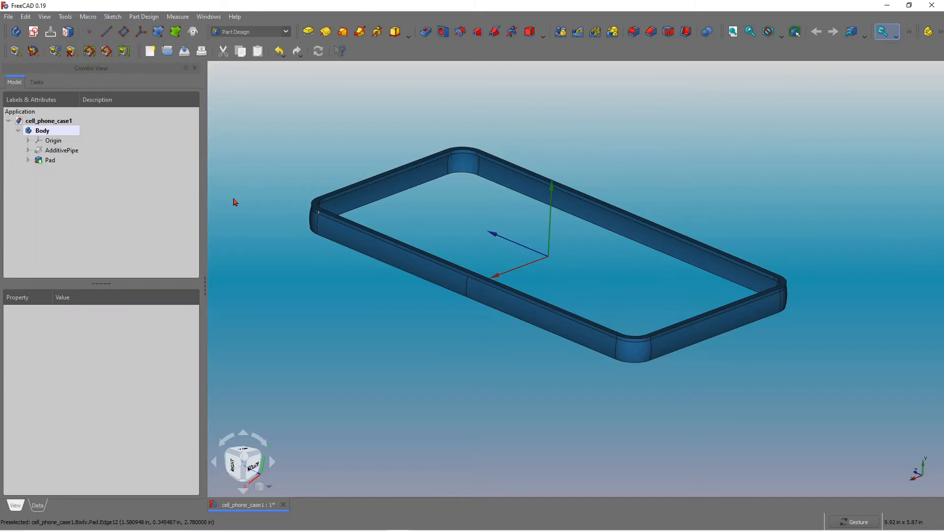
Orbit and zoom around the padded case and toggle the body's visibility to inspect the result.
mouse_move(357, 246)
mouse_down()
mouse_move(402, 216)
mouse_move(397, 232)
mouse_move(362, 255)
mouse_up()
drag(670, 290, 569, 310)
scroll(569, 315, down, 4)
drag(542, 240, 523, 285)
scroll(523, 204, up, 6)
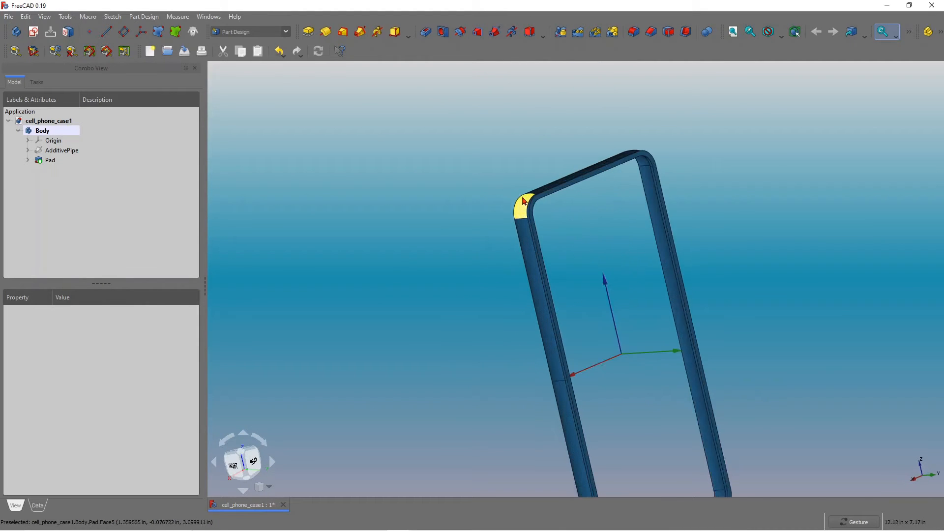
drag(588, 247, 511, 193)
drag(497, 178, 601, 244)
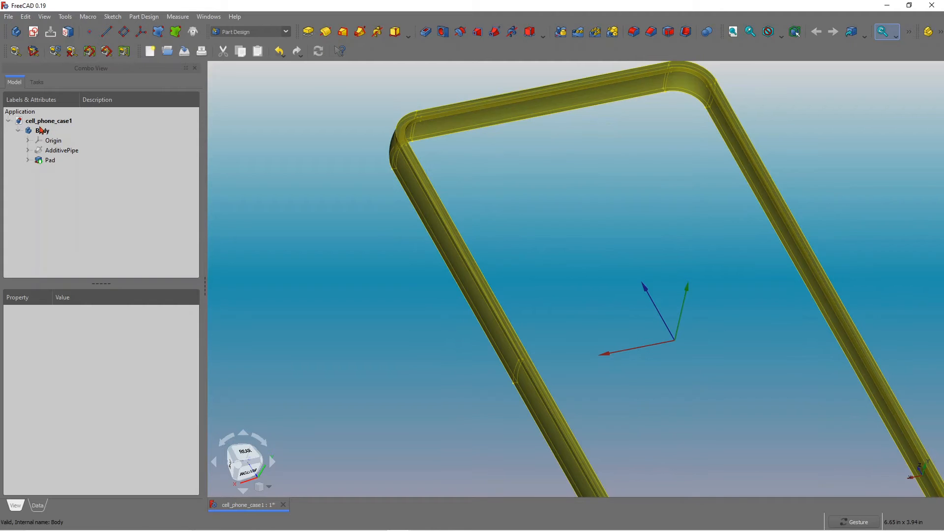
drag(605, 229, 561, 224)
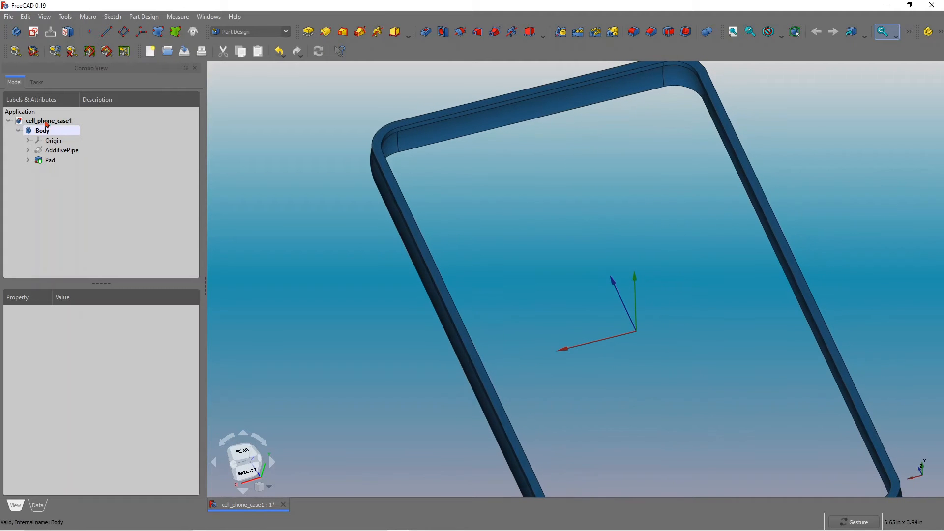
click(45, 132)
key(space)
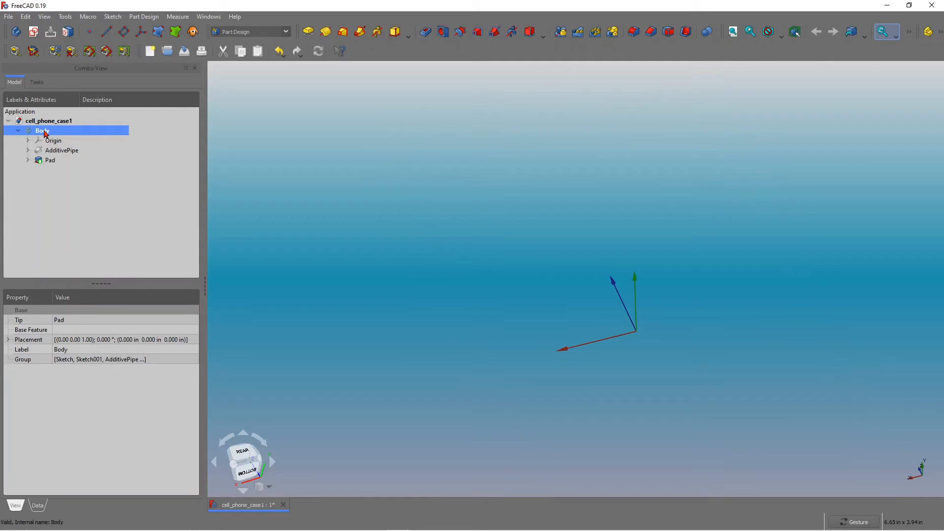
key(space)
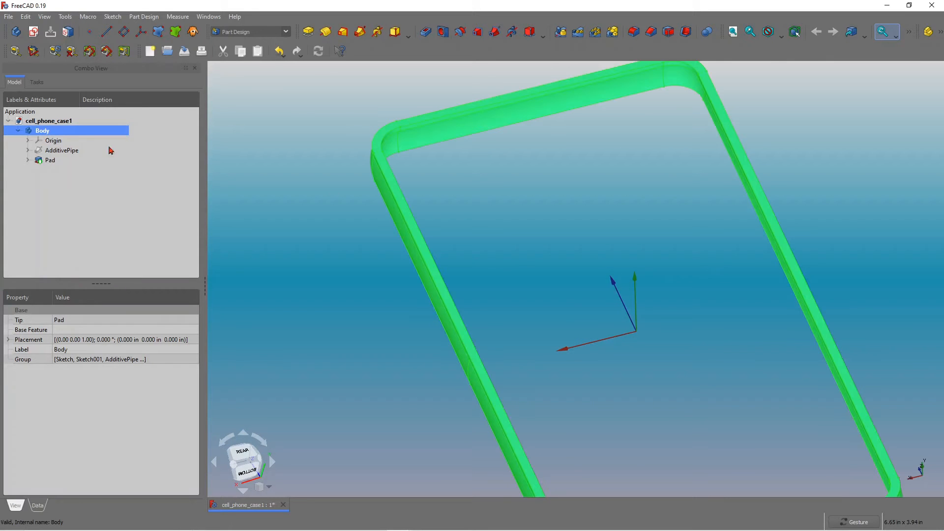
Select the eight edges where the padded back meets the wall all around the case's inner rim.
key(v)
key(f)
click(492, 221)
drag(491, 219, 588, 181)
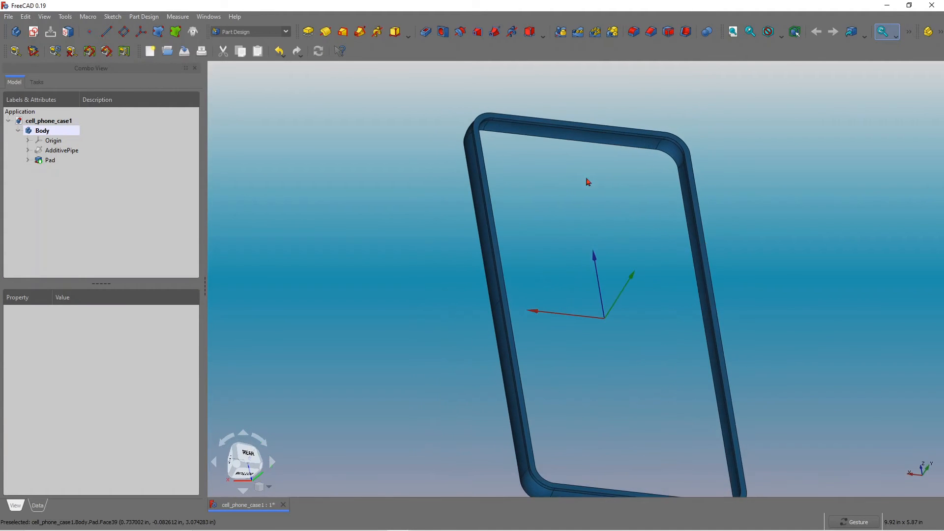
scroll(462, 113, up, 6)
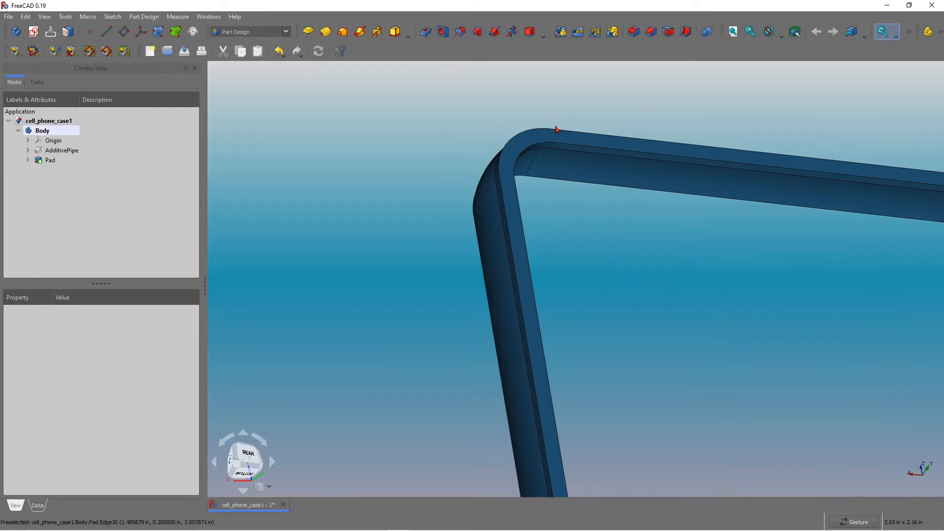
drag(498, 111, 480, 140)
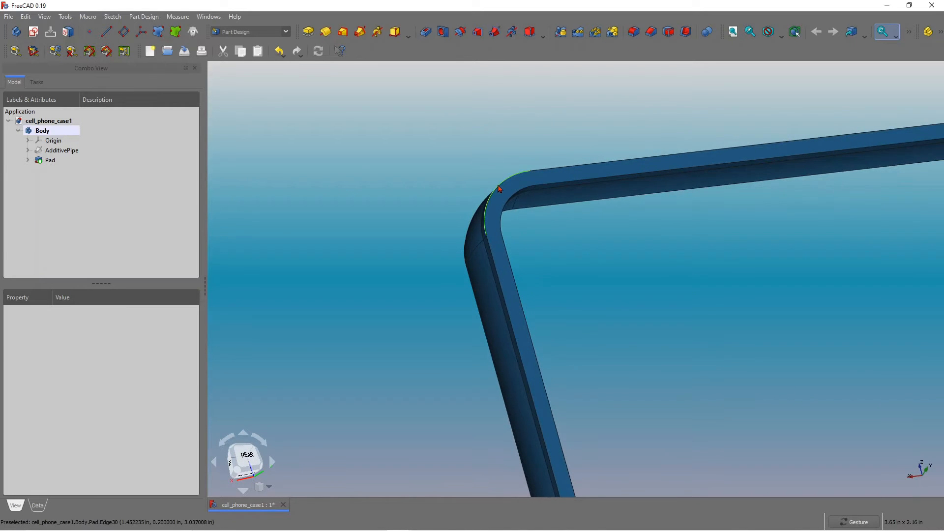
click(499, 188)
scroll(468, 167, down, 8)
drag(493, 133, 553, 177)
scroll(499, 256, up, 5)
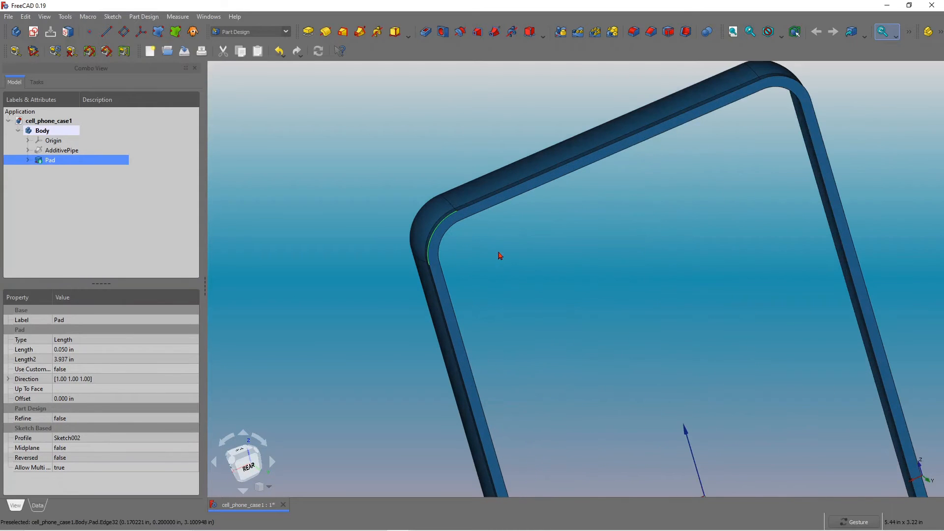
ctrl+click(510, 192)
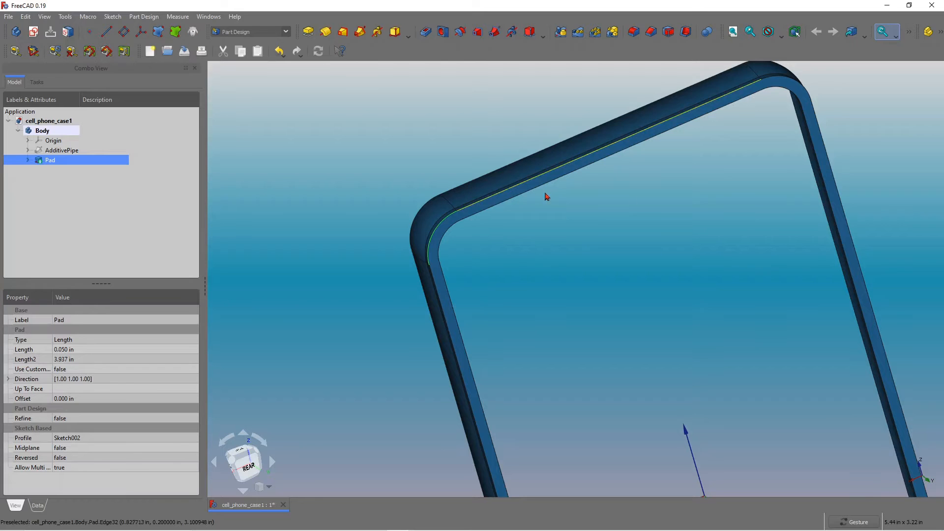
ctrl+click(787, 80)
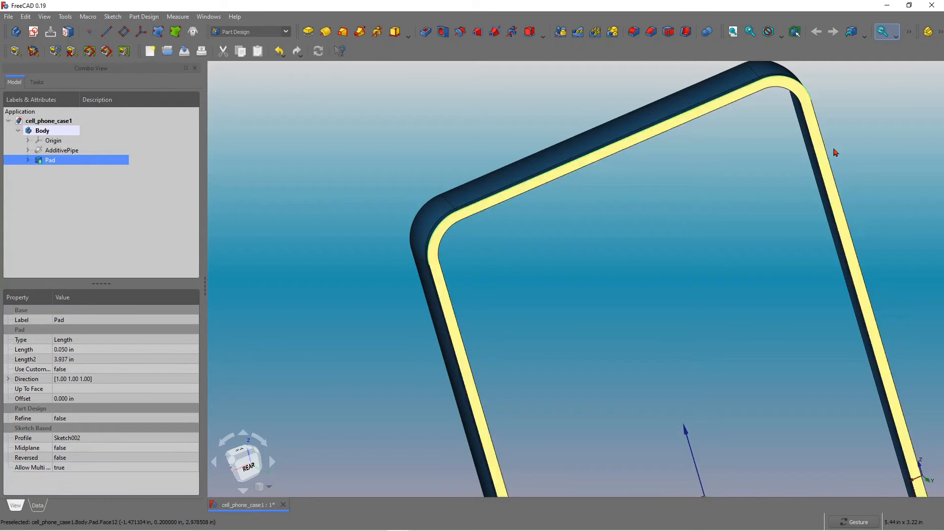
ctrl+click(837, 185)
scroll(700, 192, down, 5)
scroll(767, 376, up, 5)
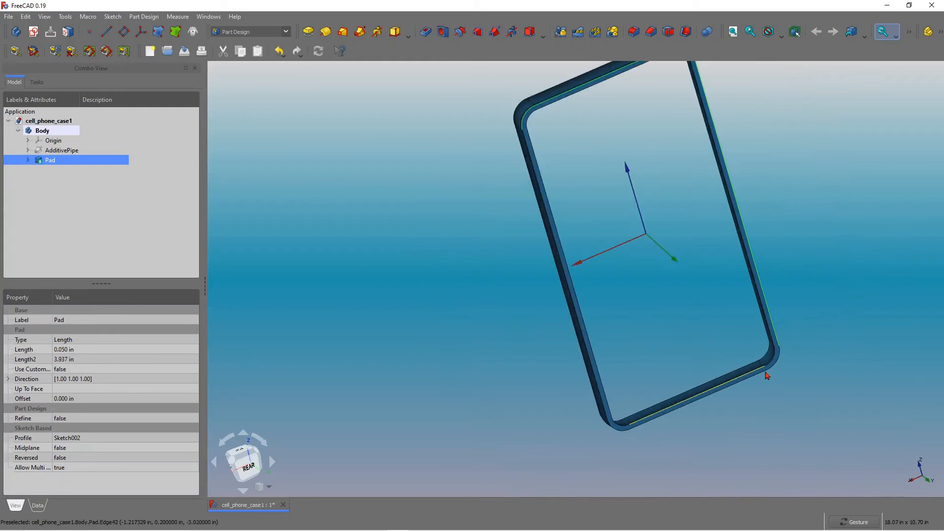
ctrl+click(794, 339)
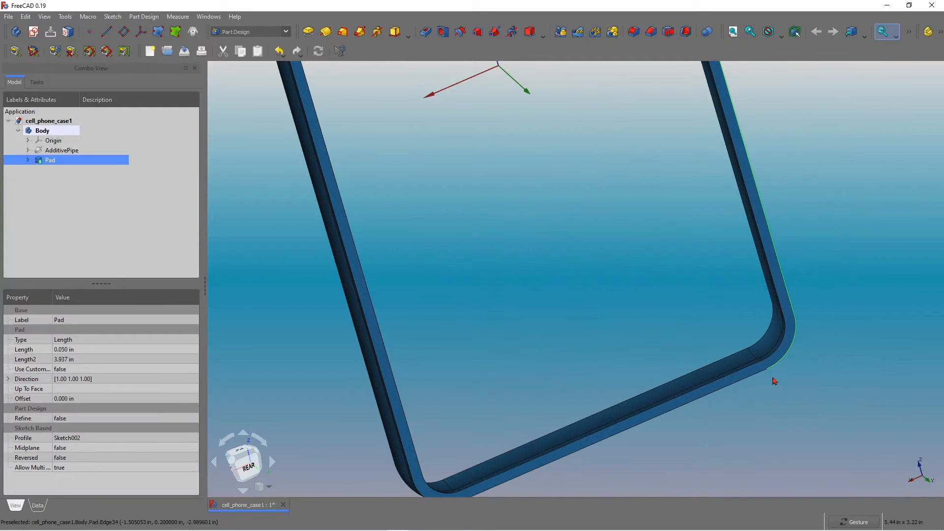
ctrl+click(756, 378)
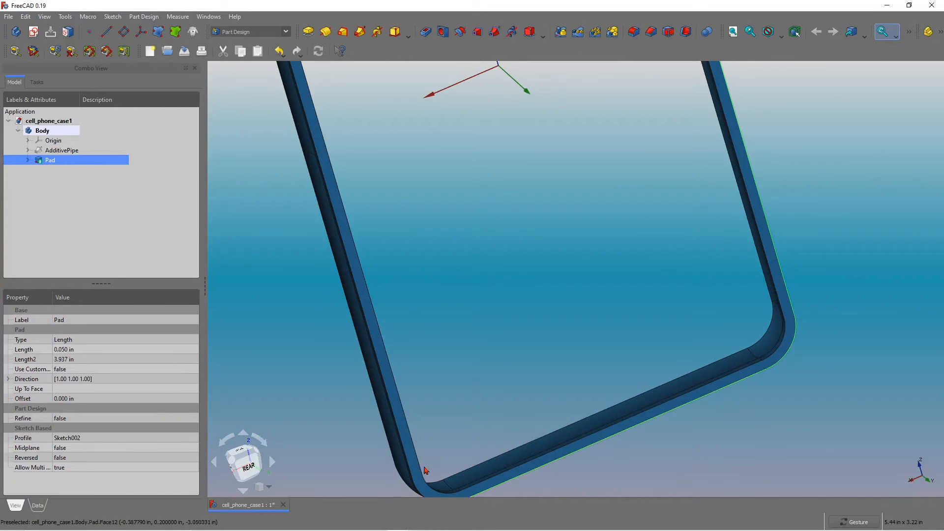
ctrl+click(421, 494)
ctrl+click(404, 455)
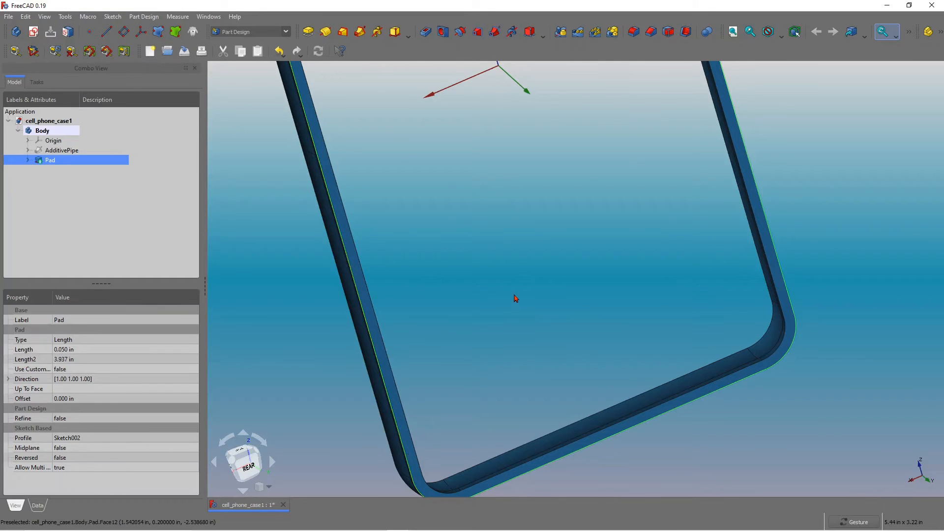
scroll(515, 308, down, 3)
scroll(515, 308, down, 3)
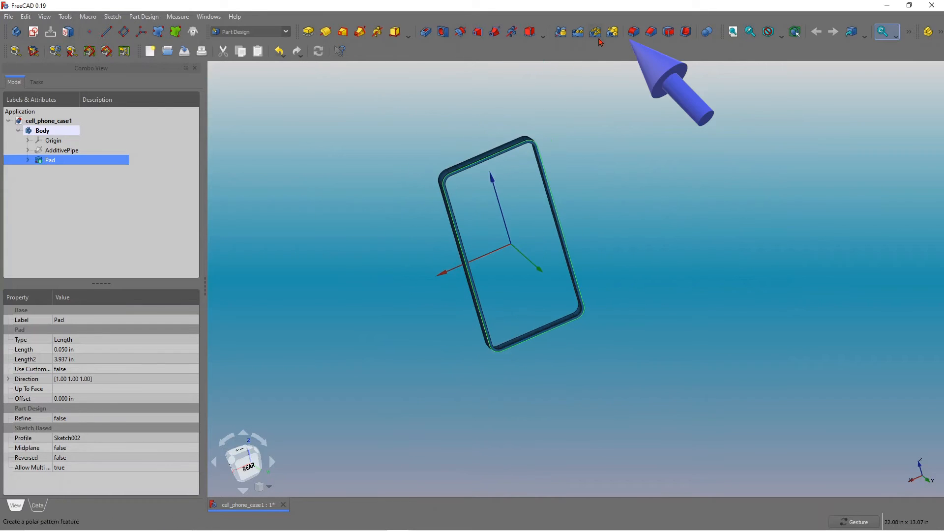
Fillet the selected edges with a radius of 0.020 in.
click(633, 33)
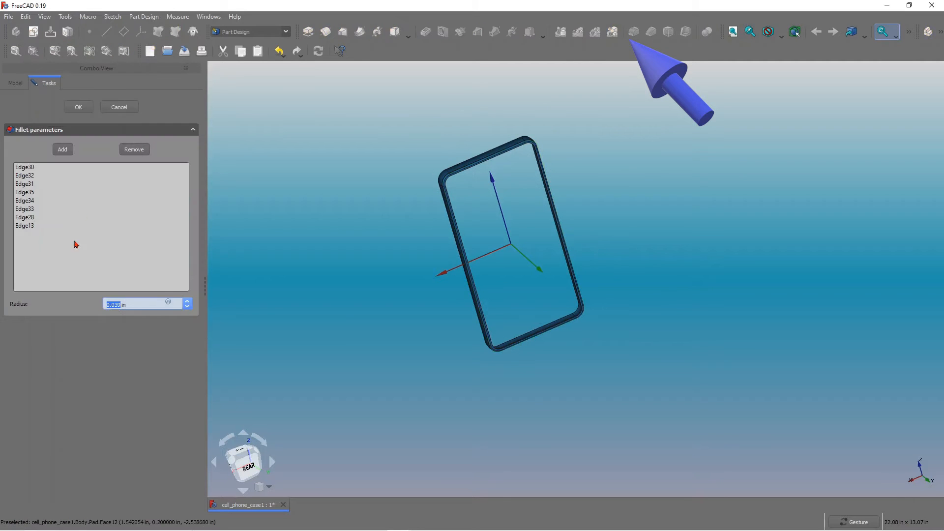
click(161, 303)
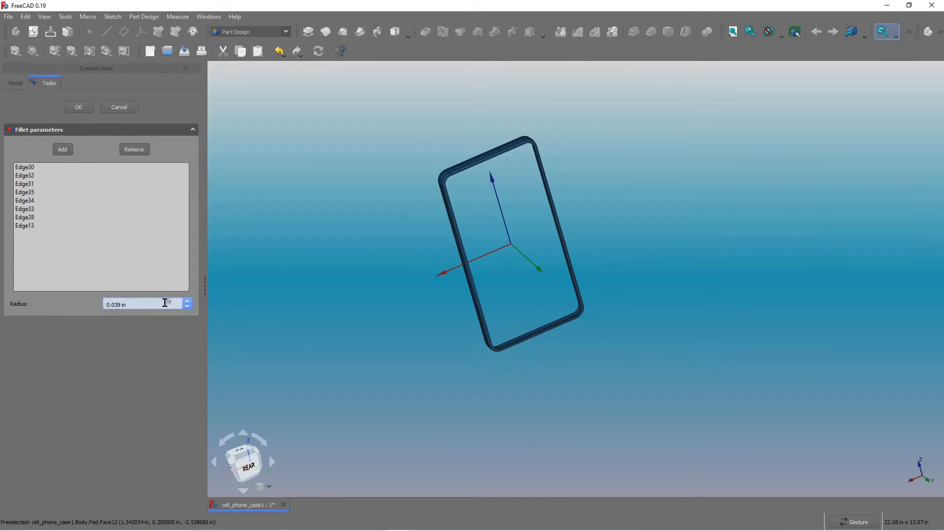
scroll(374, 235, up, 2)
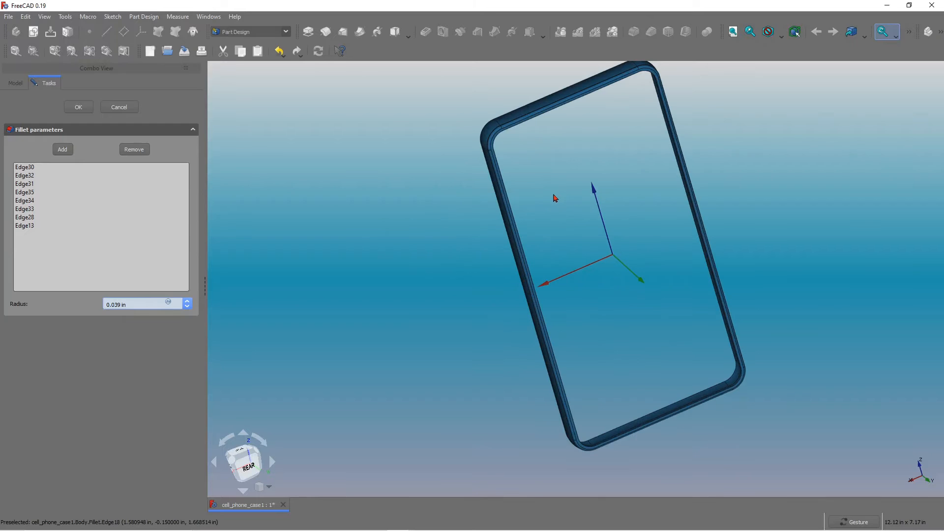
scroll(545, 164, up, 3)
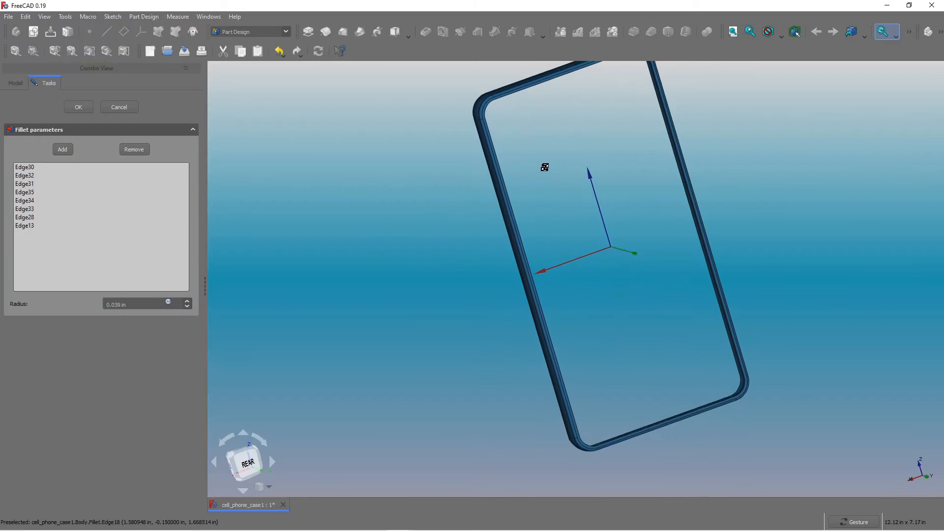
click(124, 305)
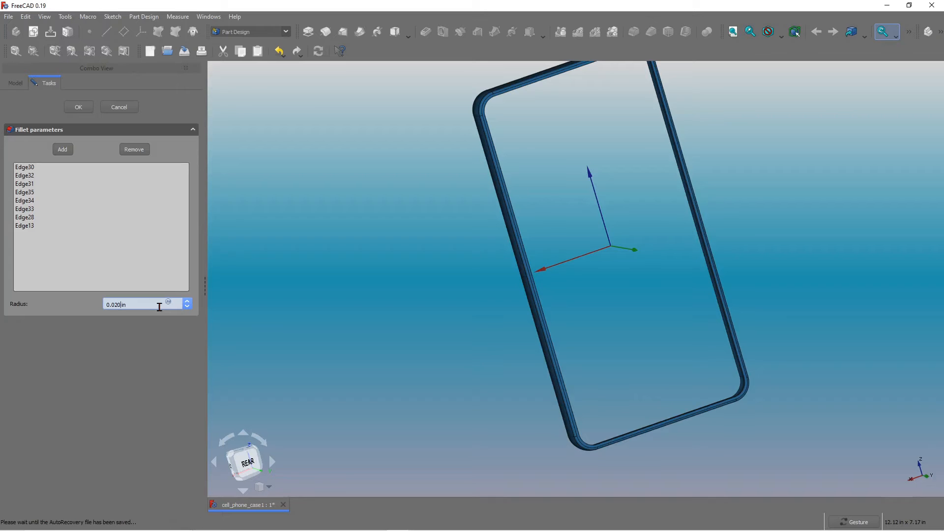
click(73, 112)
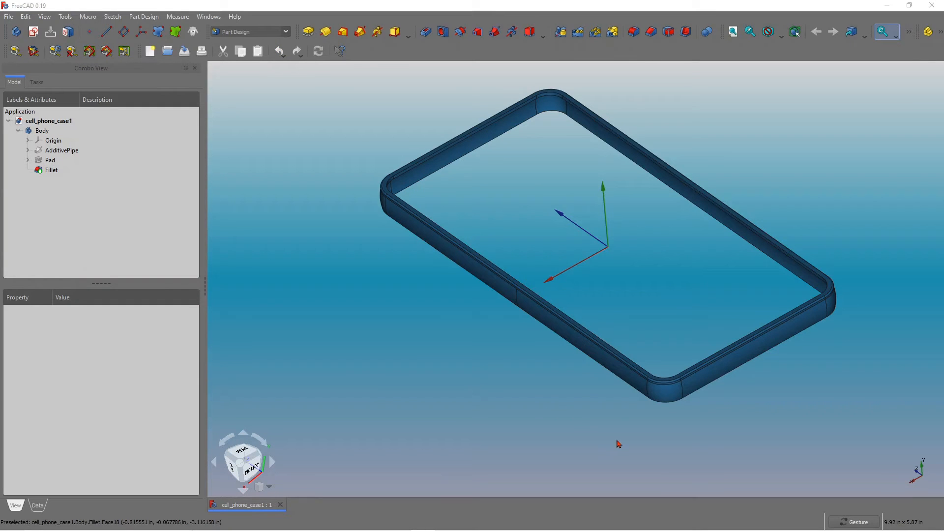
Orbit and zoom around the filleted case to inspect the rounded edges.
drag(605, 413, 700, 388)
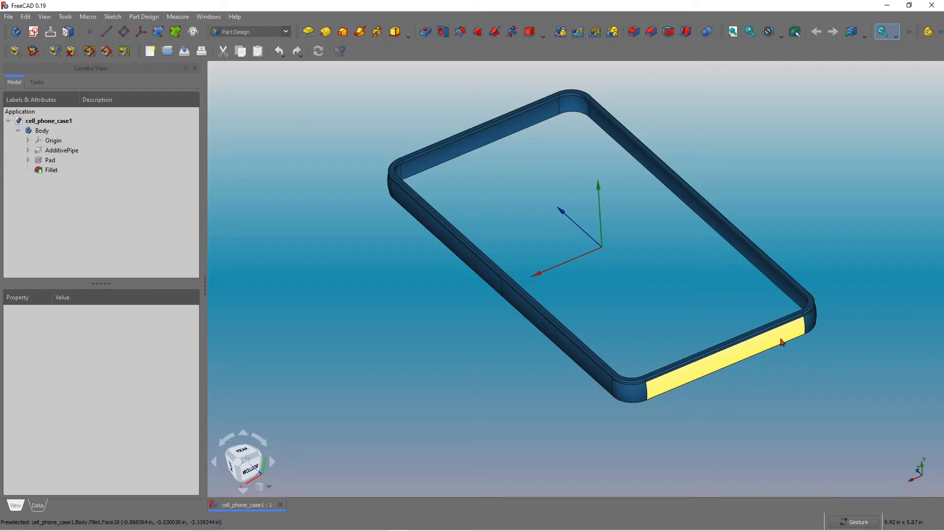
drag(716, 429, 639, 388)
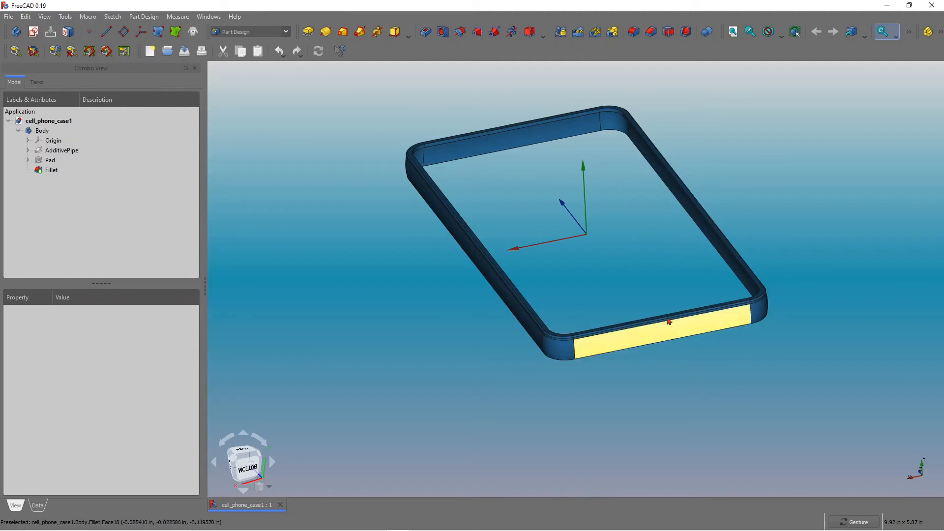
drag(620, 361, 690, 329)
scroll(690, 329, up, 3)
scroll(669, 321, down, 3)
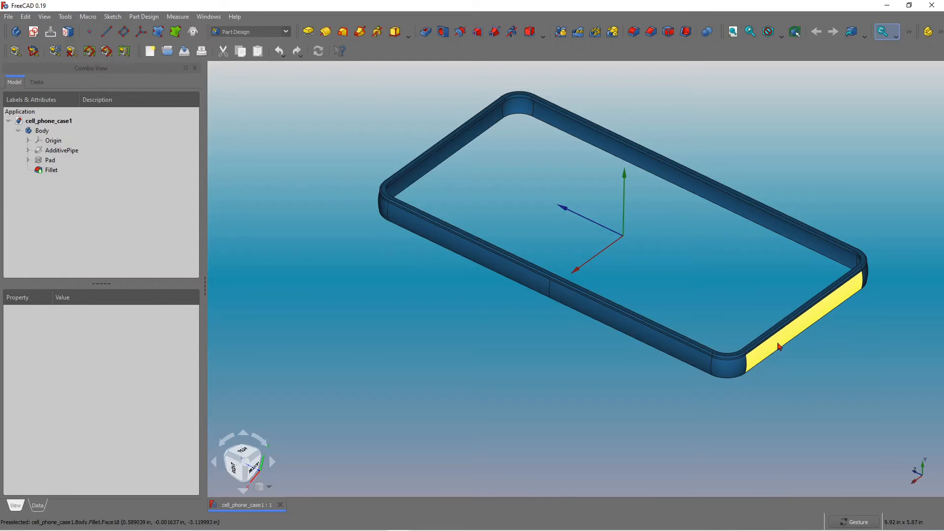
drag(779, 347, 719, 383)
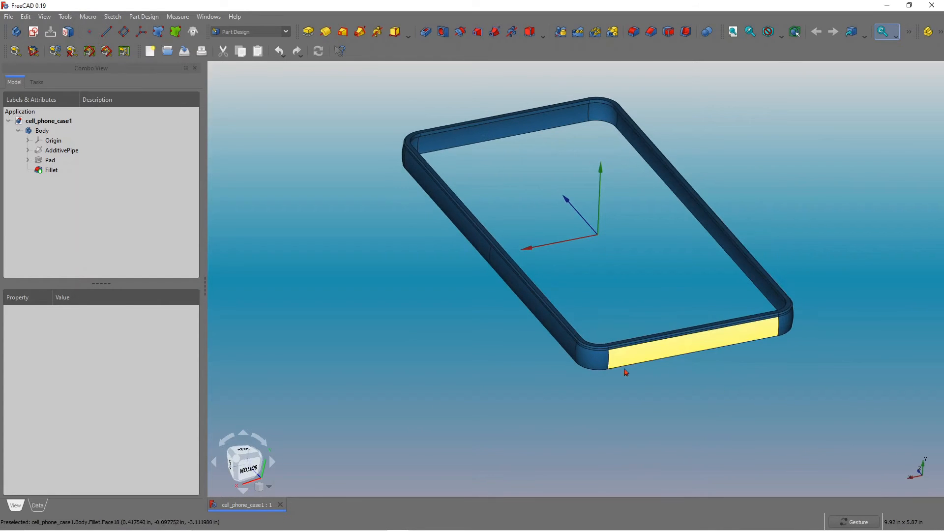
scroll(640, 378, up, 2)
scroll(649, 369, down, 2)
scroll(641, 282, up, 3)
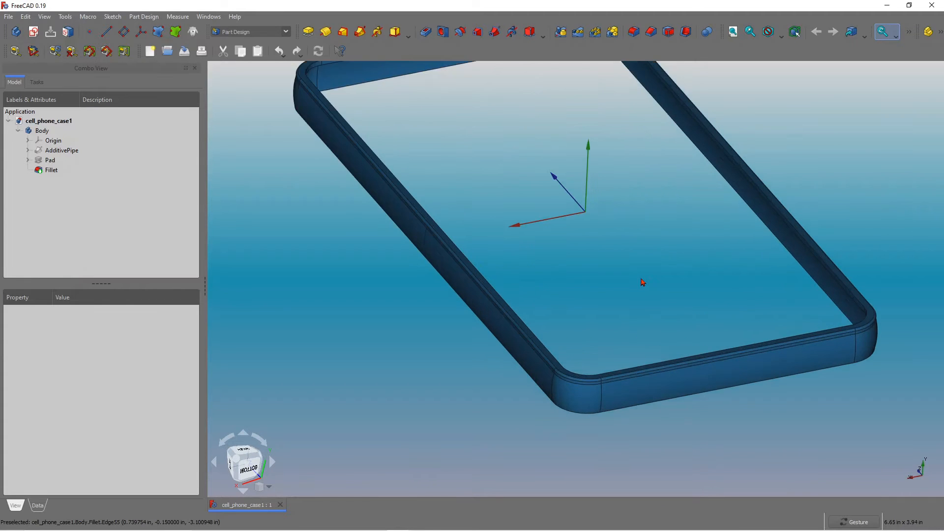
scroll(641, 281, down, 2)
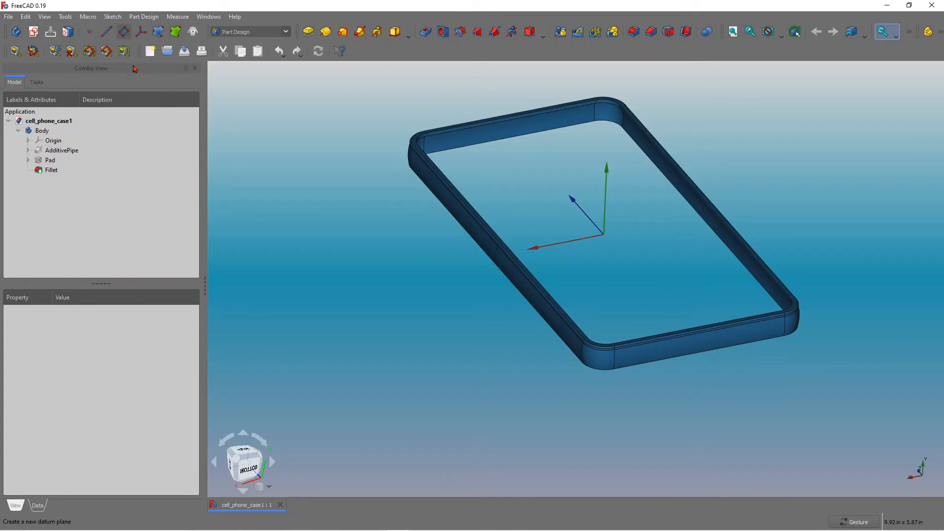
Start a new datum plane and attach it normal to an edge along the case's short bottom side.
click(124, 32)
drag(646, 290, 492, 280)
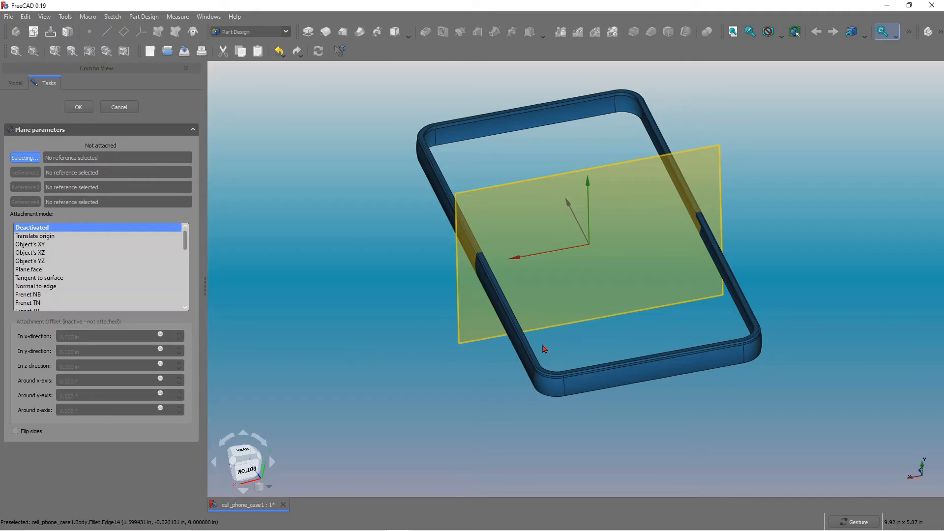
scroll(569, 374, up, 4)
scroll(561, 372, up, 2)
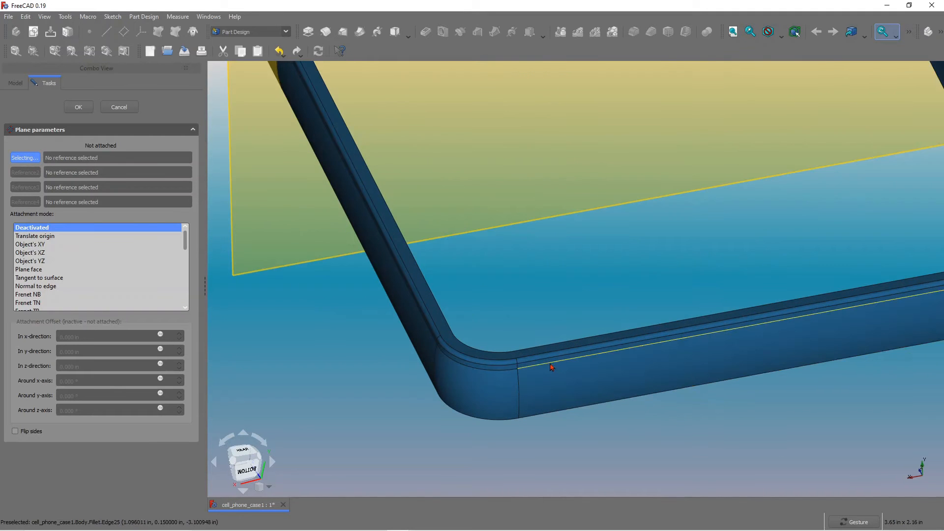
click(553, 366)
scroll(480, 327, down, 5)
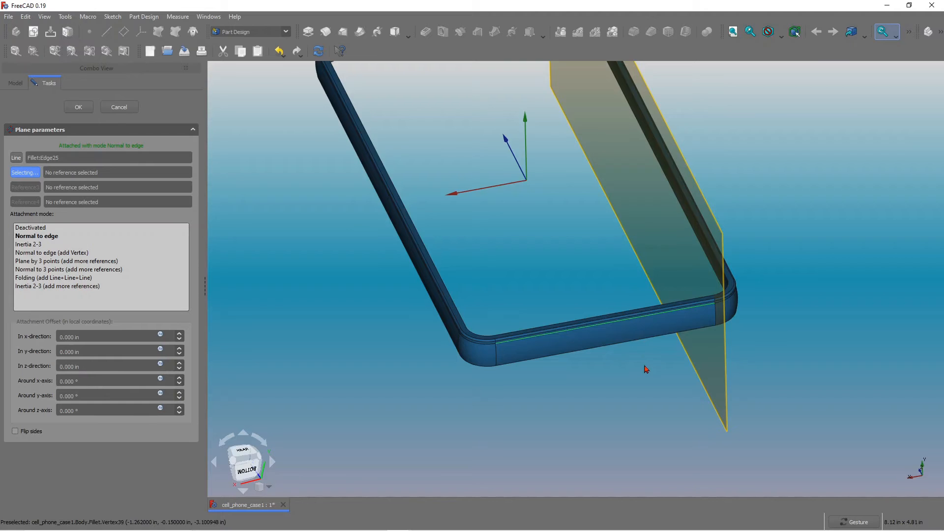
mouse_move(647, 369)
mouse_down()
mouse_move(654, 316)
mouse_move(659, 365)
mouse_up()
drag(608, 343, 565, 287)
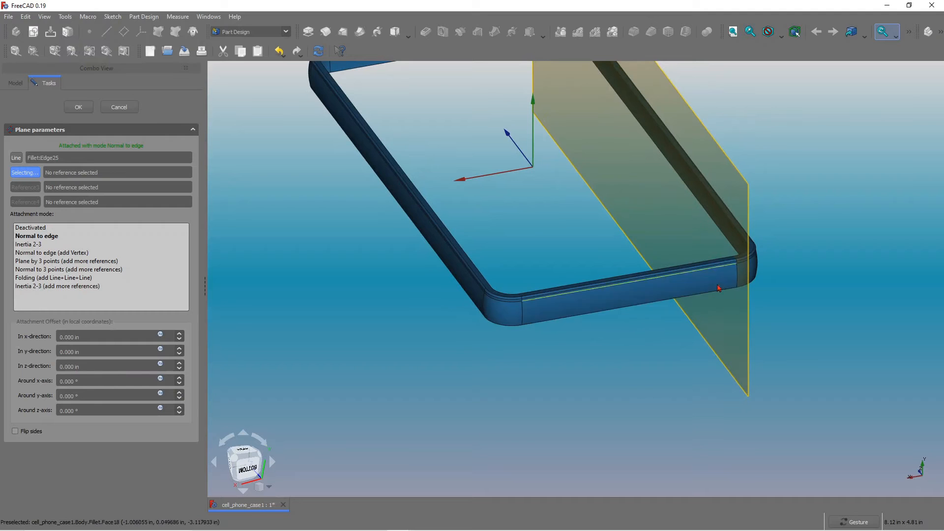
Add a second edge on the bottom side's outer face so the datum plane uses Plane by 3 points, and confirm.
right_click(552, 327)
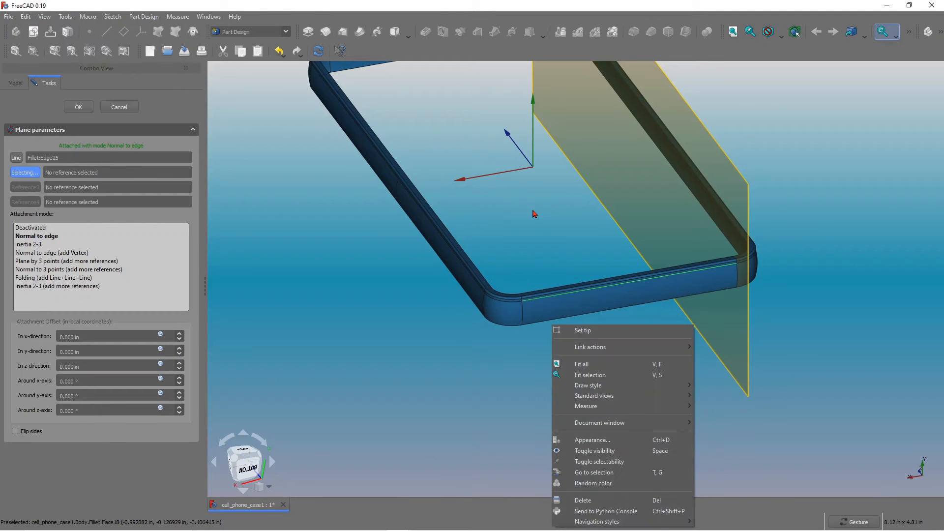
click(535, 216)
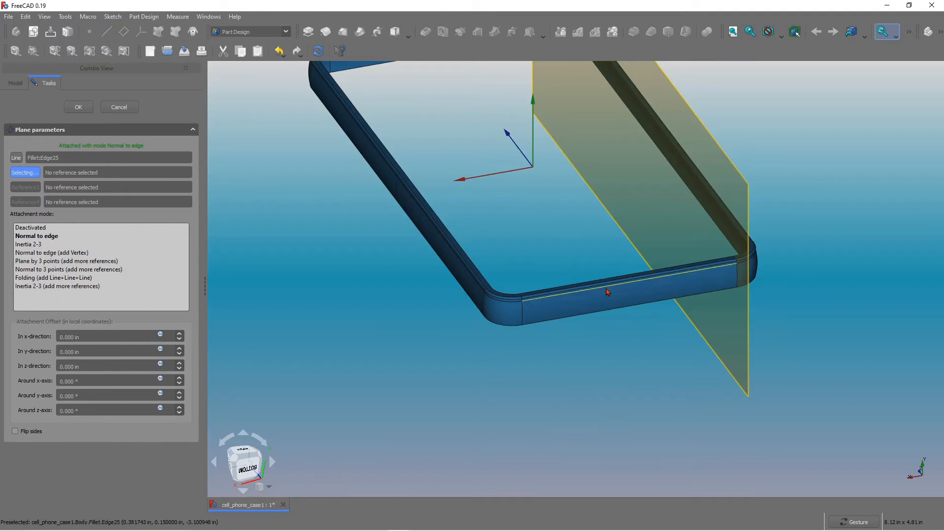
drag(583, 335, 518, 143)
scroll(514, 138, up, 4)
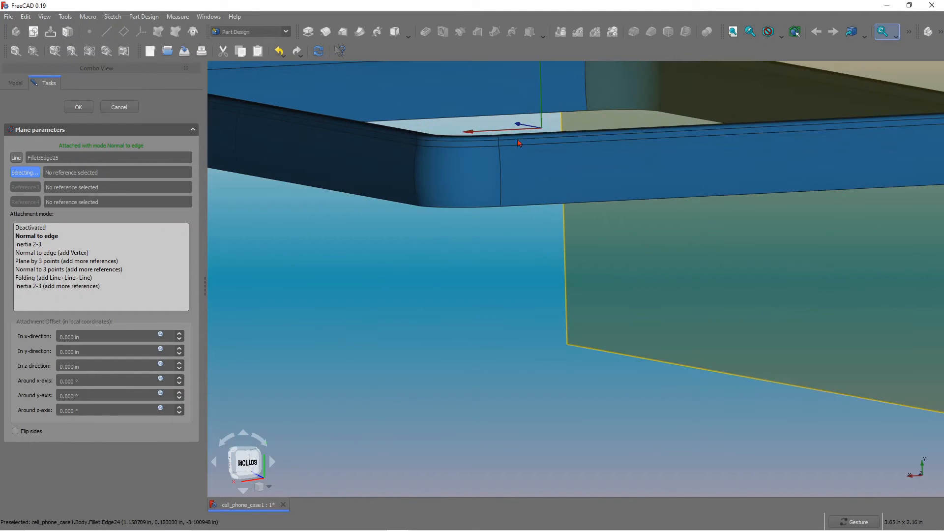
click(544, 208)
scroll(537, 245, down, 5)
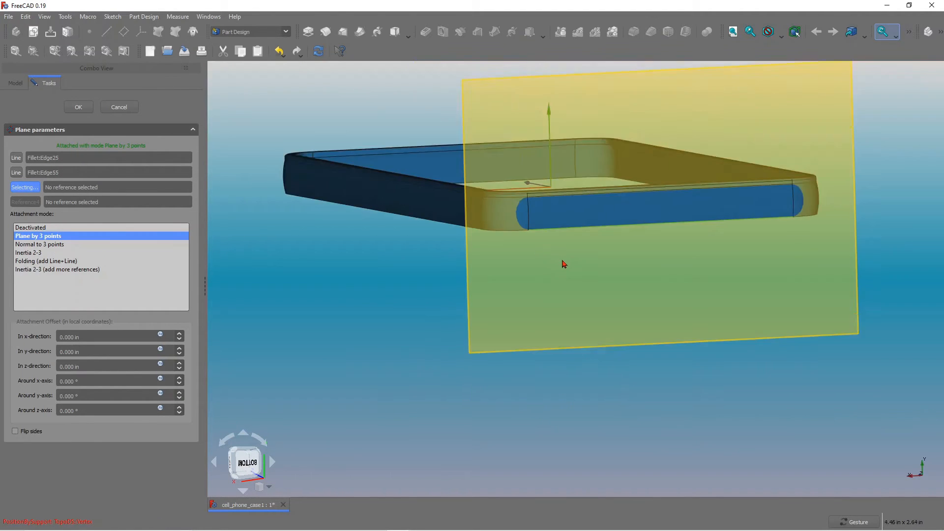
drag(594, 238, 587, 255)
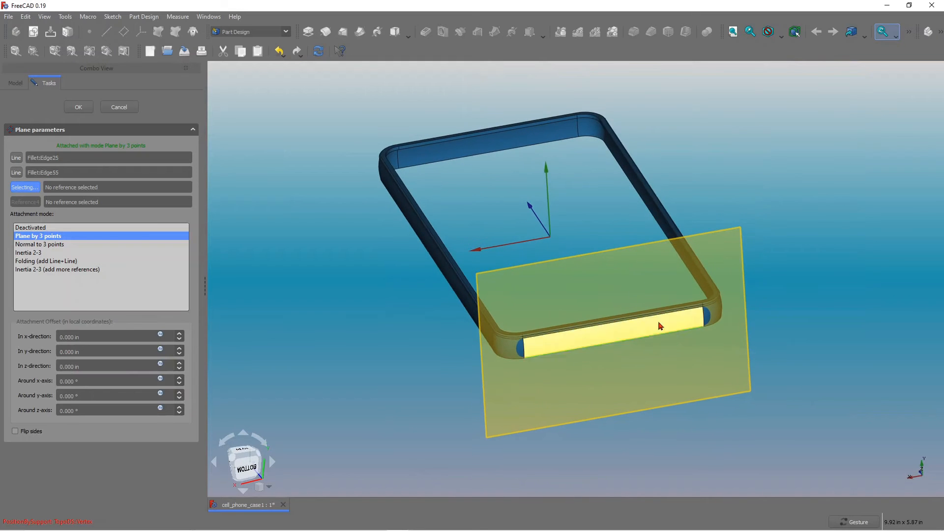
click(78, 108)
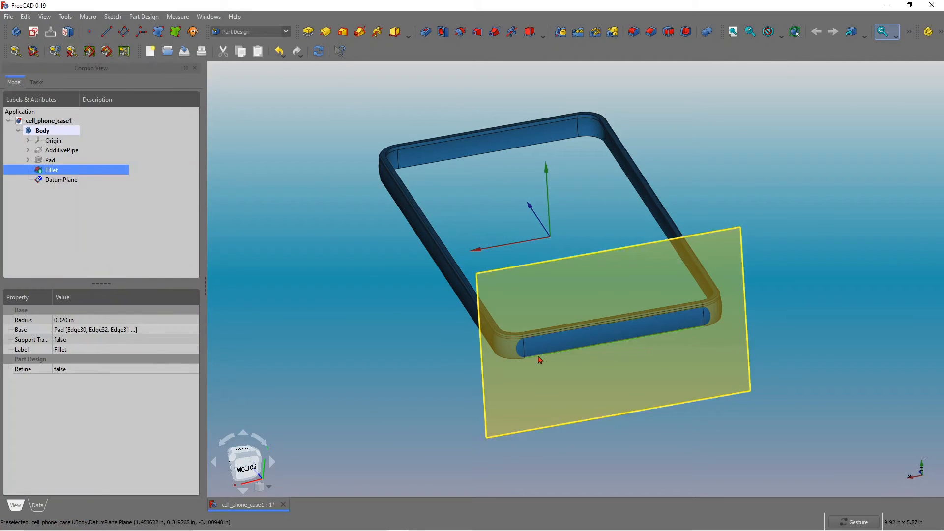
Create a new sketch on the datum plane at the case's short bottom side.
click(563, 386)
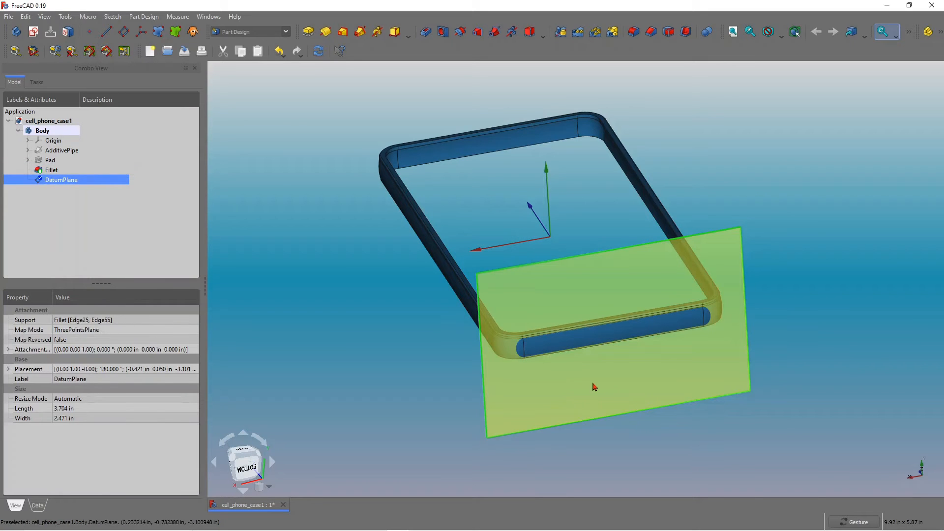
click(33, 31)
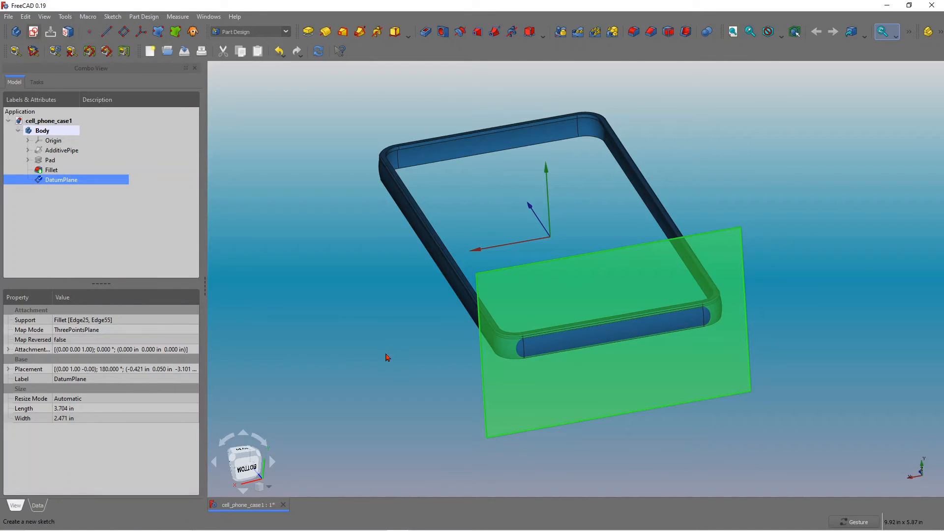
scroll(368, 89, up, 1)
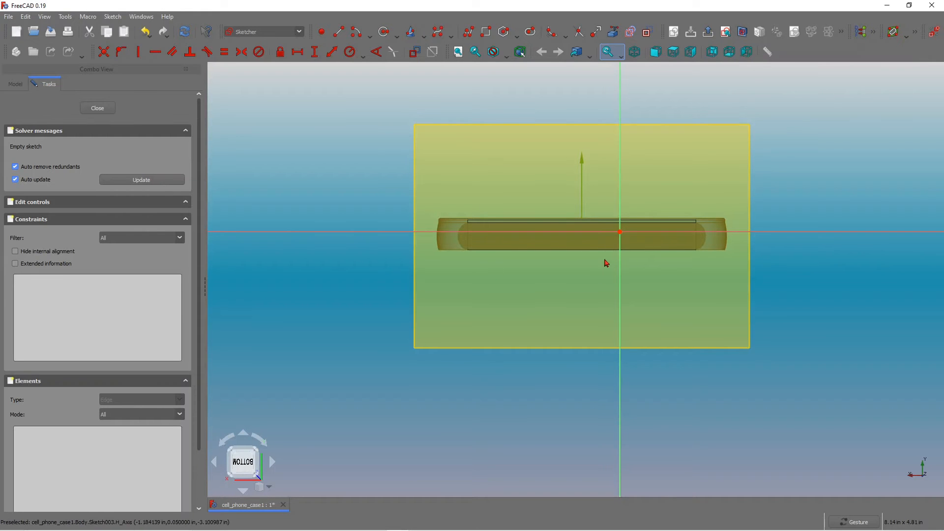
scroll(495, 148, up, 2)
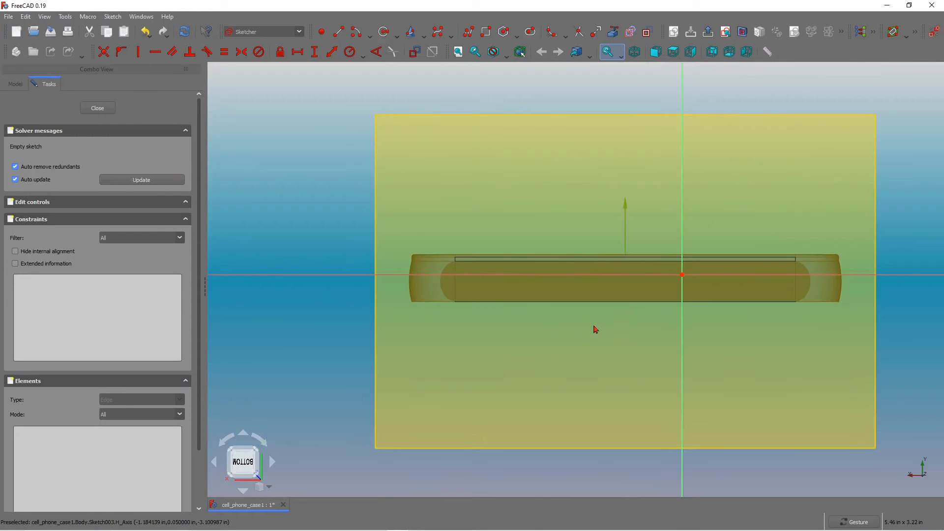
scroll(530, 323, down, 2)
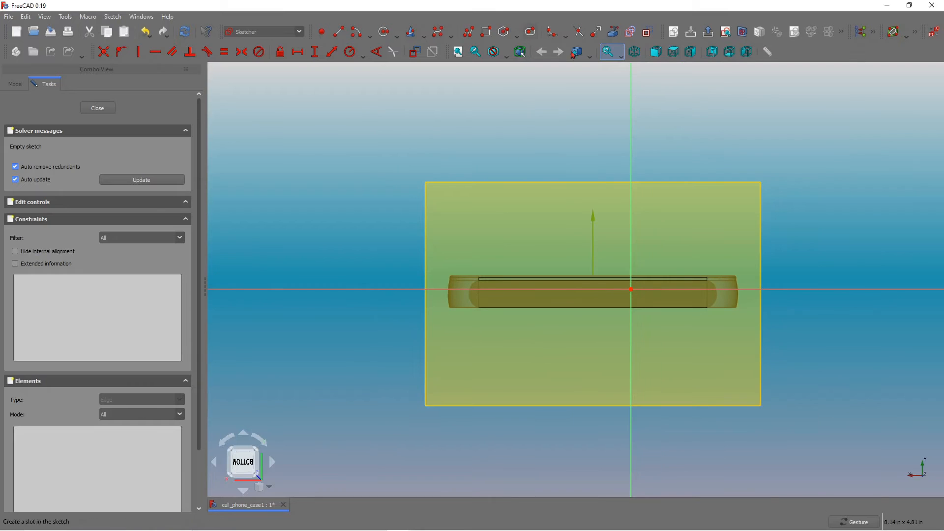
Import the four corner vertices of the bottom side's face into the sketch as external geometry.
click(615, 35)
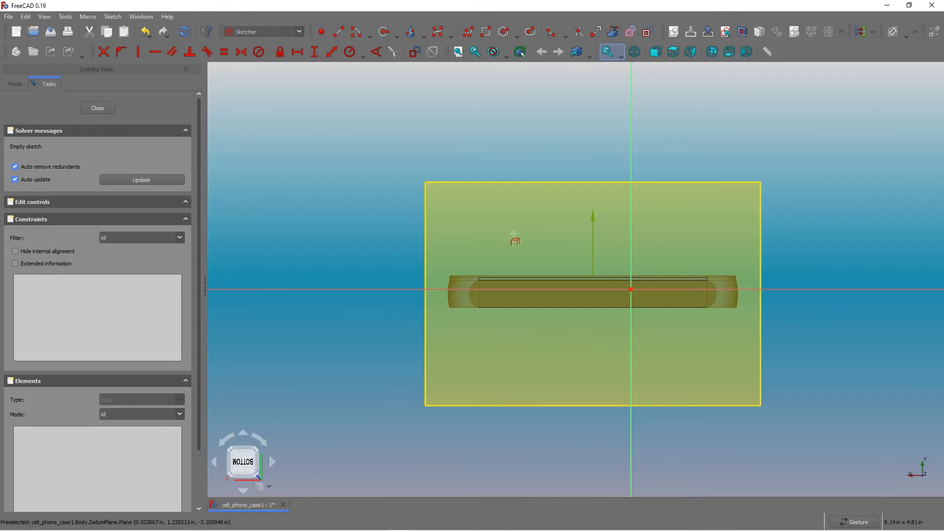
scroll(471, 278, up, 3)
scroll(470, 278, up, 1)
click(489, 284)
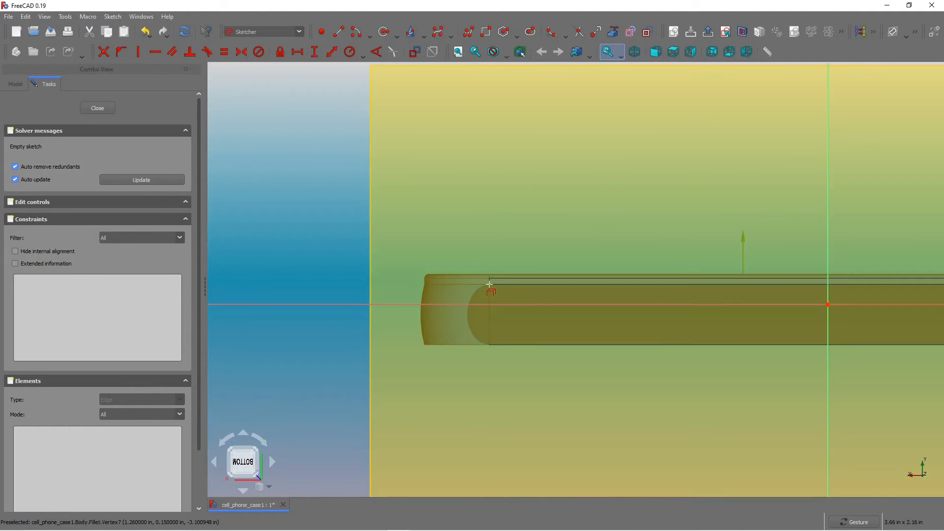
click(488, 345)
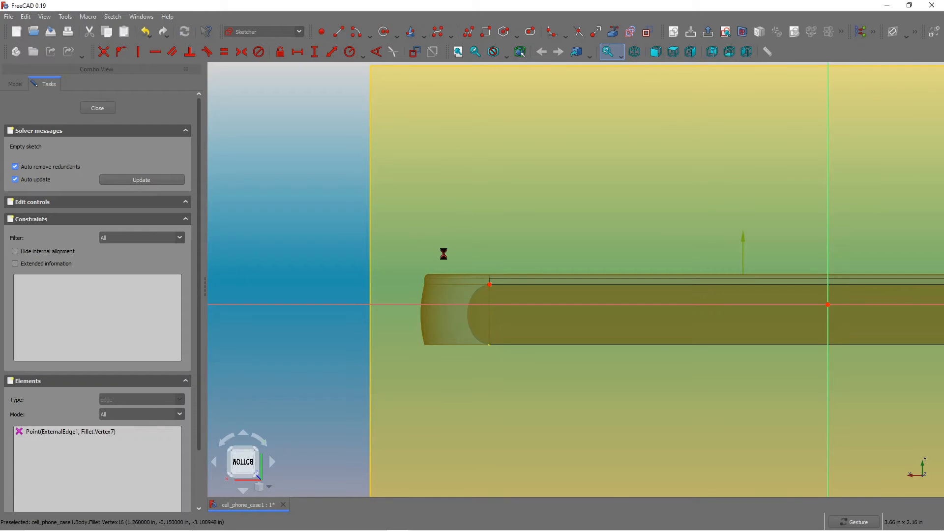
scroll(443, 254, down, 3)
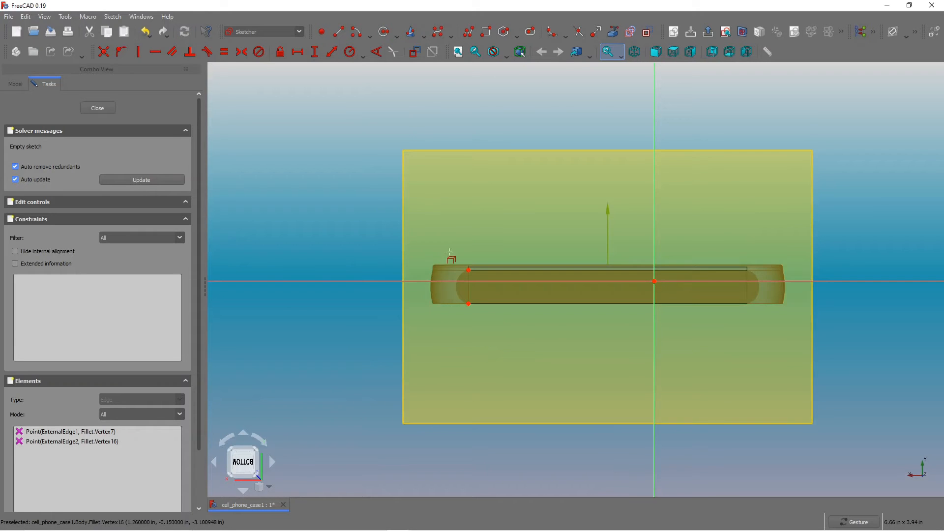
click(746, 270)
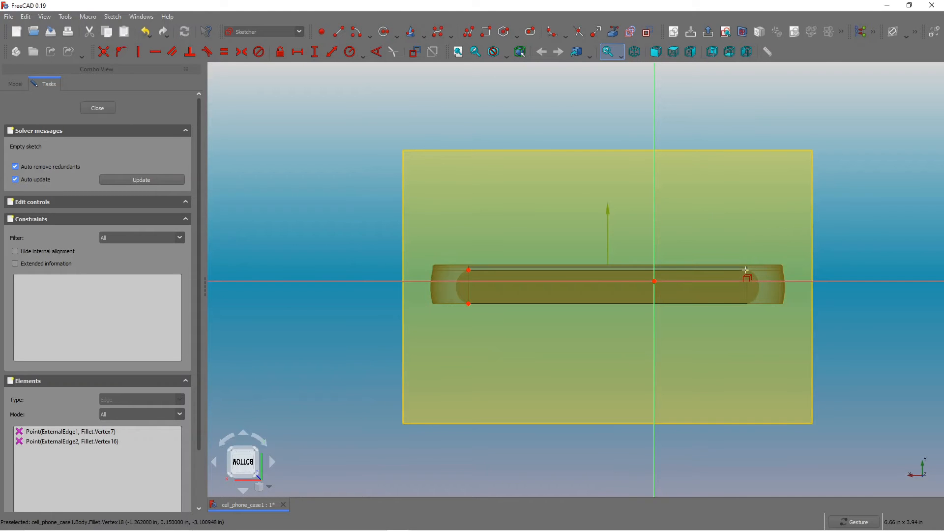
click(748, 304)
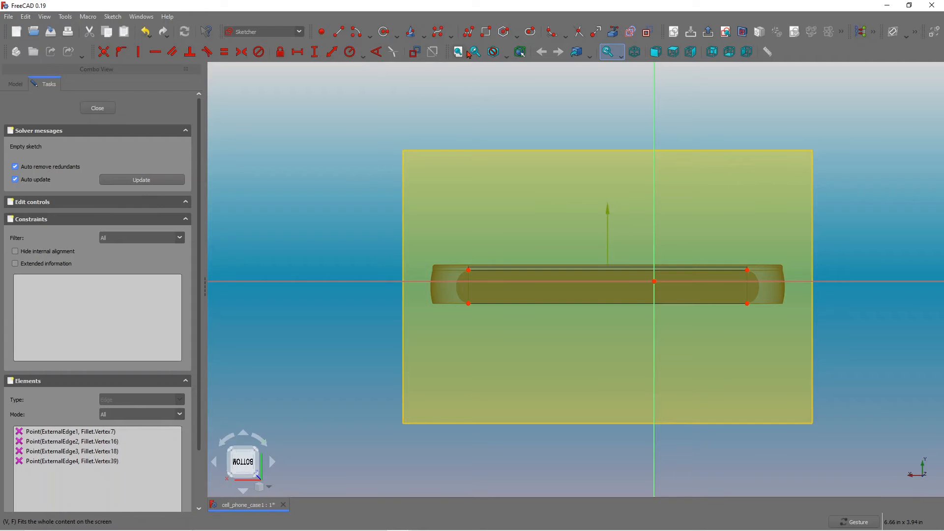
Place a sketch point and make it symmetric between two diagonally opposite external corner vertices.
click(322, 32)
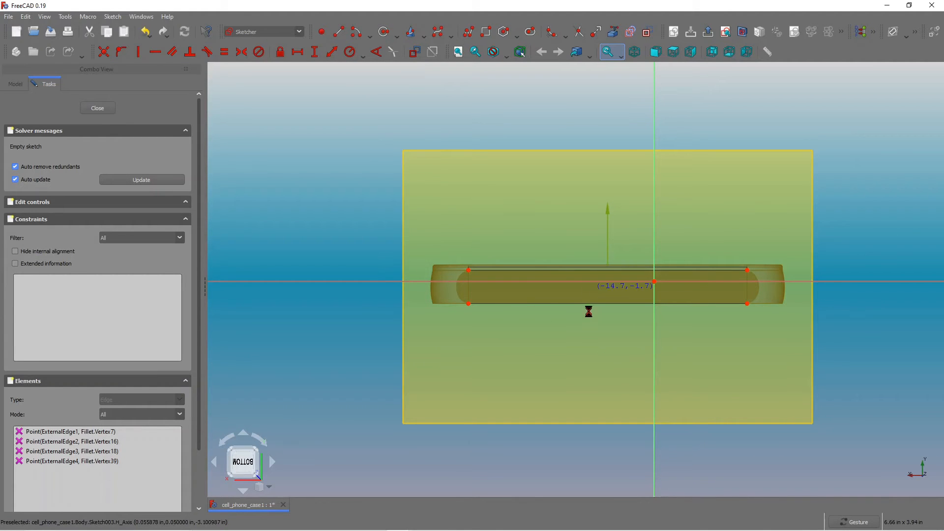
click(591, 288)
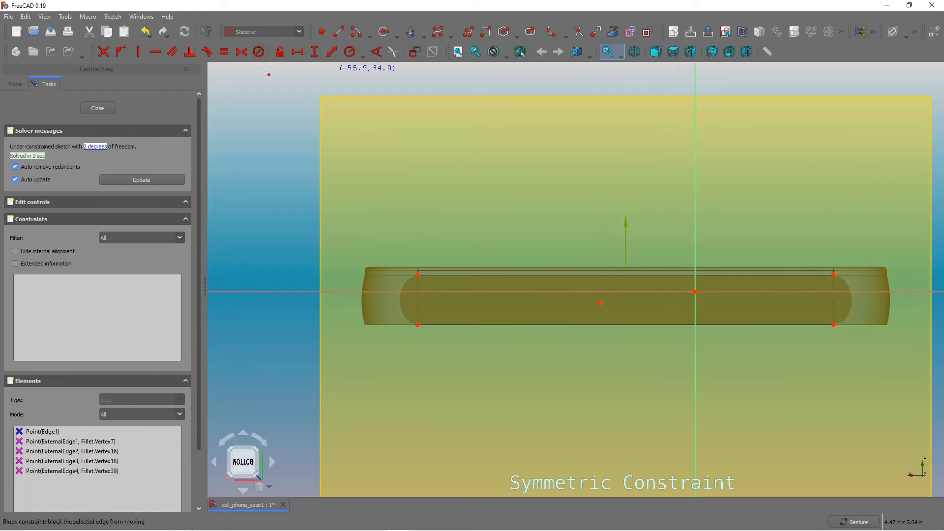
click(241, 52)
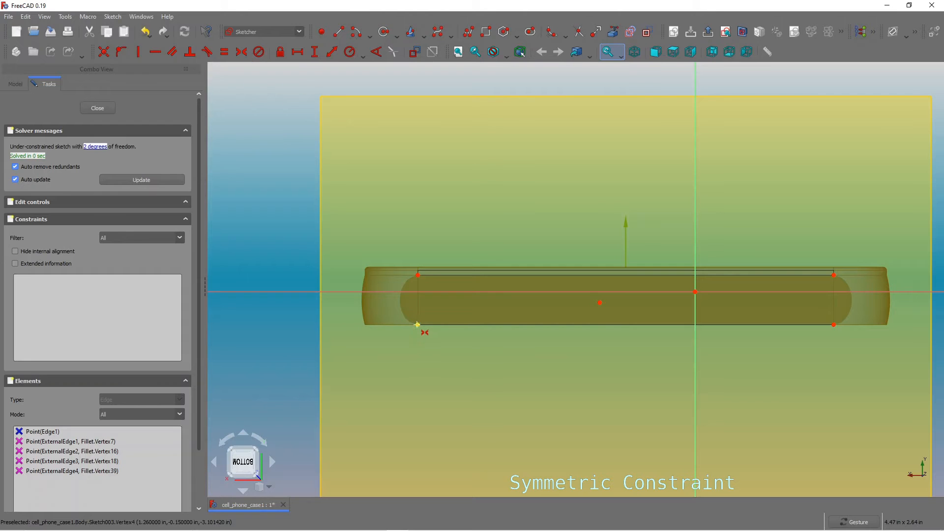
click(417, 325)
click(834, 274)
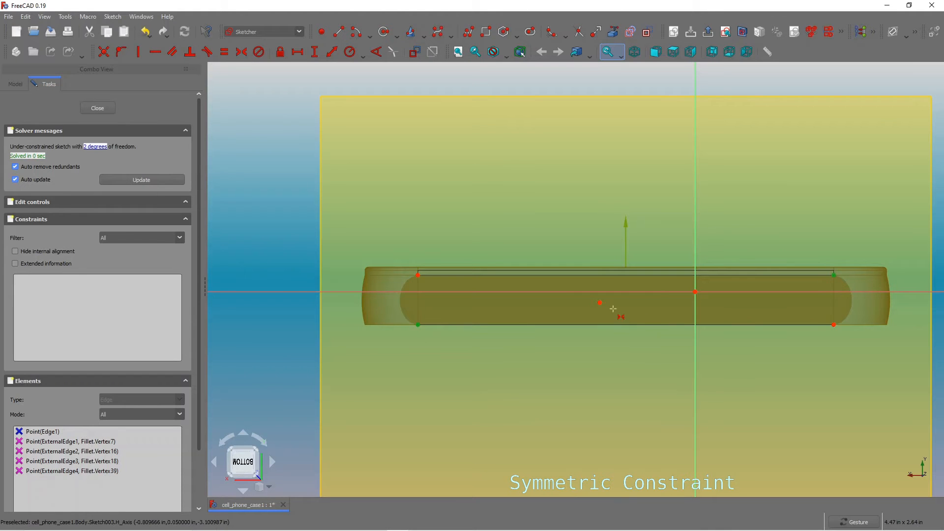
click(600, 303)
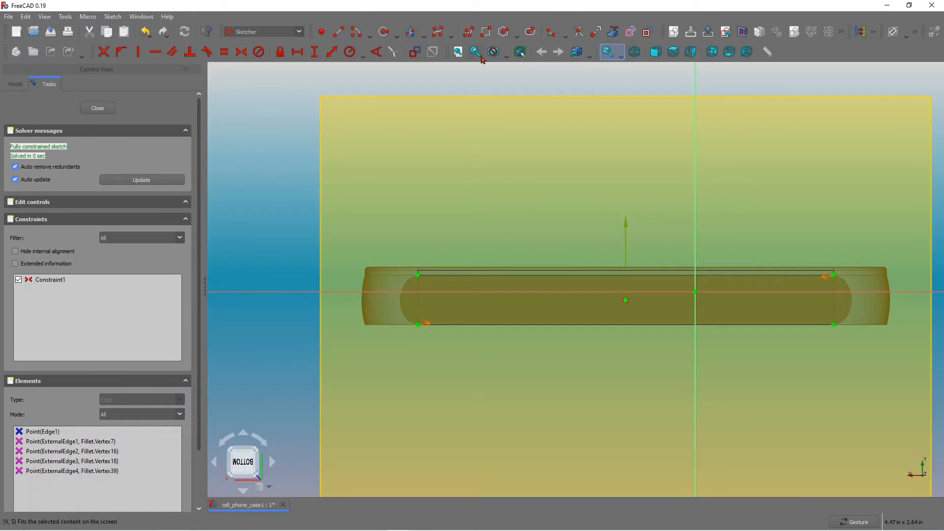
Draw a small slot starting at the centred point on the bottom side.
click(531, 32)
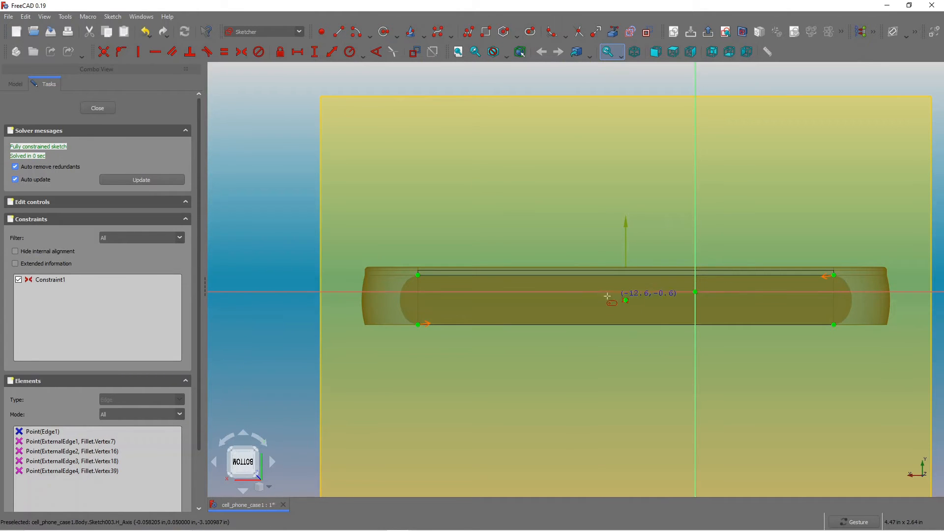
click(626, 300)
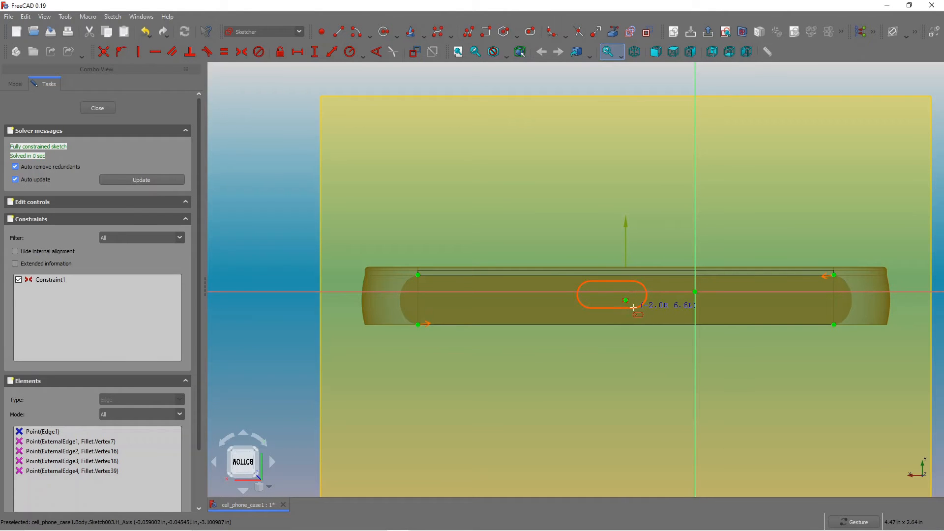
click(633, 308)
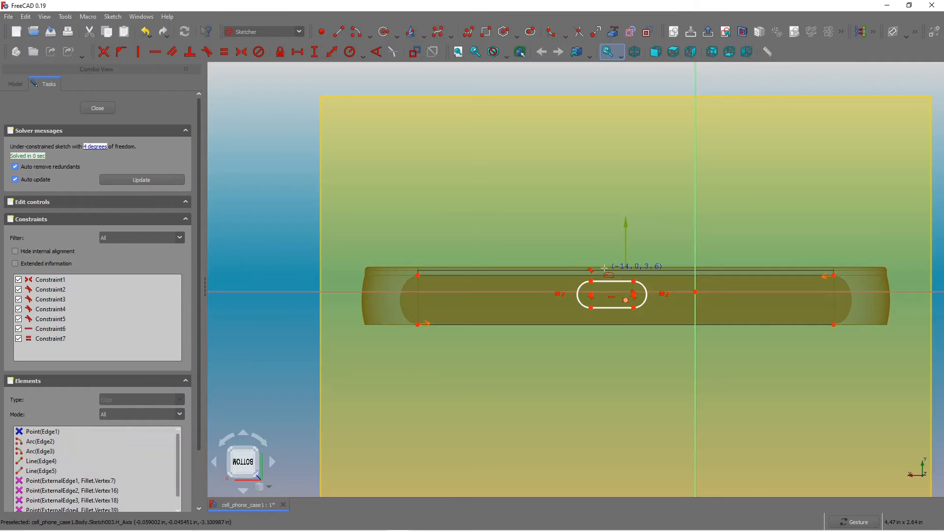
Add a point symmetric between the slot's opposite corners and tie it to the centred point to centre the slot.
scroll(604, 268, up, 2)
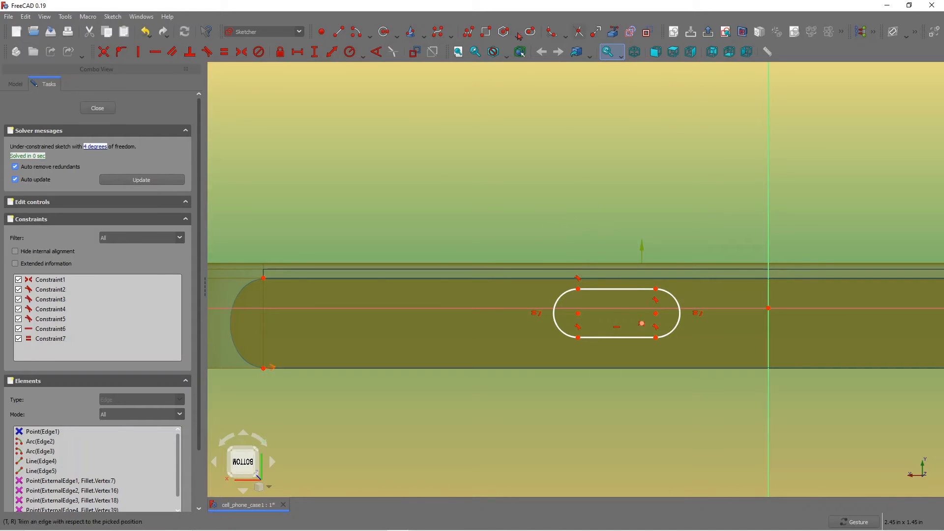
click(611, 316)
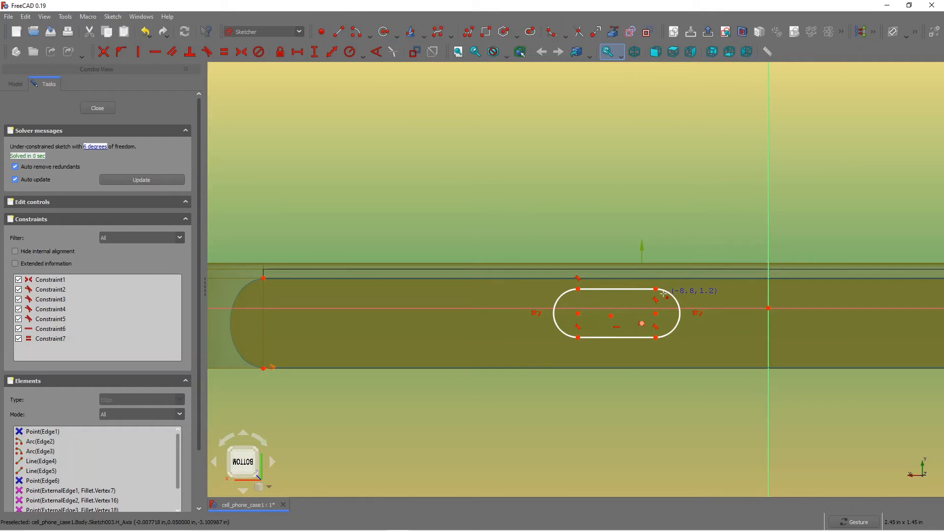
click(243, 55)
click(578, 337)
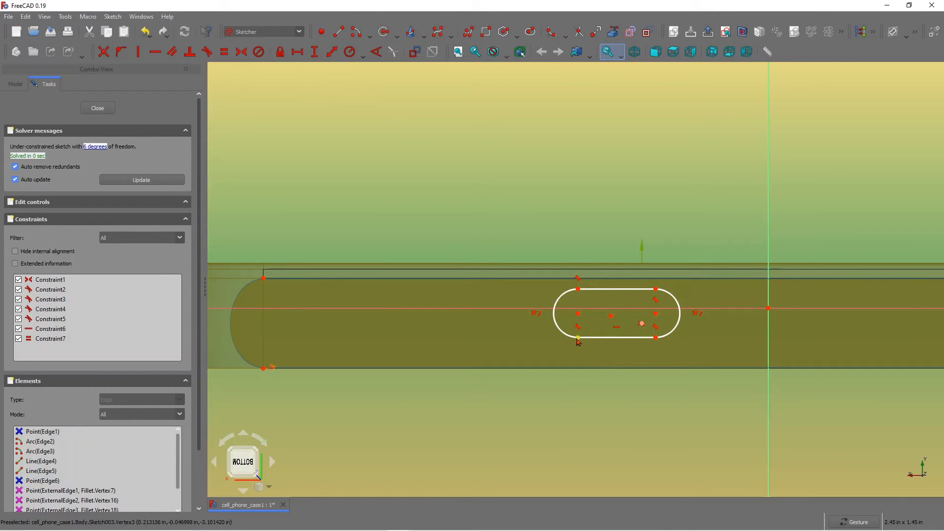
click(656, 289)
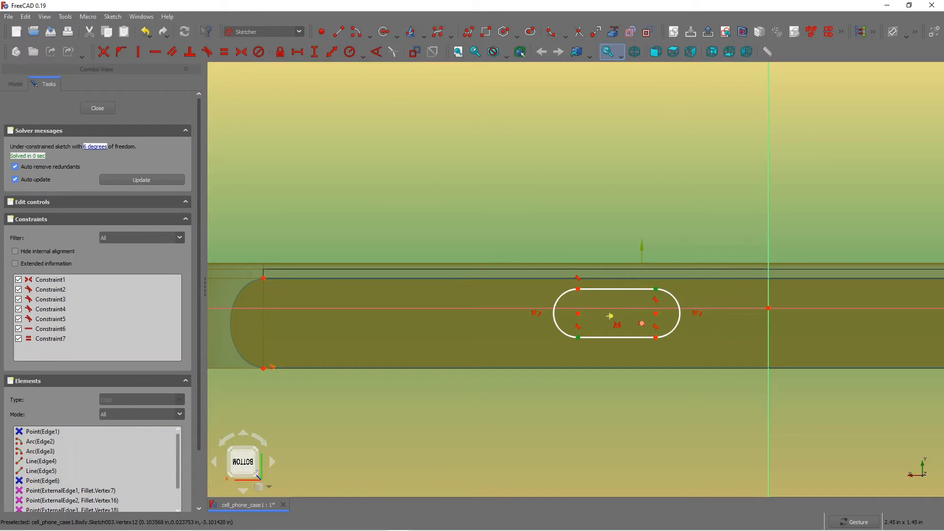
click(614, 315)
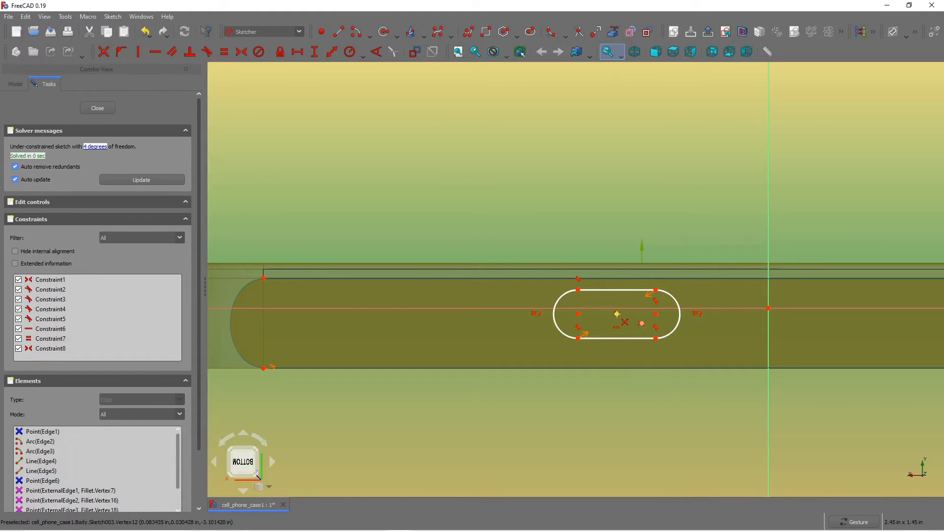
click(621, 315)
click(642, 323)
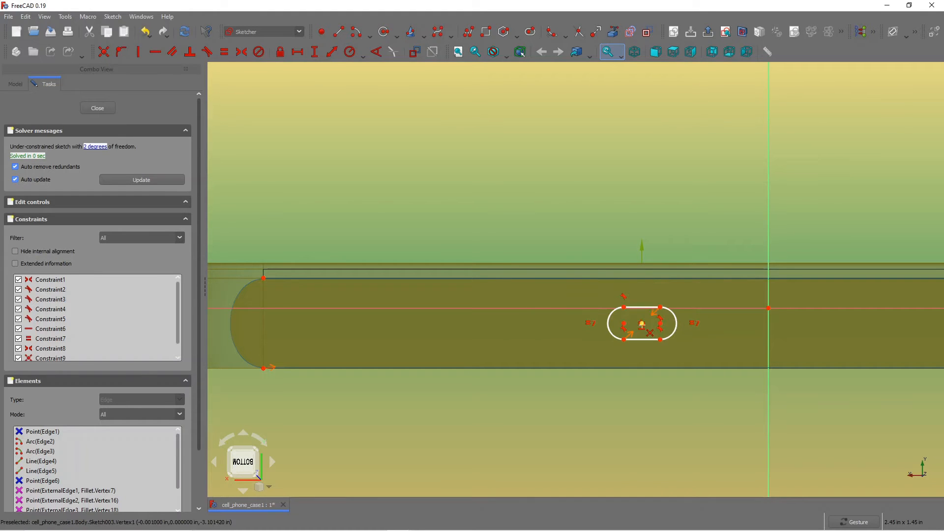
Lengthen the slot by moving its end arc outward along the bottom side.
scroll(629, 295, down, 3)
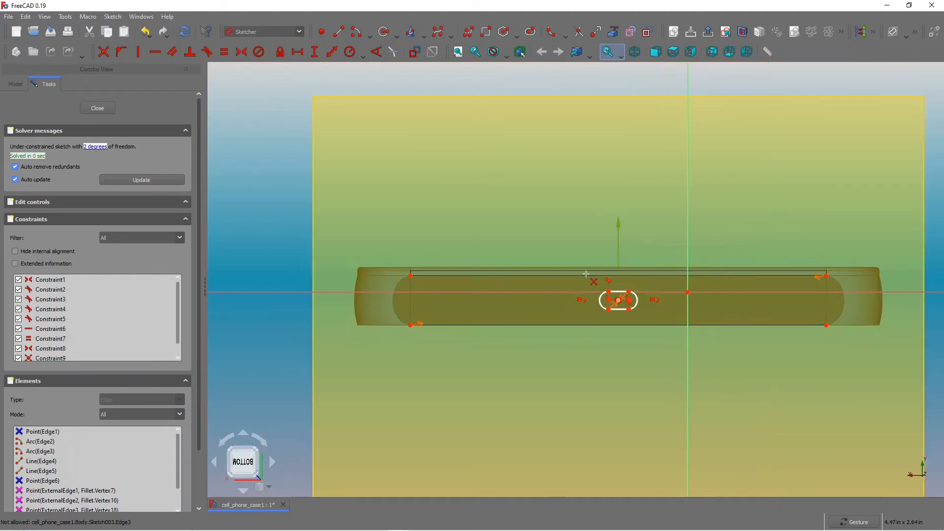
scroll(630, 326, up, 3)
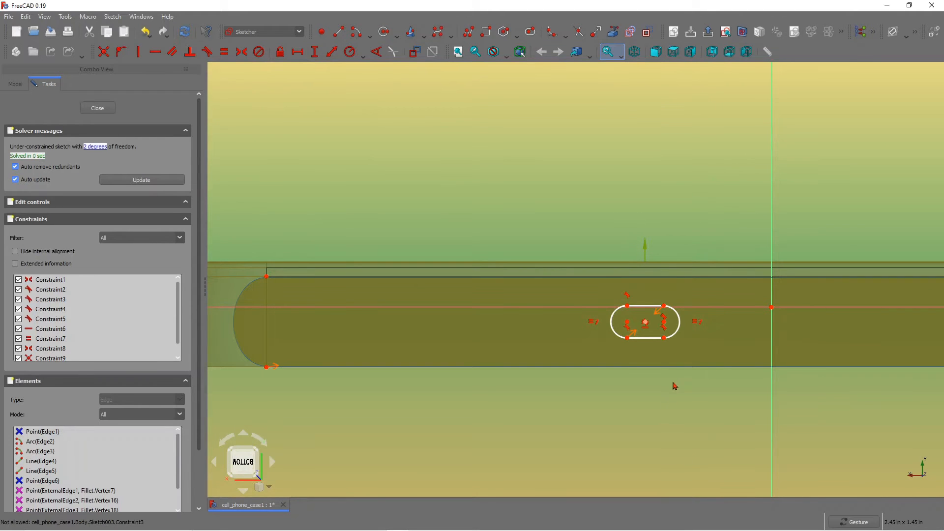
right_click(677, 336)
click(627, 410)
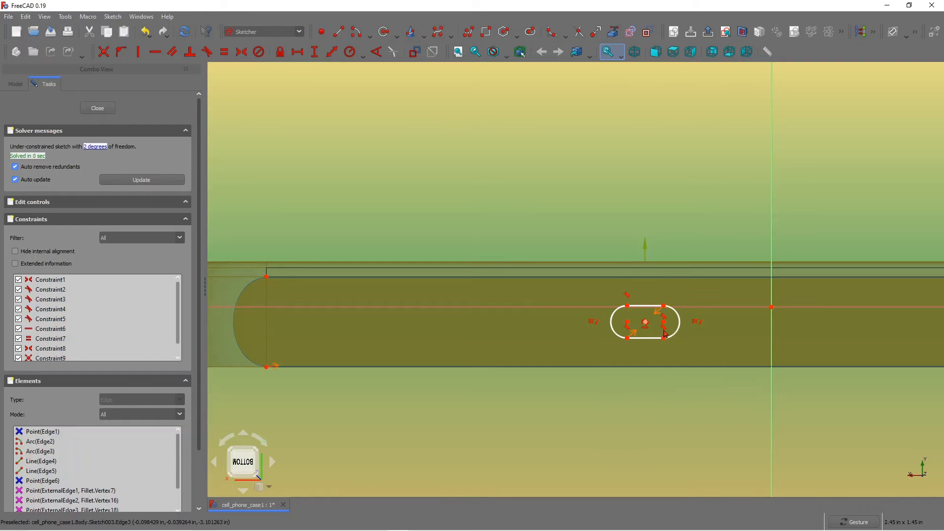
drag(665, 341, 683, 341)
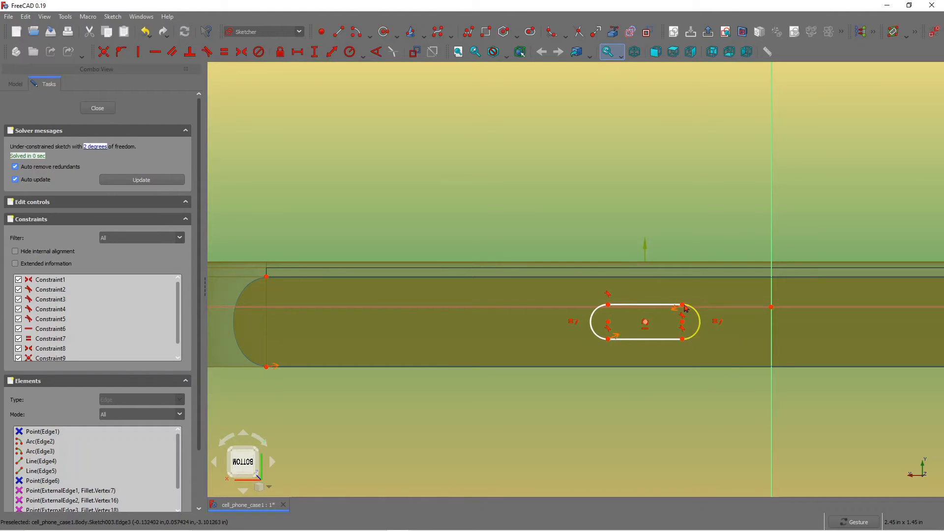
drag(685, 305, 687, 303)
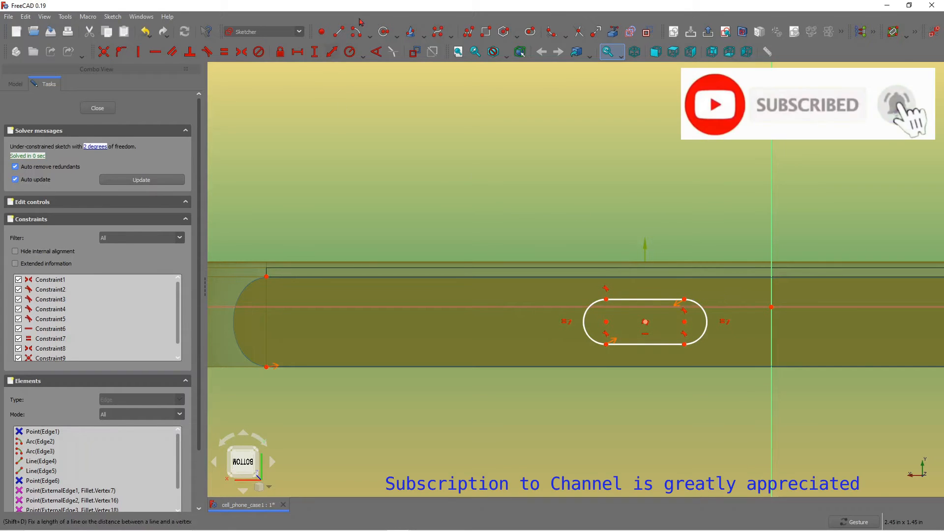
Dimension the slot's width vertically and the distance between its arc centres horizontally.
click(315, 52)
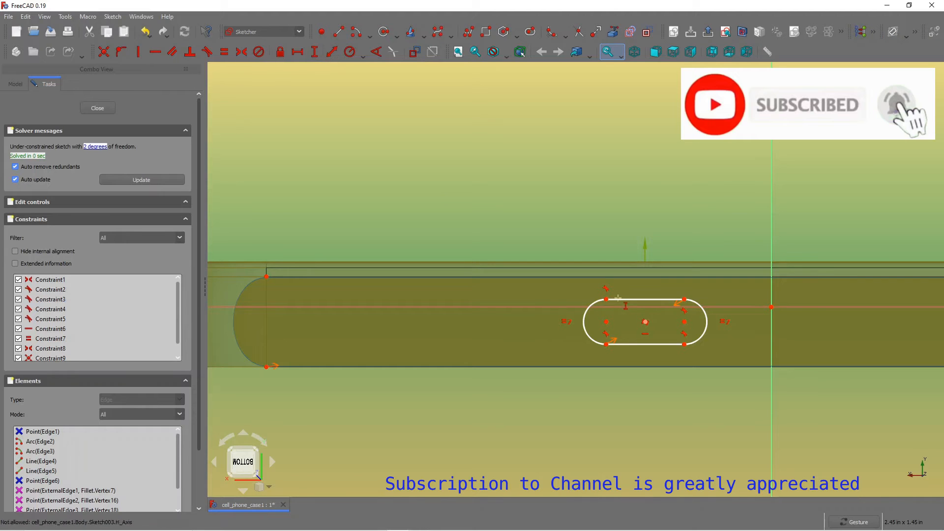
click(606, 299)
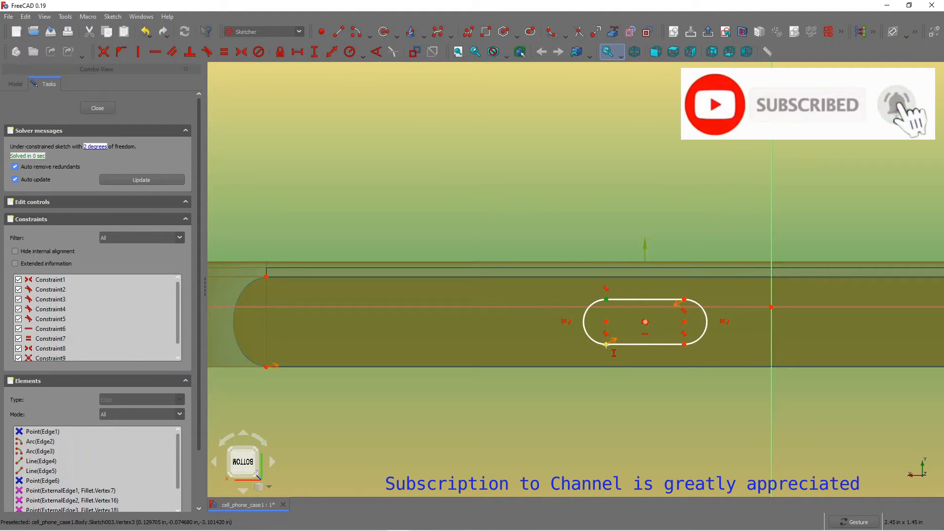
click(607, 344)
click(662, 402)
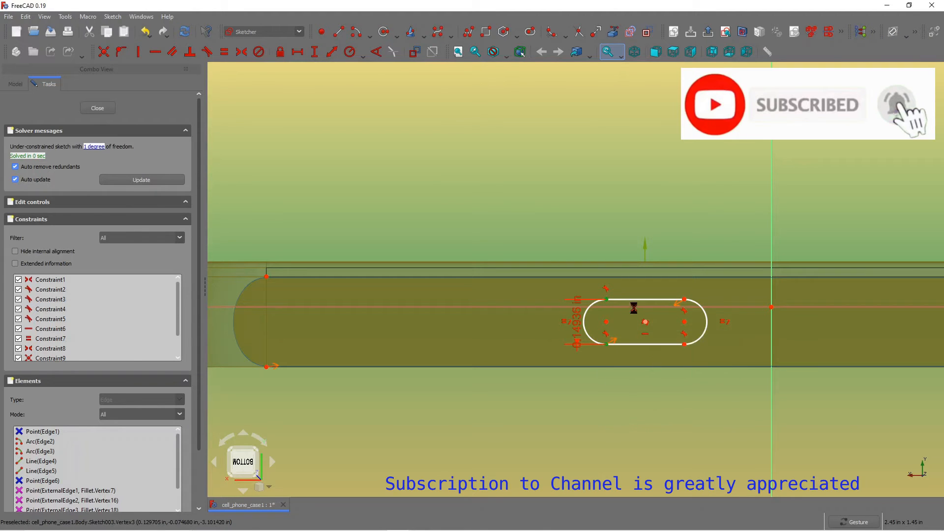
click(297, 53)
click(606, 322)
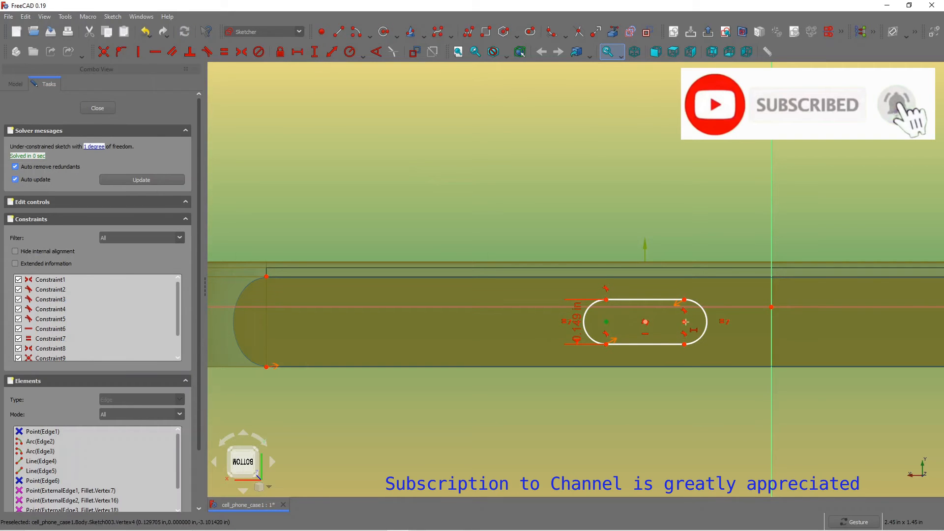
click(685, 322)
click(744, 378)
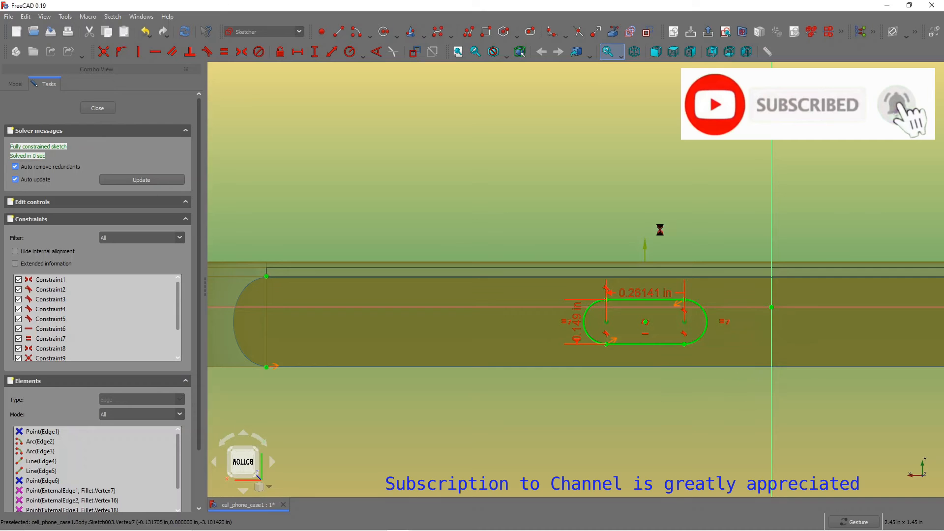
scroll(671, 225, down, 2)
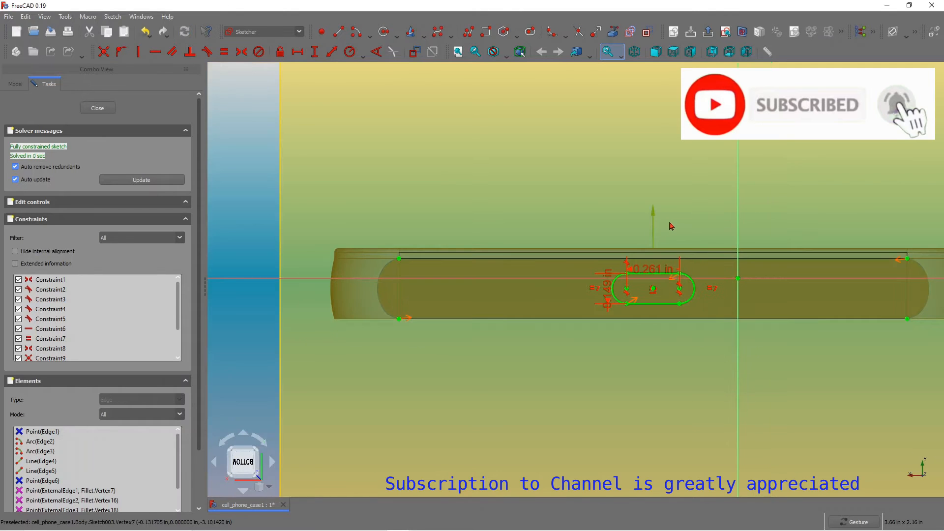
Draw a second slot on the bottom side, to the left of the centred slot.
scroll(560, 189, down, 1)
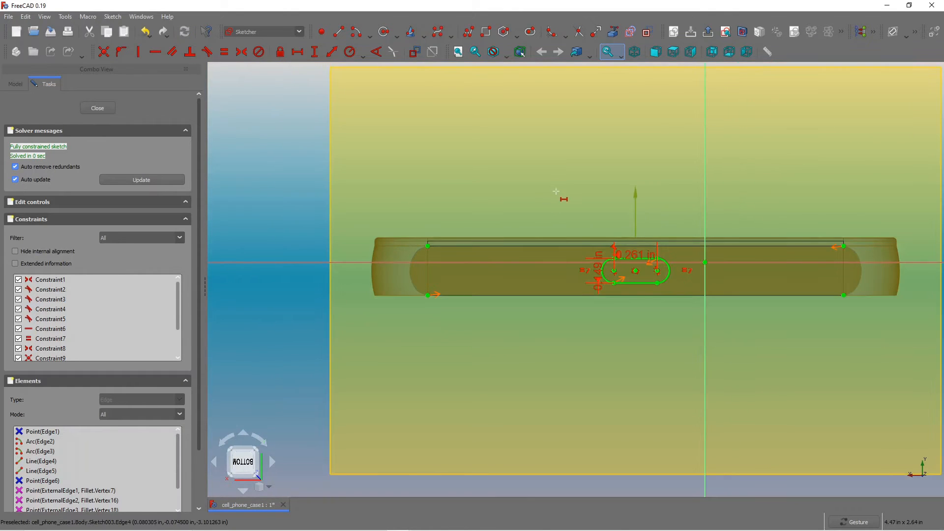
scroll(472, 219, up, 1)
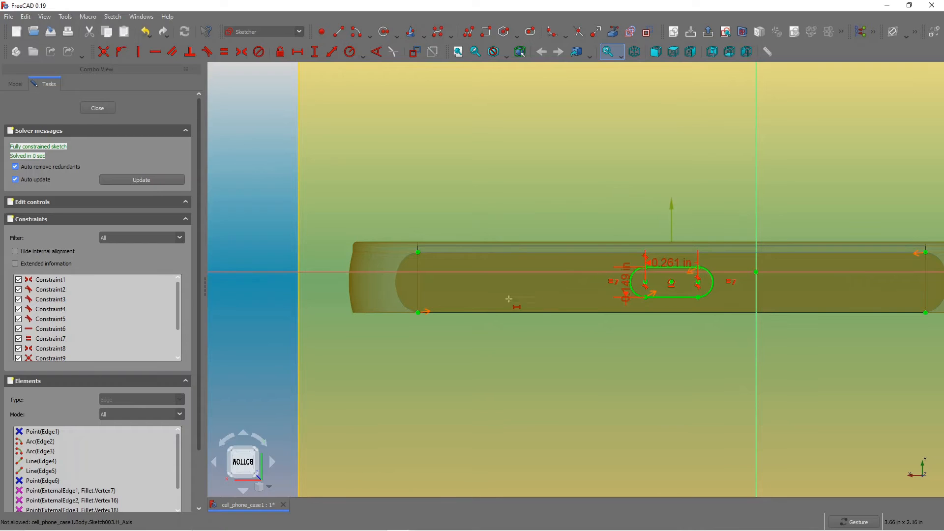
click(530, 32)
click(468, 279)
click(533, 289)
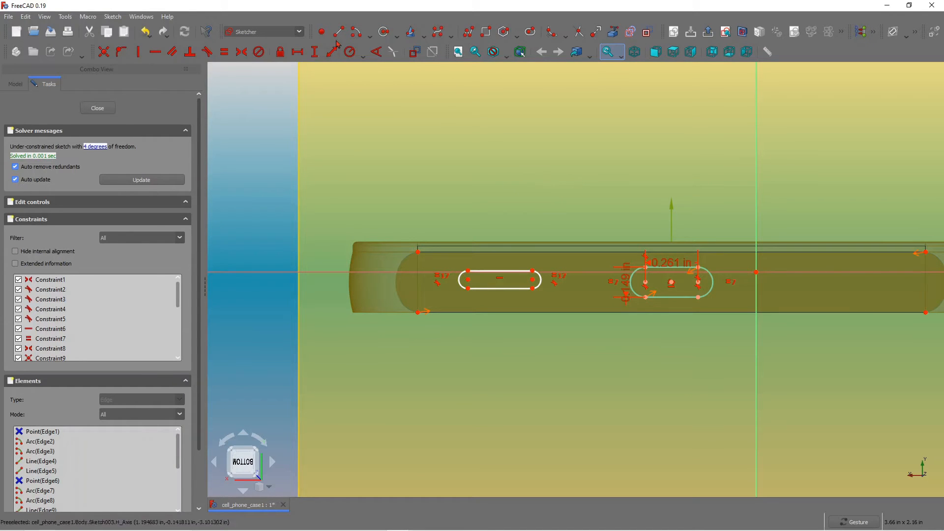
Draw a line across the bottom side from near its left end to its right end.
scroll(433, 259, up, 2)
scroll(433, 260, up, 1)
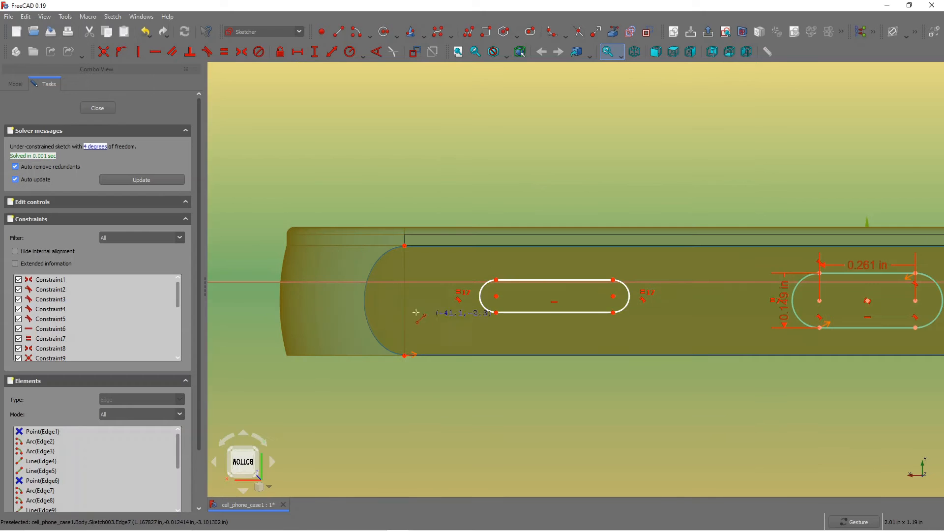
click(389, 310)
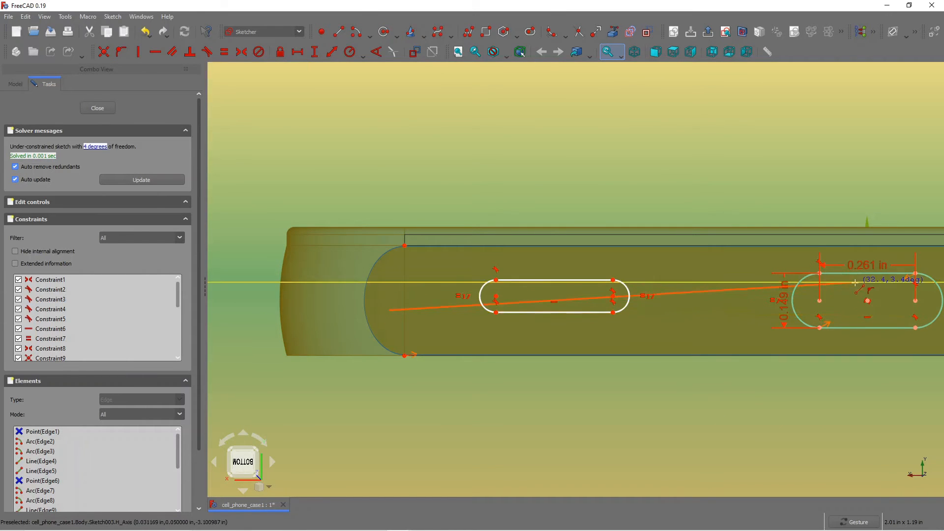
scroll(811, 291, down, 2)
scroll(836, 246, down, 1)
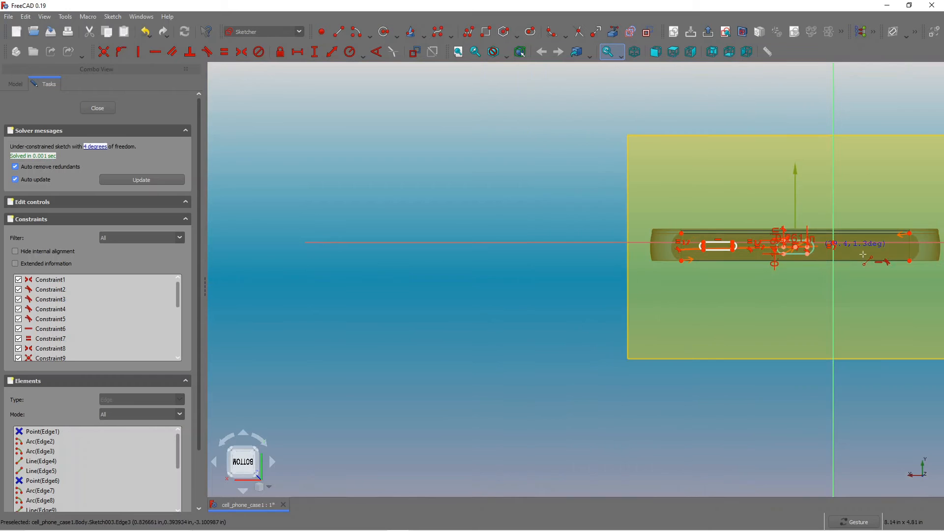
click(918, 241)
scroll(809, 192, up, 2)
scroll(612, 211, down, 3)
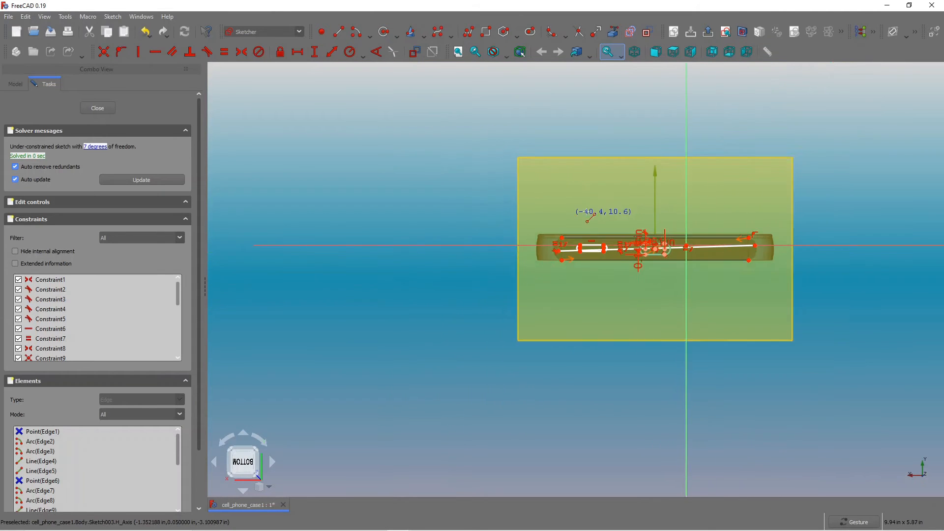
scroll(755, 209, up, 2)
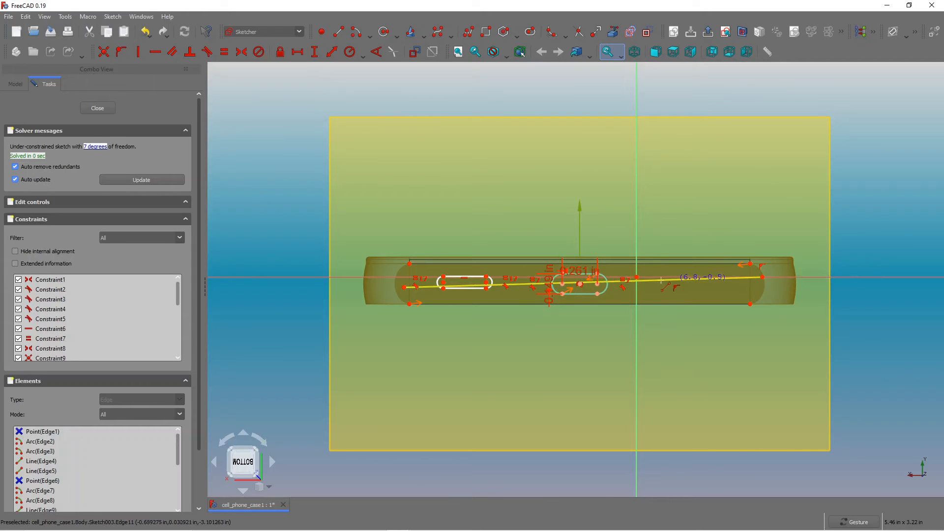
scroll(522, 311, up, 2)
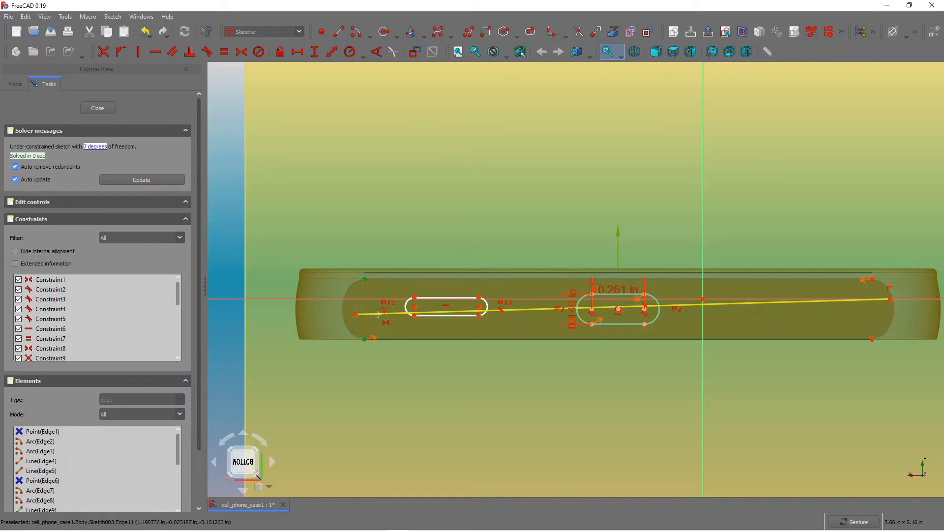
click(373, 321)
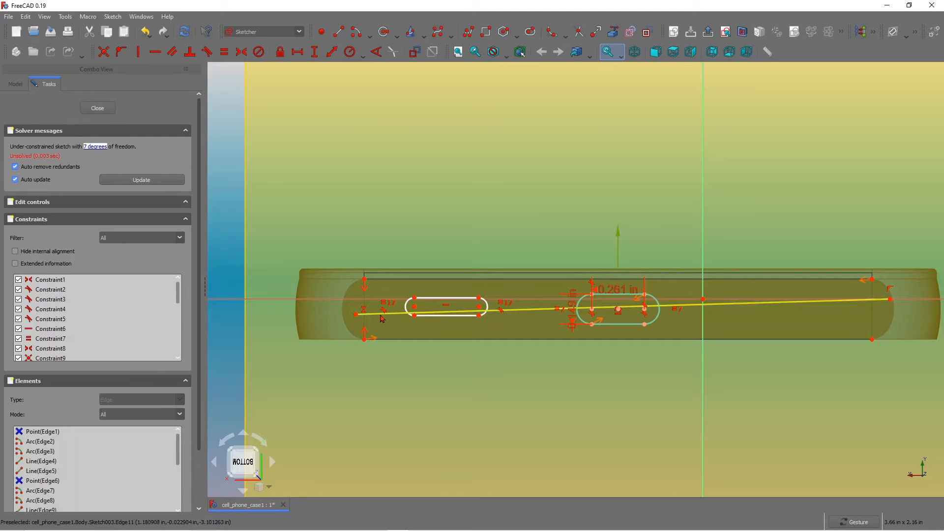
click(145, 34)
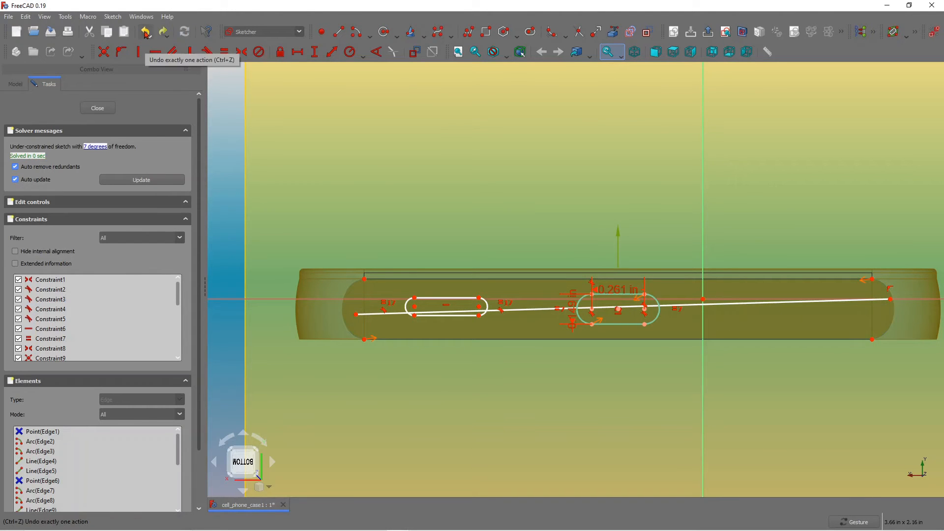
Delete the constraint on the line's right endpoint and nudge that endpoint back onto the side's end.
click(888, 289)
key(Delete)
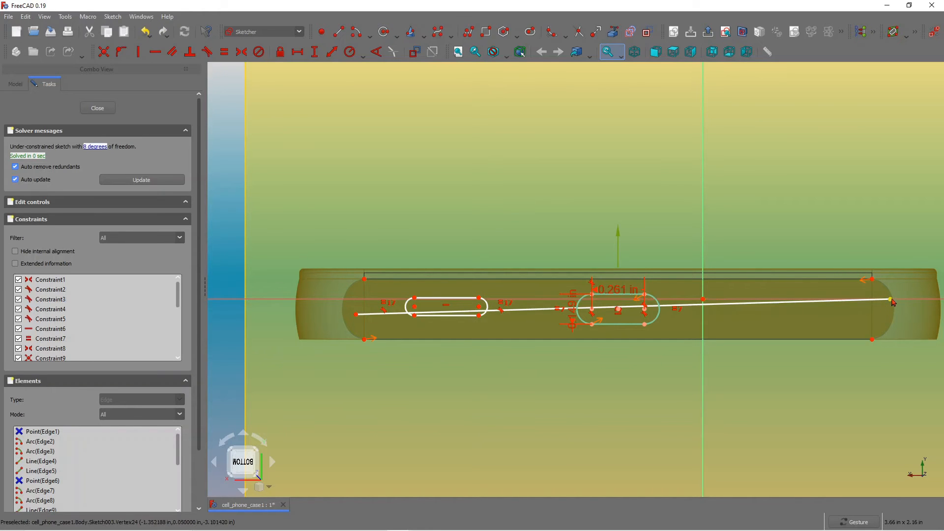
drag(892, 305, 892, 307)
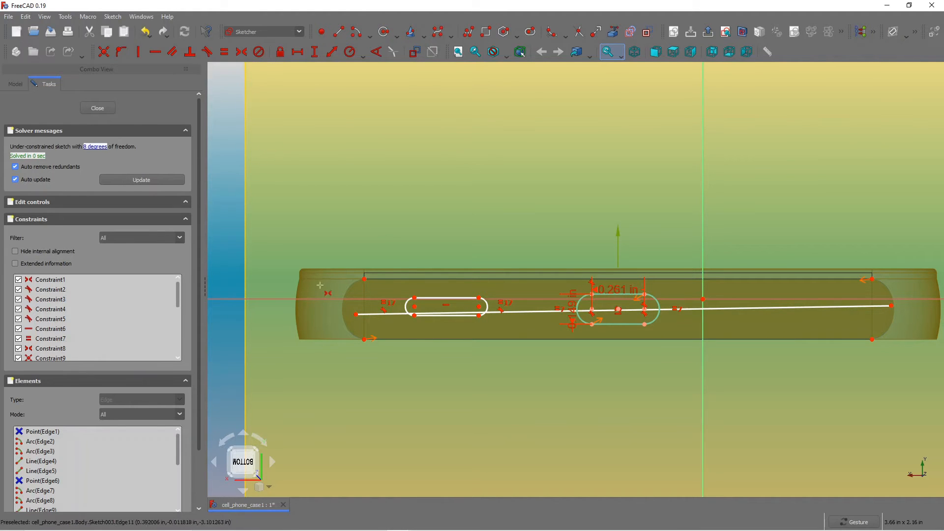
Make the line's left endpoint symmetric between the side's left corners and convert the line to construction geometry.
click(364, 339)
click(365, 280)
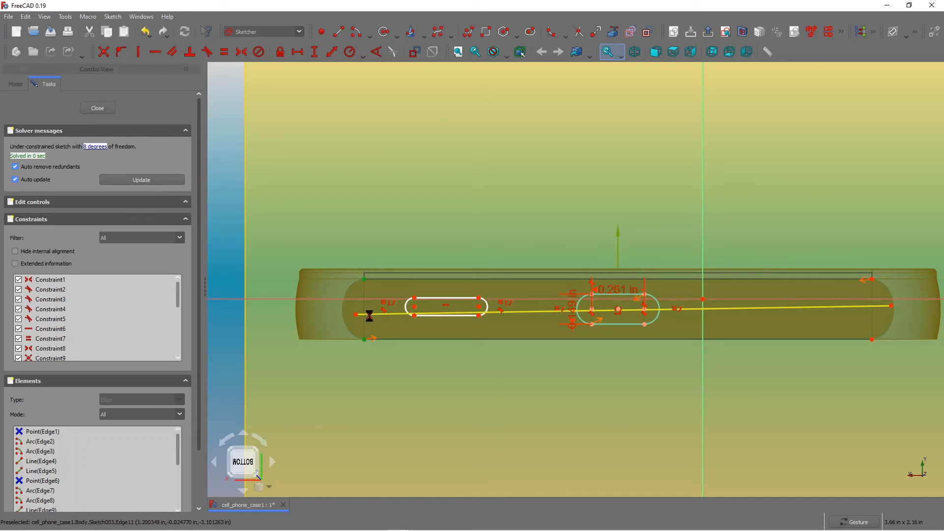
click(369, 316)
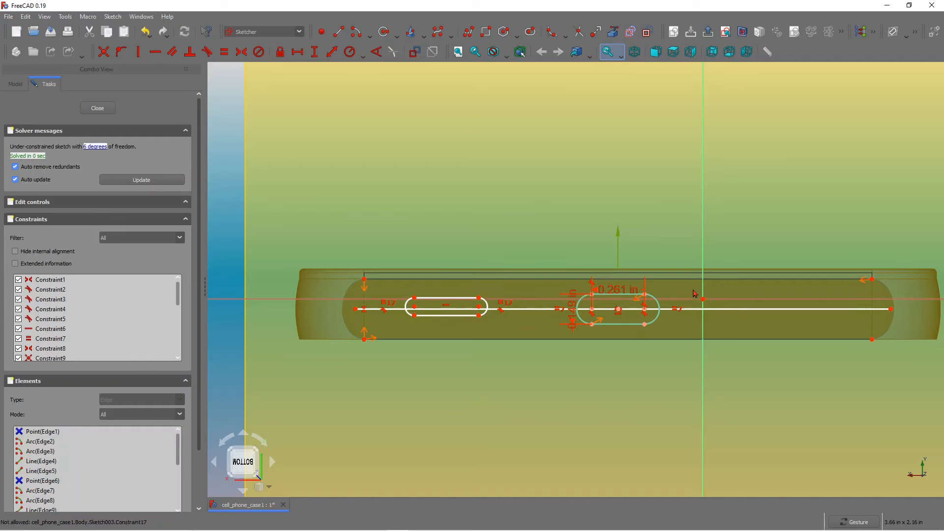
click(697, 310)
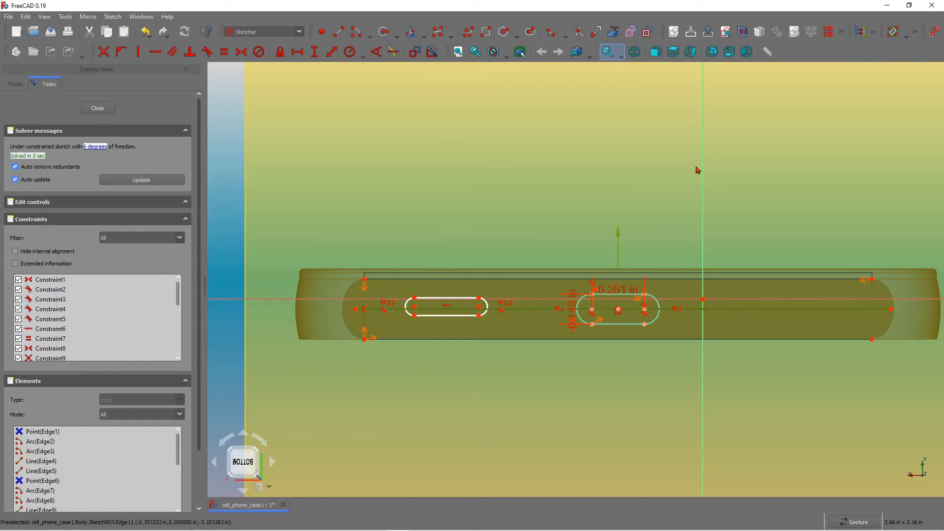
click(647, 33)
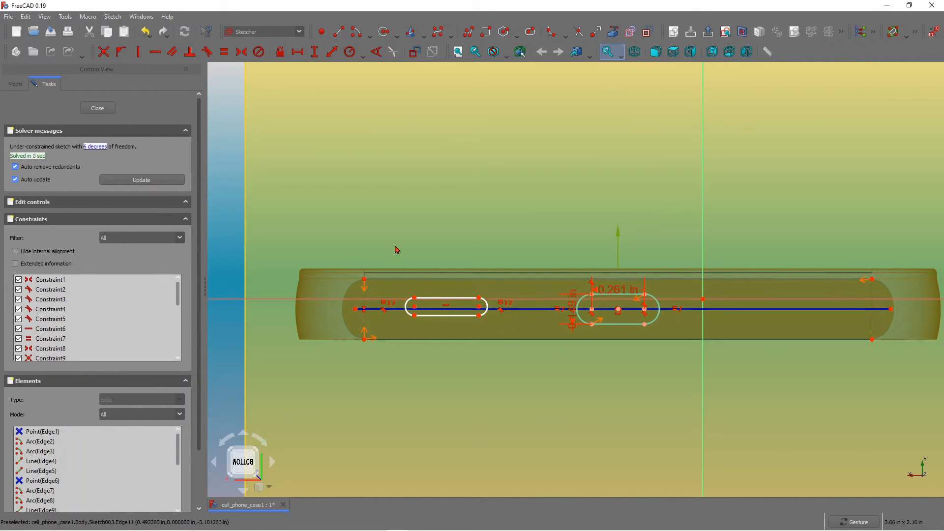
Place a point inside the second slot and make it symmetric between the slot's opposite corners.
scroll(392, 248, up, 2)
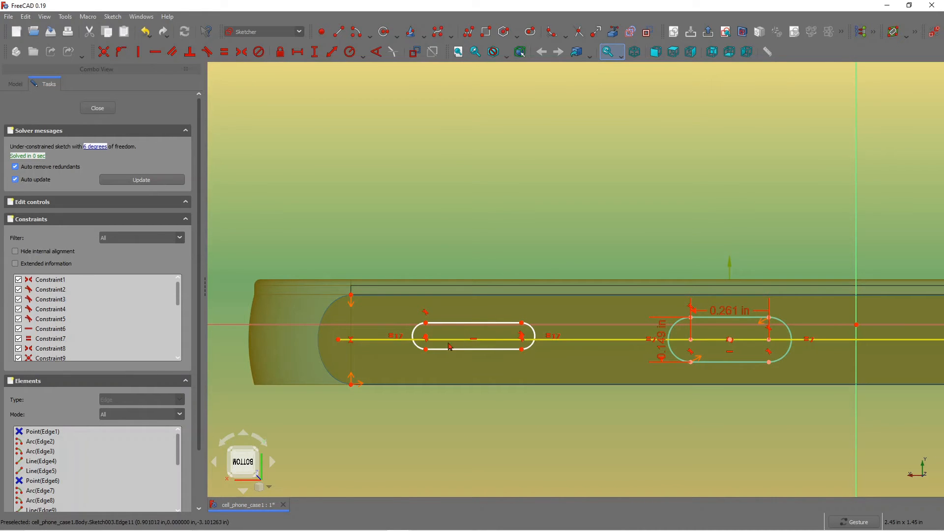
click(322, 35)
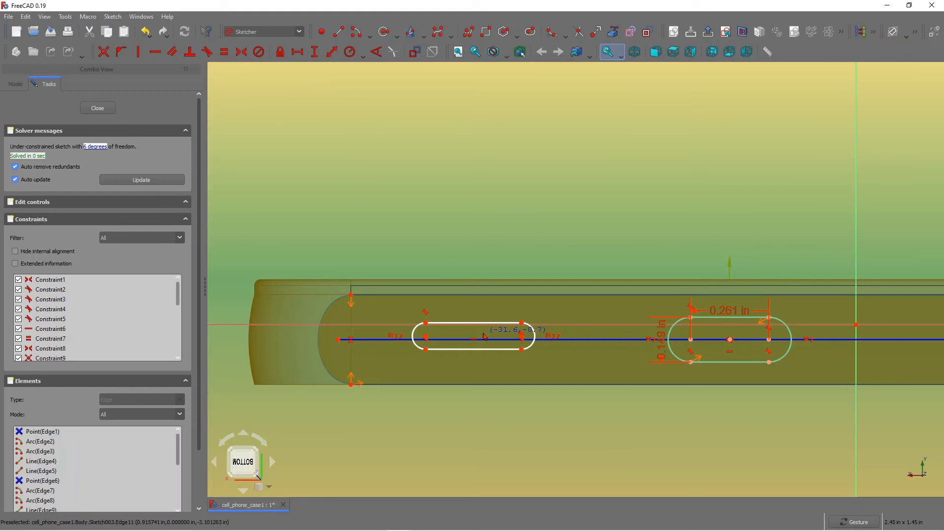
click(484, 333)
click(242, 52)
click(426, 350)
click(521, 323)
click(483, 333)
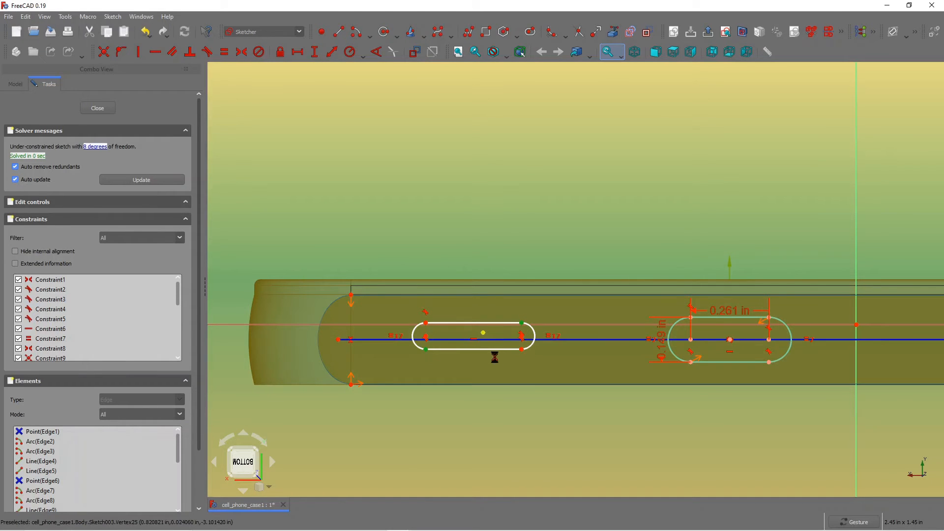
Dimension the second slot's width vertically.
scroll(480, 329, up, 3)
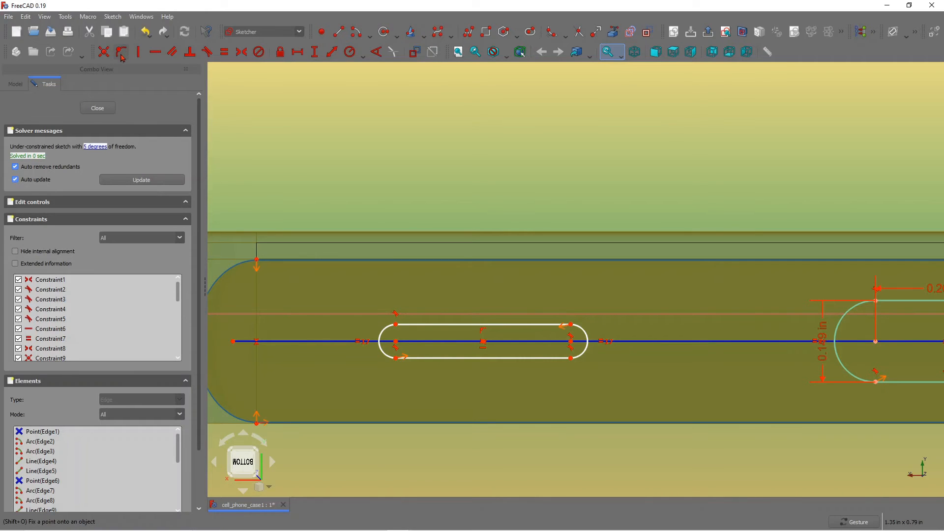
scroll(513, 331, down, 2)
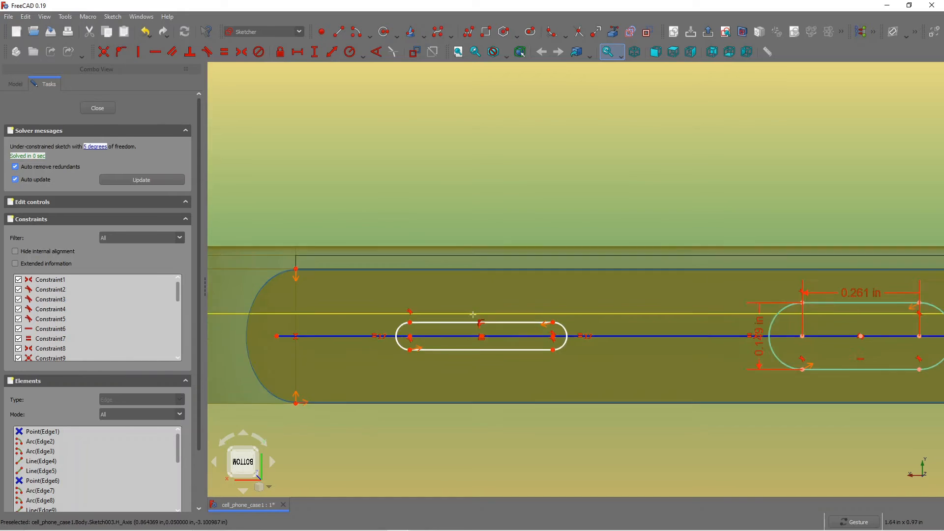
scroll(492, 325, up, 2)
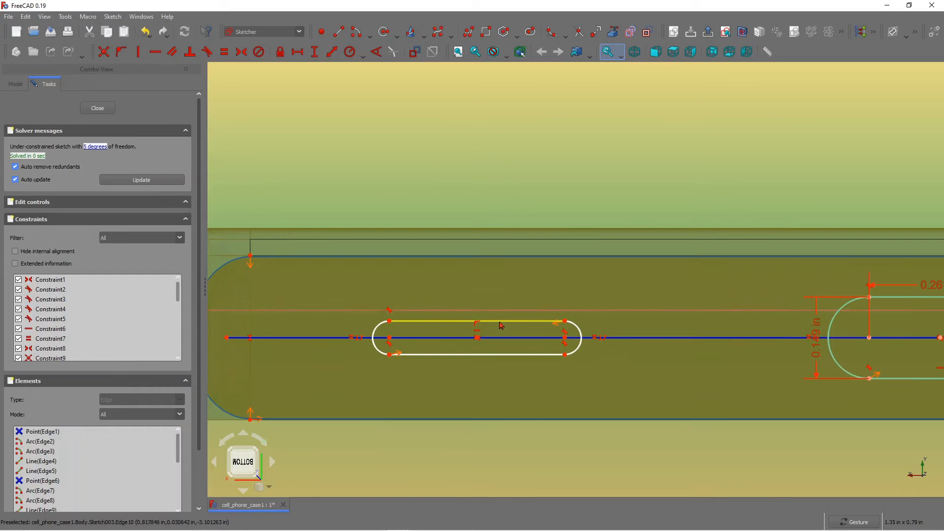
scroll(420, 300, down, 2)
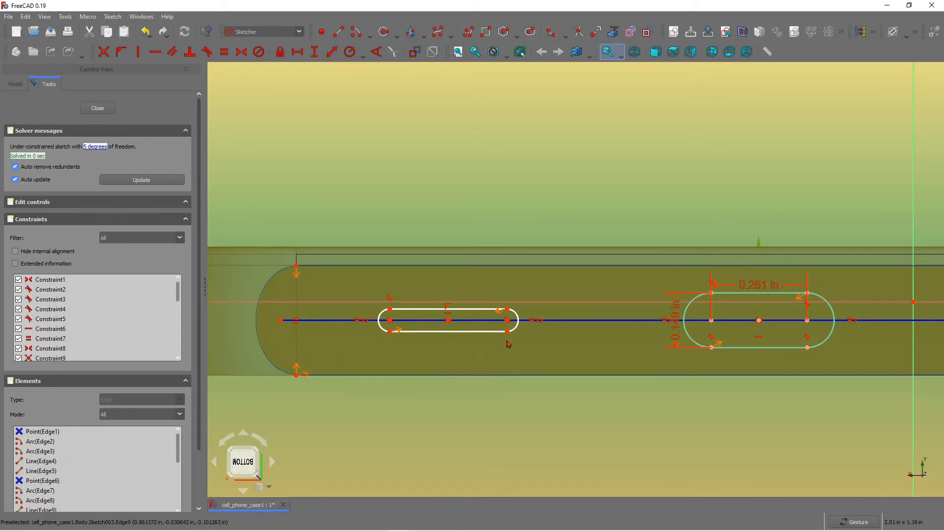
drag(508, 335, 510, 336)
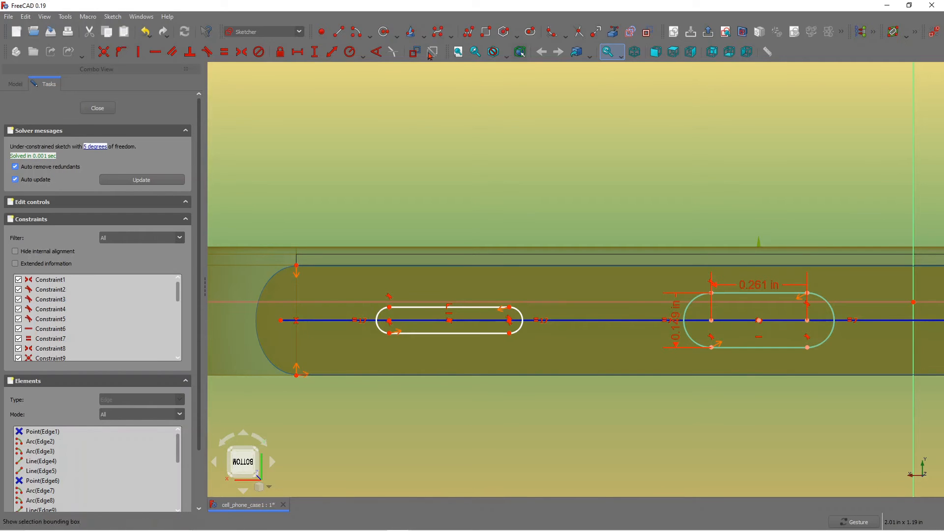
click(511, 308)
click(510, 333)
key(i)
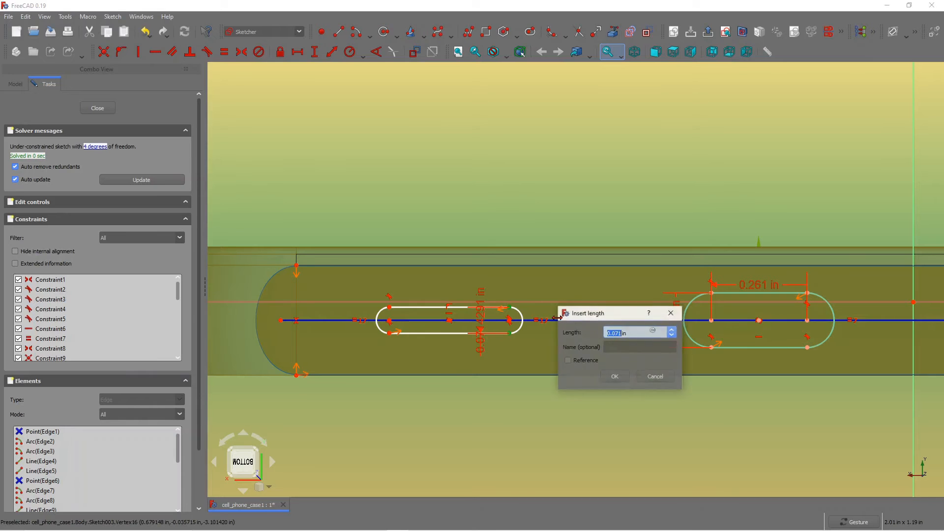
click(624, 380)
click(616, 375)
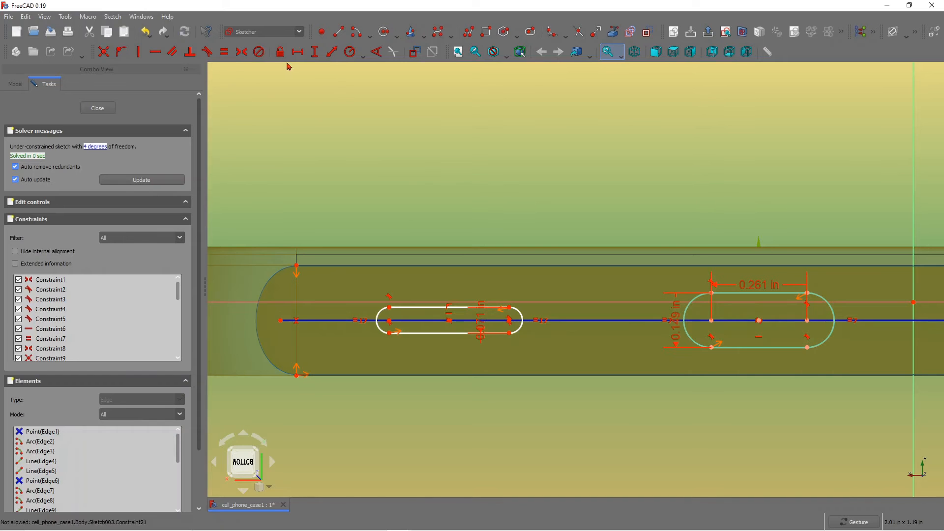
Dimension the horizontal distance between the second slot's arc centres.
click(297, 52)
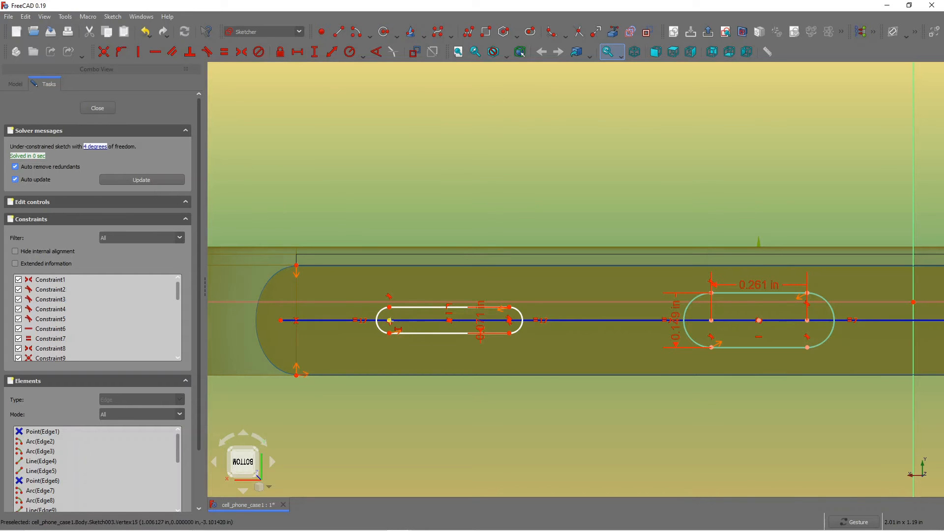
click(390, 320)
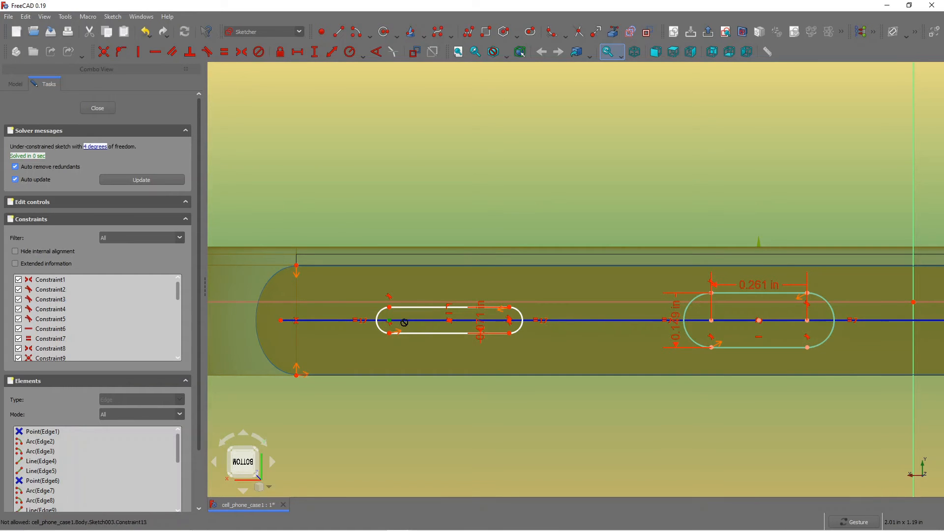
click(509, 320)
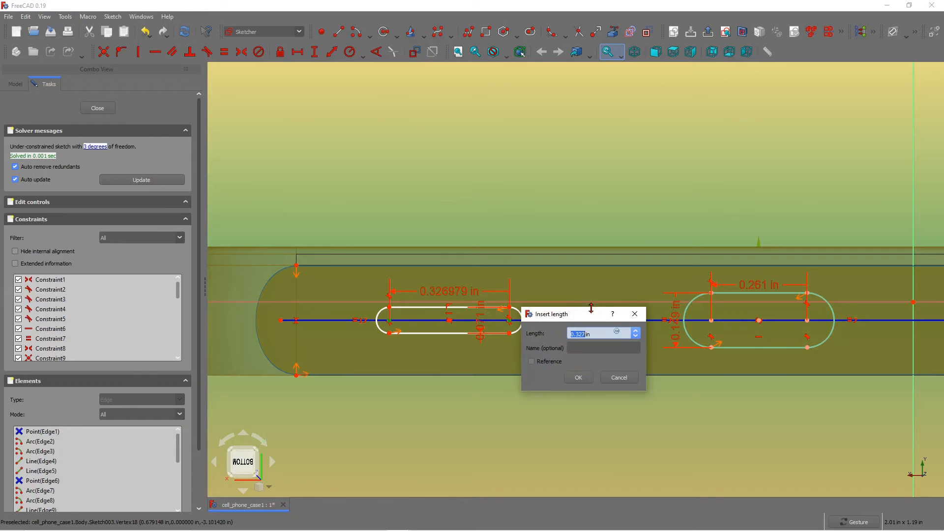
click(580, 379)
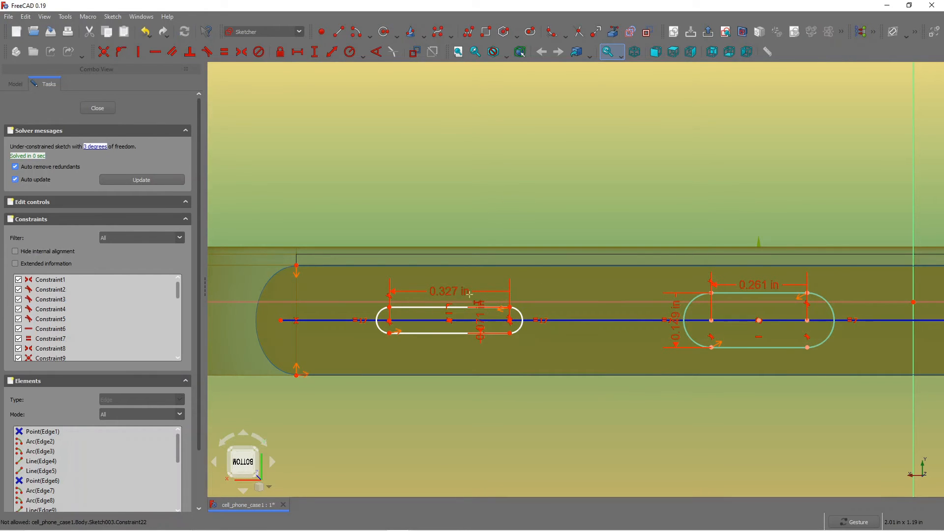
Move the second slot's two dimension labels clear of the slot.
drag(470, 293, 468, 277)
drag(488, 346, 480, 376)
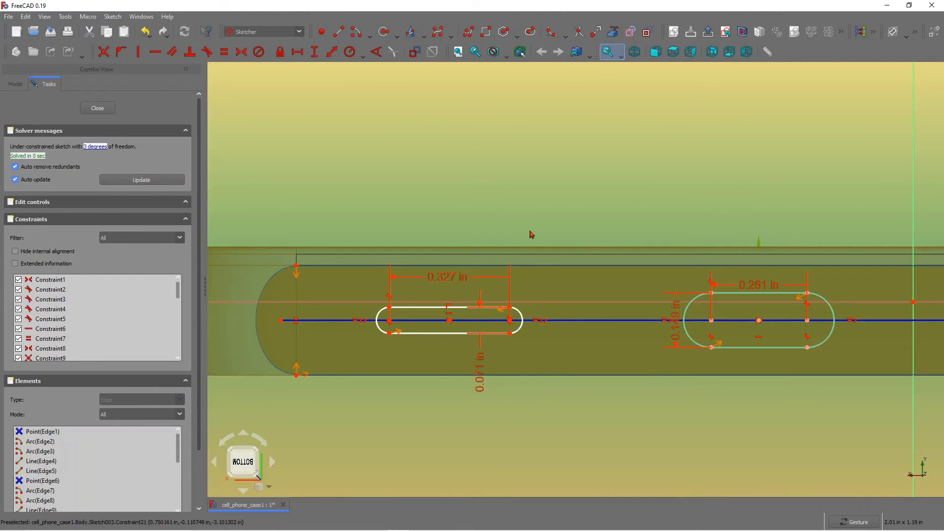
scroll(529, 236, down, 2)
scroll(511, 261, up, 2)
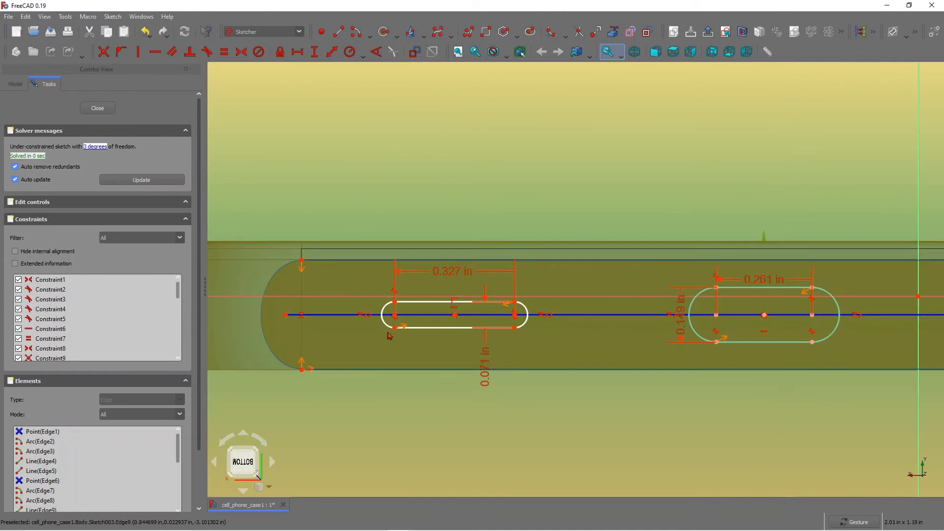
scroll(397, 310, up, 2)
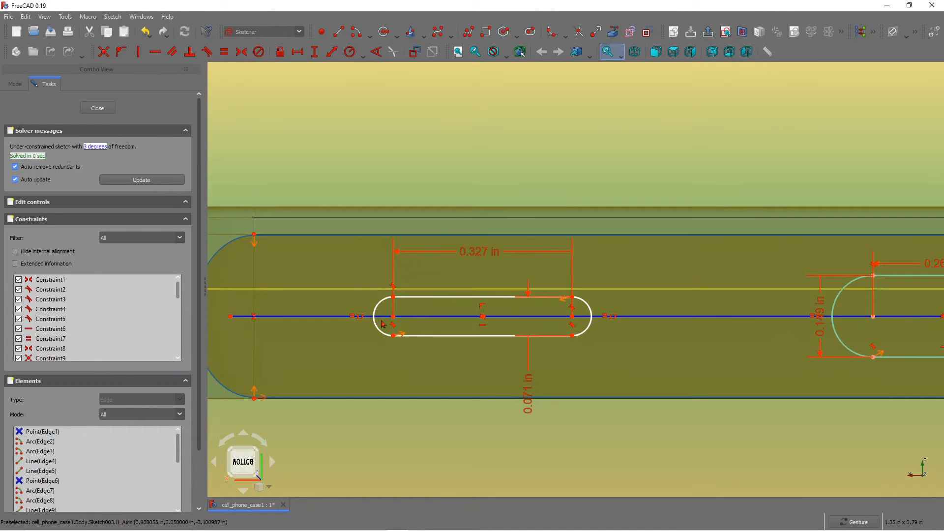
Dimension the horizontal distance from the case's left end edge to the first slot's arc centre.
scroll(410, 308, down, 2)
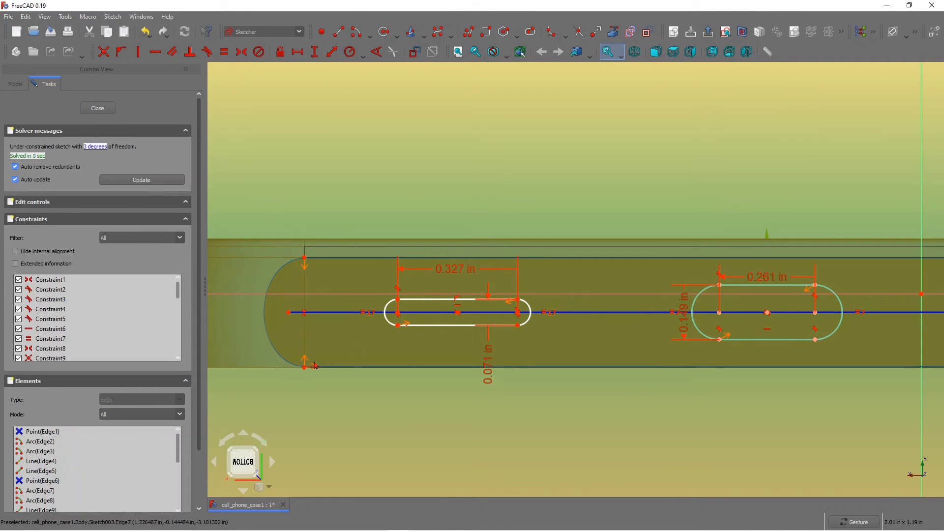
click(297, 52)
click(304, 367)
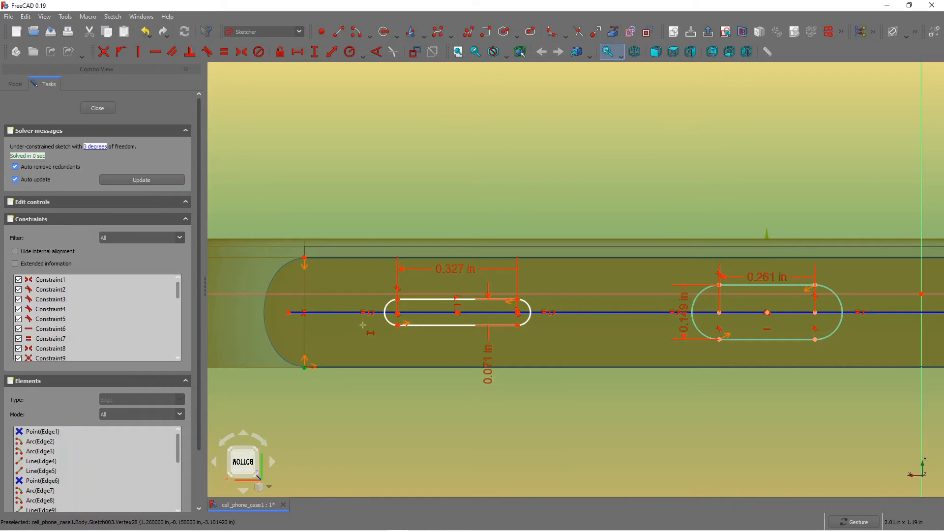
click(397, 312)
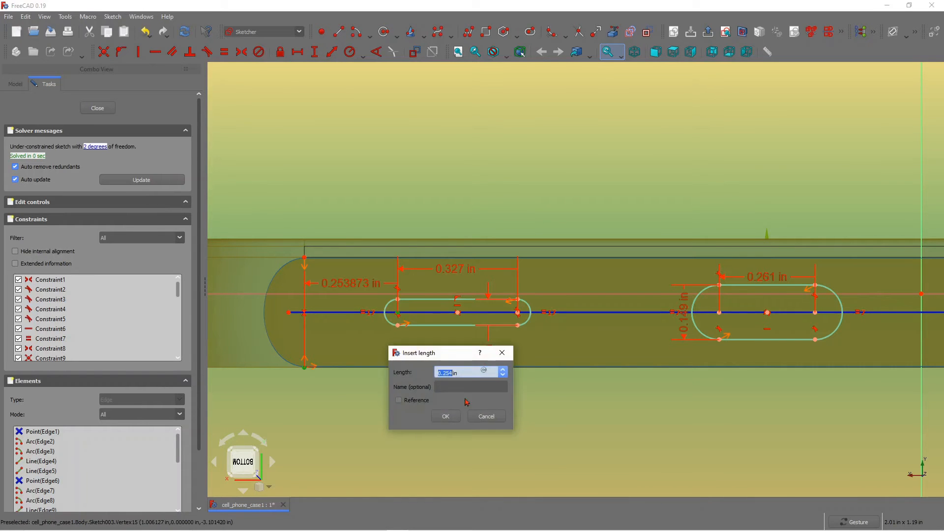
click(448, 416)
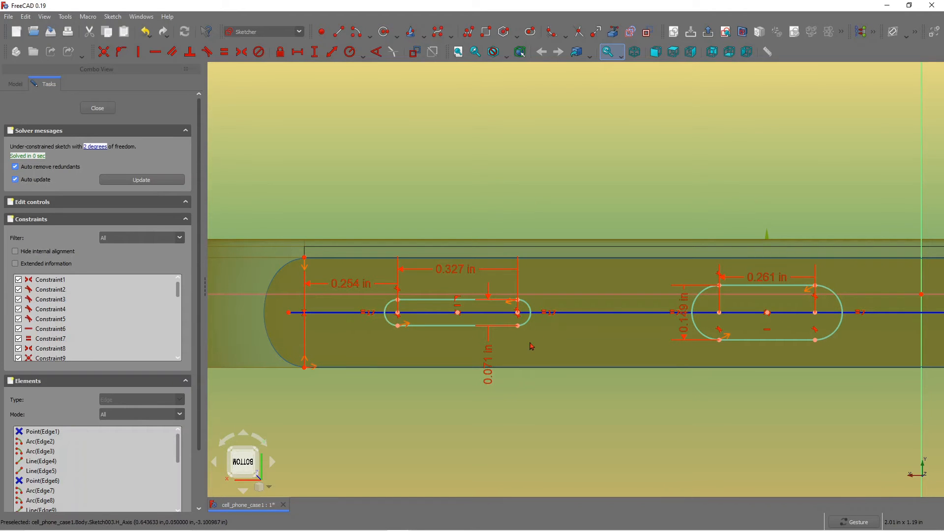
Draw a small circle near the case's right end on the bottom side.
scroll(360, 314, down, 3)
scroll(360, 315, up, 1)
scroll(360, 315, down, 1)
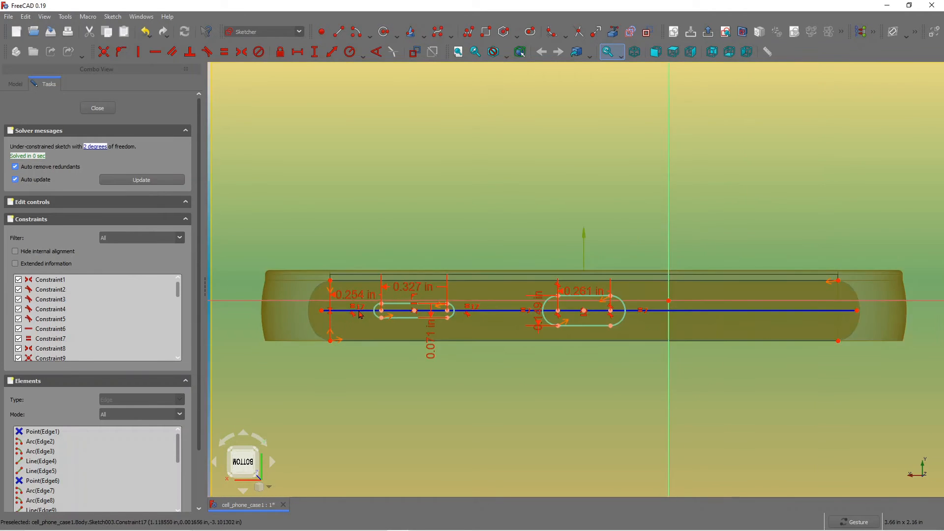
scroll(361, 315, down, 1)
scroll(362, 317, up, 2)
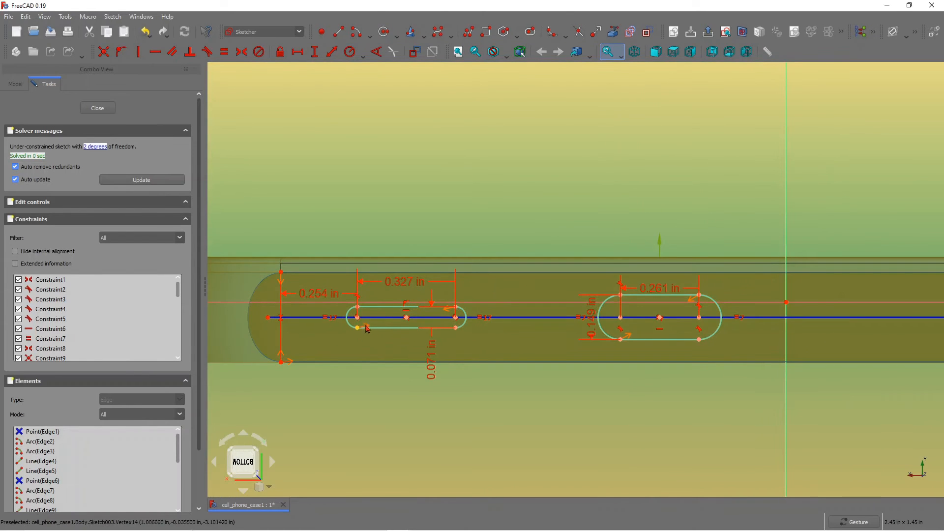
scroll(394, 334, down, 1)
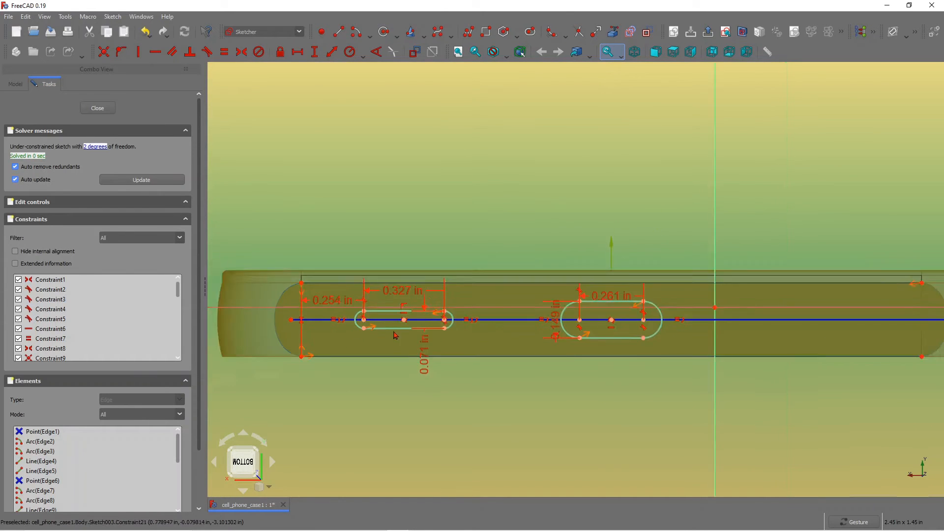
scroll(394, 335, down, 1)
scroll(677, 299, up, 2)
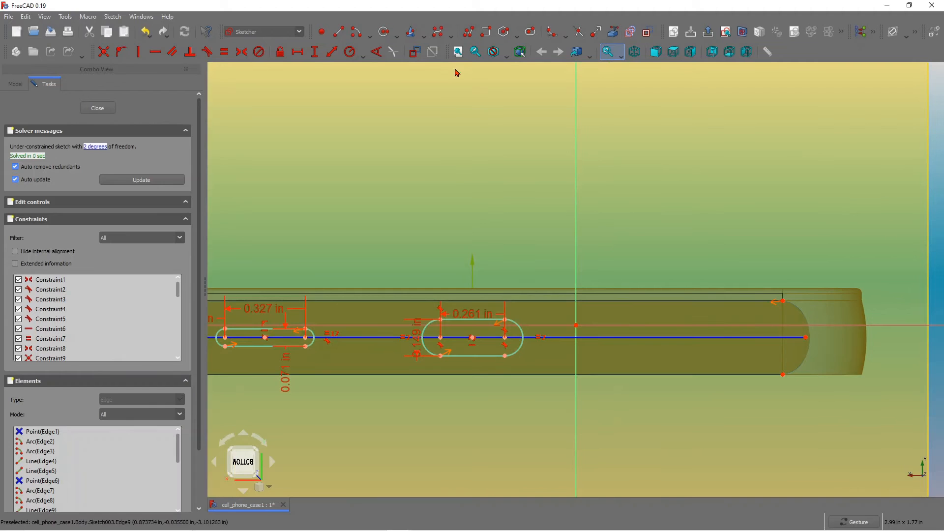
click(384, 32)
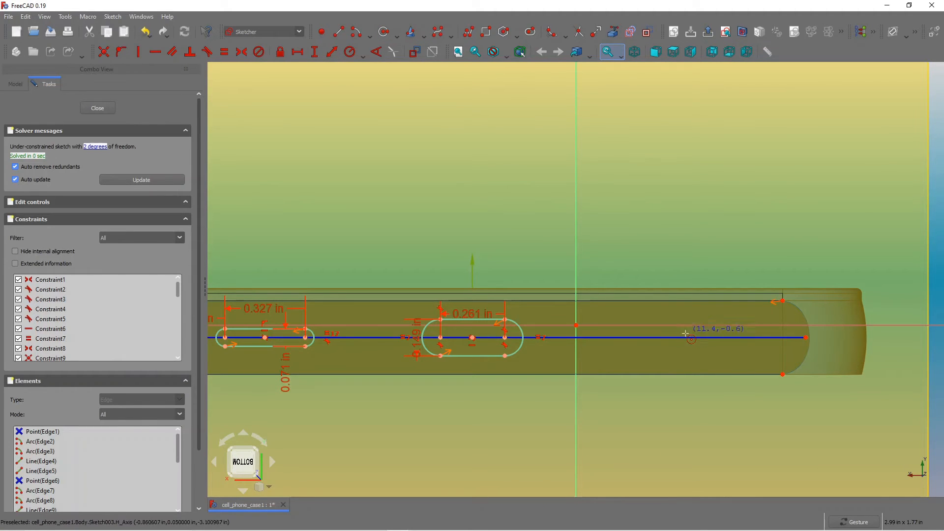
click(692, 308)
click(700, 320)
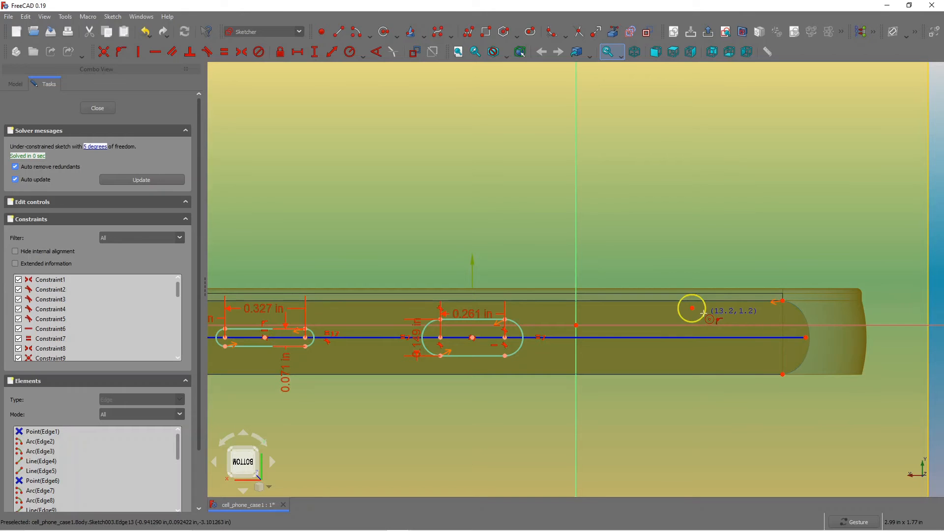
Constrain the circle's centre onto the horizontal centreline.
right_click(712, 317)
click(120, 51)
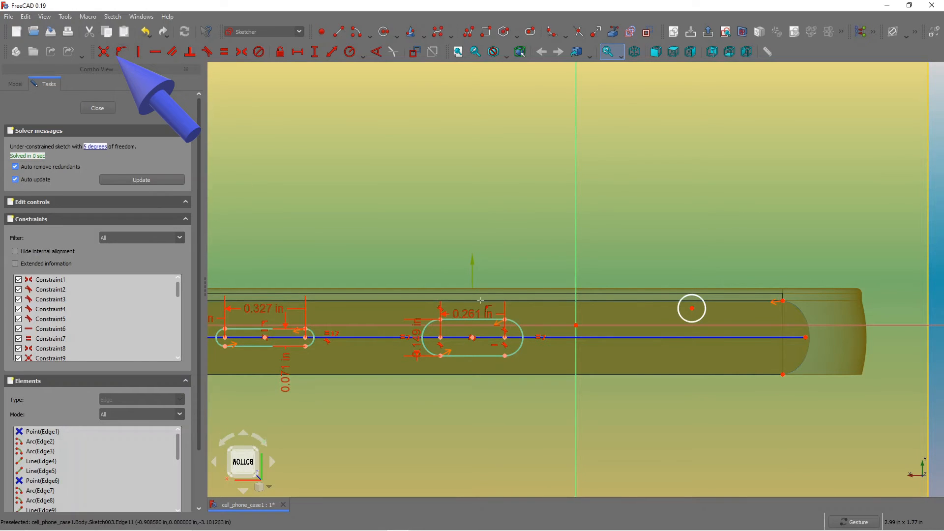
click(701, 350)
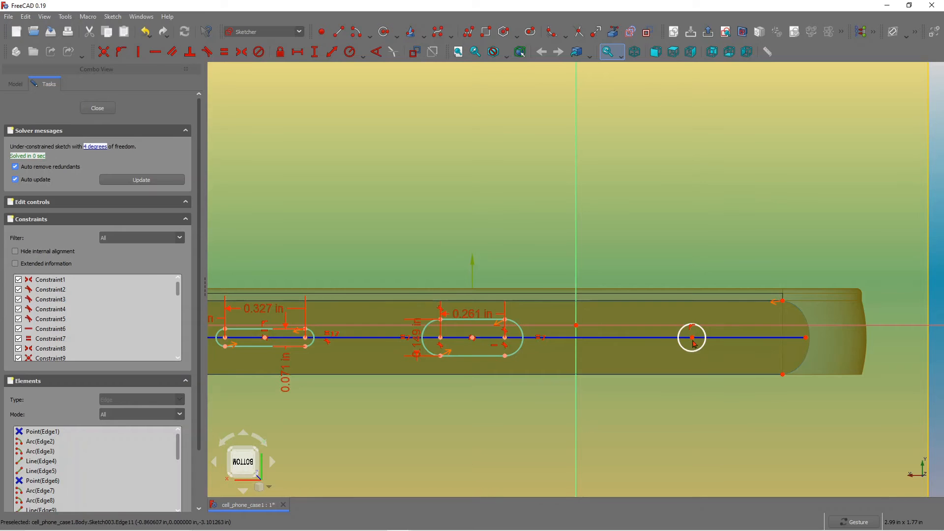
Add a radius constraint to the circle and move its label clear.
scroll(703, 339, down, 2)
scroll(702, 339, down, 2)
scroll(703, 335, up, 3)
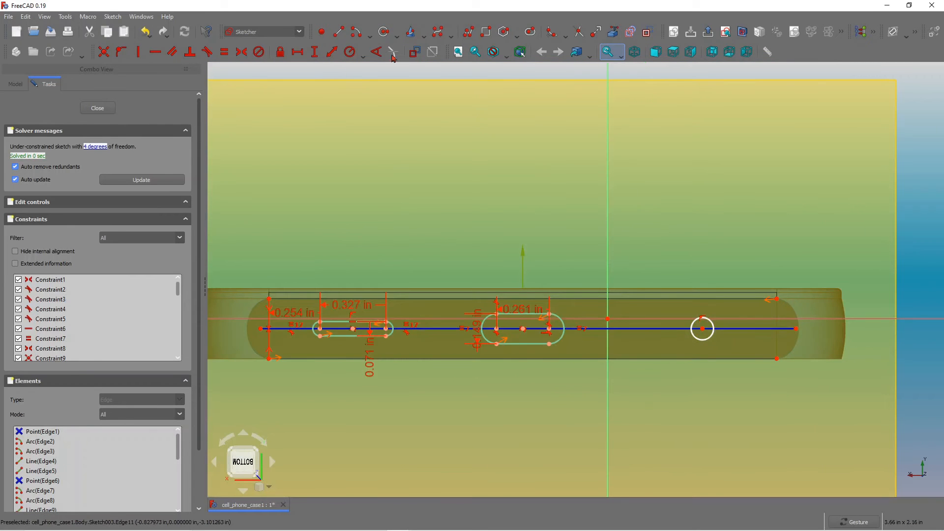
click(349, 52)
click(710, 320)
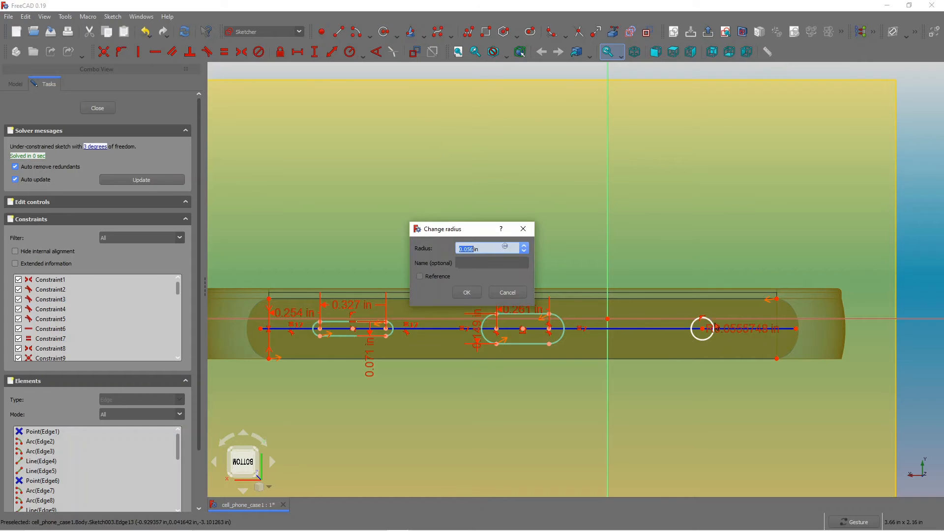
click(469, 293)
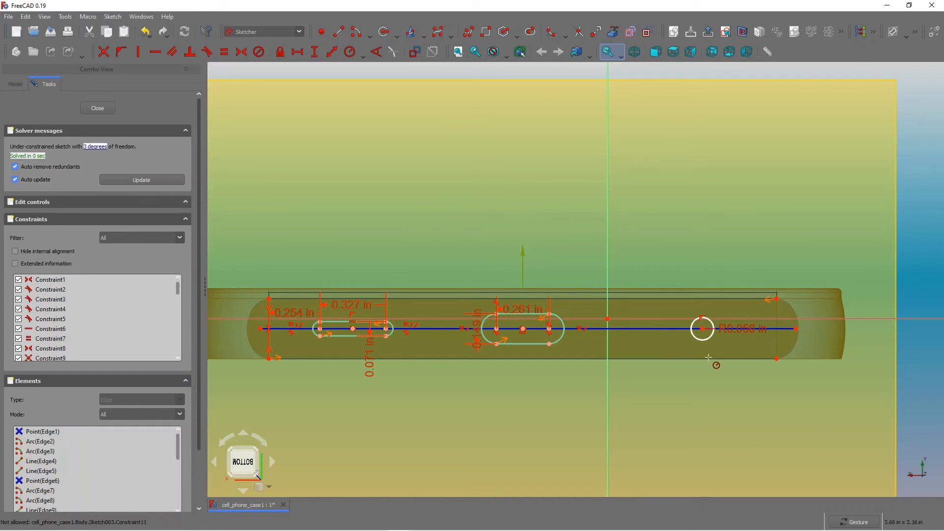
drag(706, 340, 703, 337)
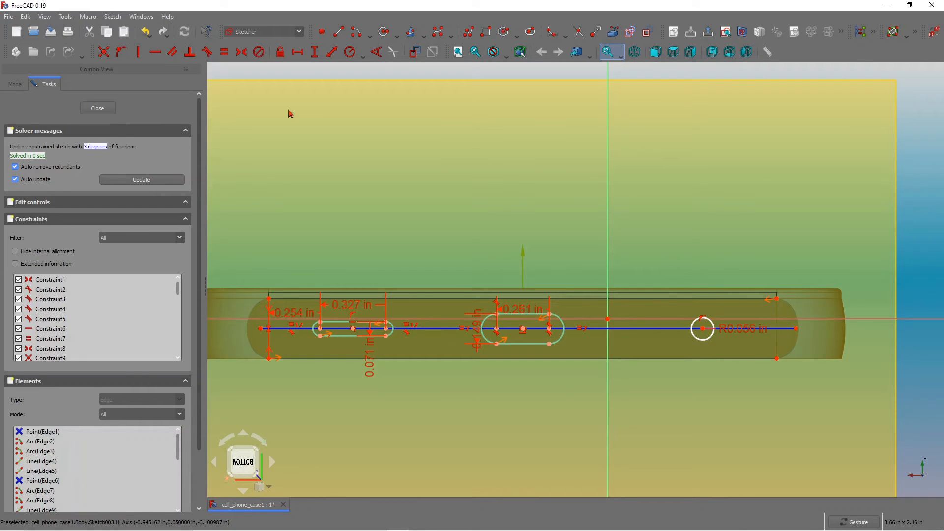
Dimension the horizontal distance between the case's right end and the circle's centre.
click(298, 52)
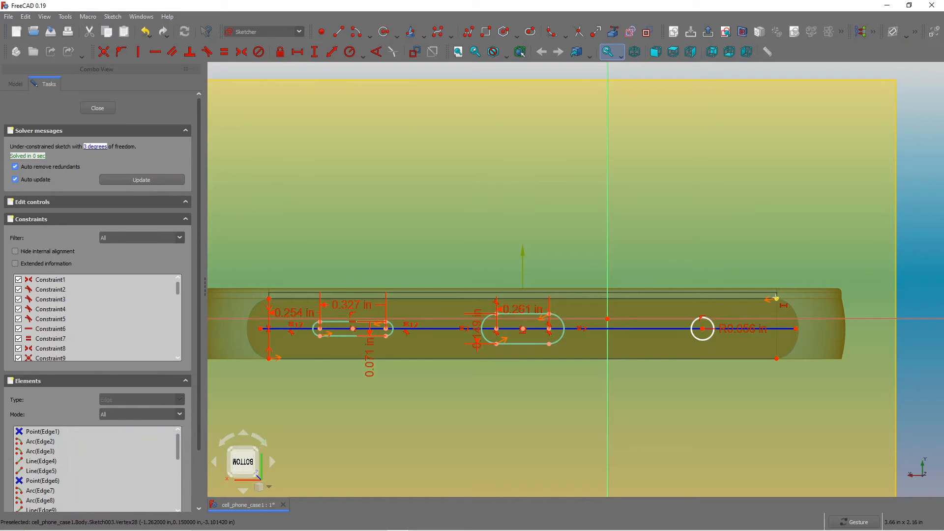
click(702, 328)
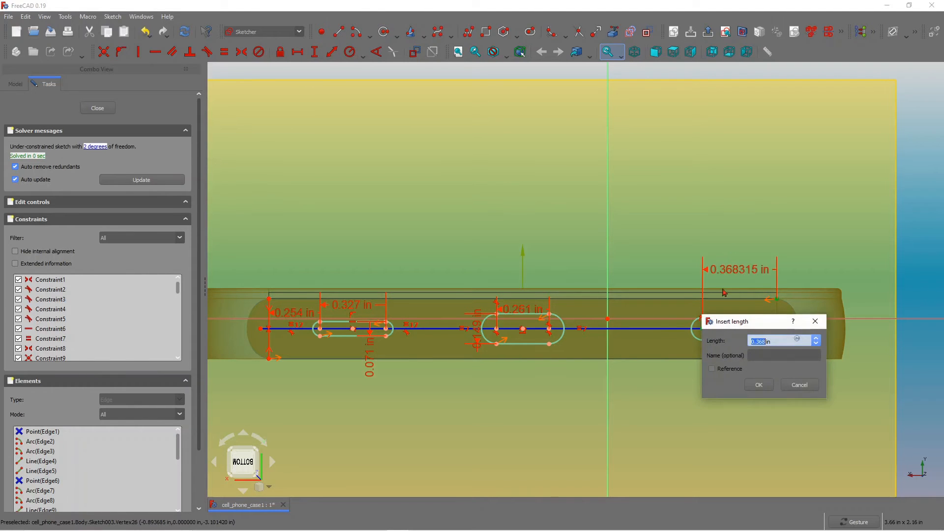
click(754, 386)
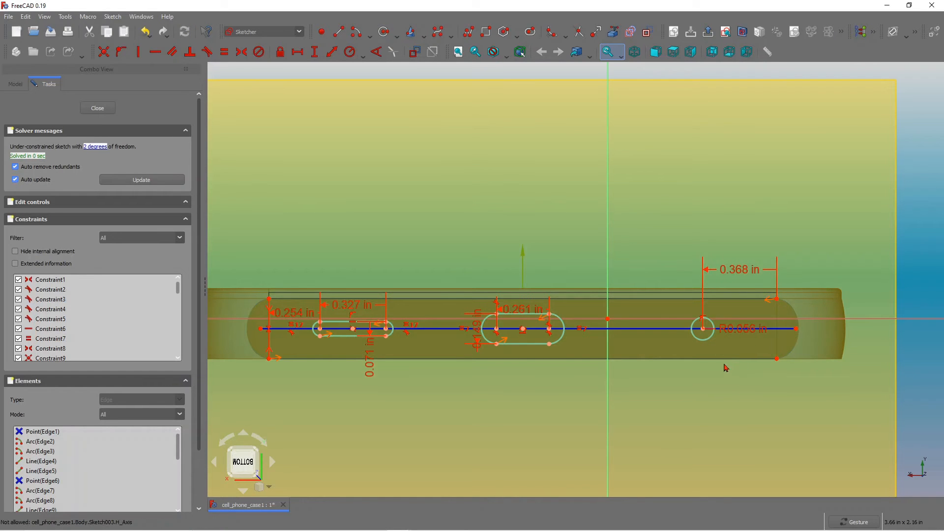
Close the sketch.
scroll(725, 368, down, 2)
scroll(651, 403, down, 3)
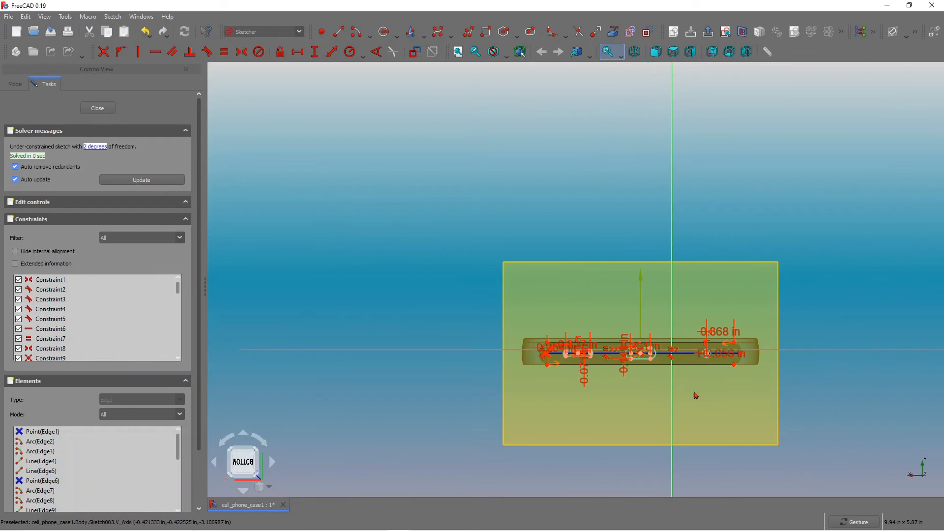
click(98, 108)
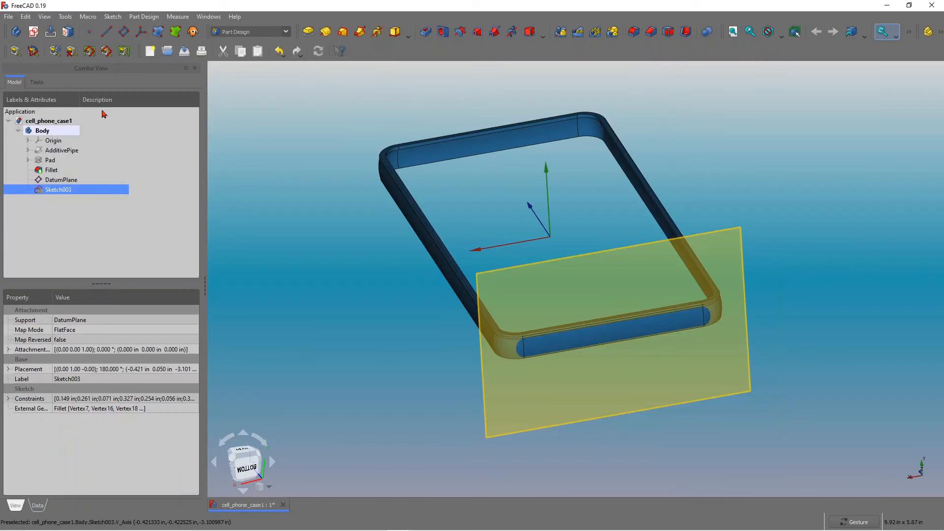
Pocket the port sketch into the case's bottom side with a length of 0.200 in.
drag(580, 333, 576, 314)
mouse_move(606, 341)
mouse_down()
mouse_move(648, 310)
mouse_move(787, 350)
mouse_move(678, 327)
mouse_up()
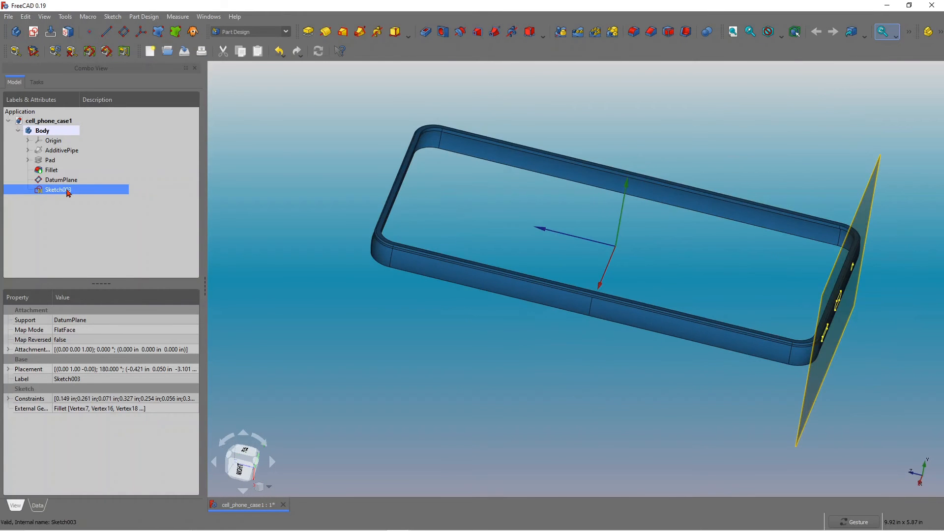
drag(678, 274, 582, 247)
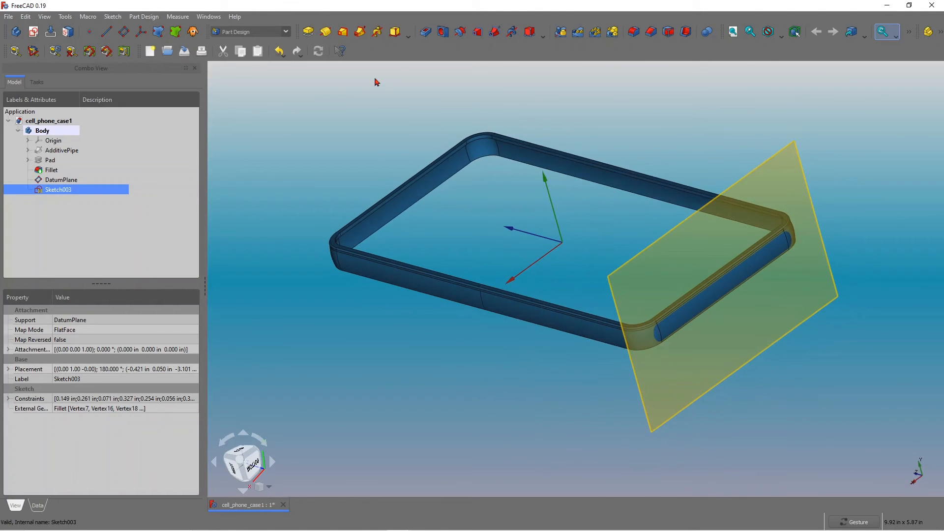
click(426, 31)
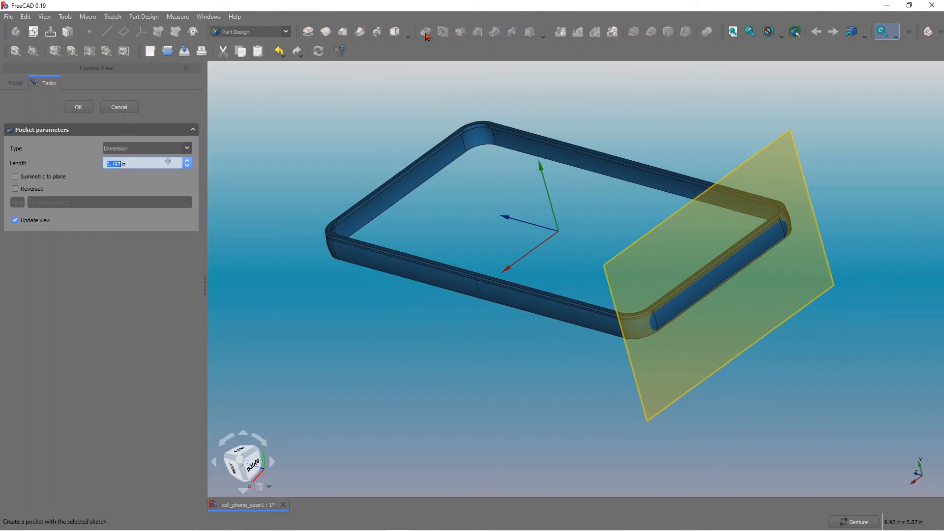
drag(545, 250, 666, 325)
drag(523, 215, 482, 219)
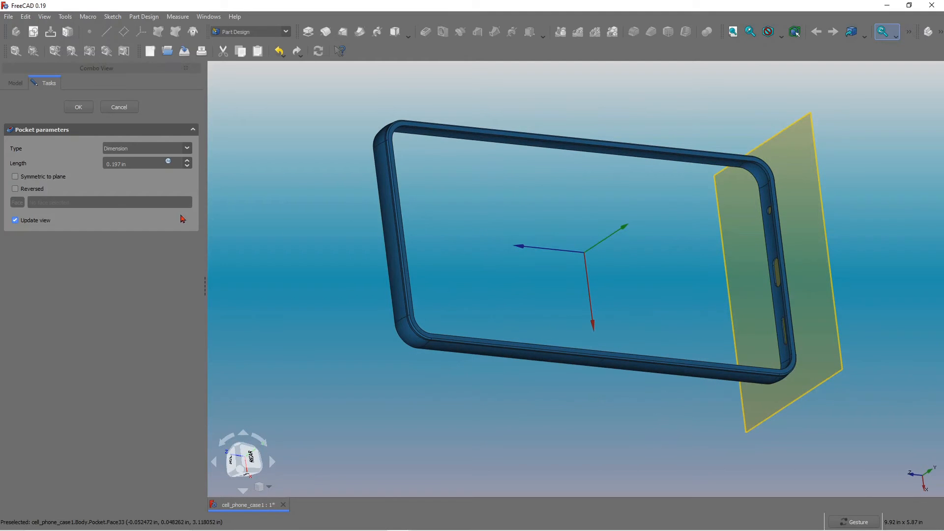
click(121, 163)
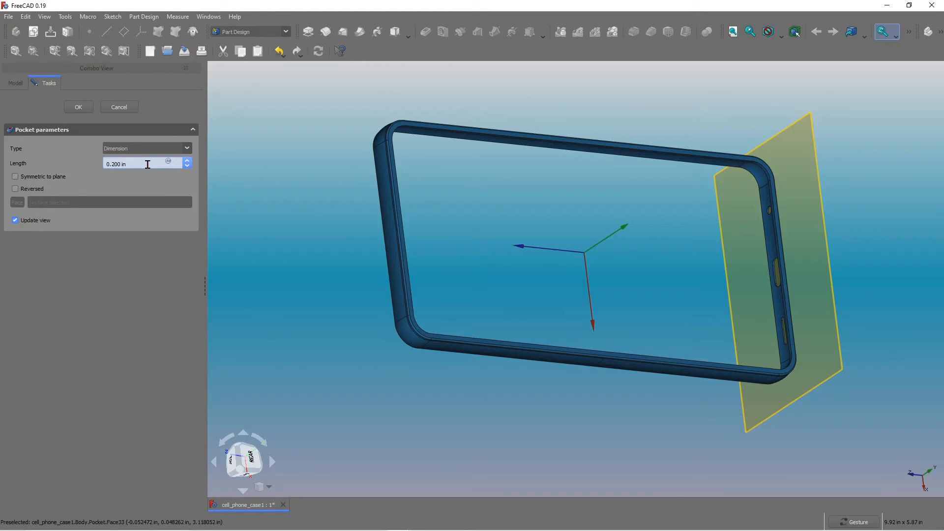
drag(547, 250, 518, 229)
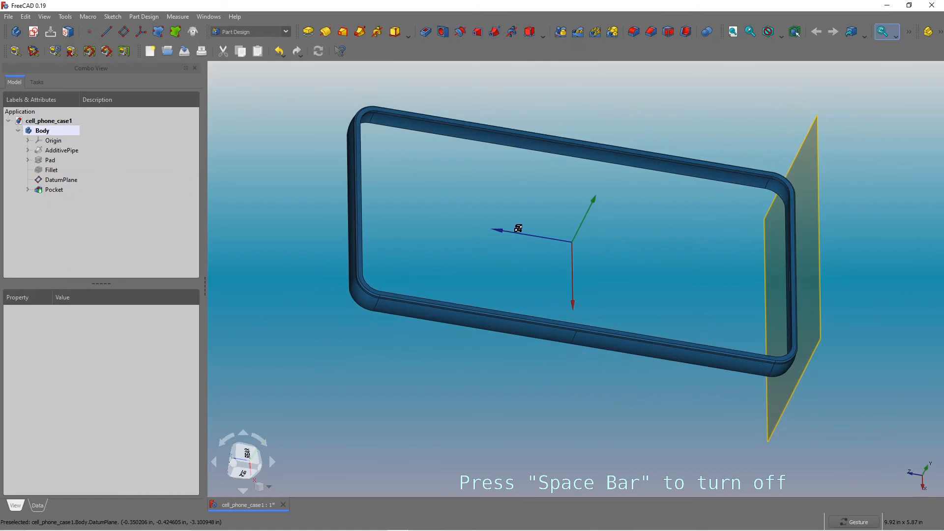
Hide the datum plane.
drag(778, 344, 704, 376)
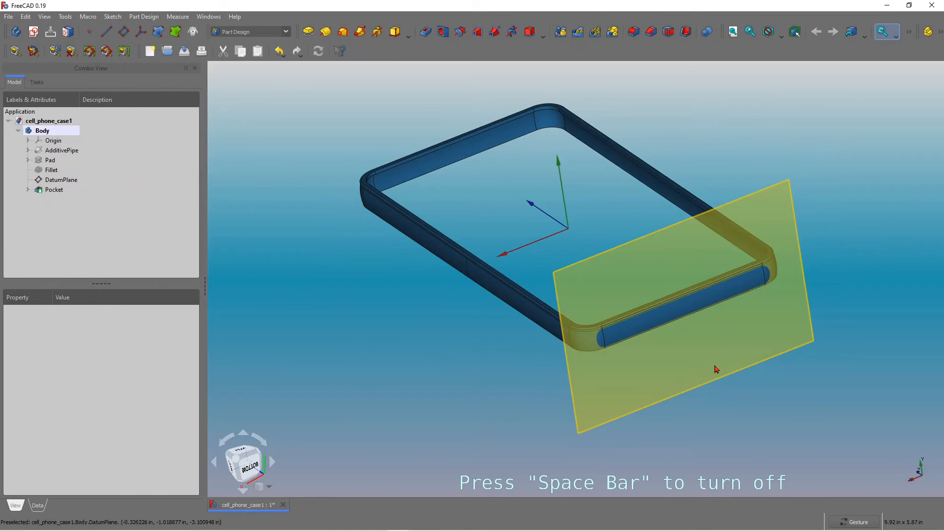
click(716, 368)
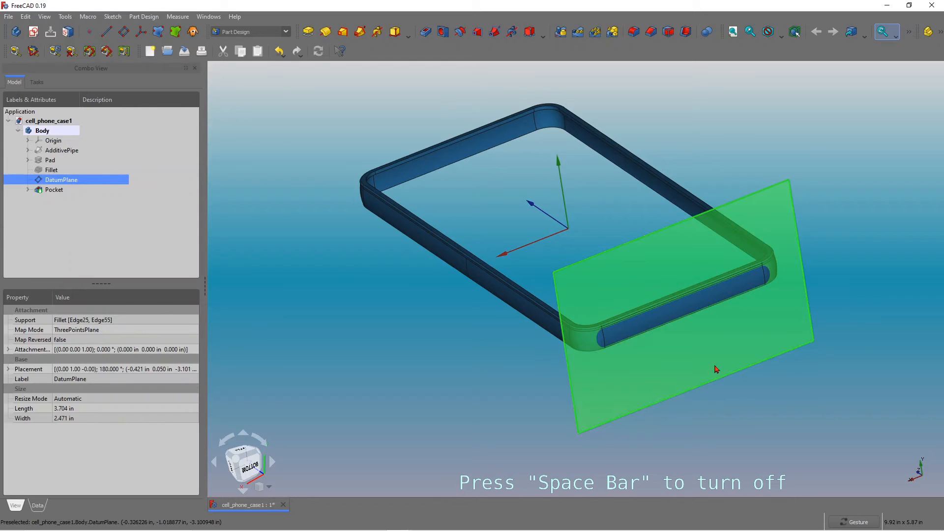
key(space)
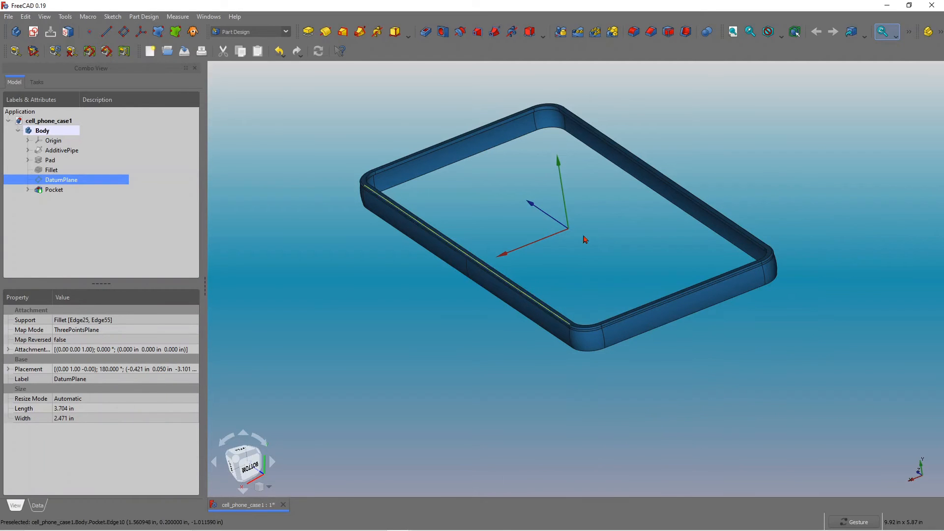
Reopen the pocket for editing and make it symmetric to the plane.
drag(702, 370, 653, 251)
double_click(50, 190)
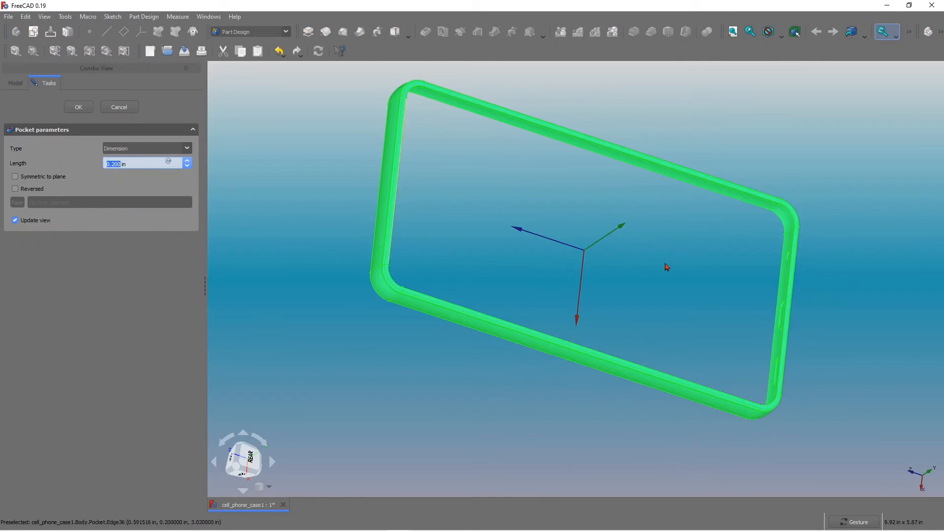
drag(666, 266, 644, 259)
click(644, 259)
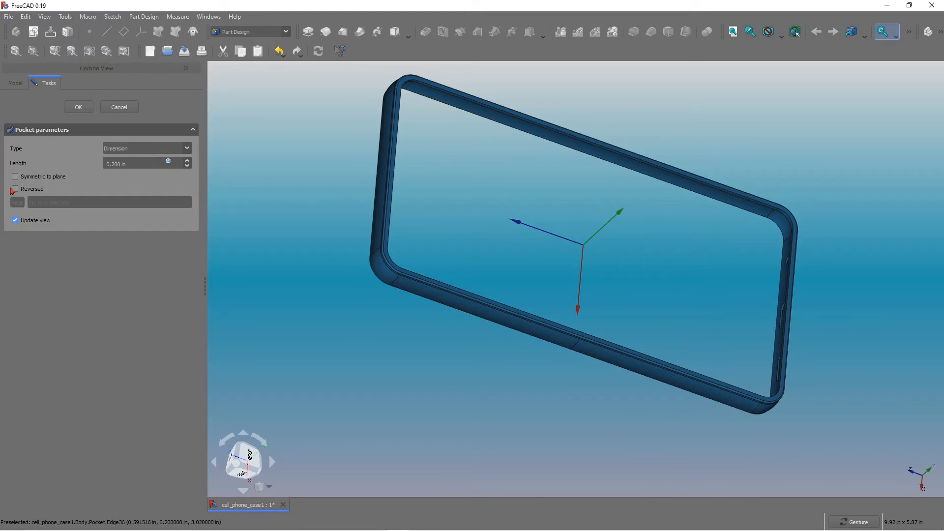
click(15, 177)
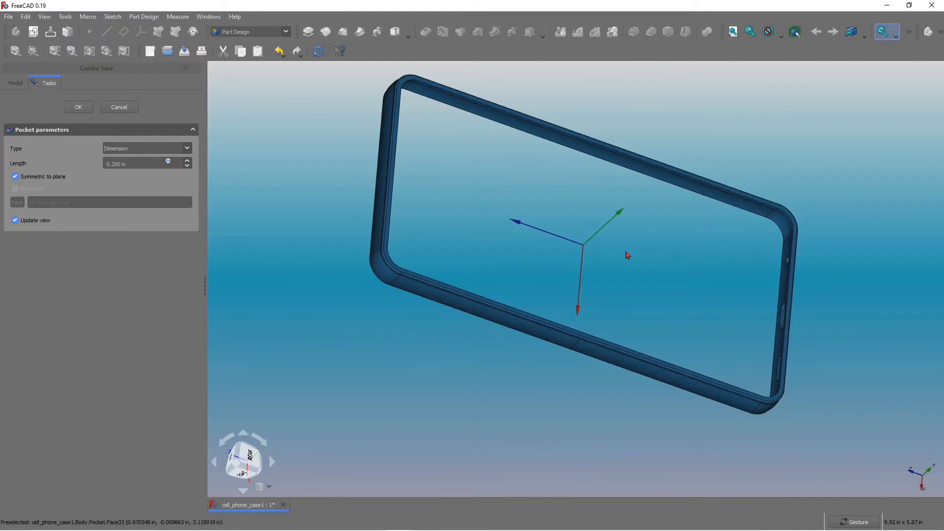
drag(555, 264, 672, 353)
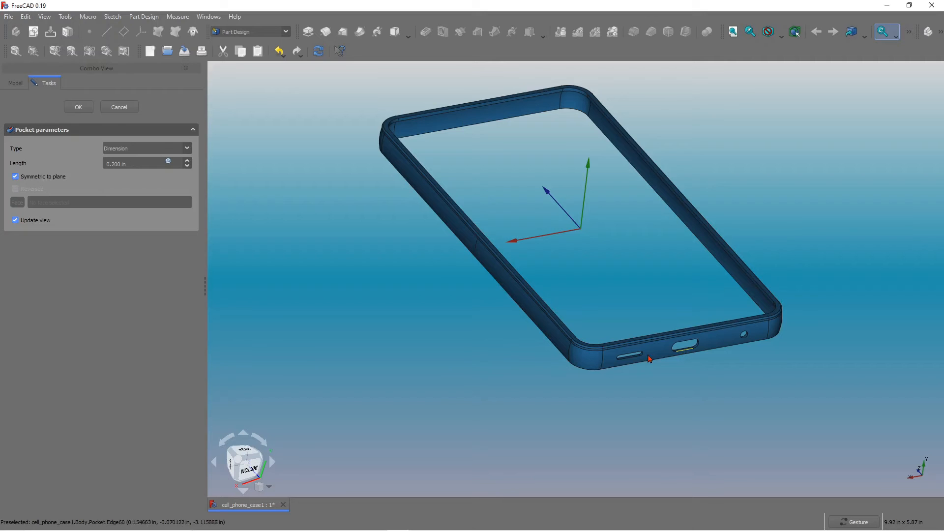
scroll(636, 363, up, 2)
scroll(636, 363, up, 2)
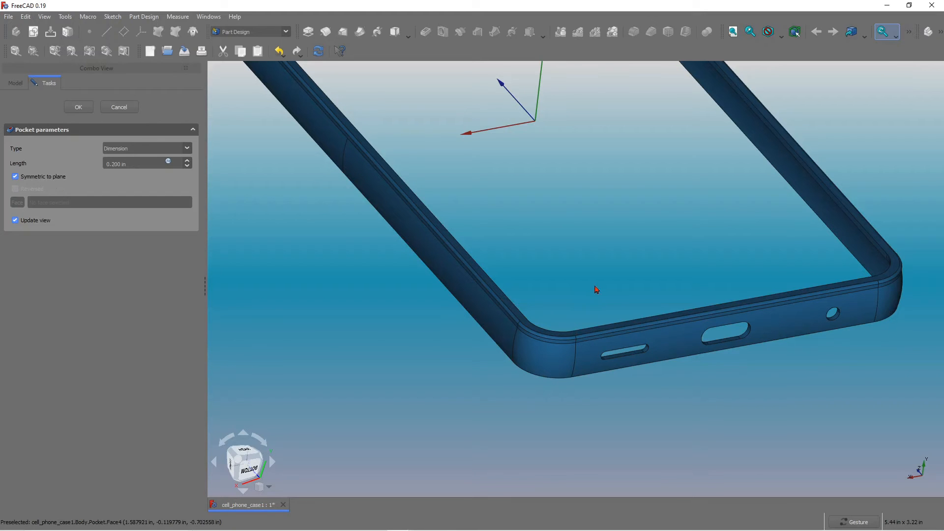
Create a datum plane attached to two edges of the case's long side wall using Plane by 3 points.
drag(751, 292, 716, 279)
scroll(706, 354, down, 5)
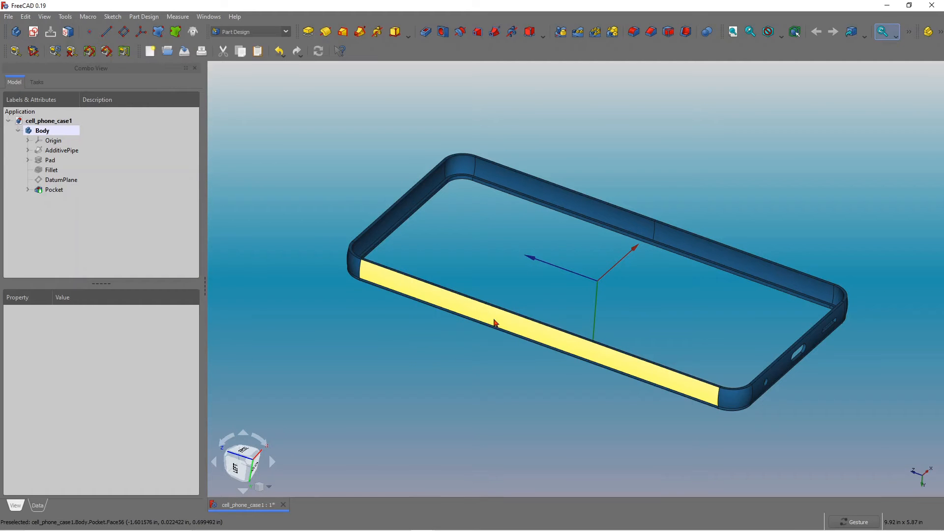
mouse_move(553, 430)
mouse_down()
mouse_move(559, 421)
mouse_move(553, 427)
mouse_up()
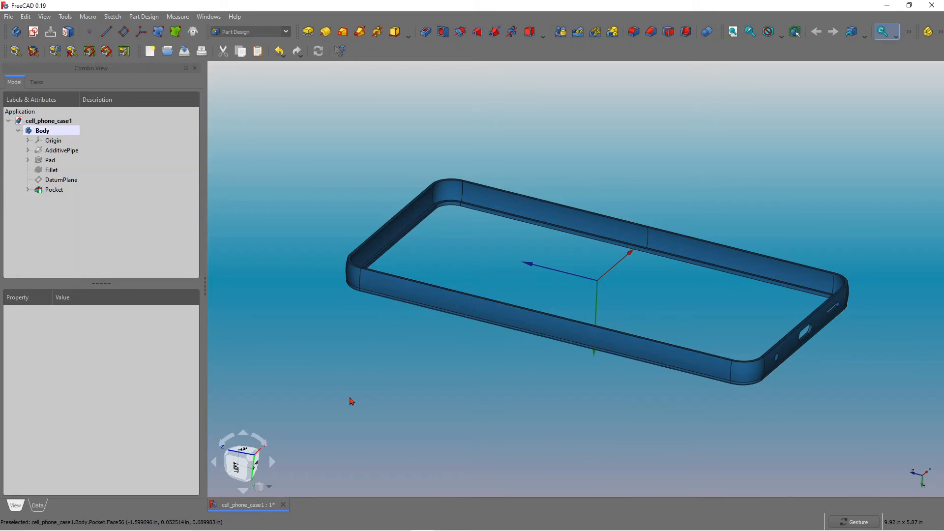
mouse_move(431, 392)
mouse_down()
mouse_move(447, 382)
mouse_move(444, 400)
mouse_up()
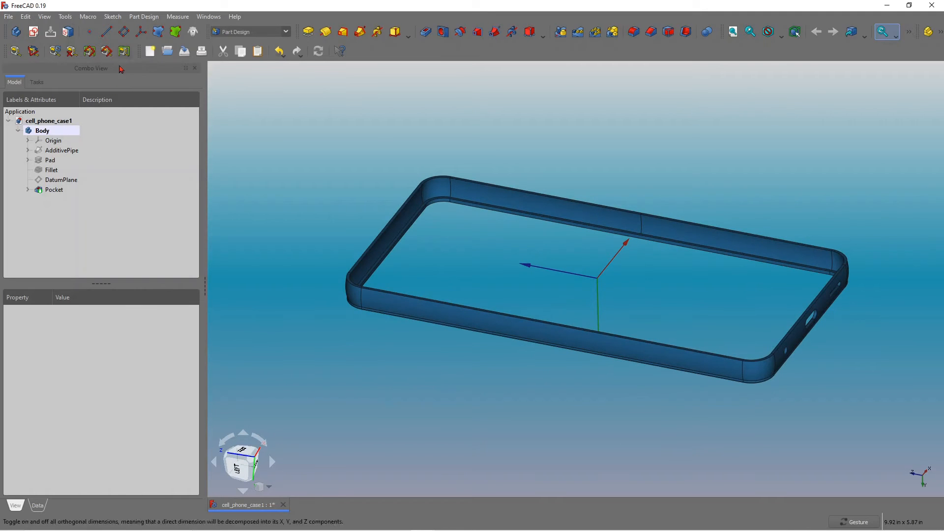
click(124, 32)
scroll(476, 333, up, 3)
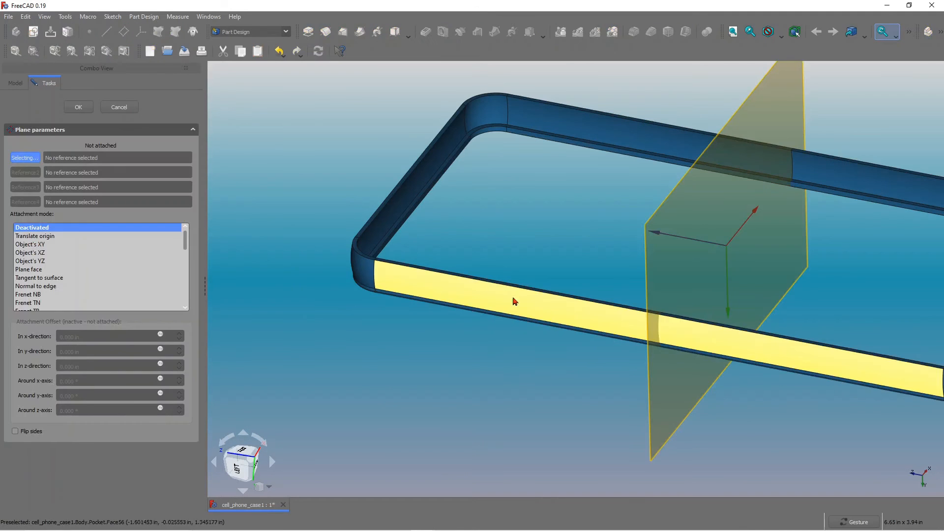
click(508, 289)
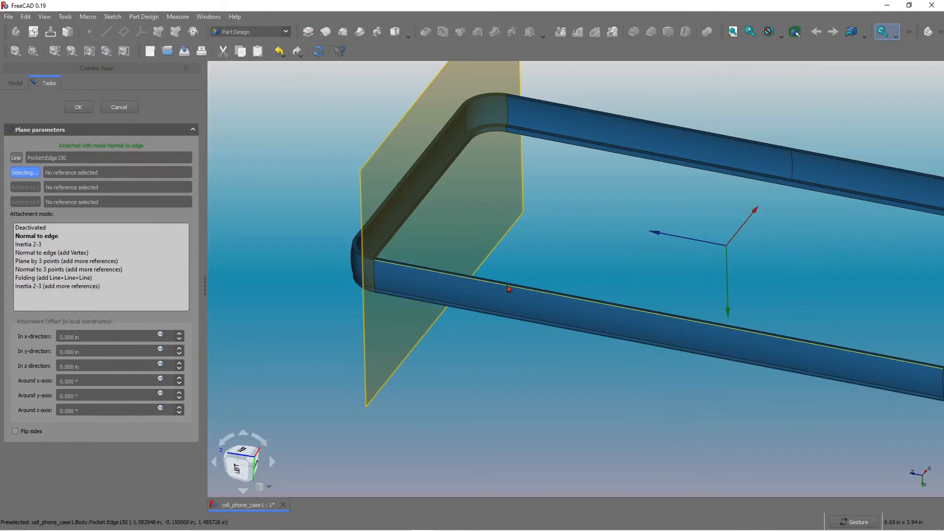
click(515, 320)
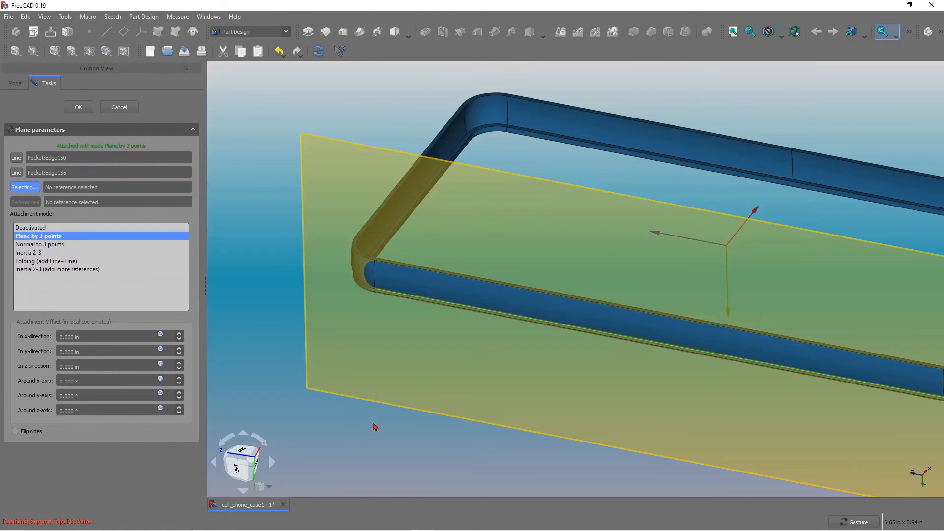
scroll(309, 318, down, 3)
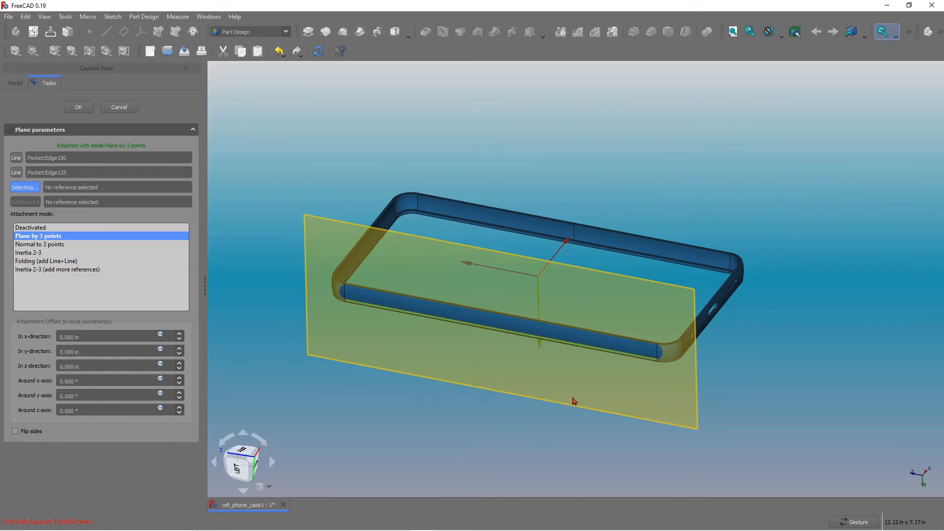
click(79, 107)
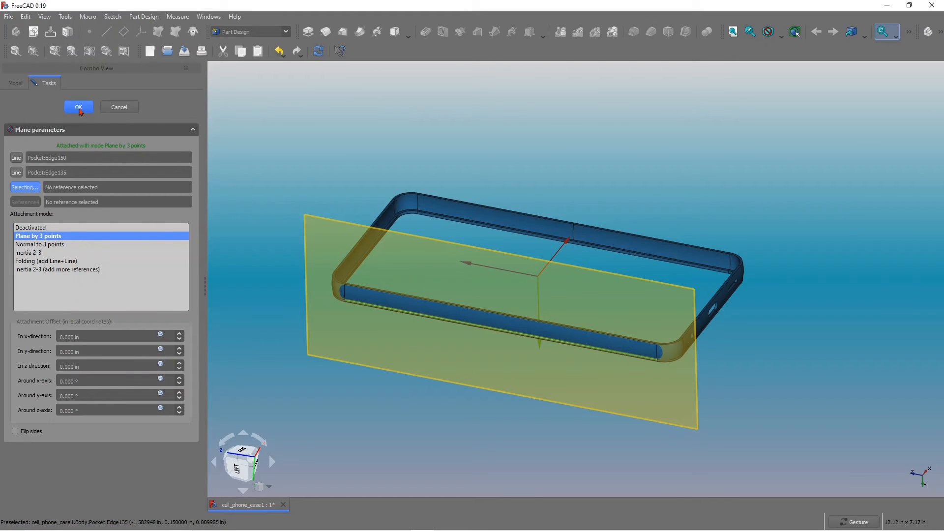
Create a new sketch on the new datum plane.
click(88, 199)
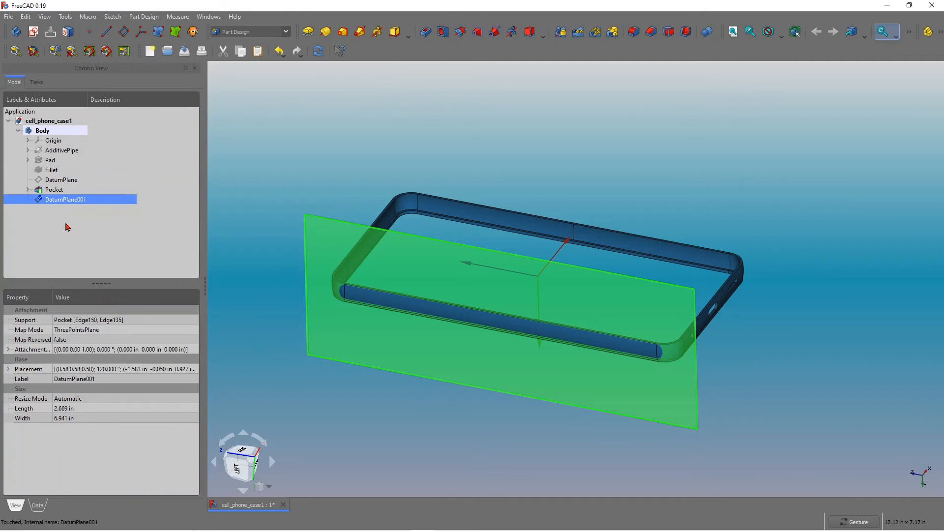
click(32, 32)
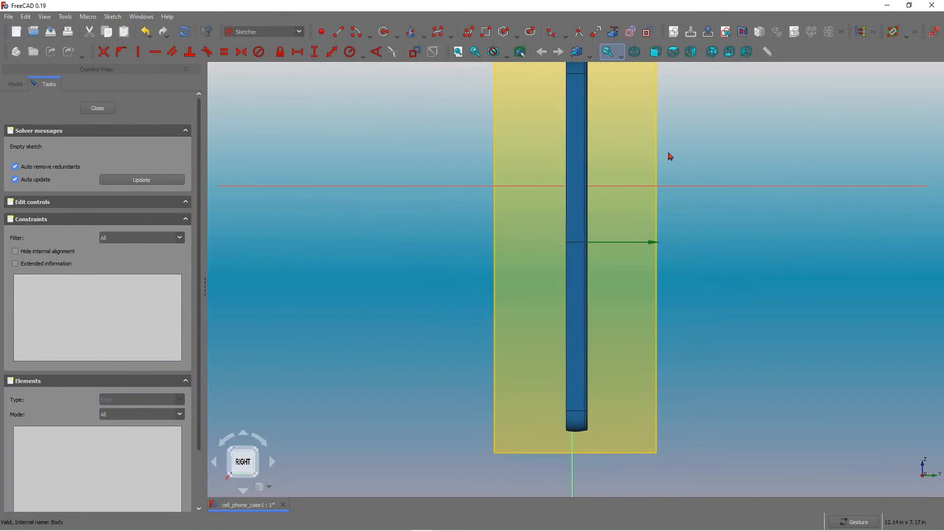
scroll(677, 162, down, 5)
scroll(683, 167, up, 4)
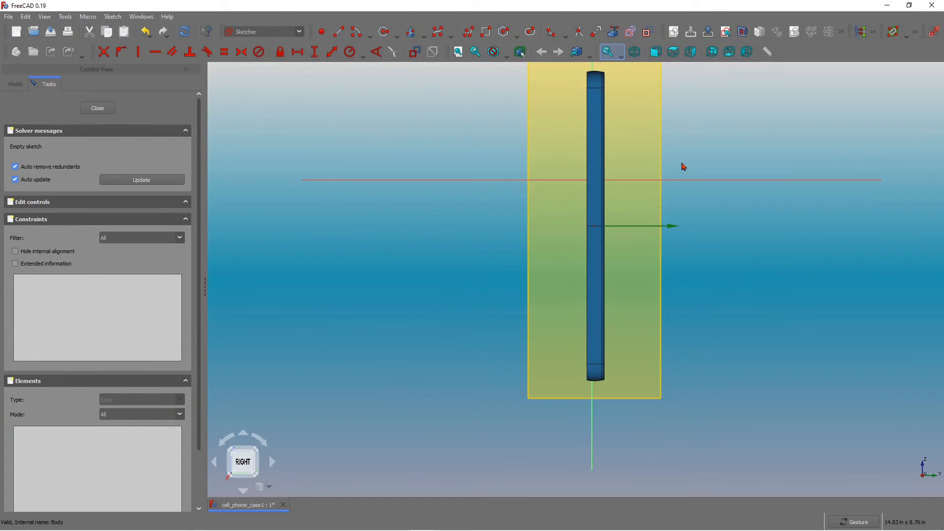
scroll(701, 208, down, 1)
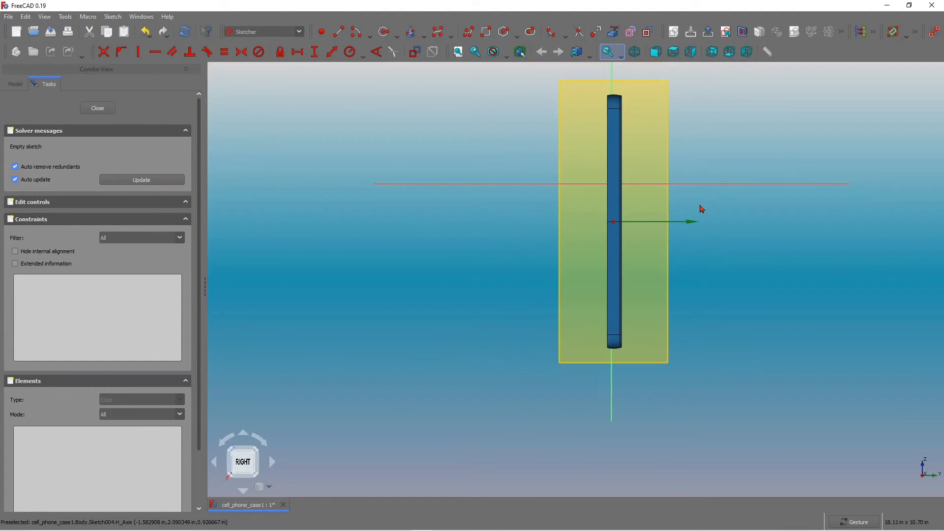
Orbit around the sketch plane to examine its orientation relative to the case.
click(272, 462)
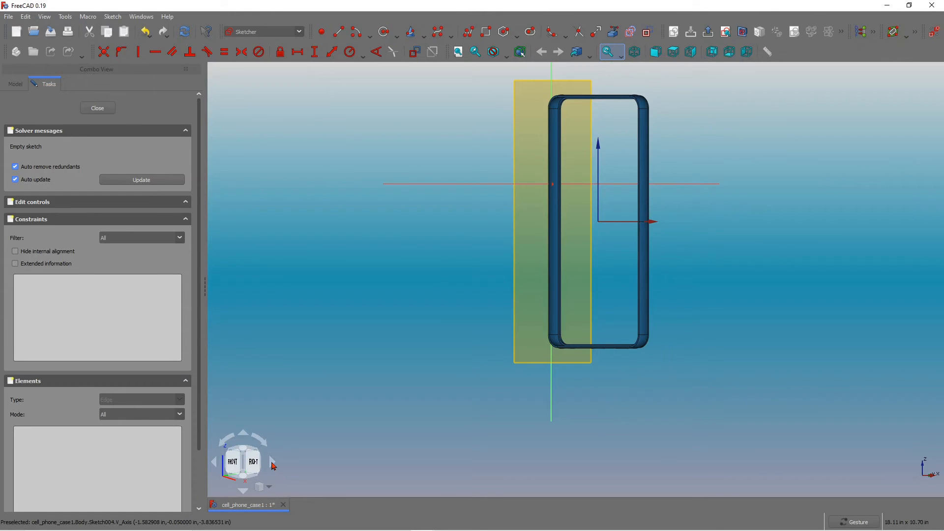
click(243, 435)
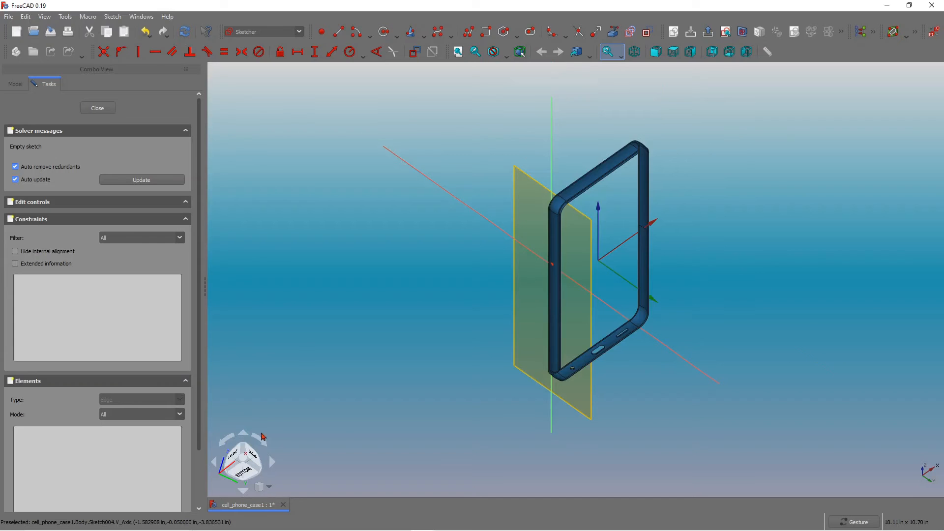
right_drag(263, 436, 293, 411)
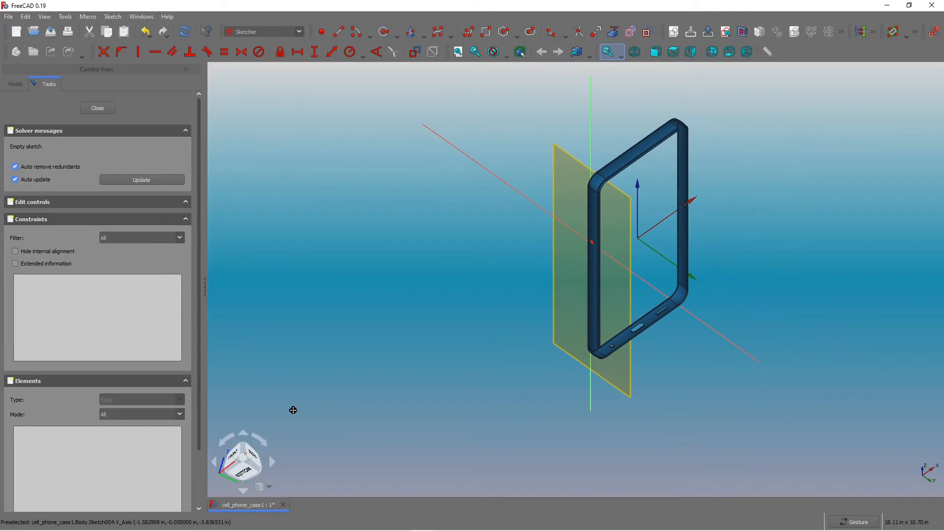
right_drag(293, 411, 296, 401)
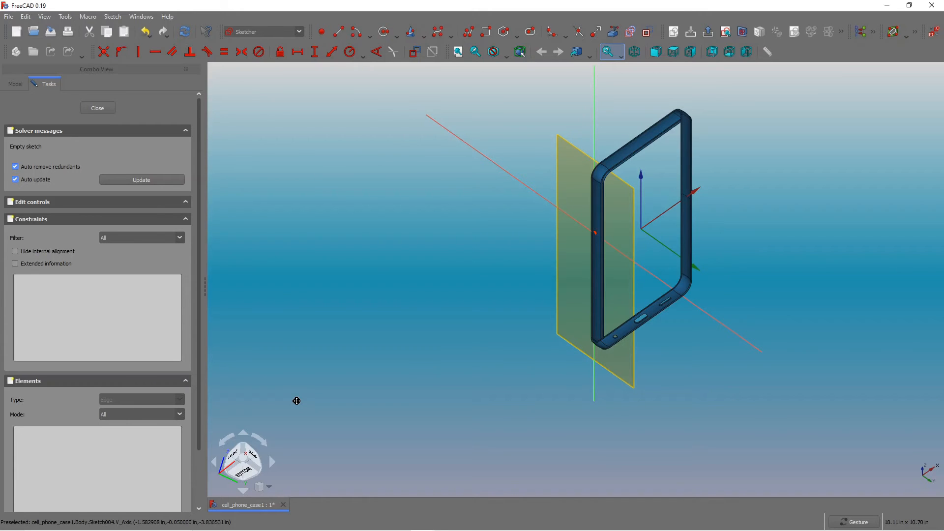
mouse_move(297, 401)
mouse_down()
mouse_move(297, 390)
mouse_move(293, 405)
mouse_up()
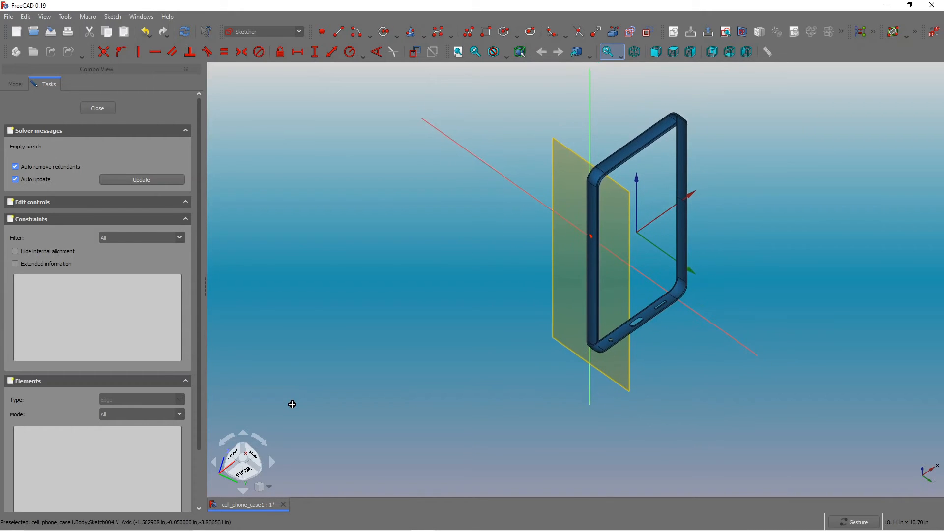
right_drag(292, 404, 313, 398)
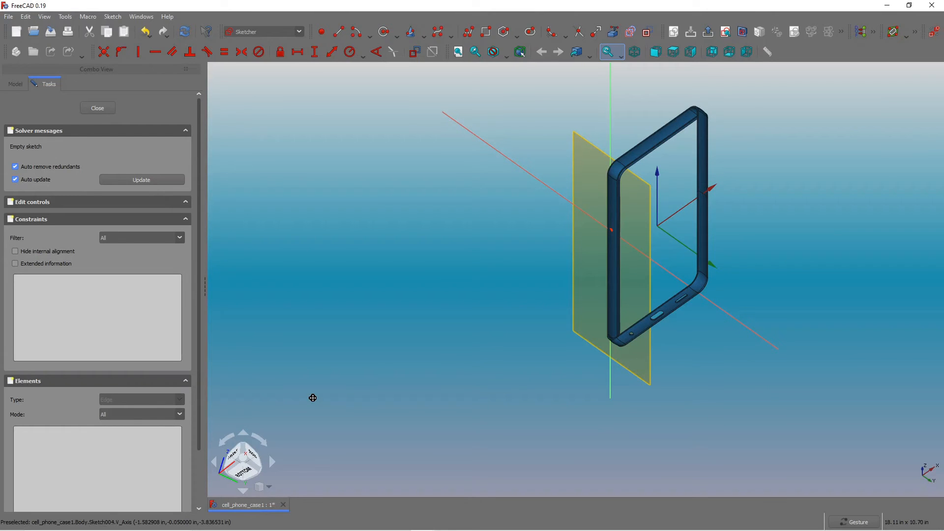
right_drag(313, 398, 301, 430)
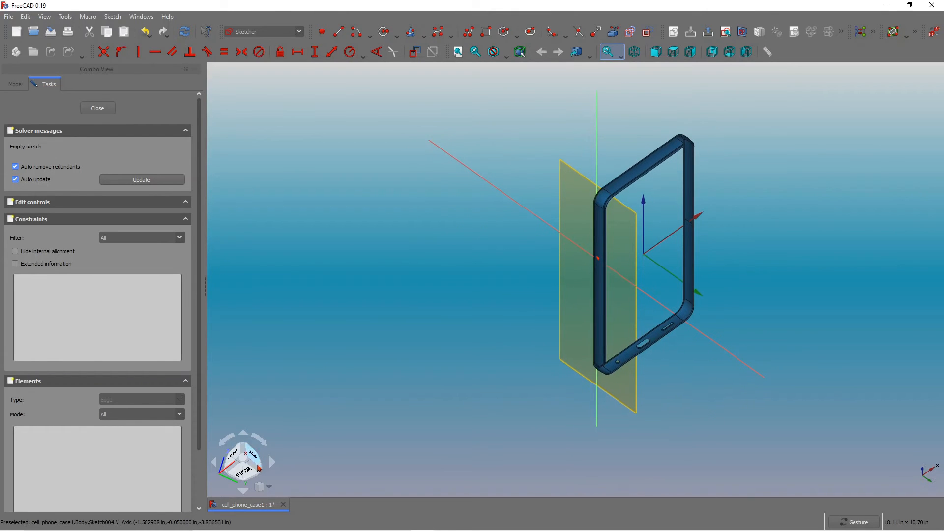
click(256, 459)
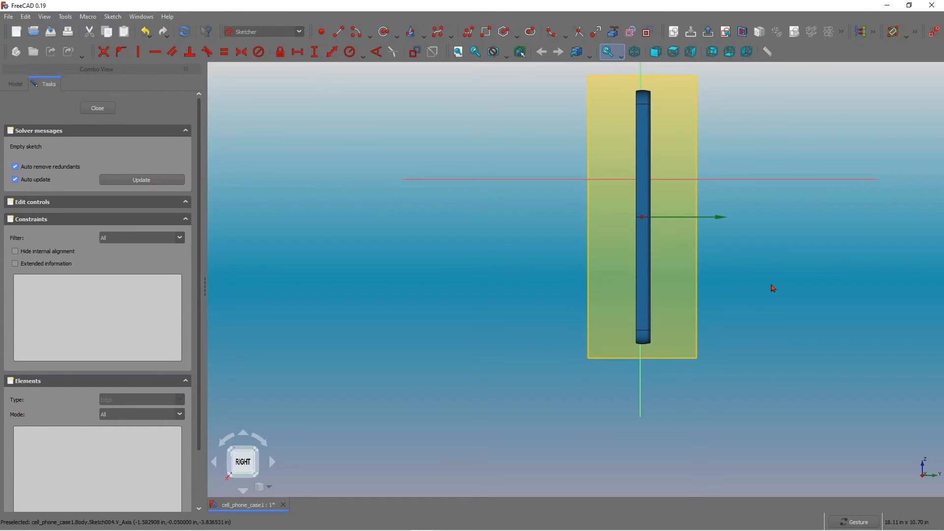
click(273, 465)
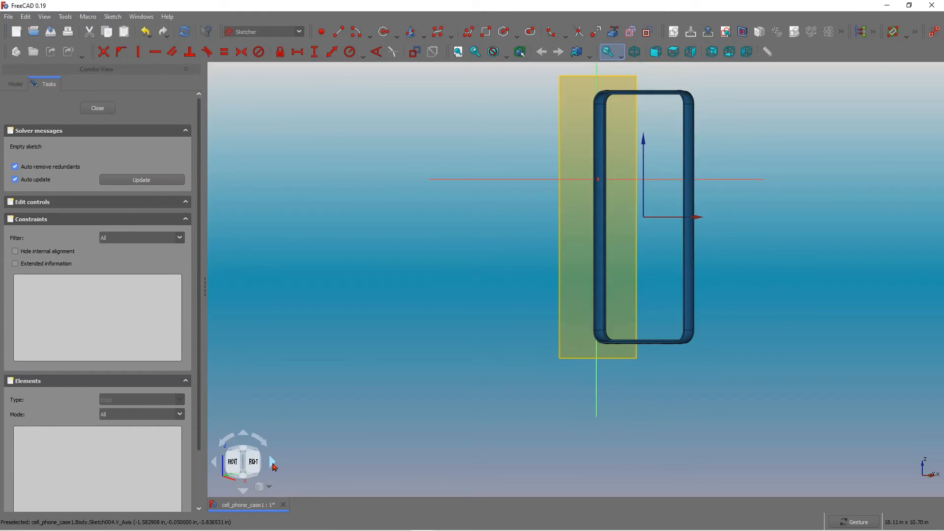
click(214, 463)
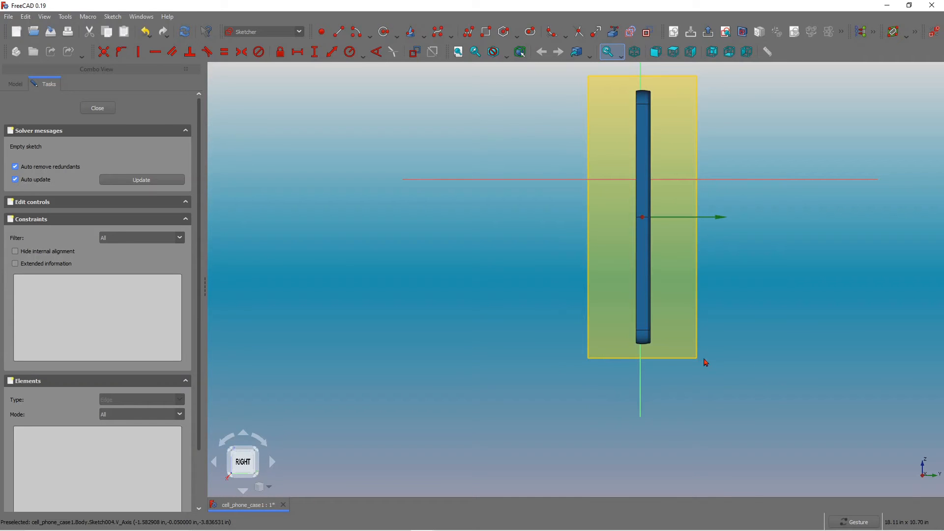
click(245, 435)
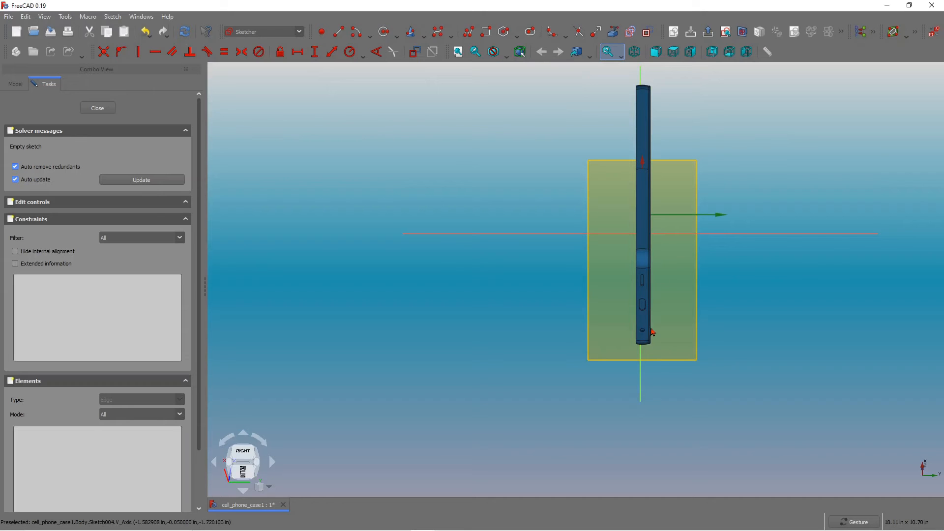
click(242, 492)
scroll(652, 137, up, 2)
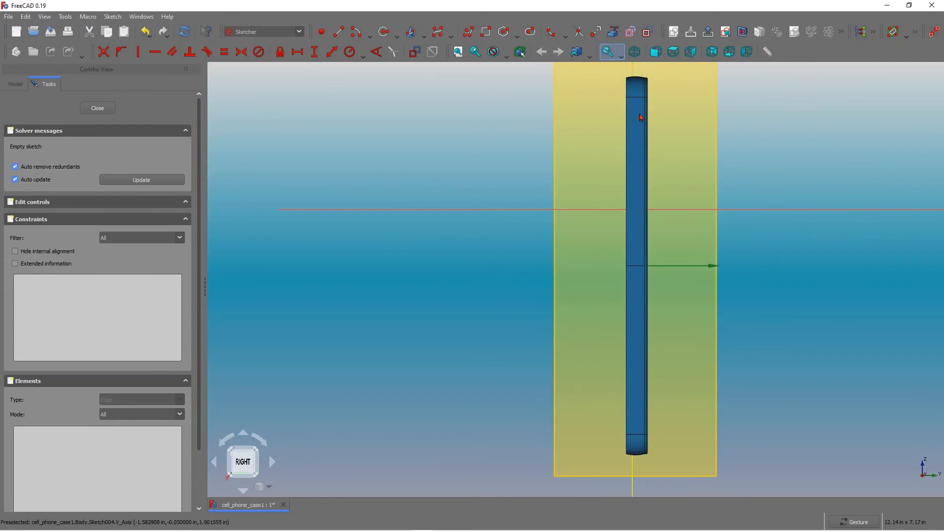
scroll(707, 235, down, 1)
Switch the sketch to section view and zoom in on the case's top end.
click(744, 34)
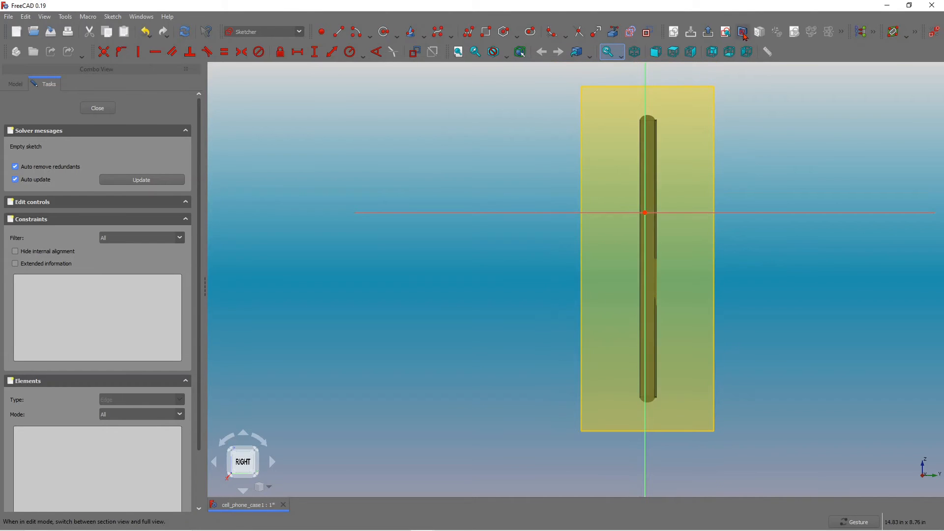
scroll(689, 112, up, 2)
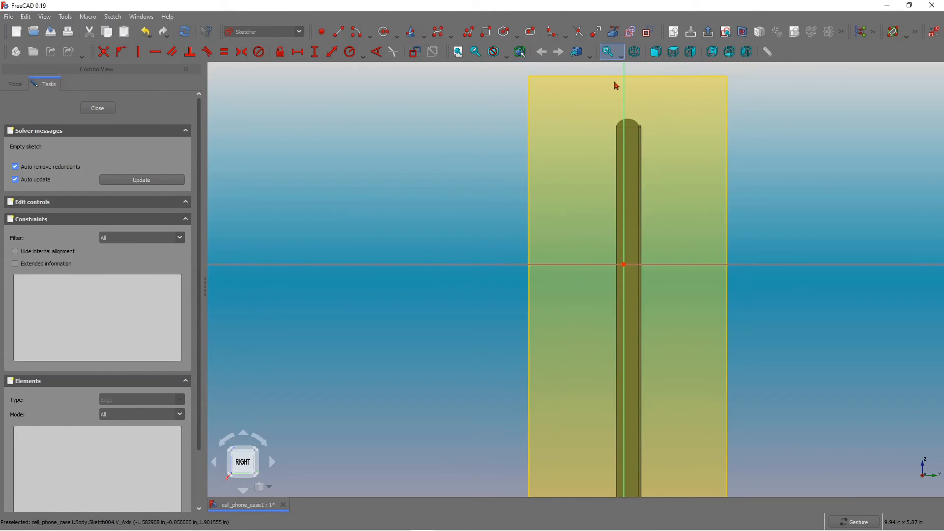
scroll(639, 99, up, 6)
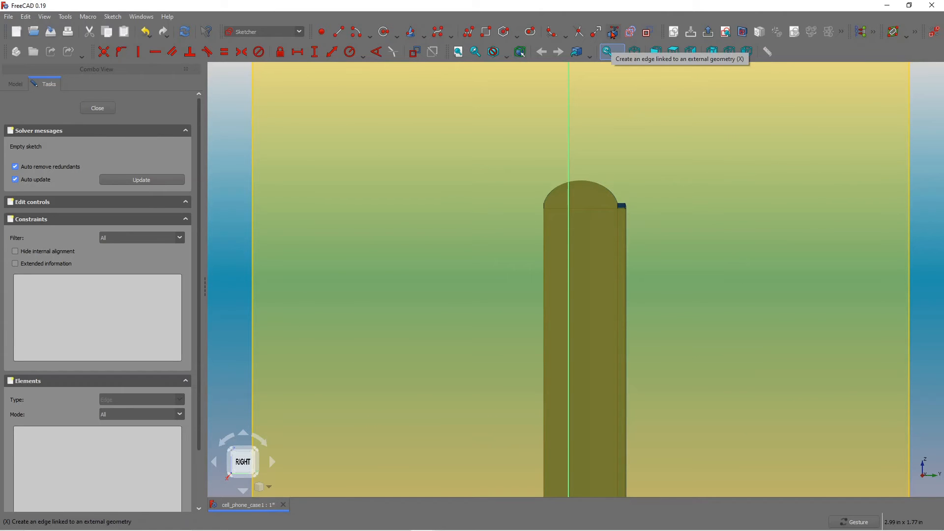
Try to add the case's side edge as external geometry, and undo it.
click(612, 33)
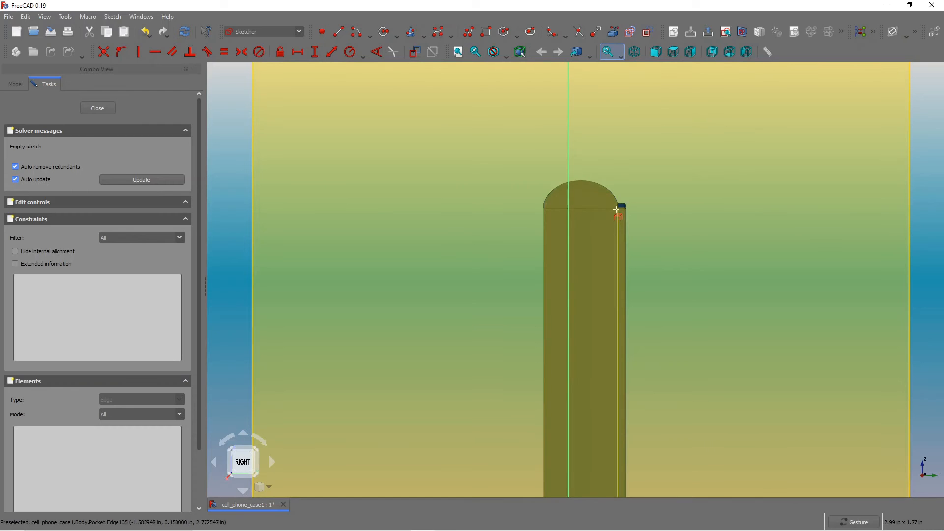
click(617, 209)
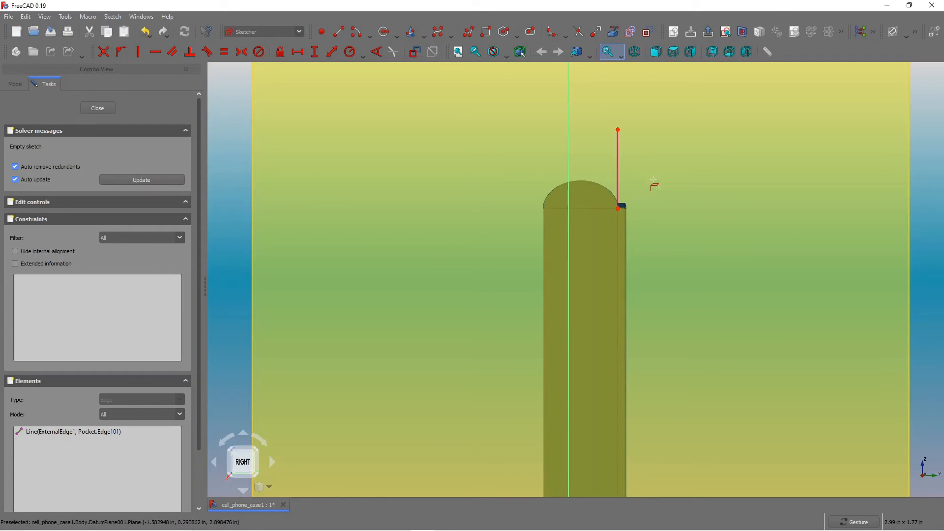
click(150, 36)
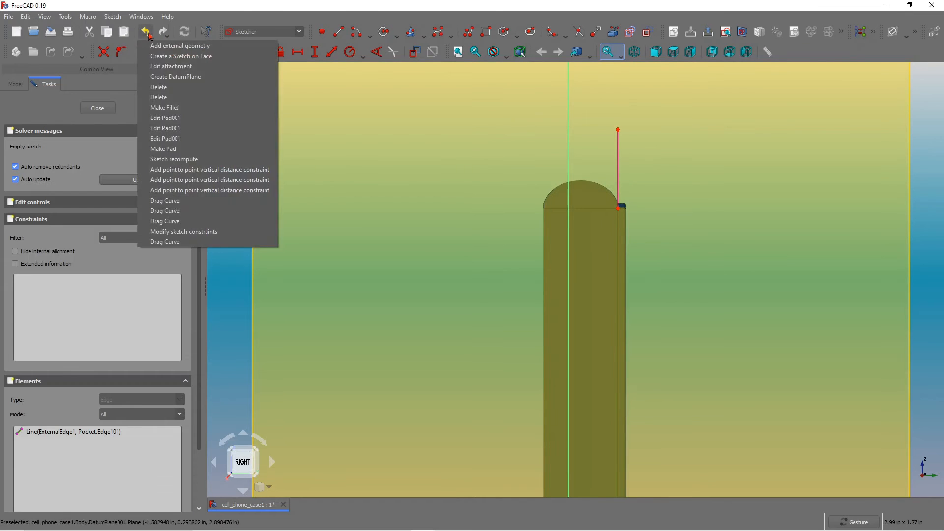
click(144, 33)
click(146, 33)
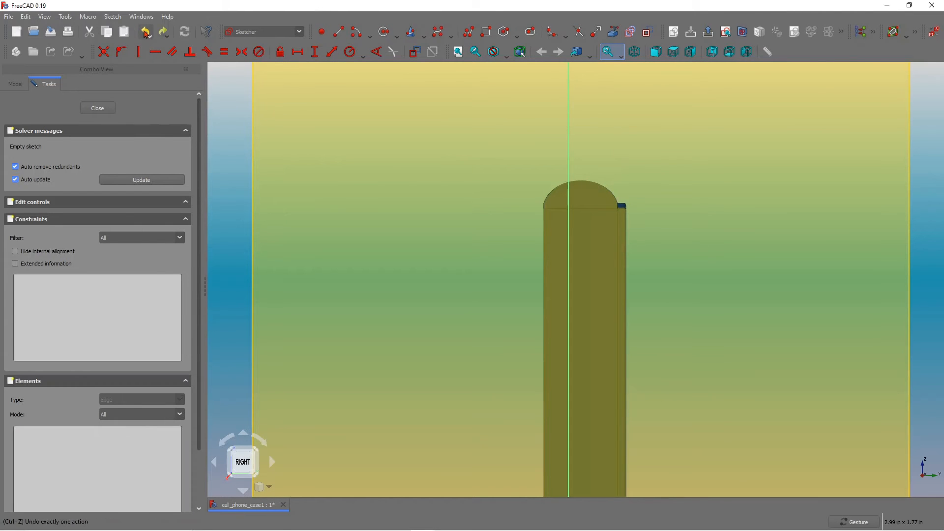
Add the two corner vertices at the case's rounded end as external geometry.
click(613, 32)
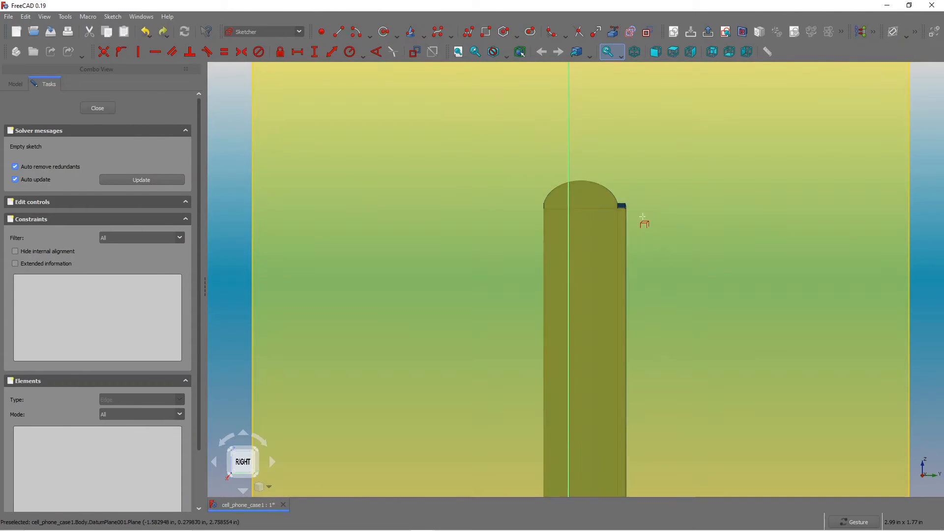
scroll(613, 209, up, 2)
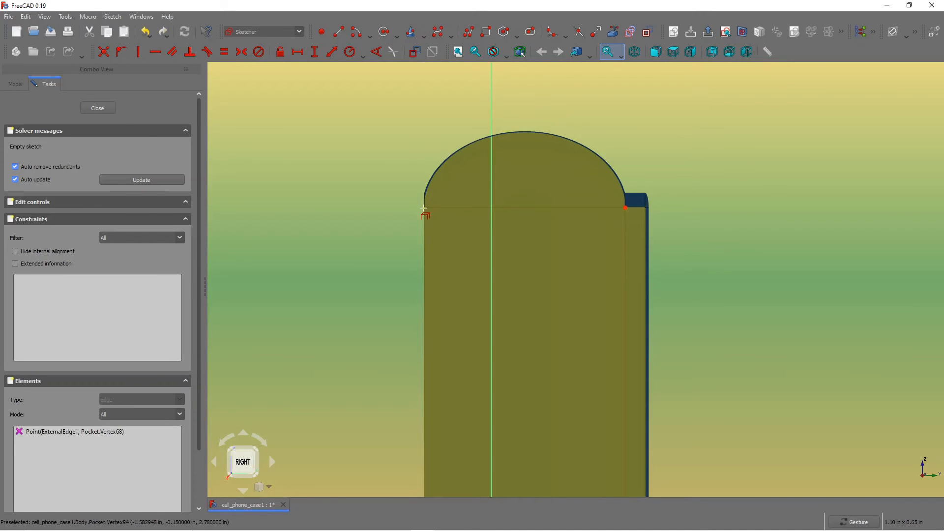
scroll(344, 216, down, 10)
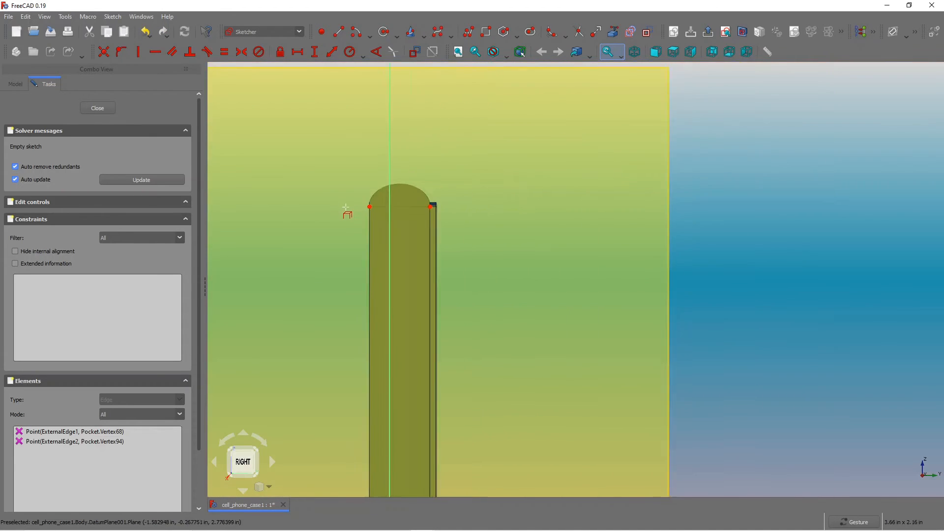
scroll(352, 274, up, 4)
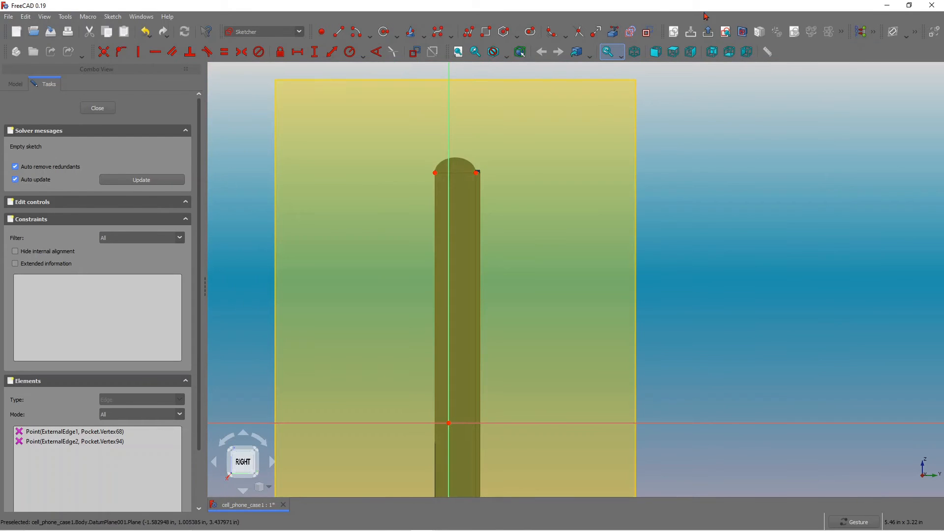
Draw a vertical line from the top of the case's rounded end down along the case's side.
click(339, 31)
click(464, 156)
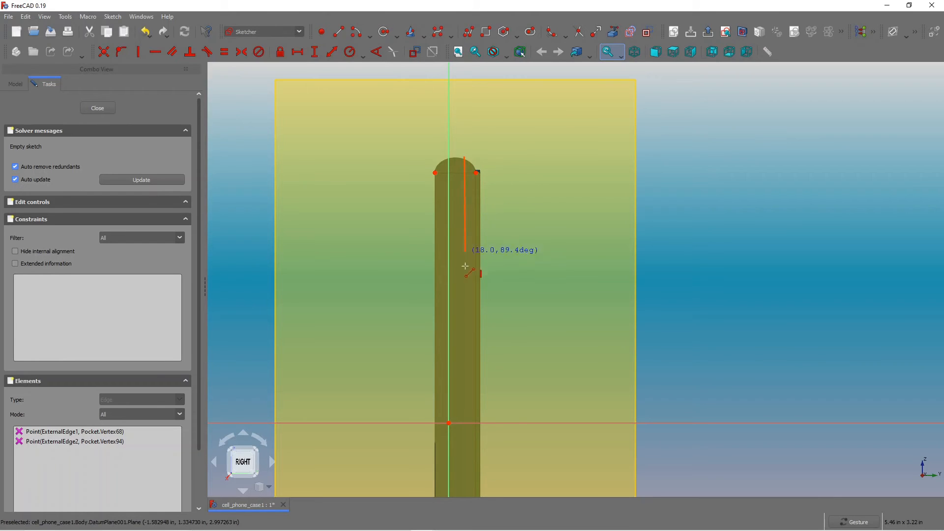
click(463, 456)
scroll(563, 209, down, 3)
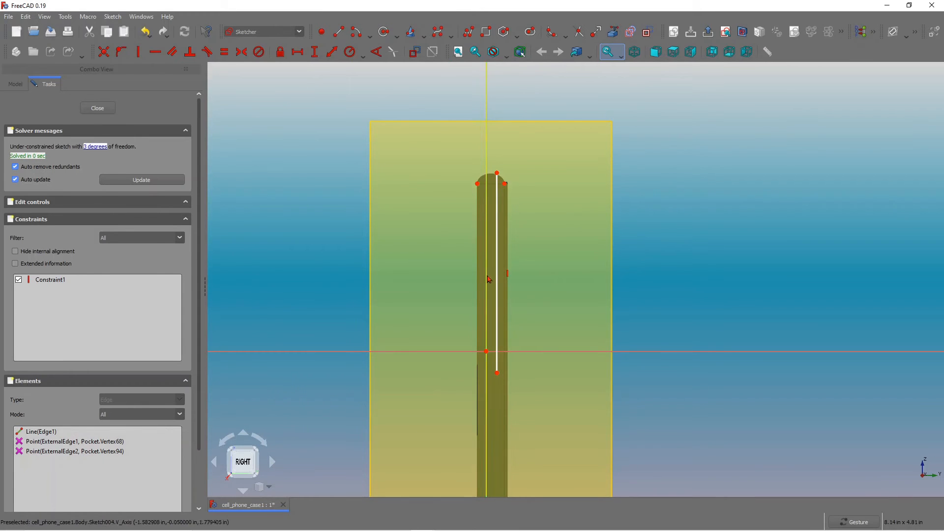
scroll(500, 277, up, 3)
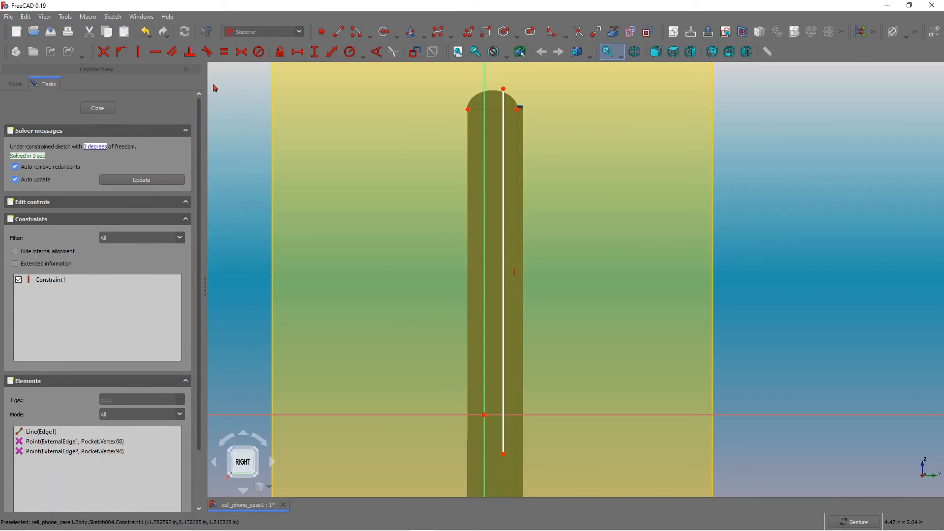
Make the line symmetric between the two corner vertices at the case's rounded end, centering it on the side.
click(241, 52)
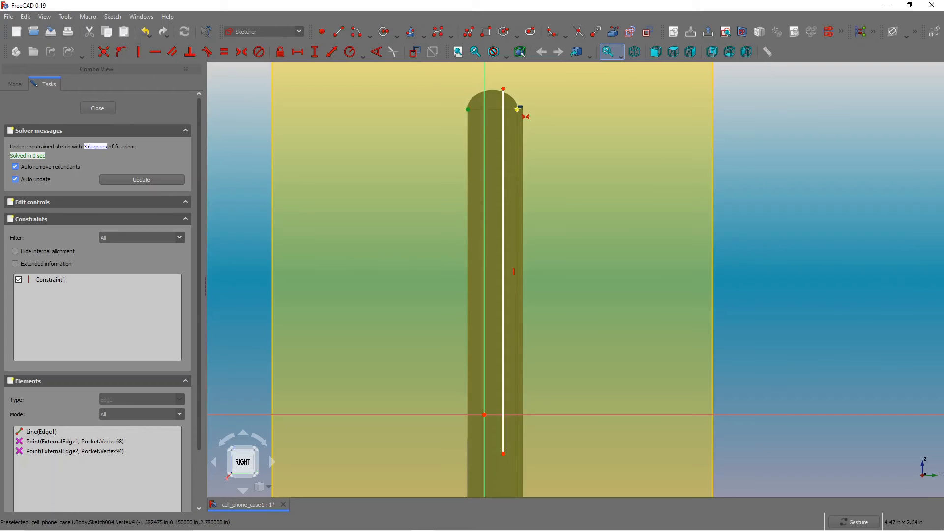
click(517, 109)
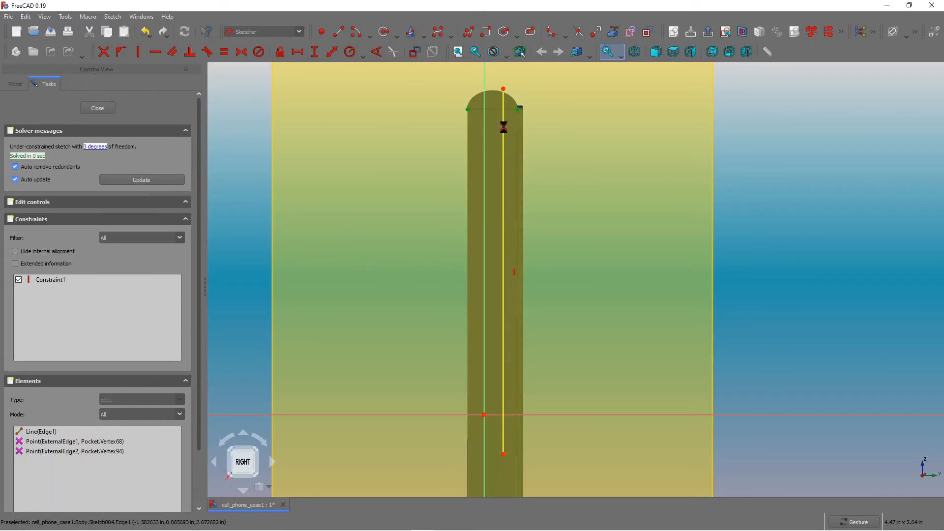
click(507, 128)
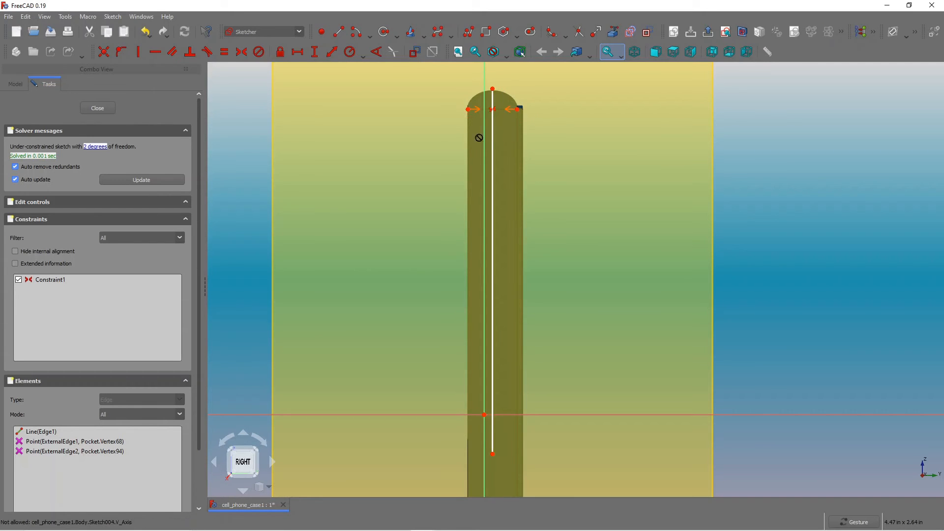
scroll(546, 146, down, 3)
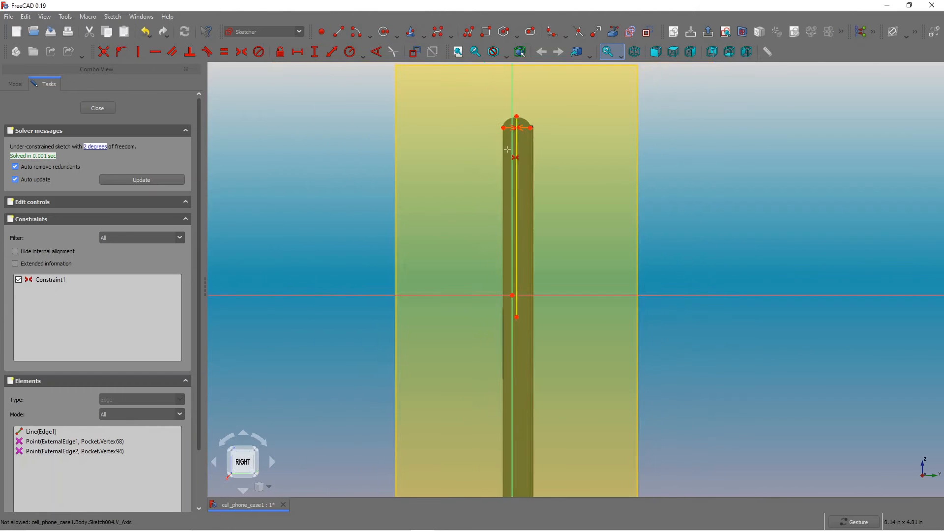
scroll(512, 149, up, 4)
scroll(554, 97, down, 3)
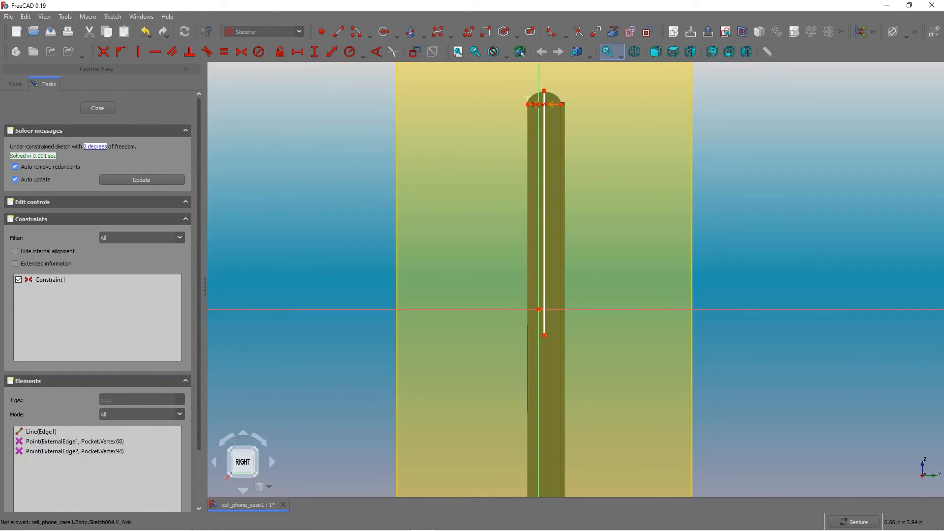
Convert the center line to construction geometry and extend its lower end further down the case.
click(545, 163)
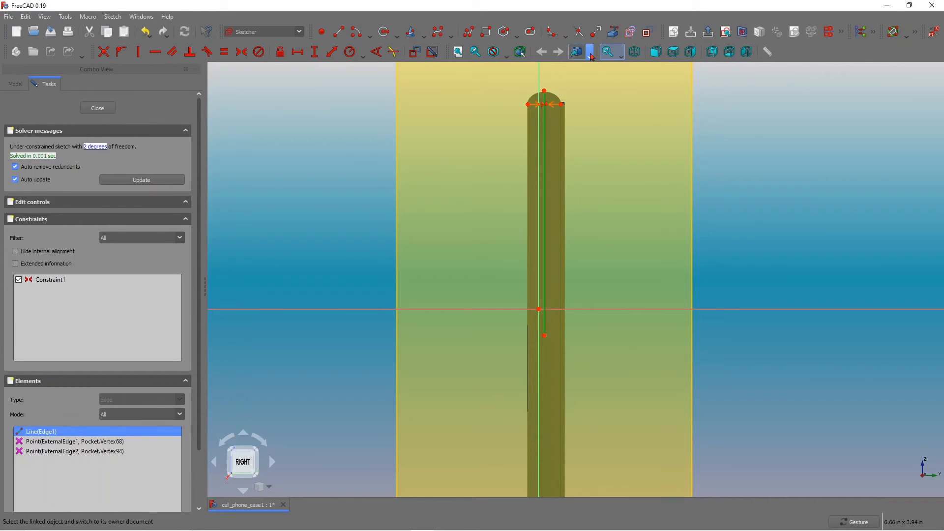
click(646, 32)
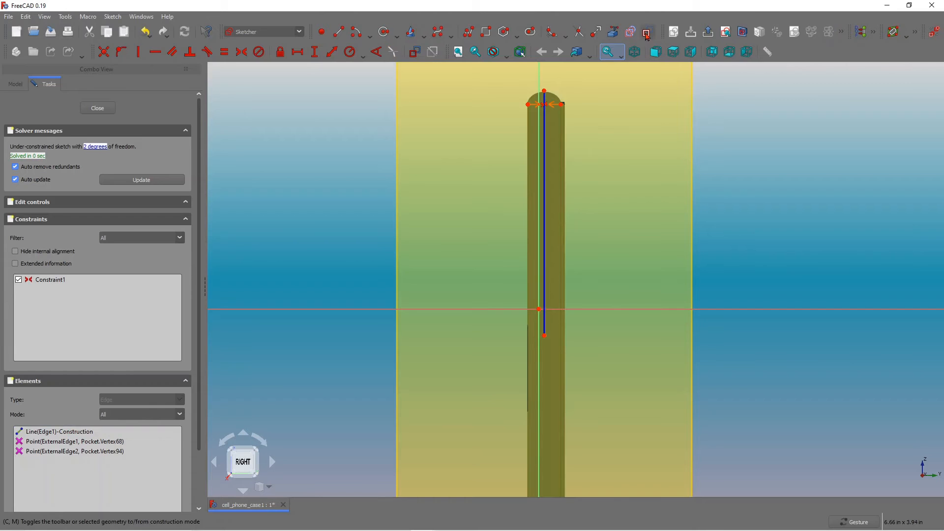
drag(545, 339, 544, 427)
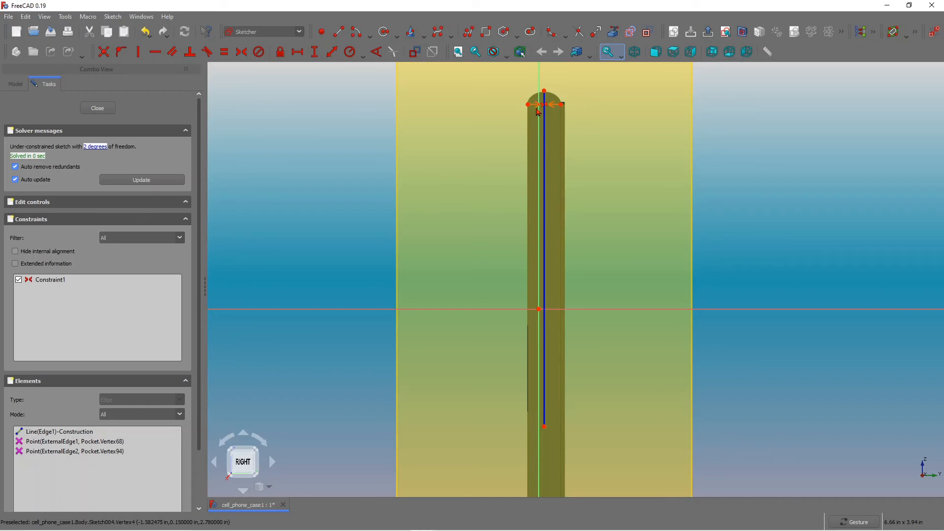
scroll(514, 84, up, 2)
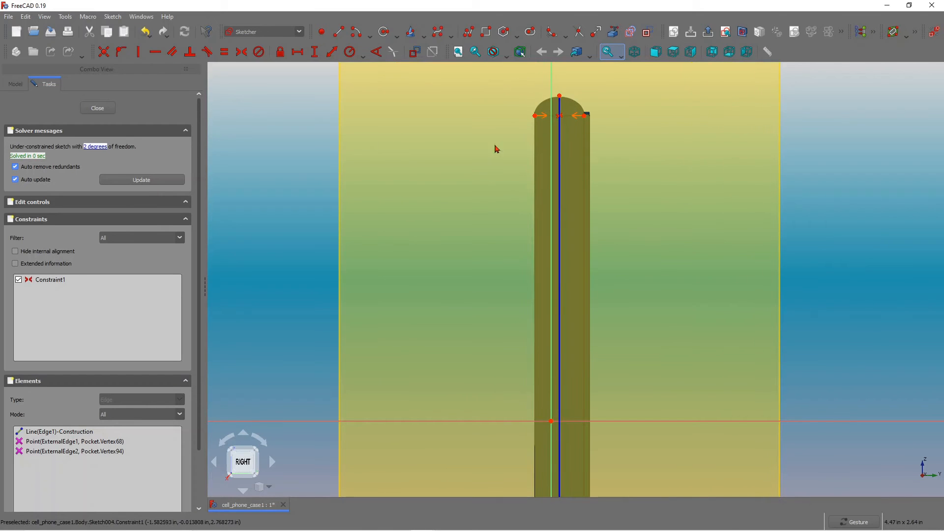
Sketch a vertical slot on the center line near the case's top end.
click(531, 32)
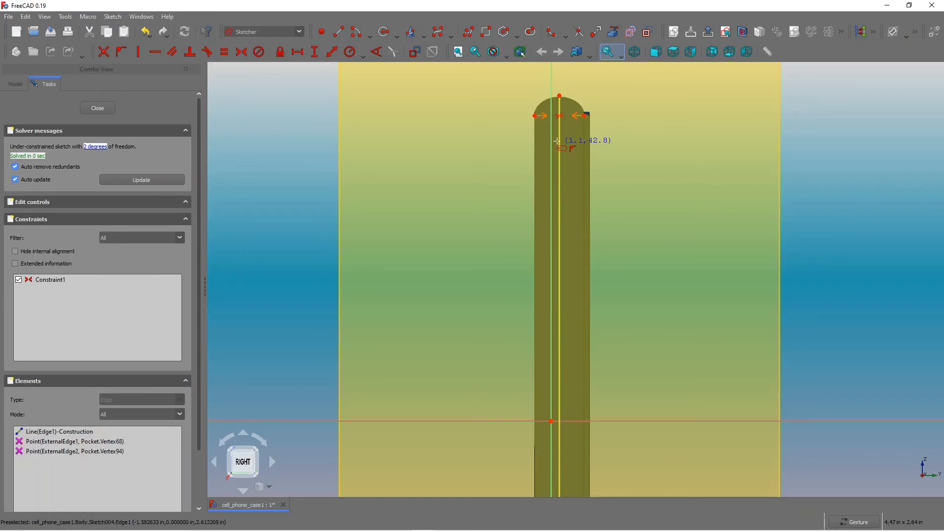
click(564, 193)
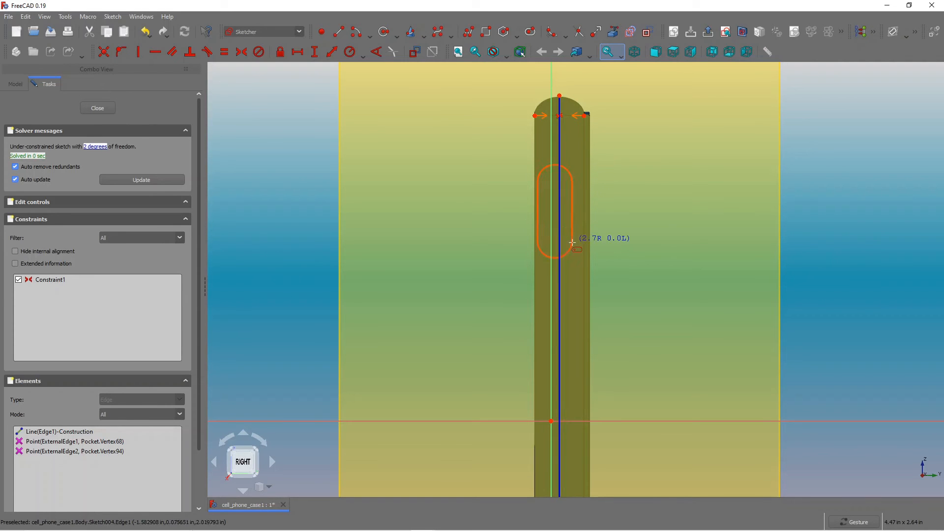
click(565, 281)
scroll(571, 305, down, 3)
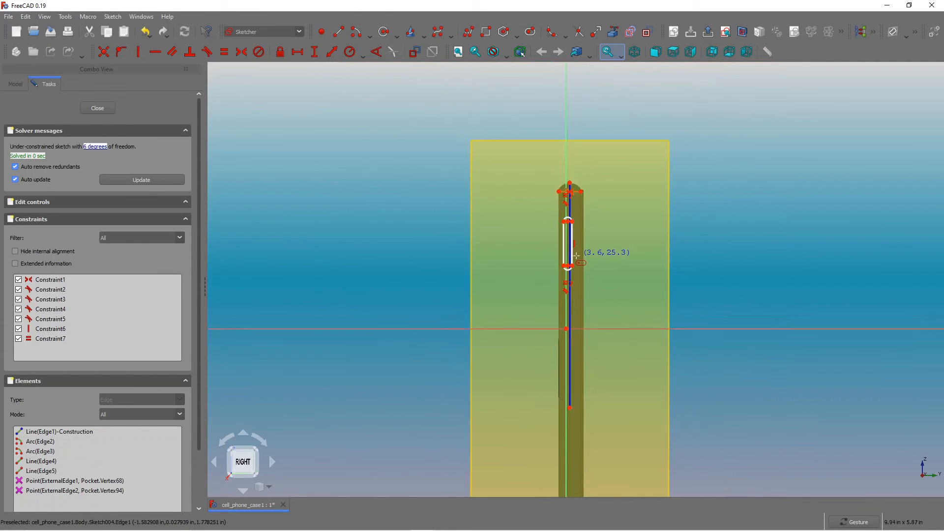
scroll(575, 322, up, 2)
scroll(574, 323, up, 1)
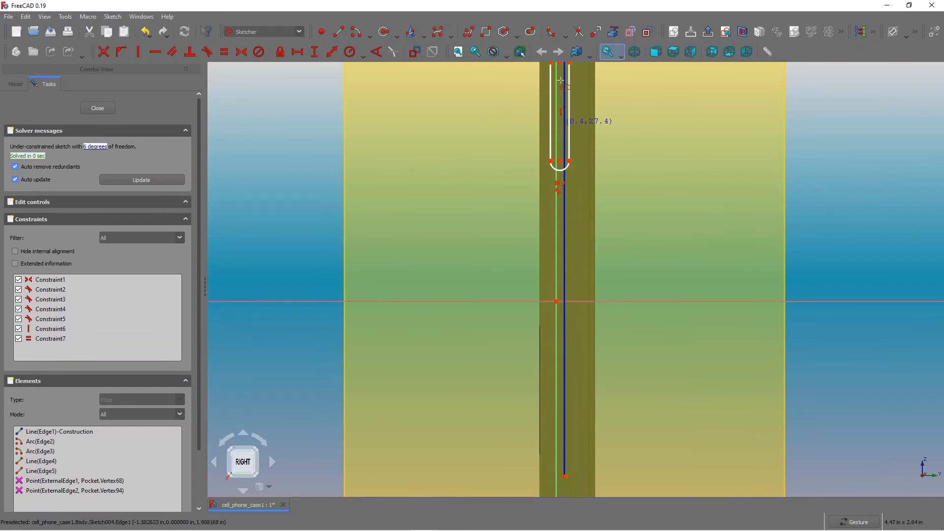
Sketch a second vertical slot below the first one along the case's side.
click(551, 252)
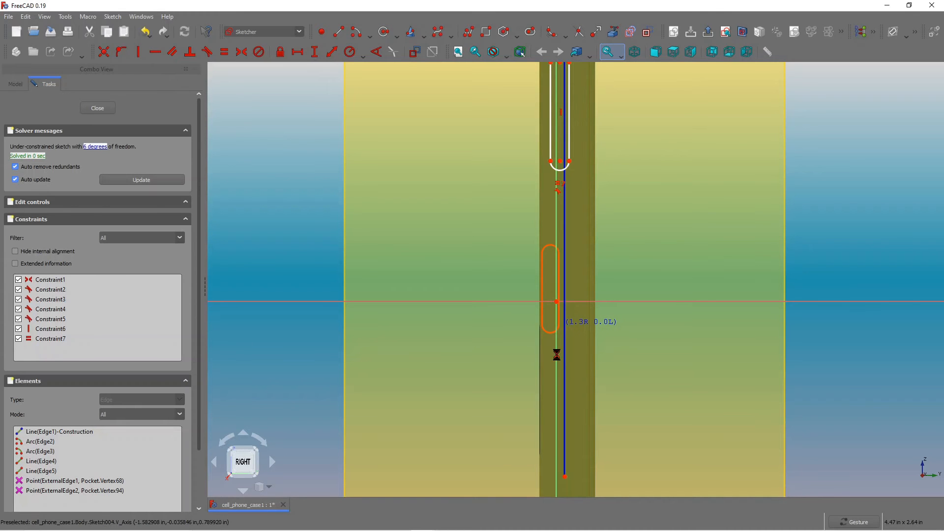
click(554, 324)
scroll(554, 327, up, 2)
scroll(555, 327, down, 1)
scroll(554, 329, up, 3)
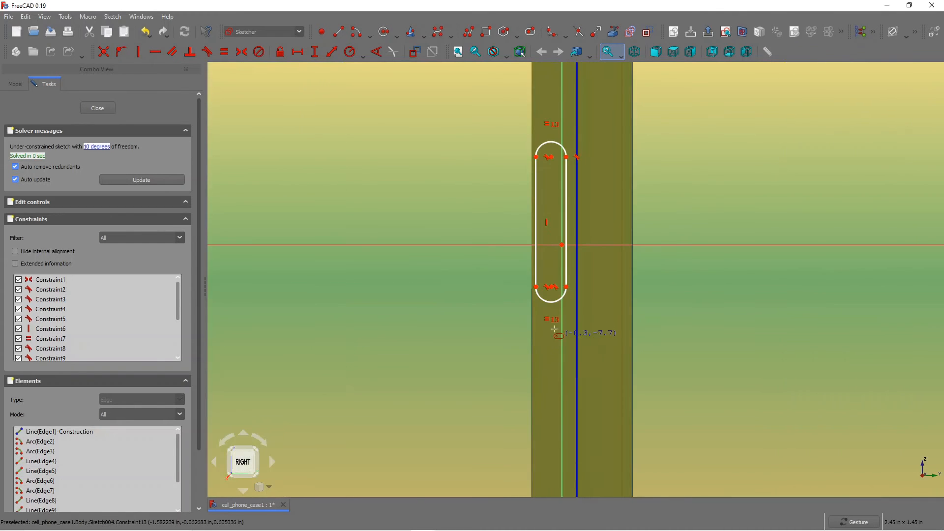
Sketch a third, shorter vertical slot just below the second one.
click(544, 322)
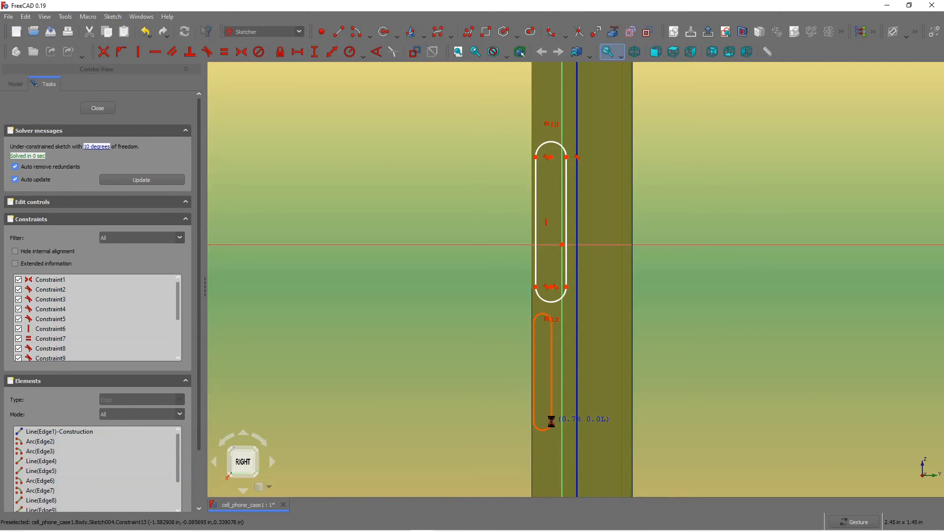
click(551, 421)
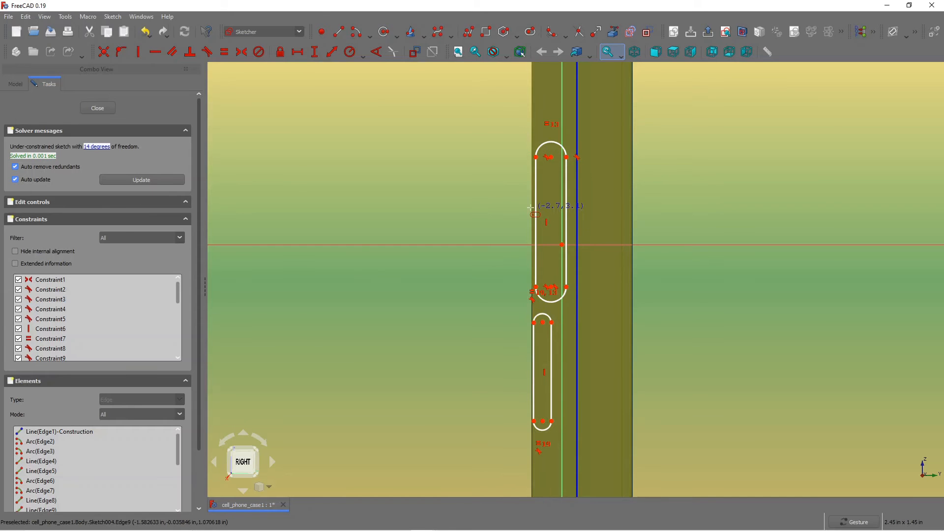
scroll(531, 207, down, 2)
scroll(525, 194, up, 3)
scroll(489, 196, down, 1)
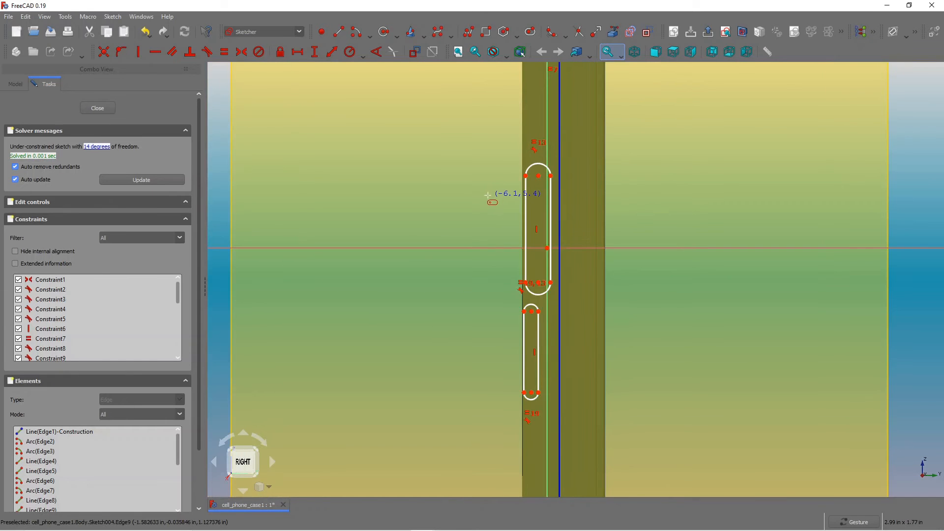
Place a point inside the top slot and make it symmetric between the slot's opposite corner vertices.
scroll(533, 140, down, 4)
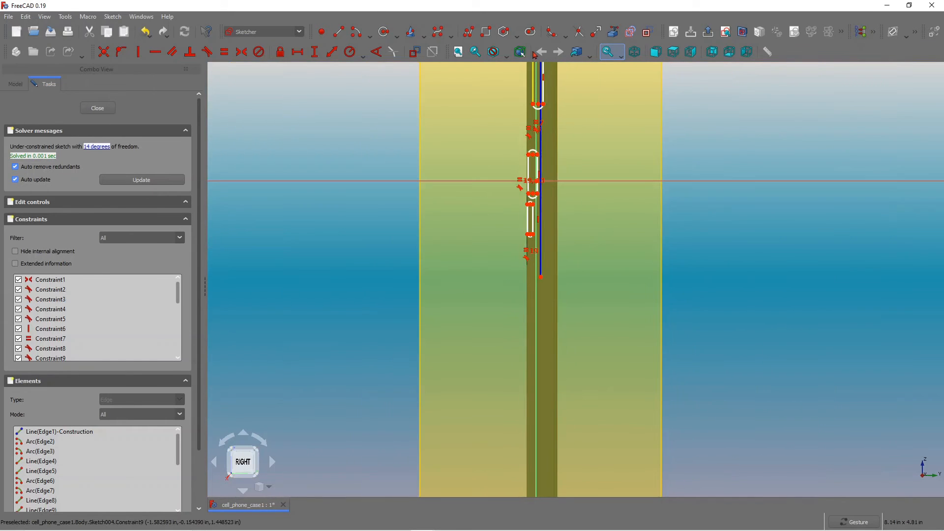
scroll(546, 69, up, 1)
scroll(549, 71, down, 4)
scroll(554, 73, up, 5)
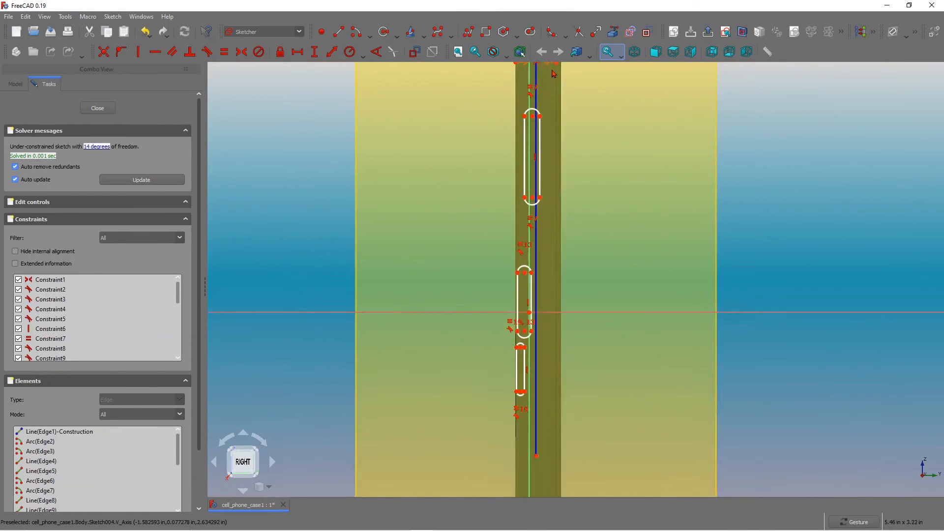
scroll(554, 74, up, 4)
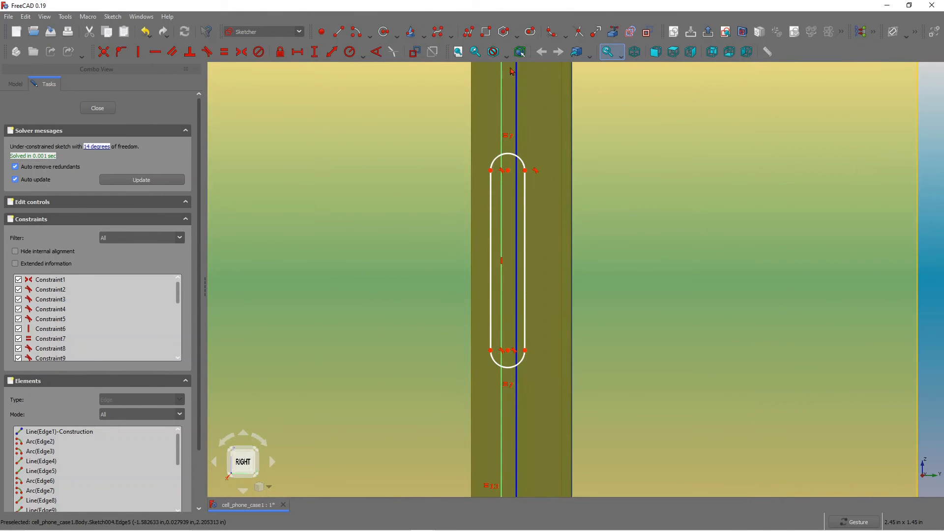
click(322, 32)
click(509, 231)
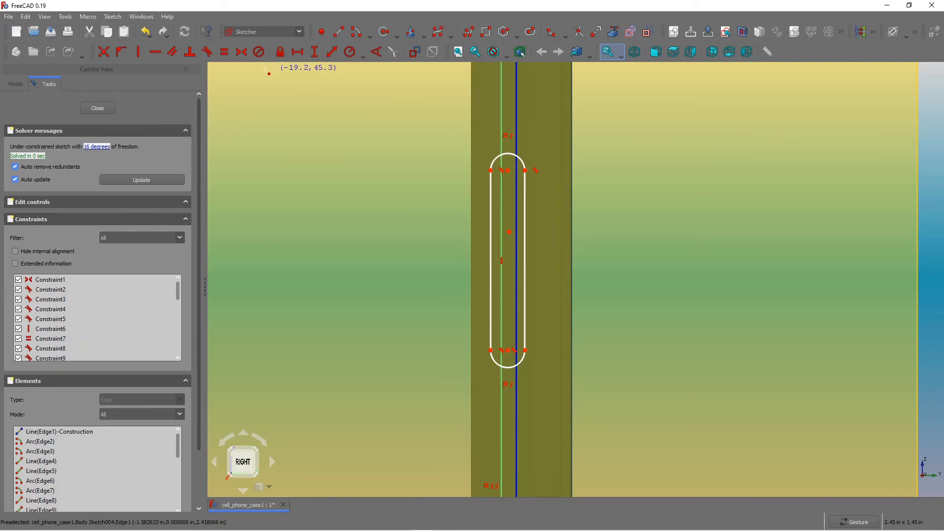
click(241, 53)
click(525, 170)
click(491, 350)
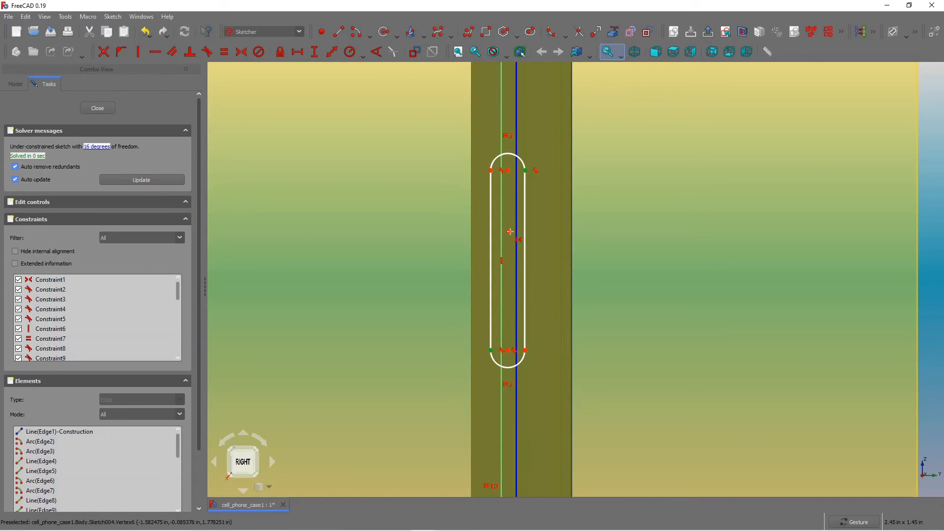
click(511, 234)
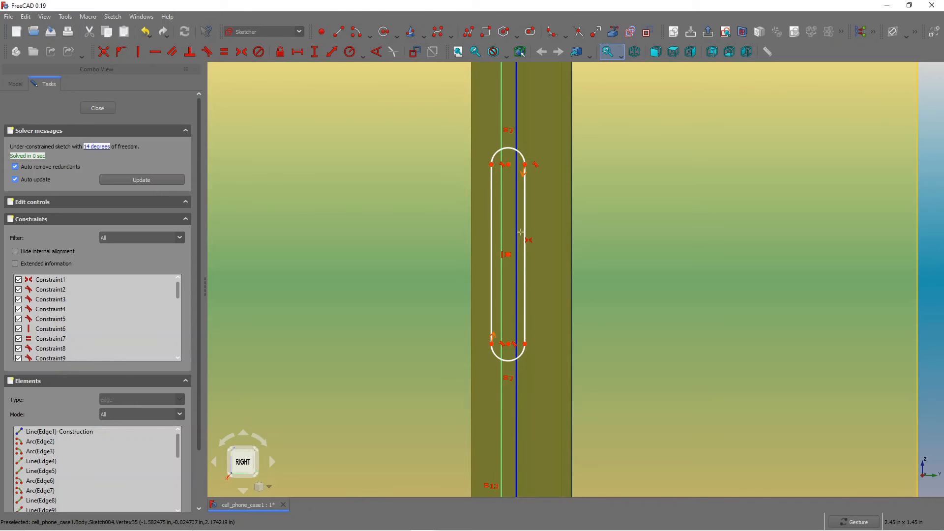
Place points inside the second and third slots.
scroll(491, 220, down, 5)
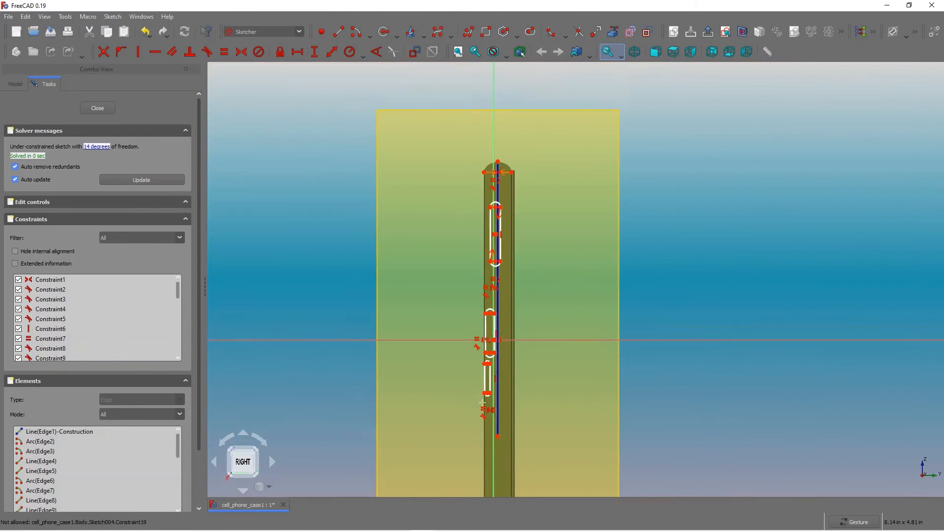
scroll(487, 393, up, 3)
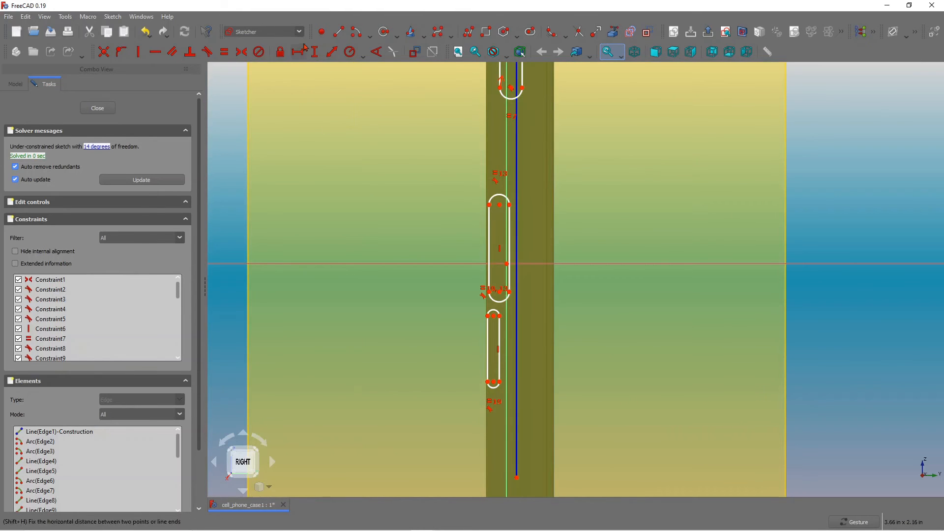
click(321, 31)
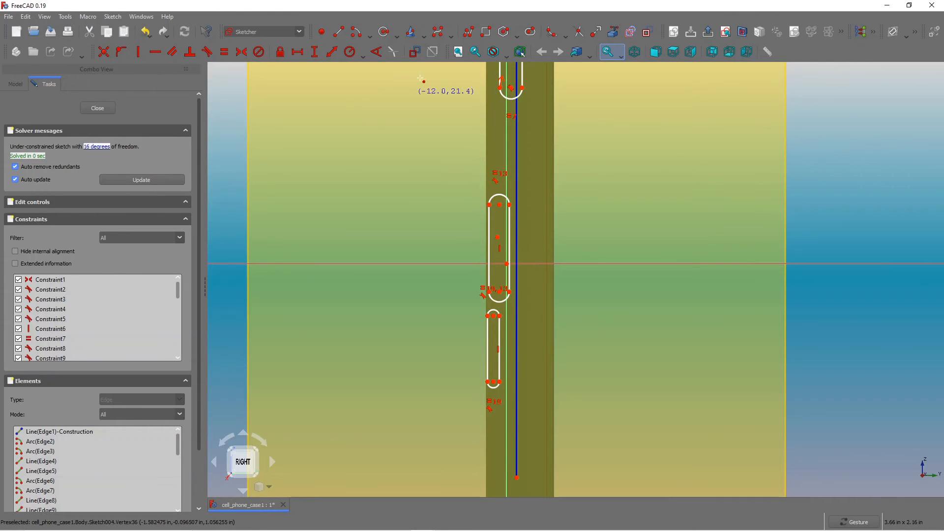
click(494, 337)
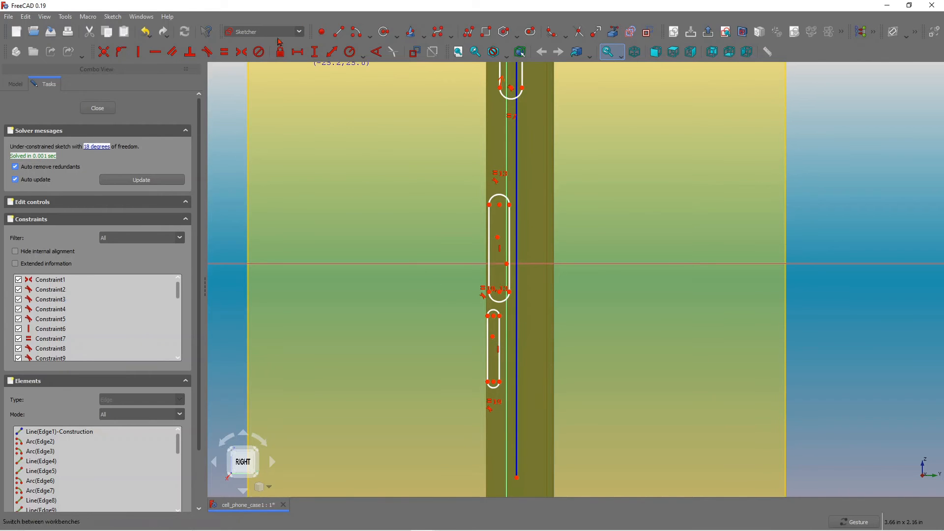
Make the points in the second and third slots symmetric between each slot's opposite corner vertices.
click(240, 52)
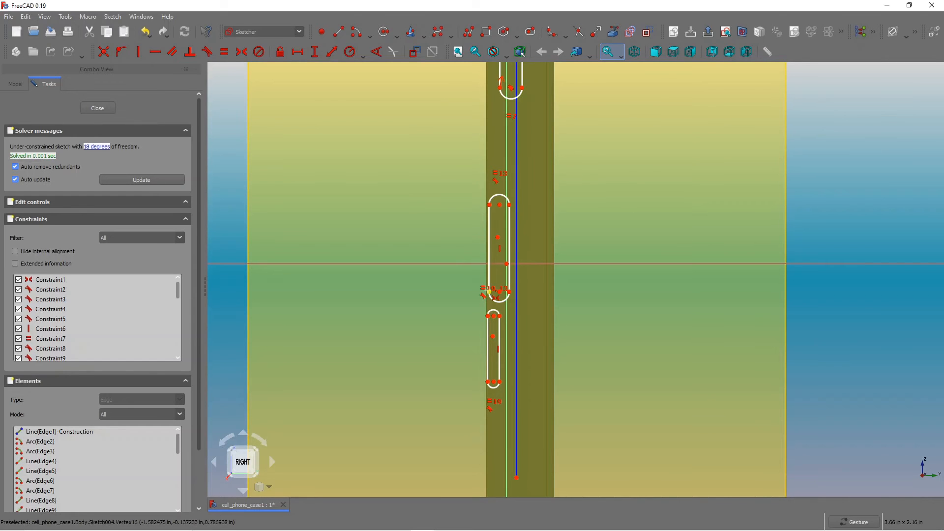
click(489, 293)
click(510, 205)
click(498, 241)
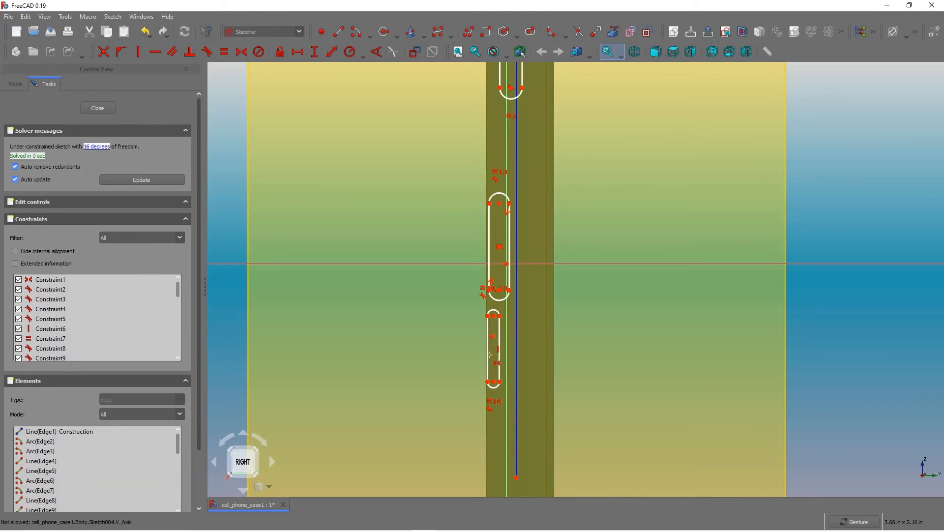
click(488, 382)
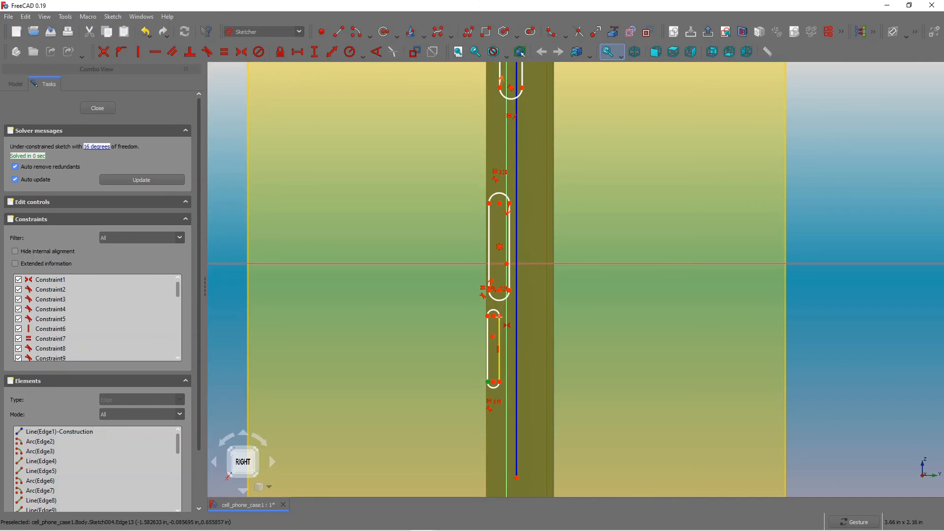
click(500, 316)
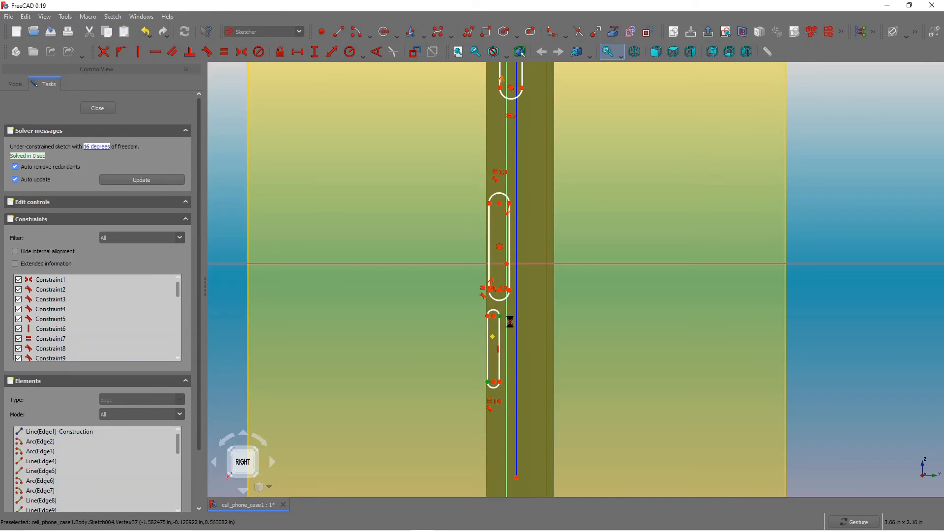
click(510, 322)
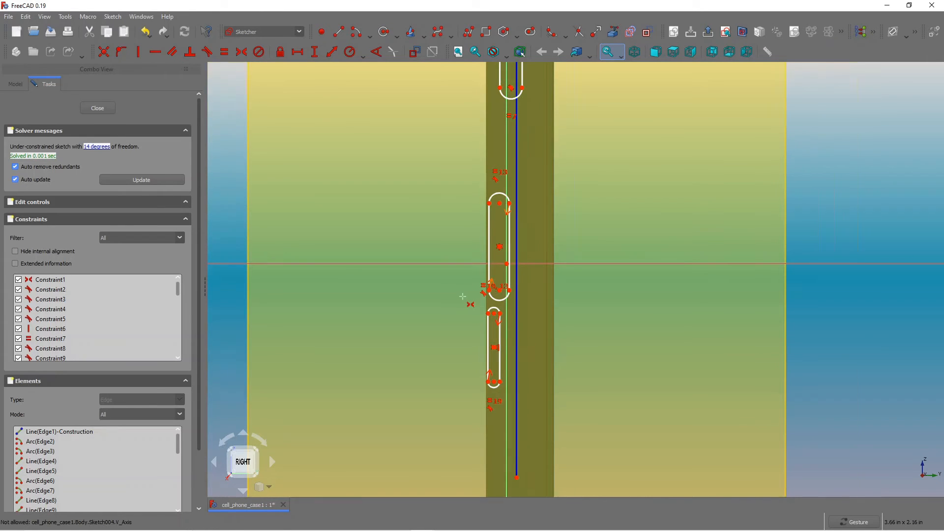
Constrain the top slot's center point onto the vertical construction line.
scroll(468, 299, up, 2)
scroll(517, 169, down, 2)
scroll(517, 169, down, 3)
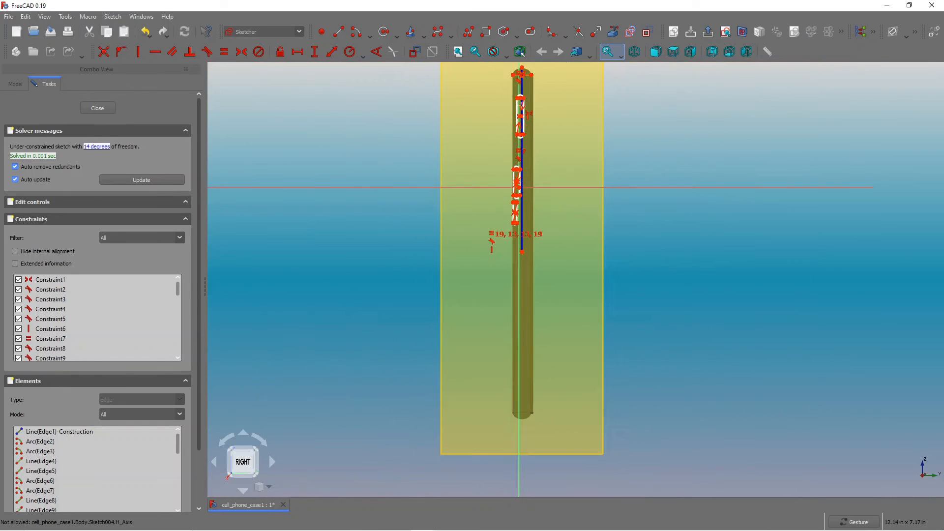
scroll(511, 186, up, 4)
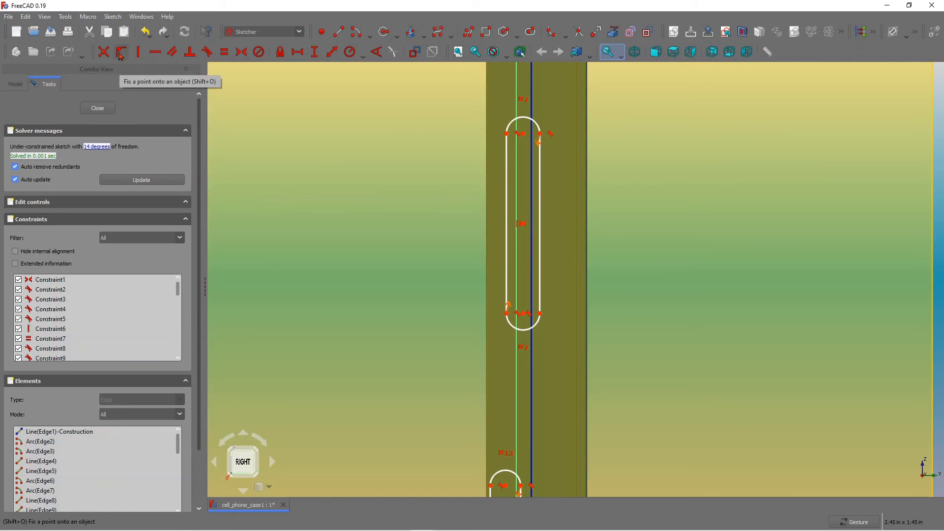
click(121, 56)
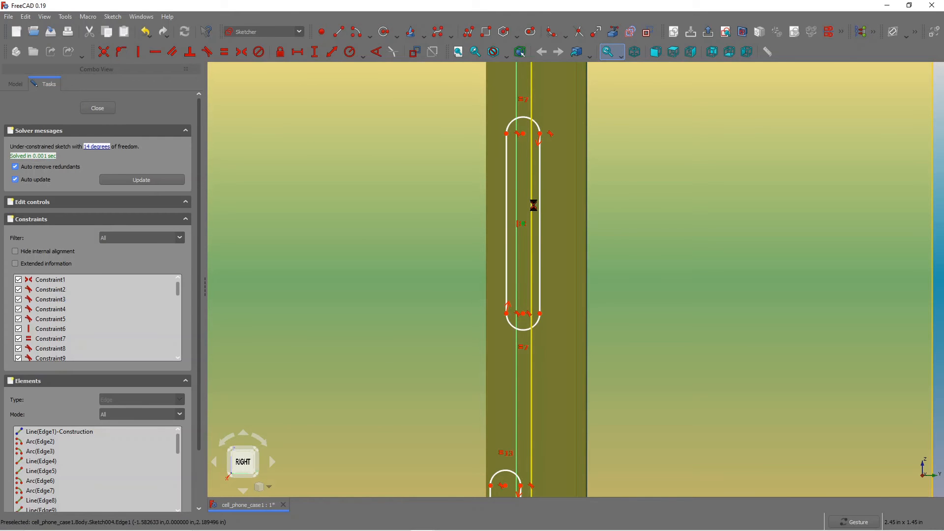
click(532, 205)
Constrain the second slot's center point onto the vertical construction line.
scroll(502, 409, down, 3)
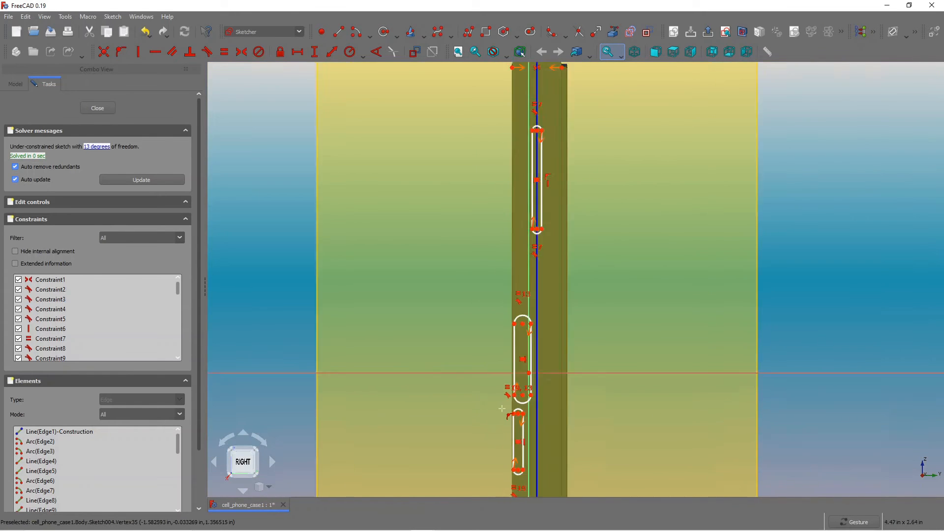
scroll(503, 408, up, 3)
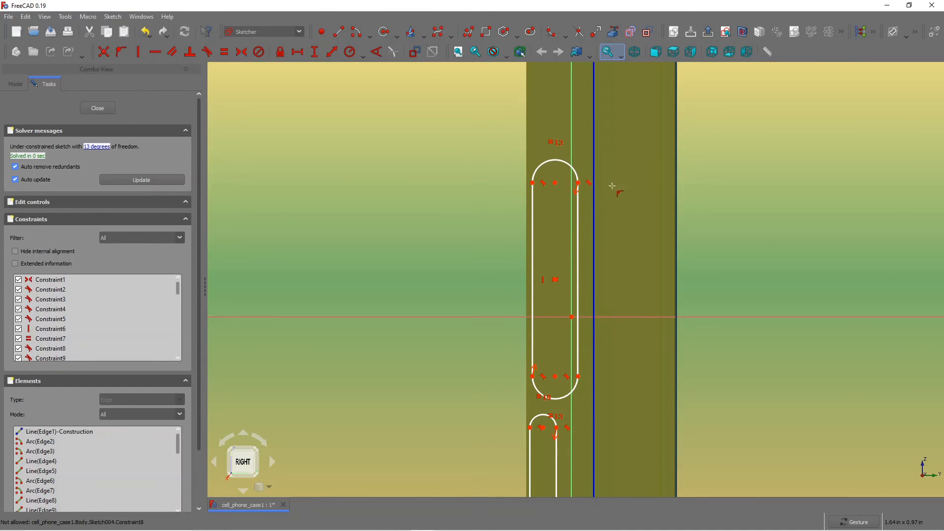
click(572, 215)
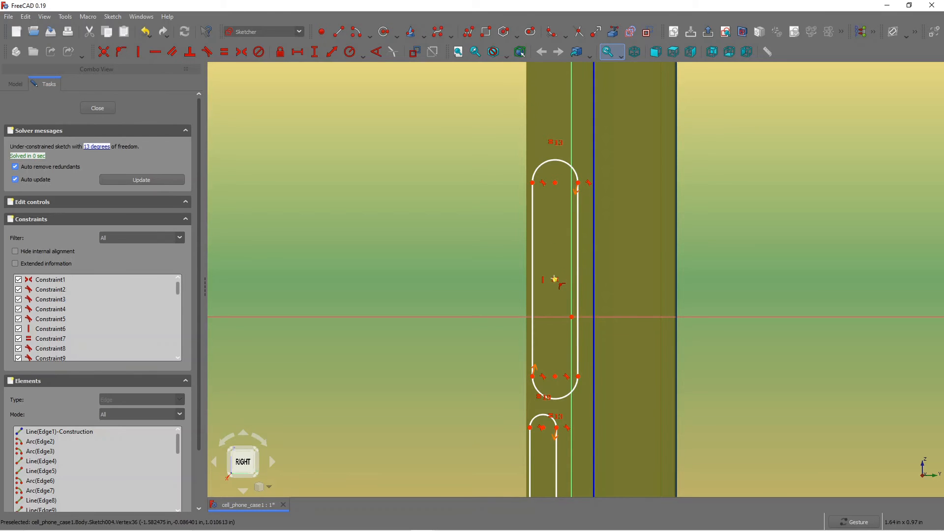
click(555, 279)
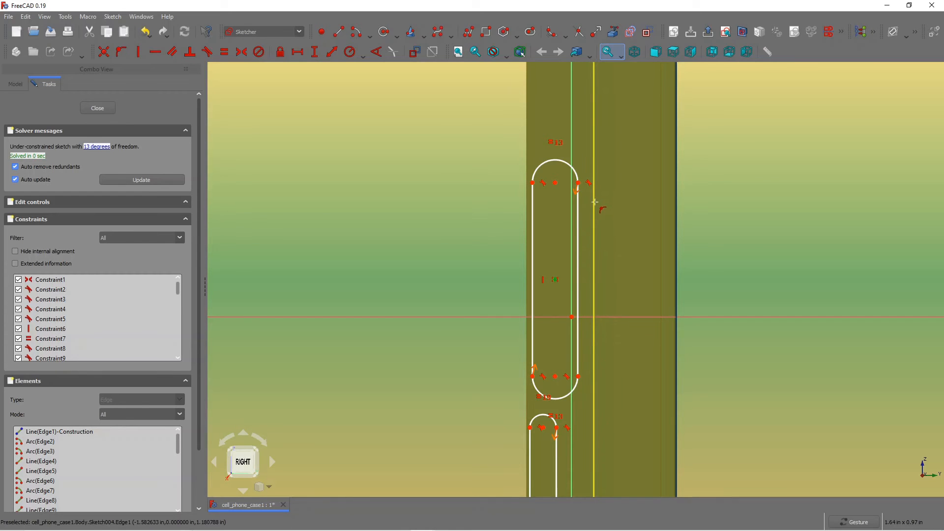
scroll(603, 222, down, 3)
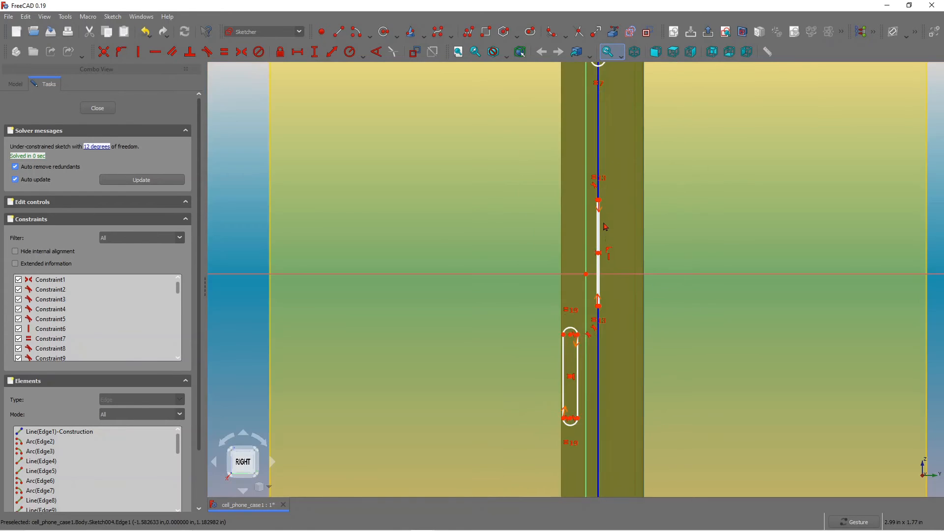
Try to constrain the third slot's center point onto the construction line, then undo it.
scroll(600, 241, up, 4)
scroll(602, 249, down, 4)
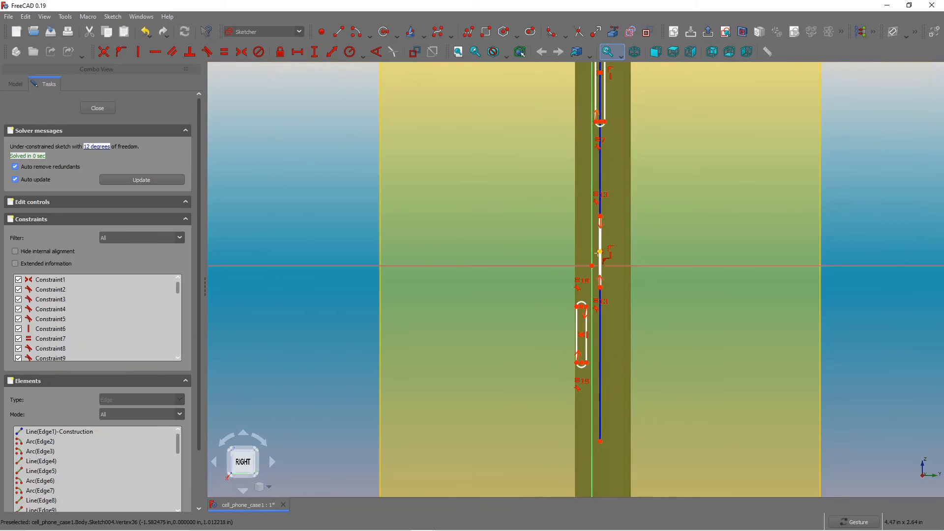
scroll(604, 302, up, 4)
click(596, 304)
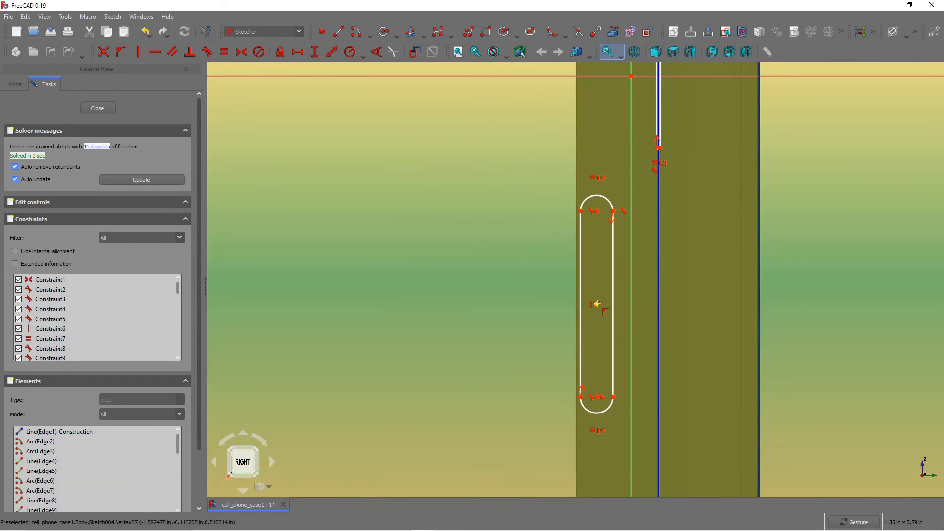
click(660, 255)
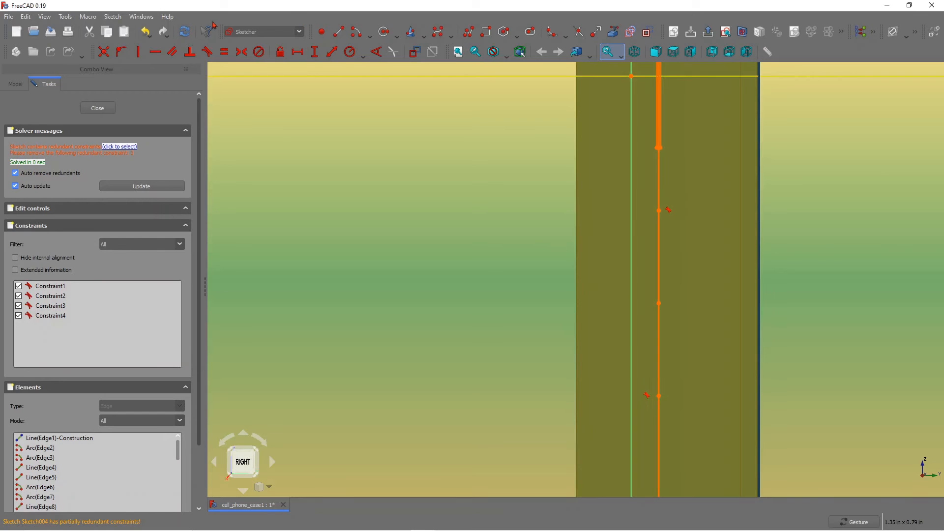
click(145, 32)
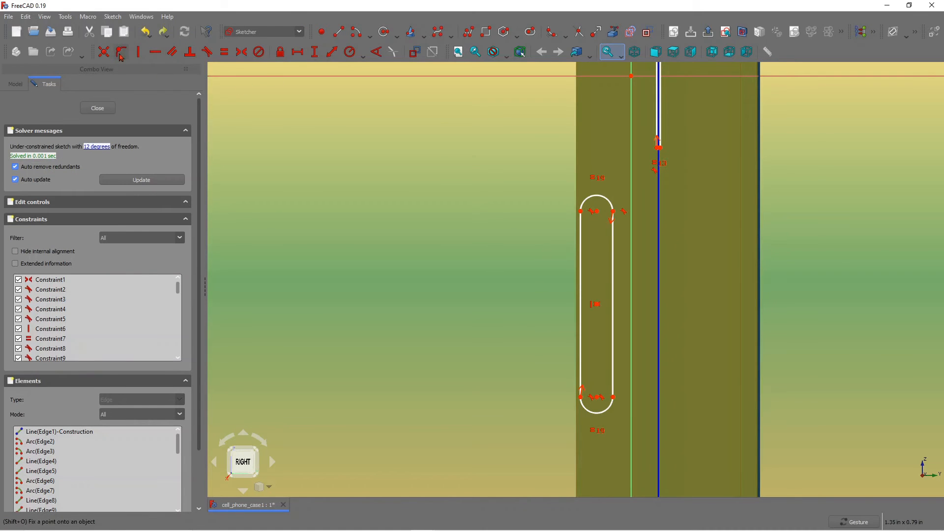
Constrain the third slot's center point onto the vertical construction line.
click(596, 303)
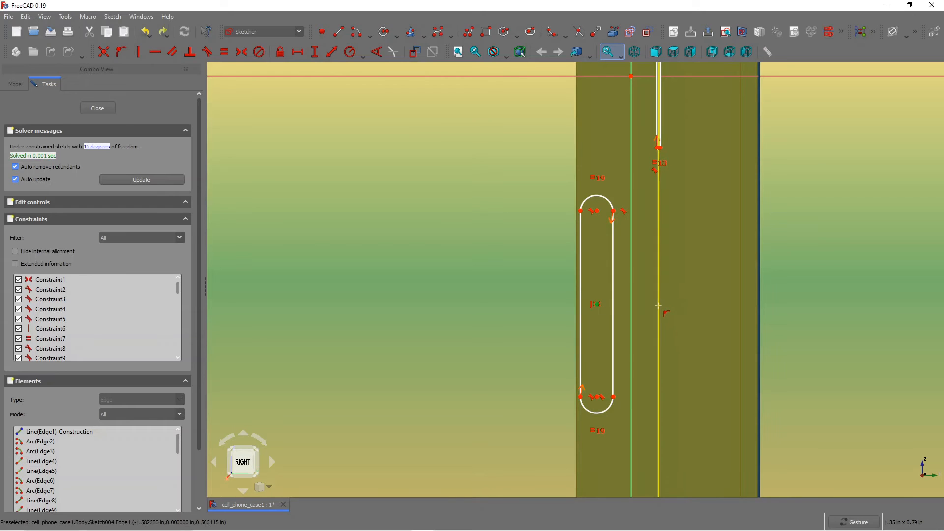
click(660, 306)
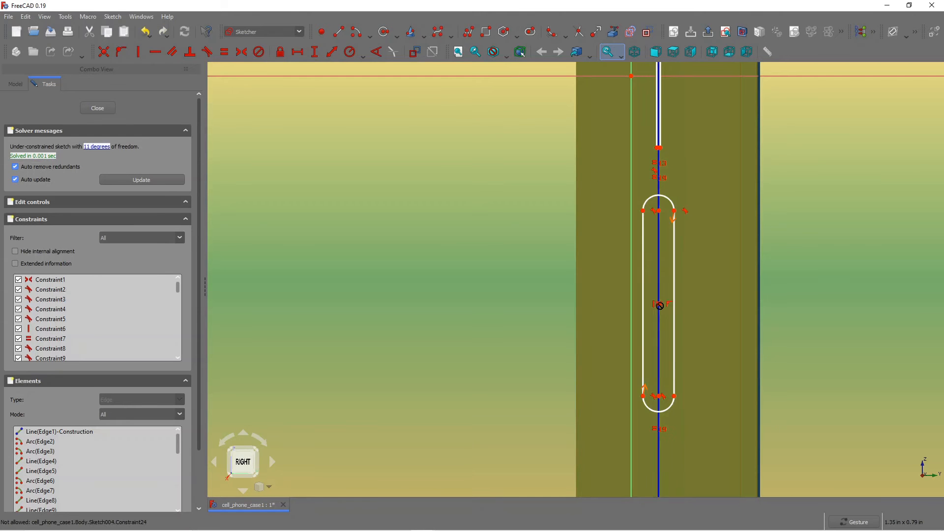
scroll(669, 171, up, 2)
scroll(668, 172, down, 3)
scroll(662, 201, up, 2)
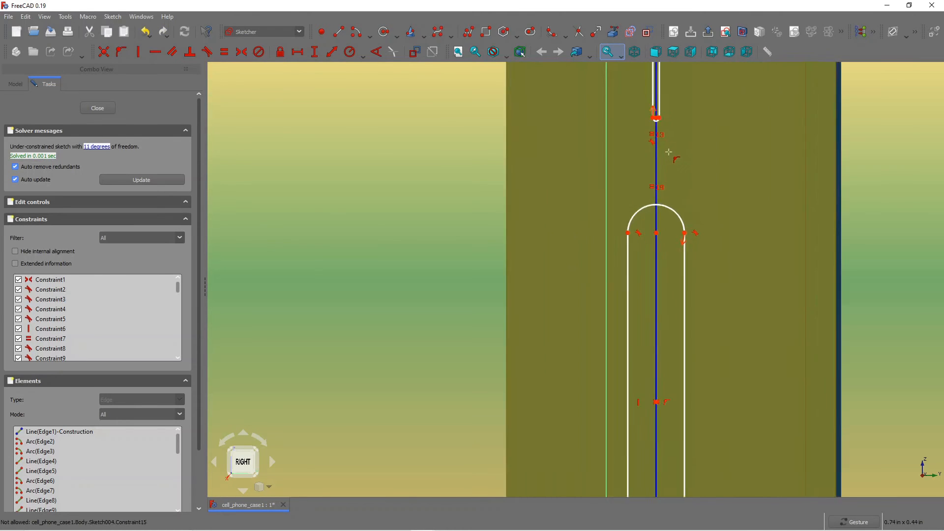
scroll(664, 162, down, 5)
scroll(662, 115, up, 2)
scroll(662, 115, up, 4)
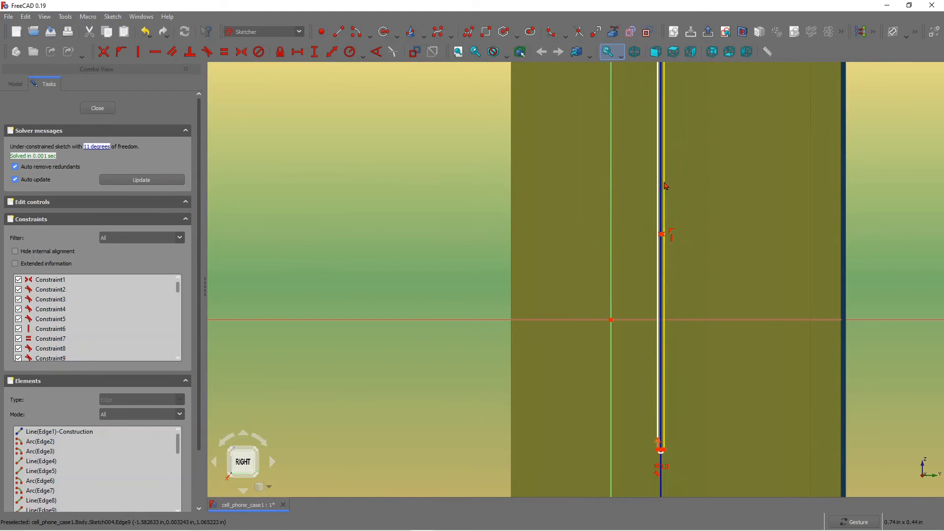
Add a vertical distance on the top slot between its end vertices and set it to 0.65 in.
drag(669, 183, 675, 187)
drag(677, 191, 710, 191)
scroll(700, 196, down, 8)
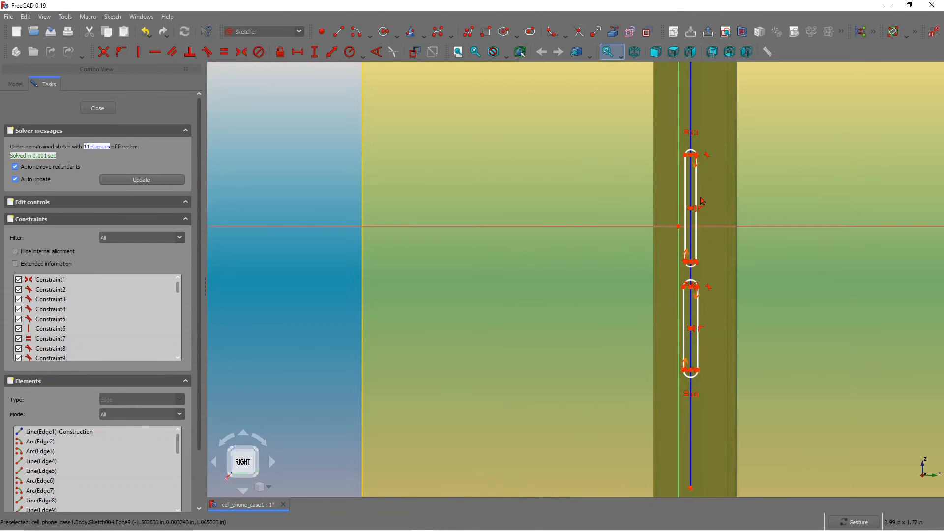
scroll(699, 218, down, 4)
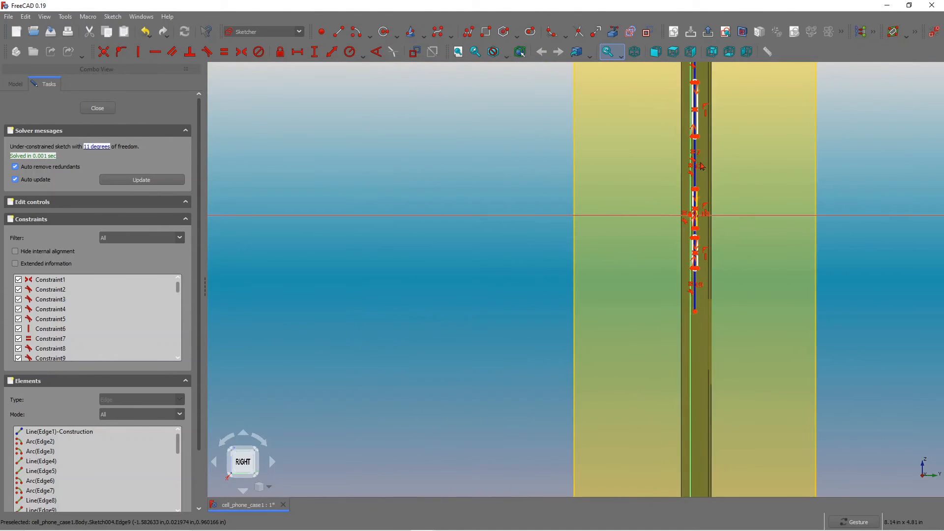
scroll(700, 116, up, 4)
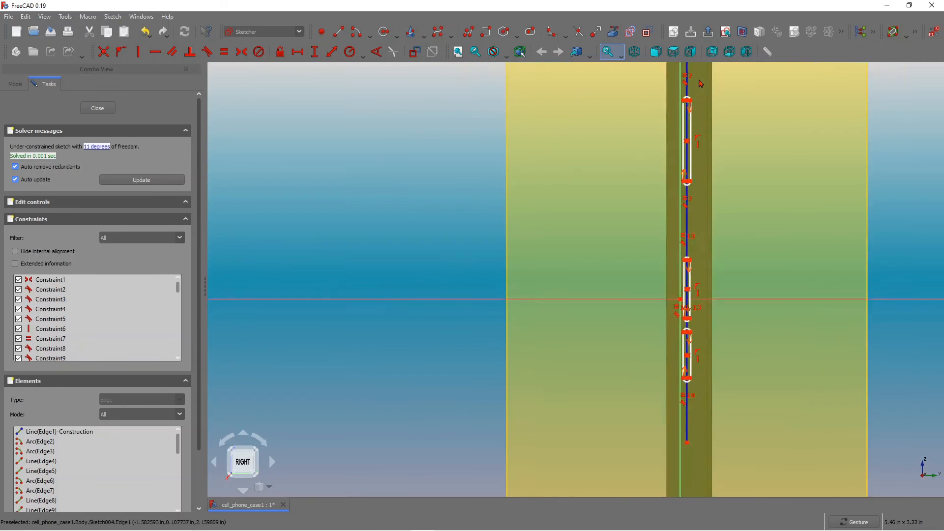
scroll(690, 136, down, 3)
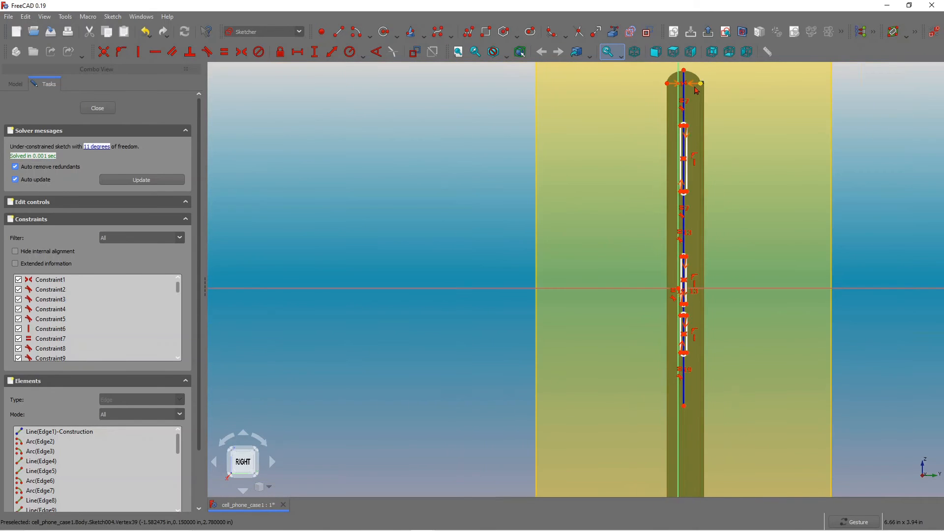
scroll(696, 152, up, 5)
drag(686, 207, 688, 232)
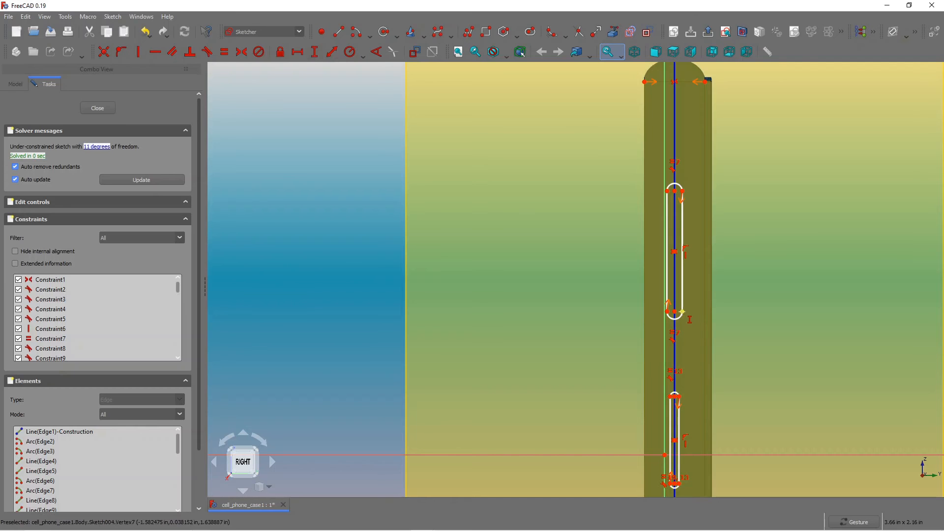
click(682, 191)
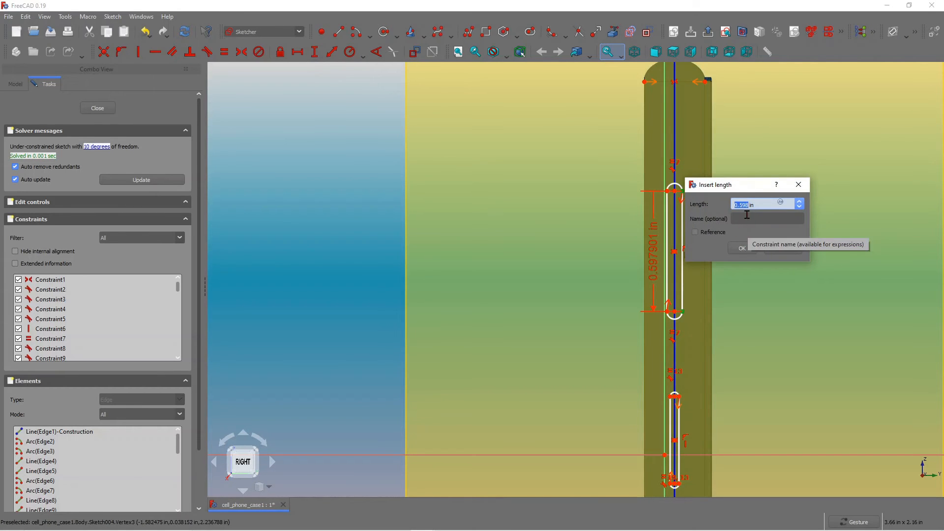
text(0.)
key(Return)
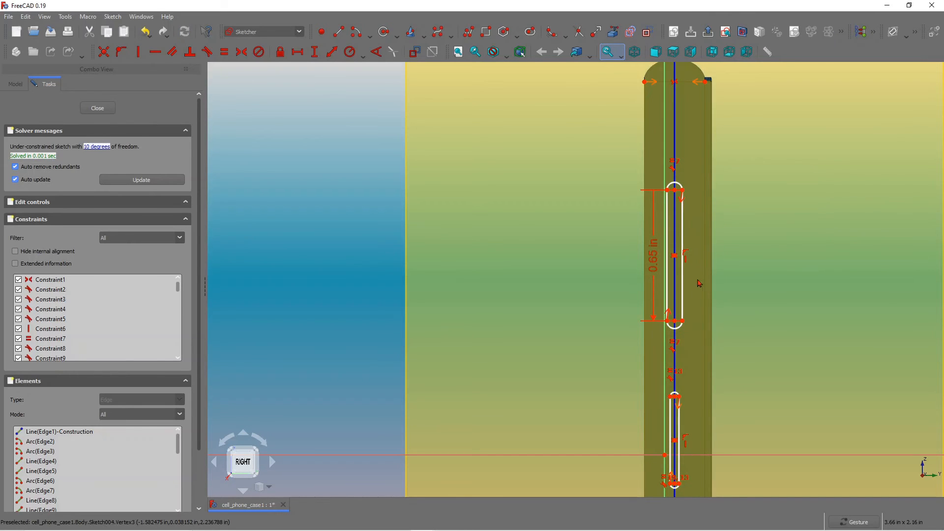
Add a vertical distance on the second slot between its end vertices and set it to 0.42 in.
key(v)
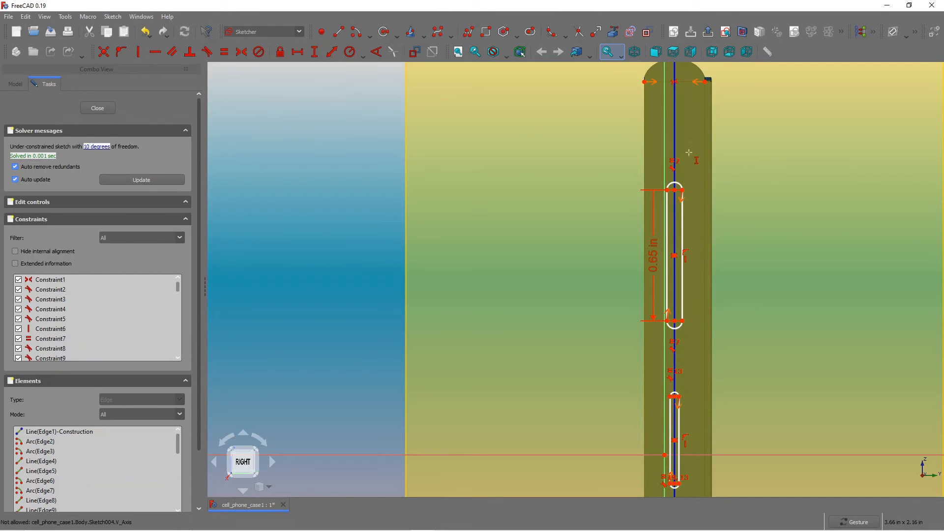
scroll(679, 423, down, 3)
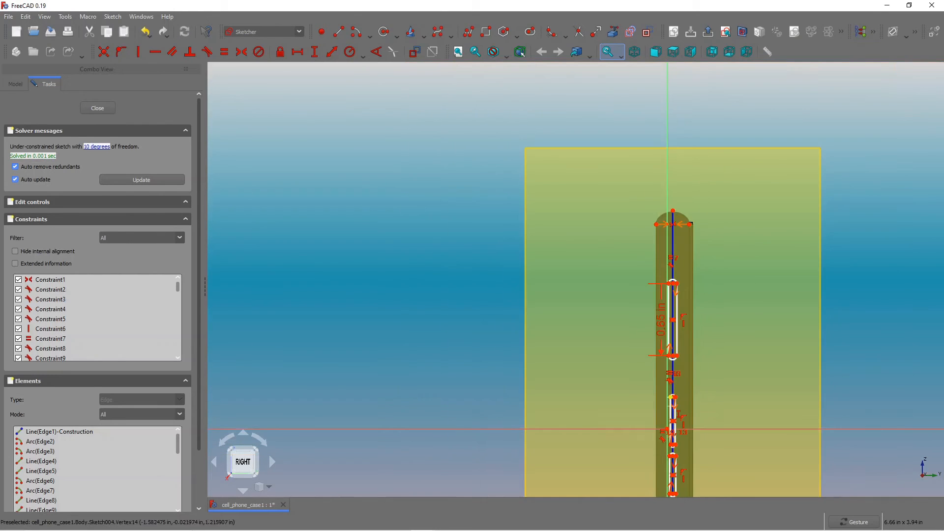
scroll(692, 424, up, 6)
click(692, 424)
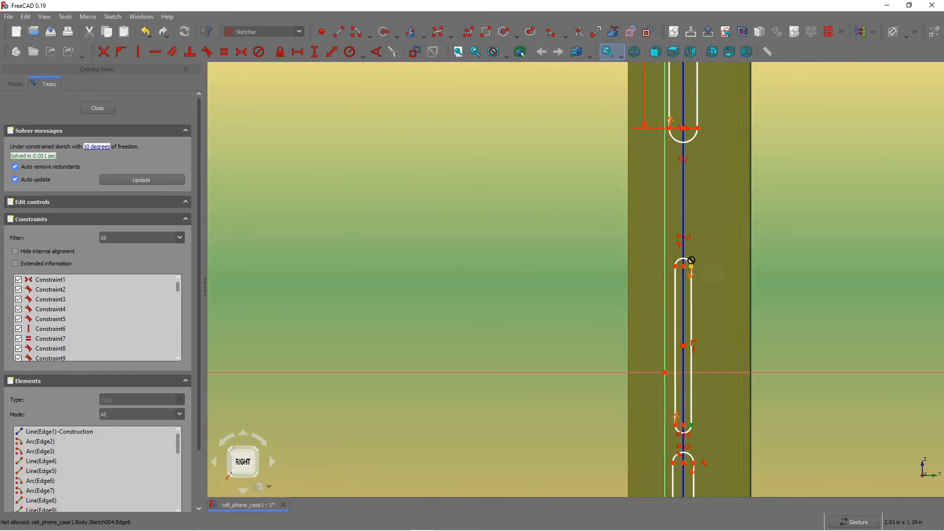
click(691, 267)
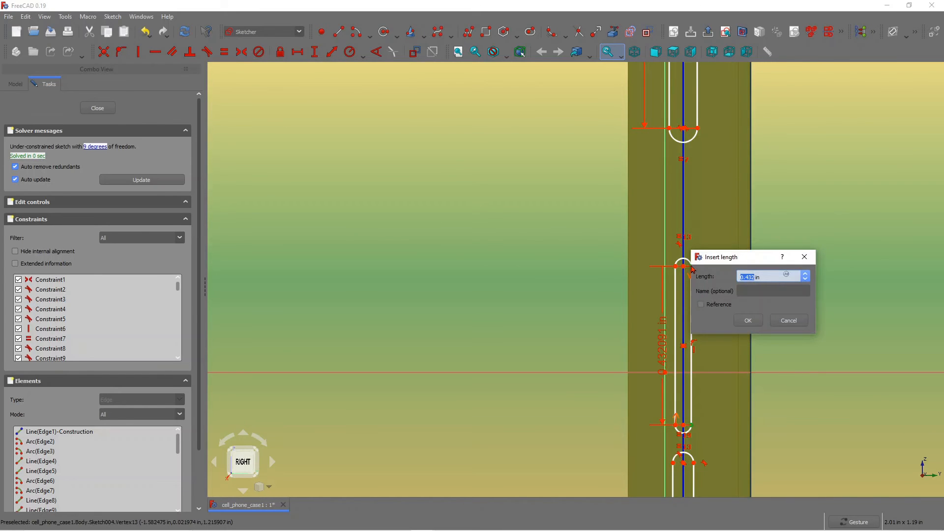
text(0)
click(748, 321)
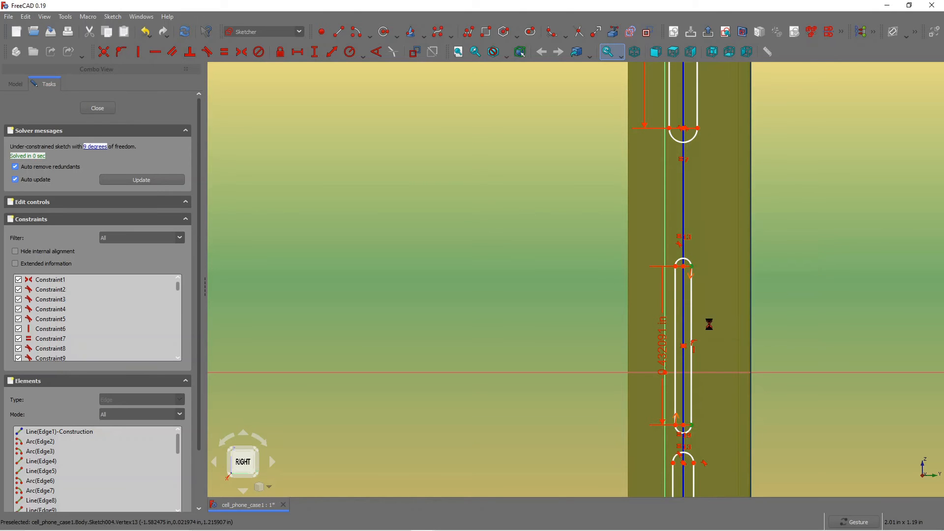
scroll(697, 478, down, 8)
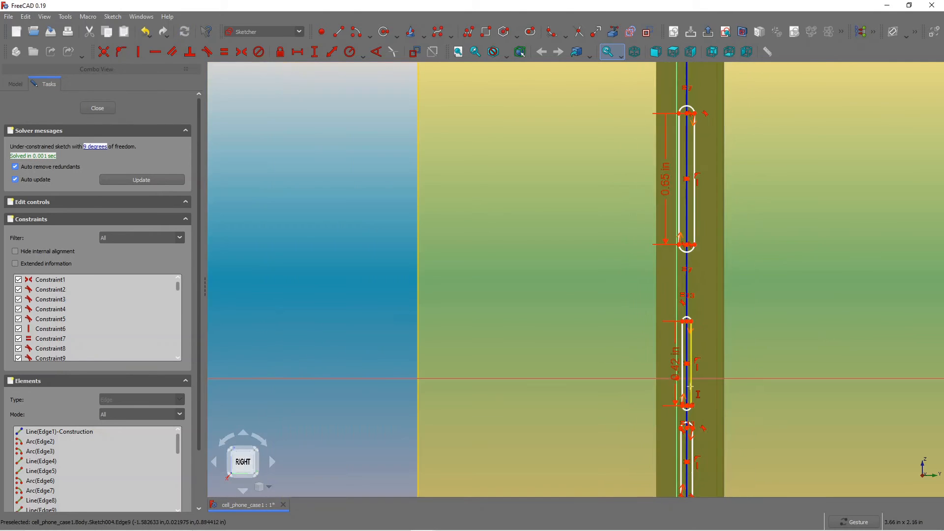
scroll(696, 478, up, 8)
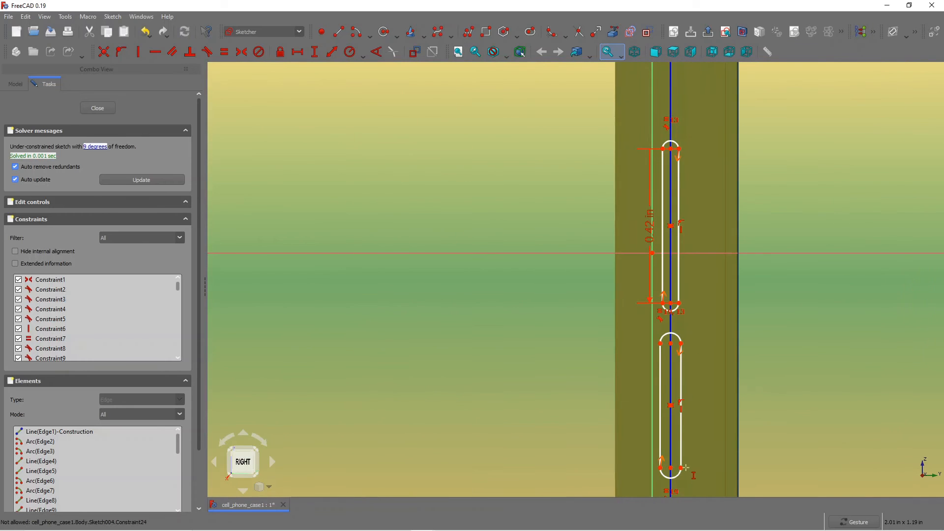
Complete a vertical distance between the third slot's end vertices and set it to 0.42 in.
click(681, 343)
text(0.42)
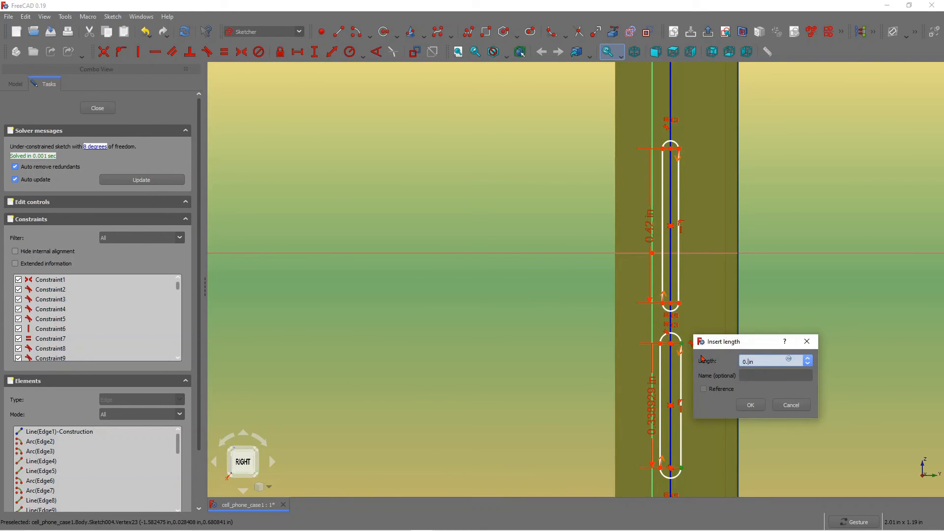
key(Return)
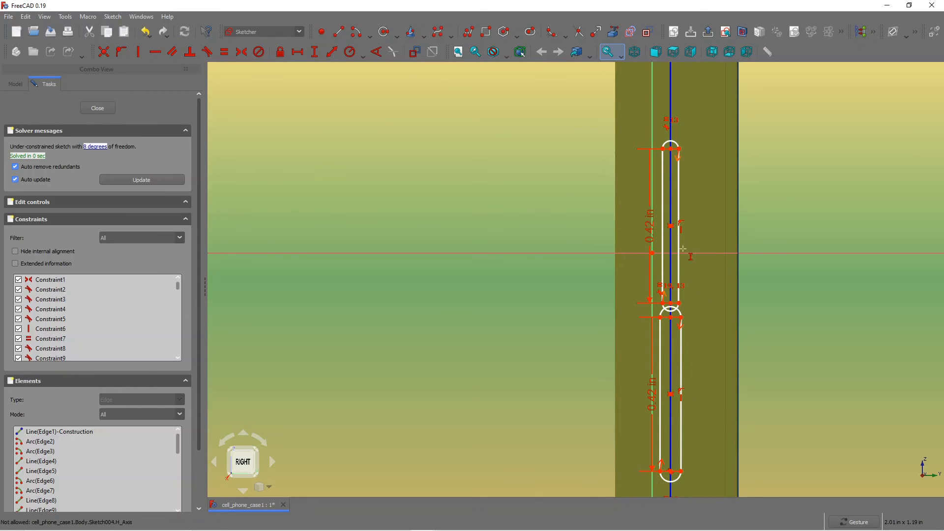
key(Escape)
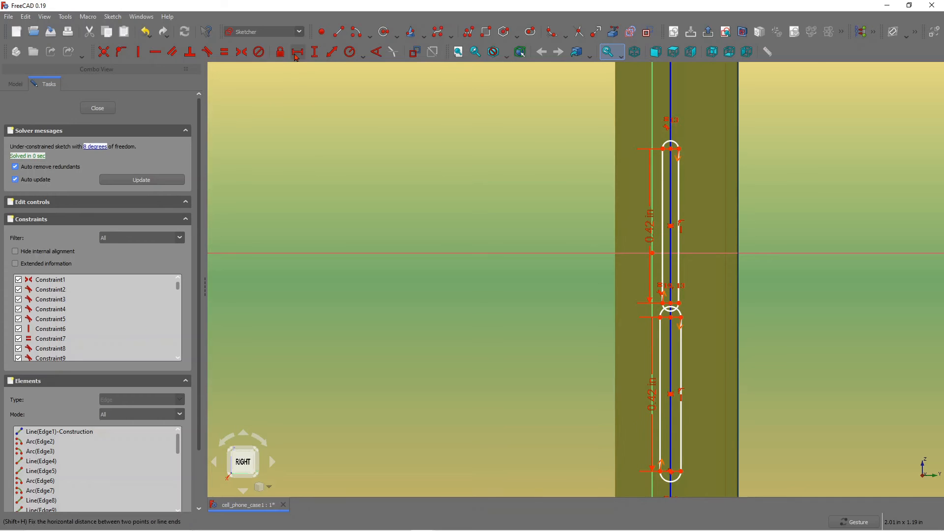
Add a distance constraint on the third slot's lower end vertex and set it to 0.06 in.
click(314, 52)
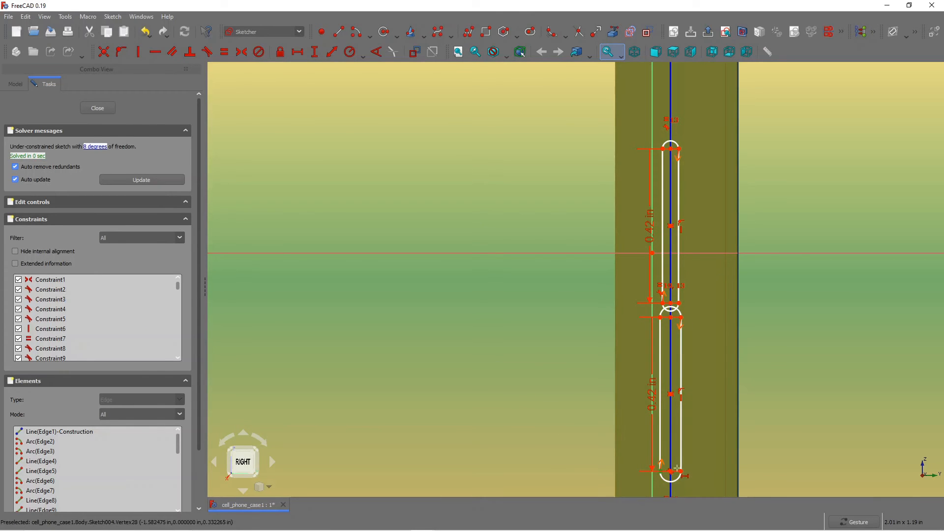
click(681, 471)
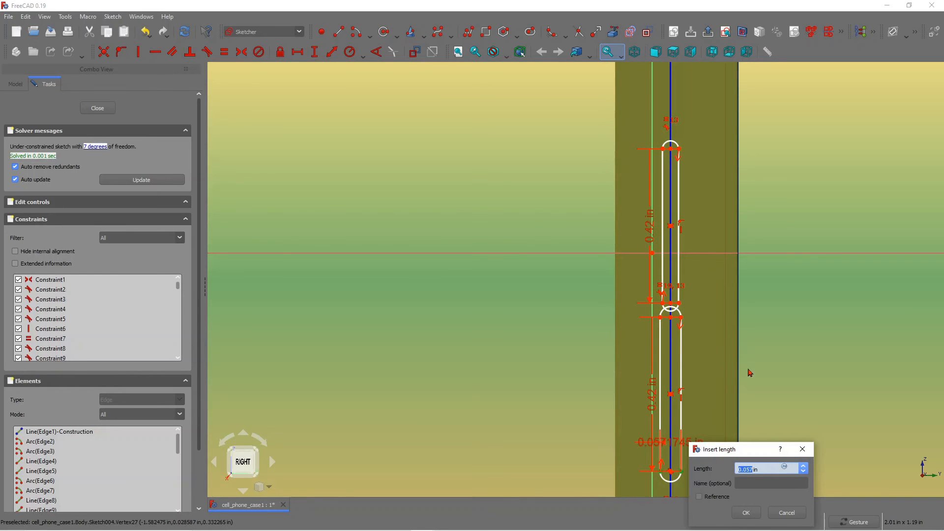
click(753, 468)
key(Return)
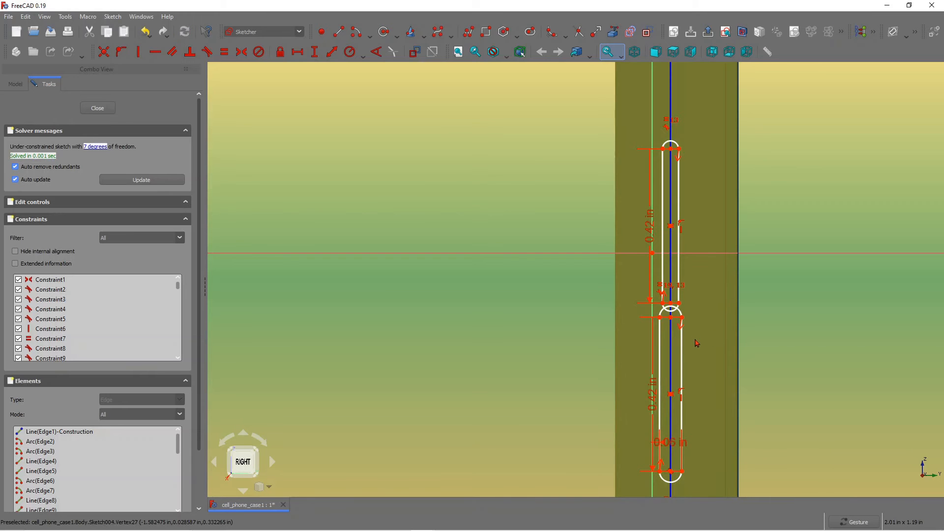
Add a horizontal distance between the two vertices where the second and third slots meet, set to 0.032 in.
scroll(672, 296, up, 5)
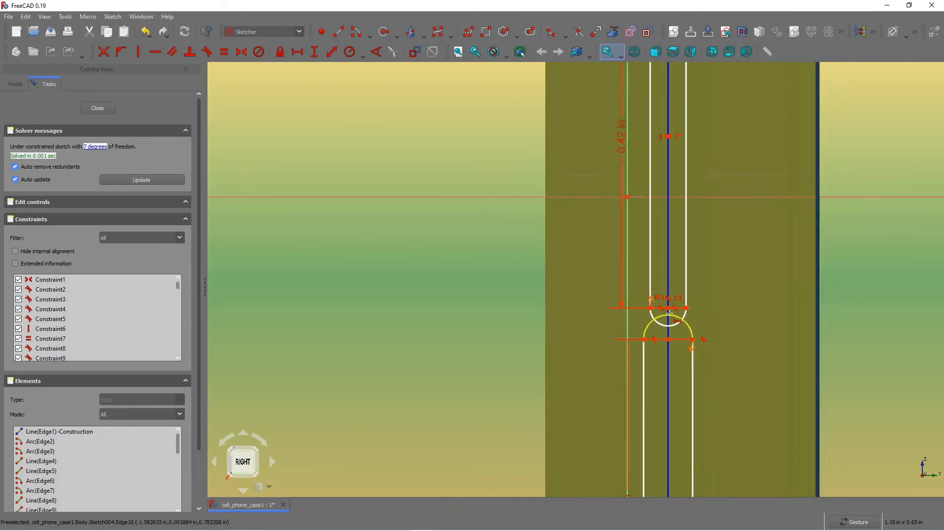
scroll(633, 293, down, 3)
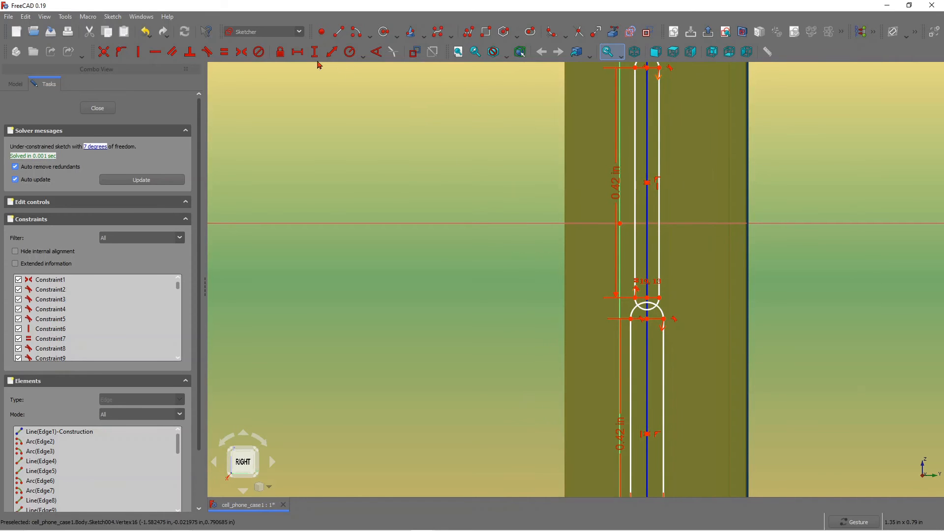
click(635, 298)
click(659, 298)
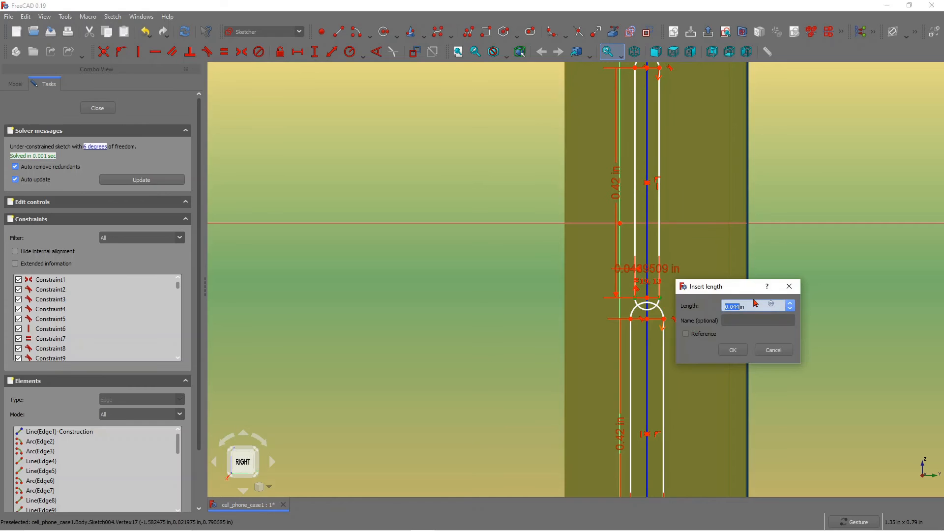
text(0)
key(Return)
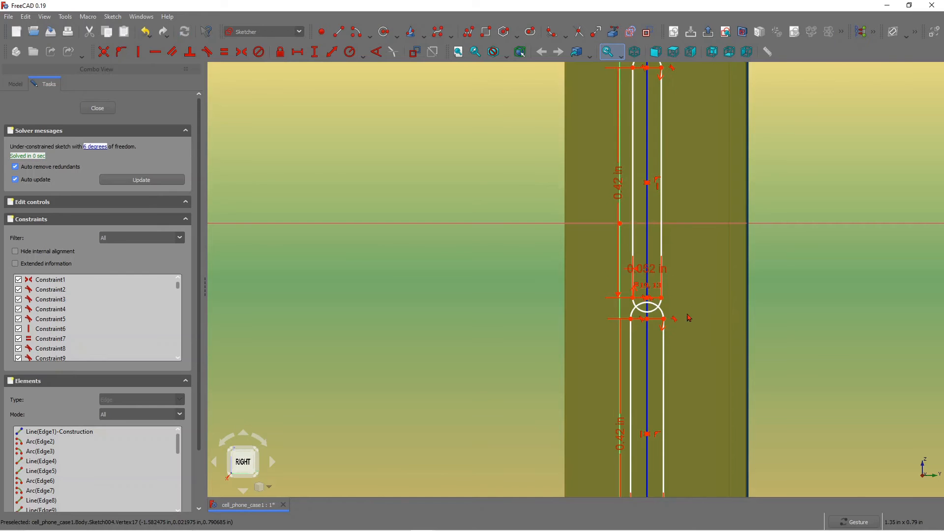
Change the horizontal distance between the second and third slots to 0.062 in.
scroll(692, 313, down, 4)
scroll(705, 264, up, 4)
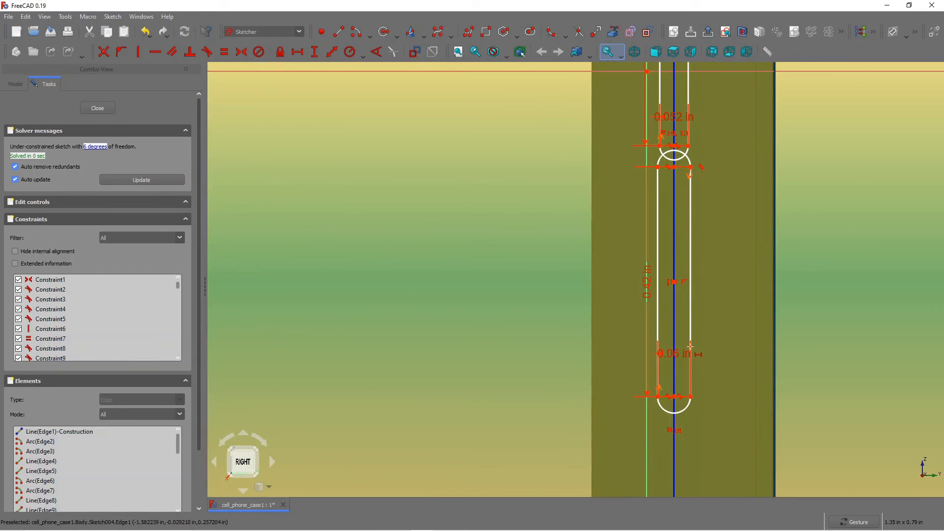
scroll(690, 346, up, 2)
scroll(684, 255, down, 5)
scroll(673, 162, up, 3)
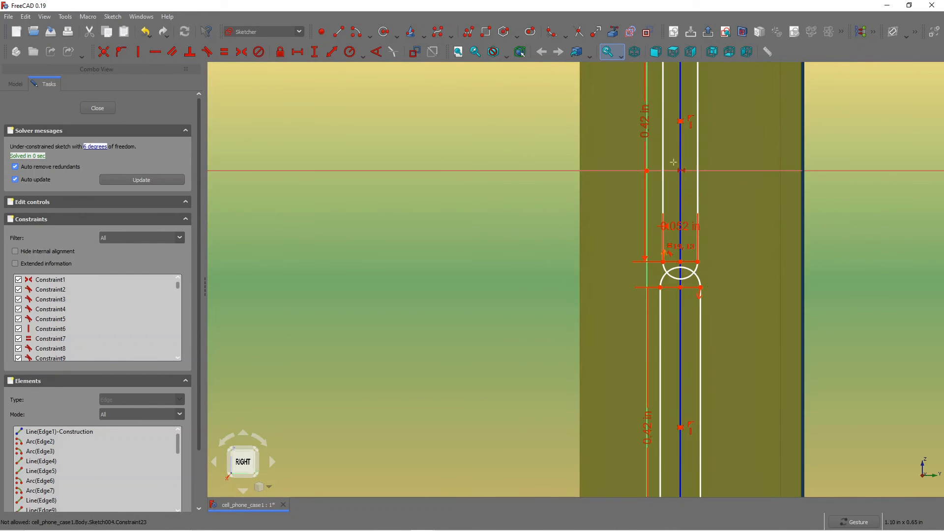
double_click(675, 226)
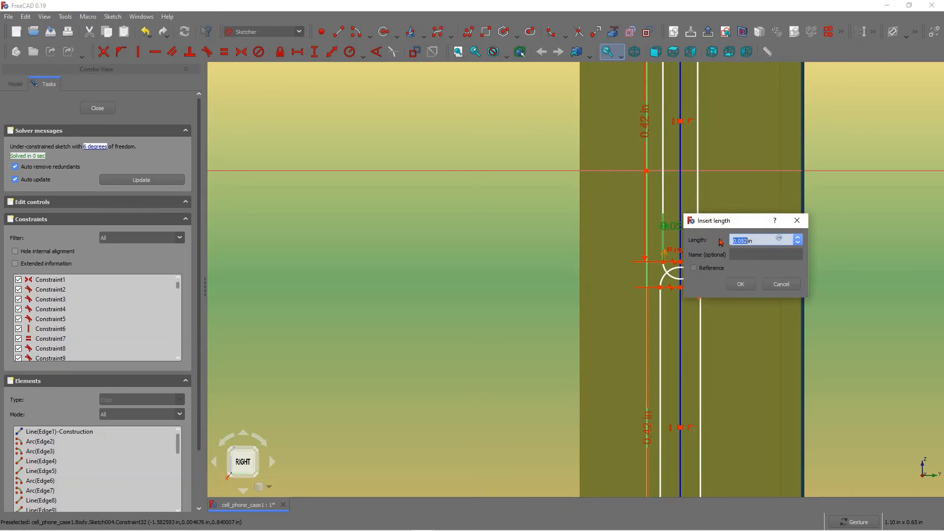
text(0)
key(Return)
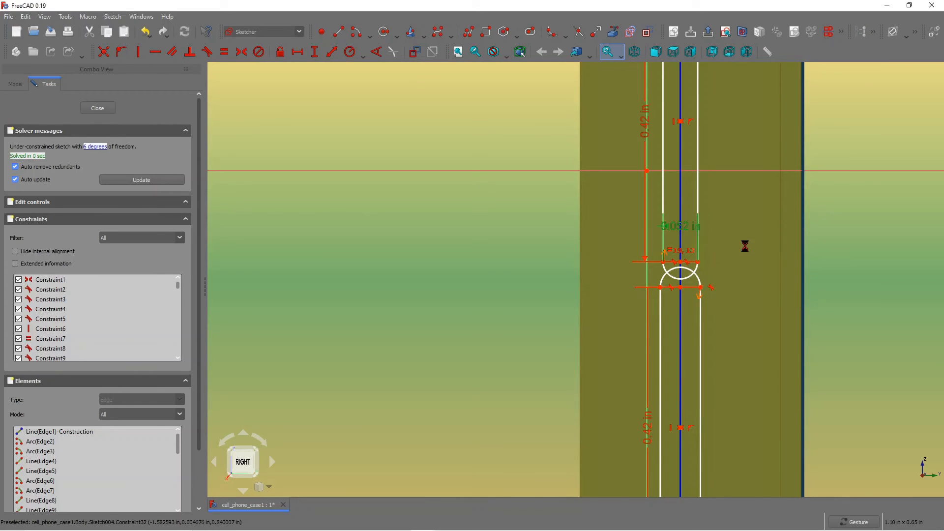
scroll(709, 263, down, 2)
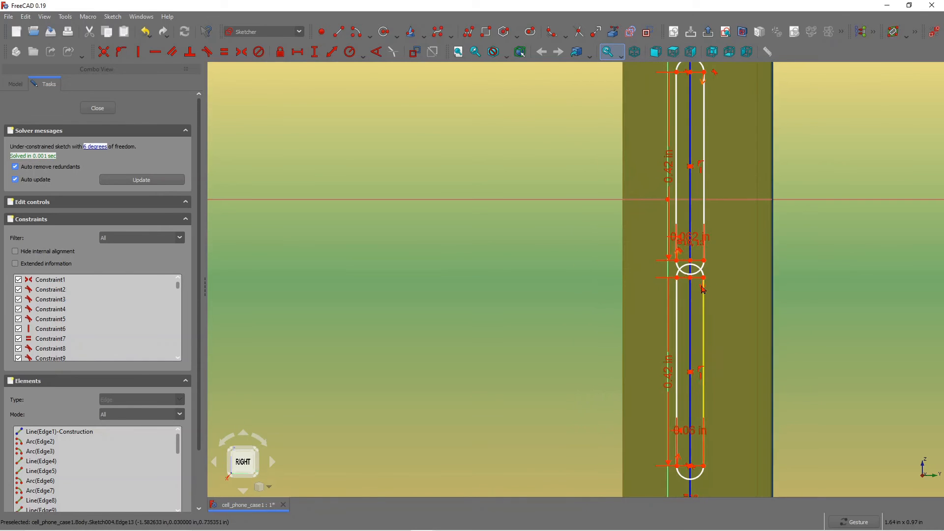
scroll(700, 293, up, 1)
double_click(701, 458)
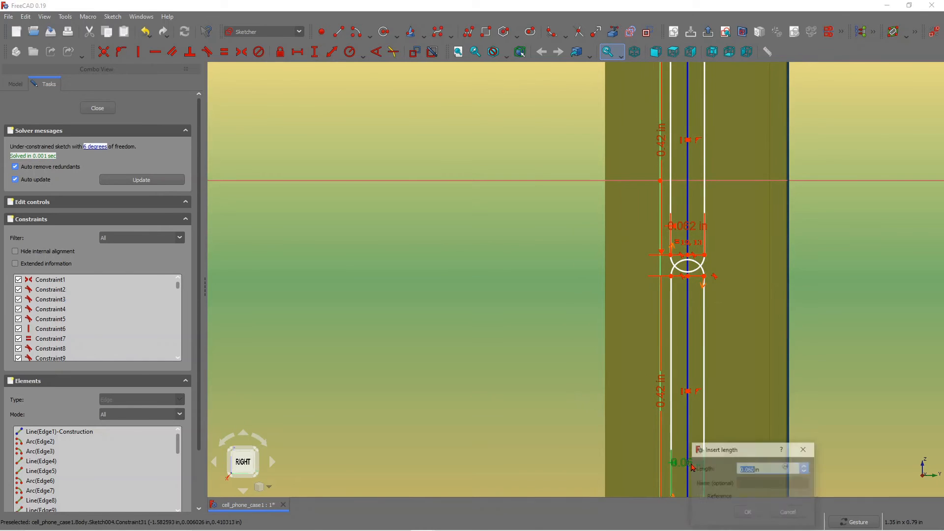
click(788, 512)
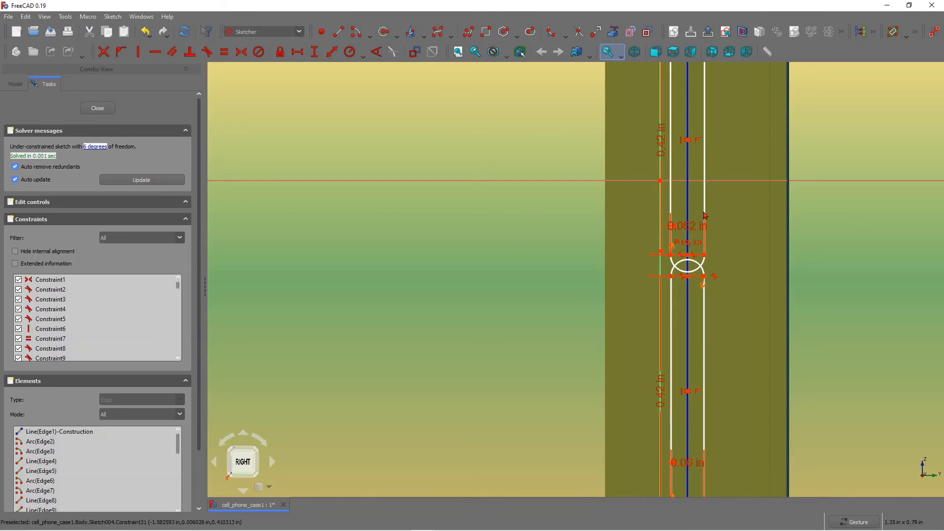
double_click(689, 230)
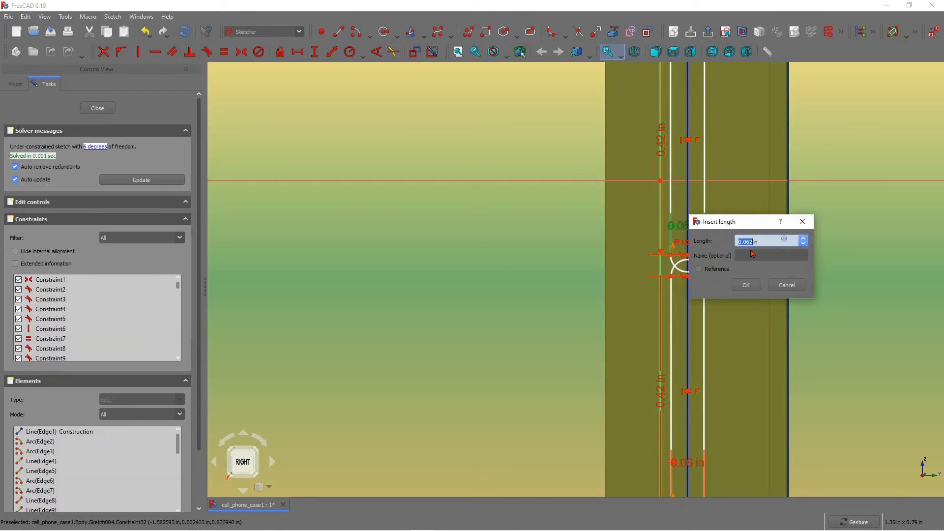
text(0.)
key(Return)
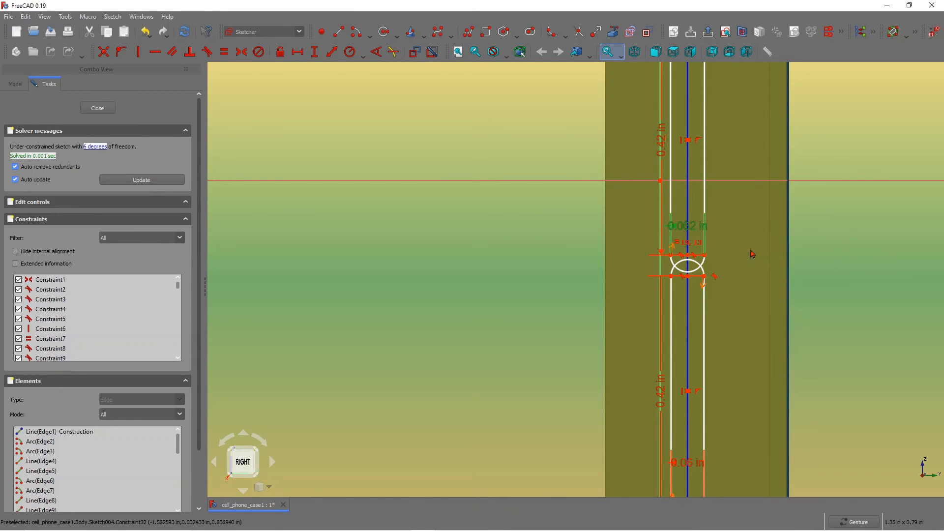
Add a horizontal distance on the top slot's lower end vertex and set it to 0.075 in.
scroll(710, 186, down, 1)
scroll(709, 186, down, 5)
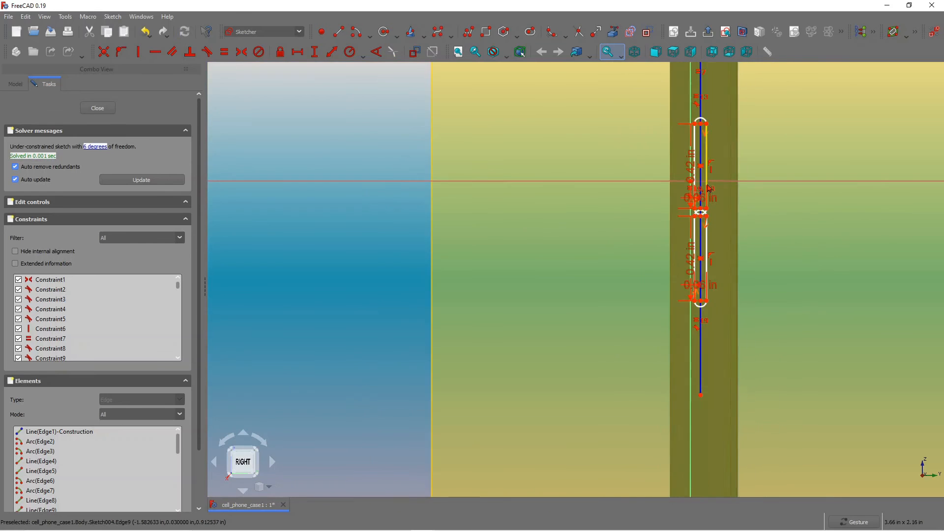
scroll(690, 112, up, 4)
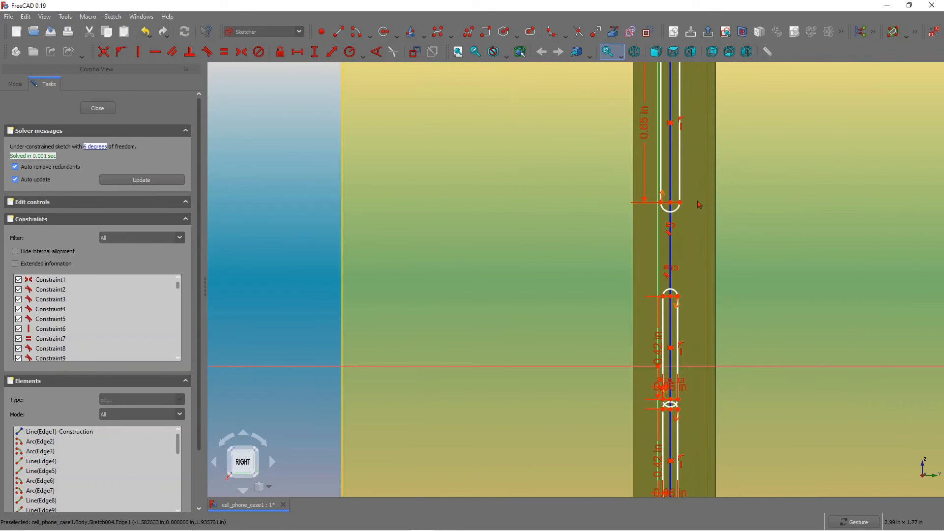
click(298, 52)
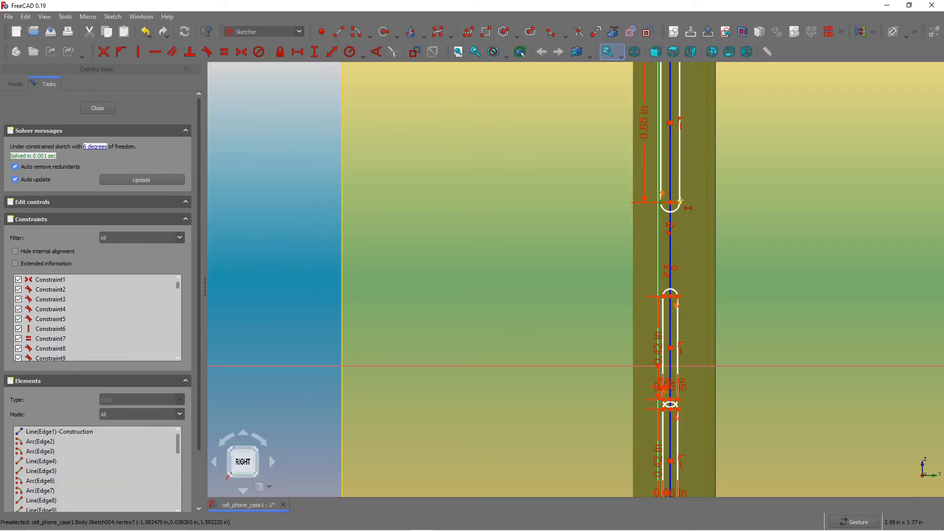
click(680, 202)
text(0.075)
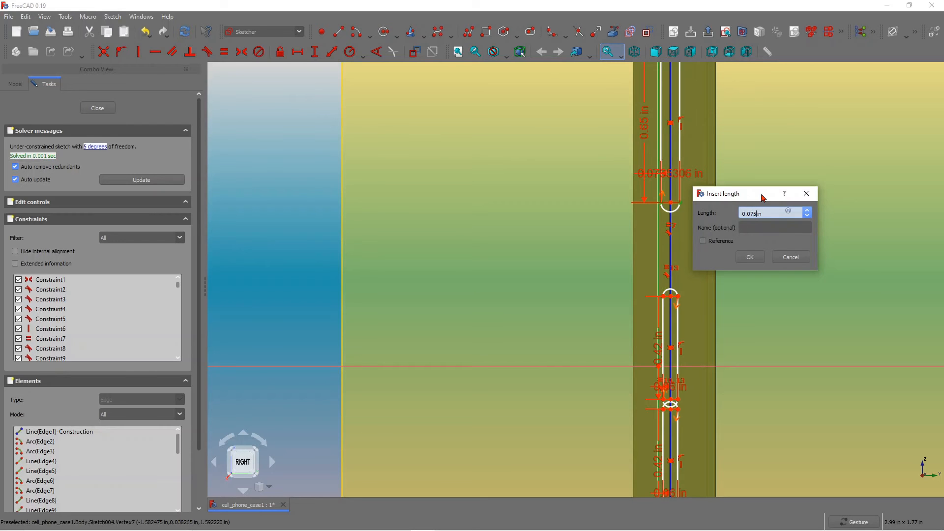
key(Return)
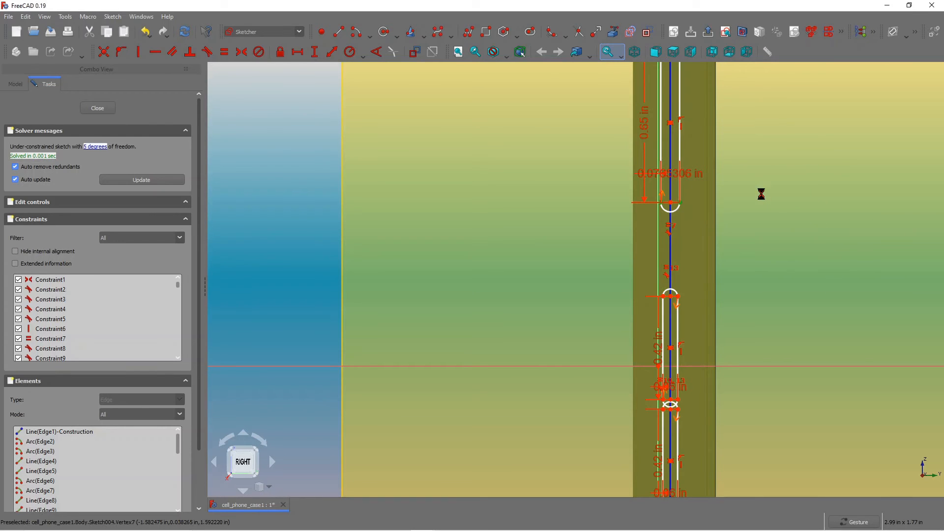
Drag the slots along the vertical construction line to adjust their vertical positions.
scroll(699, 226, down, 2)
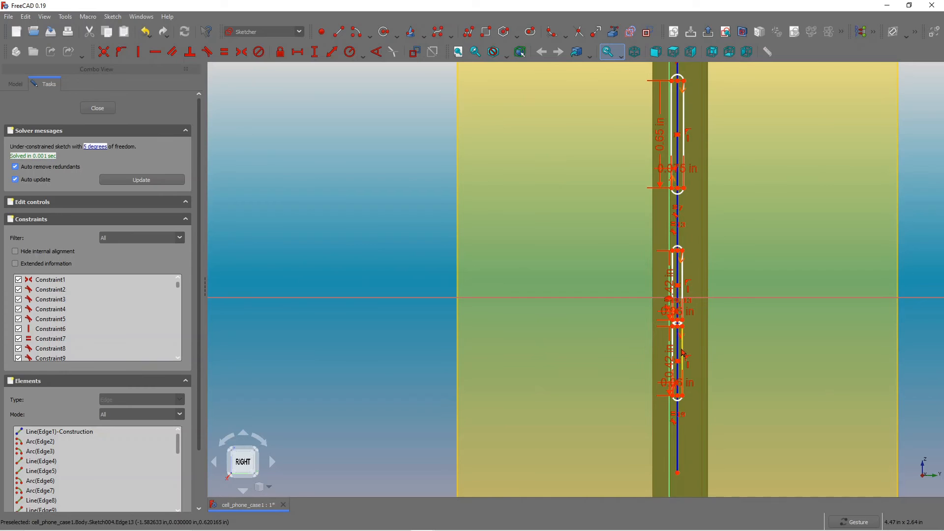
drag(684, 352, 684, 364)
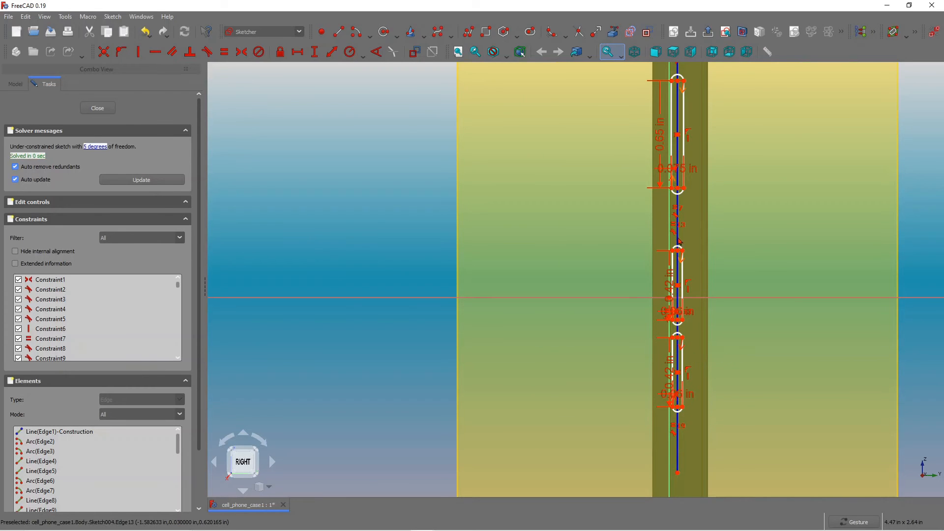
scroll(682, 316, down, 3)
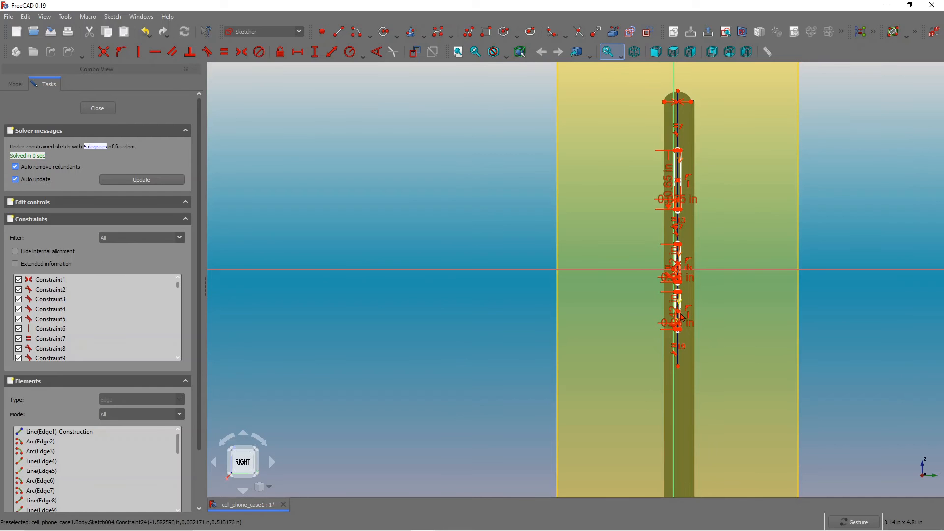
scroll(682, 319, up, 4)
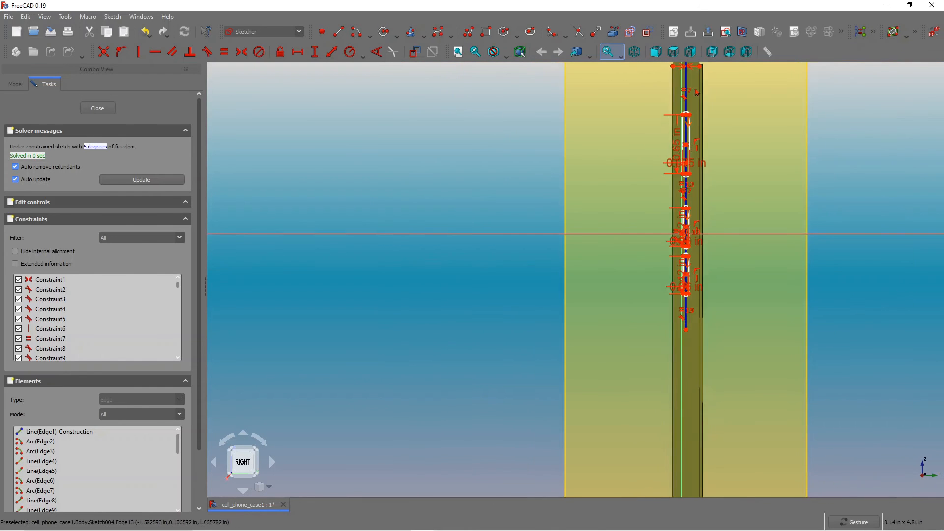
drag(684, 419, 684, 447)
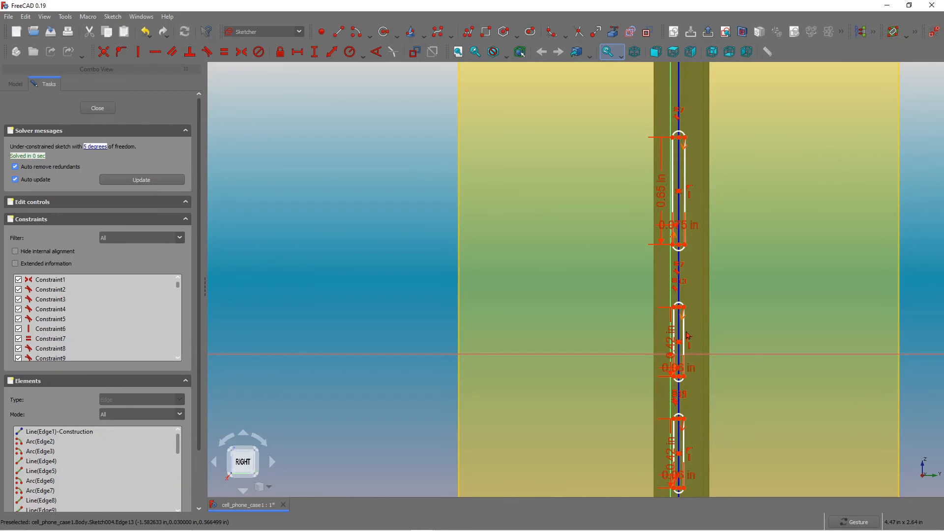
drag(686, 334, 686, 358)
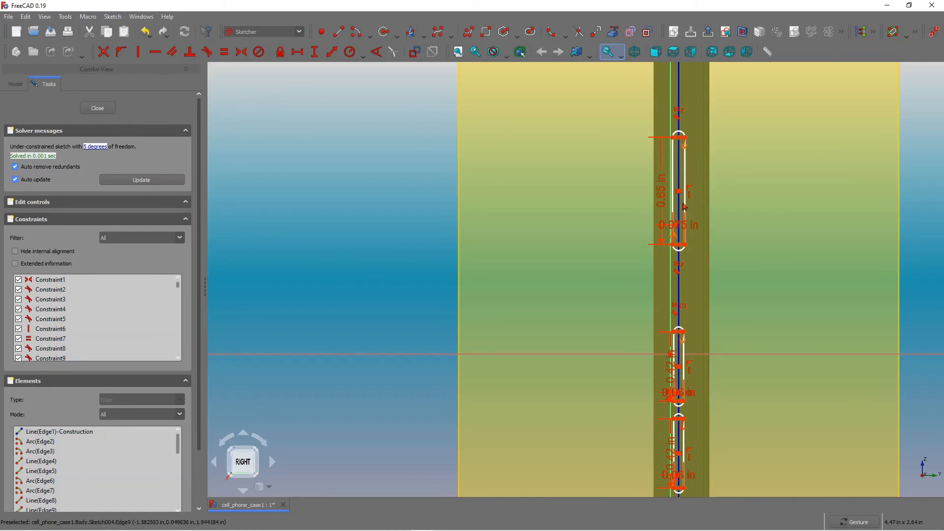
scroll(648, 250, down, 2)
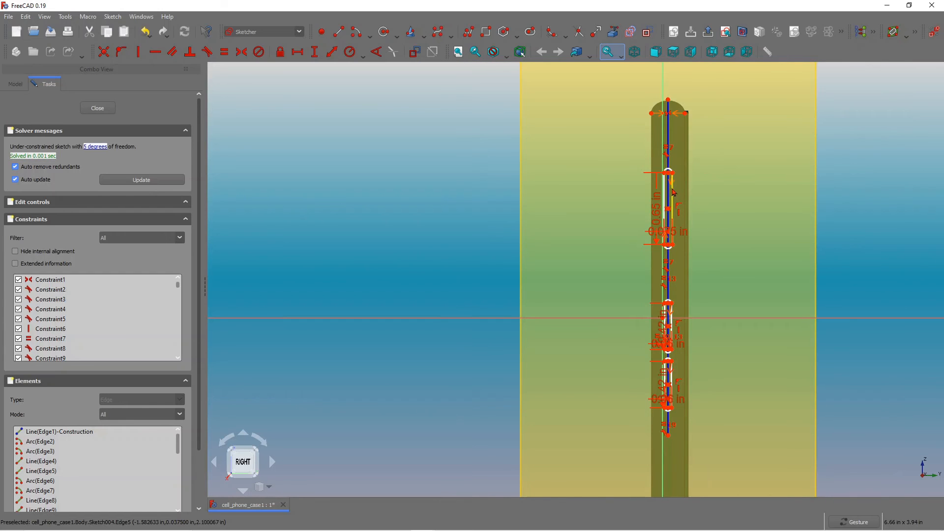
drag(673, 190, 674, 200)
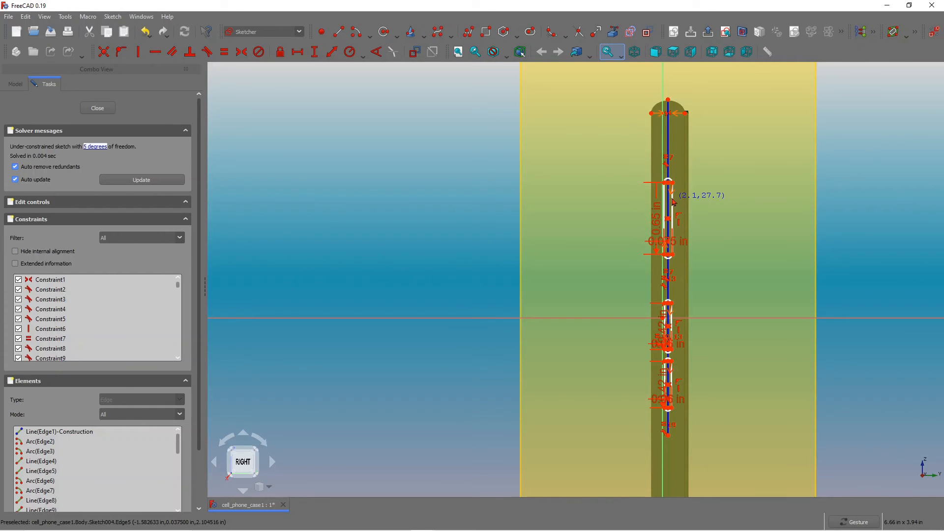
scroll(673, 387, up, 4)
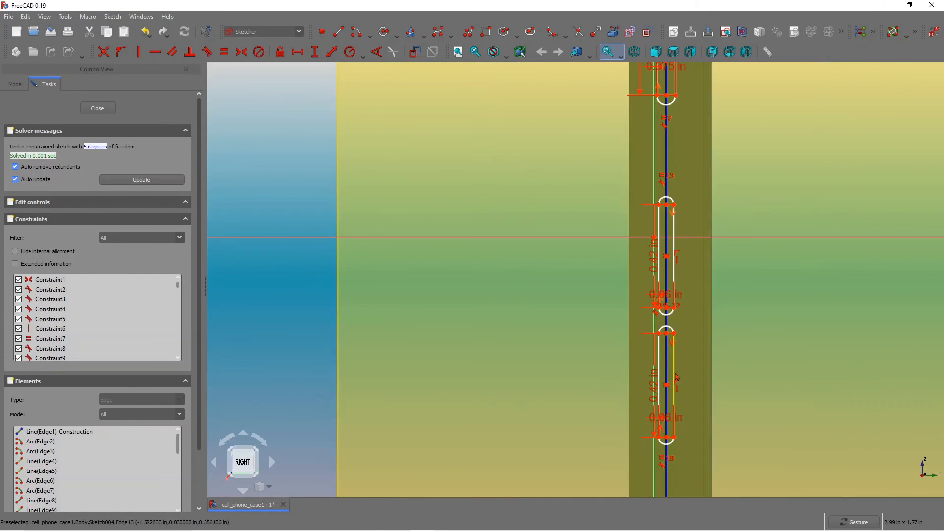
drag(675, 373, 674, 394)
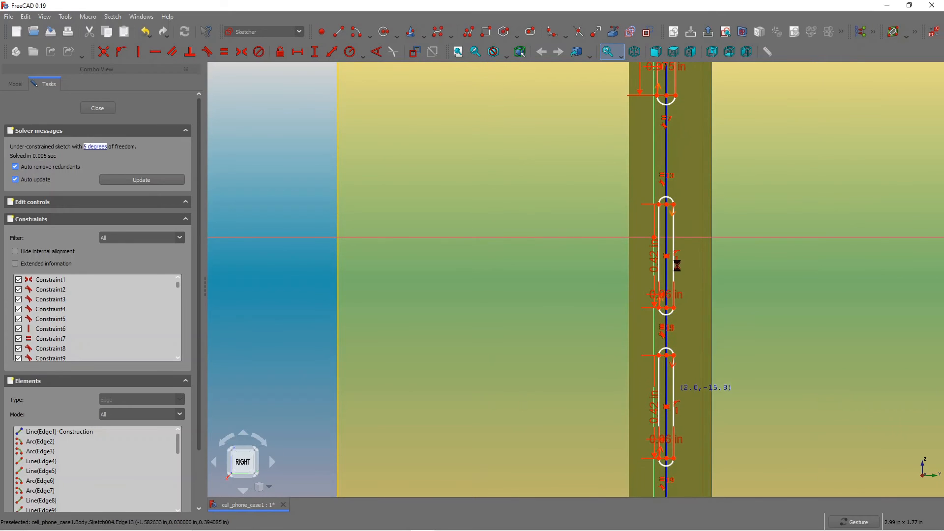
drag(676, 262, 702, 225)
scroll(703, 206, up, 4)
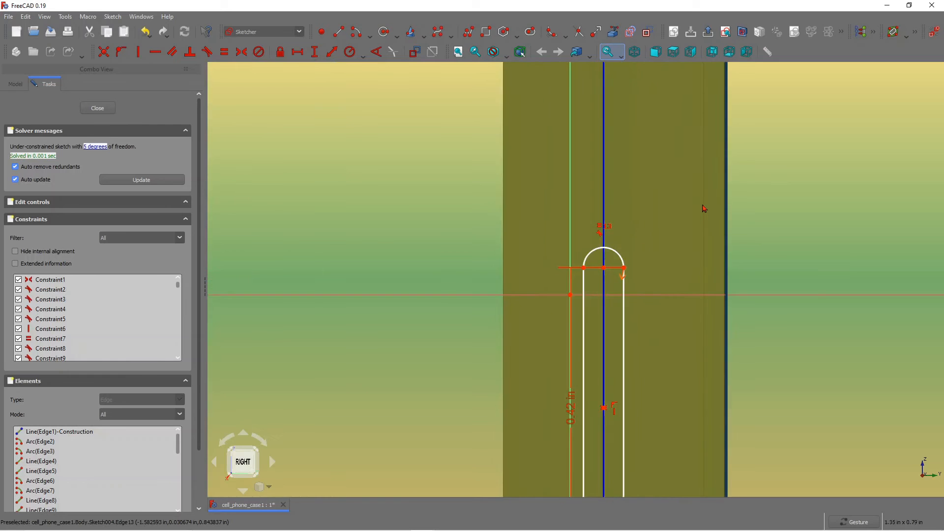
Drag the top slot slightly down along the vertical construction line.
scroll(702, 212, down, 10)
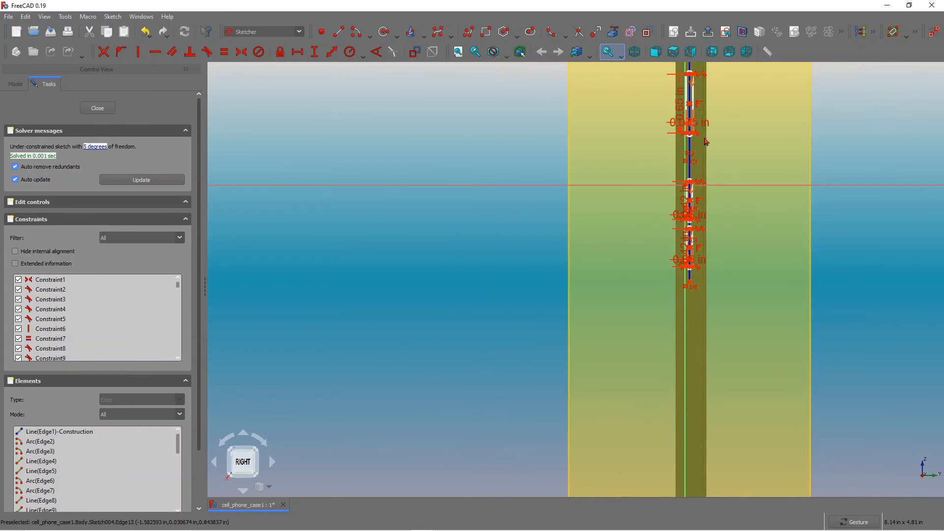
scroll(704, 76, up, 5)
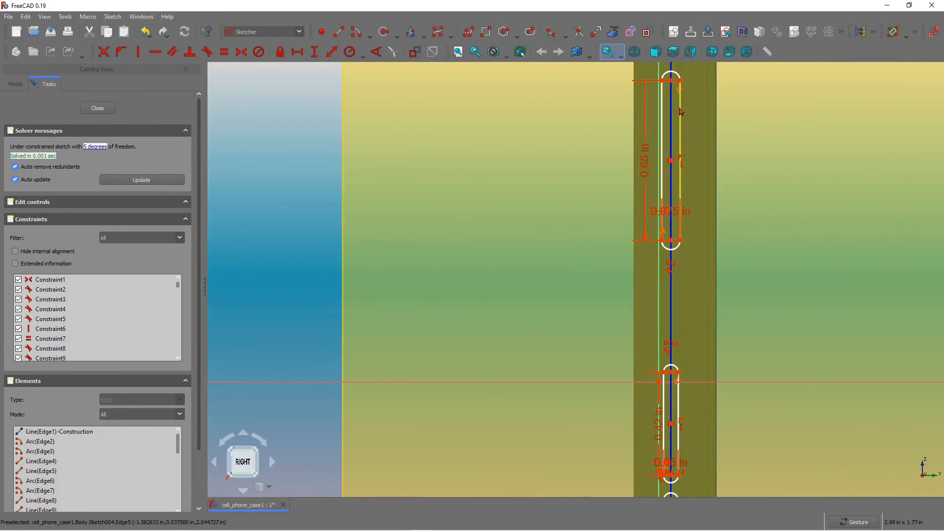
drag(681, 111, 697, 153)
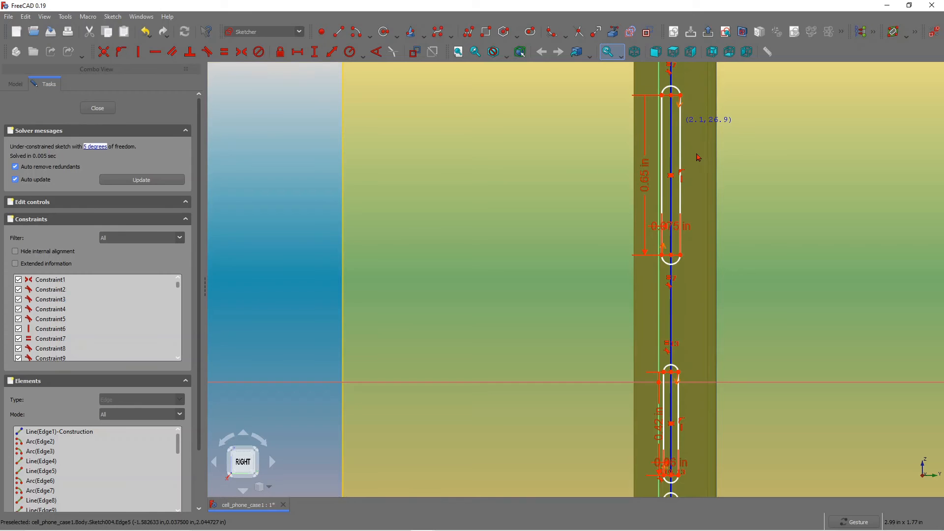
scroll(697, 158, up, 5)
scroll(696, 162, down, 11)
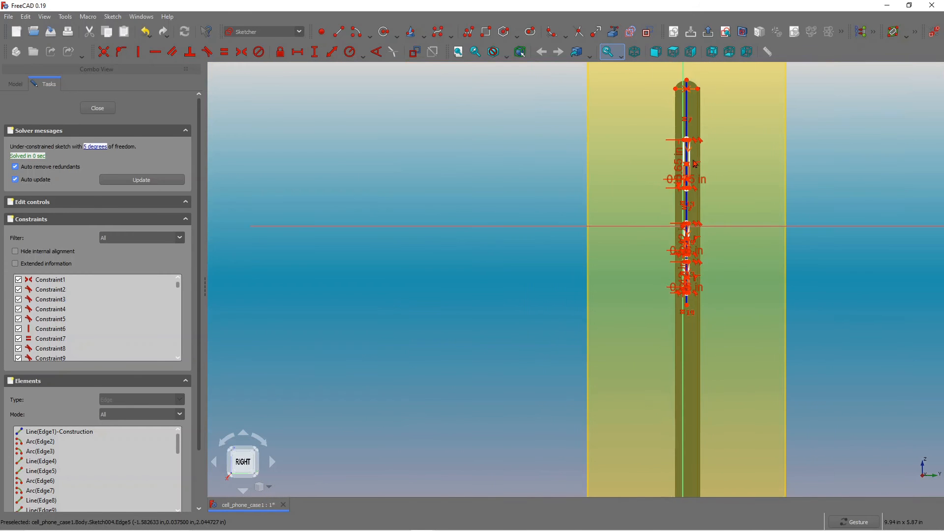
scroll(705, 203, up, 2)
scroll(696, 156, down, 3)
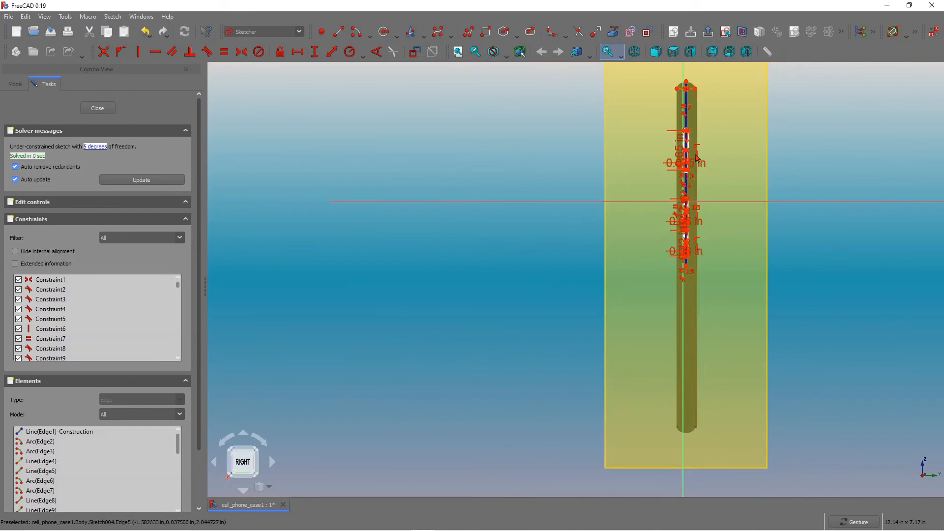
scroll(712, 75, up, 2)
scroll(710, 173, up, 2)
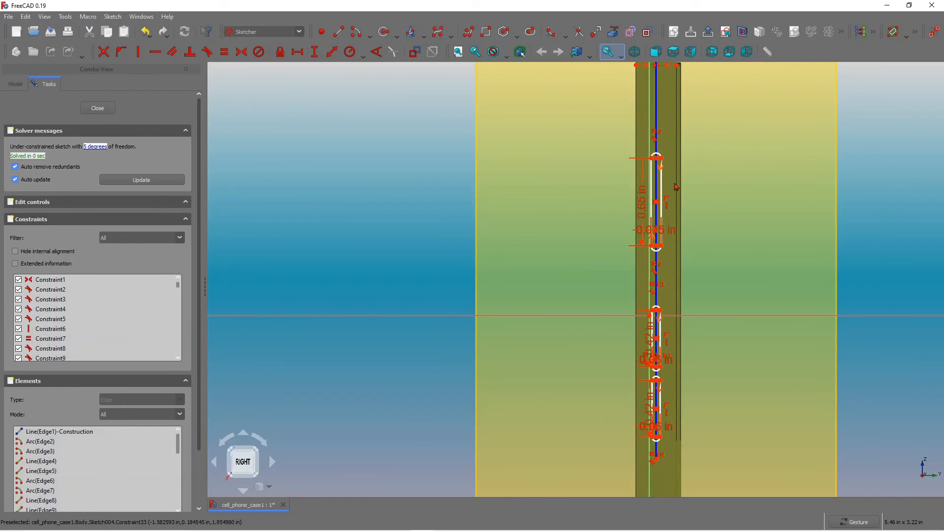
scroll(679, 165, down, 1)
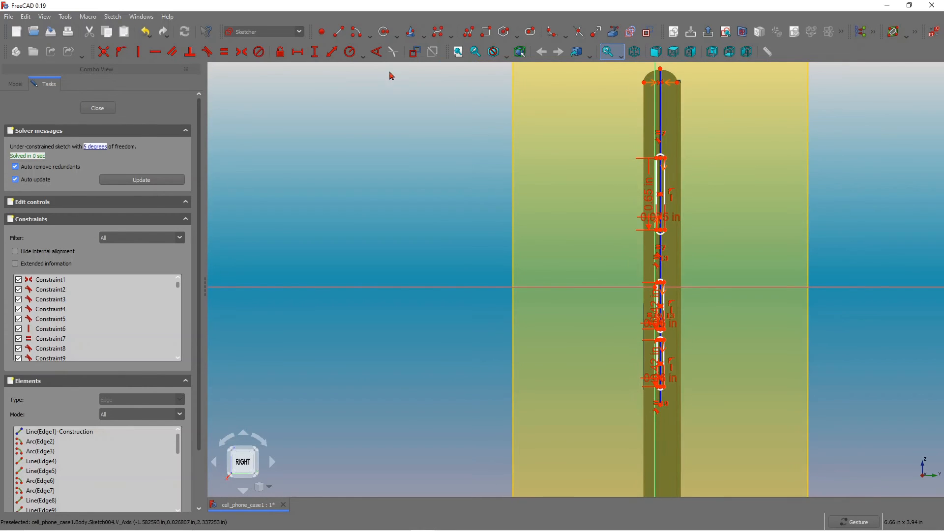
Add a vertical distance from the top point on the construction line to the top slot's upper end, keeping 0.667 in.
click(314, 52)
scroll(681, 79, up, 1)
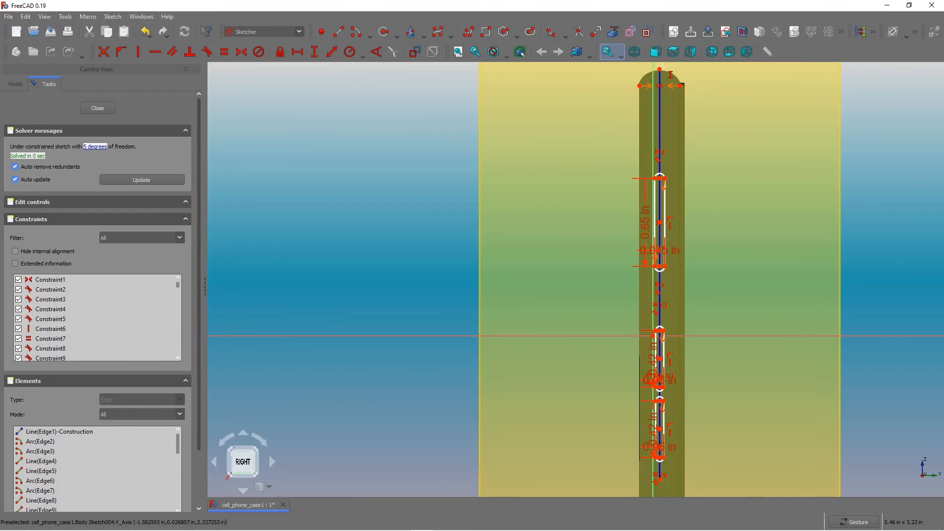
click(682, 85)
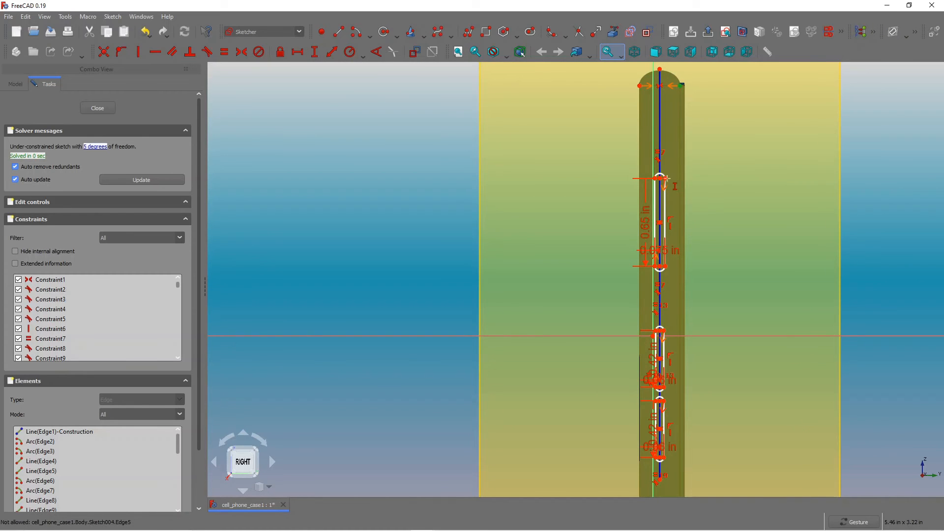
click(666, 180)
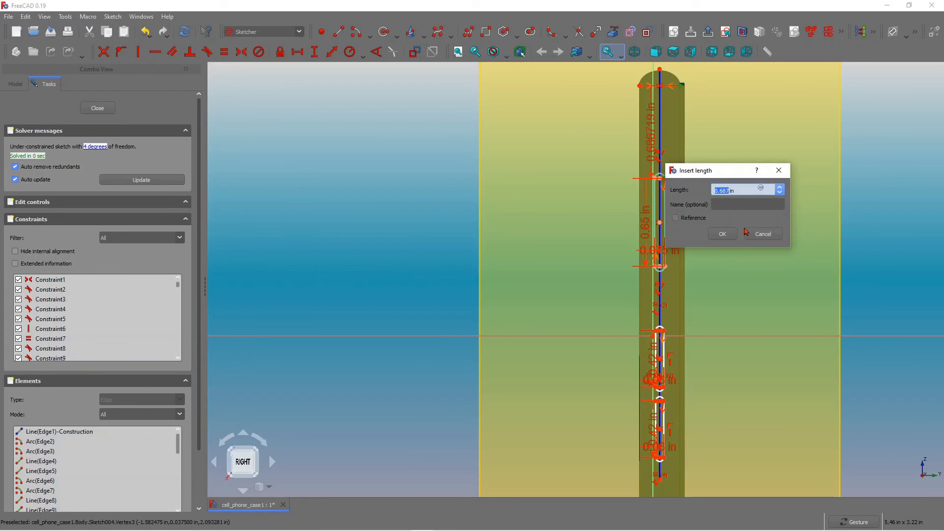
click(732, 238)
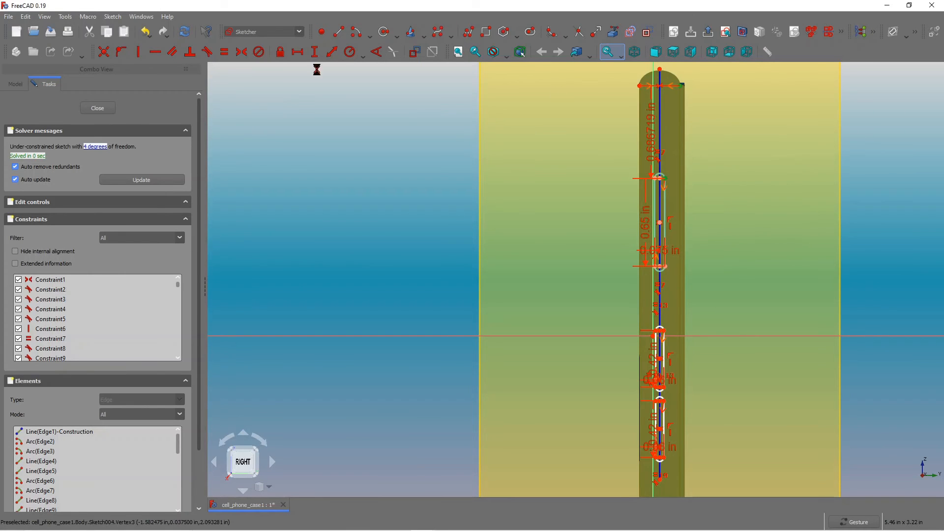
key(Return)
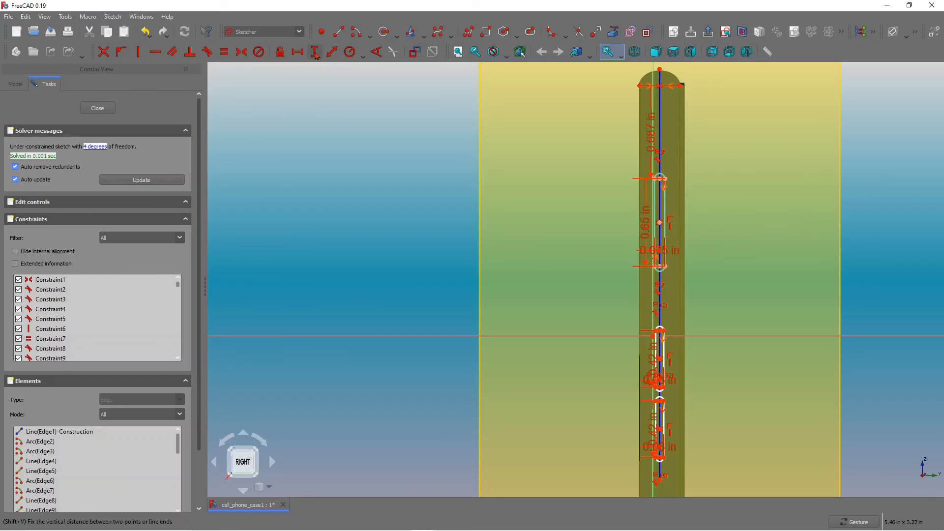
Add a vertical distance from the same top point to the second slot's upper end, accepting its value.
click(316, 55)
click(681, 86)
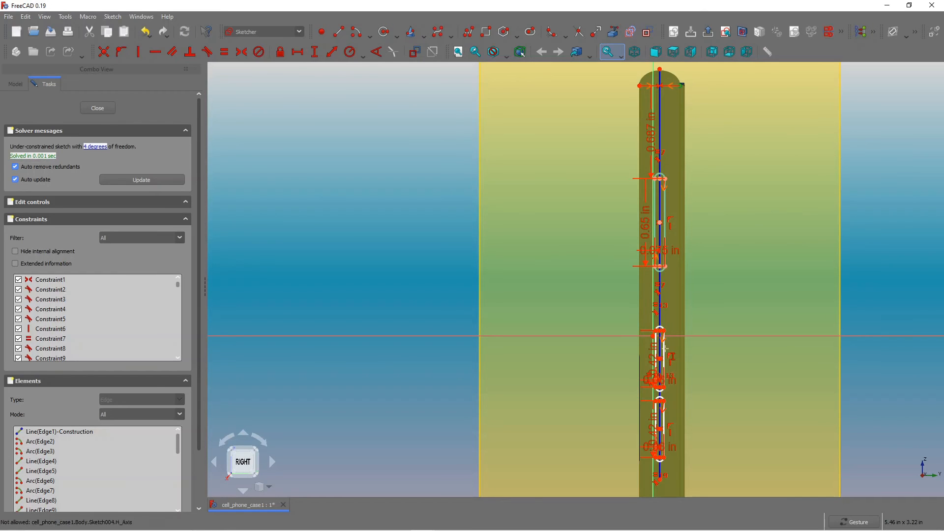
click(665, 331)
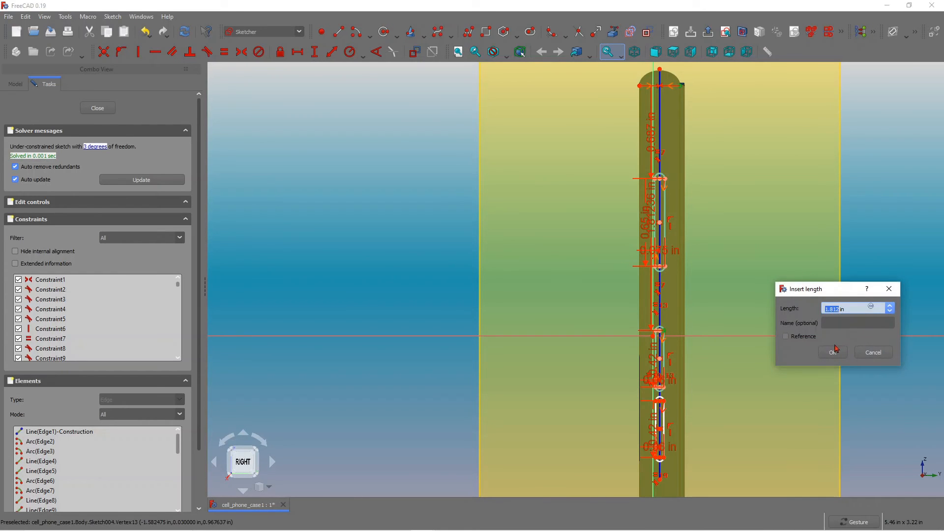
click(834, 355)
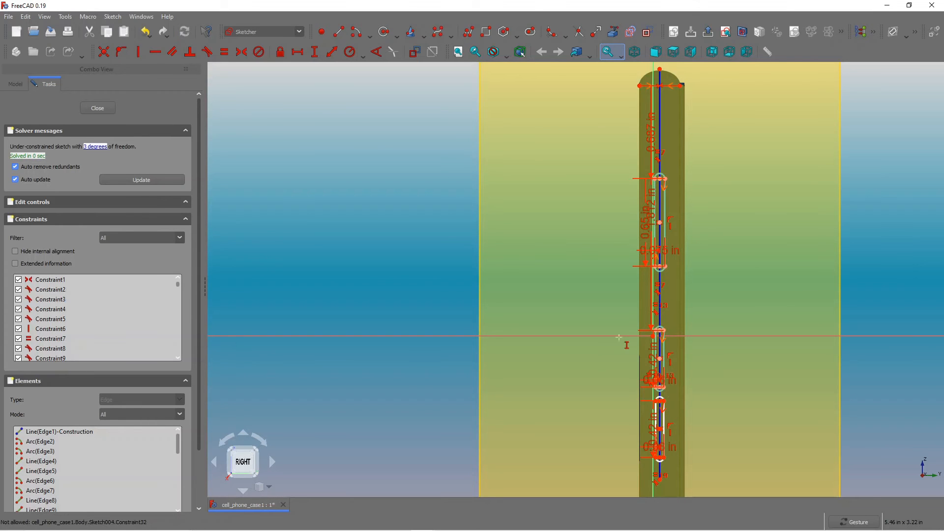
Add a vertical distance between the adjacent ends of the second and third slots.
scroll(671, 440, up, 5)
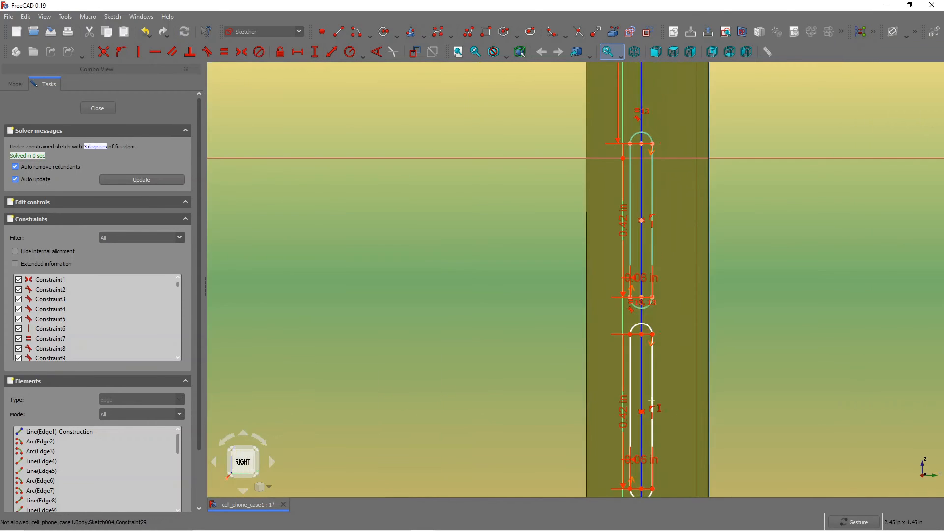
click(651, 301)
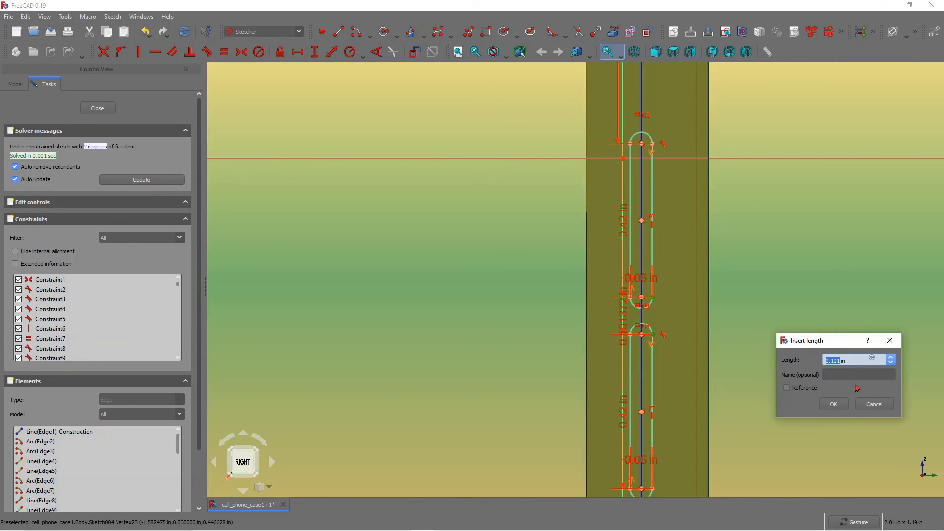
text(0)
key(Return)
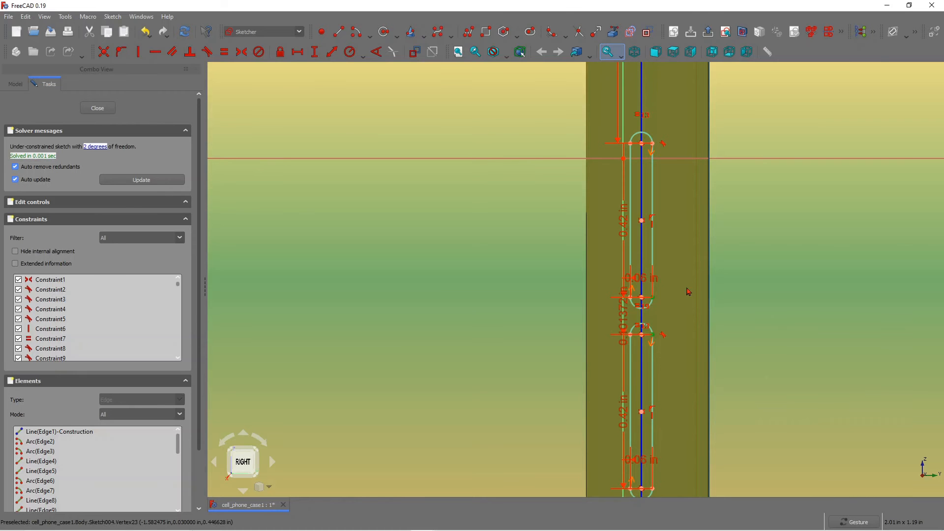
Close the slot sketch.
scroll(688, 292, down, 6)
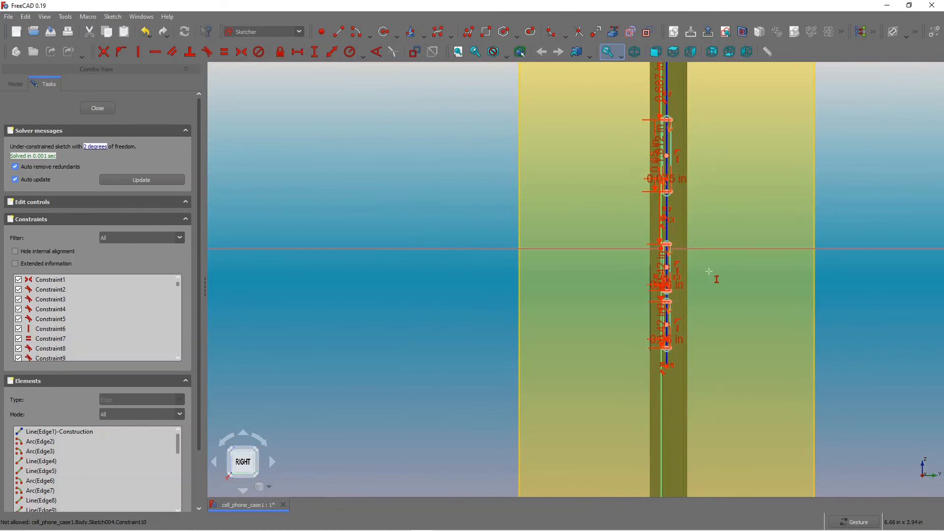
scroll(713, 185, down, 2)
scroll(693, 211, up, 3)
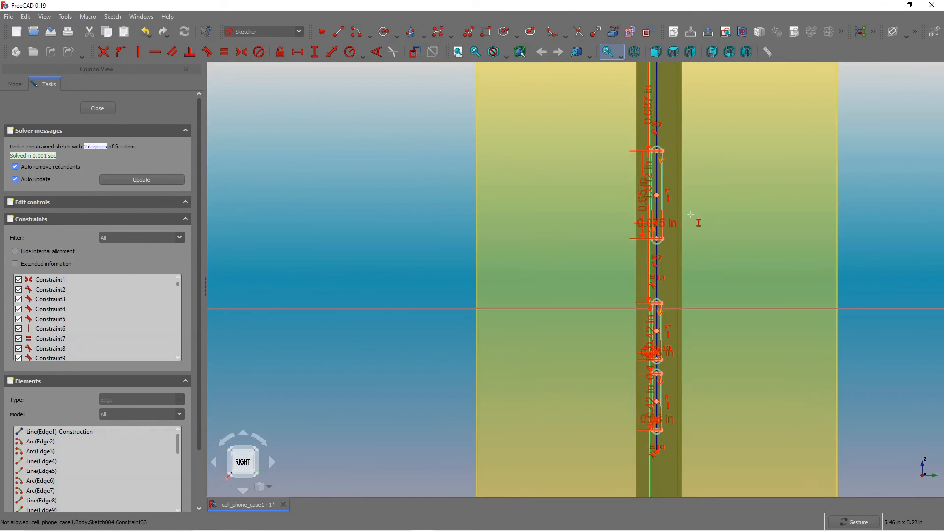
click(98, 108)
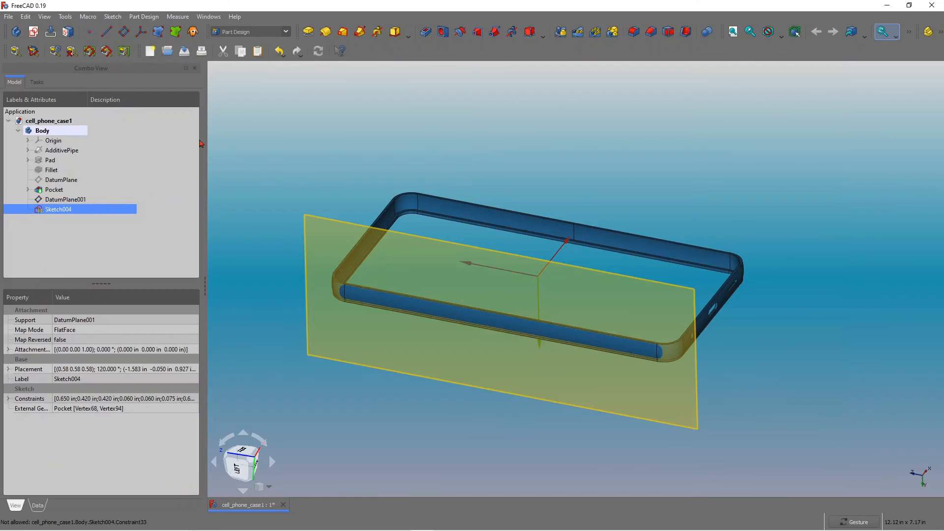
Pad the slot sketch 0.050 in, reversed toward the case's side.
mouse_move(607, 375)
mouse_down()
mouse_move(537, 380)
mouse_move(552, 372)
mouse_up()
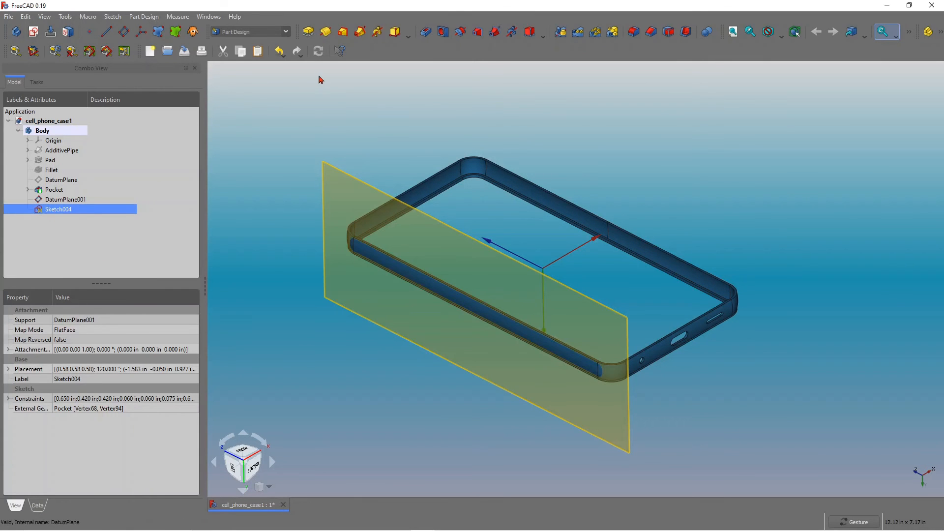
click(308, 31)
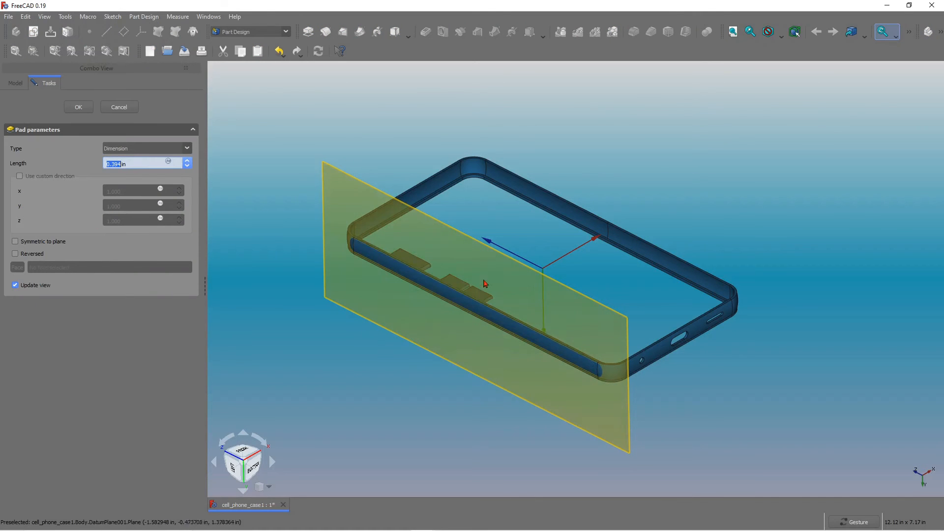
click(15, 254)
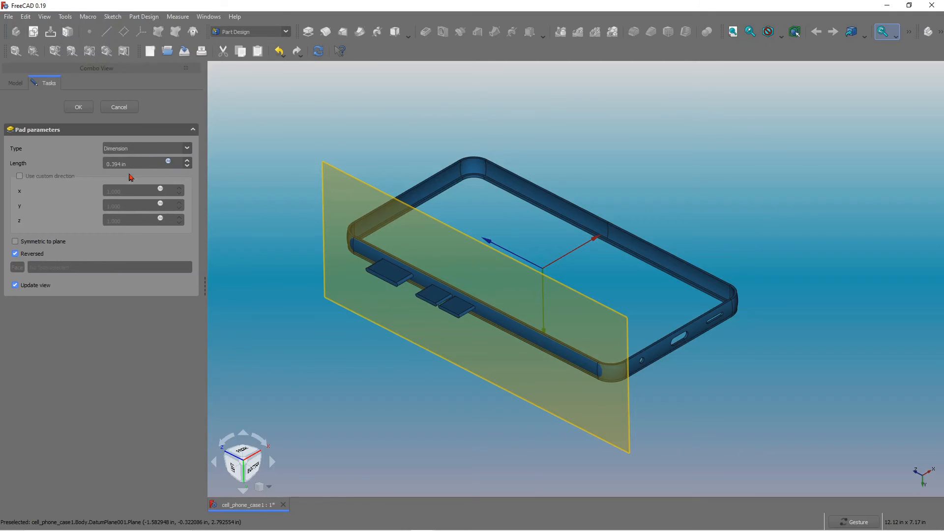
click(122, 164)
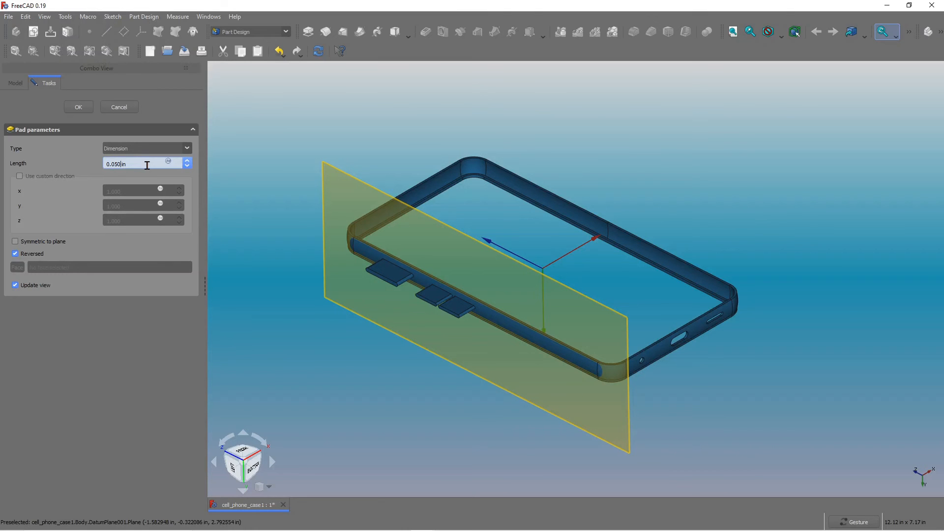
key(Return)
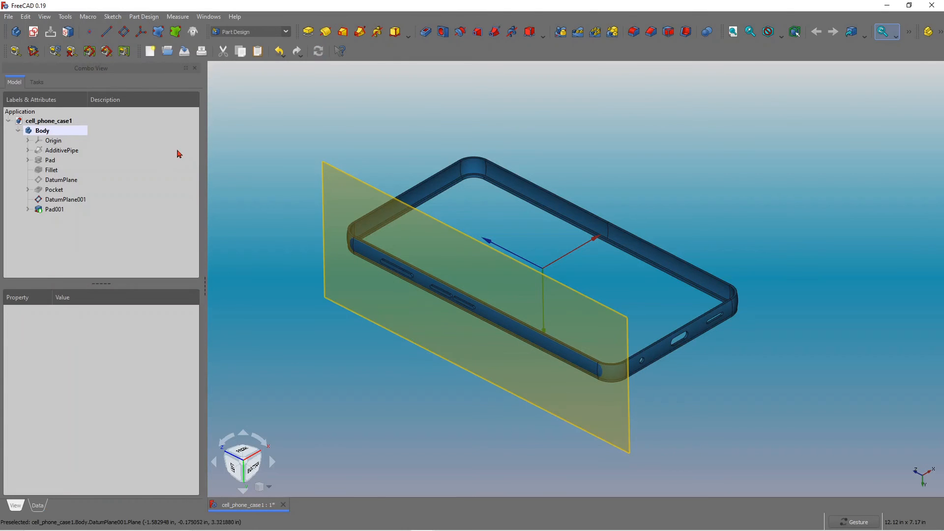
Fillet the edges of the three padded buttons with a 0.010 in radius.
scroll(352, 286, up, 3)
scroll(538, 333, up, 5)
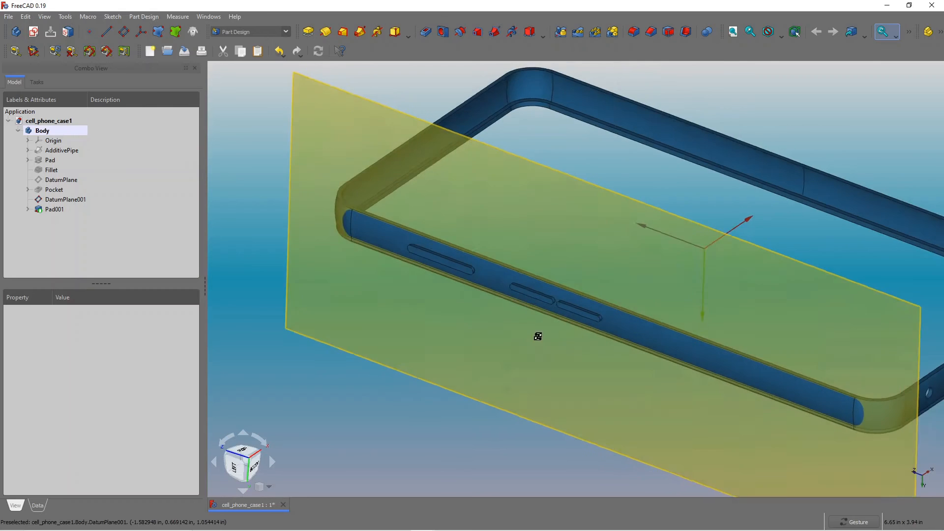
drag(552, 276, 519, 292)
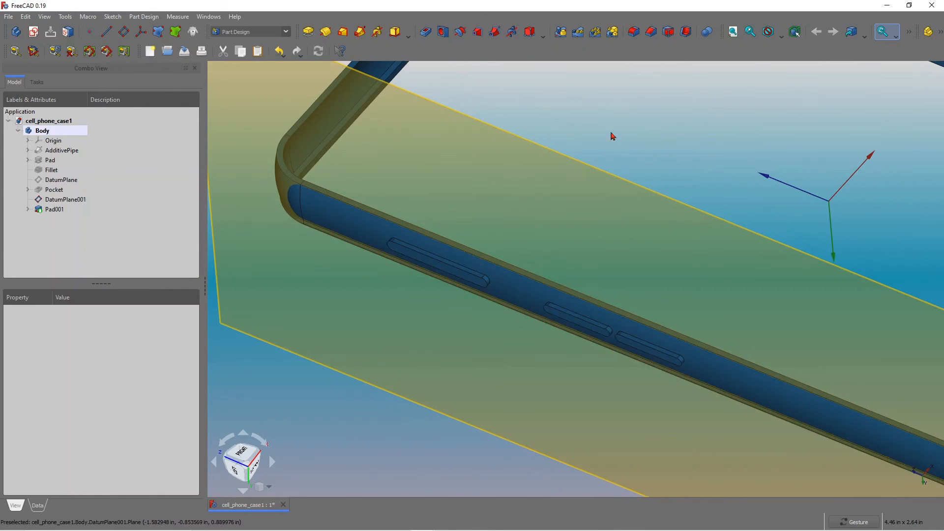
scroll(349, 266, up, 3)
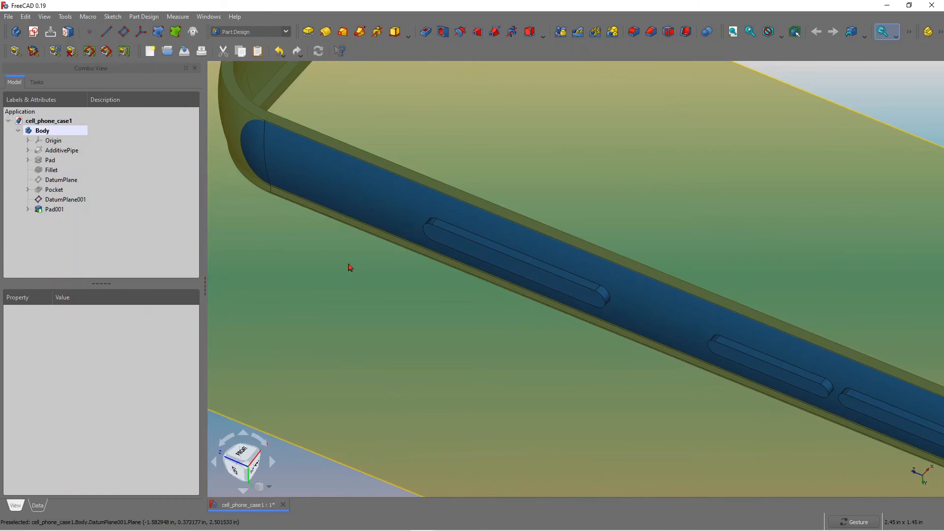
click(505, 258)
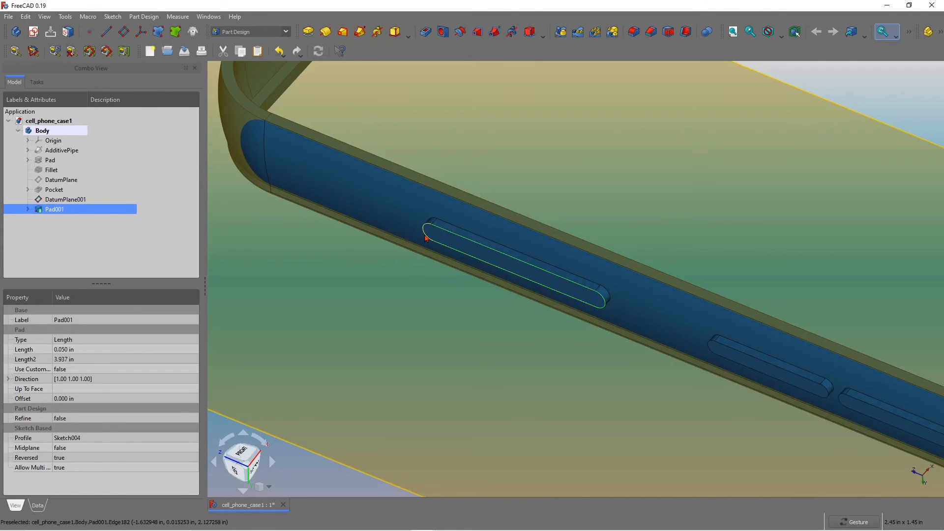
scroll(482, 294, down, 5)
scroll(639, 362, up, 4)
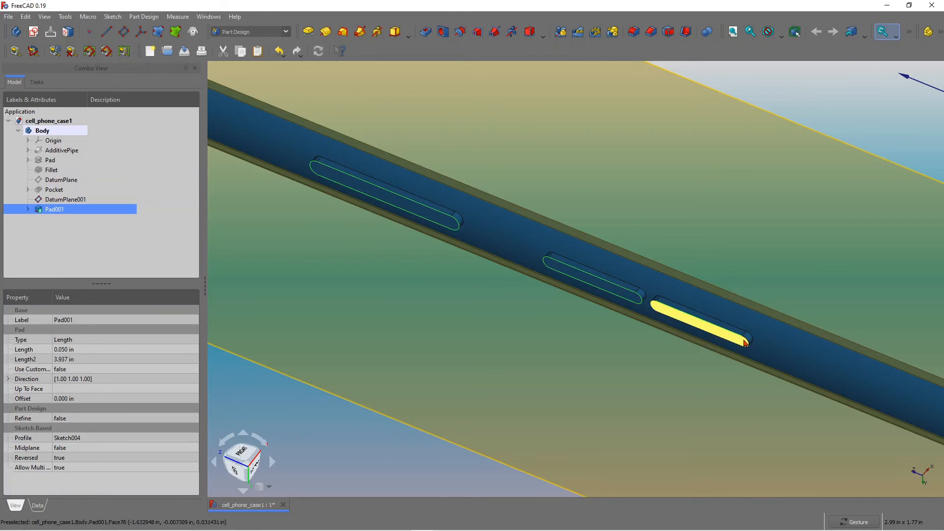
ctrl+click(731, 343)
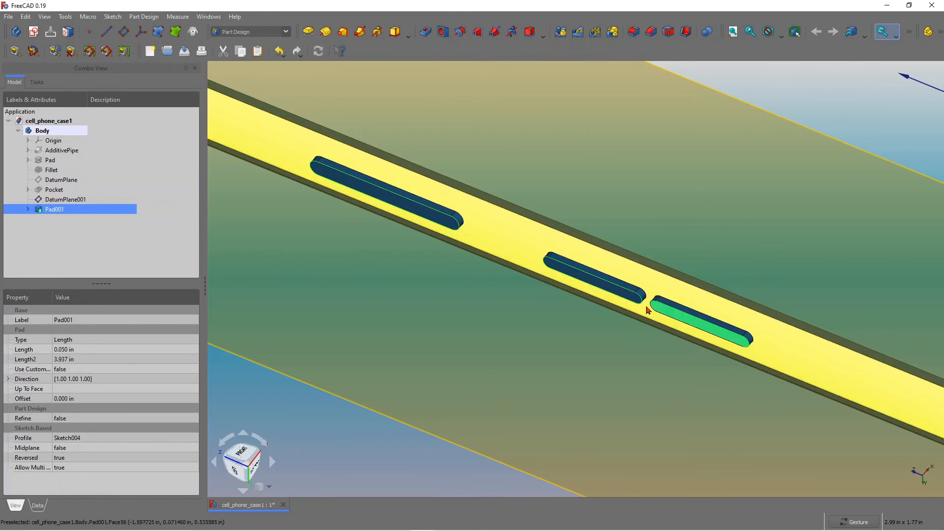
ctrl+click(699, 324)
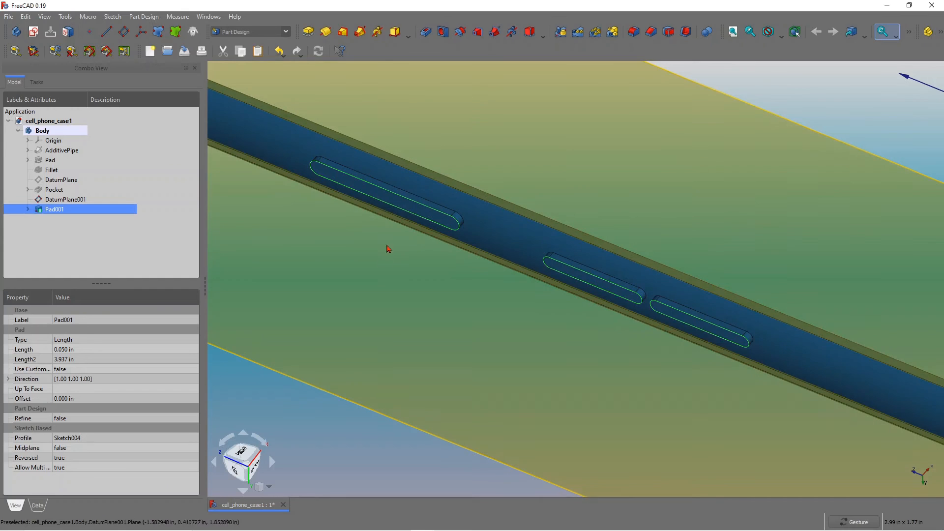
click(634, 33)
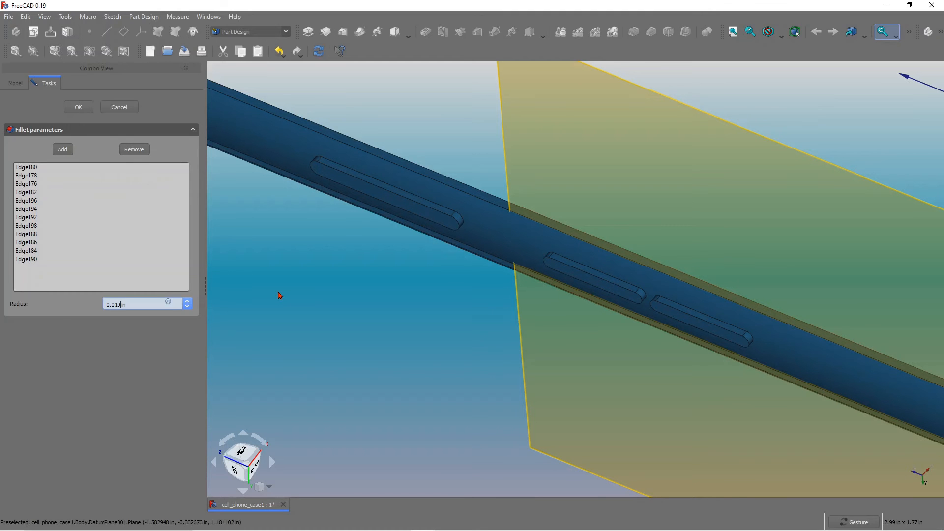
key(Return)
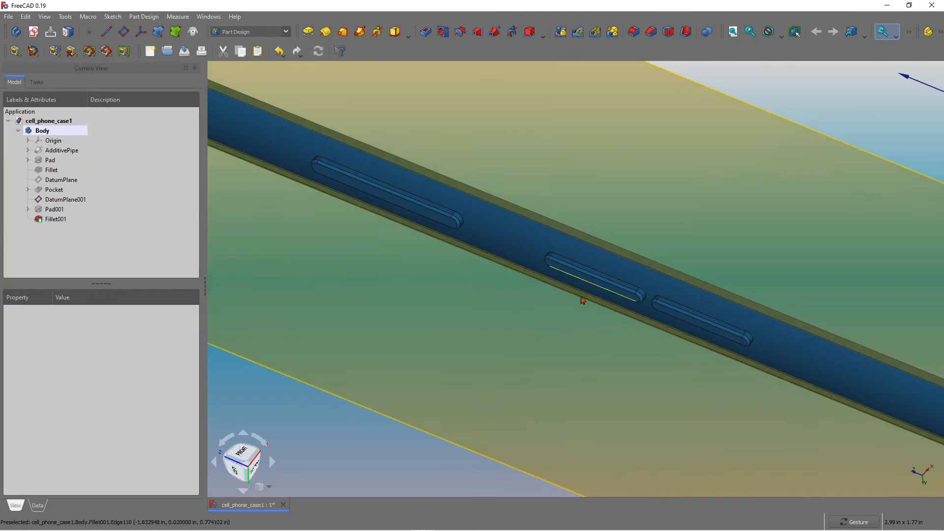
Hide the second datum plane used for the button slots.
scroll(556, 346, down, 4)
scroll(528, 347, down, 5)
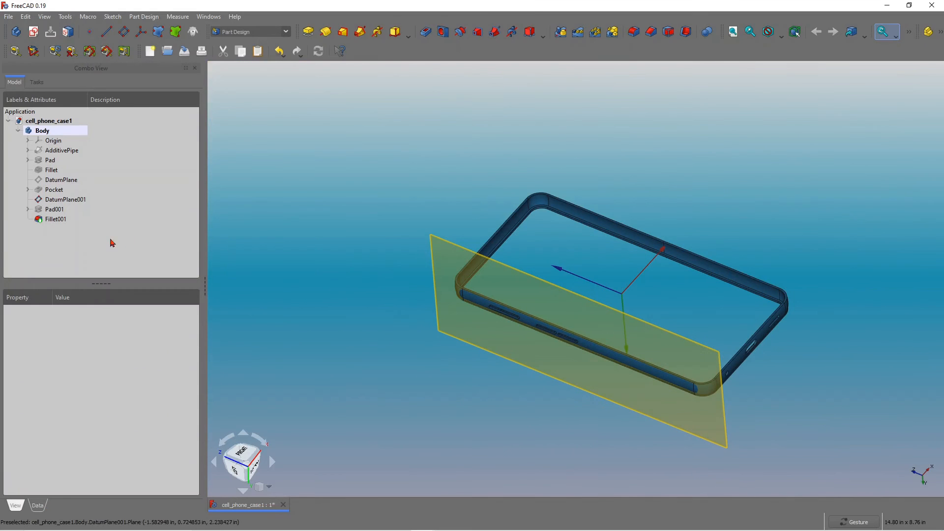
click(66, 200)
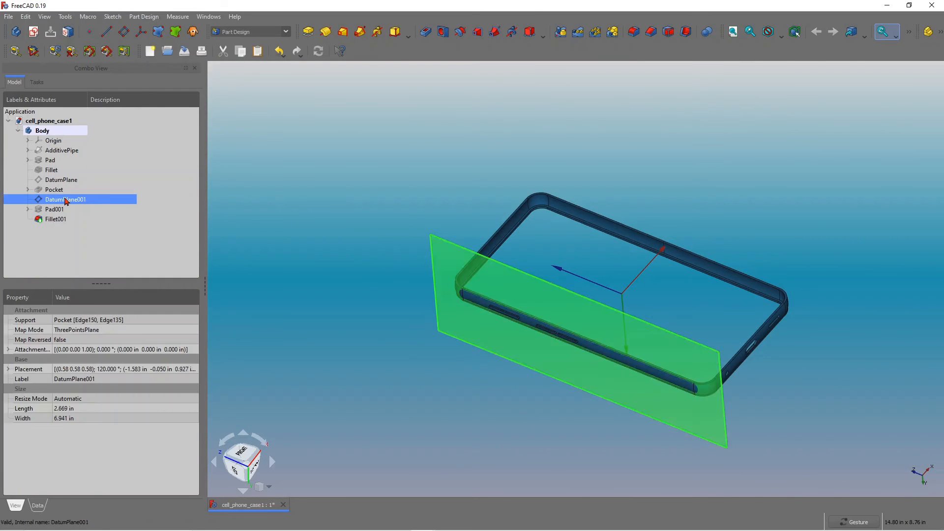
key(space)
Orbit and zoom around the case to inspect the padded, filleted buttons and the overall shape.
drag(559, 356, 532, 355)
scroll(440, 338, up, 3)
scroll(468, 320, down, 4)
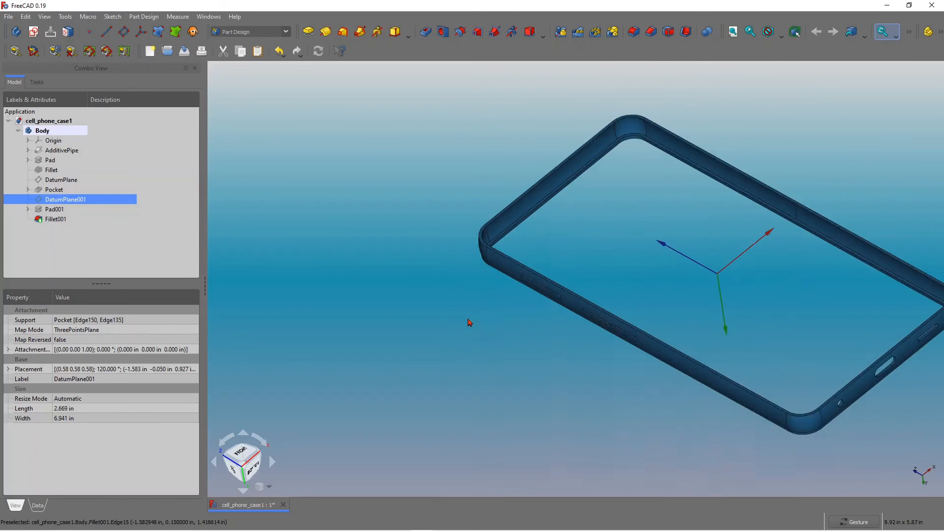
drag(544, 408, 583, 375)
scroll(583, 377, up, 2)
drag(549, 337, 525, 351)
drag(632, 300, 439, 358)
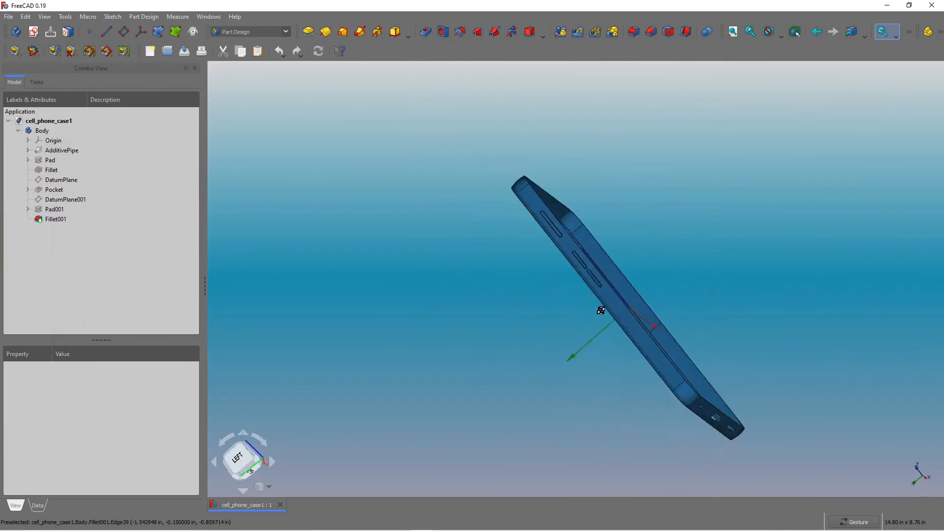
drag(823, 235, 542, 197)
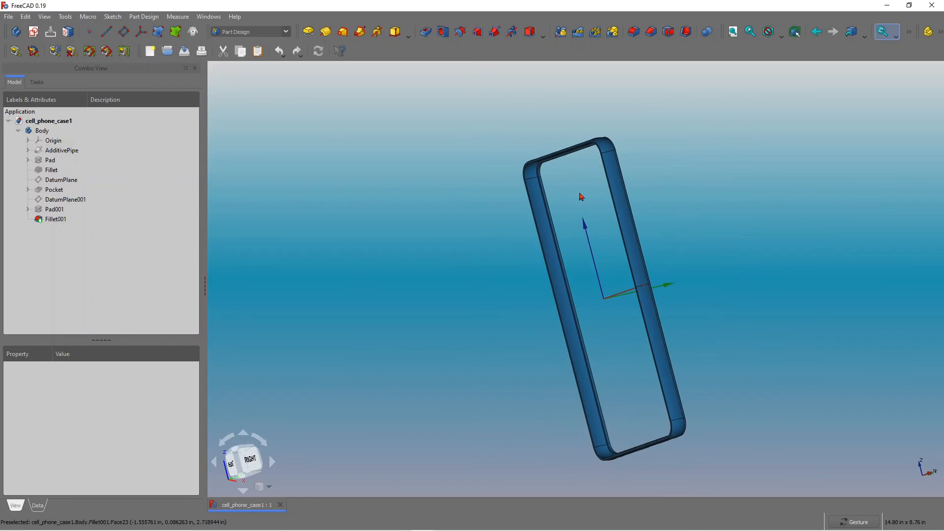
scroll(540, 176, up, 2)
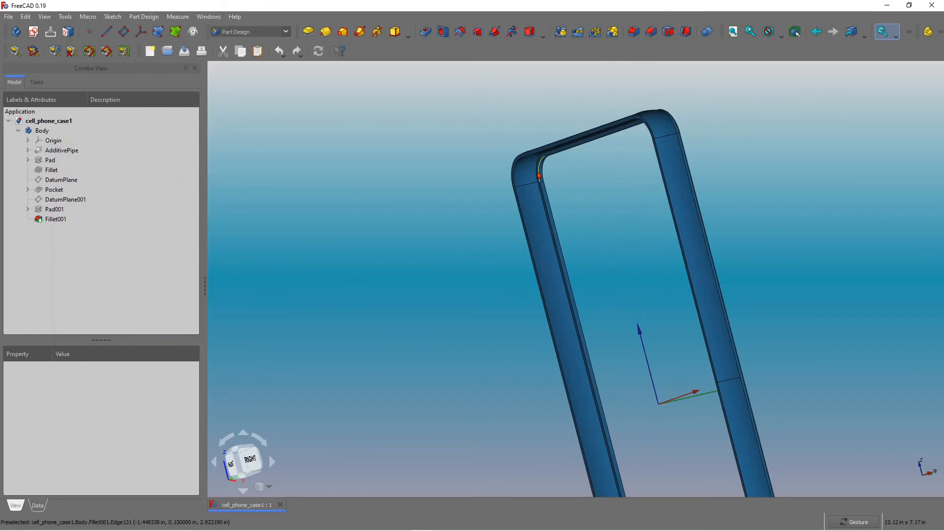
scroll(559, 184, up, 4)
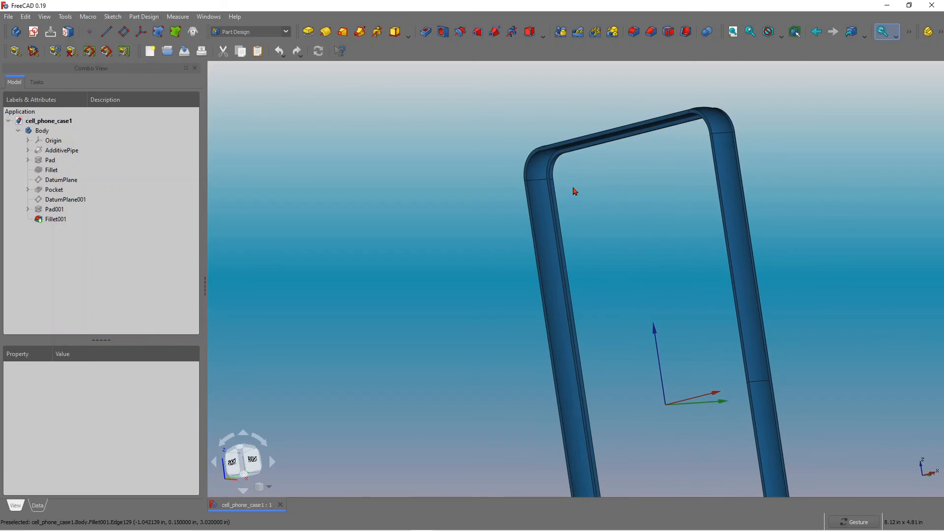
scroll(573, 196, down, 6)
scroll(591, 295, up, 3)
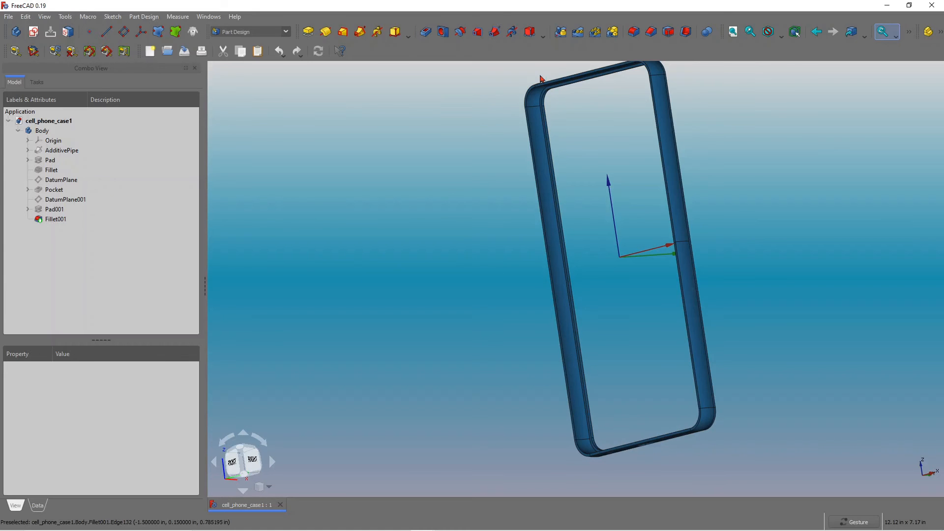
drag(622, 283, 658, 293)
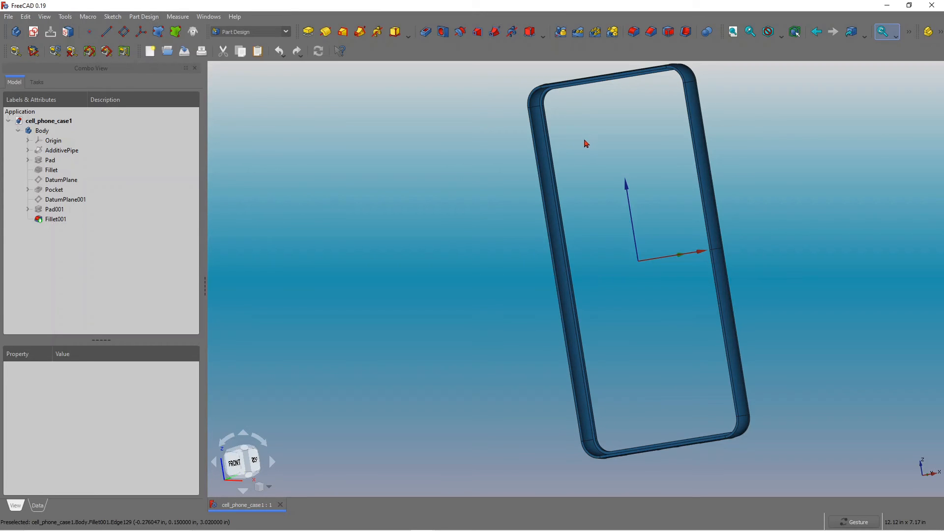
drag(585, 143, 603, 136)
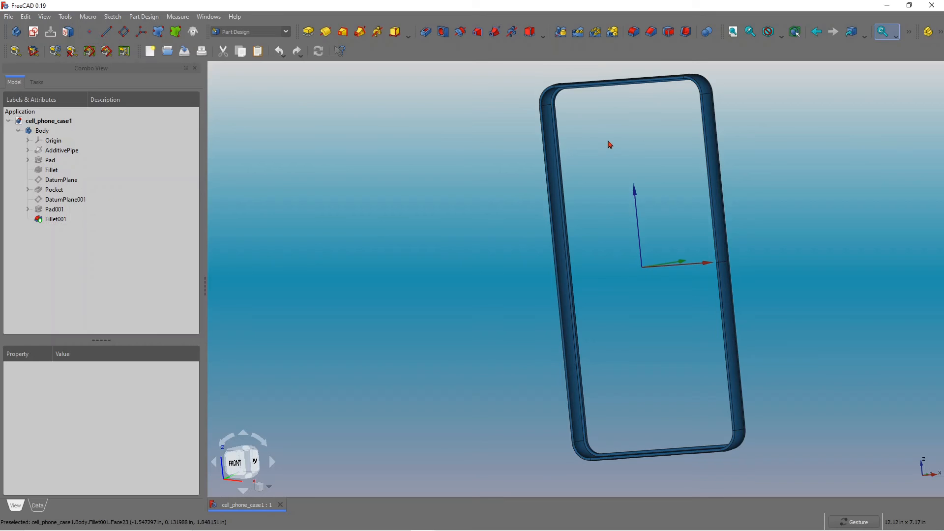
mouse_move(623, 201)
mouse_down()
mouse_move(642, 189)
mouse_move(603, 205)
mouse_move(616, 202)
mouse_move(612, 211)
mouse_move(576, 205)
mouse_move(429, 219)
mouse_move(403, 249)
mouse_move(487, 273)
mouse_move(625, 205)
mouse_move(601, 190)
mouse_move(592, 209)
mouse_move(601, 188)
mouse_move(600, 204)
mouse_move(609, 192)
mouse_move(594, 203)
mouse_move(611, 199)
mouse_up()
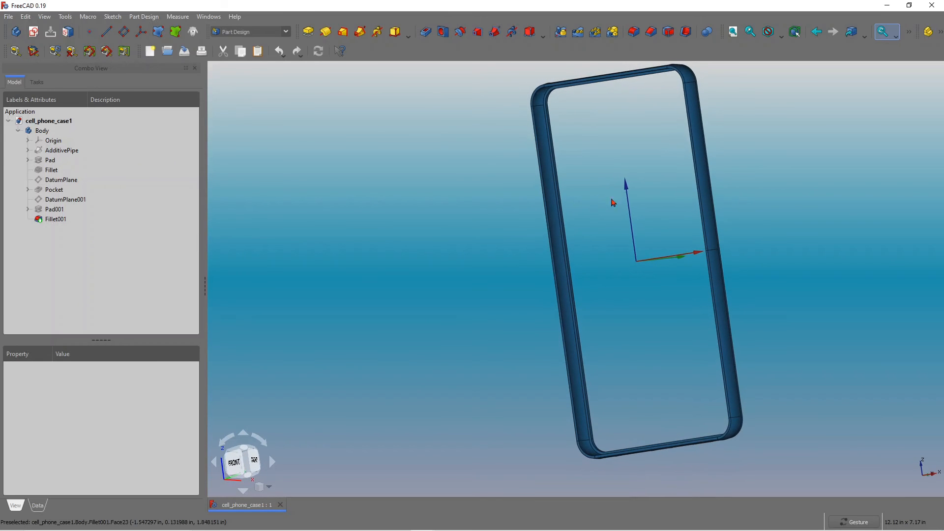
Expand the Pad feature and show its base sketch of the case outline.
click(27, 161)
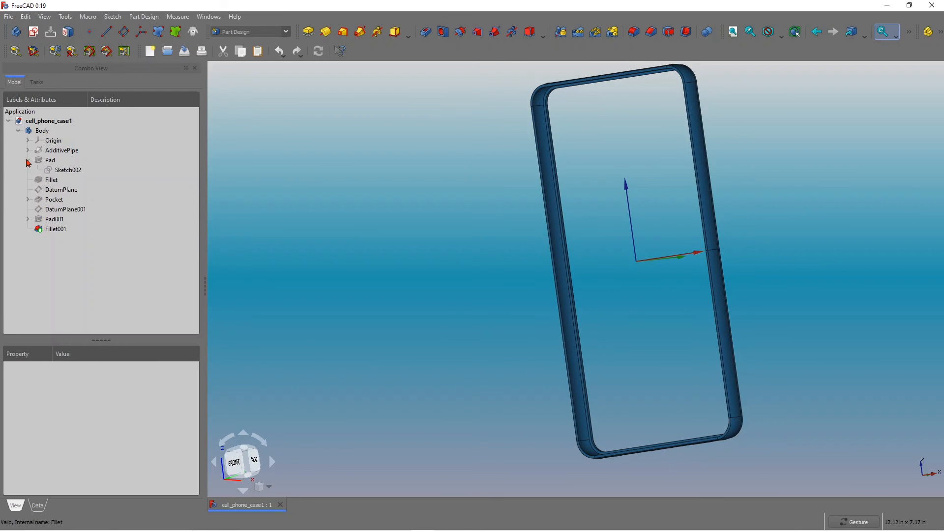
click(69, 170)
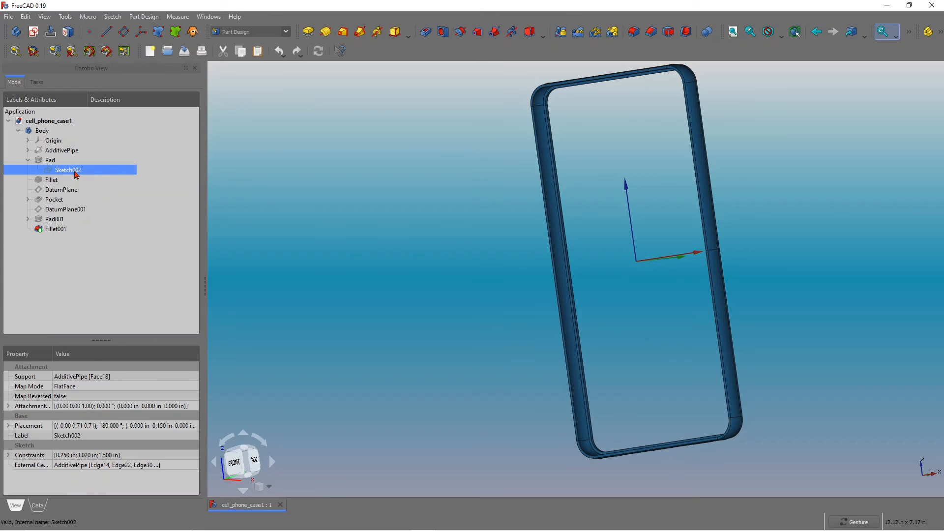
key(space)
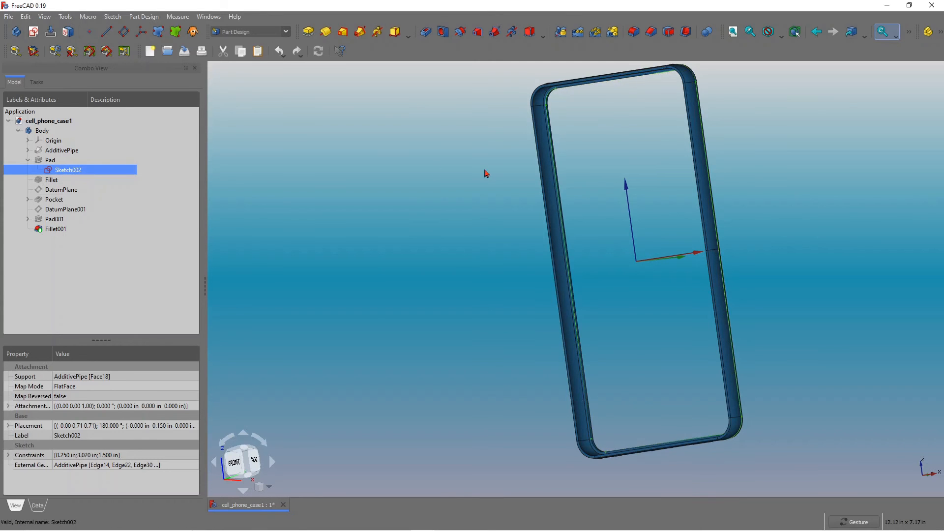
Examine the shown outline sketch along the case's rim from several angles.
mouse_move(584, 137)
mouse_down()
mouse_move(596, 144)
mouse_move(539, 160)
mouse_move(603, 141)
mouse_up()
scroll(547, 96, up, 5)
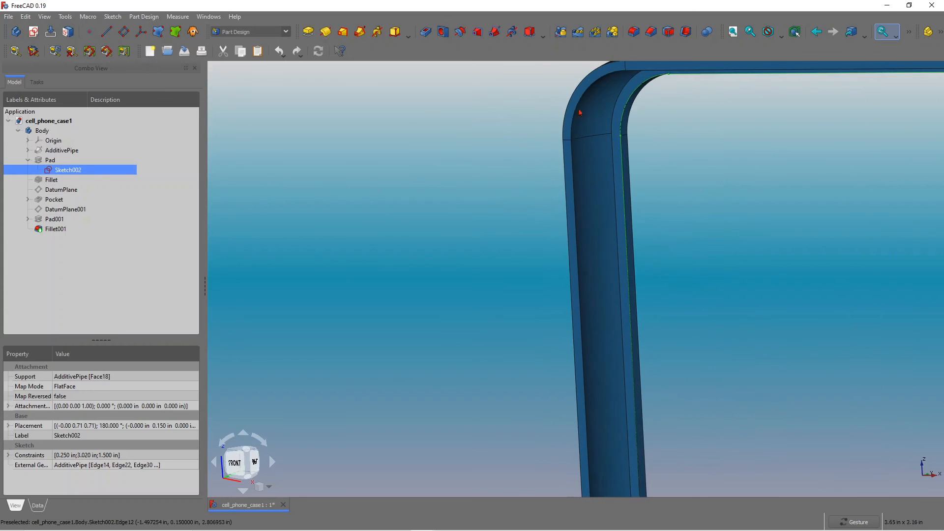
scroll(320, 159, down, 5)
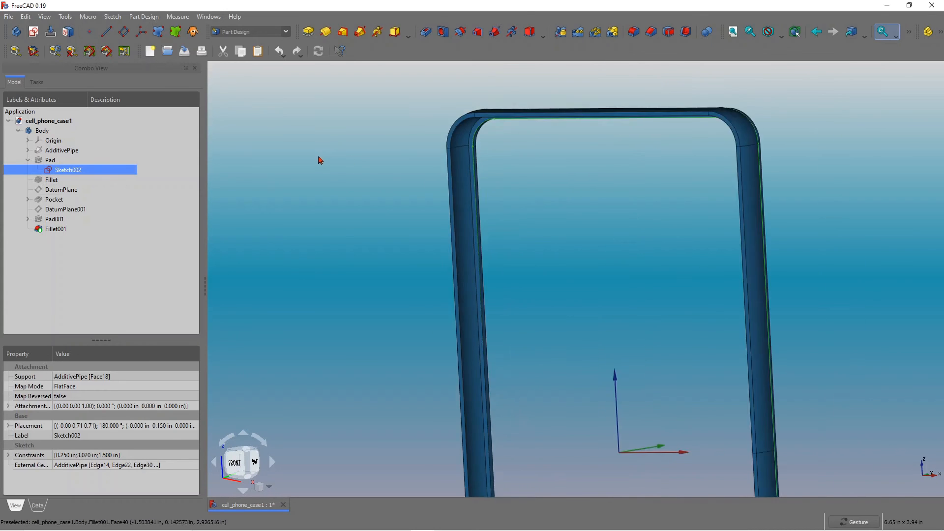
mouse_move(433, 201)
mouse_down()
mouse_move(487, 192)
mouse_move(483, 199)
mouse_up()
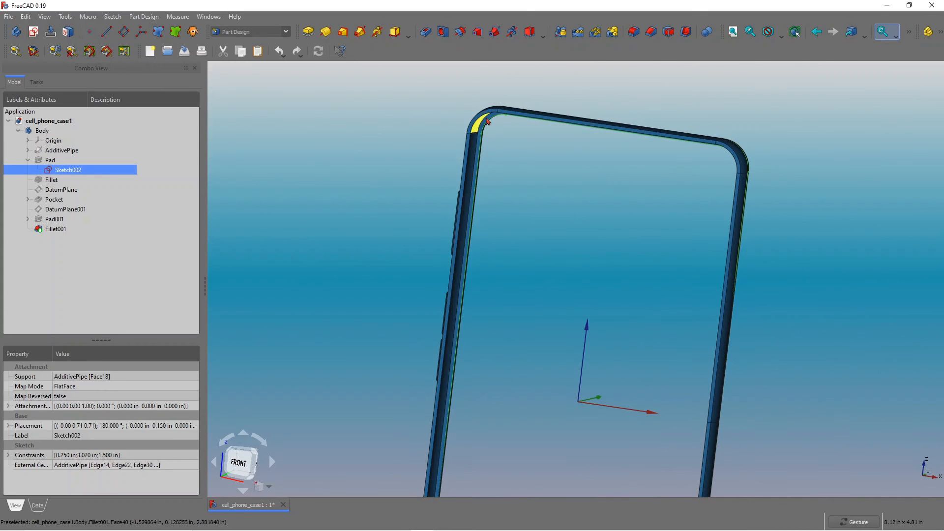
scroll(486, 130, up, 5)
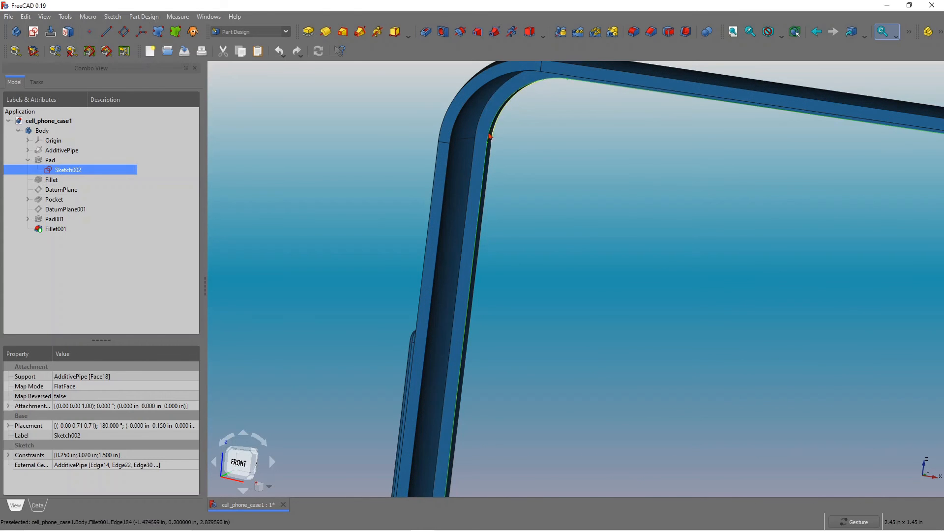
scroll(560, 197, down, 4)
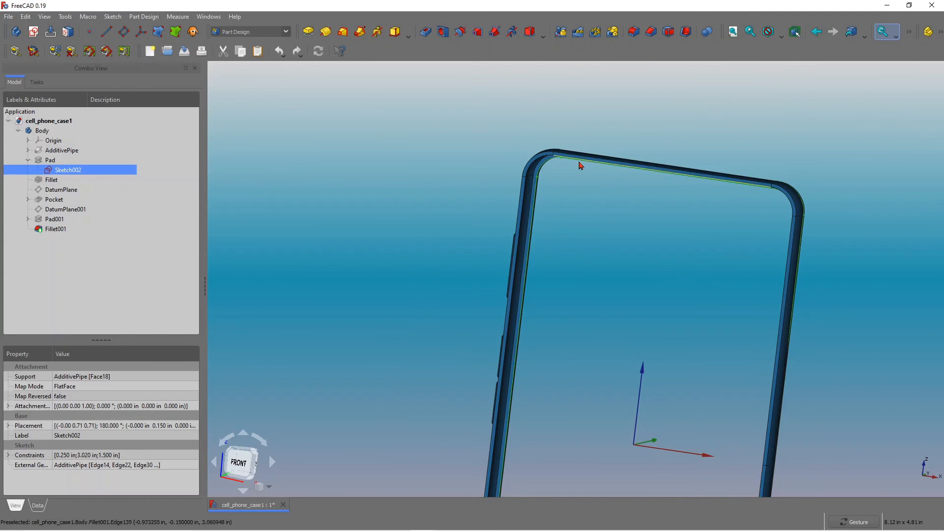
scroll(562, 244, down, 5)
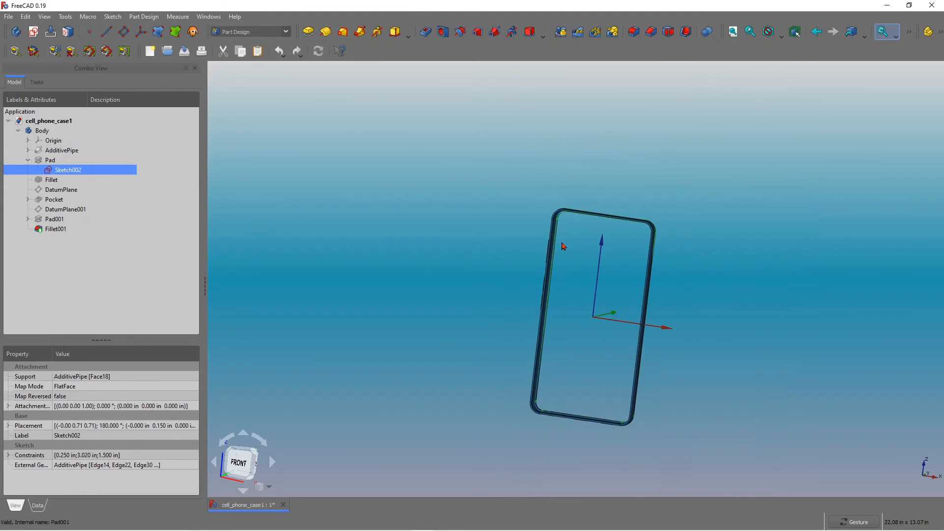
scroll(573, 352, up, 3)
drag(580, 277, 508, 295)
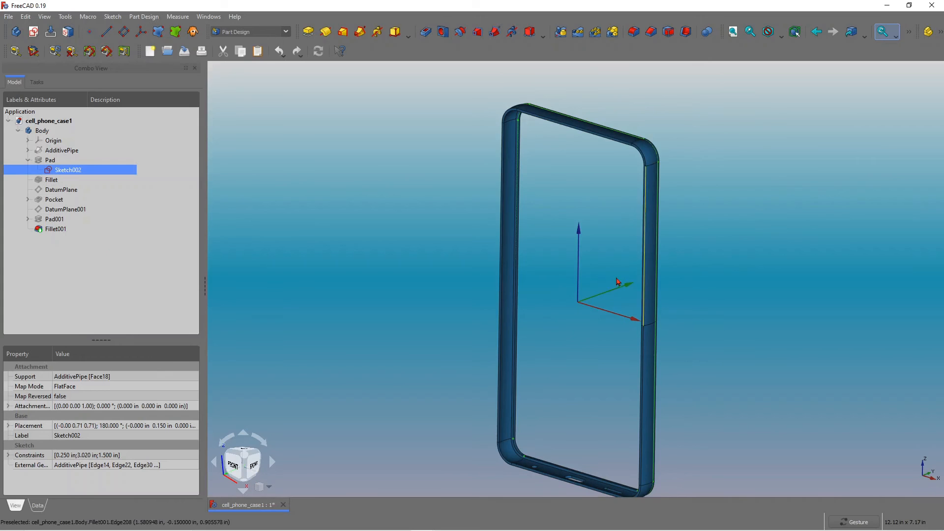
drag(619, 282, 614, 256)
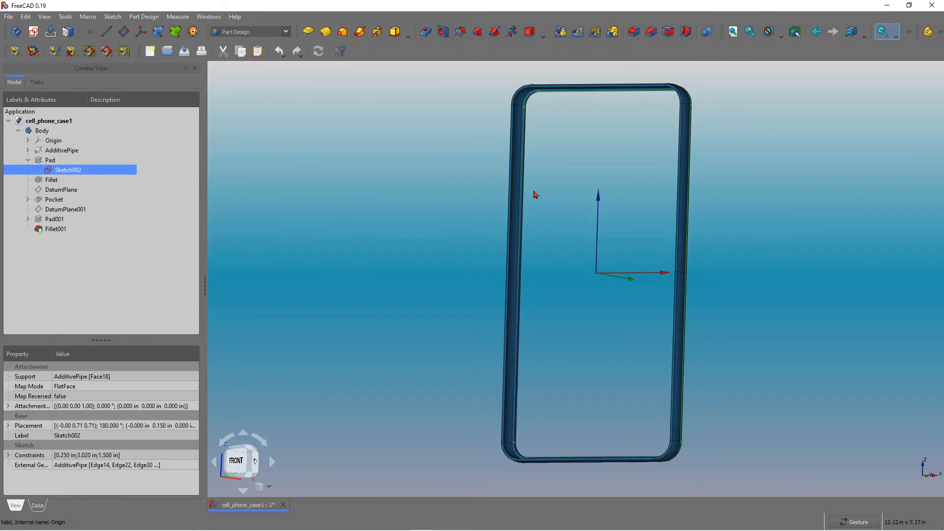
drag(535, 195, 546, 215)
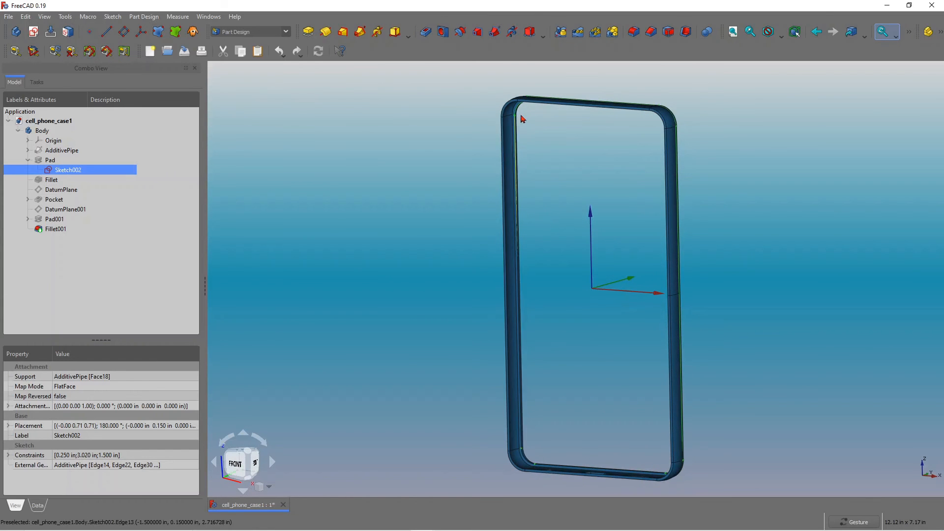
drag(521, 173, 556, 204)
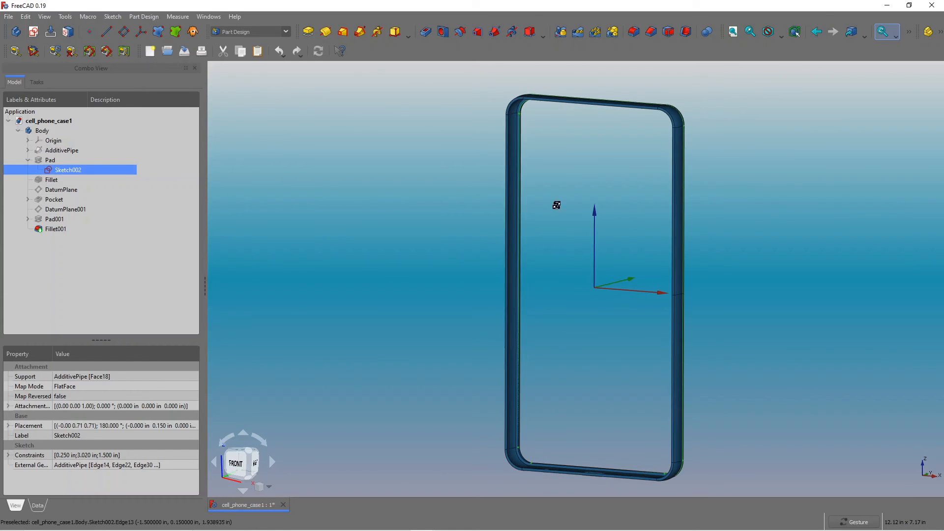
right_click(82, 175)
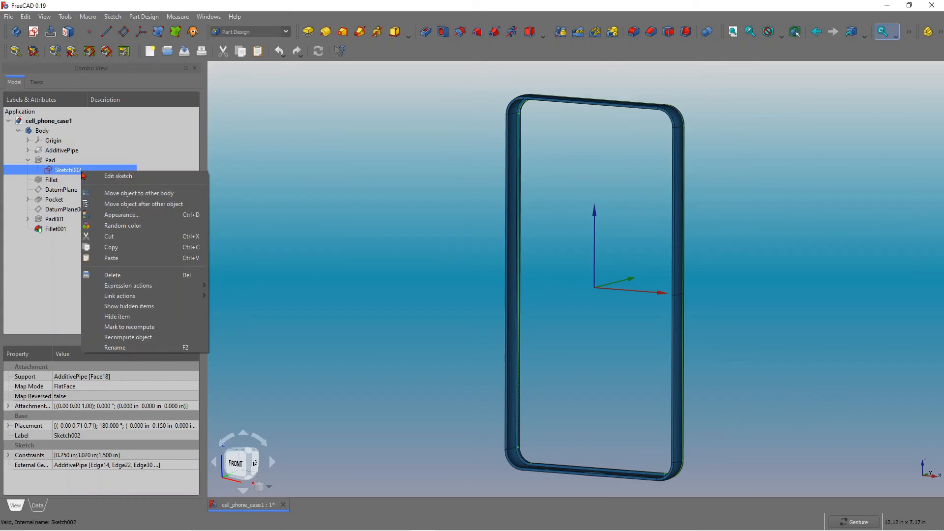
click(134, 247)
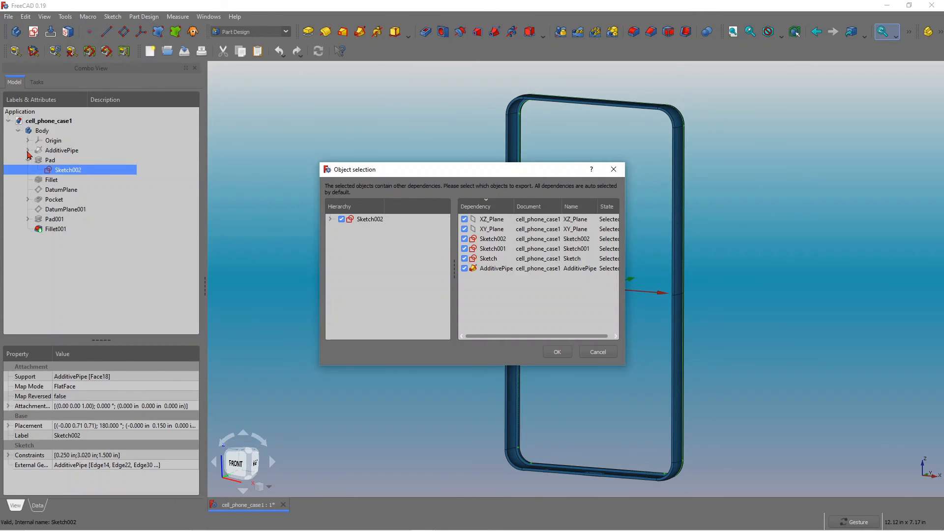
click(601, 352)
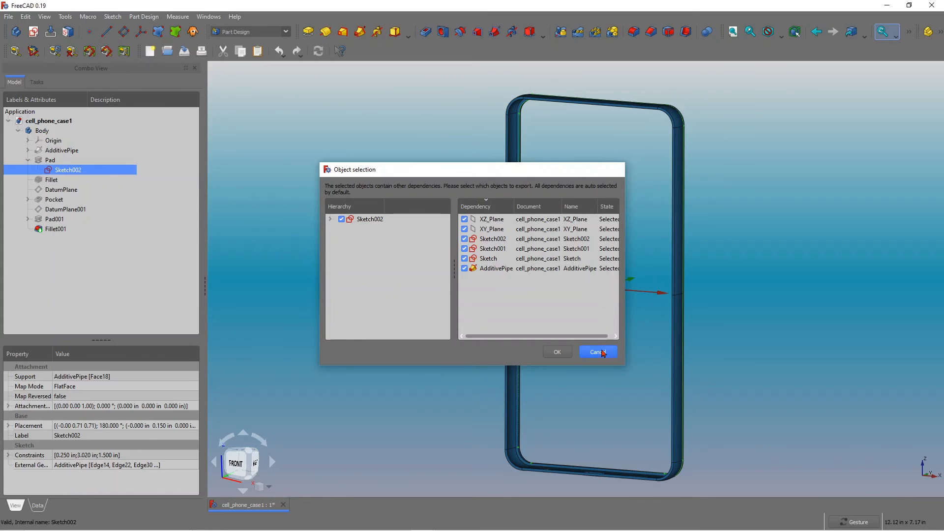
Copy the Pad's outline sketch without its dependencies and paste it into the Body.
click(28, 150)
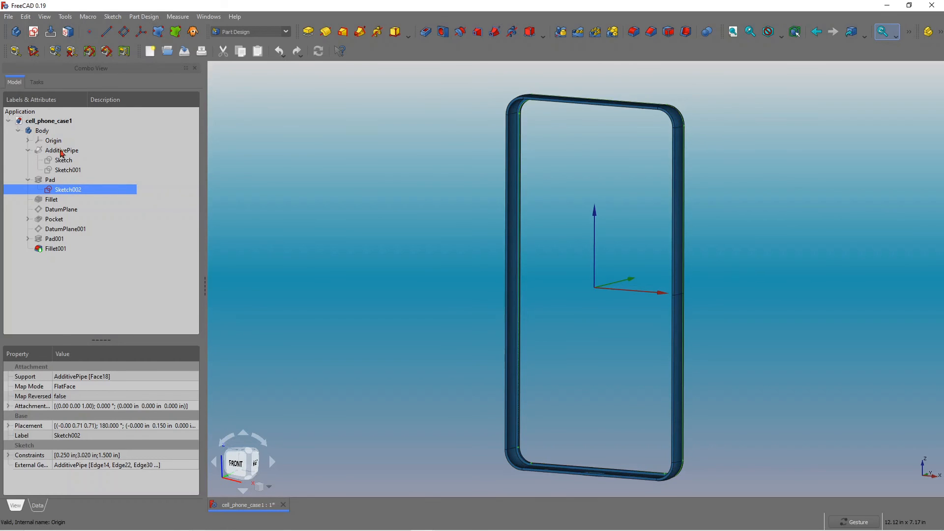
right_click(79, 190)
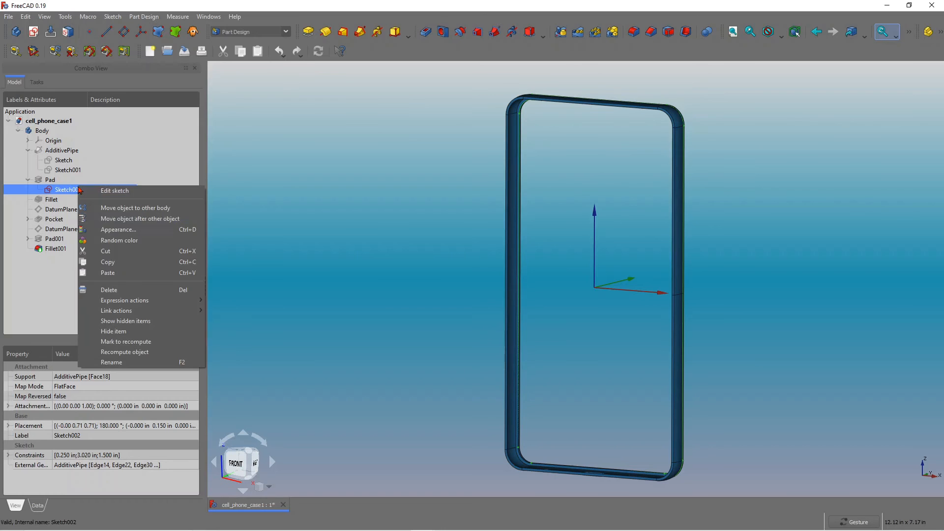
click(127, 260)
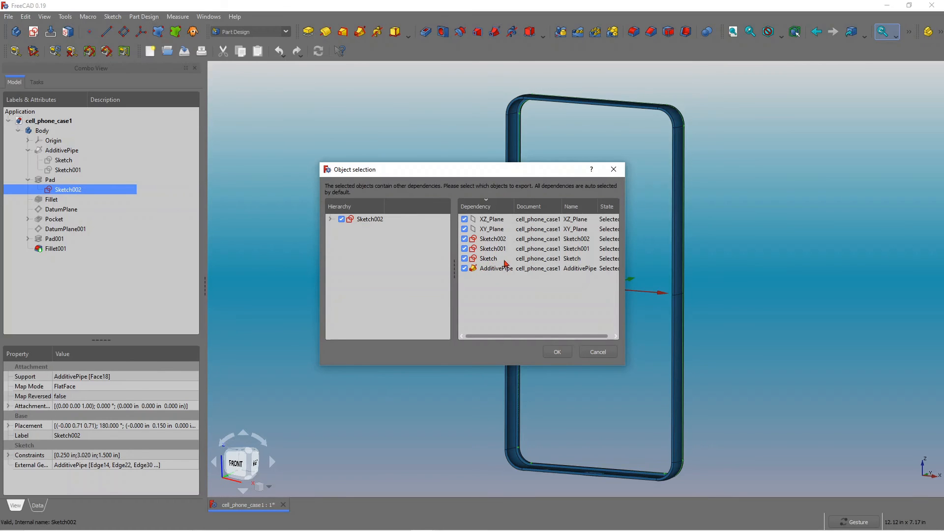
click(464, 269)
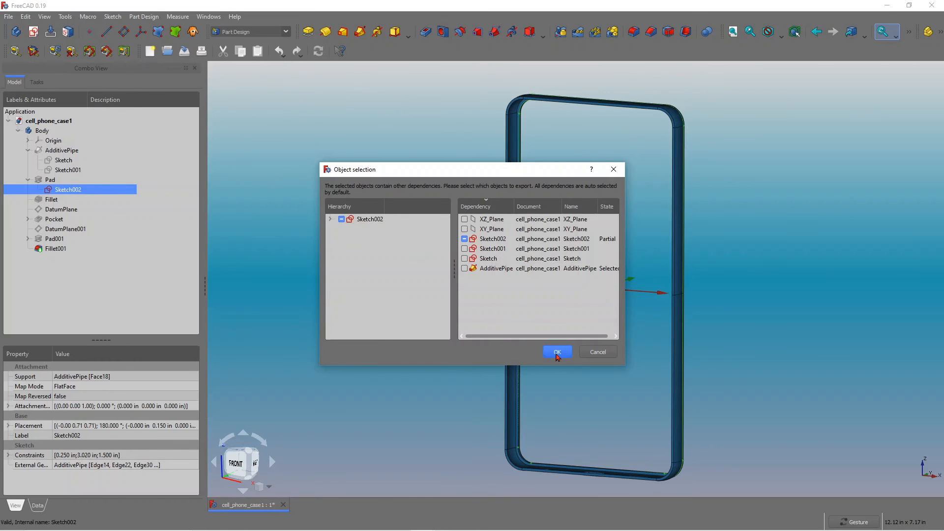
click(557, 352)
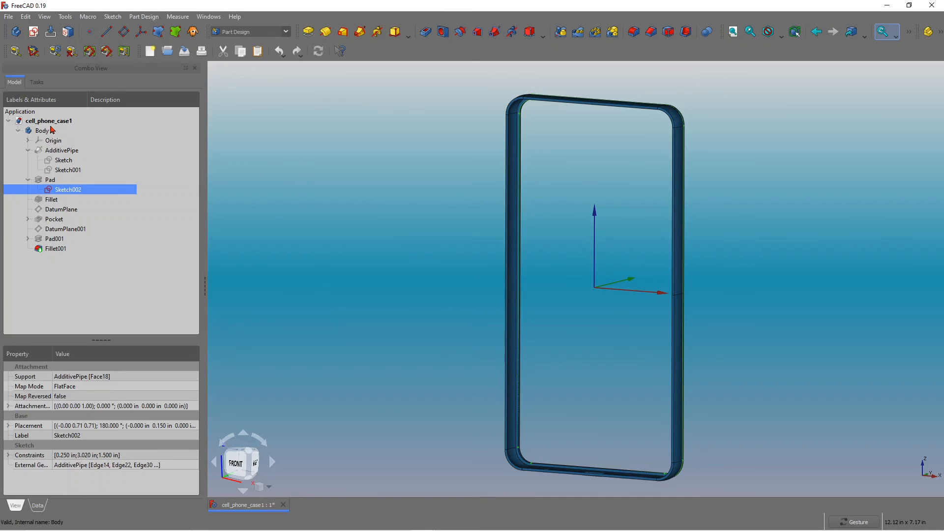
click(51, 130)
right_click(49, 130)
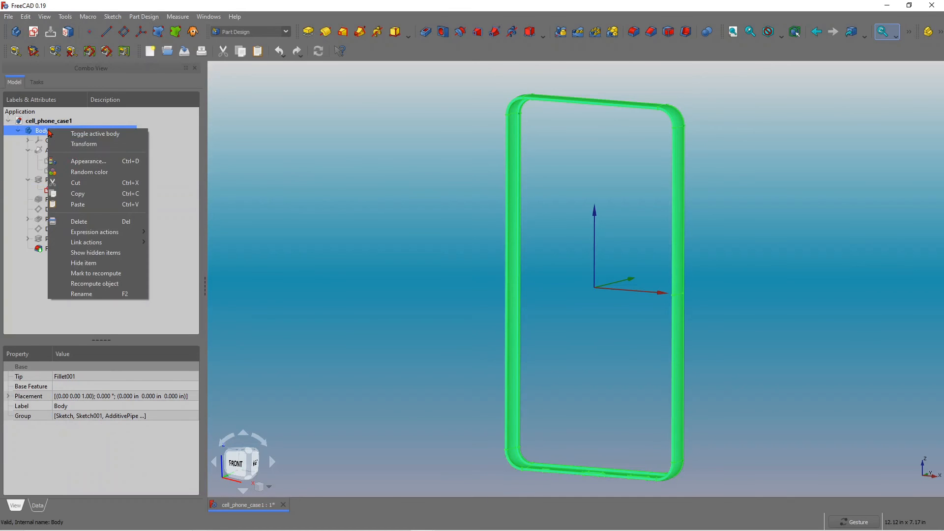
click(97, 198)
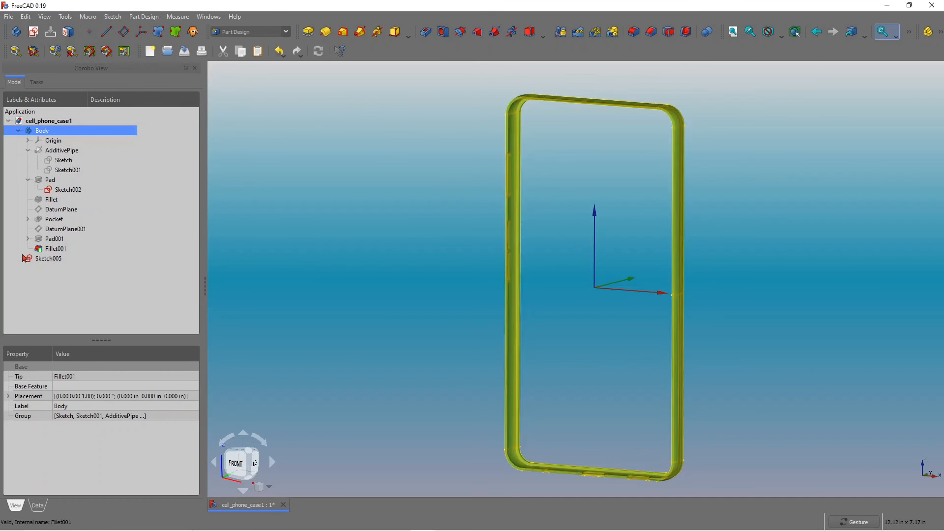
Open the pasted Sketch005 for editing and delete the external geometry references at its upper-left corner.
click(54, 260)
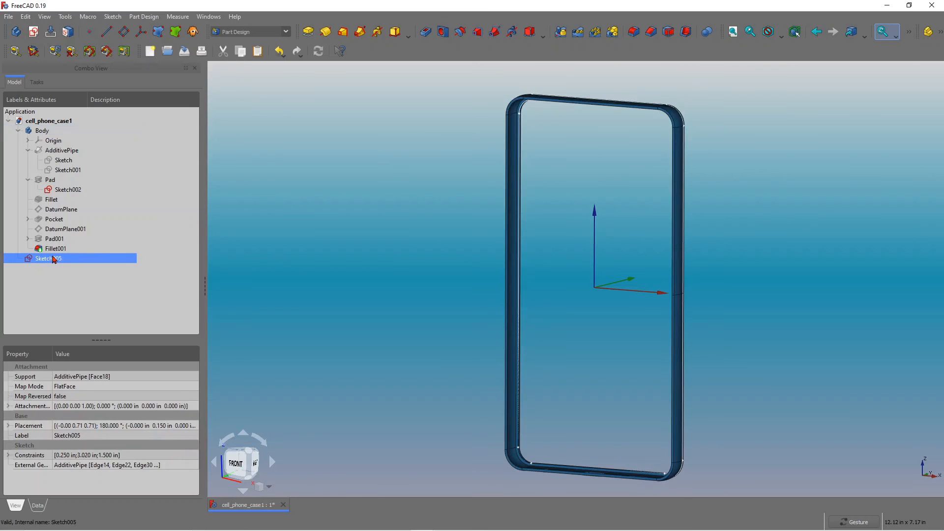
drag(582, 261, 515, 211)
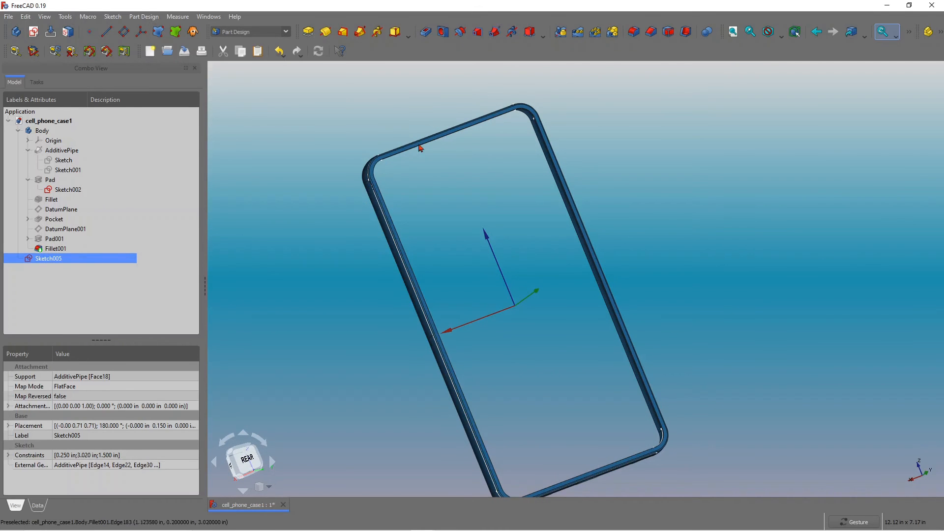
double_click(54, 259)
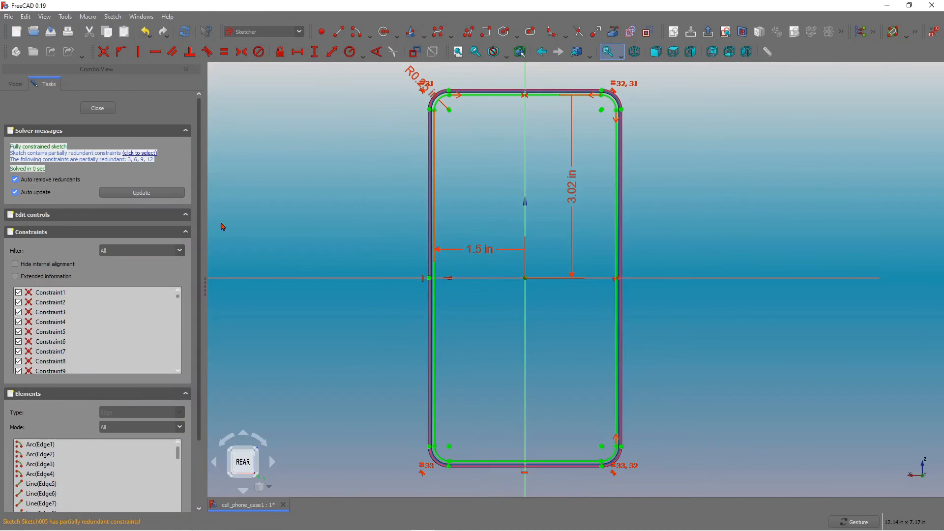
scroll(392, 87, up, 6)
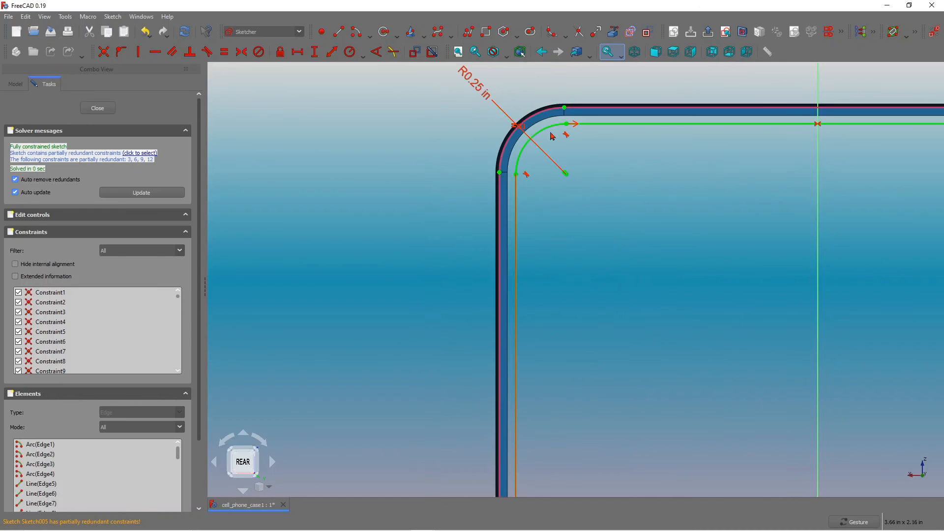
scroll(415, 118, down, 5)
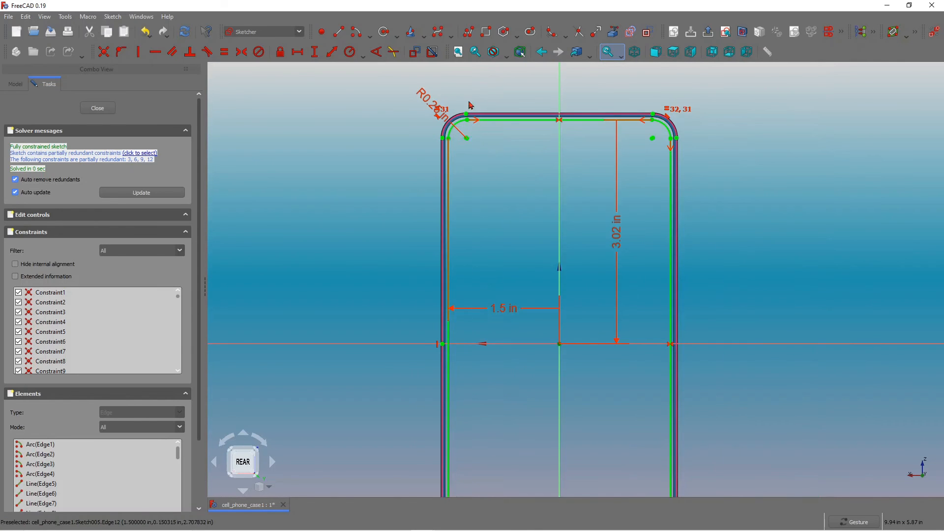
scroll(470, 105, up, 3)
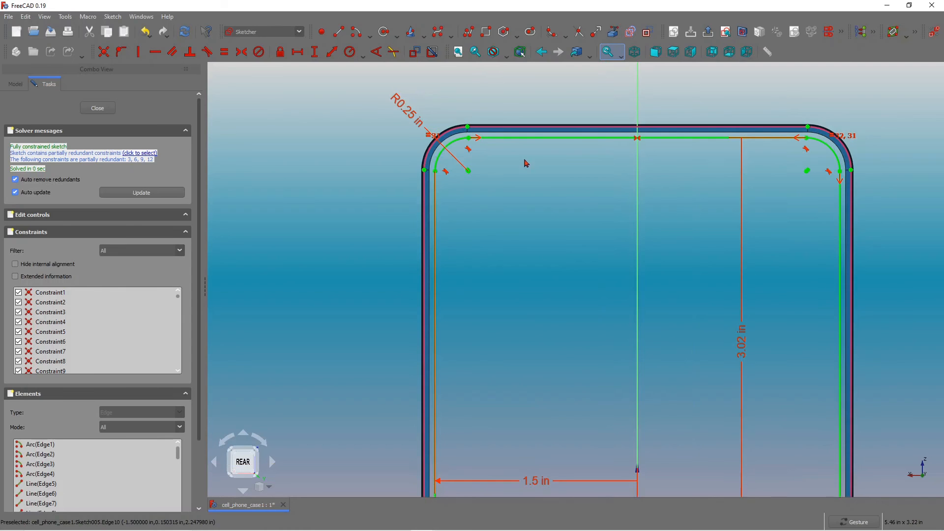
click(444, 138)
click(450, 135)
click(447, 137)
click(448, 136)
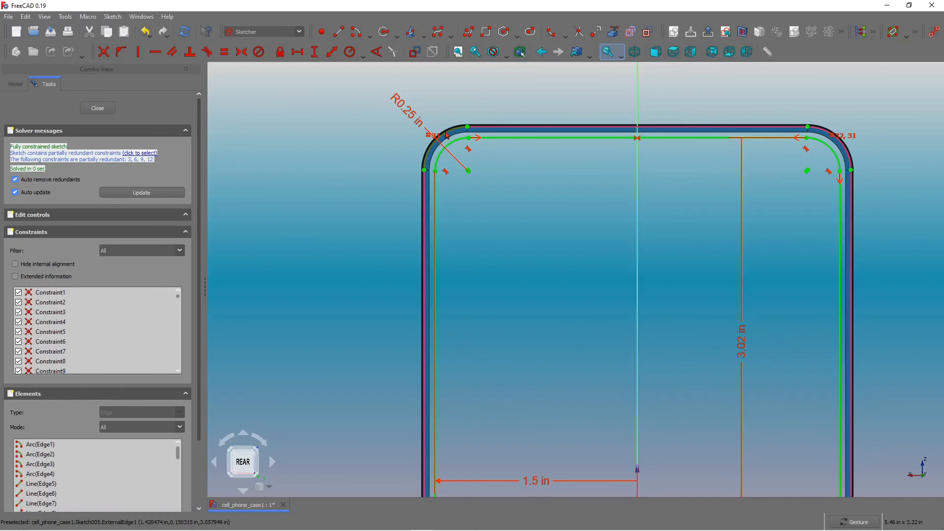
click(447, 135)
key(Delete)
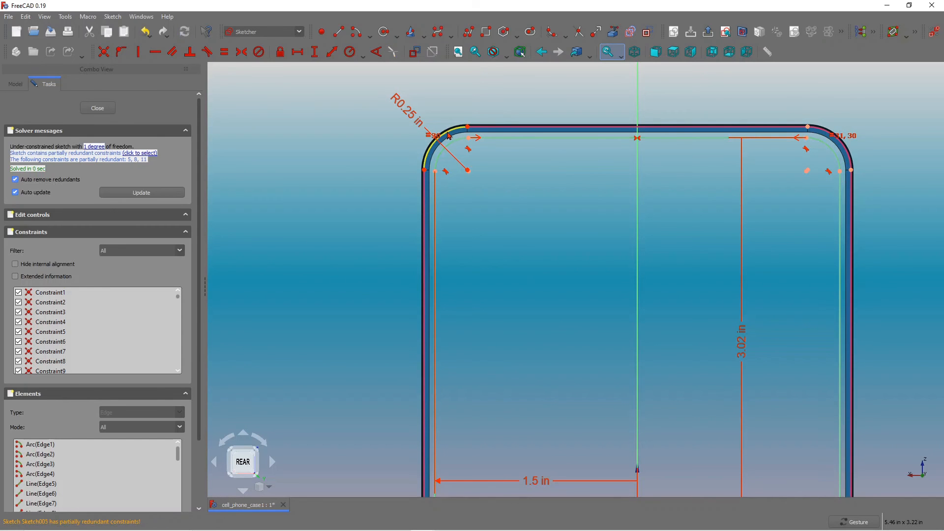
click(448, 136)
key(Delete)
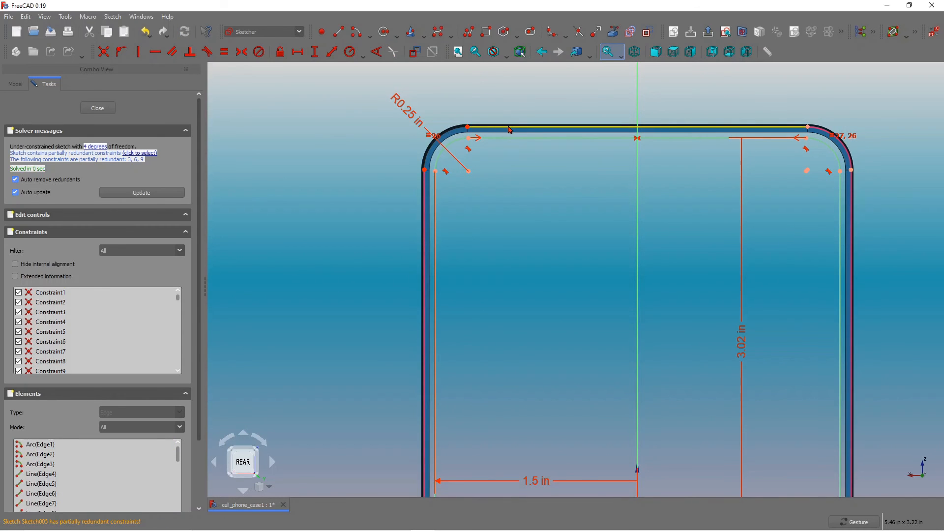
Delete the external geometry along the sketch's top edge, upper-right corner and right side.
click(510, 129)
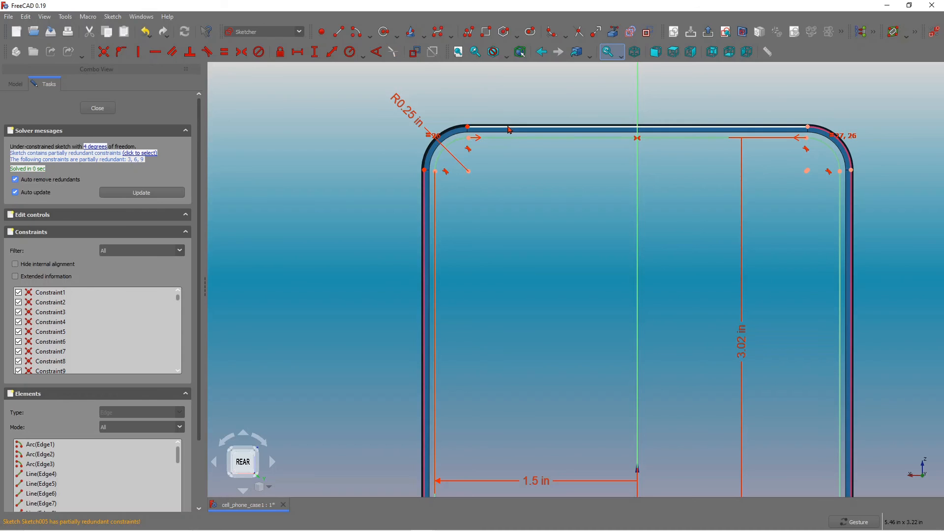
click(510, 128)
key(Delete)
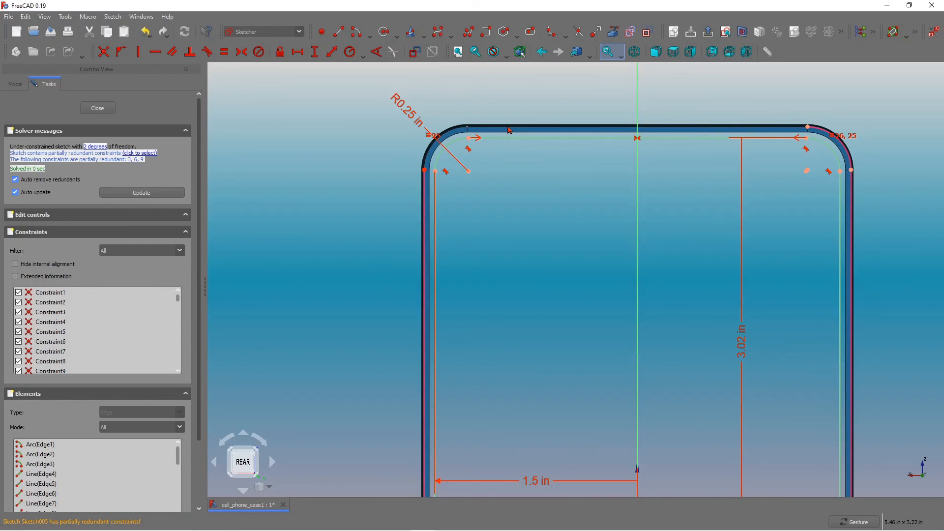
click(843, 145)
key(Delete)
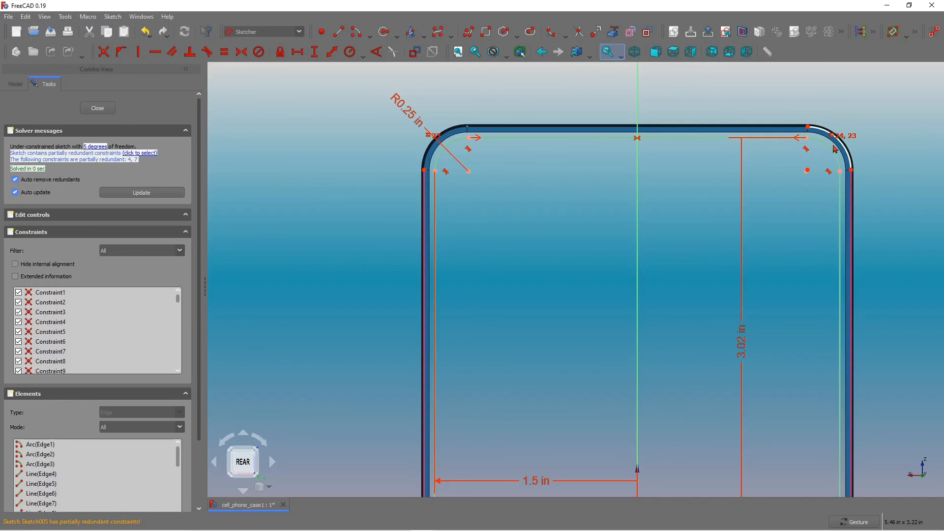
click(843, 145)
key(Delete)
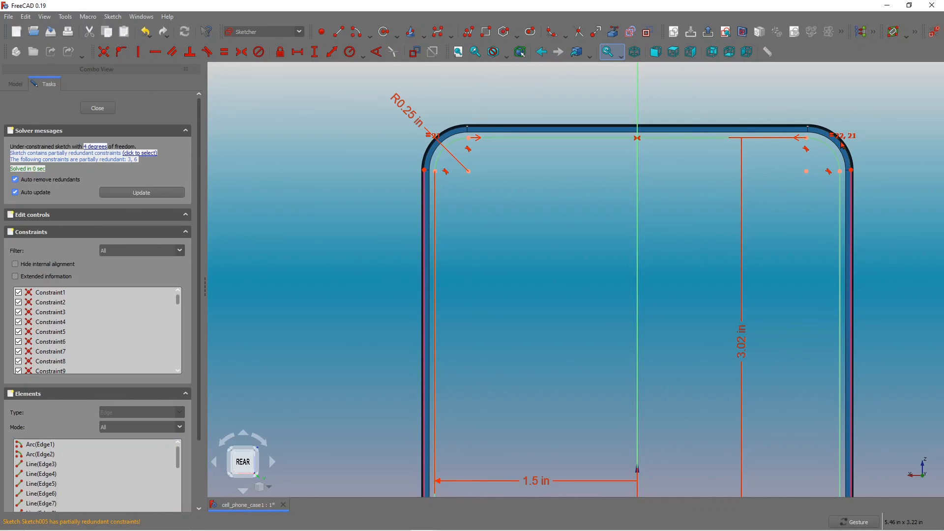
click(854, 202)
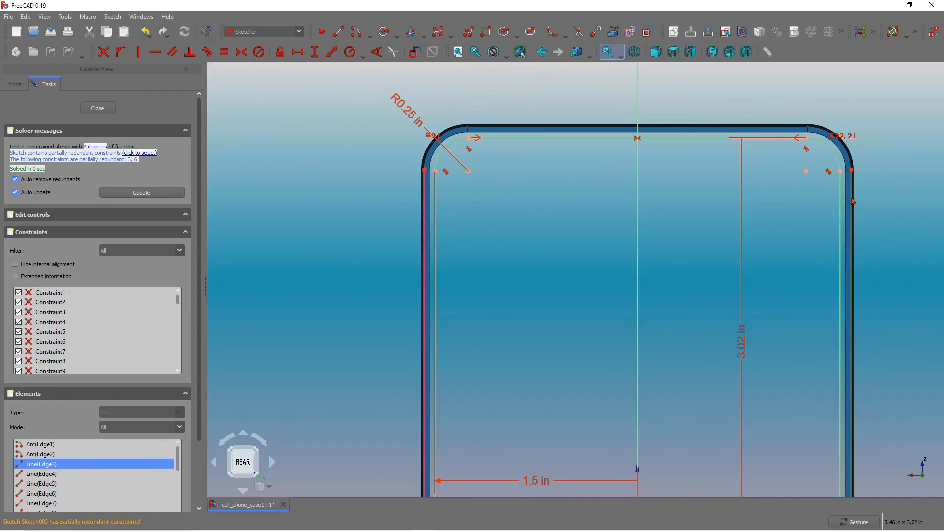
key(Delete)
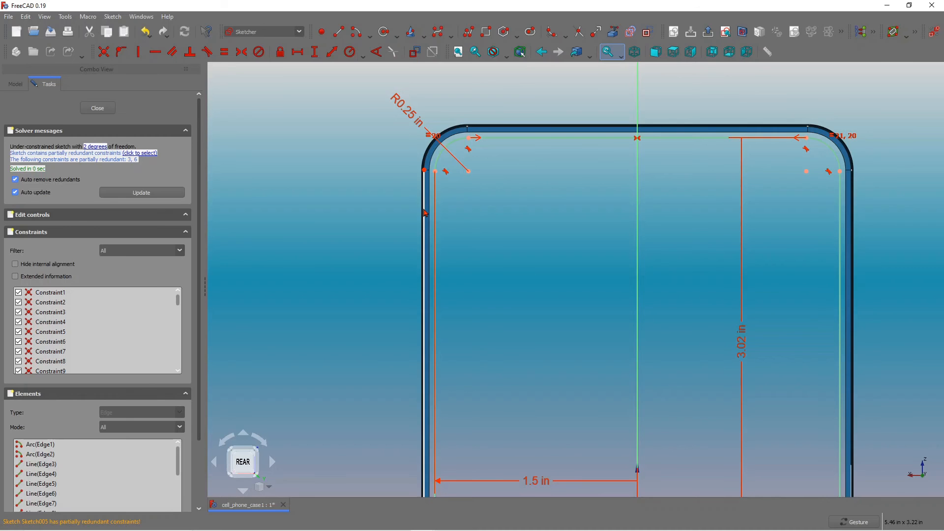
Delete the external geometry along the sketch's left side and lower-left corner.
click(424, 225)
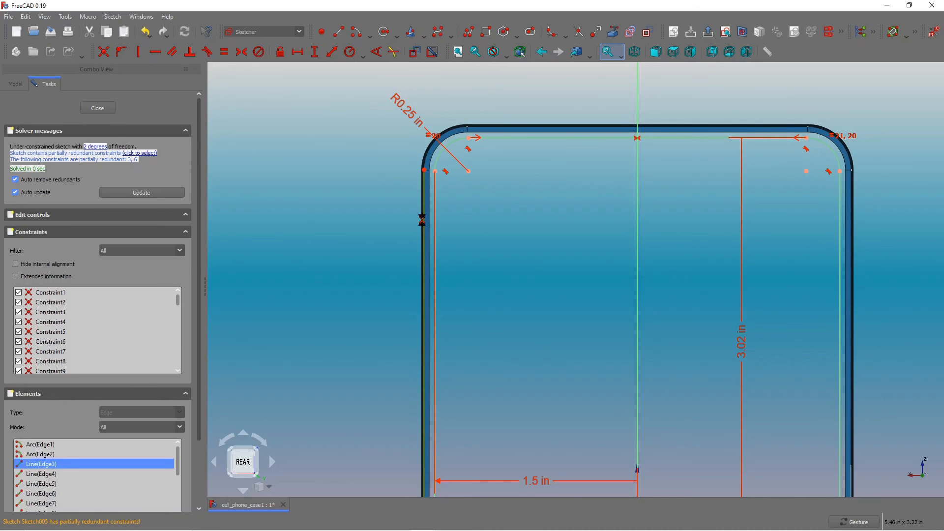
key(Delete)
scroll(457, 212, down, 7)
scroll(482, 397, up, 4)
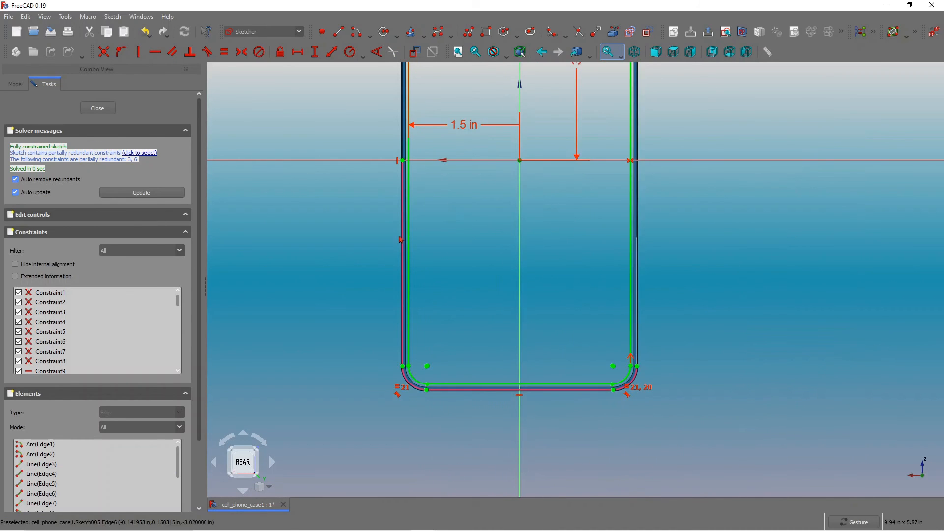
click(402, 237)
key(Delete)
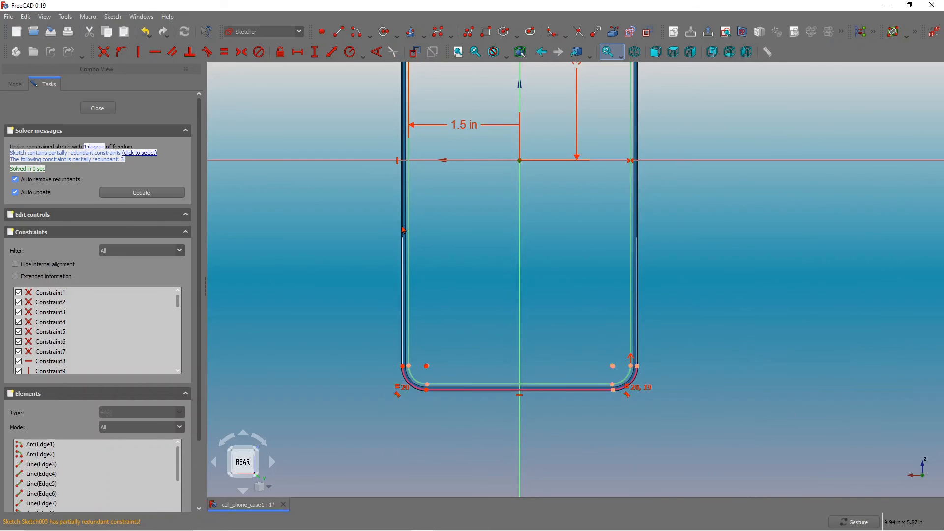
scroll(411, 275, up, 4)
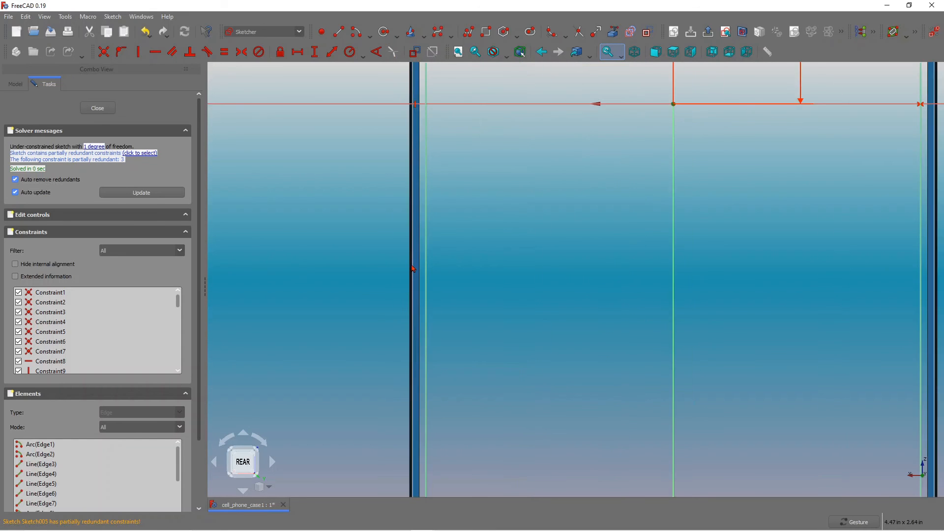
scroll(494, 256, down, 7)
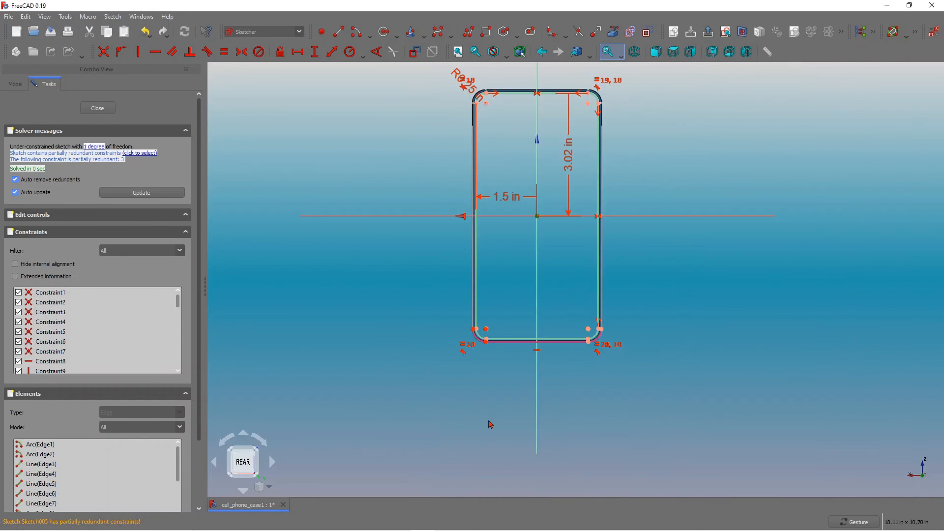
scroll(489, 360, up, 1)
click(475, 338)
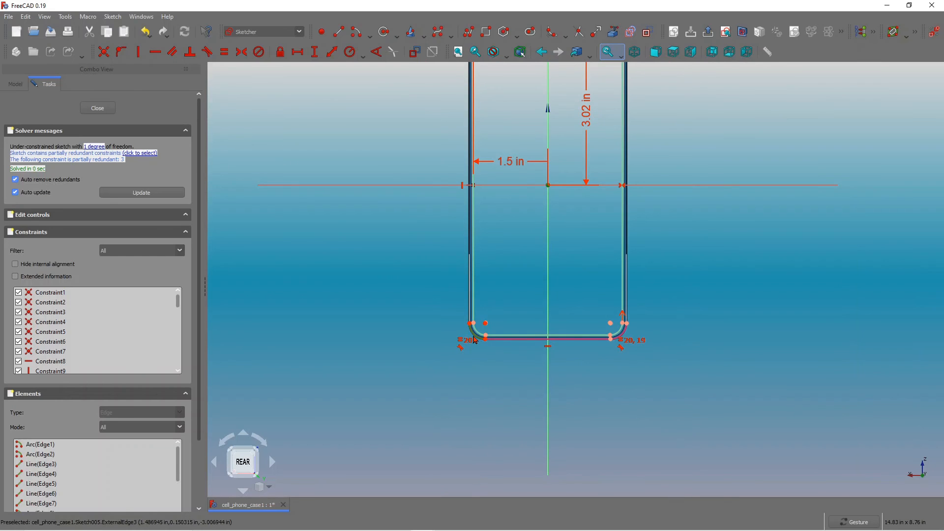
key(Delete)
click(476, 338)
key(Delete)
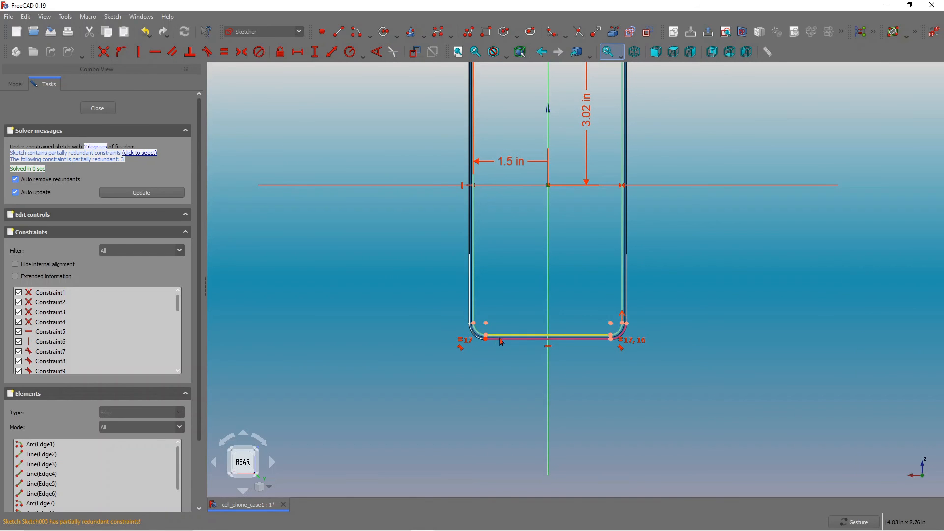
Delete the remaining external geometry along the bottom edge and lower-right corner of the sketch.
click(501, 341)
key(Delete)
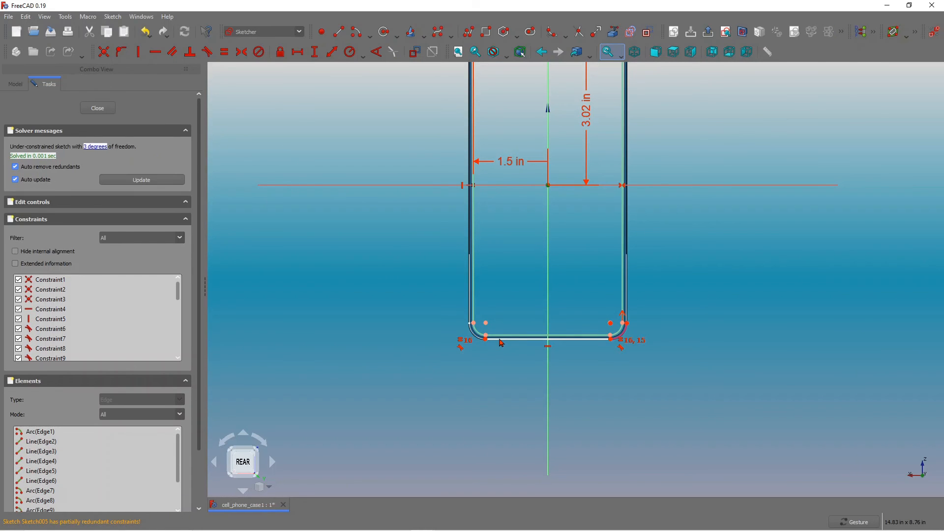
click(501, 343)
key(Delete)
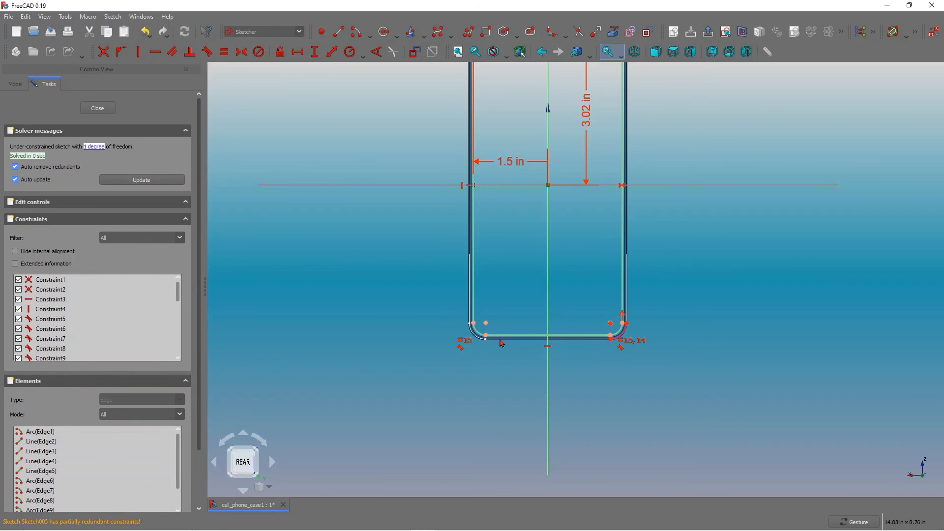
click(626, 336)
key(Delete)
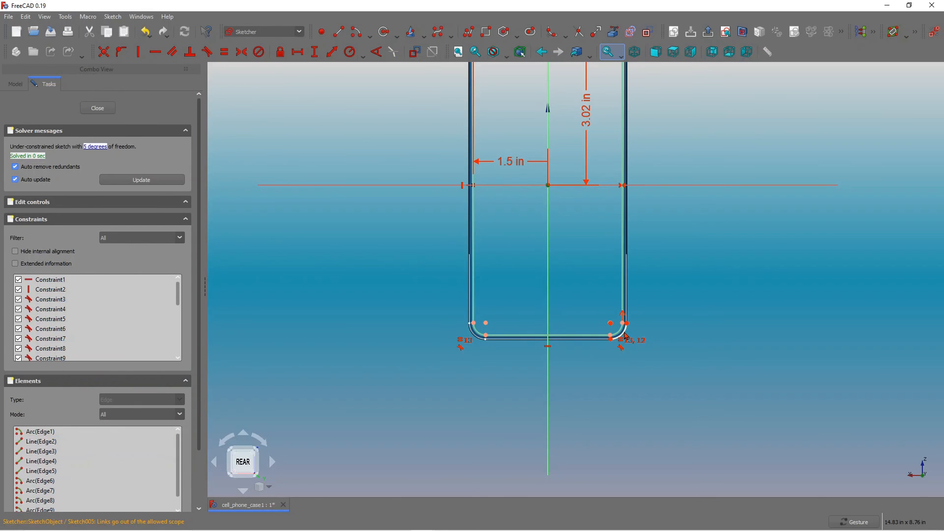
Undo the last two deletions and close the sketch.
key(ctrl+z)
key(ctrl+z)
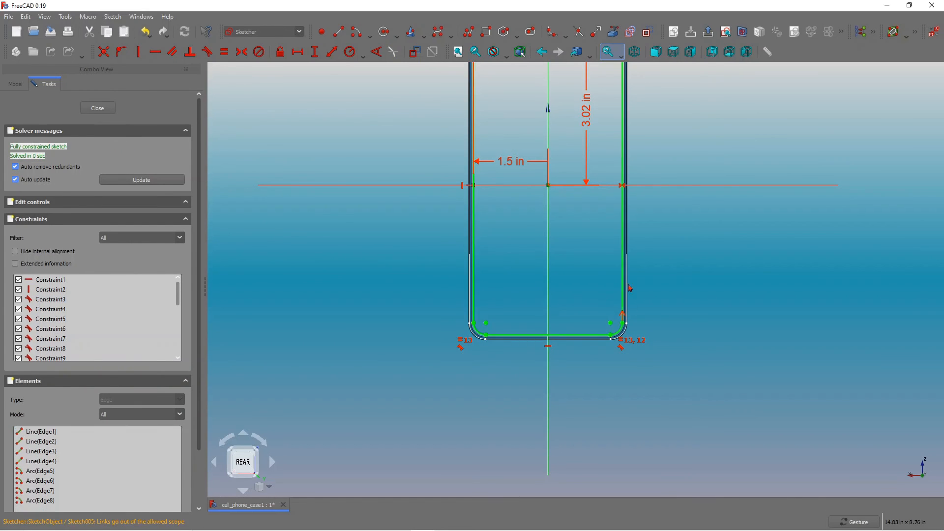
scroll(644, 246, down, 4)
scroll(589, 150, up, 4)
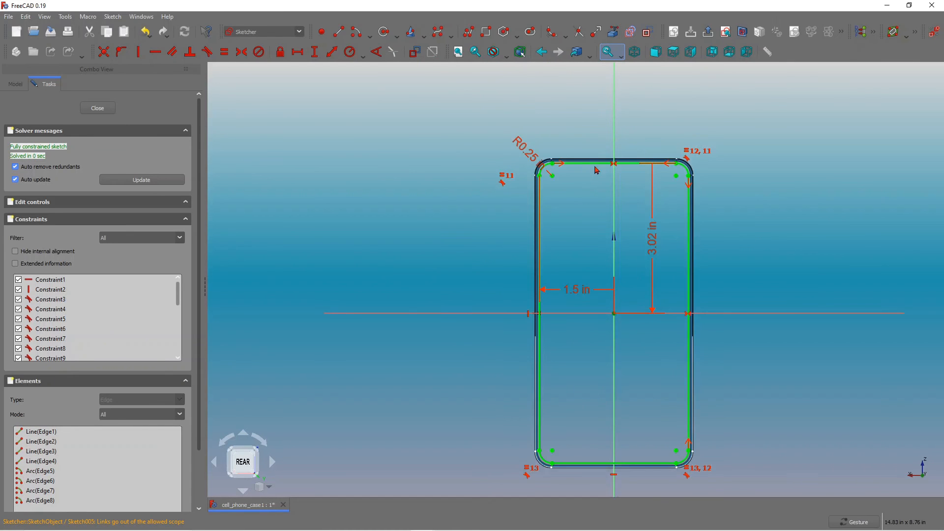
click(98, 108)
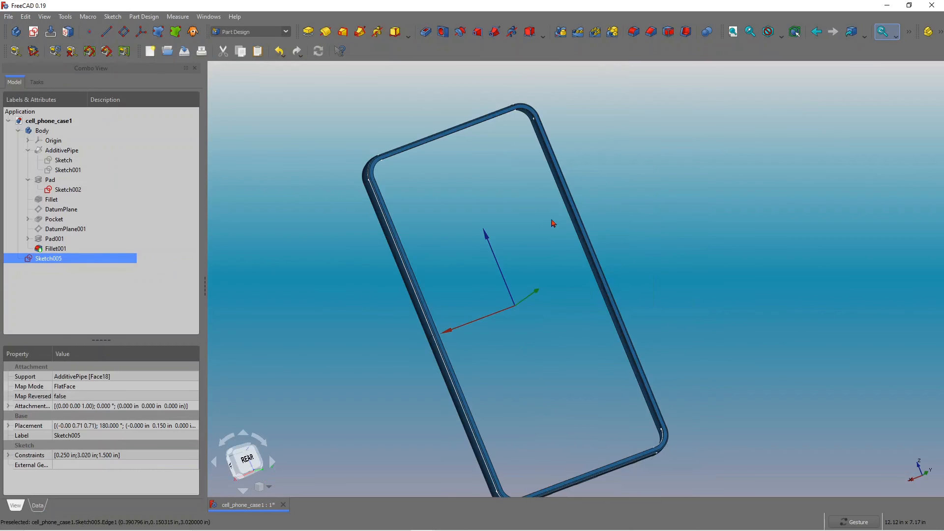
Reopen Sketch005 briefly to inspect its constraints, then close it and return to the model.
drag(540, 229, 582, 246)
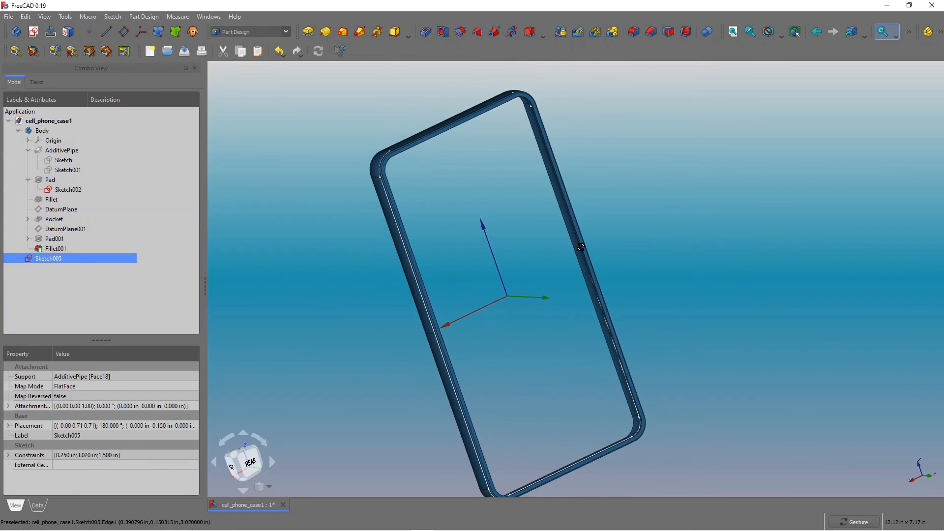
double_click(51, 259)
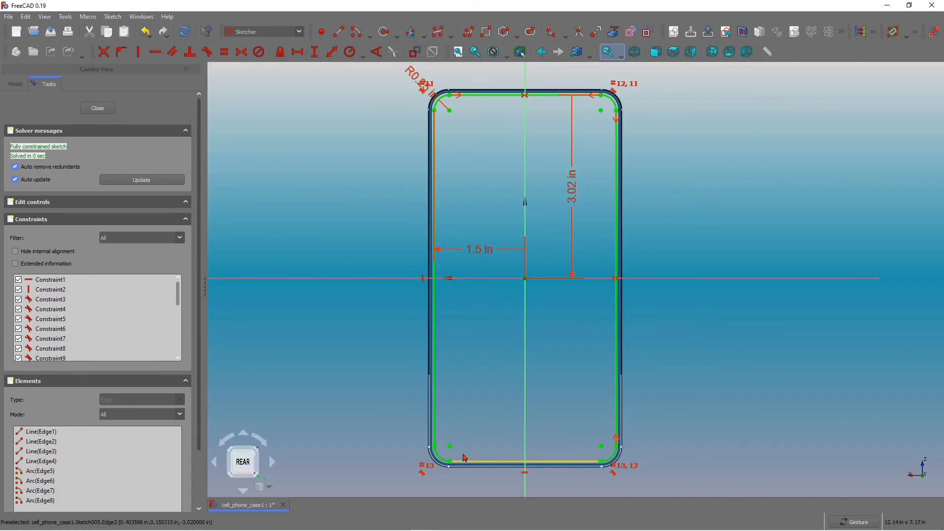
click(98, 108)
drag(510, 267, 472, 267)
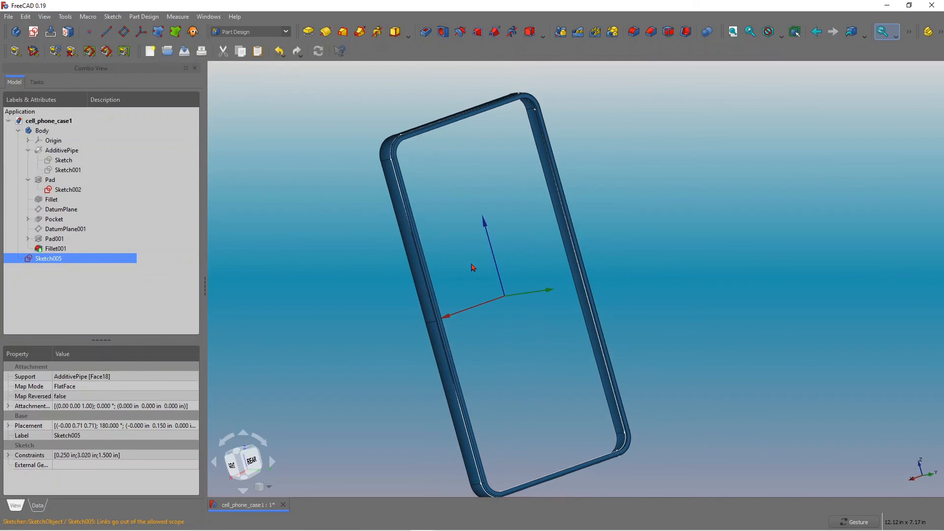
Hide the original Sketch002 and try to pad the copied Sketch005.
click(61, 190)
key(space)
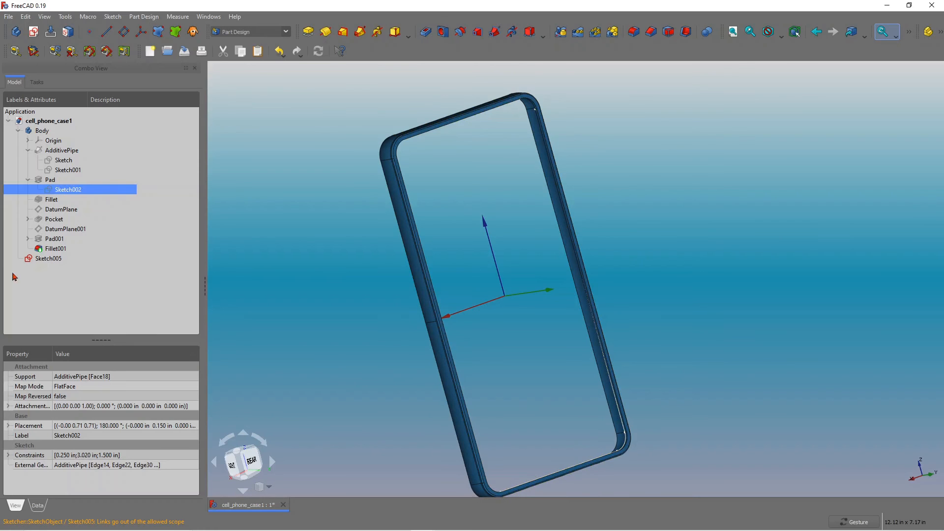
click(44, 261)
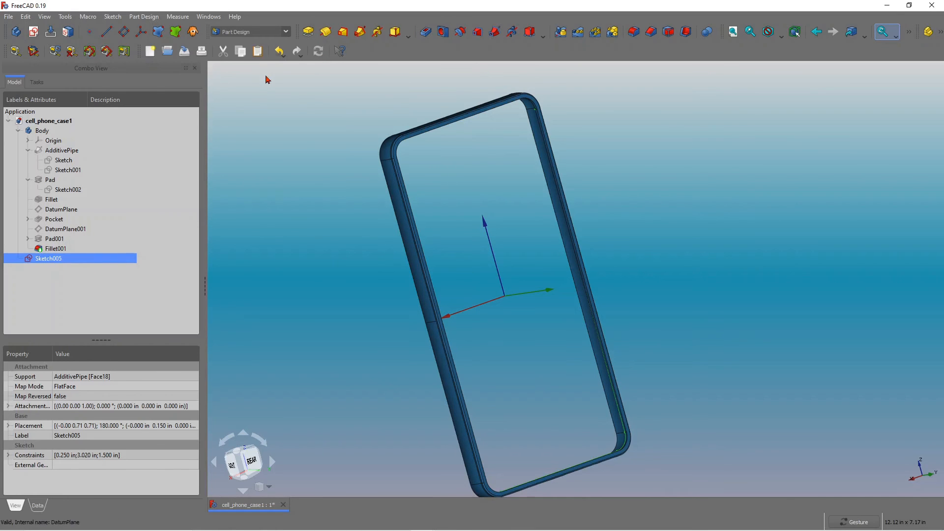
click(309, 31)
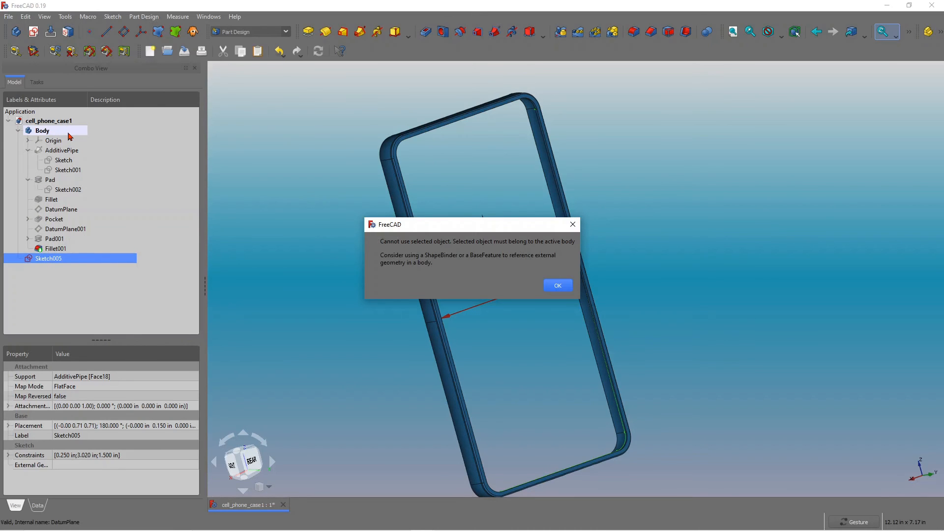
Dismiss the error, switch to the Part workbench and extrude Sketch005 0.050 in along its normal.
click(557, 289)
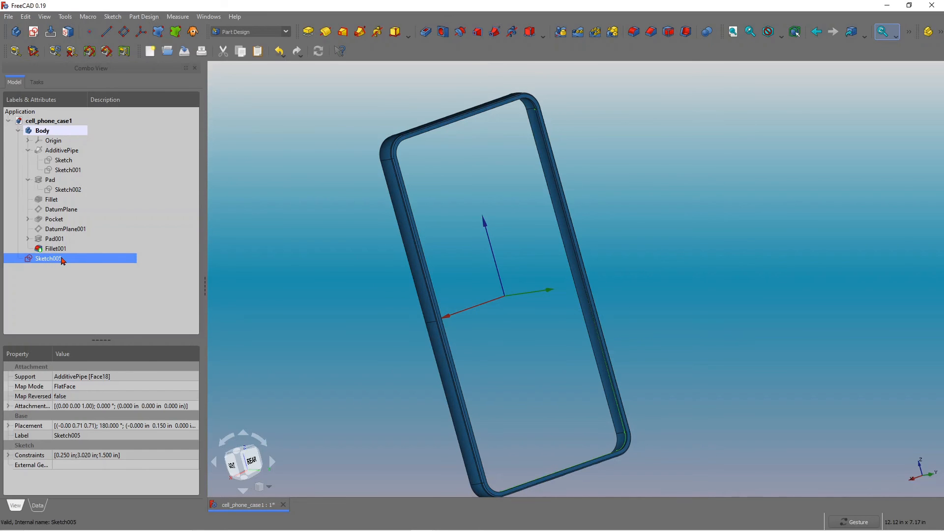
click(285, 31)
click(240, 122)
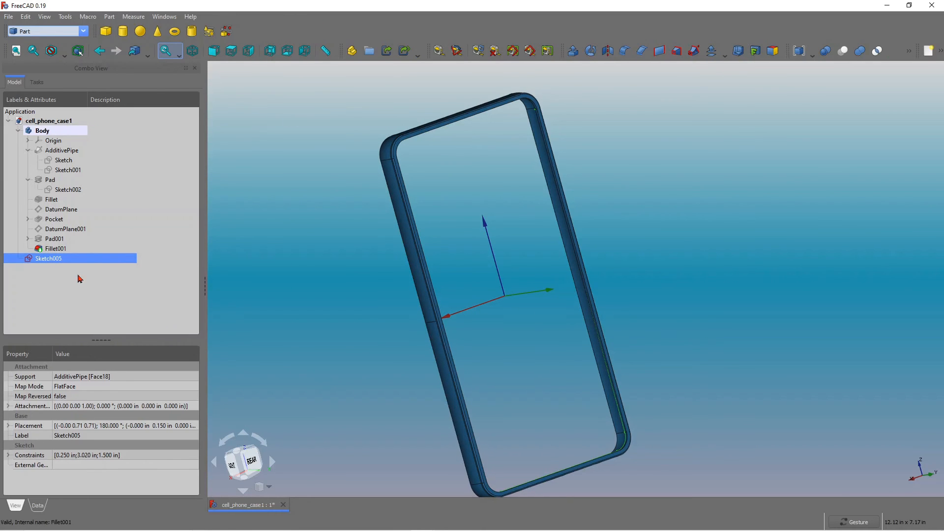
click(49, 259)
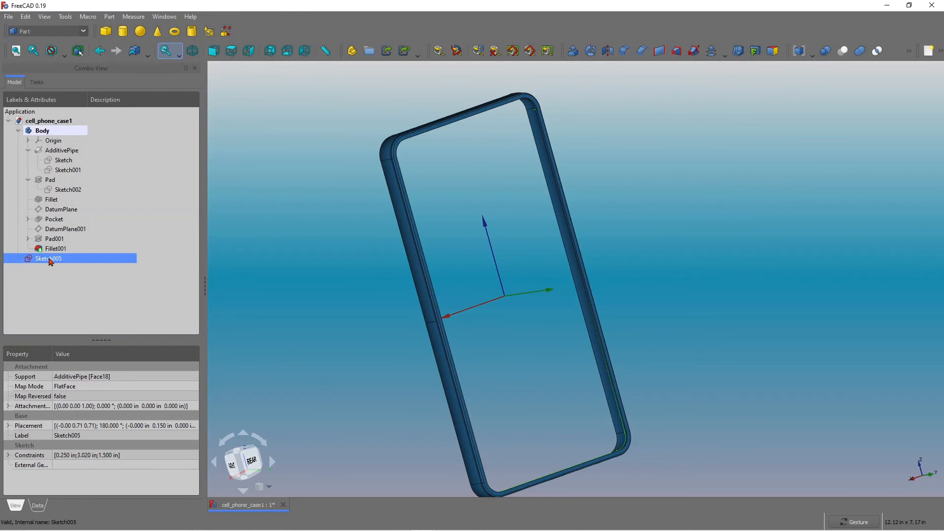
click(573, 51)
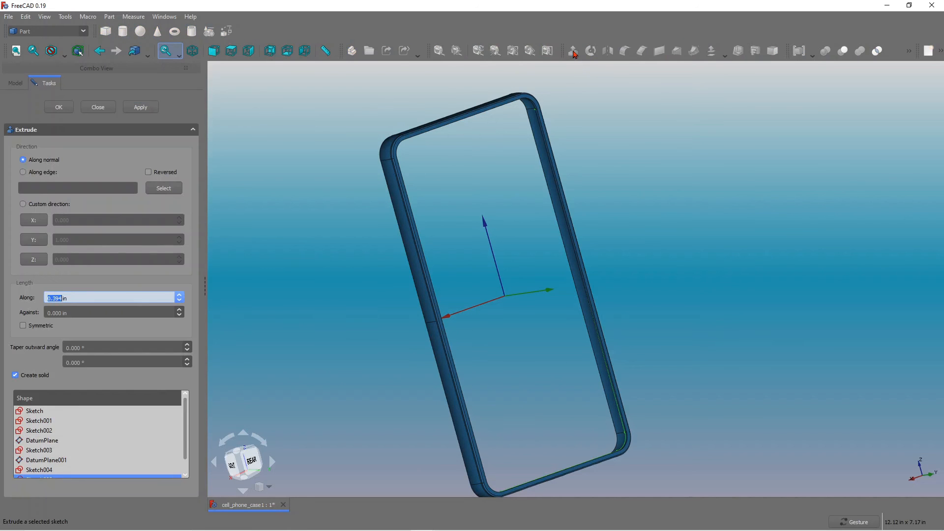
click(60, 299)
click(58, 107)
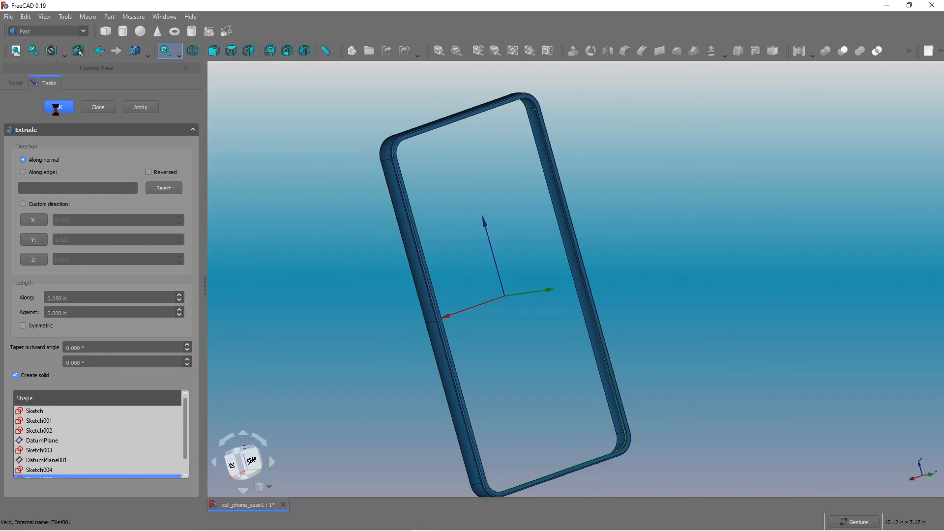
Switch back to the Part Design workbench and show the model tree.
drag(507, 343, 487, 339)
drag(468, 253, 476, 288)
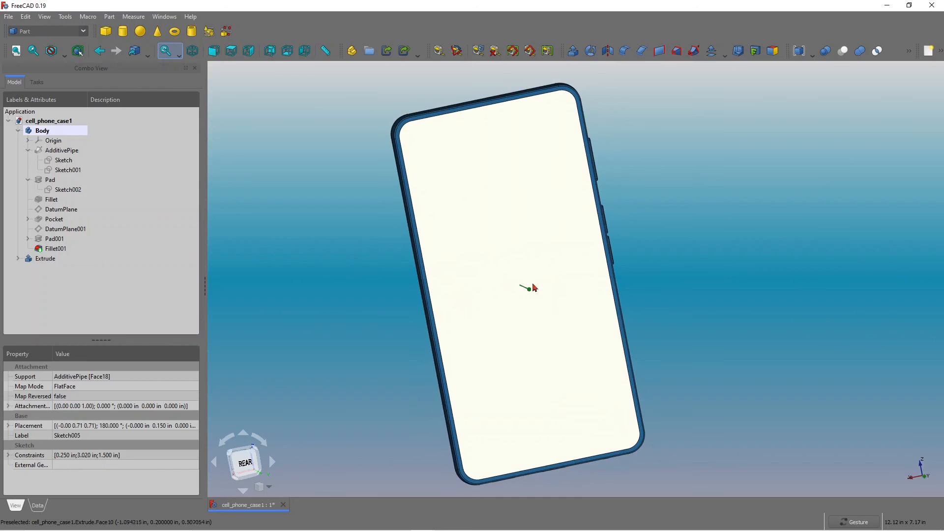
drag(493, 337, 545, 375)
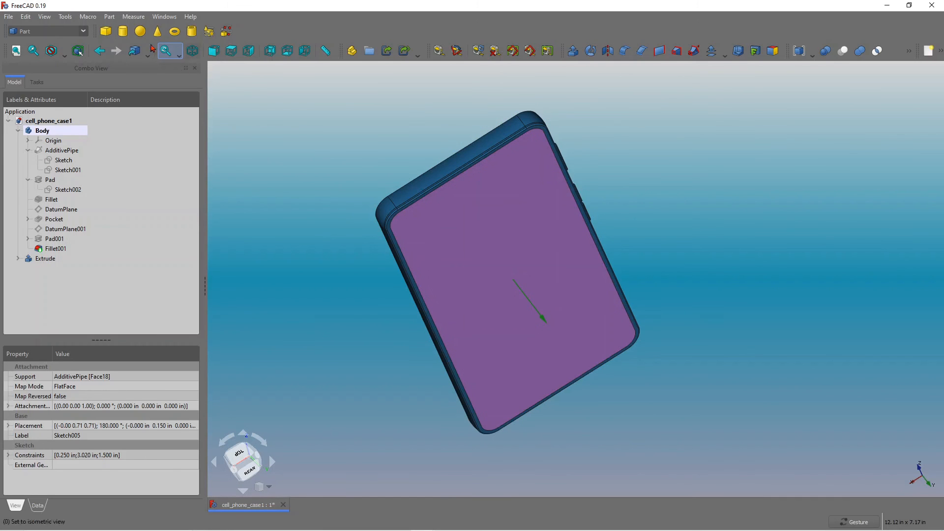
click(83, 31)
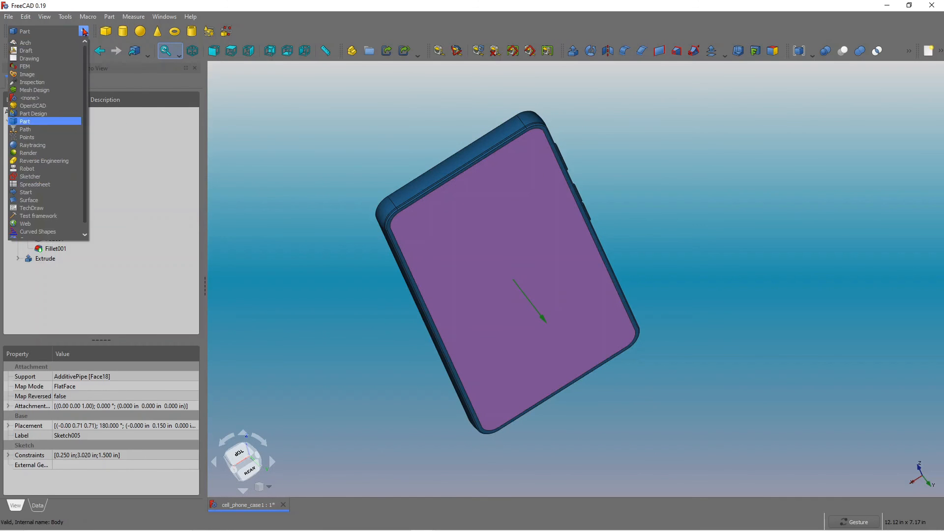
click(41, 114)
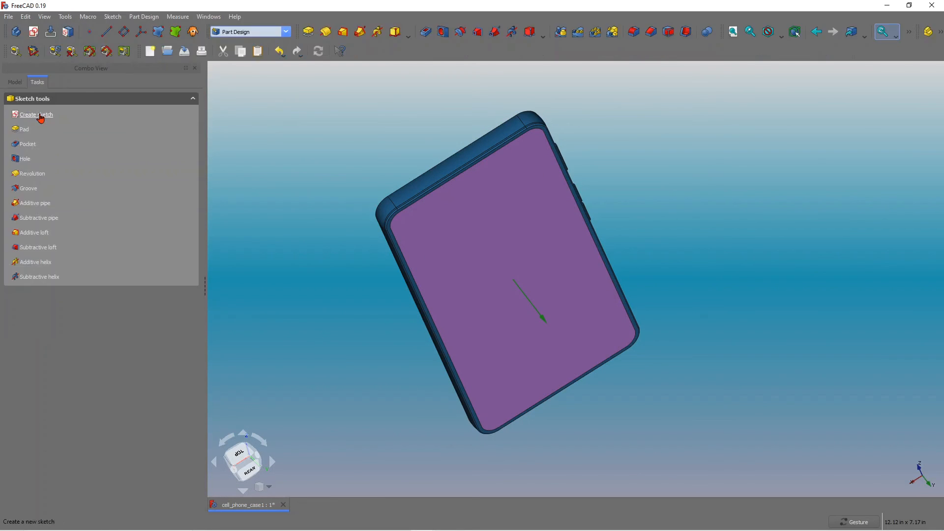
click(20, 84)
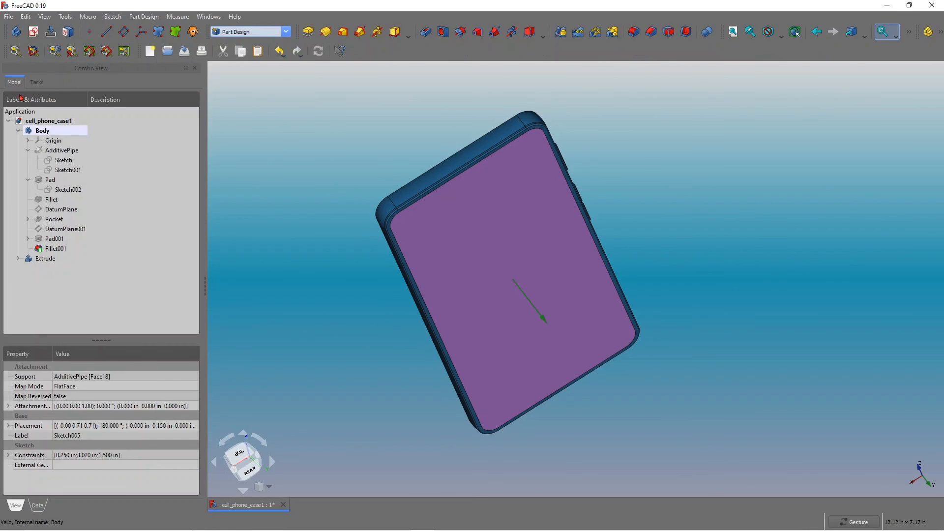
Create a new body and drop the Extrude into it as its base feature.
click(44, 122)
click(16, 31)
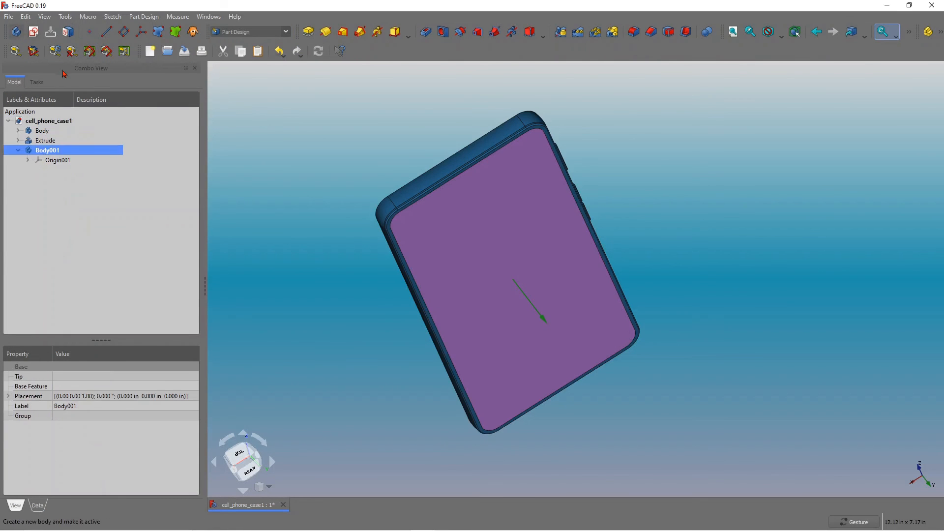
click(19, 150)
click(19, 131)
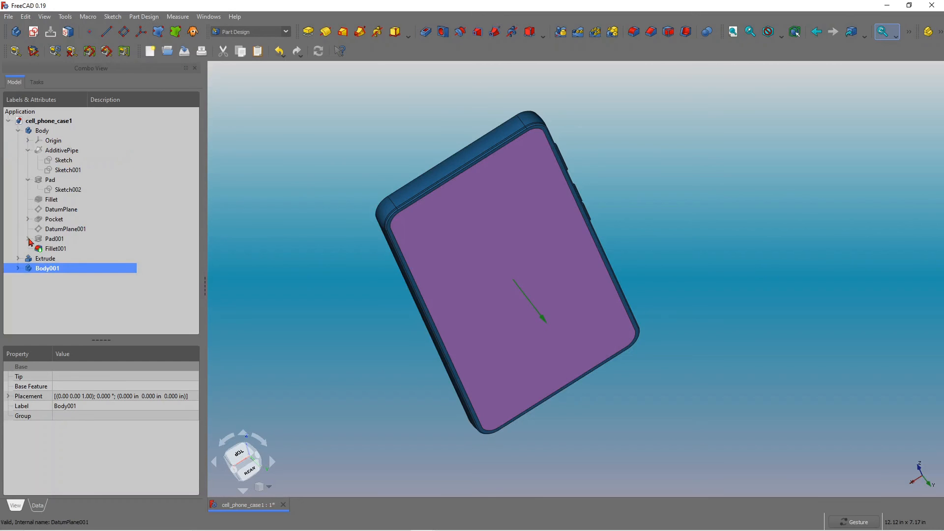
click(19, 259)
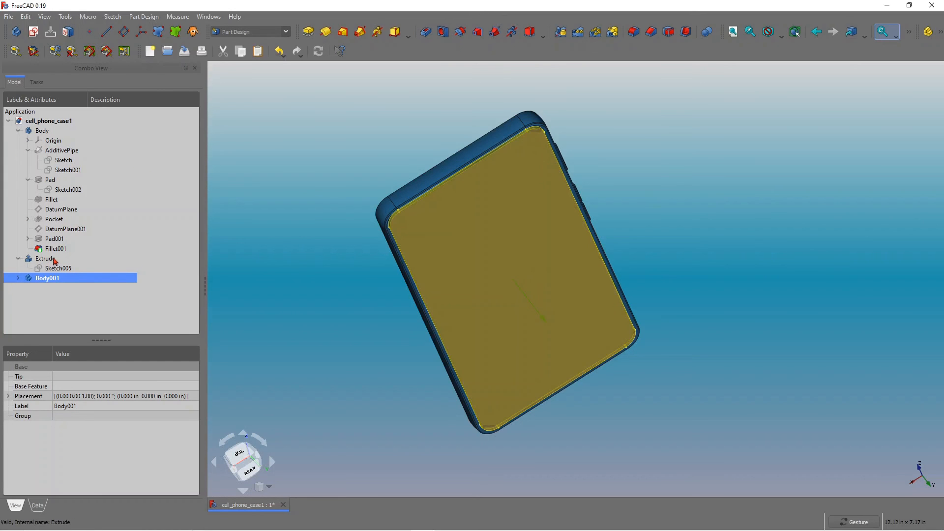
click(19, 278)
drag(44, 262, 58, 279)
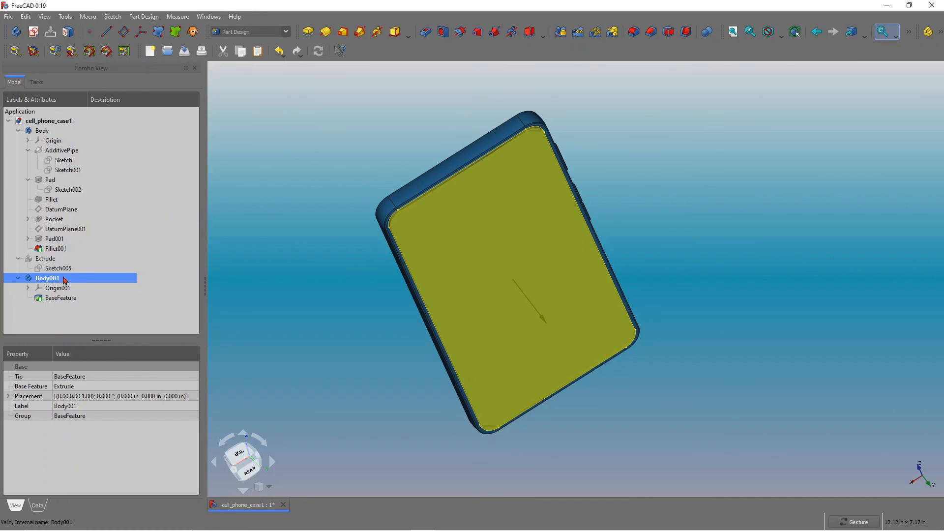
Create another new body and start a sketch on the base feature's flat face as an independent copy.
drag(307, 385, 299, 350)
drag(653, 347, 687, 291)
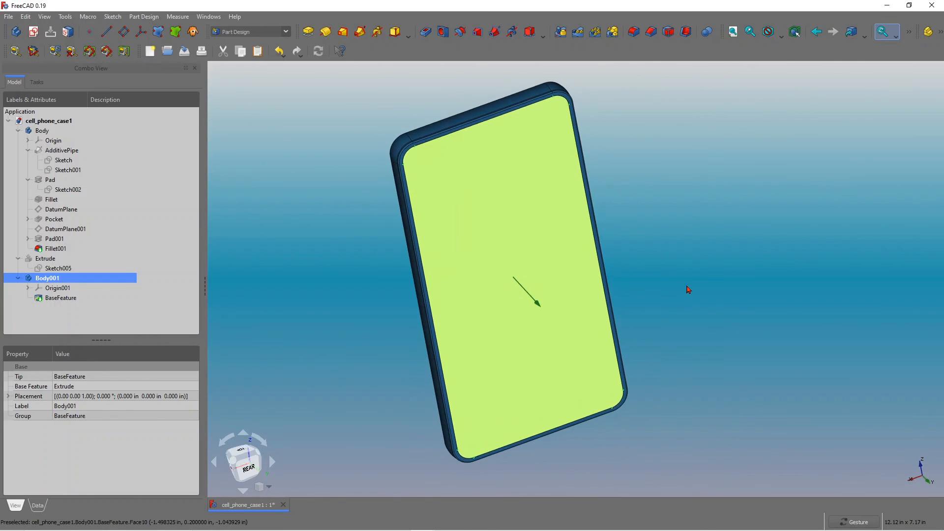
click(688, 290)
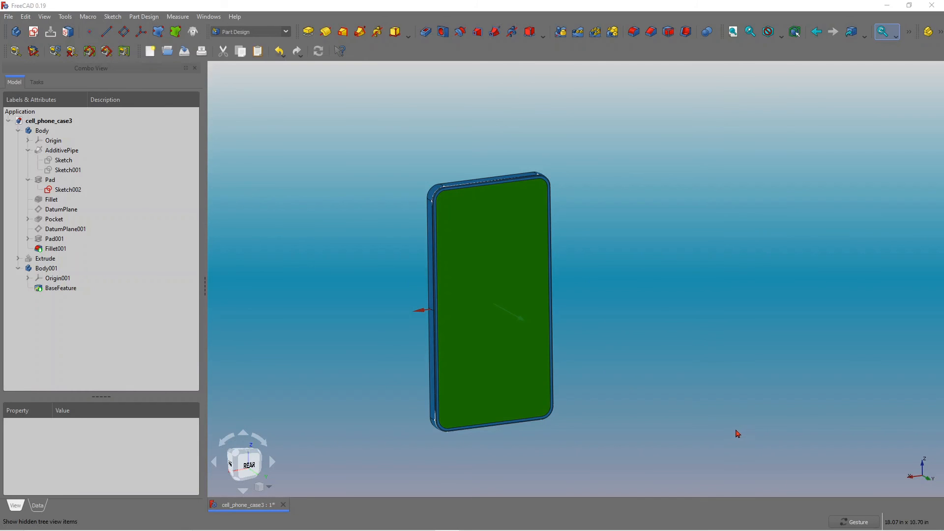
drag(653, 438, 666, 423)
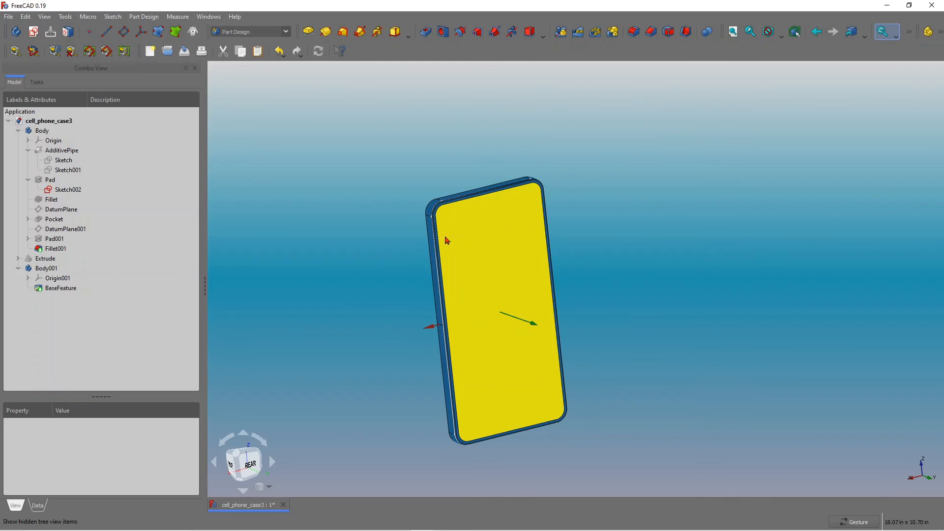
click(485, 258)
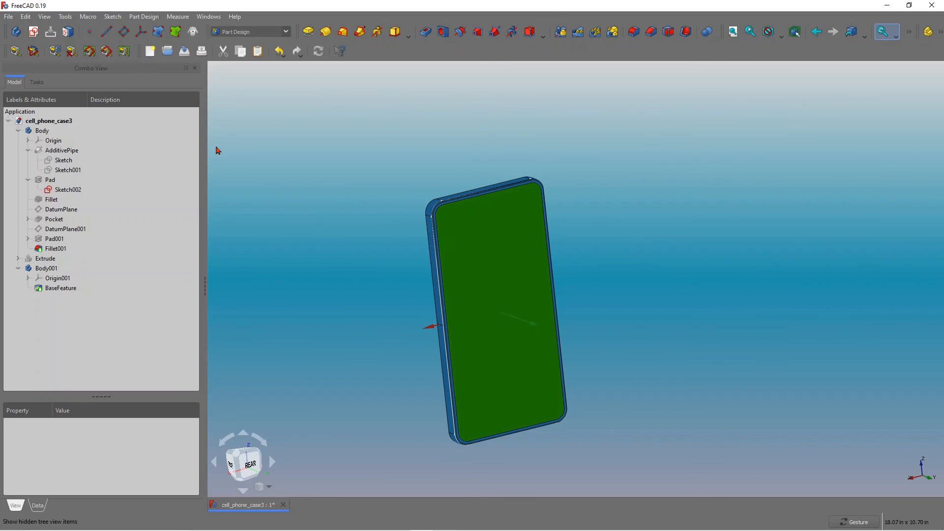
click(42, 131)
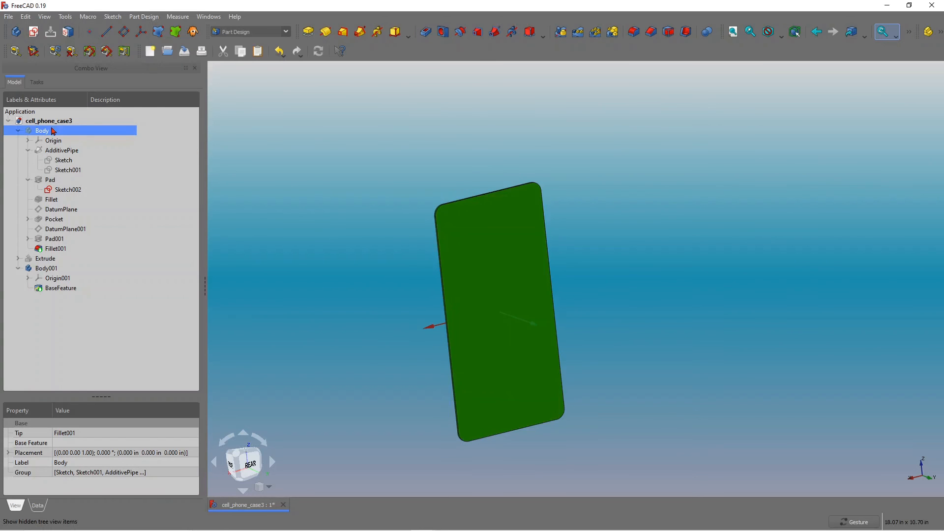
scroll(472, 284, up, 2)
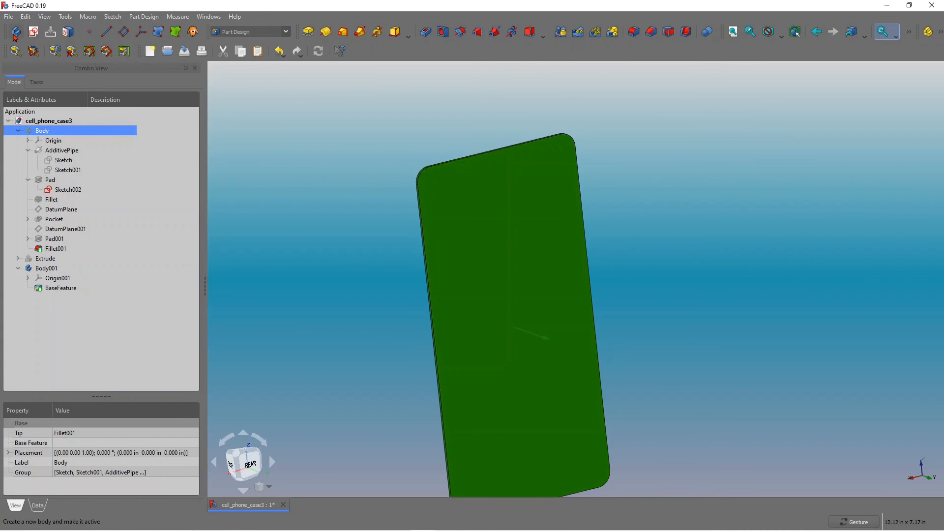
click(14, 33)
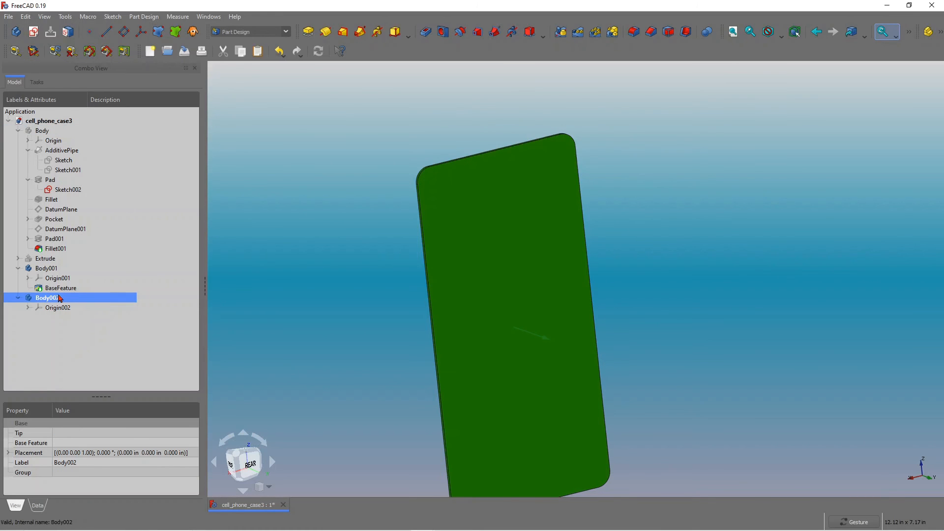
click(522, 294)
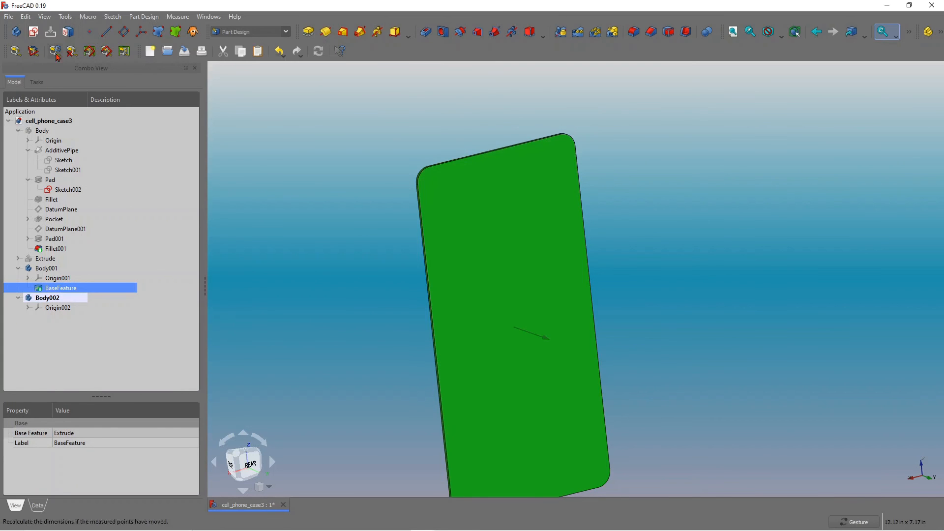
click(33, 32)
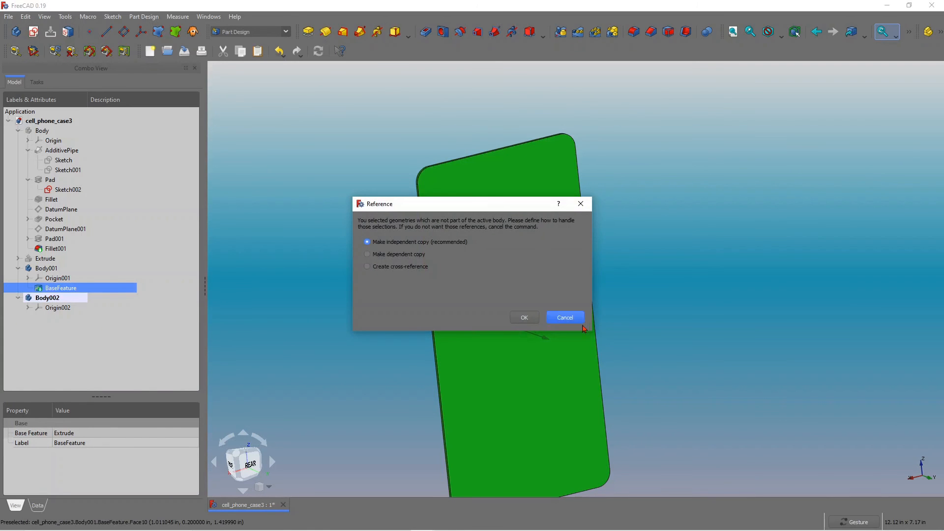
click(524, 318)
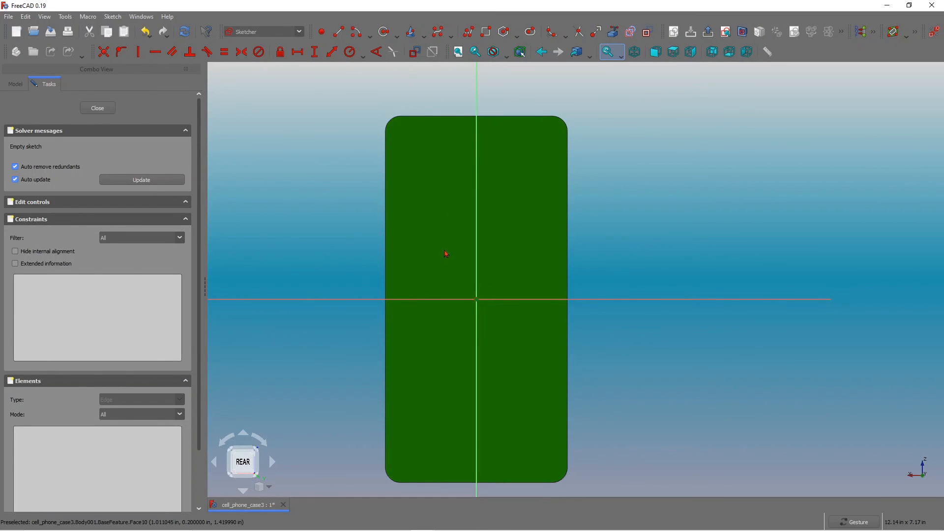
Sketch two concentric hexagons near the upper-left corner of the face.
scroll(331, 102, up, 2)
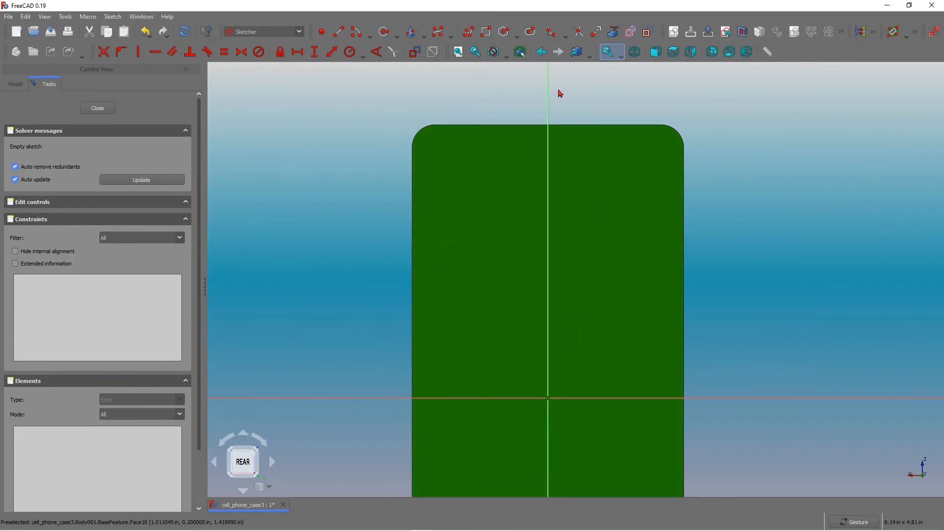
click(397, 35)
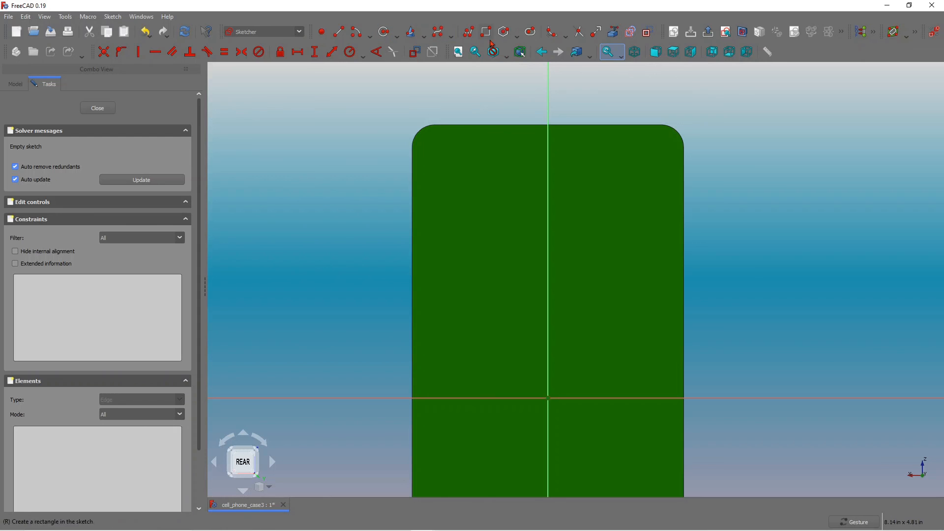
click(440, 146)
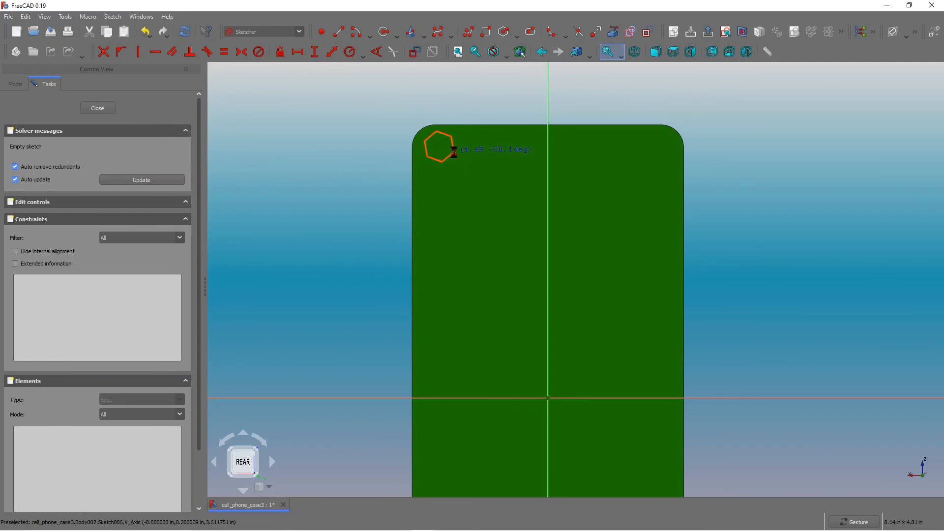
click(453, 151)
scroll(398, 101, up, 3)
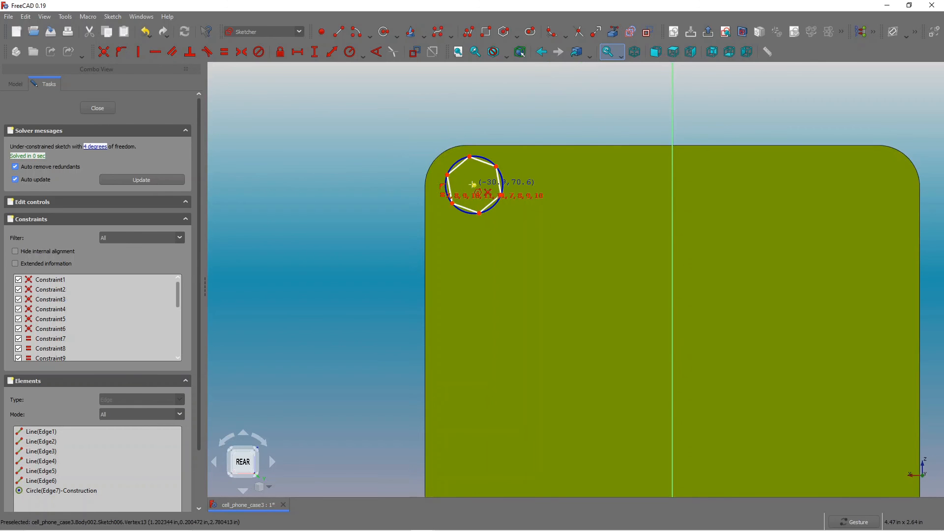
click(474, 185)
click(484, 169)
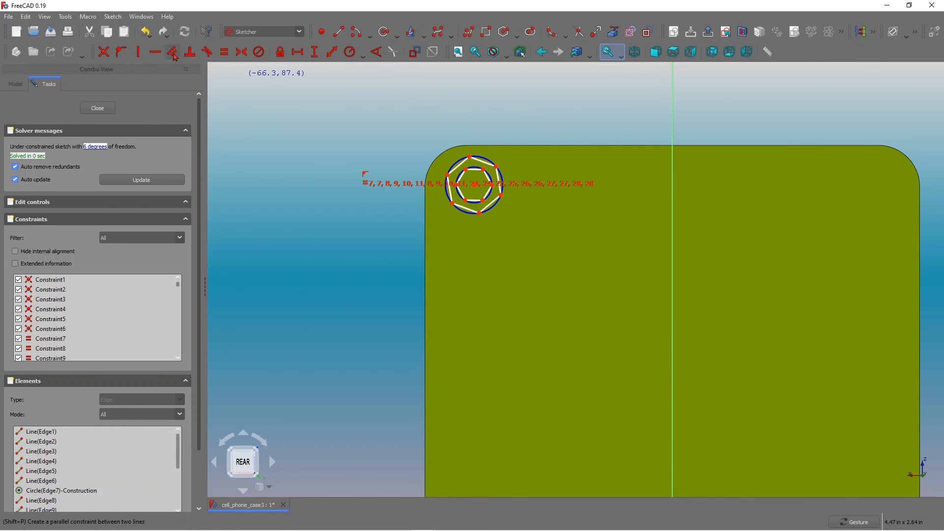
Make an inner hexagon edge parallel to the outer hexagon and constrain the outer hexagon's left edge vertical.
scroll(445, 158, up, 3)
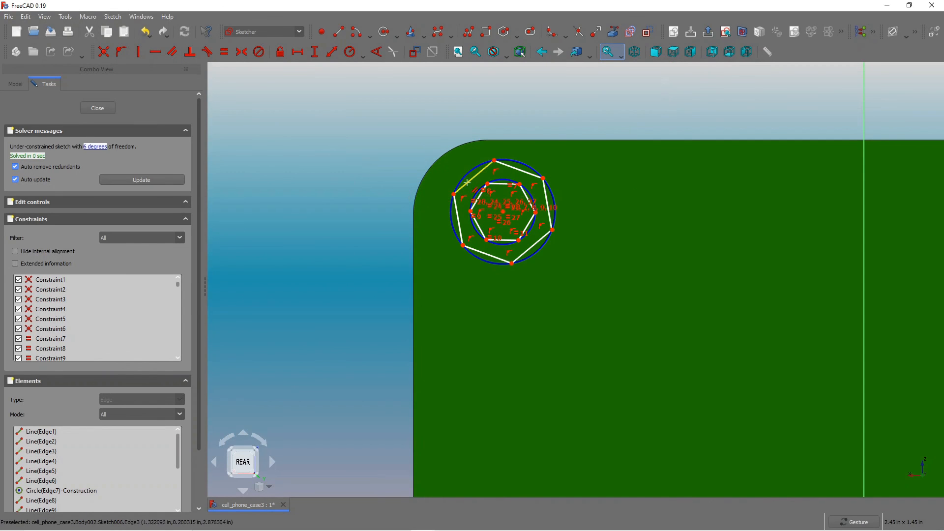
click(467, 183)
scroll(475, 198, up, 3)
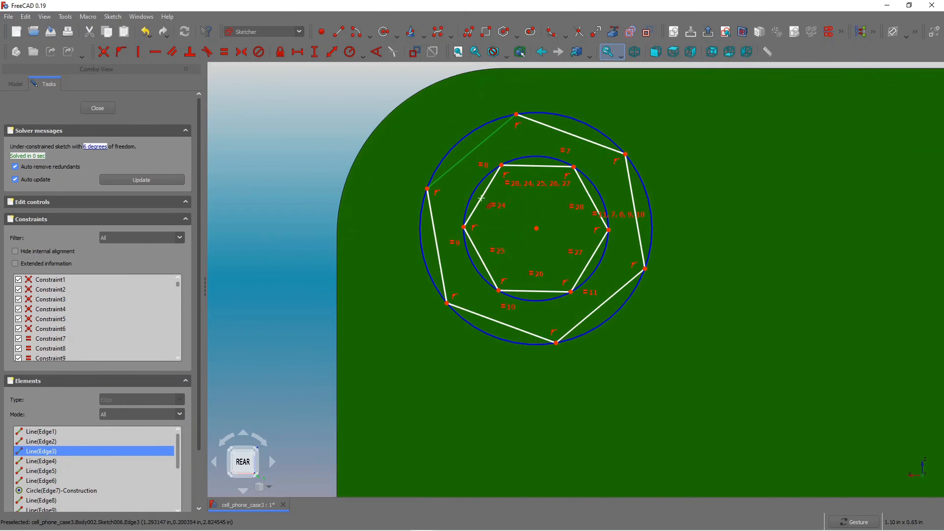
click(481, 198)
key(p)
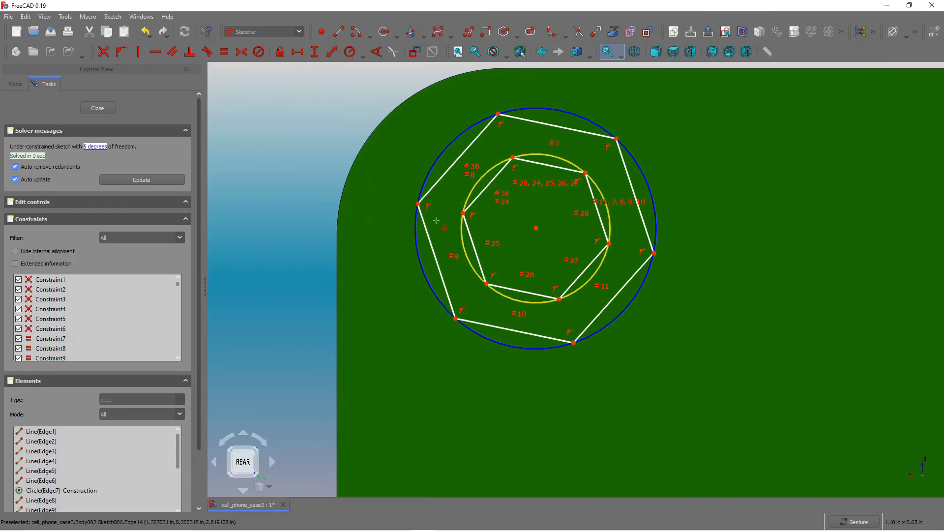
key(v)
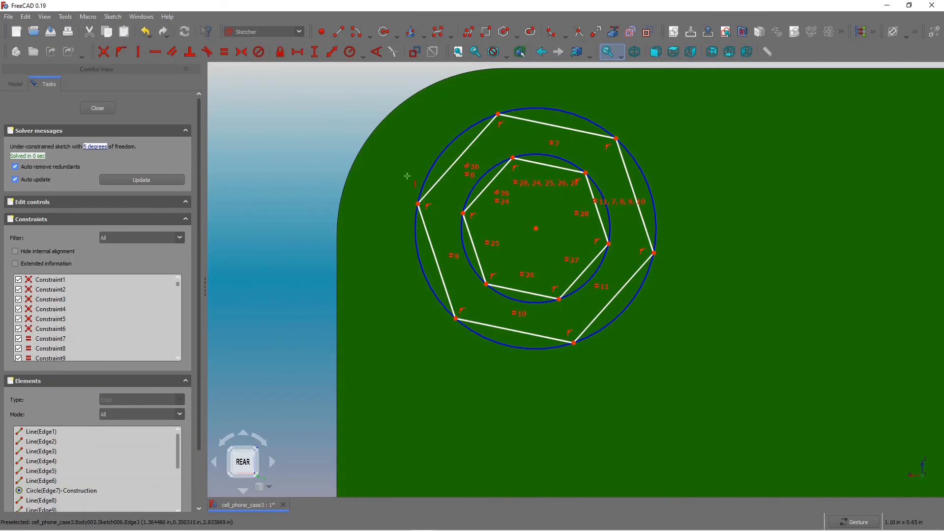
click(451, 167)
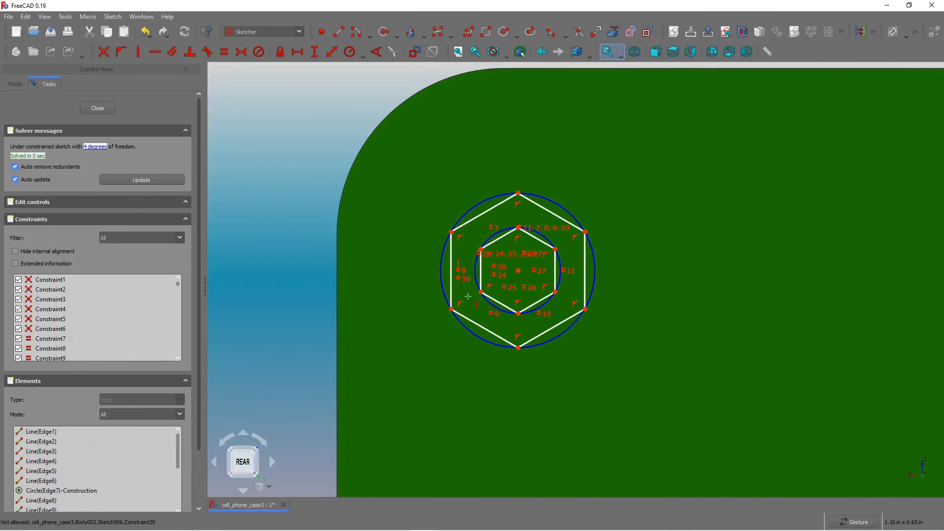
scroll(448, 339, up, 3)
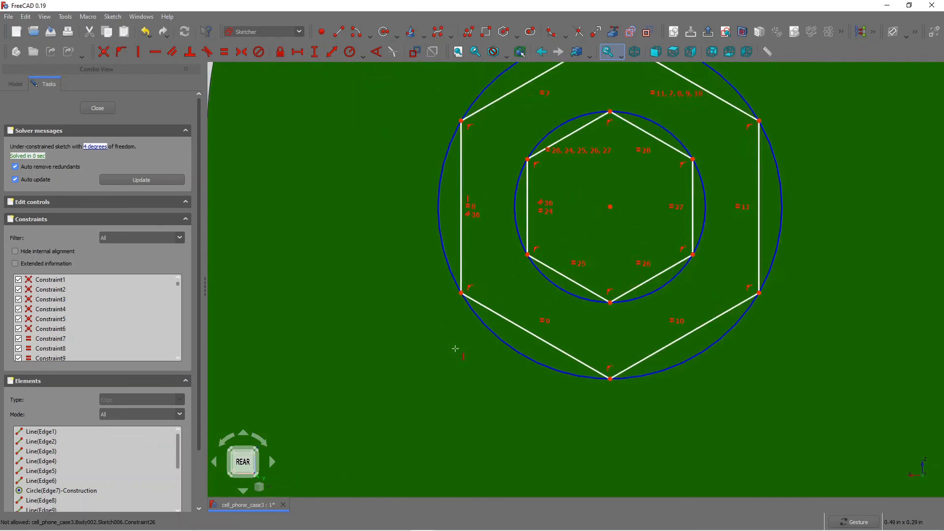
Add a vertical distance constraint between the outer hexagon's top and bottom vertices, accepting the default length.
scroll(491, 349, down, 3)
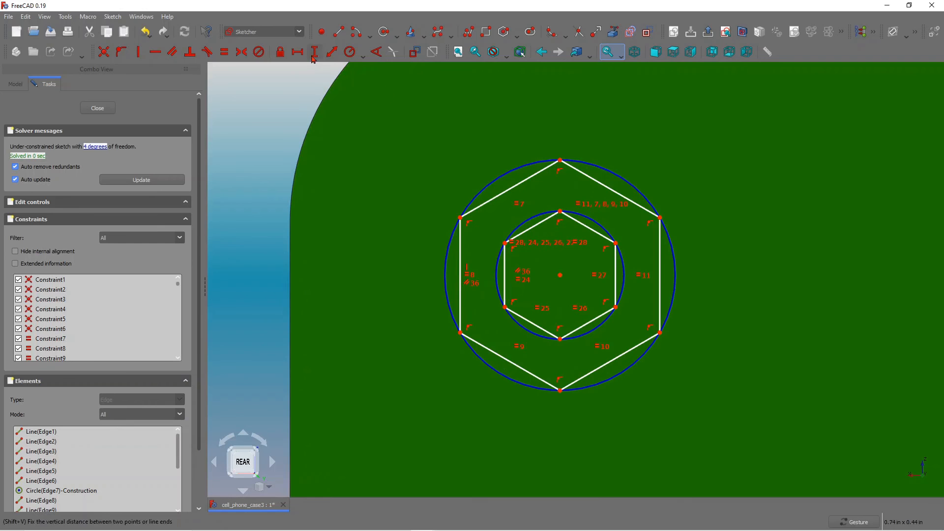
click(560, 160)
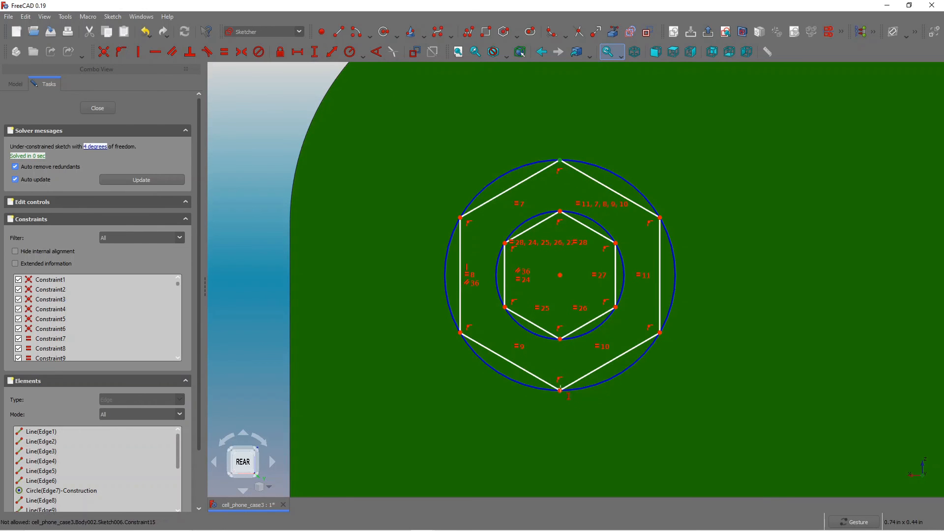
click(560, 391)
key(i)
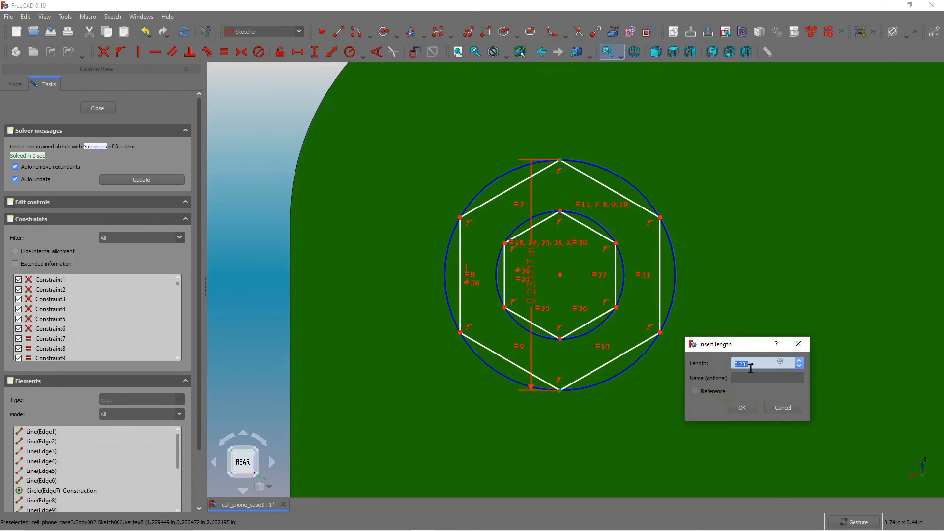
click(747, 403)
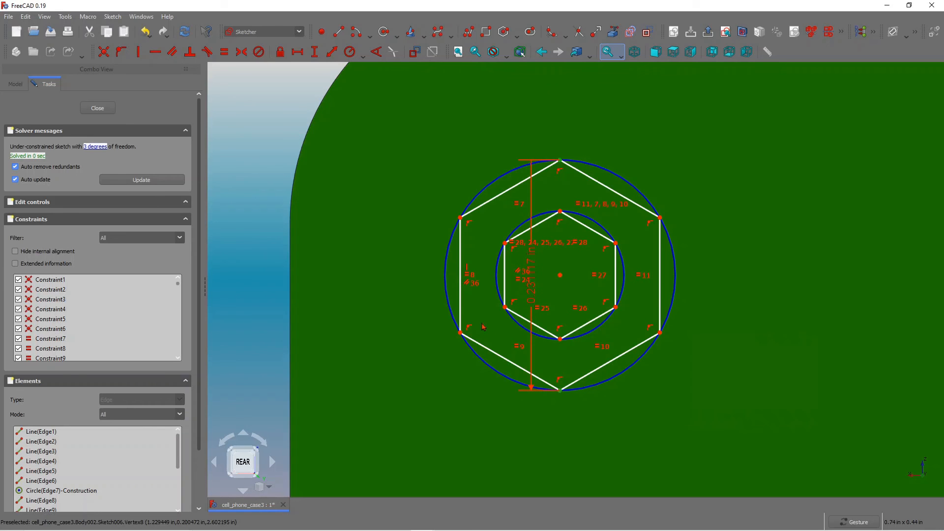
Add a vertical distance constraint between the inner hexagon's top and bottom vertices.
click(560, 211)
click(560, 338)
key(i)
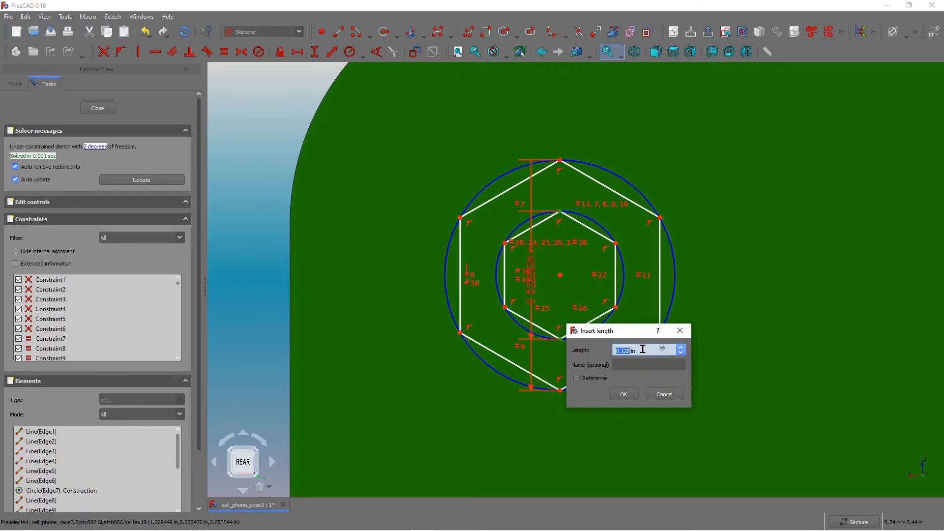
text(1)
click(623, 394)
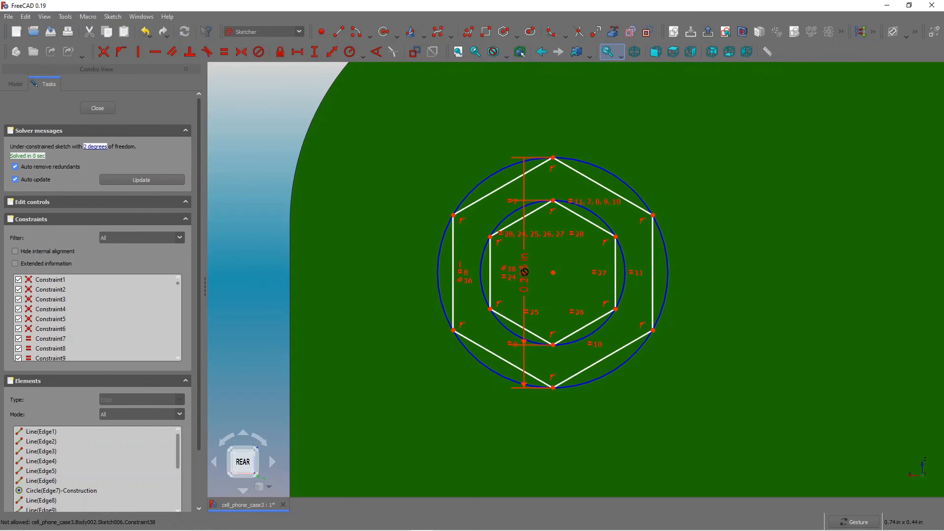
Set the outer hexagon's vertical distance constraint to 0.18 in.
drag(529, 278, 721, 347)
double_click(718, 305)
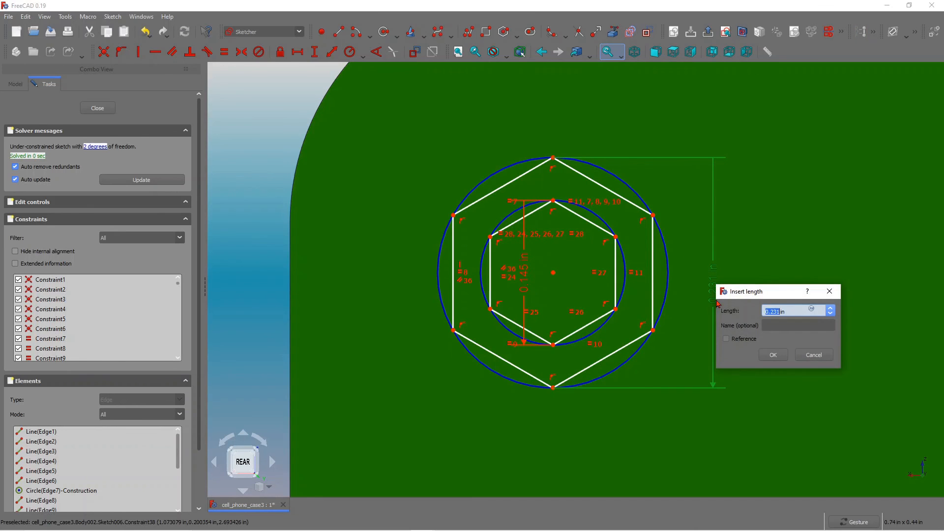
text(0)
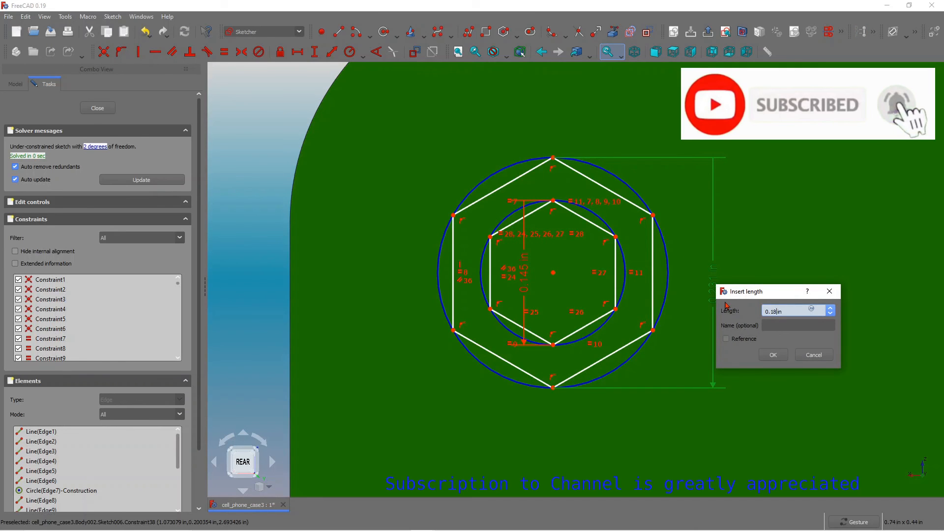
click(780, 358)
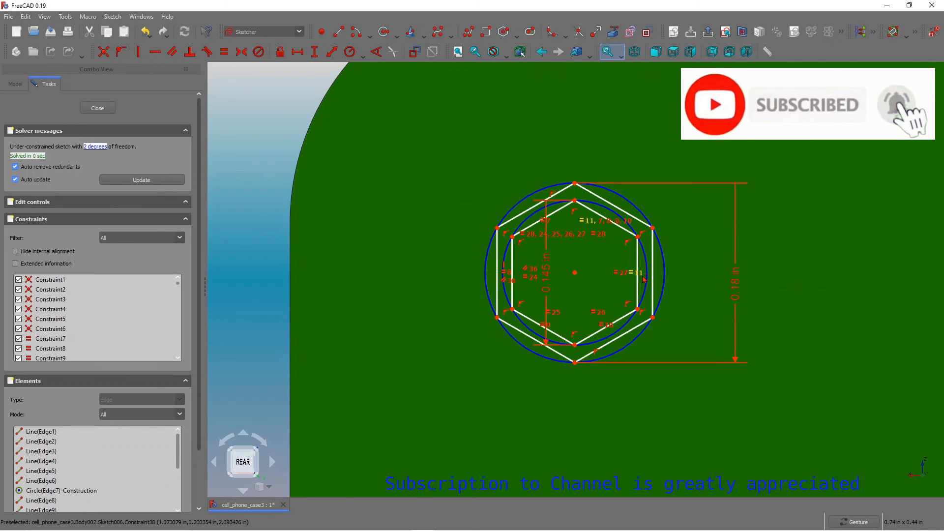
Close the hexagon sketch.
scroll(589, 278, down, 3)
scroll(590, 278, down, 2)
scroll(583, 290, up, 1)
scroll(575, 305, down, 3)
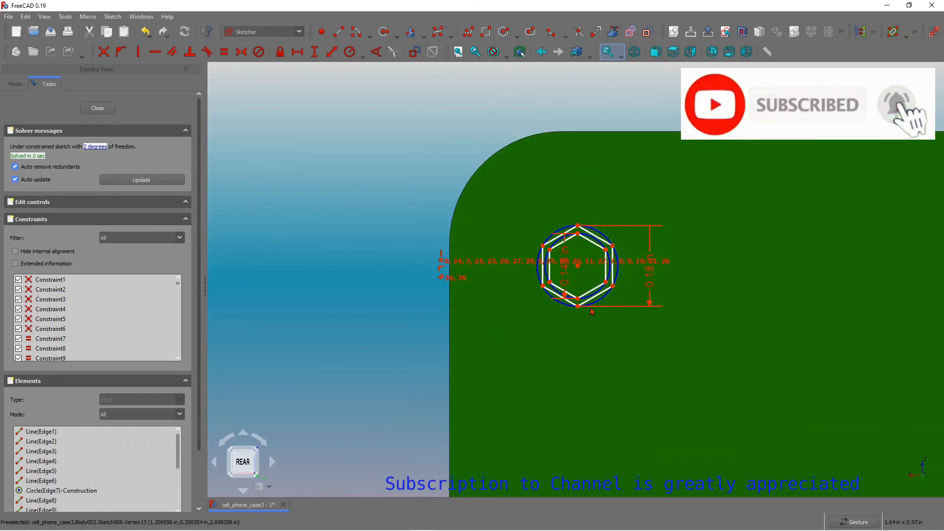
scroll(574, 308, up, 3)
scroll(615, 192, up, 3)
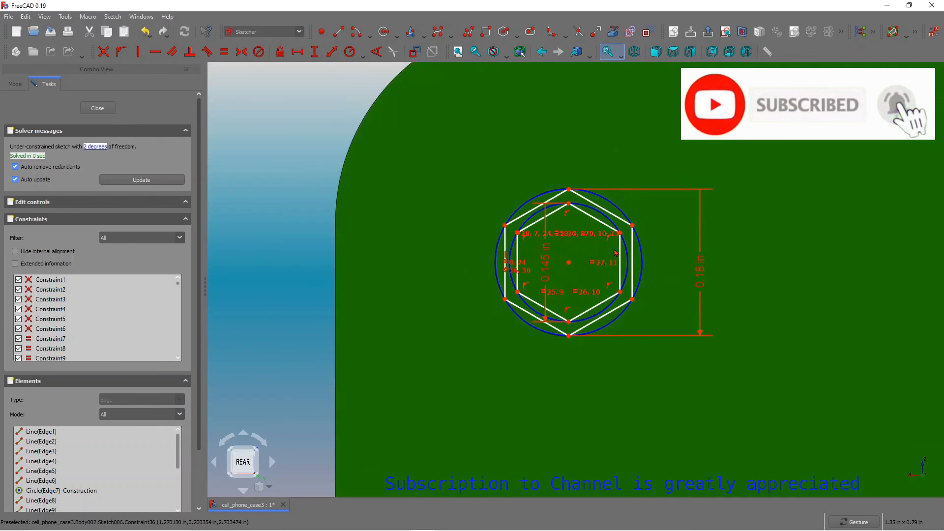
scroll(529, 338, down, 3)
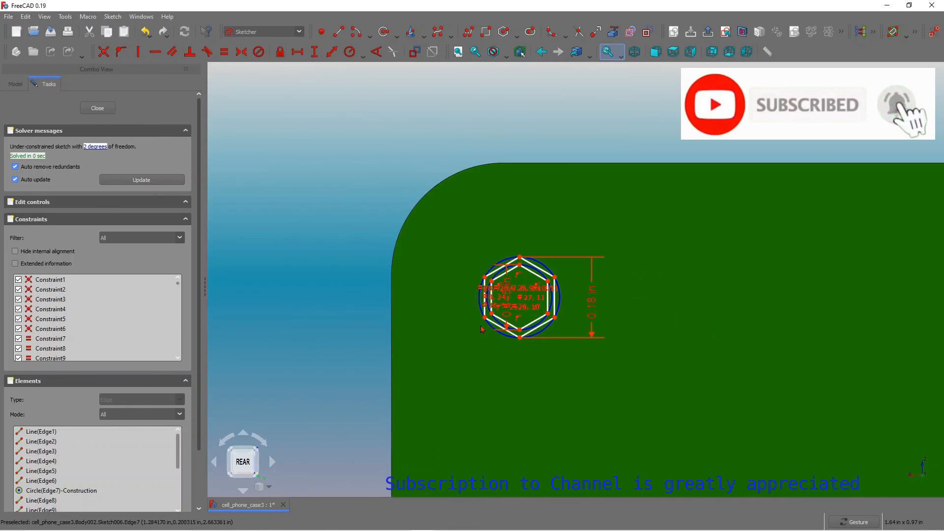
scroll(505, 353, up, 2)
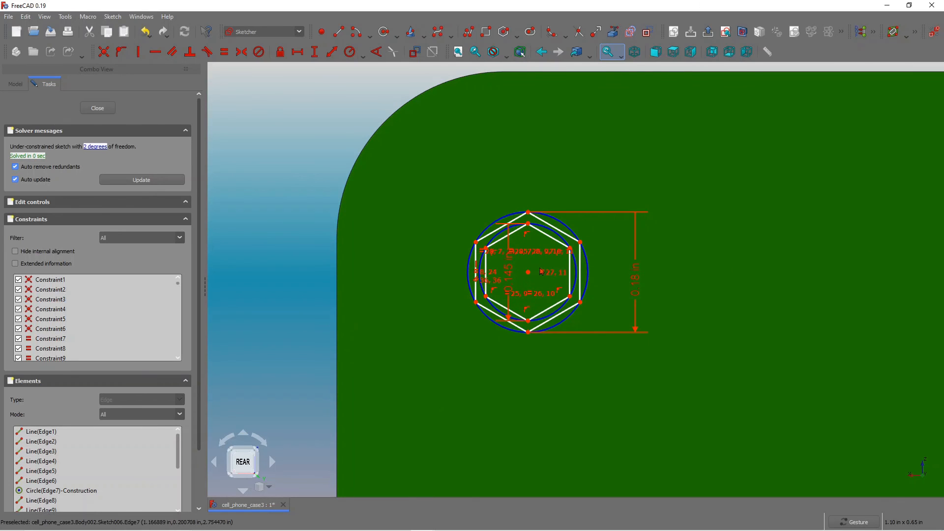
click(97, 109)
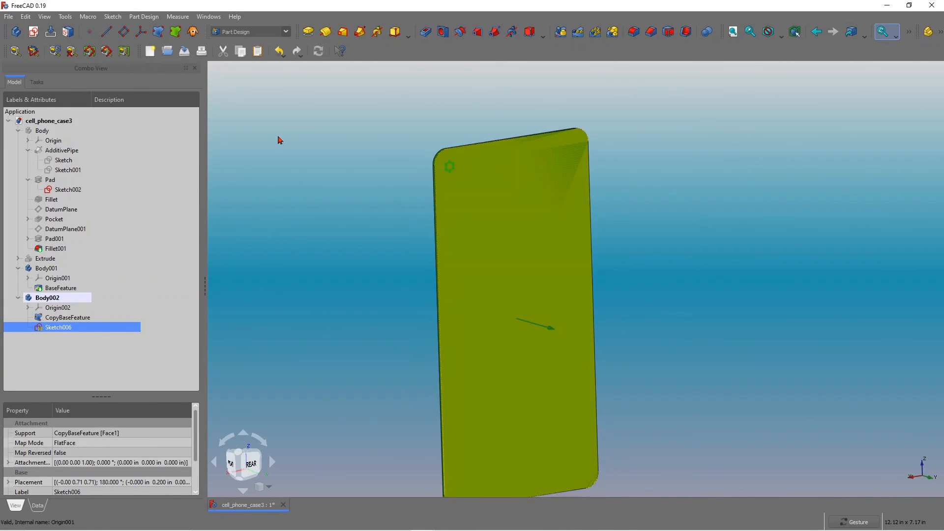
Pad the hexagon sketch with type Two dimensions and a length of 0.025 in.
scroll(278, 139, up, 3)
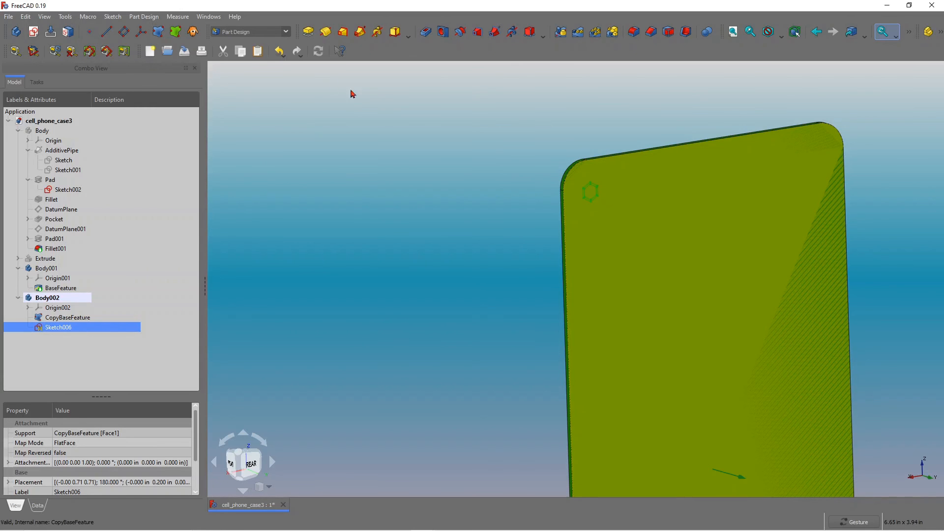
click(309, 32)
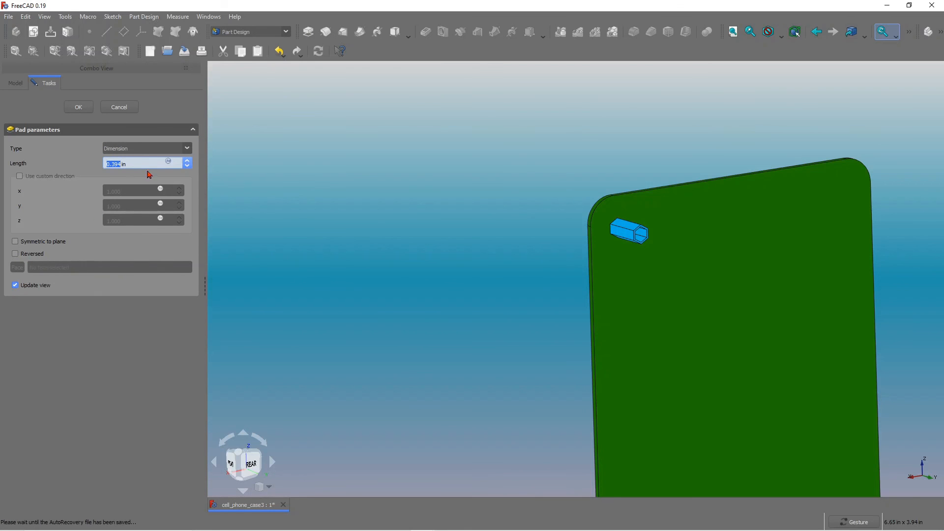
click(187, 148)
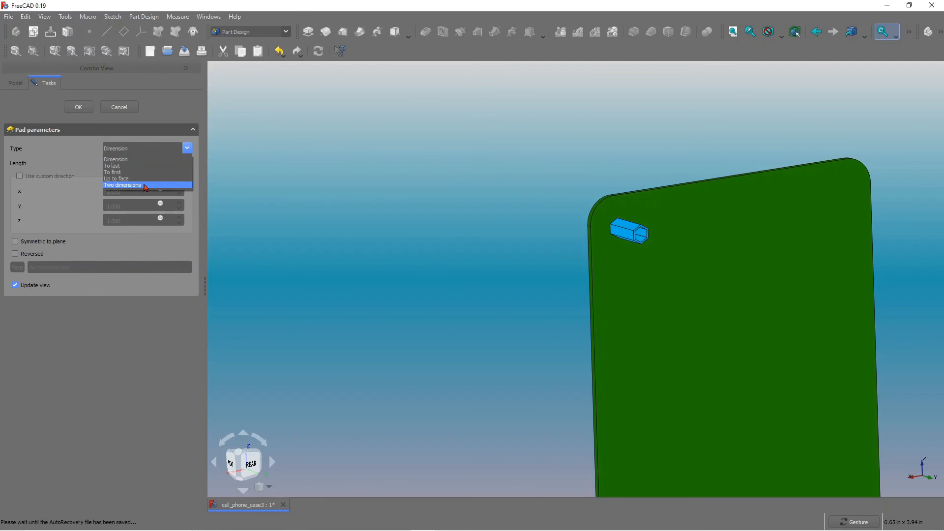
click(145, 185)
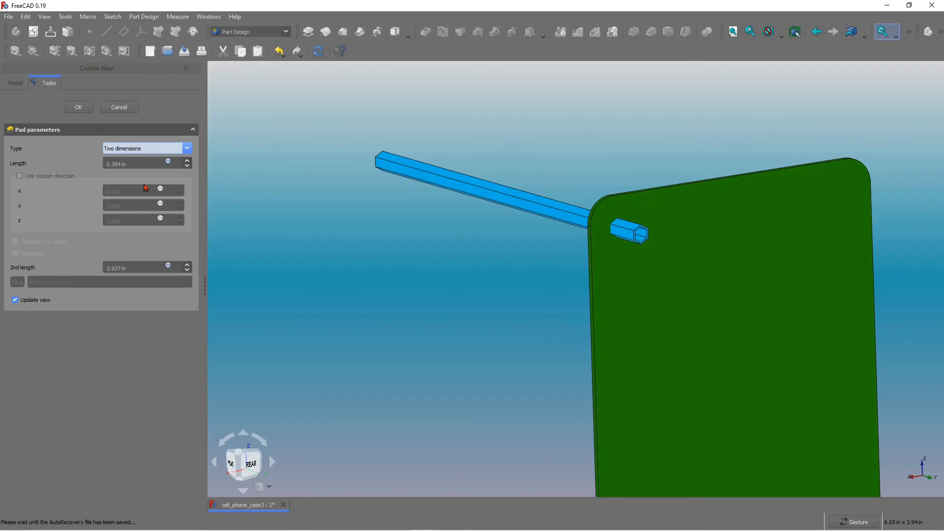
click(189, 150)
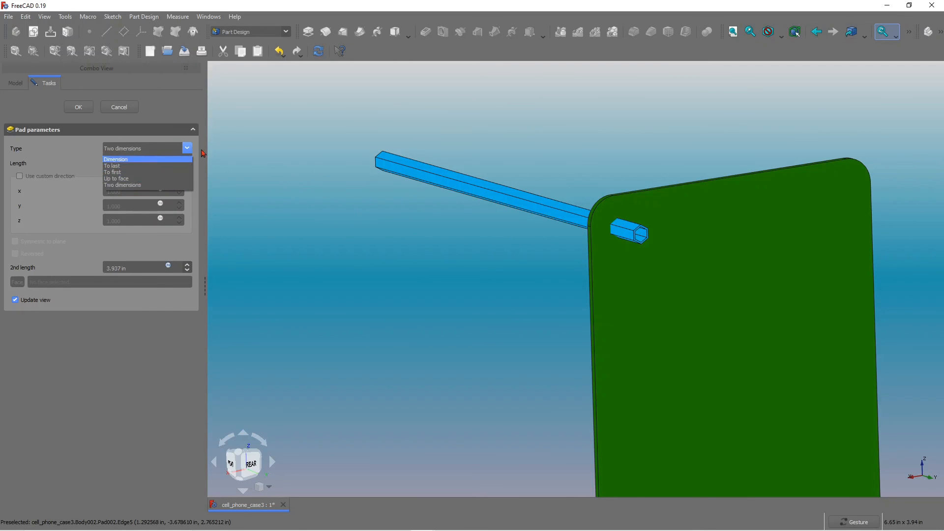
click(260, 184)
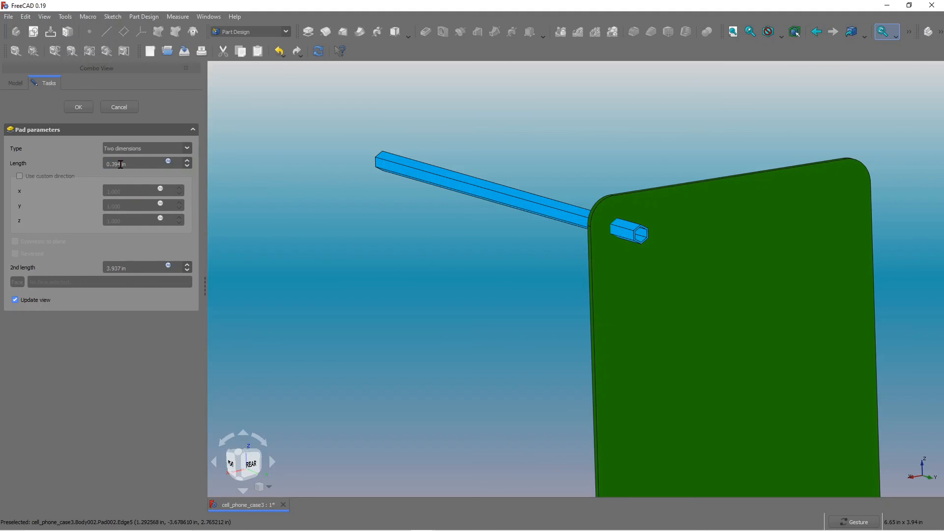
double_click(121, 164)
text(0.)
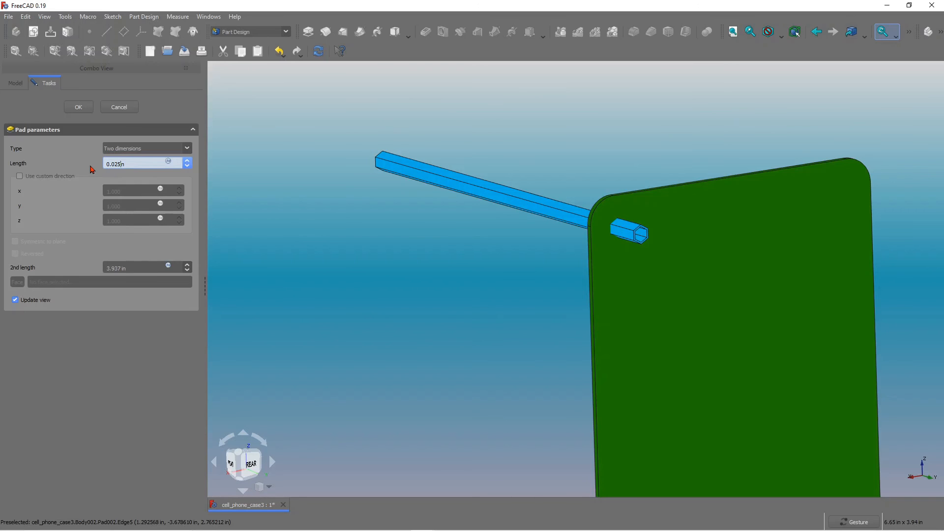
key(Return)
Edit the hexagon pad and set its 2nd length to 0.025 in.
scroll(617, 228, up, 3)
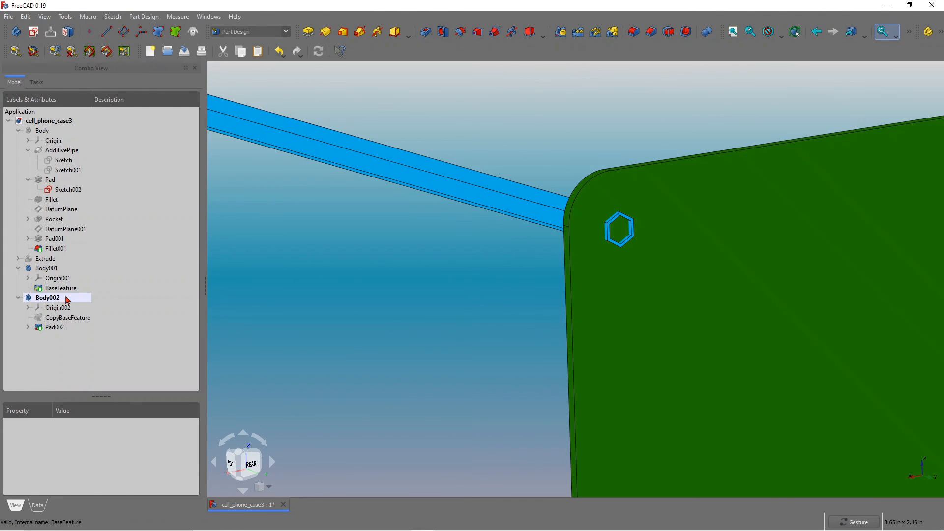
double_click(57, 328)
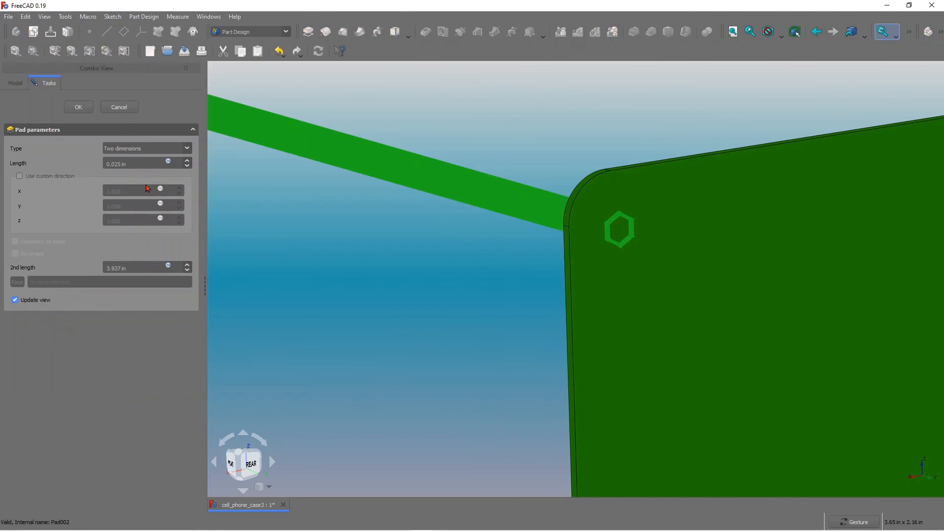
click(120, 266)
drag(123, 266, 84, 258)
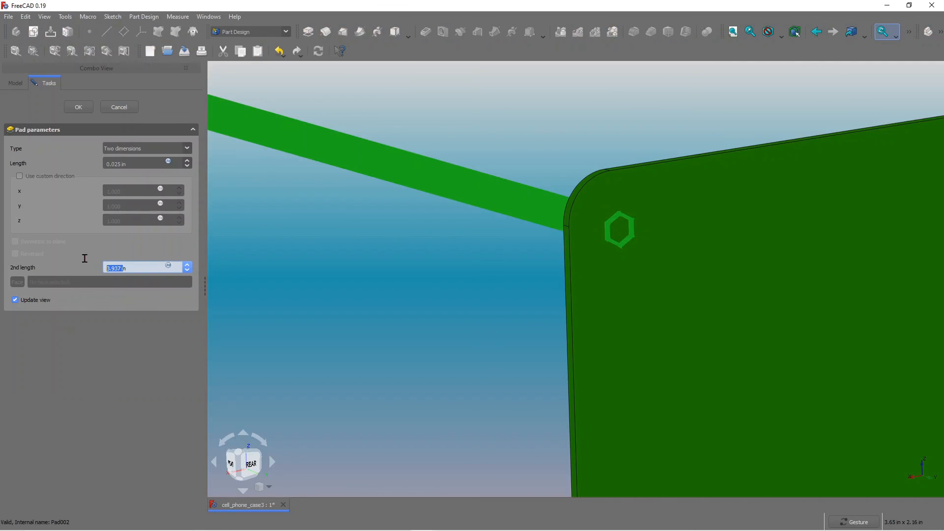
text(0)
key(Return)
Inspect the padded hexagon on the face from the side and rear views.
mouse_move(636, 231)
mouse_down()
mouse_move(669, 241)
mouse_move(642, 227)
mouse_up()
scroll(590, 240, down, 5)
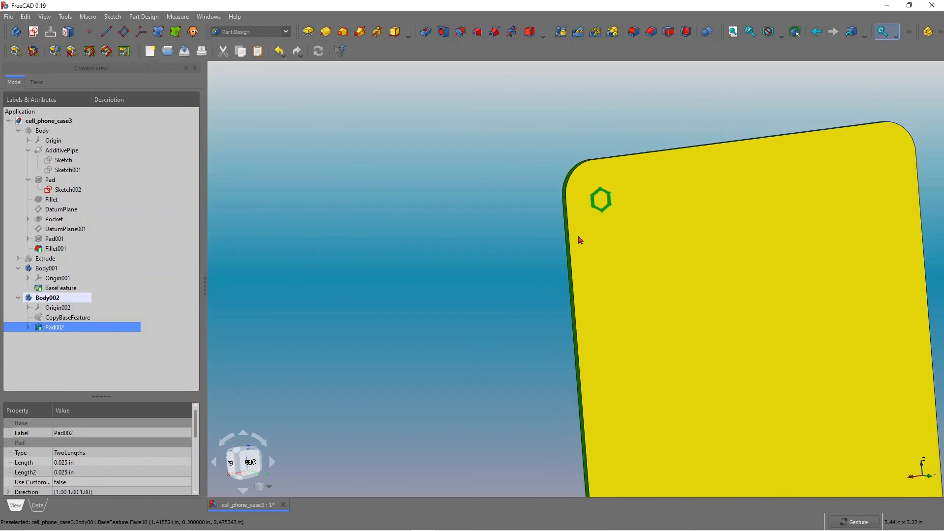
drag(680, 255, 707, 250)
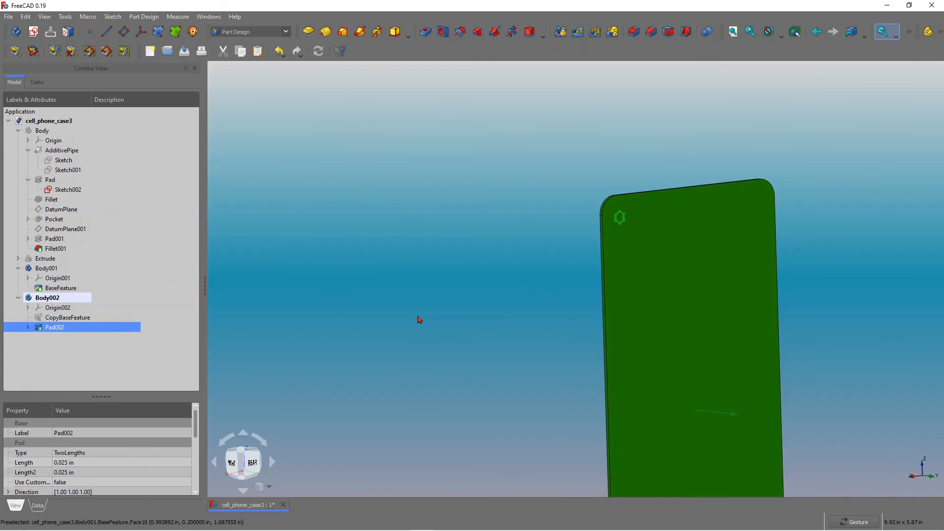
key(v)
key(3)
drag(637, 318, 755, 322)
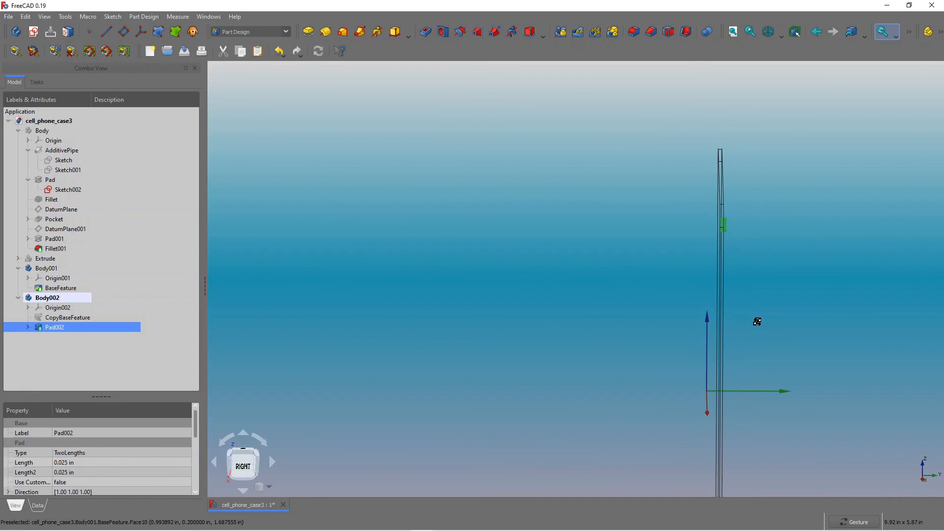
click(245, 466)
scroll(724, 194, up, 5)
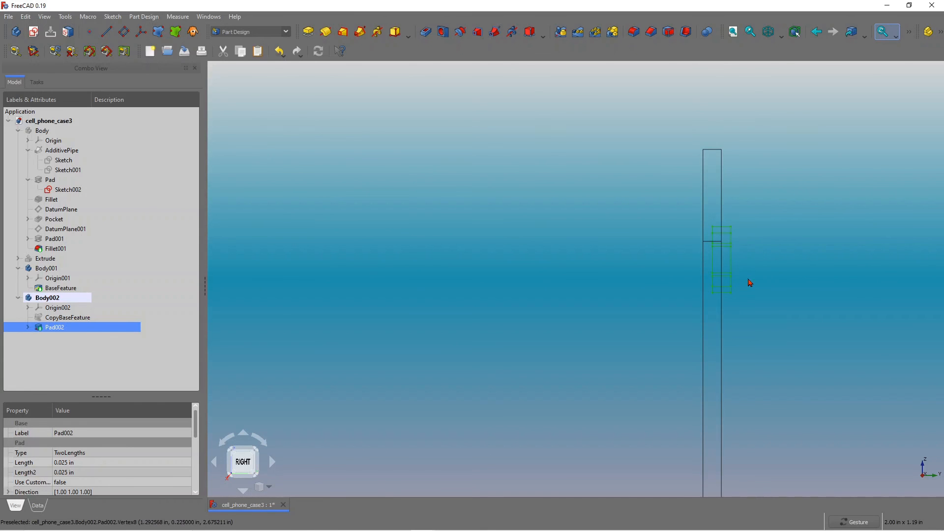
drag(765, 282, 554, 299)
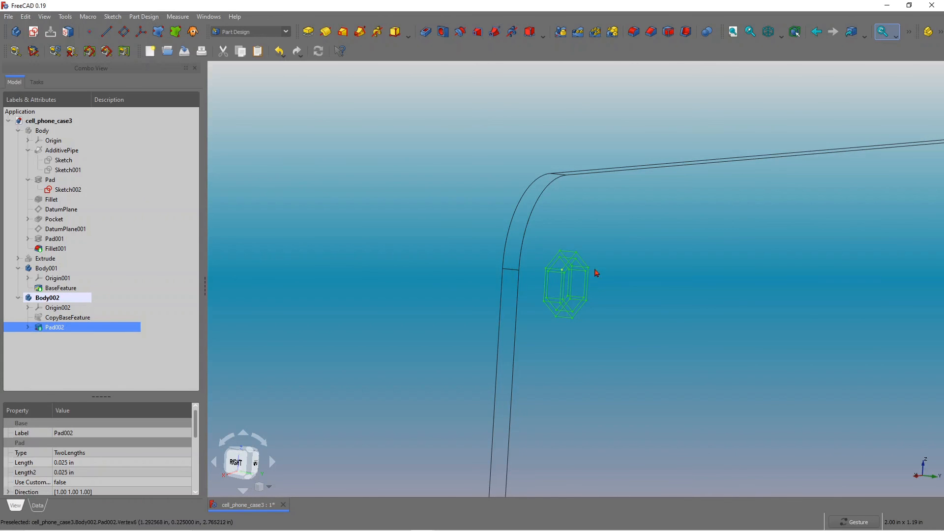
drag(594, 274, 499, 371)
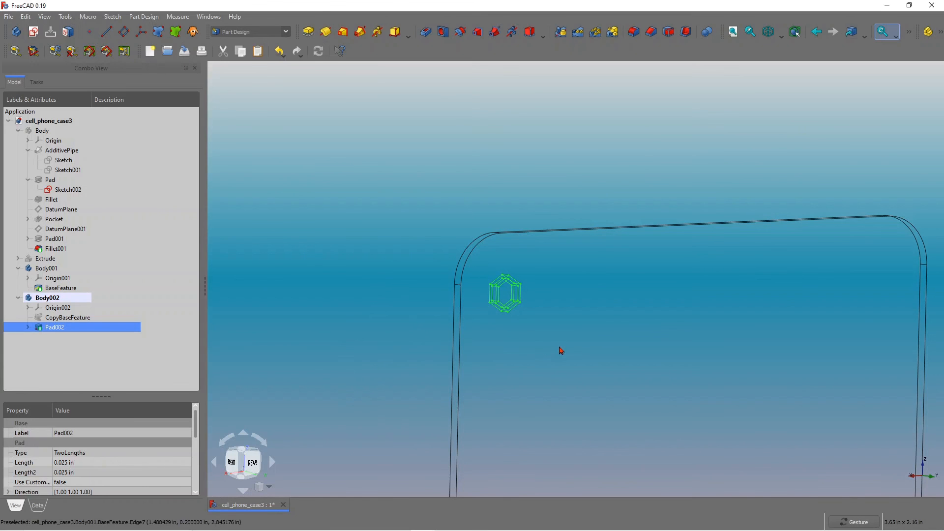
scroll(558, 318, down, 2)
scroll(553, 331, up, 3)
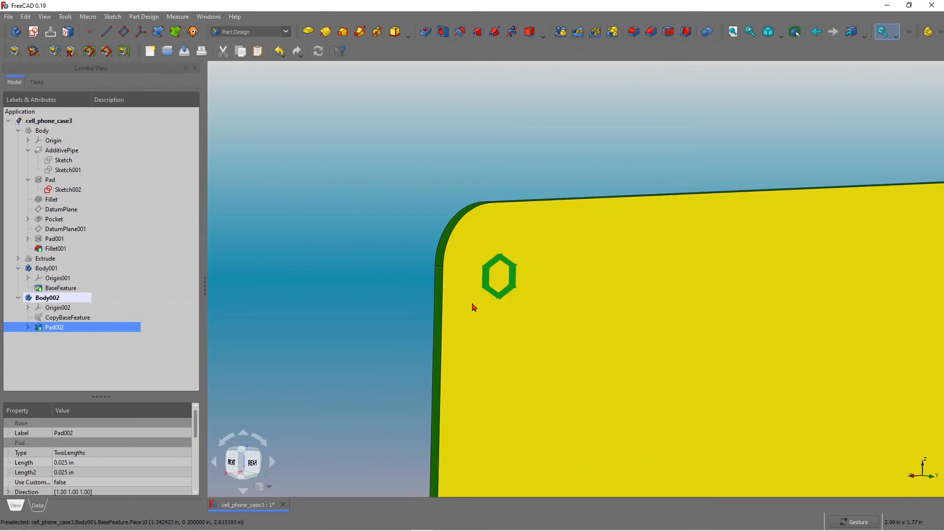
scroll(470, 307, down, 4)
scroll(522, 339, up, 2)
scroll(428, 342, down, 2)
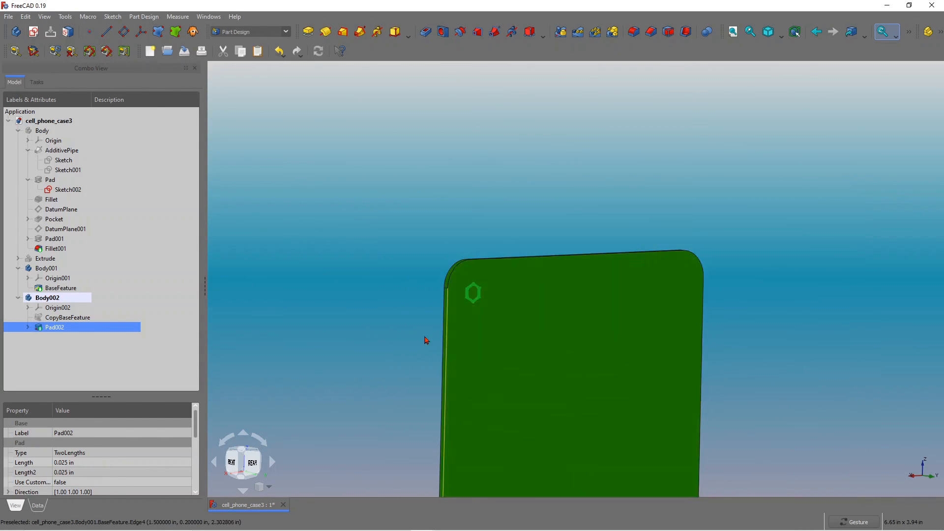
scroll(553, 320, up, 3)
drag(553, 309, 509, 306)
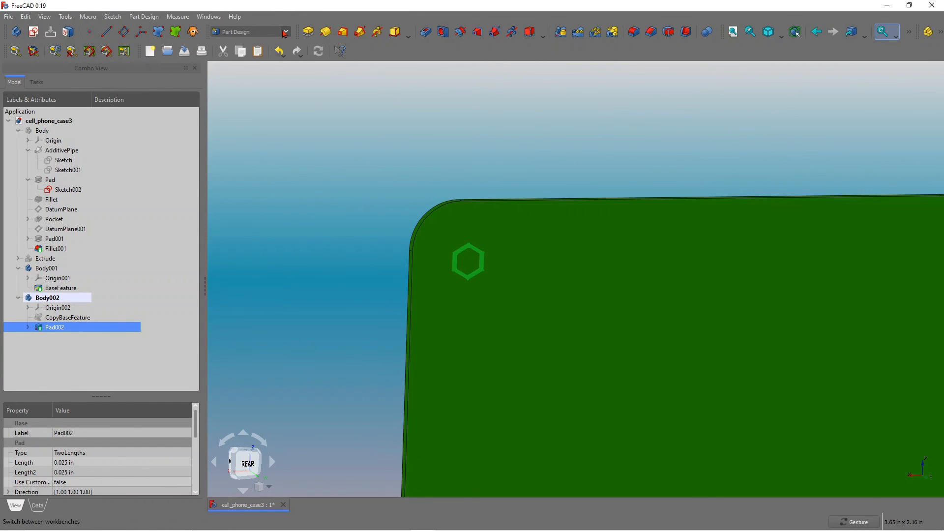
Switch to the Draft workbench.
click(285, 32)
click(239, 52)
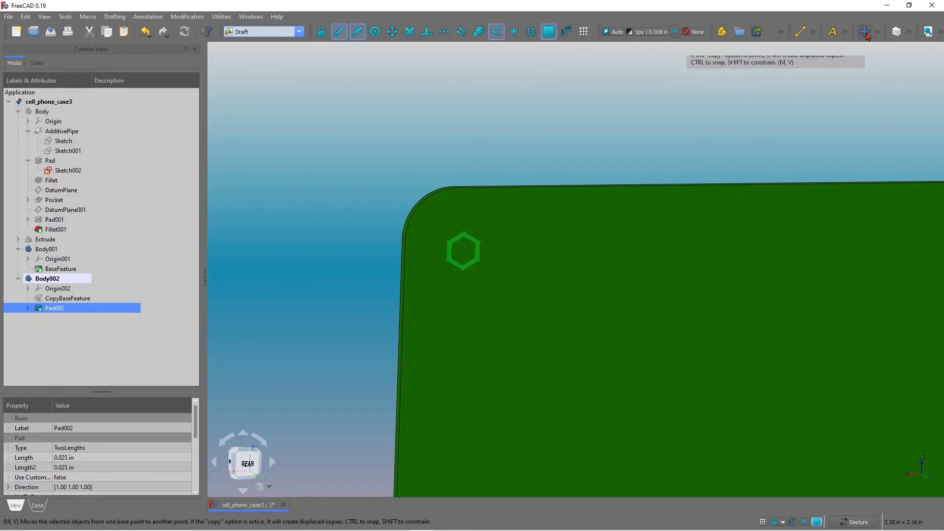
Create an orthogonal Draft array of the hexagon pad with 14 X, 1 Y and 29 Z elements and an X interval of 0.210 in.
click(865, 34)
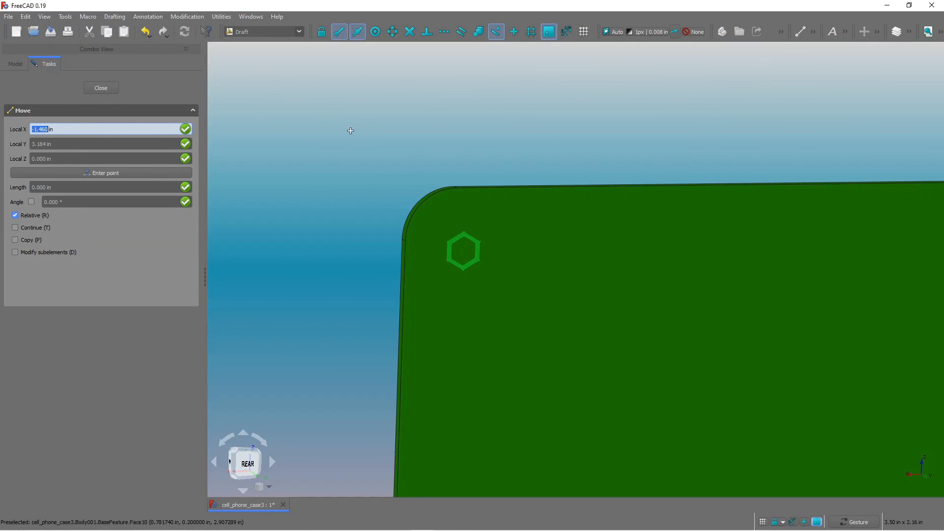
click(96, 91)
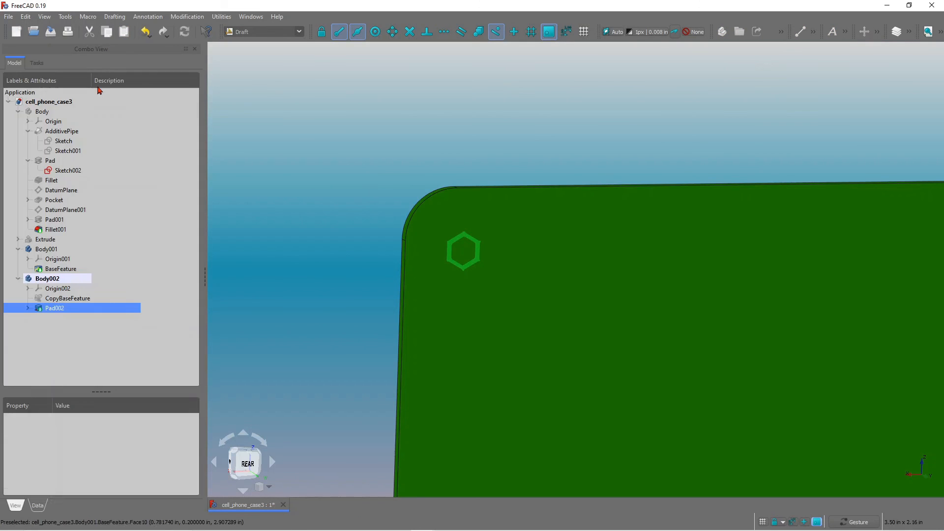
click(877, 32)
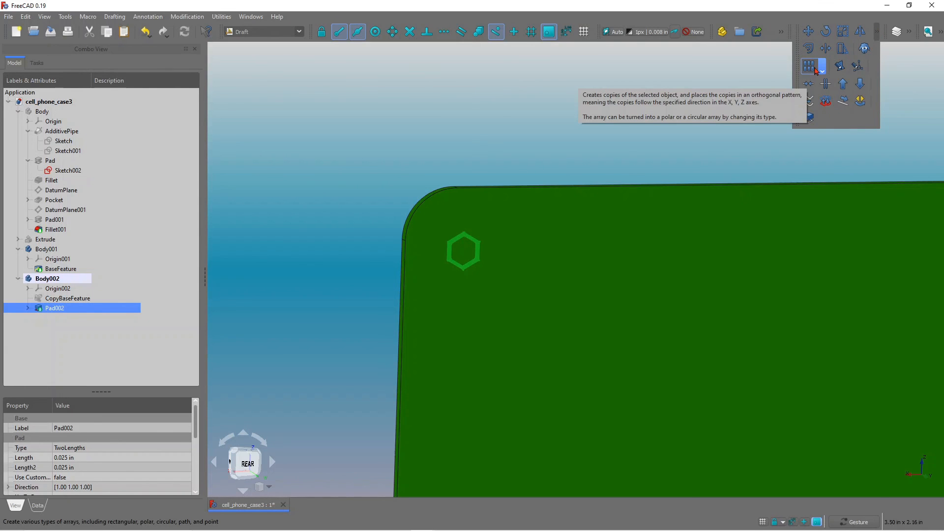
click(821, 72)
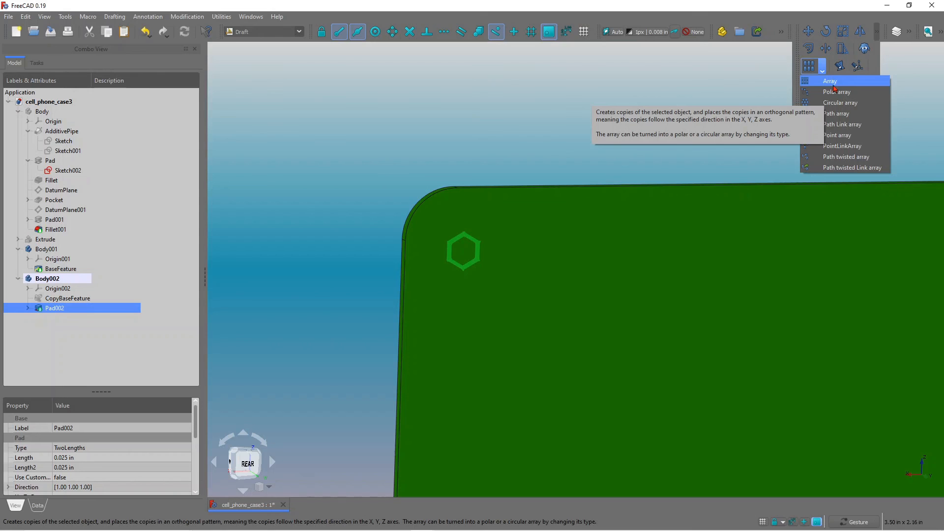
click(834, 86)
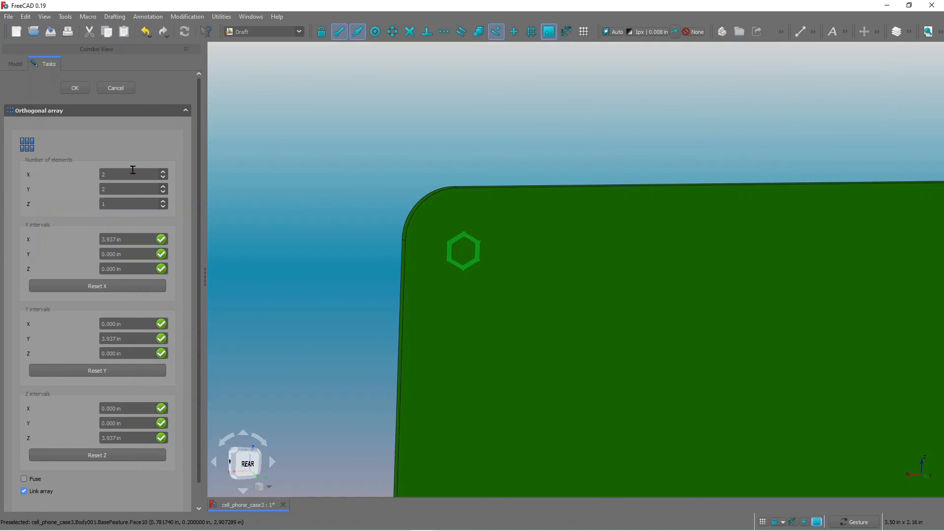
double_click(114, 176)
click(117, 188)
key(BackSpace)
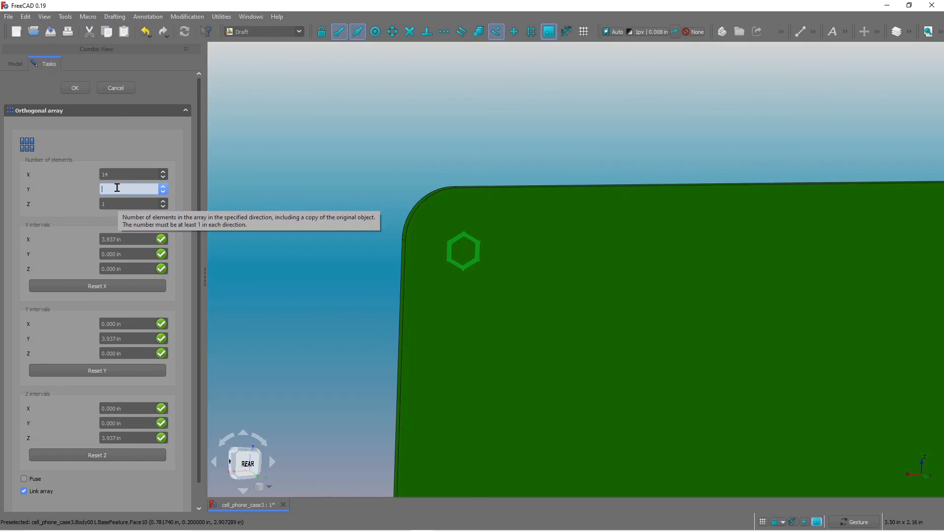
double_click(120, 206)
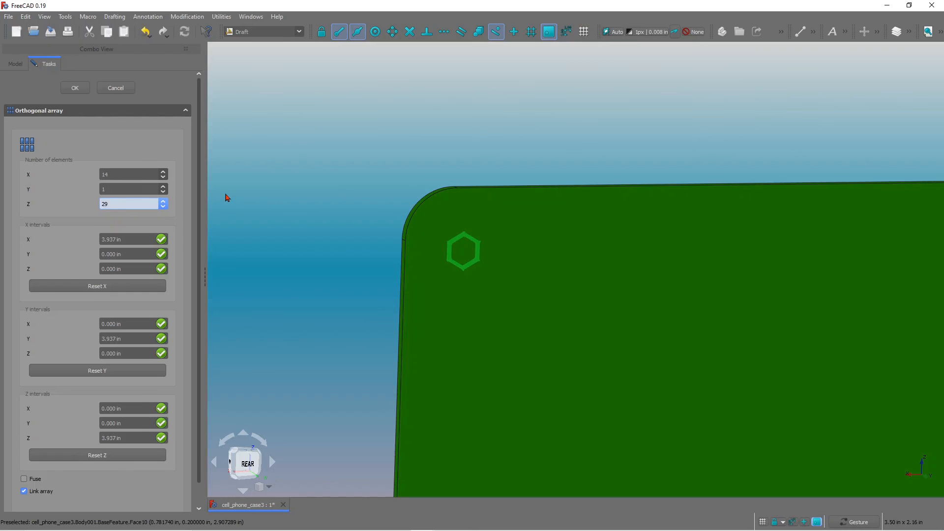
scroll(305, 213, down, 1)
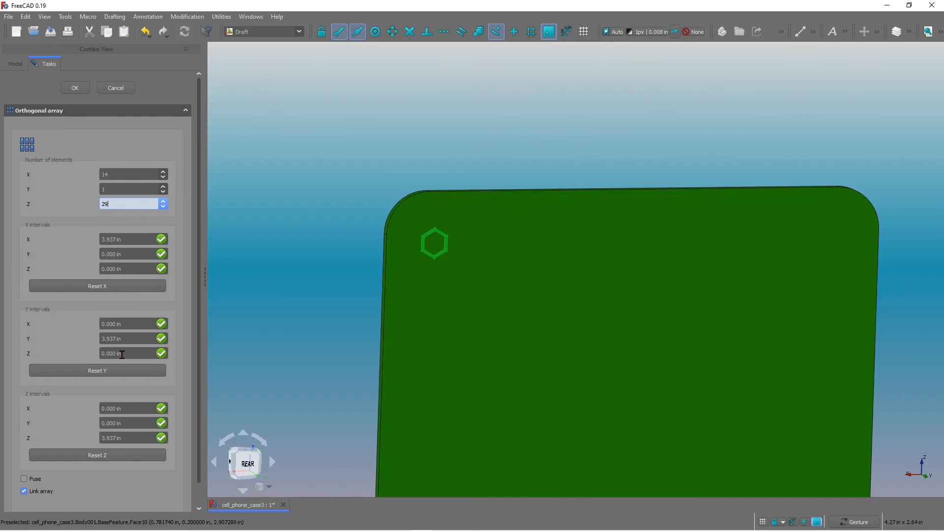
double_click(116, 240)
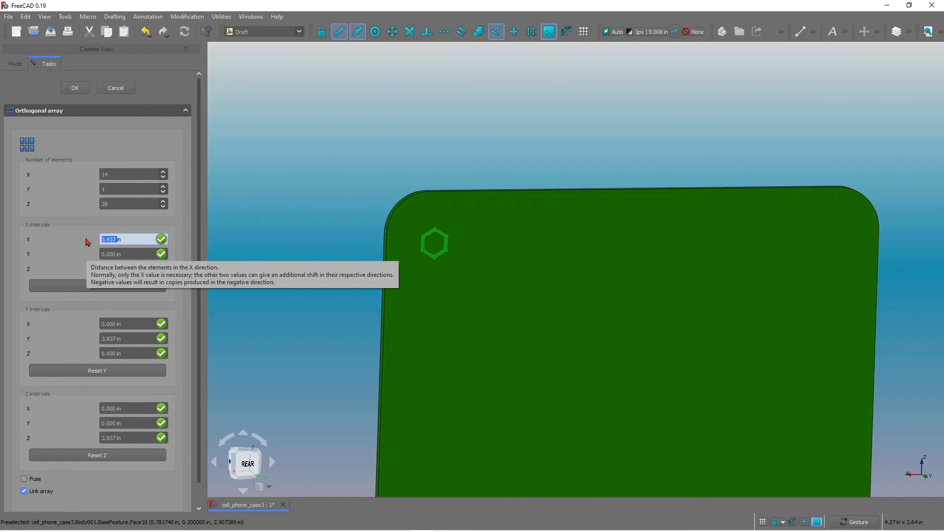
text(0.)
key(Return)
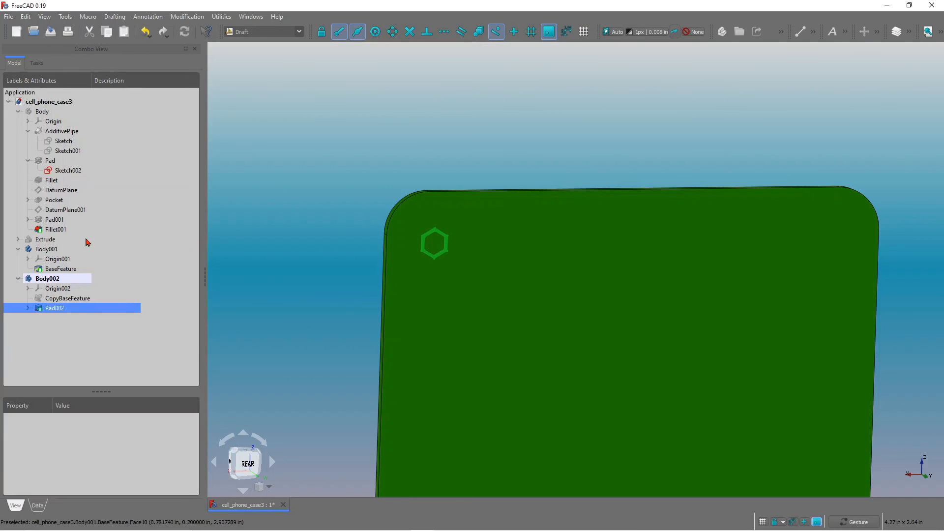
Inspect the new array in the 3D view and expand it in the model tree.
click(77, 318)
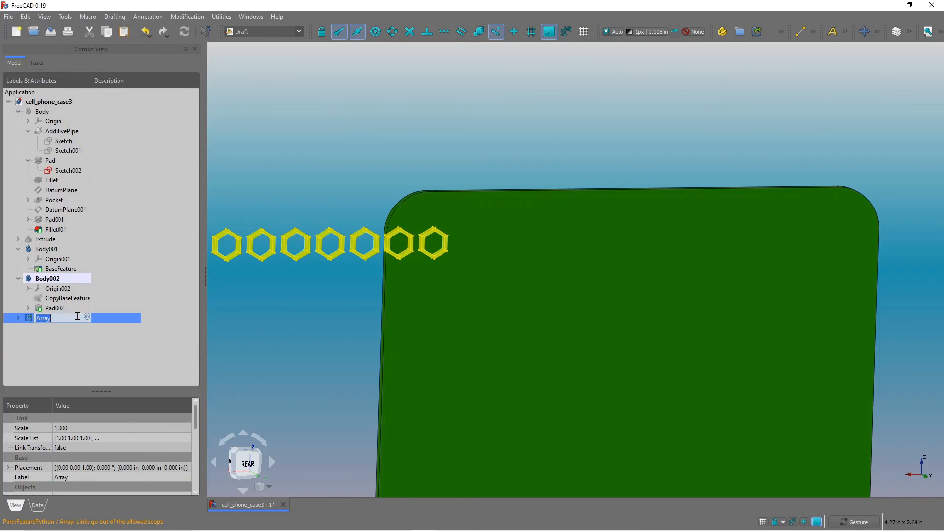
scroll(435, 232, down, 6)
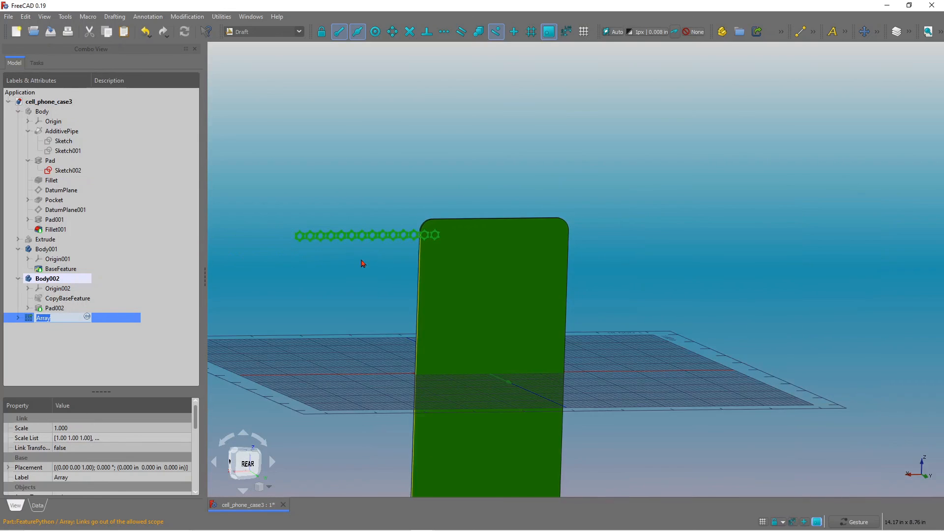
scroll(363, 262, up, 2)
drag(352, 261, 375, 255)
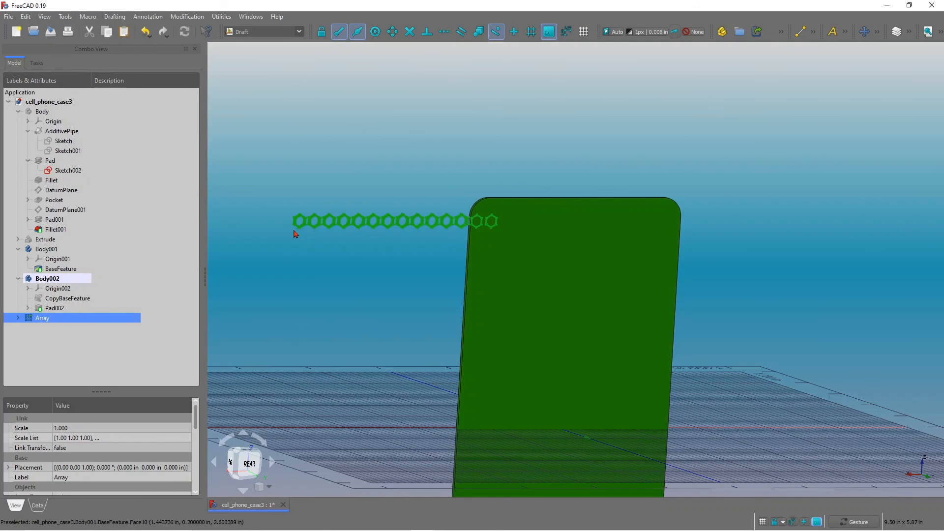
click(18, 318)
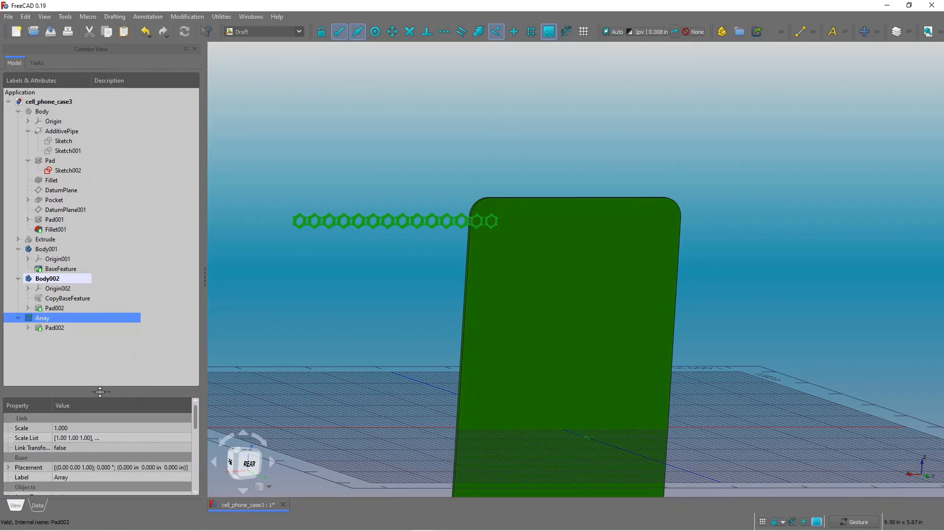
Enlarge the property panel and review the array's properties.
drag(101, 392, 98, 346)
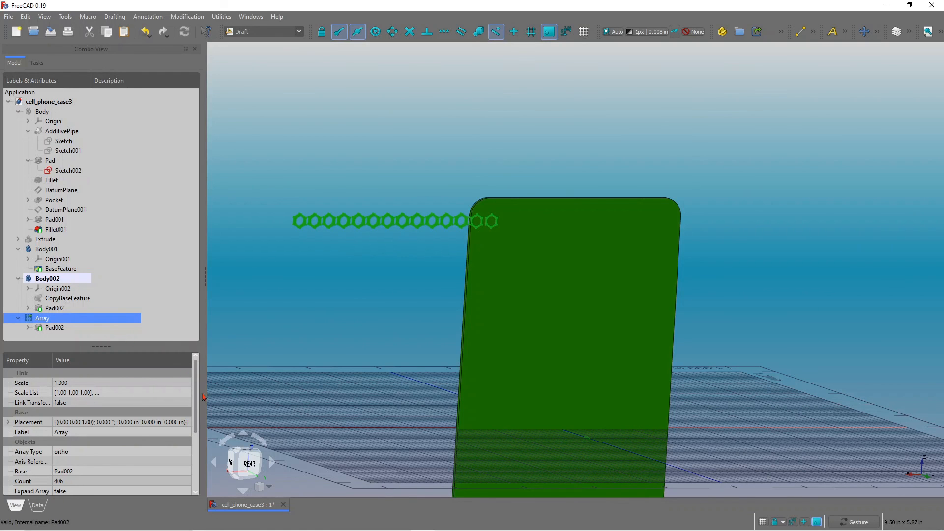
scroll(195, 391, down, 3)
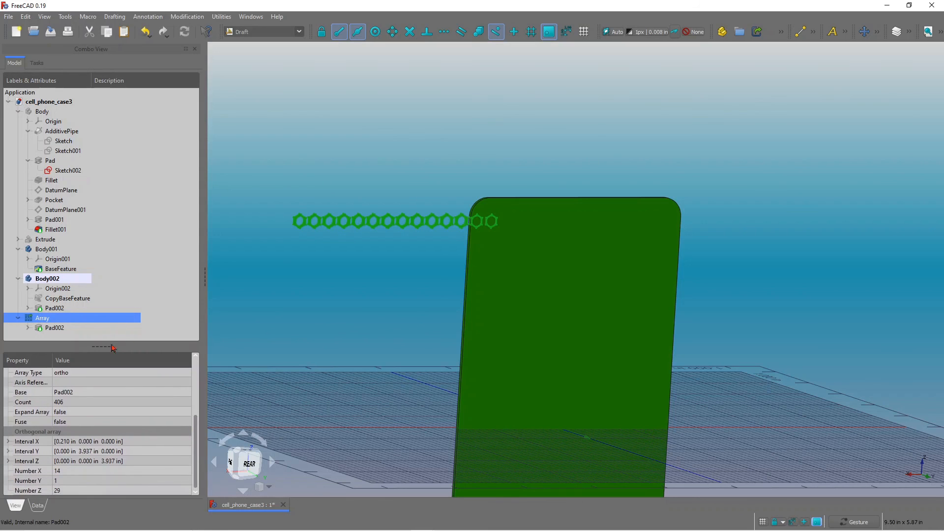
mouse_move(103, 346)
mouse_down()
mouse_move(103, 320)
mouse_move(103, 352)
mouse_up()
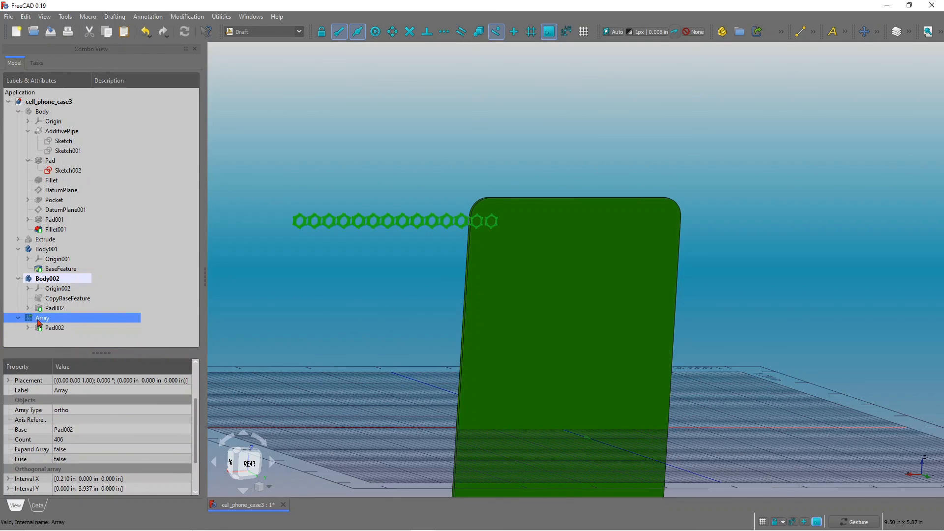
click(39, 318)
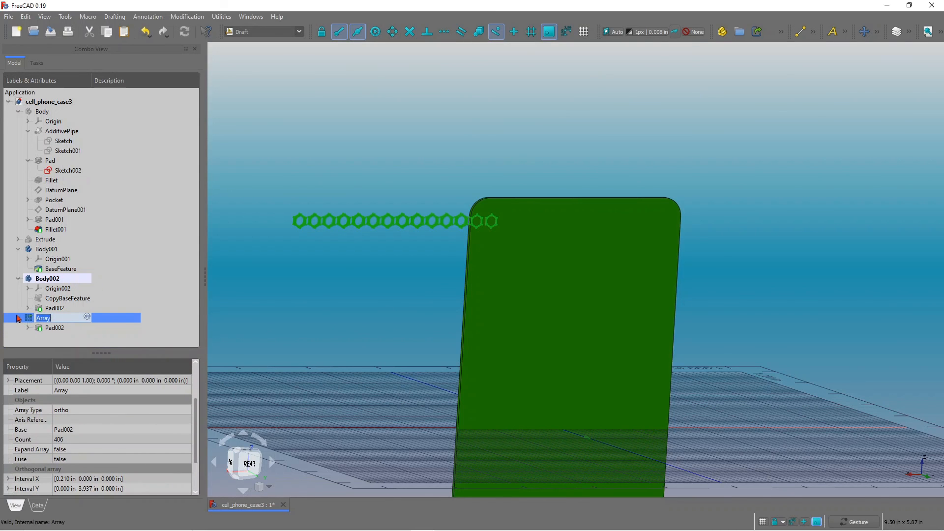
click(17, 317)
click(86, 339)
click(17, 318)
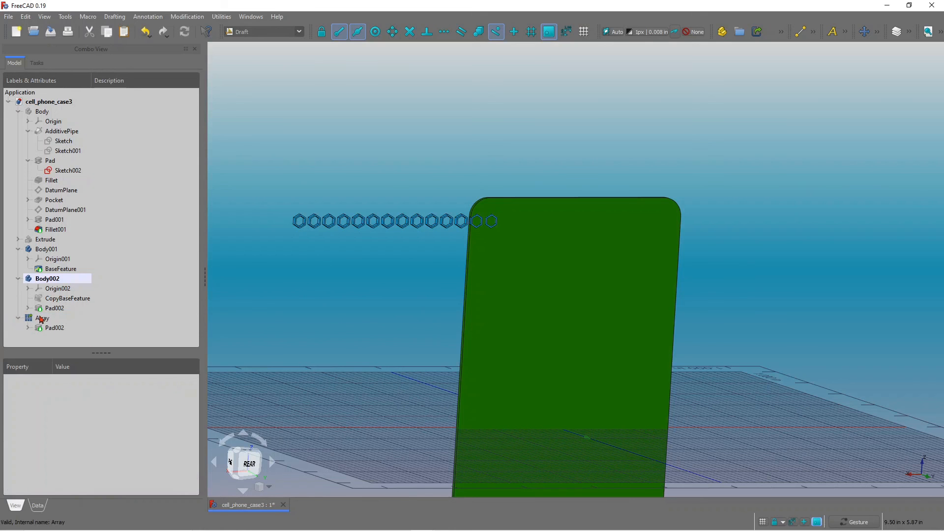
click(40, 319)
click(63, 328)
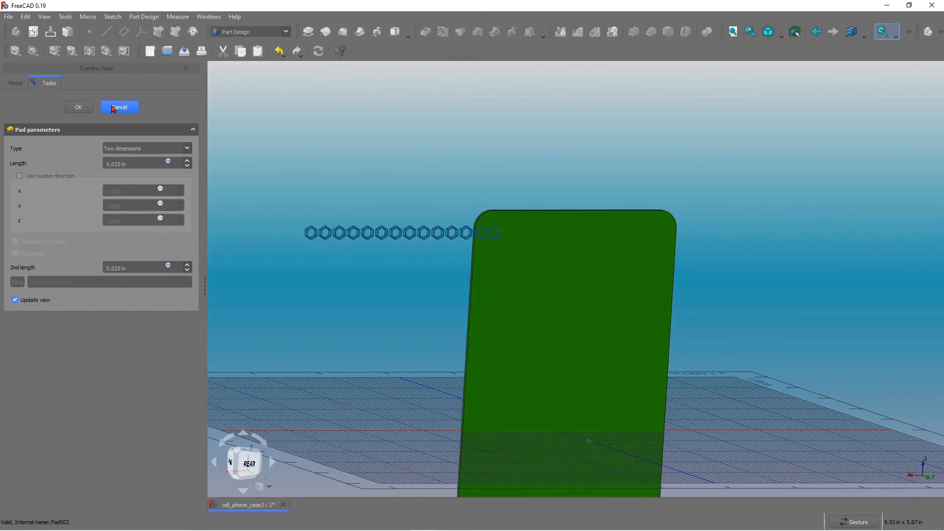
click(114, 108)
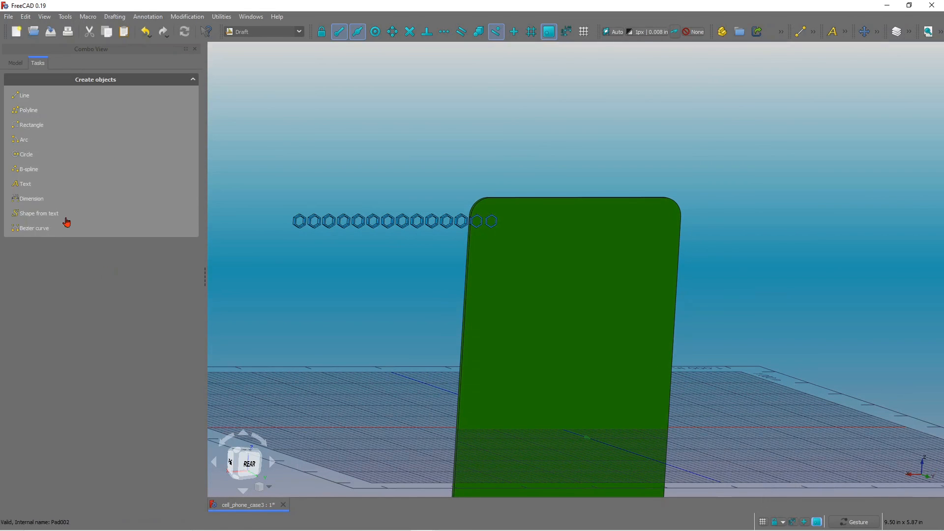
click(16, 63)
Set the array's Z interval to 0.210 in.
click(43, 318)
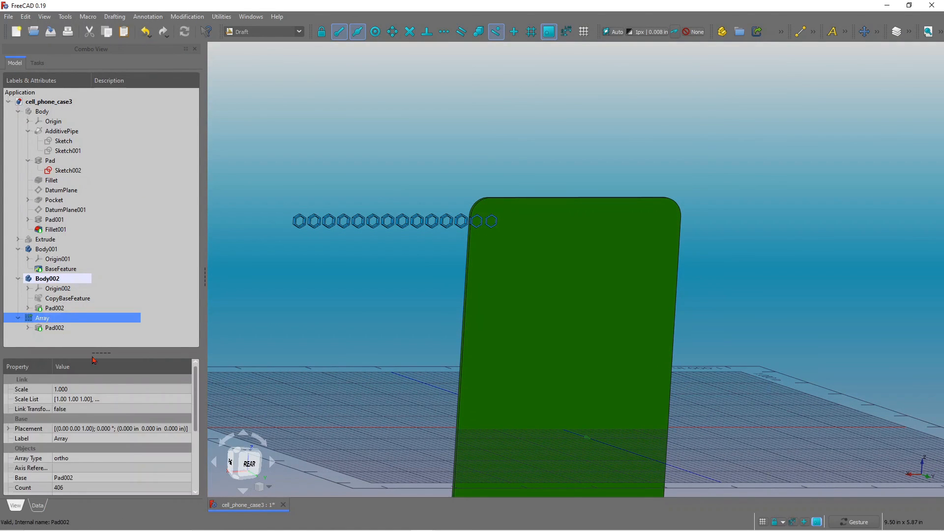
drag(113, 353, 121, 247)
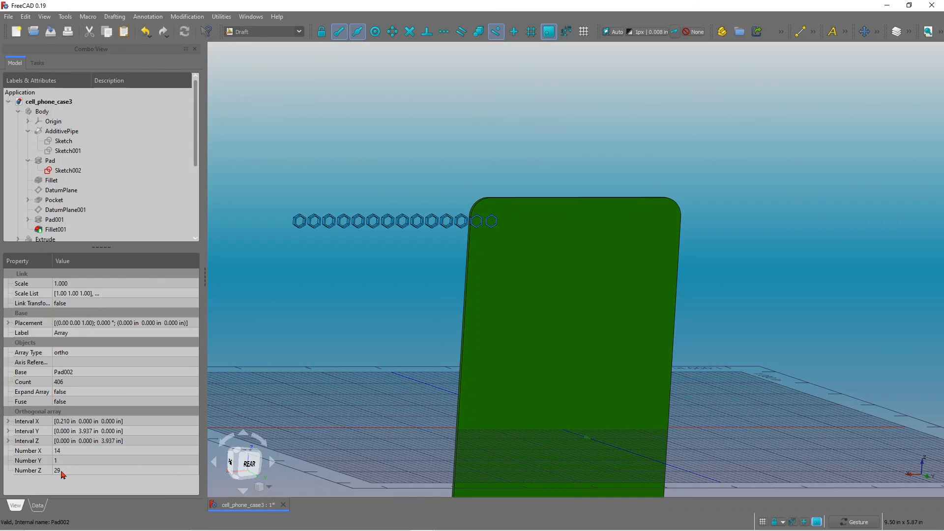
scroll(458, 274, down, 2)
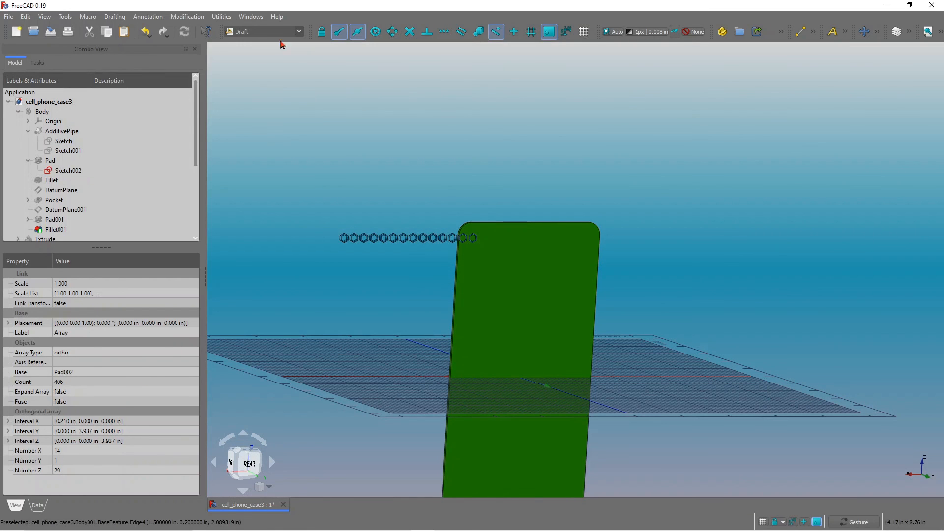
click(81, 470)
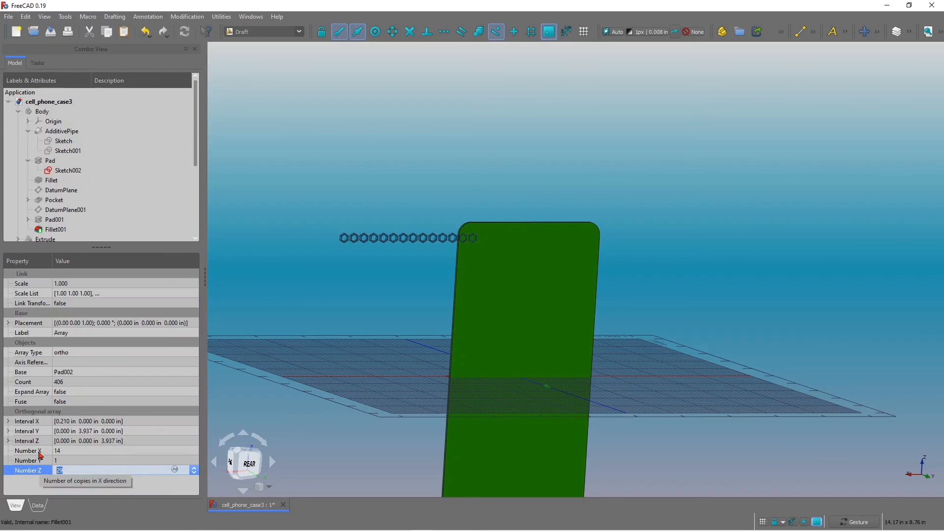
scroll(433, 294, down, 5)
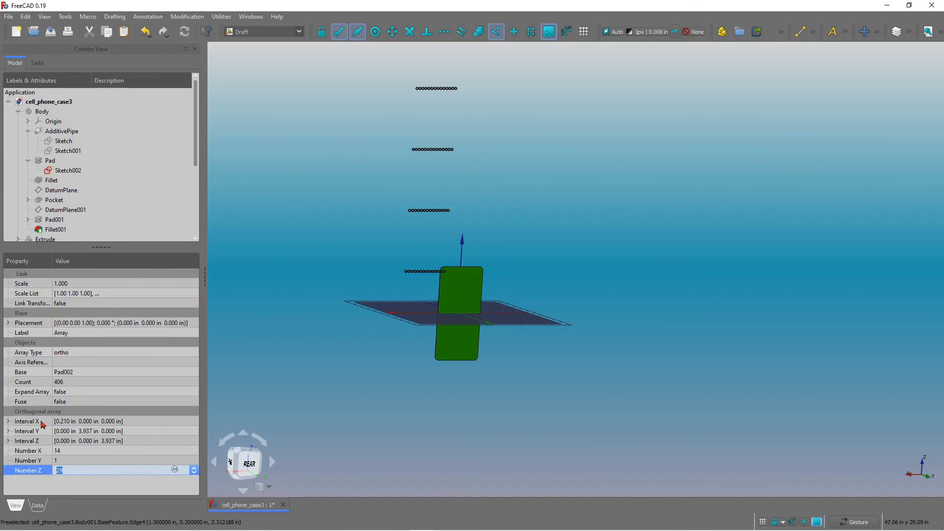
drag(566, 273, 544, 287)
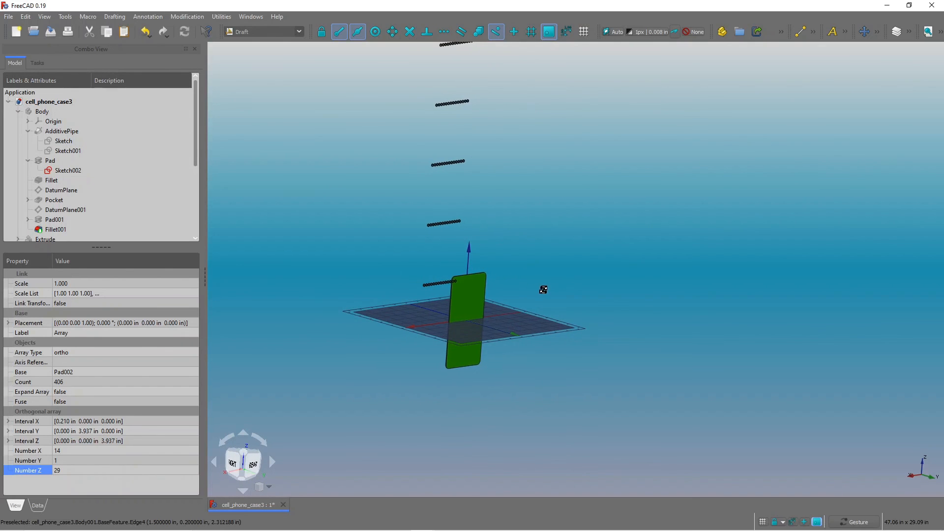
click(8, 441)
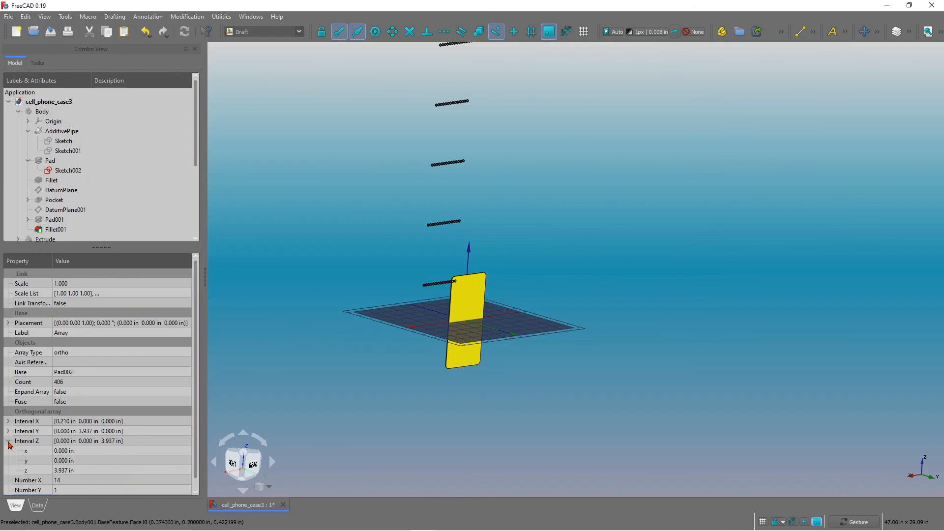
click(68, 472)
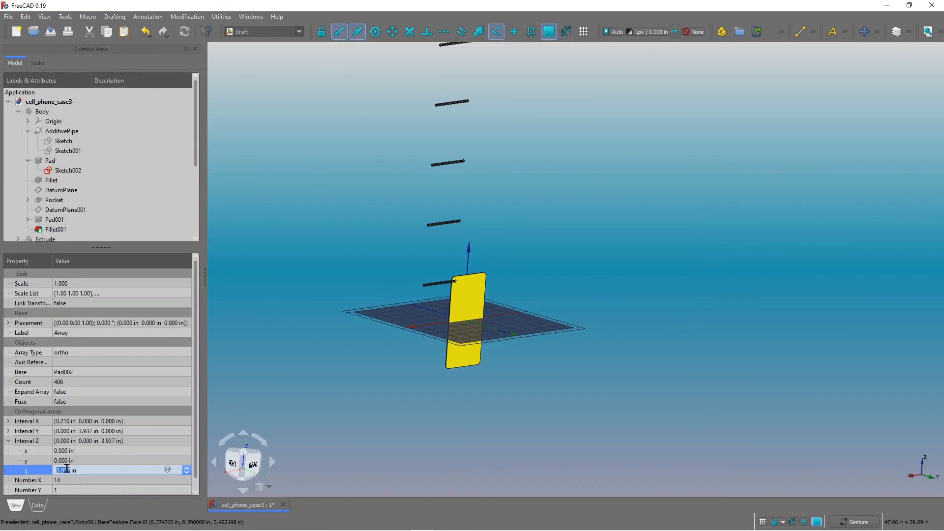
text(0.21)
click(116, 482)
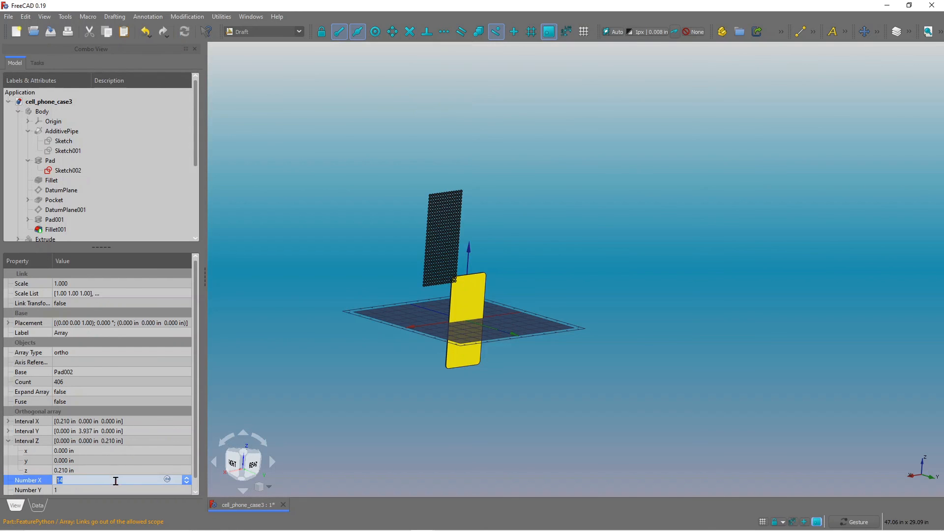
Examine how the hexagon grid sits relative to the case's back face.
drag(441, 328, 384, 316)
scroll(397, 211, up, 3)
drag(579, 216, 544, 196)
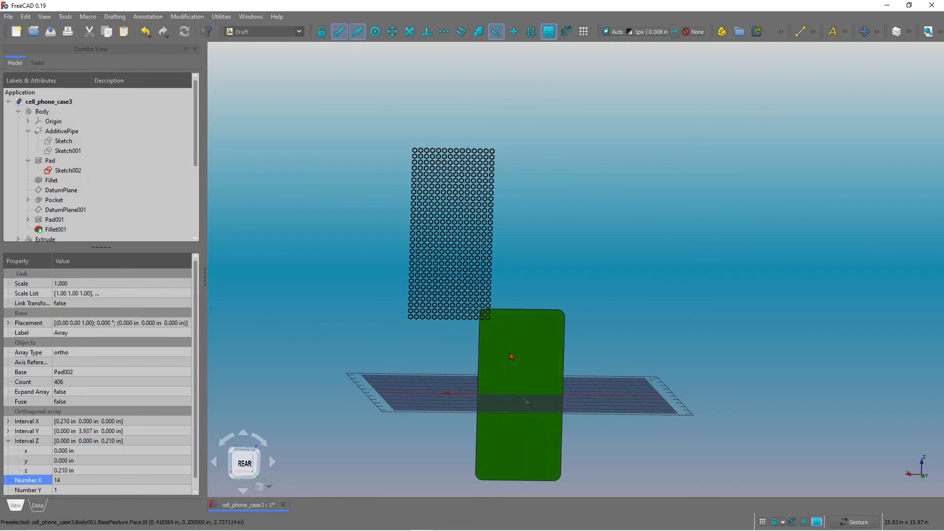
drag(477, 375, 474, 329)
scroll(473, 331, up, 6)
drag(552, 309, 565, 311)
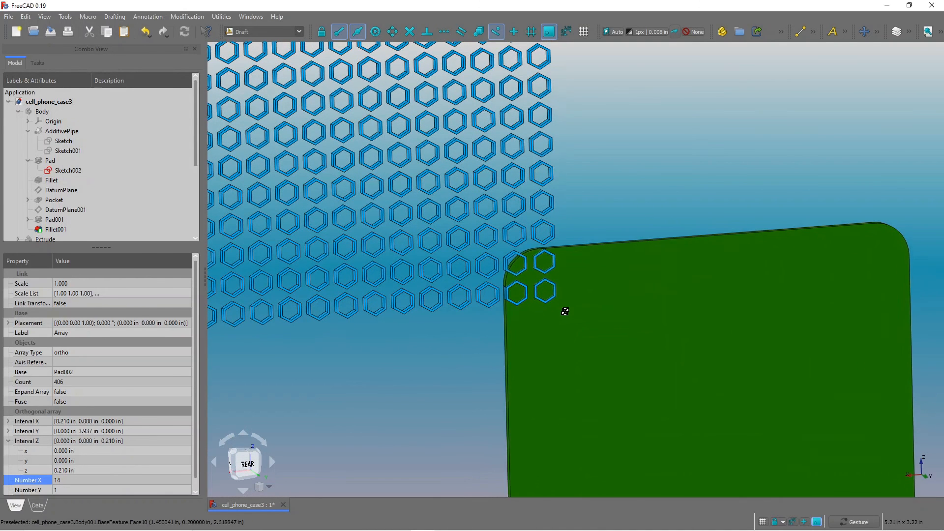
scroll(540, 318, down, 6)
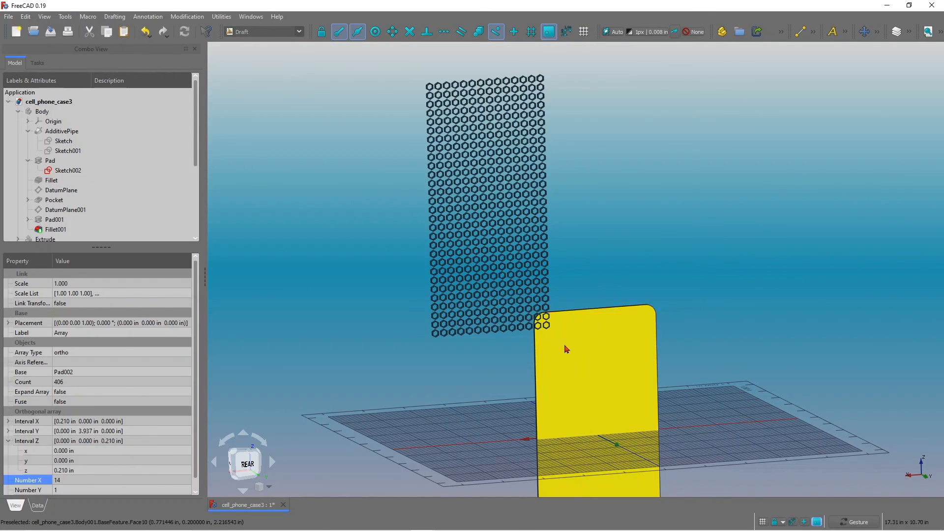
drag(565, 333, 568, 353)
scroll(560, 341, down, 3)
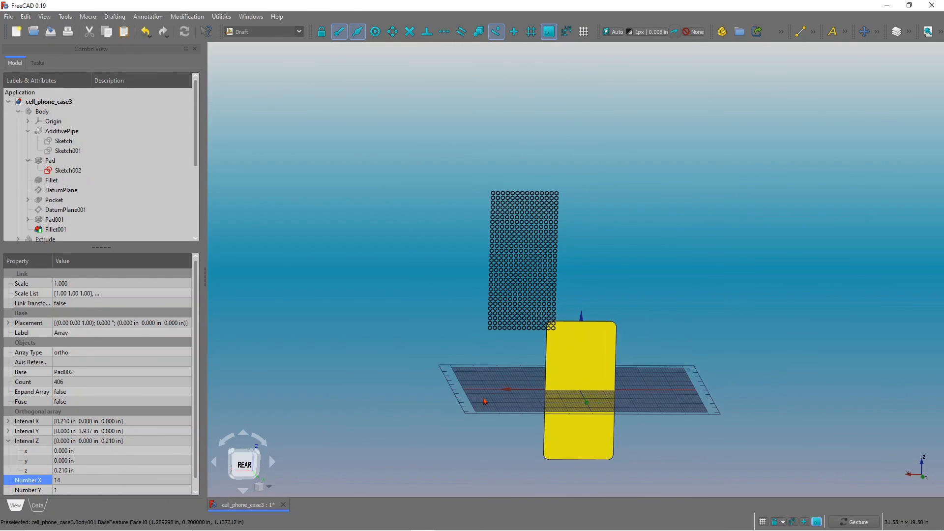
Switch to the rear view and move the hexagon array from its corner down onto the case's back face.
click(243, 462)
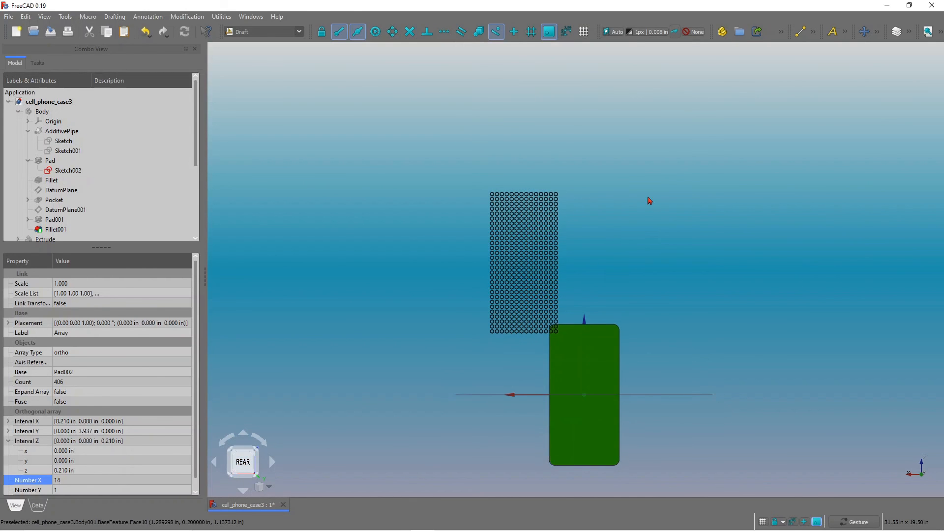
click(865, 32)
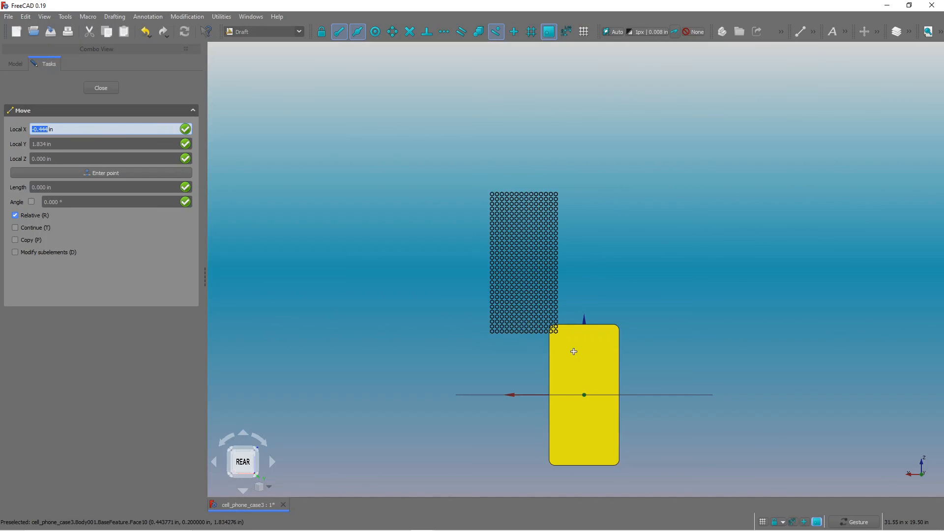
click(574, 351)
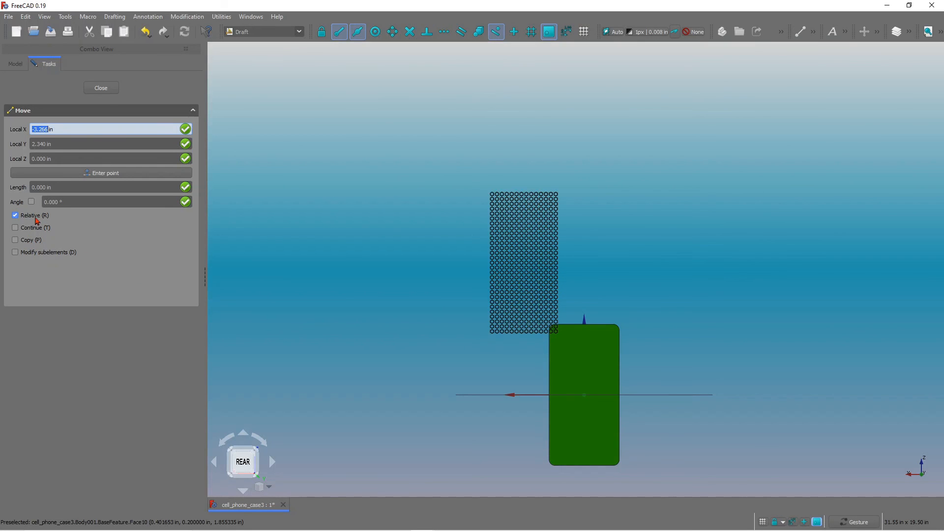
click(575, 350)
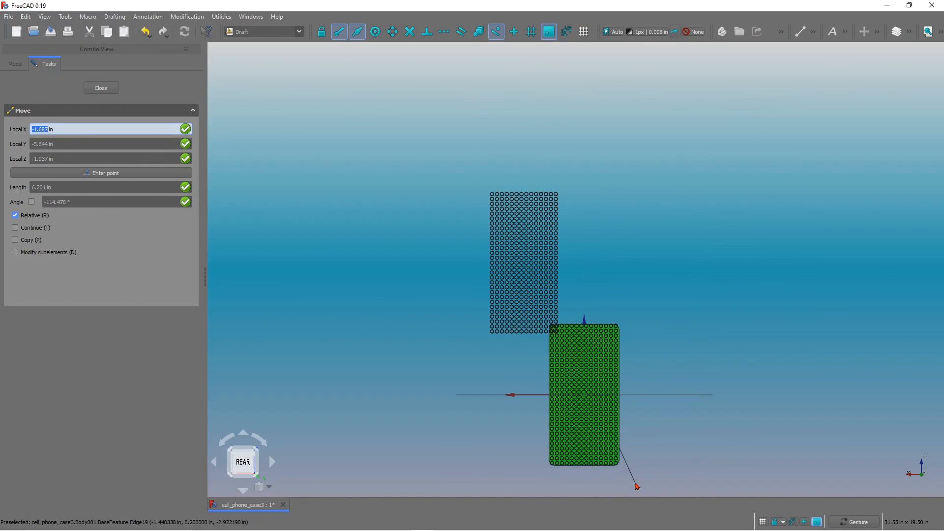
click(636, 483)
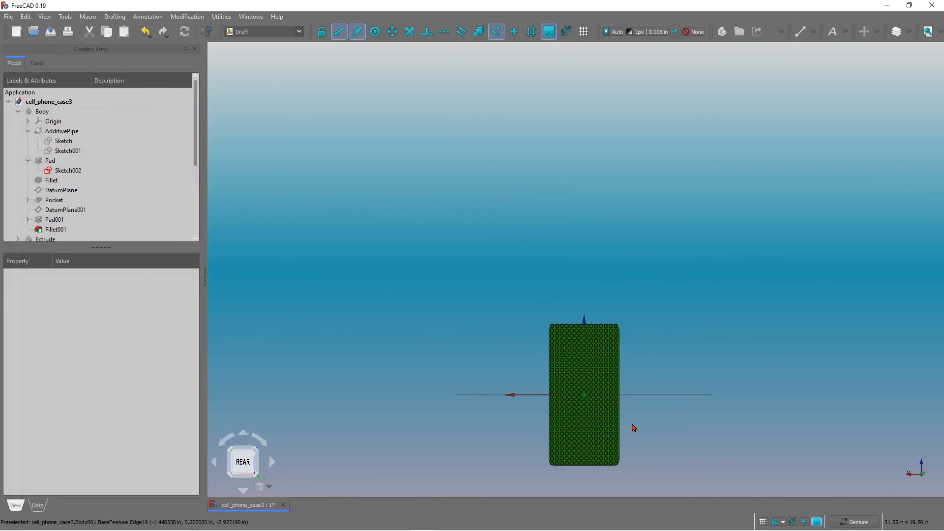
Select the array in the model tree, set its Number Z to 28, and recompute.
scroll(566, 362, up, 1)
scroll(567, 362, up, 1)
scroll(544, 325, down, 4)
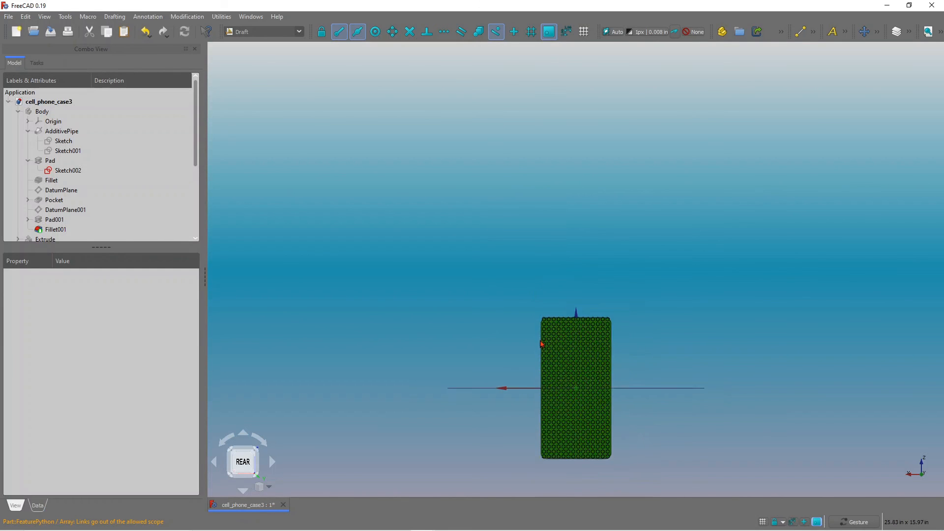
scroll(550, 429, up, 3)
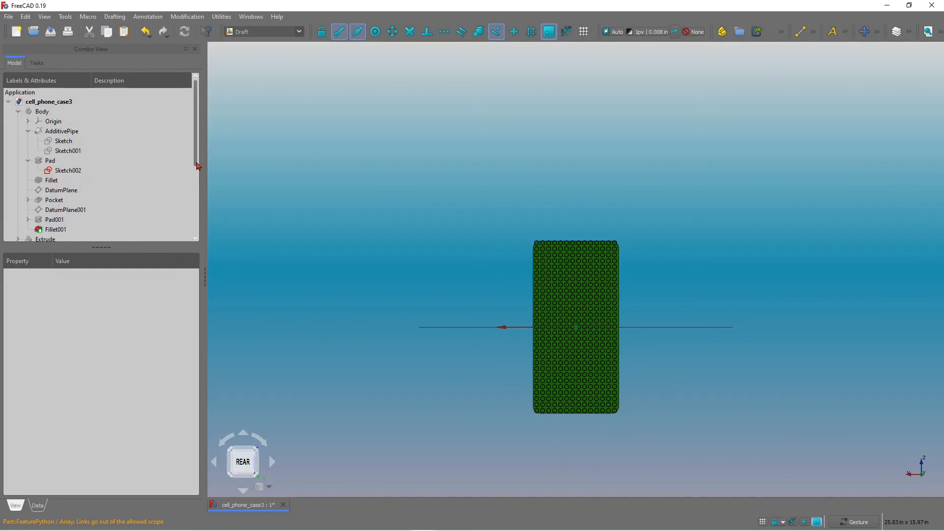
drag(195, 161, 193, 240)
click(42, 222)
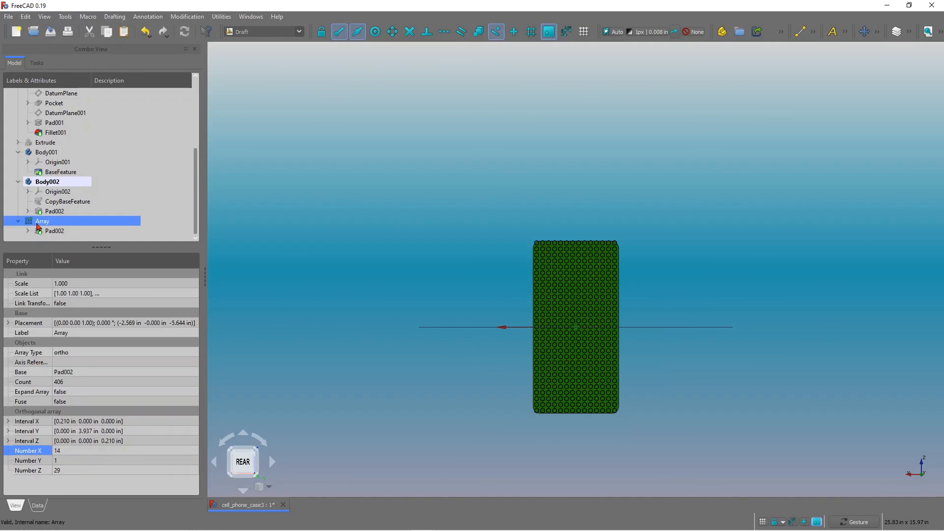
scroll(536, 279, up, 2)
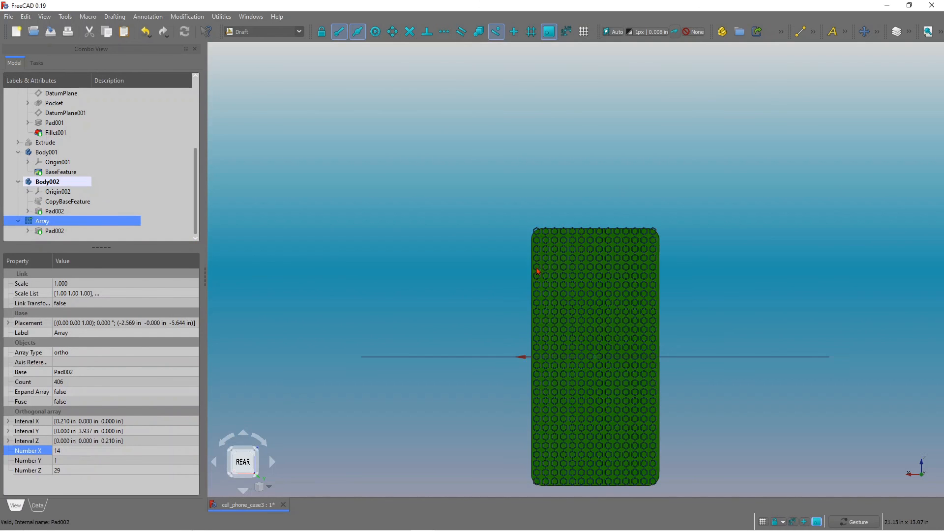
scroll(530, 247, up, 2)
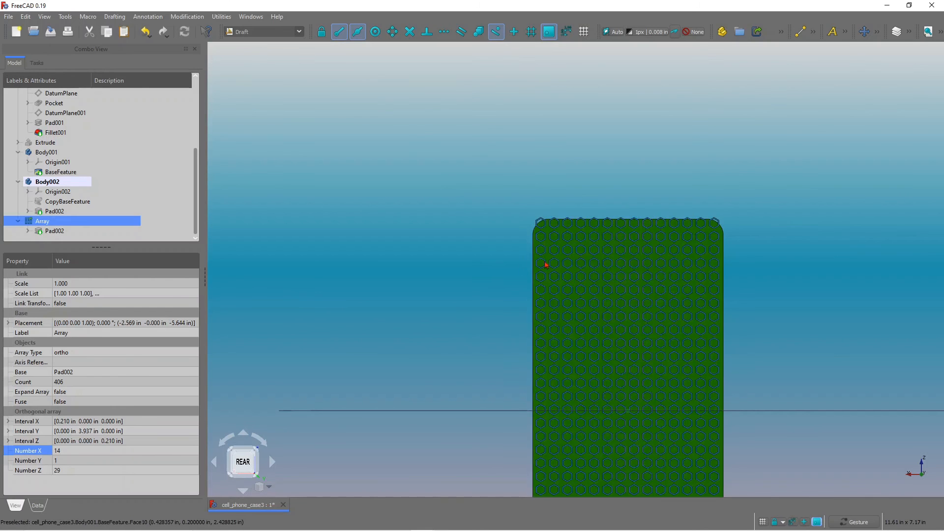
scroll(578, 251, down, 1)
scroll(579, 251, down, 2)
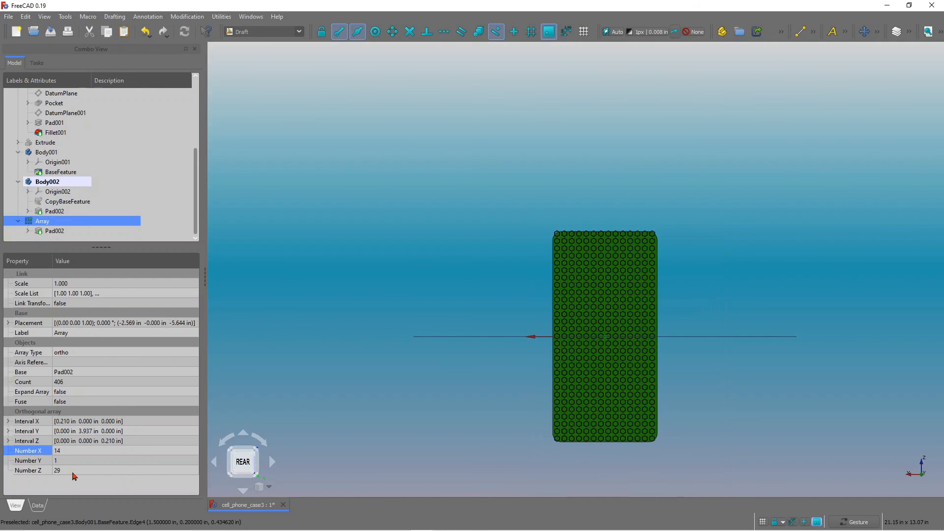
click(65, 471)
text(28)
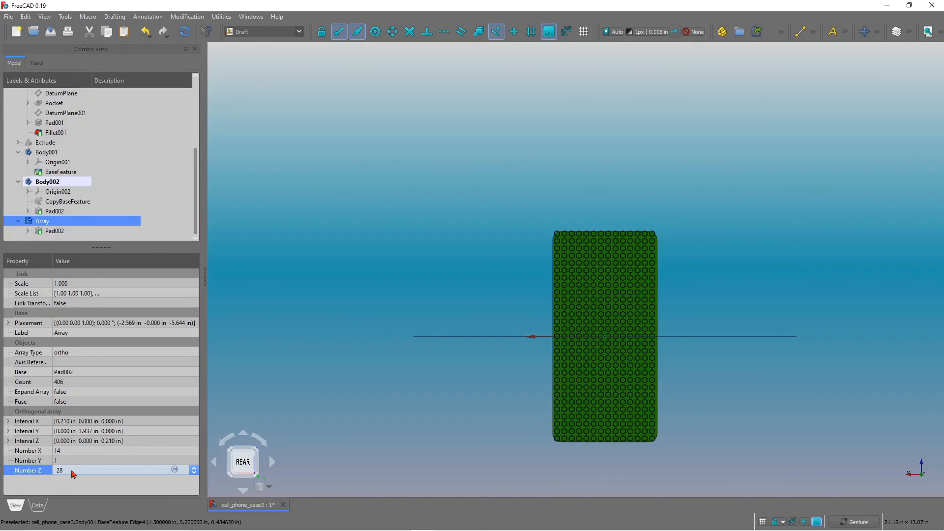
click(185, 34)
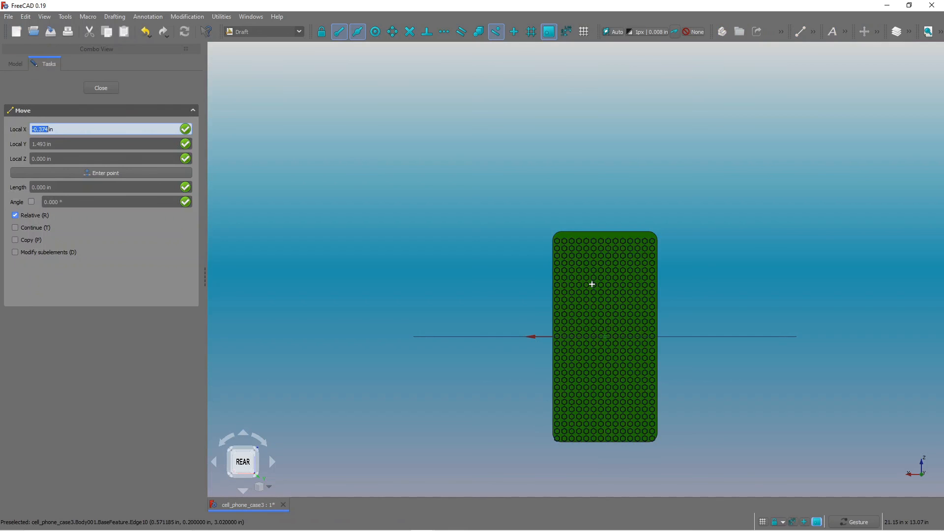
Move the array about 0.1 in upward to centre the hexagons on the back face.
click(595, 256)
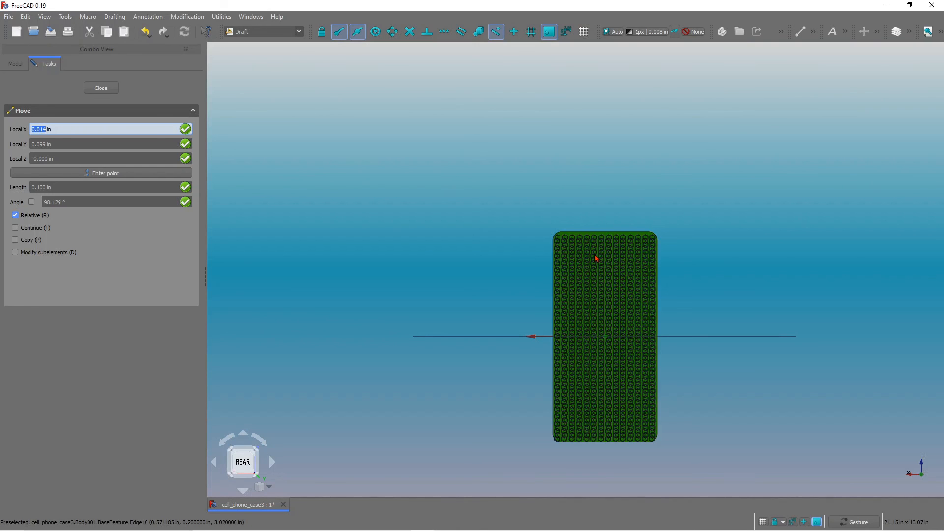
click(595, 258)
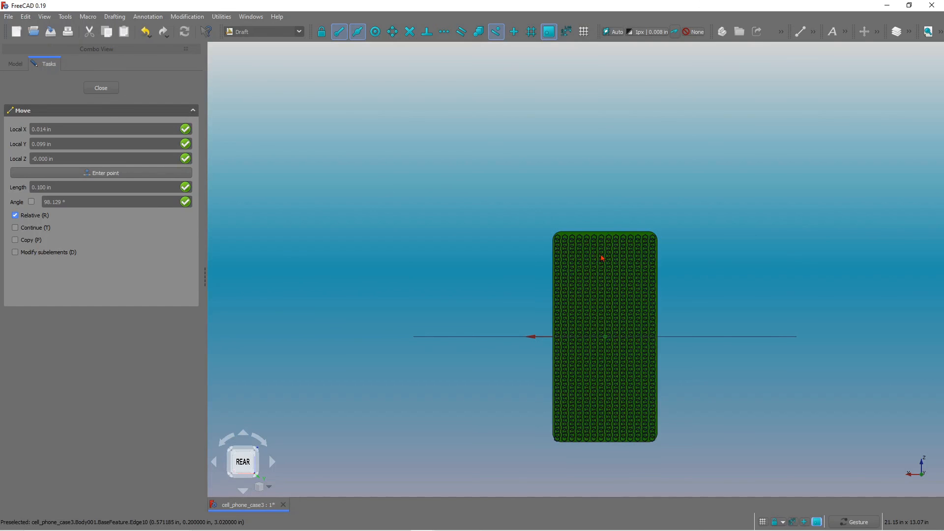
click(602, 257)
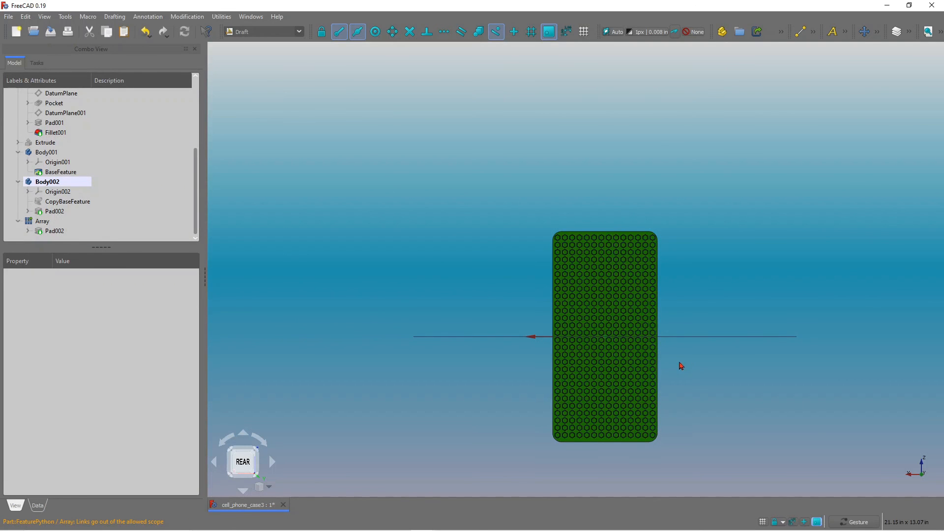
Turn off the grid and orbit and zoom around the case to inspect the hexagon pattern on its back face.
drag(680, 363, 708, 362)
scroll(642, 239, up, 6)
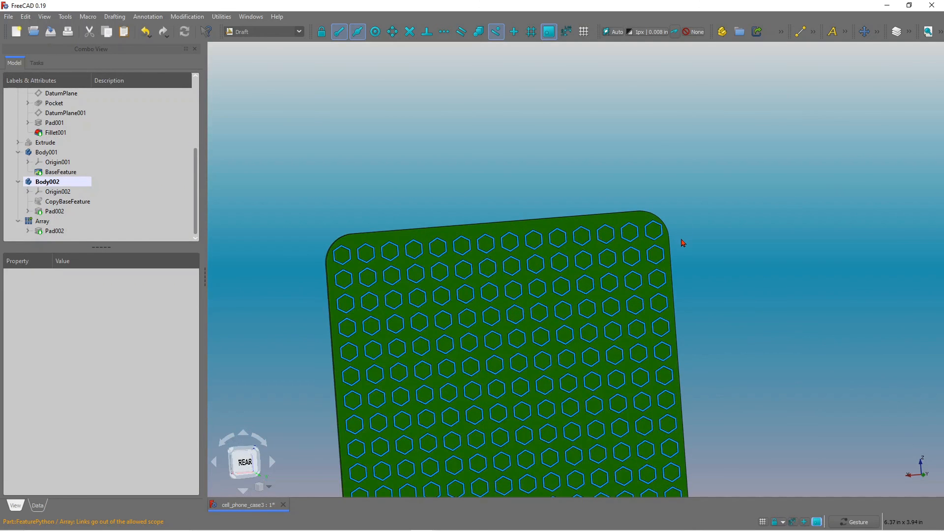
scroll(683, 243, down, 5)
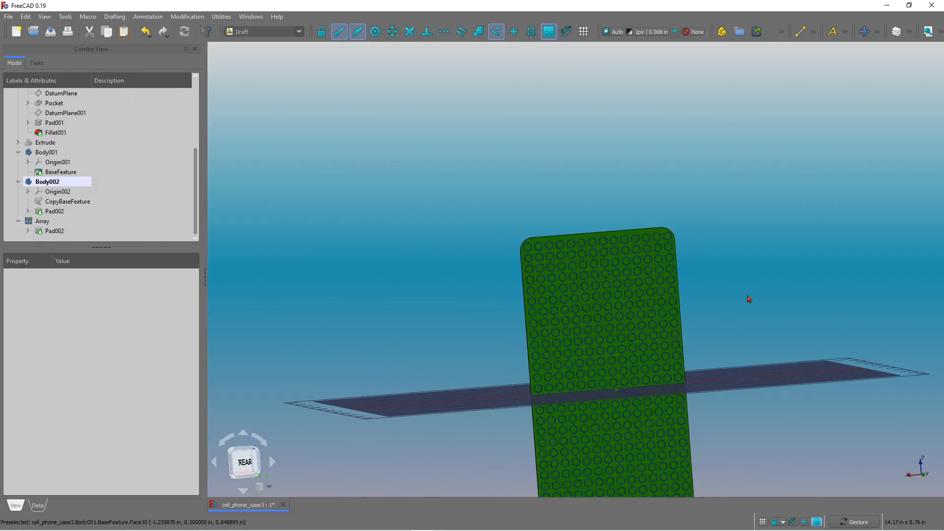
click(584, 32)
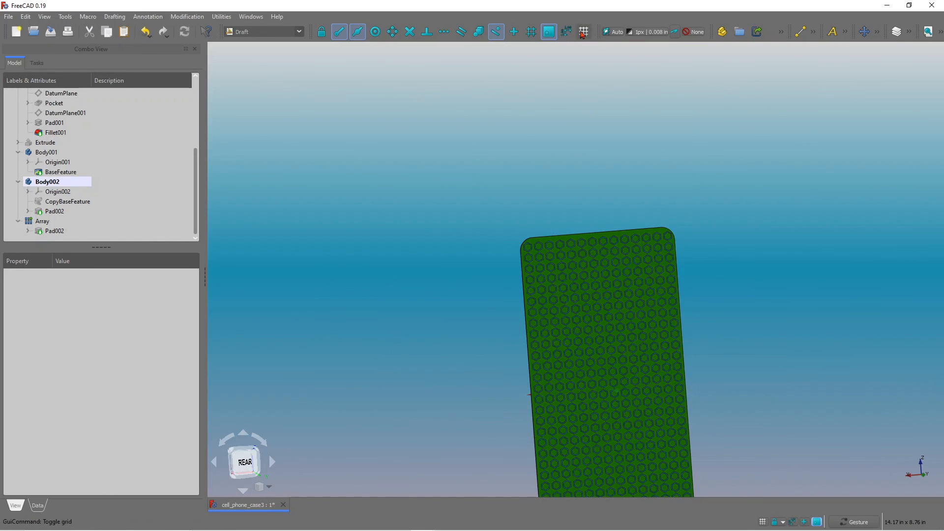
scroll(698, 344, down, 3)
scroll(661, 451, up, 2)
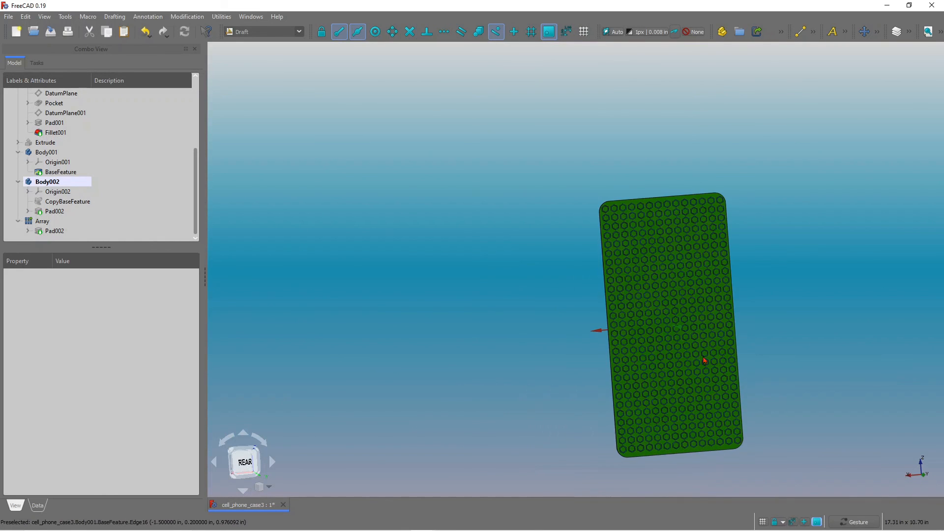
drag(784, 395, 803, 388)
drag(730, 348, 735, 348)
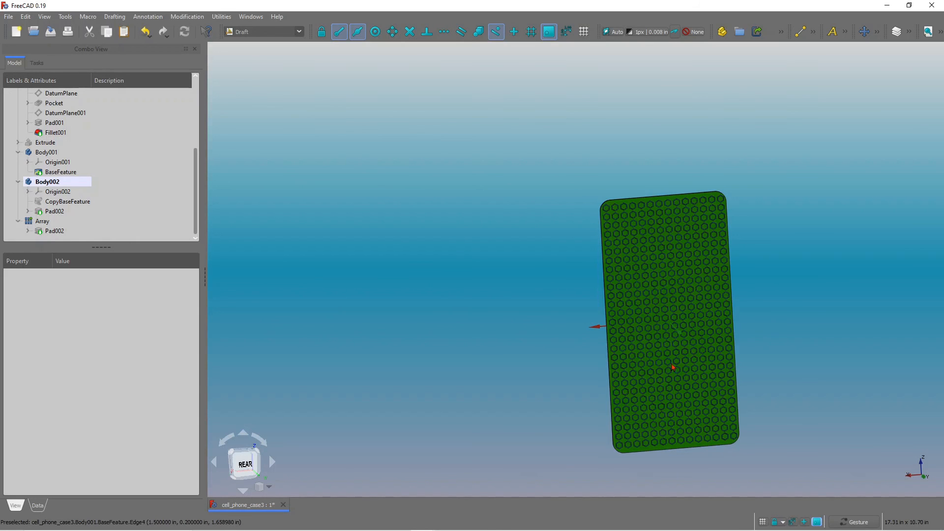
drag(682, 371, 739, 381)
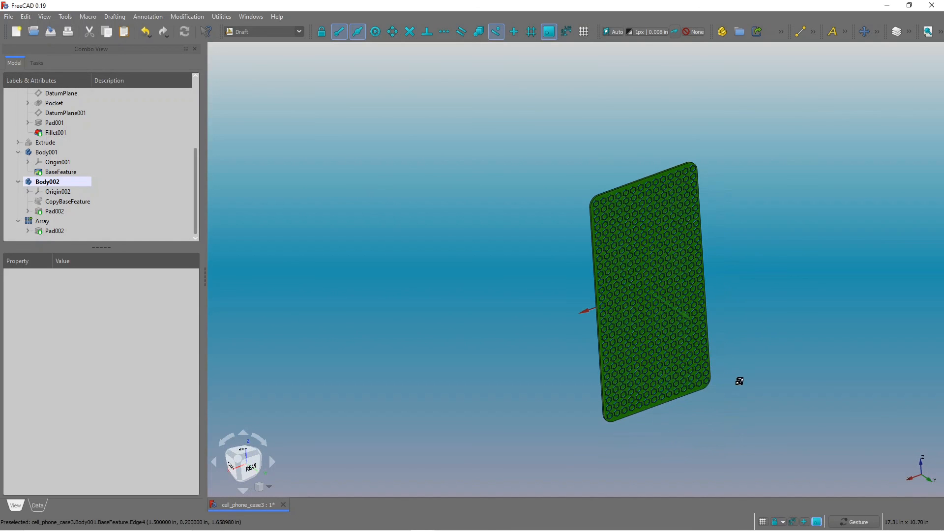
drag(587, 264, 590, 239)
scroll(595, 193, up, 5)
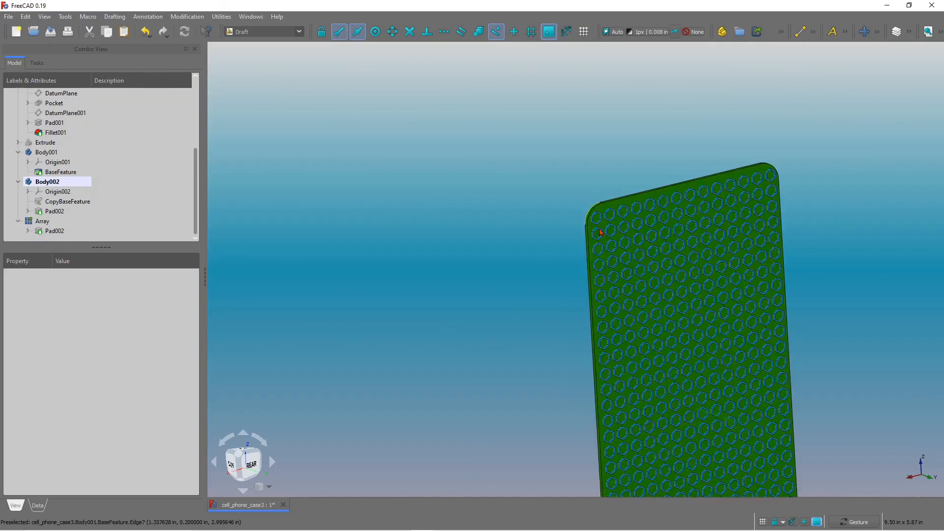
drag(638, 230, 575, 208)
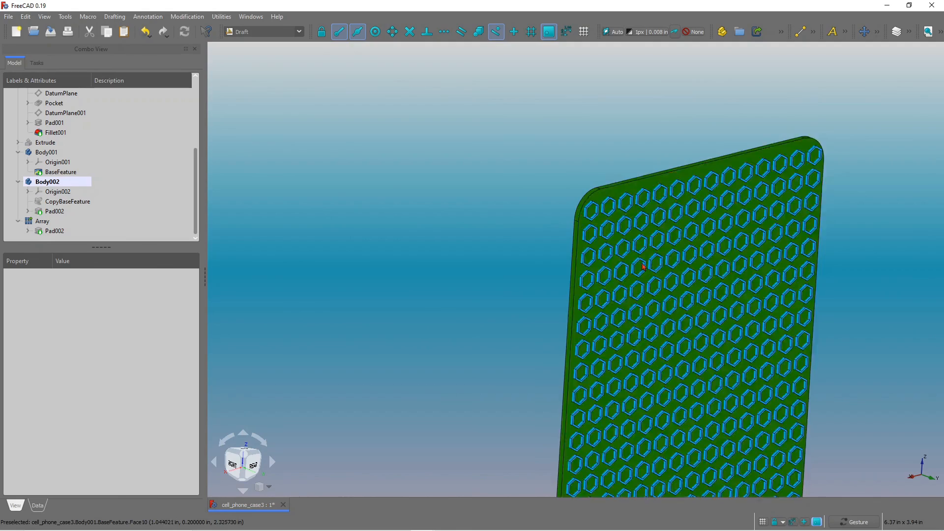
drag(642, 267, 472, 264)
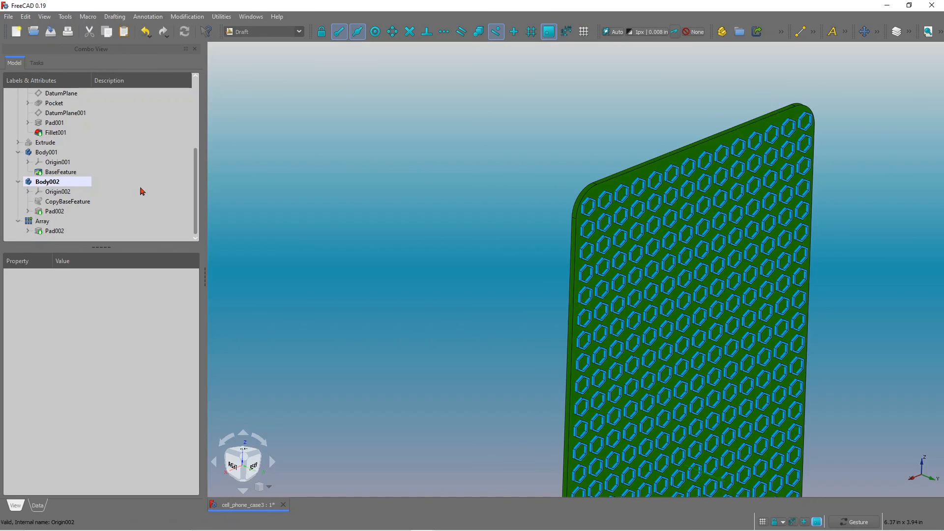
Switch to the Part workbench and subtract the Array from Body001 with a Boolean Difference.
click(297, 32)
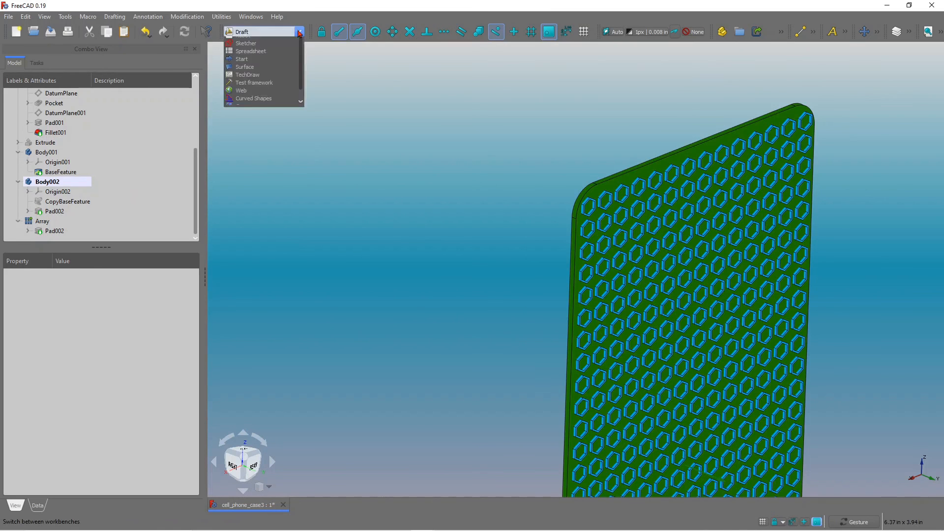
click(241, 122)
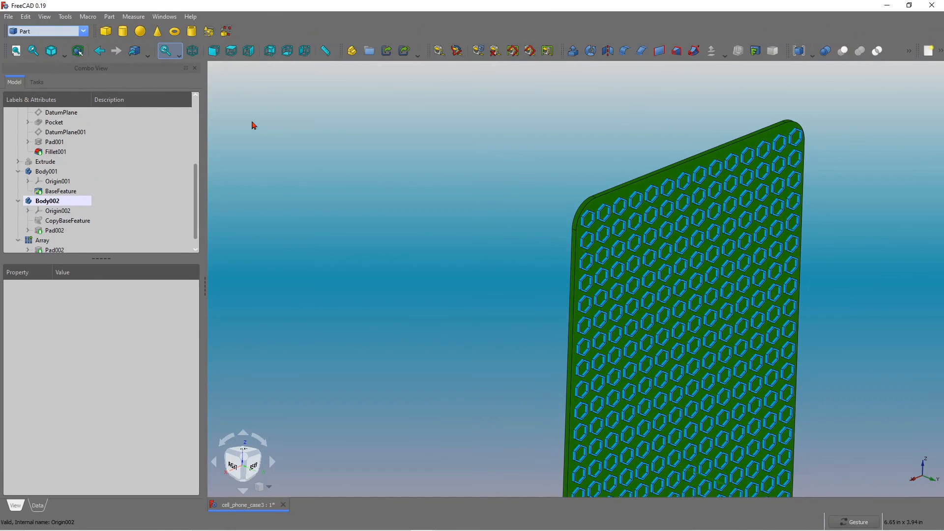
scroll(195, 206, down, 1)
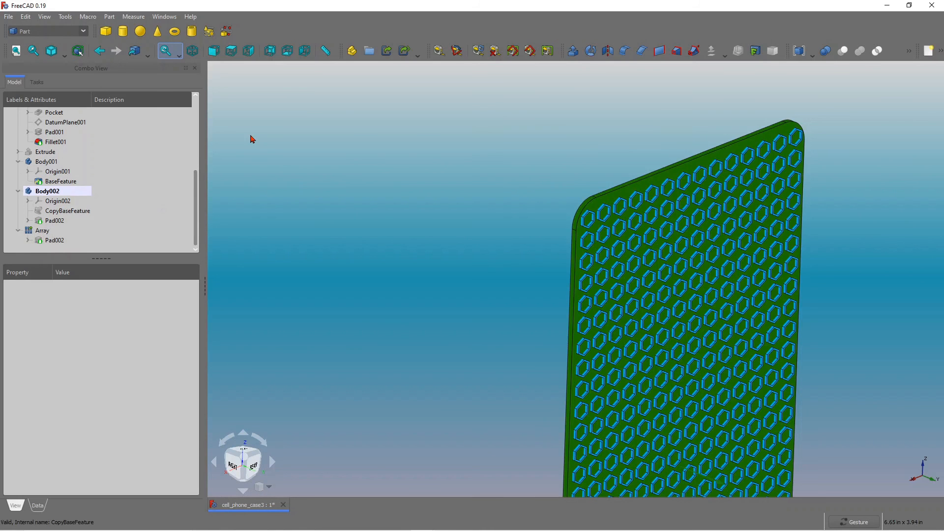
click(826, 51)
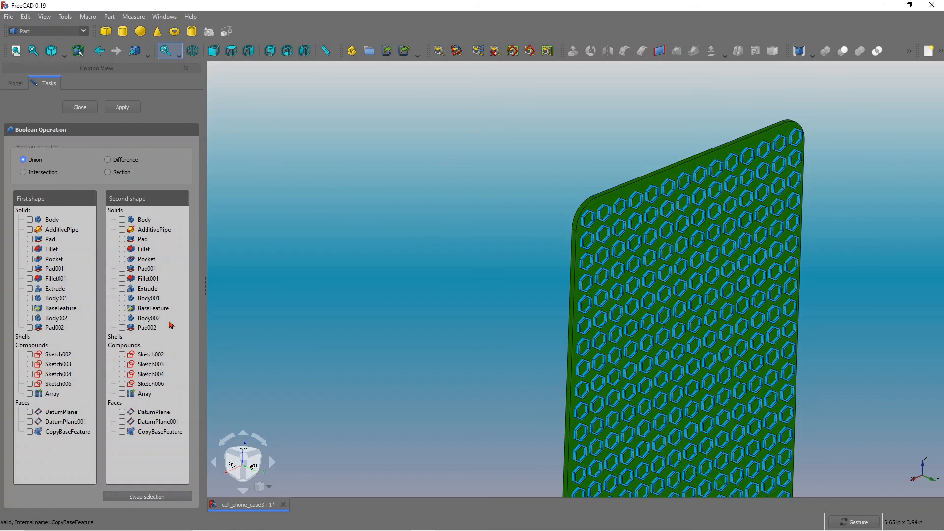
click(30, 299)
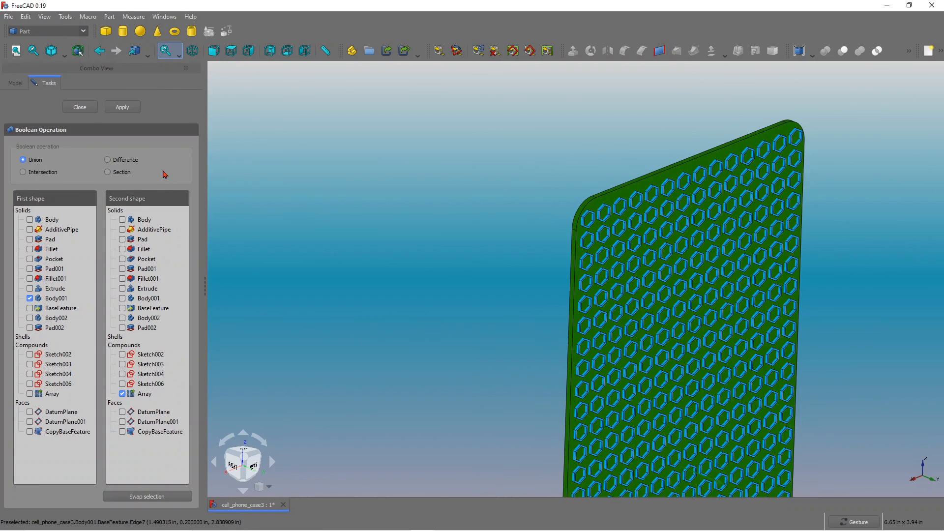
scroll(555, 214, up, 2)
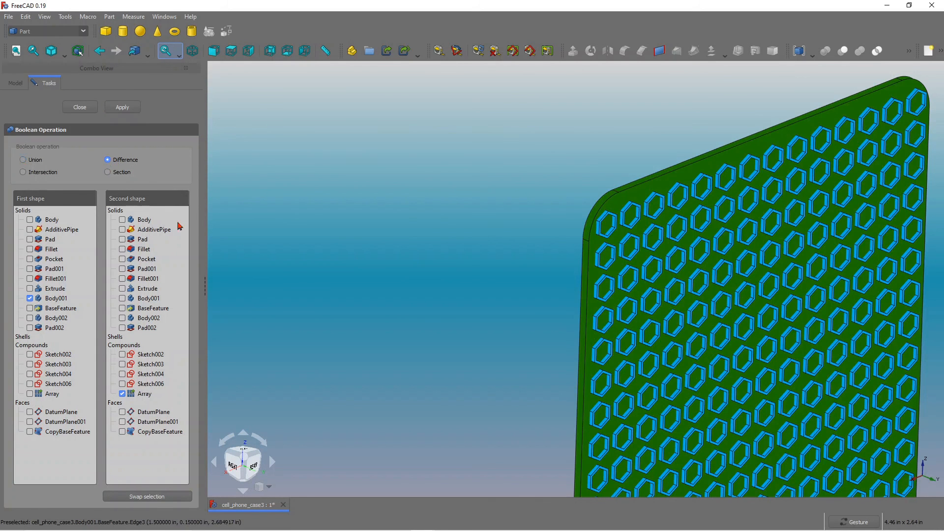
click(117, 109)
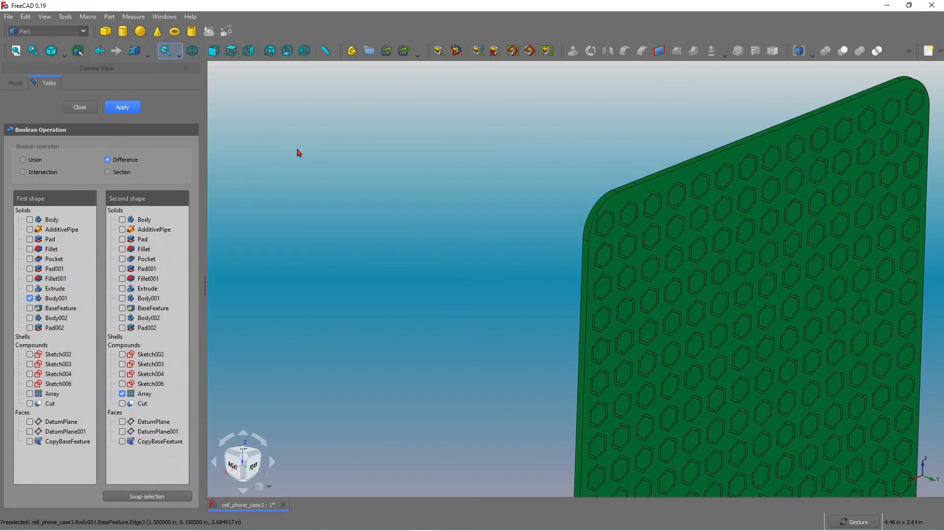
scroll(318, 154, down, 1)
scroll(552, 229, up, 3)
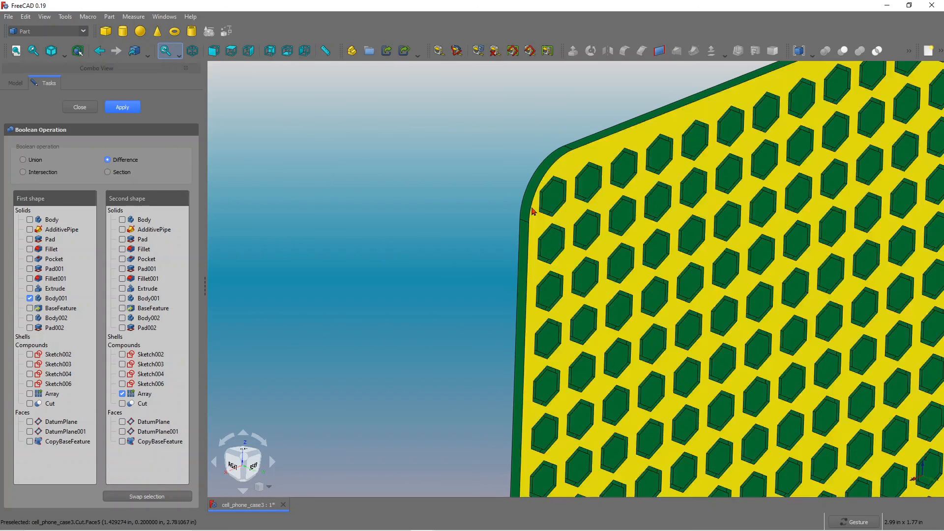
scroll(442, 192, down, 3)
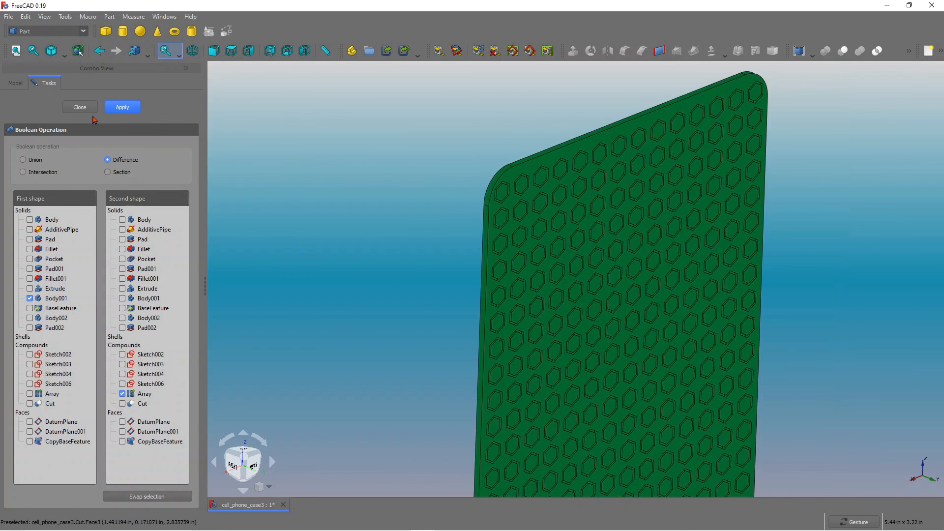
click(80, 107)
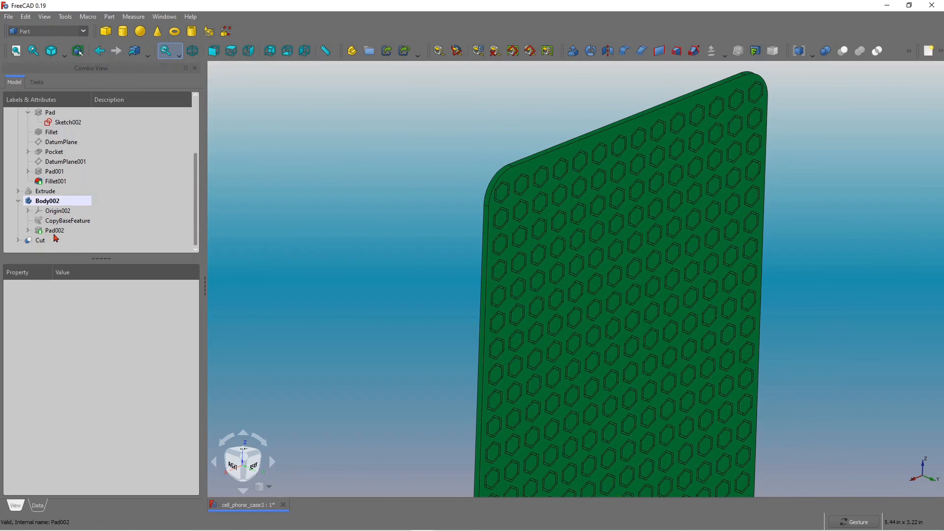
Select Body002 and zoom and orbit around the case to inspect the hexagon holes cut into its back face.
click(63, 202)
scroll(392, 184, up, 2)
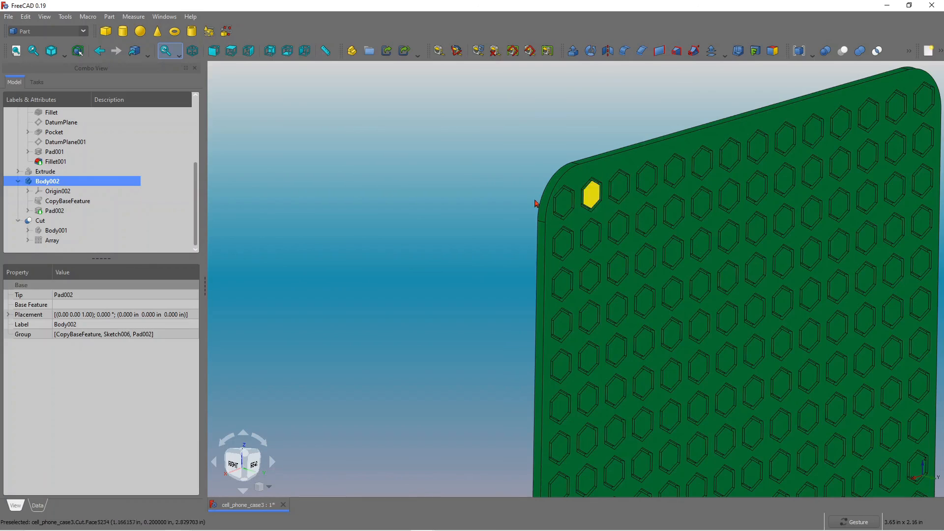
drag(535, 217, 567, 226)
scroll(566, 191, up, 6)
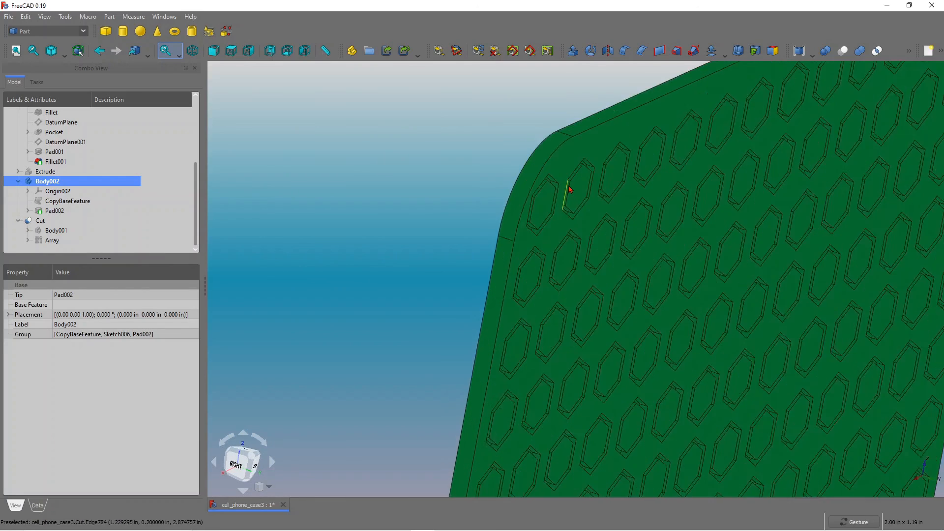
drag(661, 209, 640, 240)
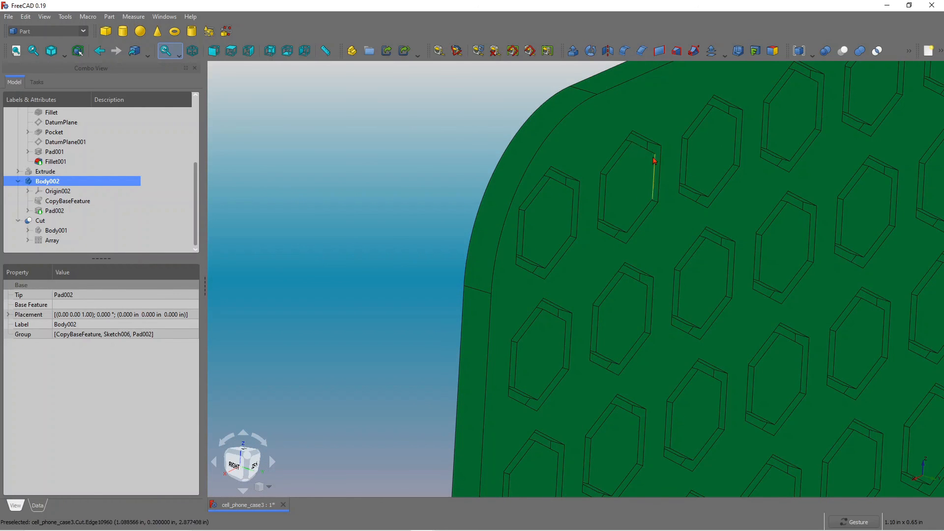
scroll(415, 245, down, 12)
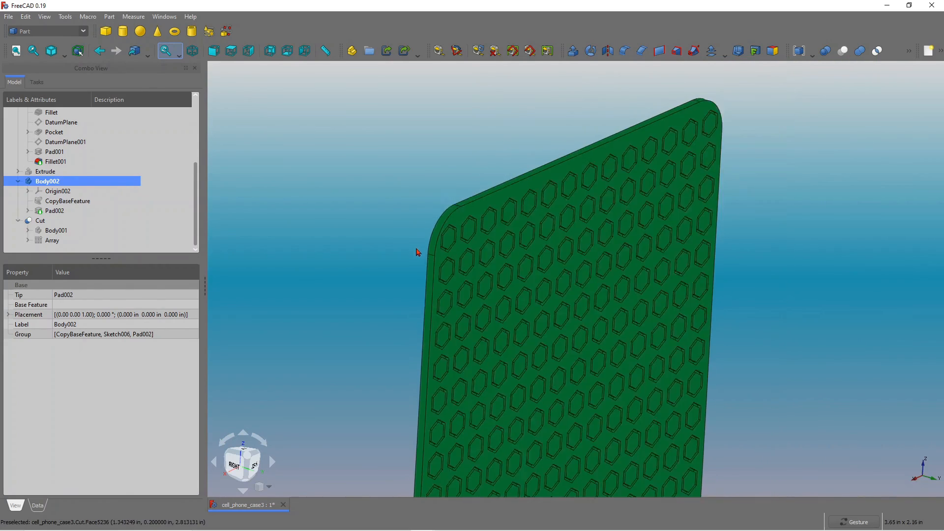
scroll(451, 372, up, 5)
drag(689, 276, 663, 277)
scroll(617, 270, down, 5)
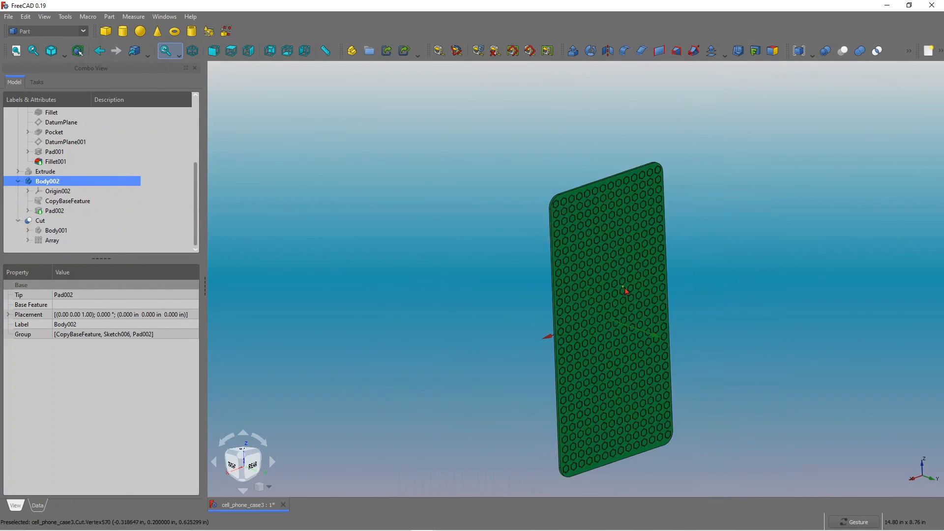
scroll(595, 363, up, 1)
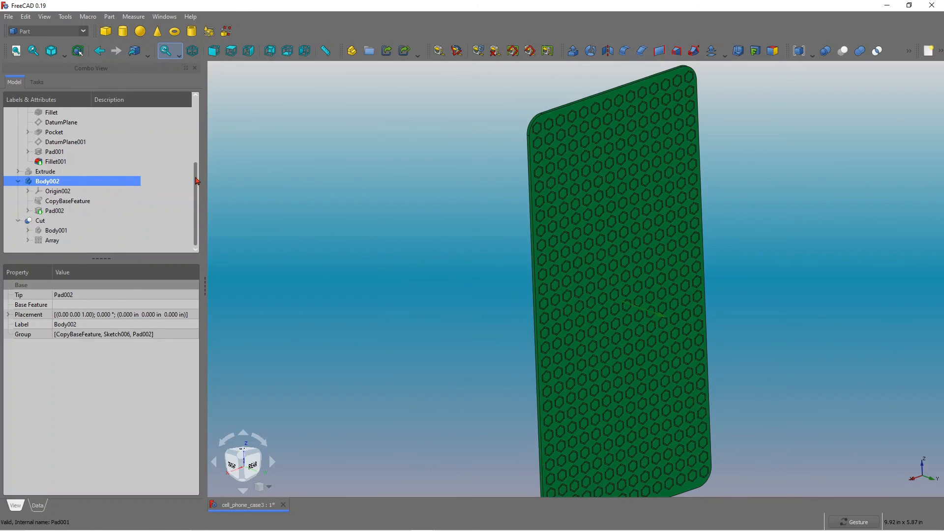
scroll(198, 182, up, 3)
Make the original Body visible again and orbit out to view the whole case with its hexagon back.
click(52, 130)
key(space)
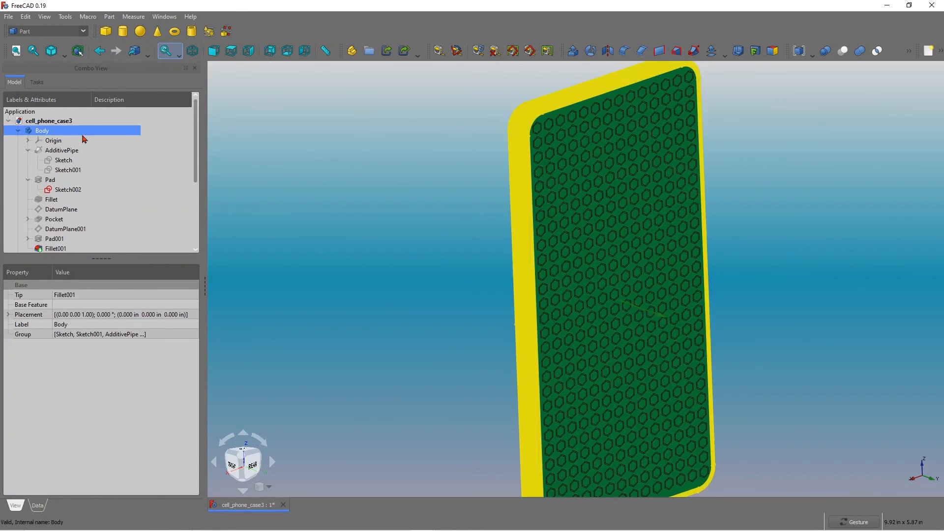
click(769, 249)
drag(794, 246, 644, 267)
scroll(708, 290, down, 2)
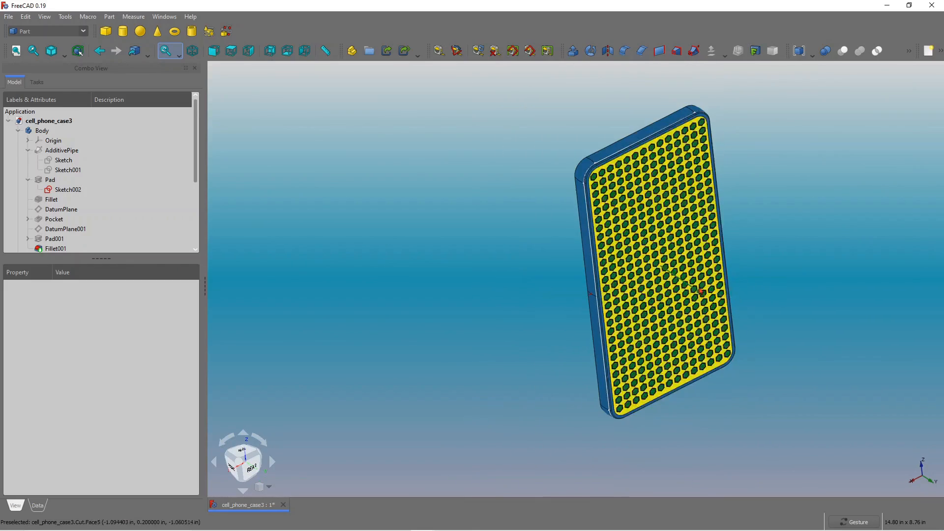
Zoom and orbit around the finished case to examine the hexagon pattern from different angles.
scroll(685, 289, up, 1)
scroll(713, 285, up, 2)
drag(792, 278, 791, 236)
scroll(787, 256, down, 4)
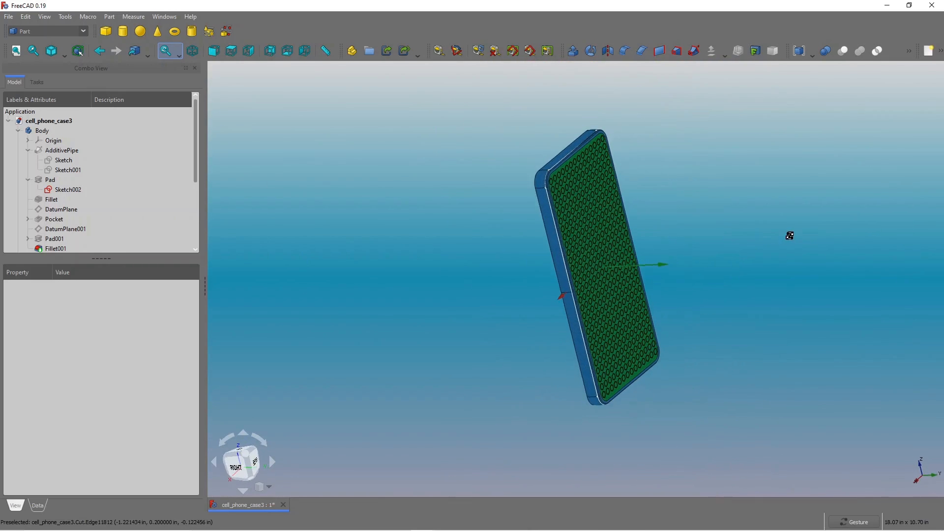
scroll(541, 160, up, 3)
drag(543, 164, 702, 297)
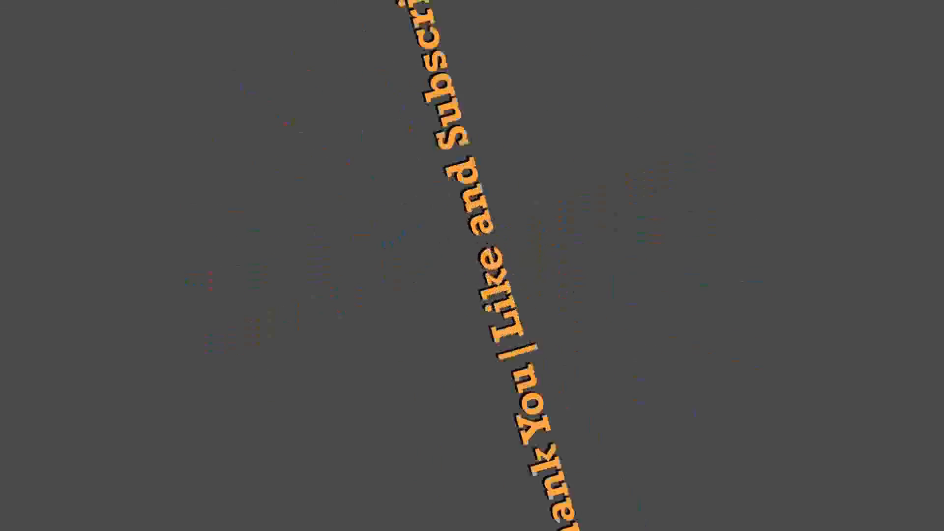